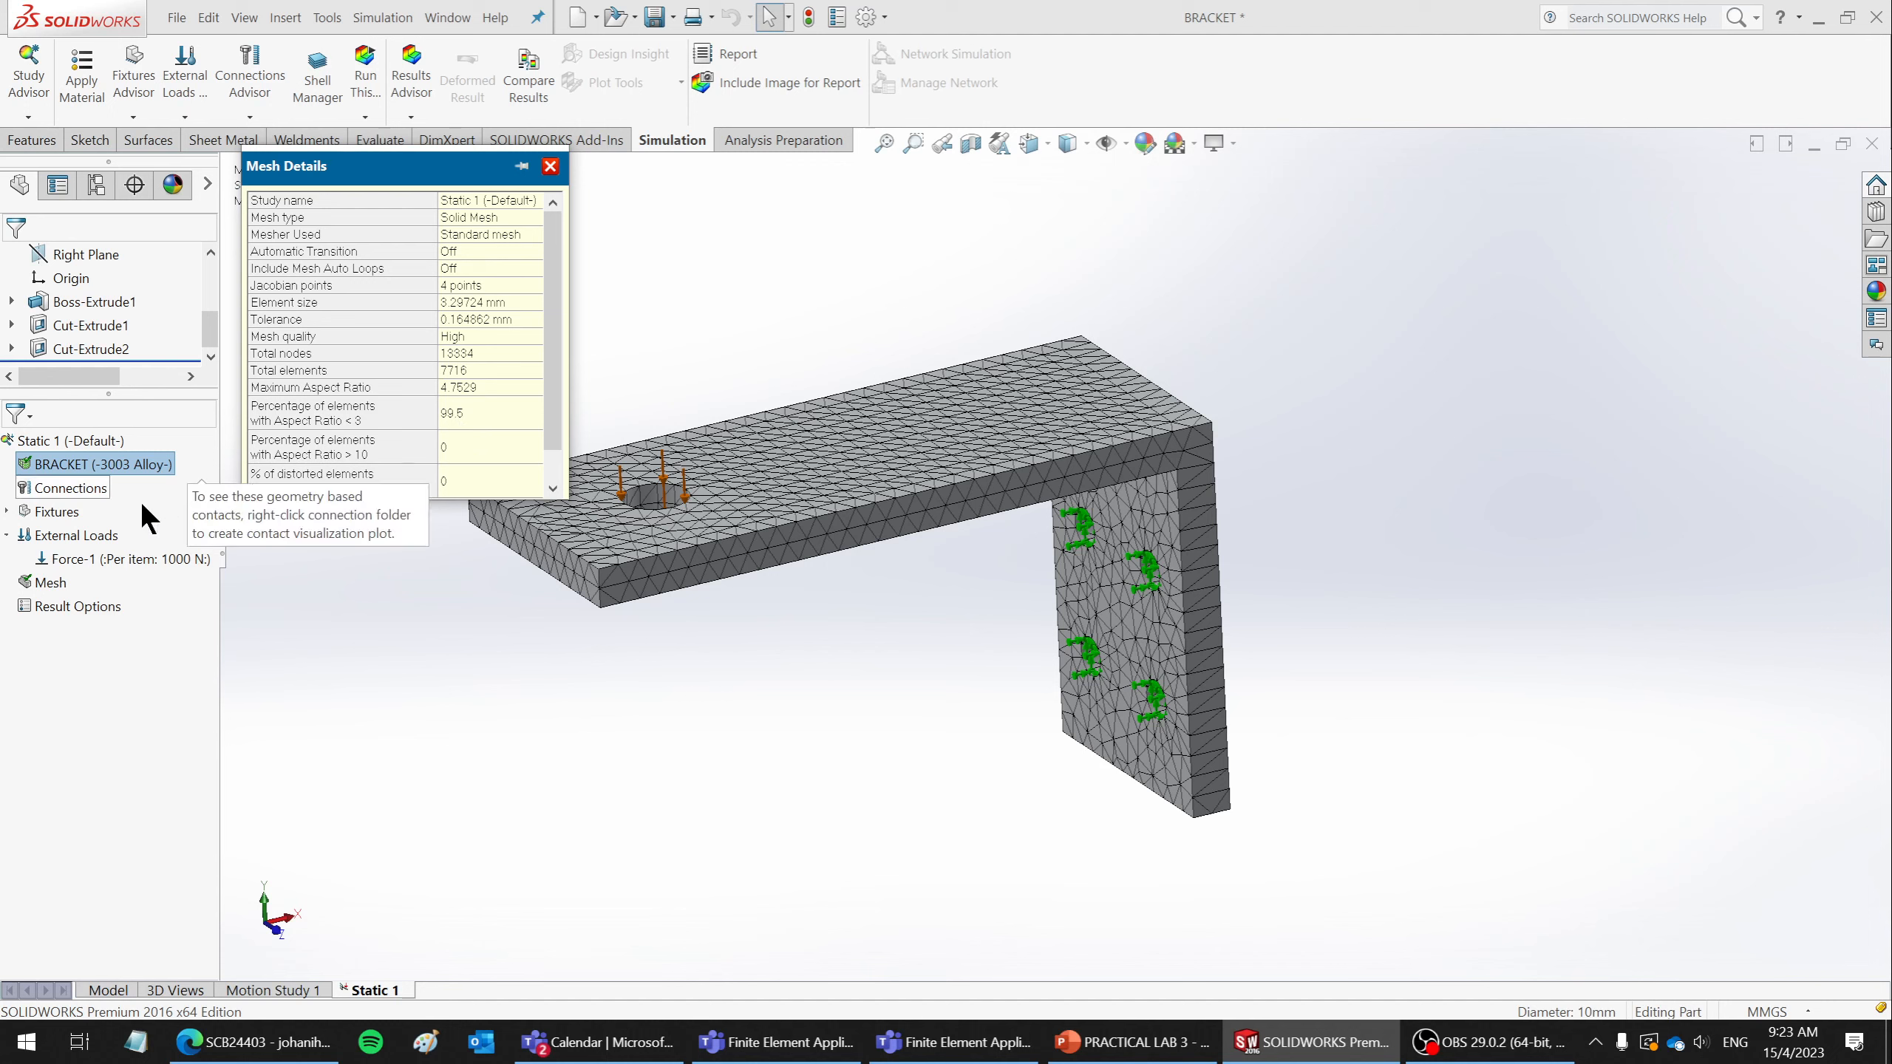
- Create a mesh quality plot of the bracket mesh that displays the aspect ratio
right_click(50, 580)
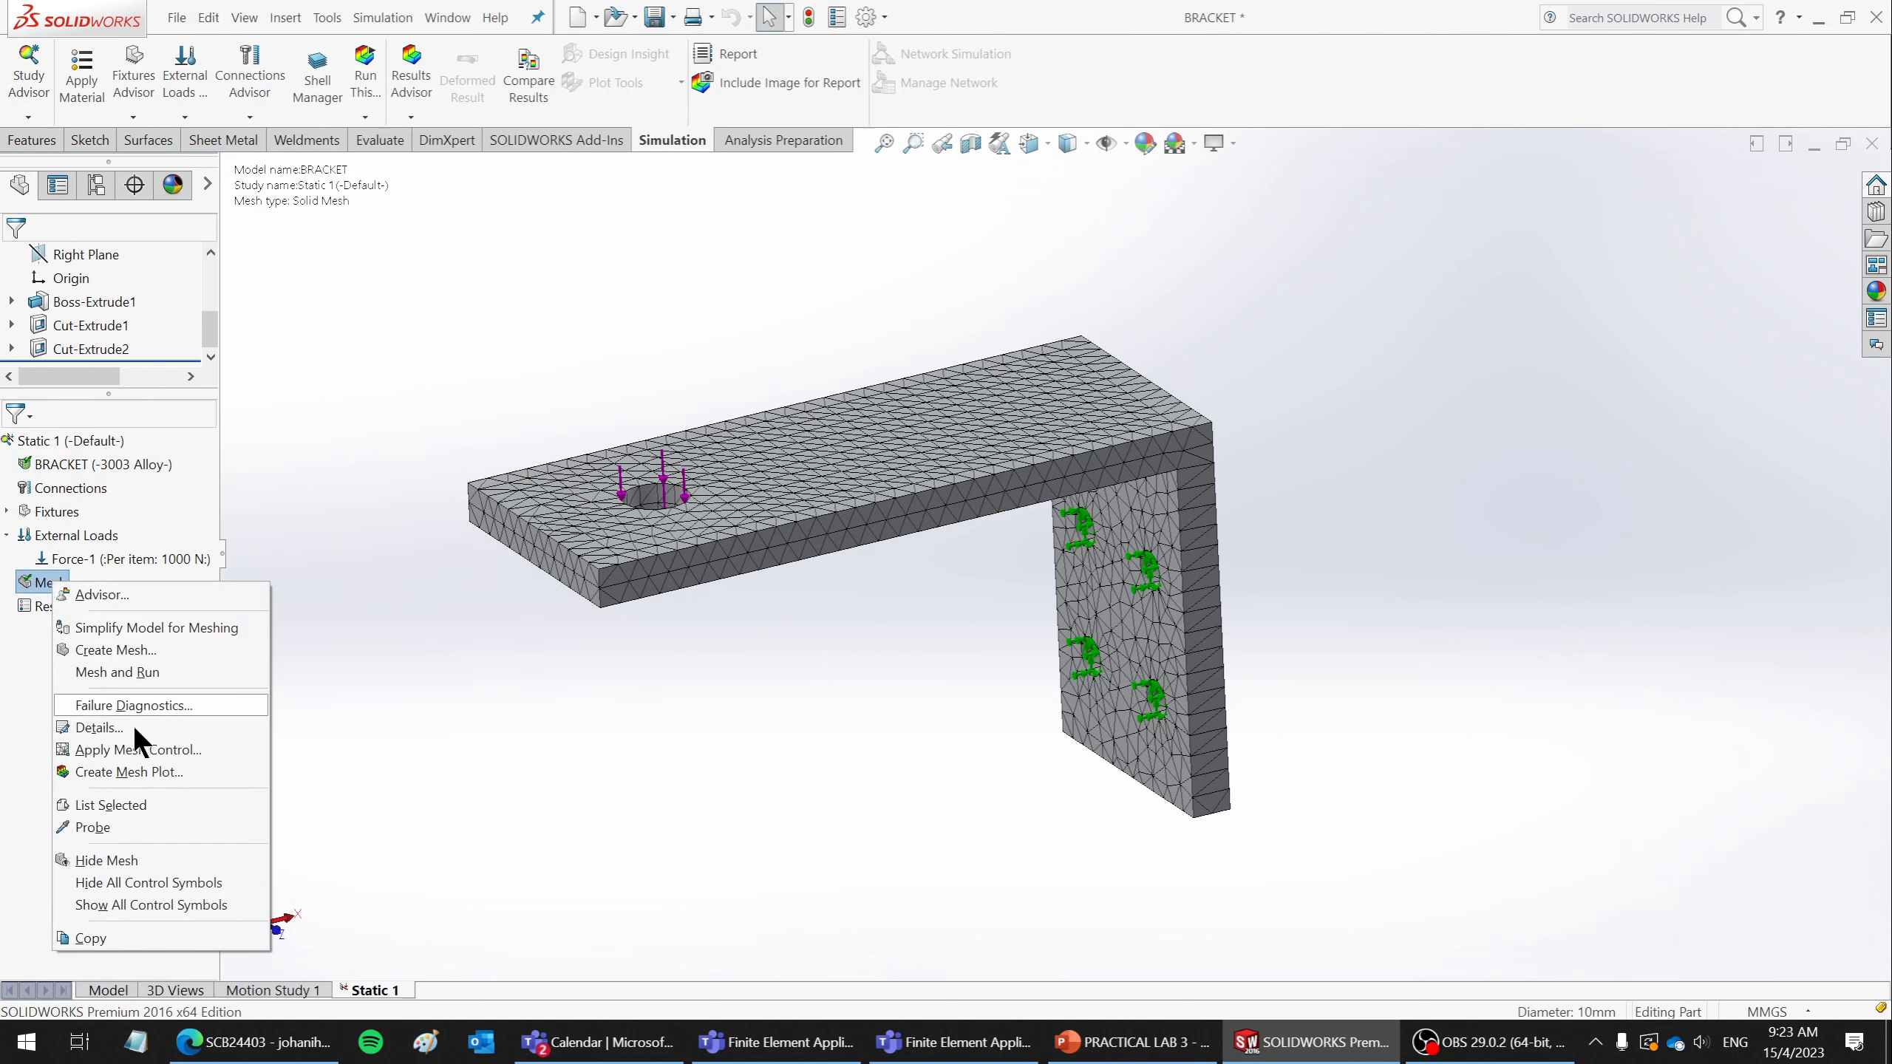
click(116, 770)
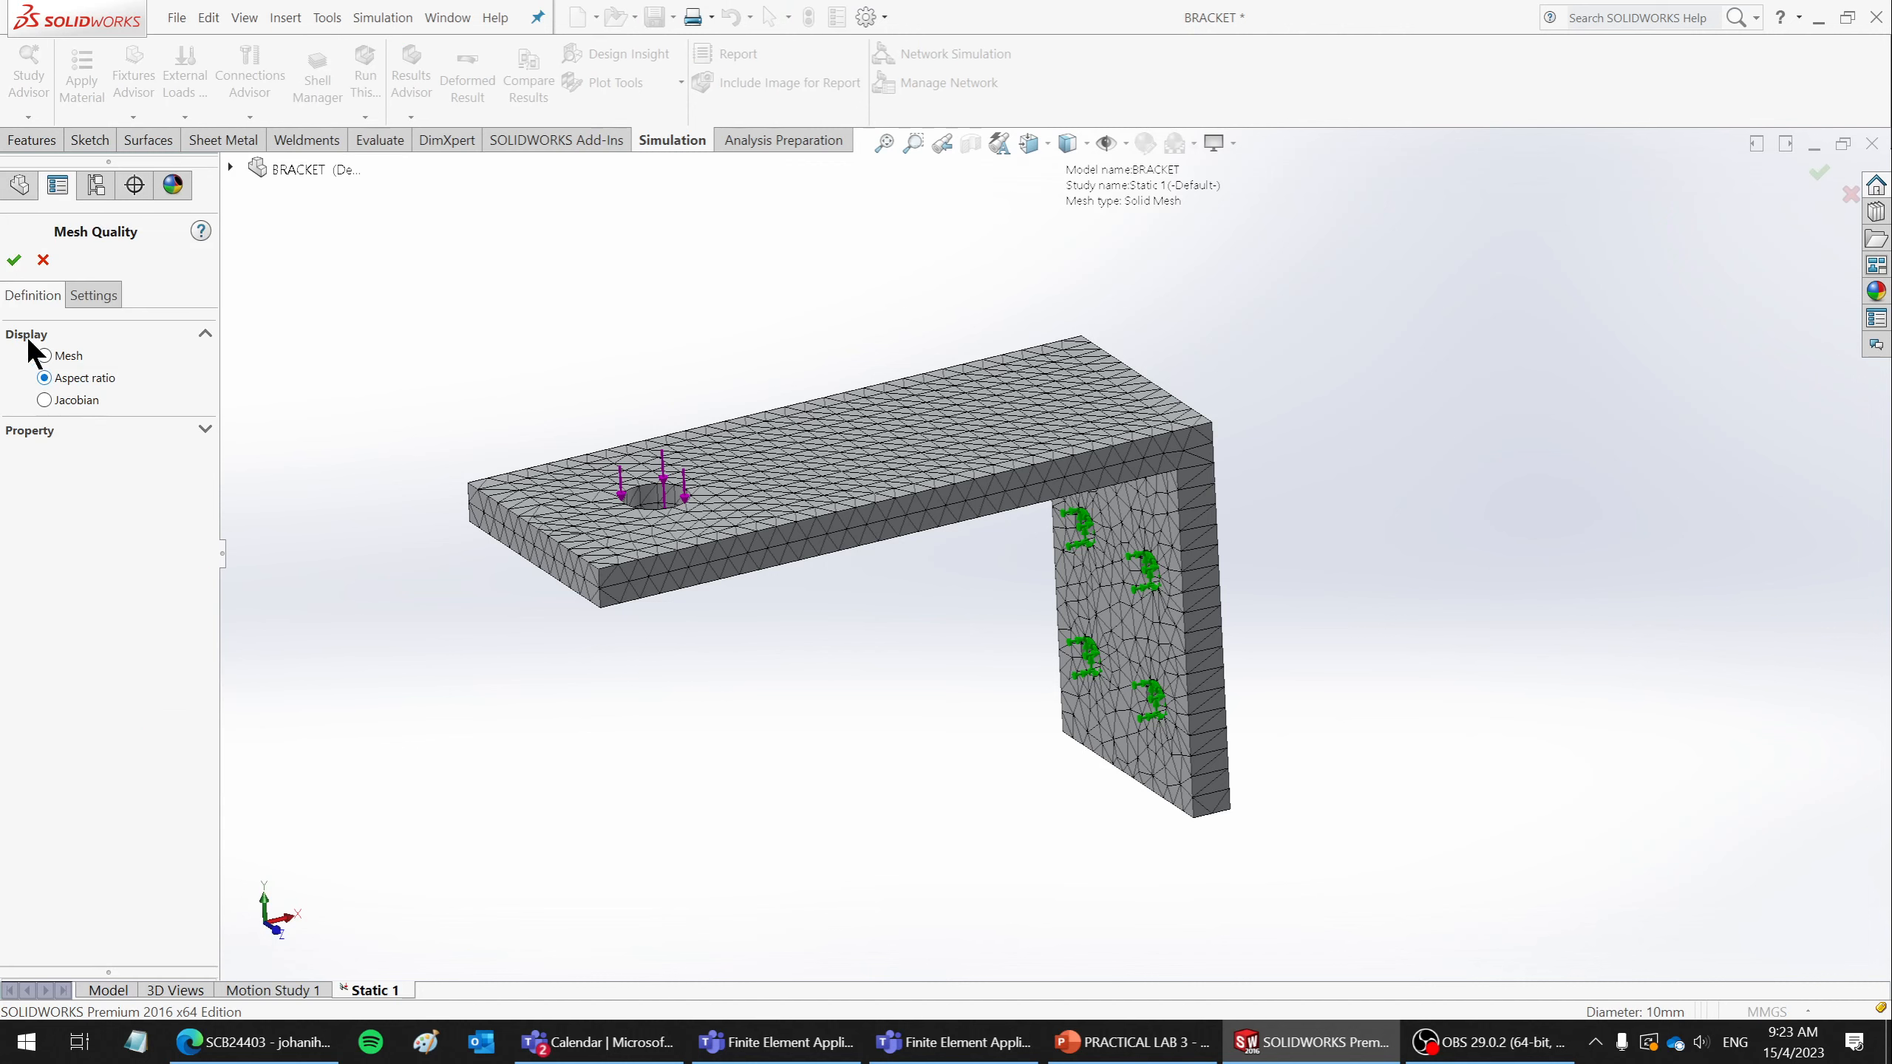
click(14, 260)
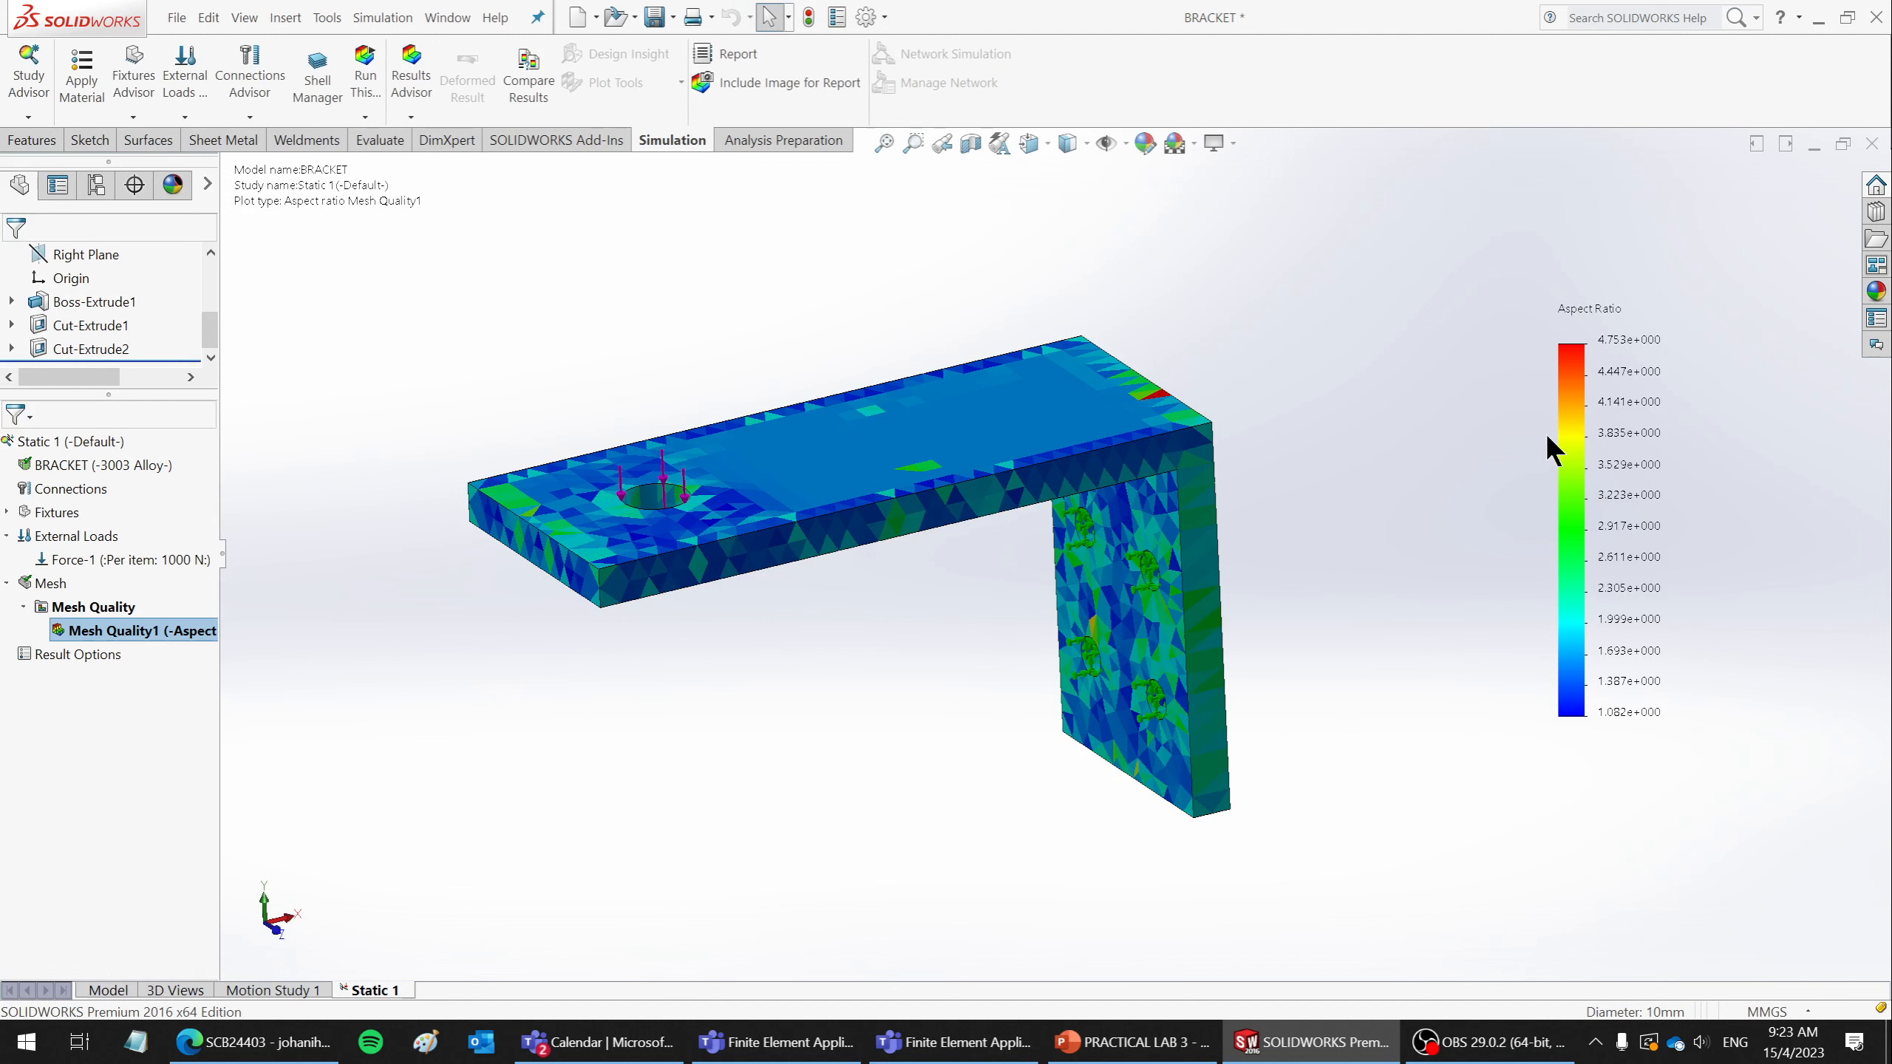
- Examine the aspect ratio distribution over the bracket mesh, especially the elements near the upper outer bend edge
scroll(1774, 370, down, 2)
scroll(1085, 720, up, 2)
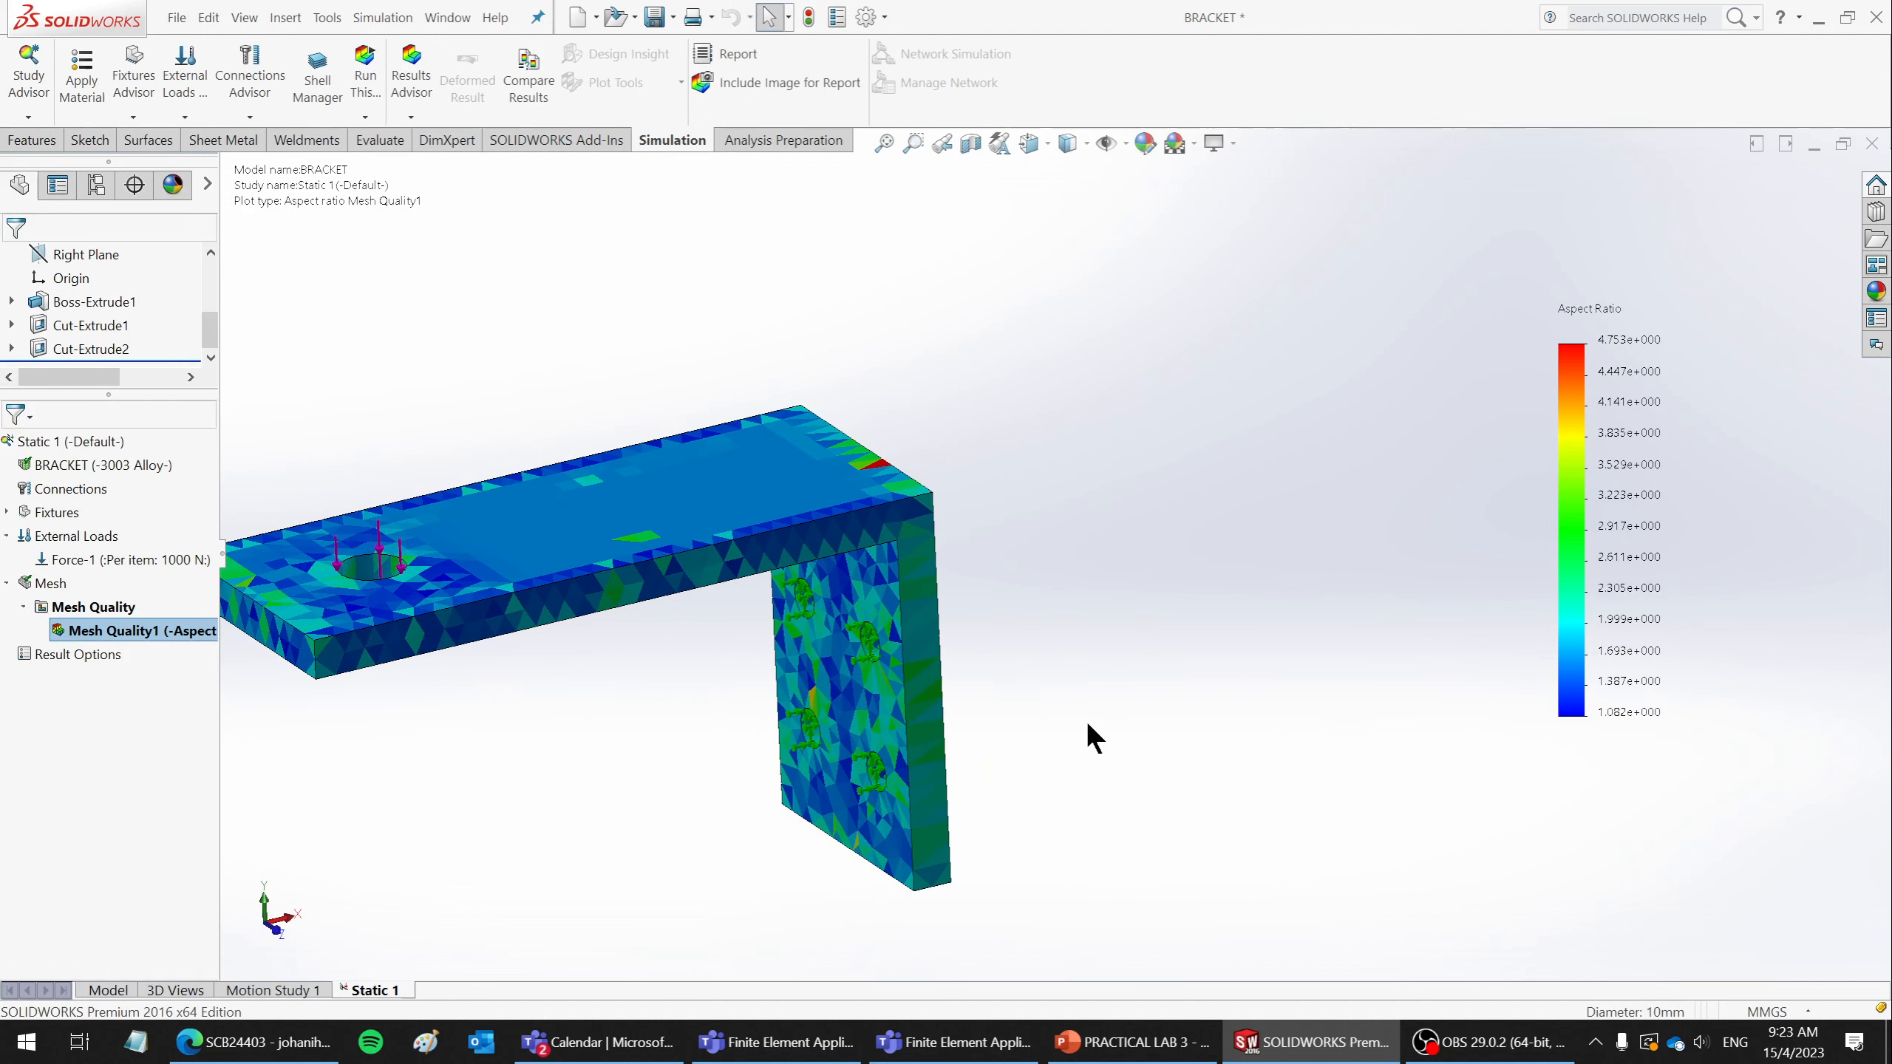
scroll(579, 687, down, 2)
scroll(602, 690, up, 2)
scroll(662, 550, down, 1)
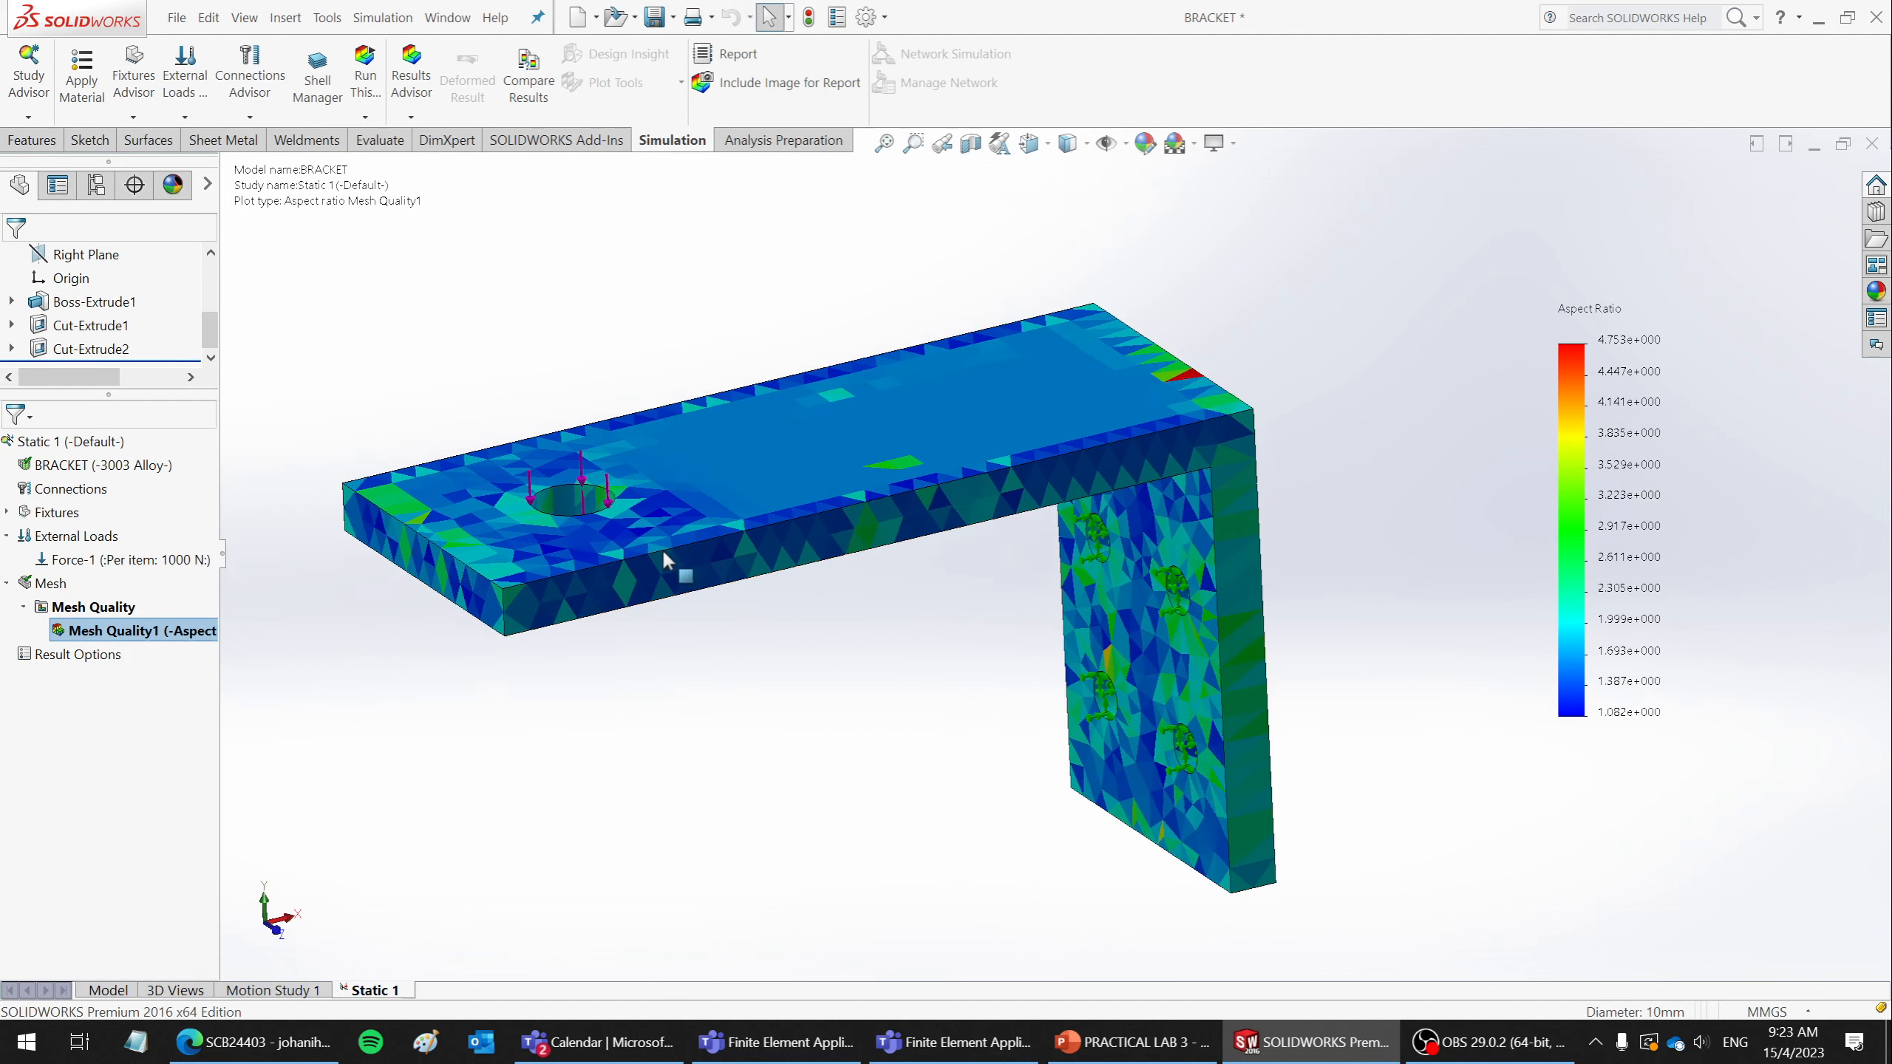
mouse_move(1017, 698)
middle_down()
mouse_move(1101, 387)
mouse_move(907, 695)
mouse_move(891, 557)
mouse_move(1025, 666)
middle_up()
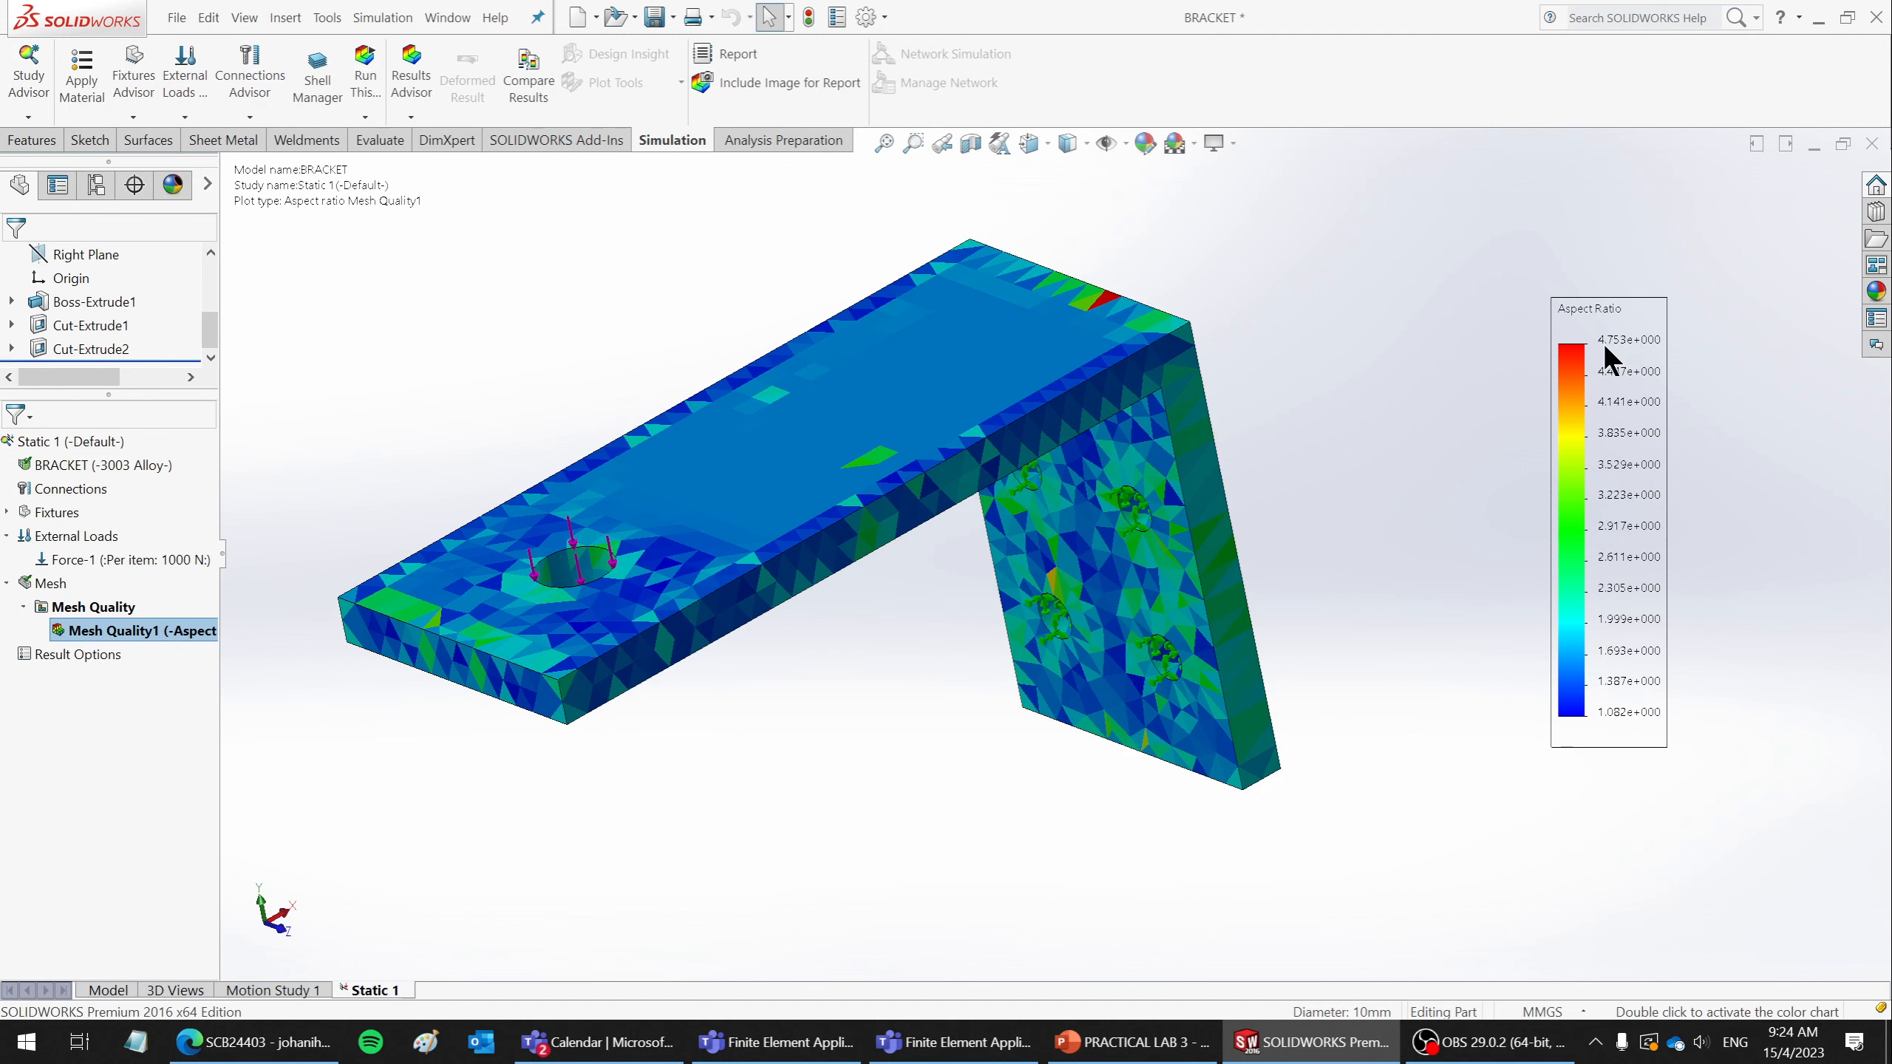
scroll(750, 272, down, 2)
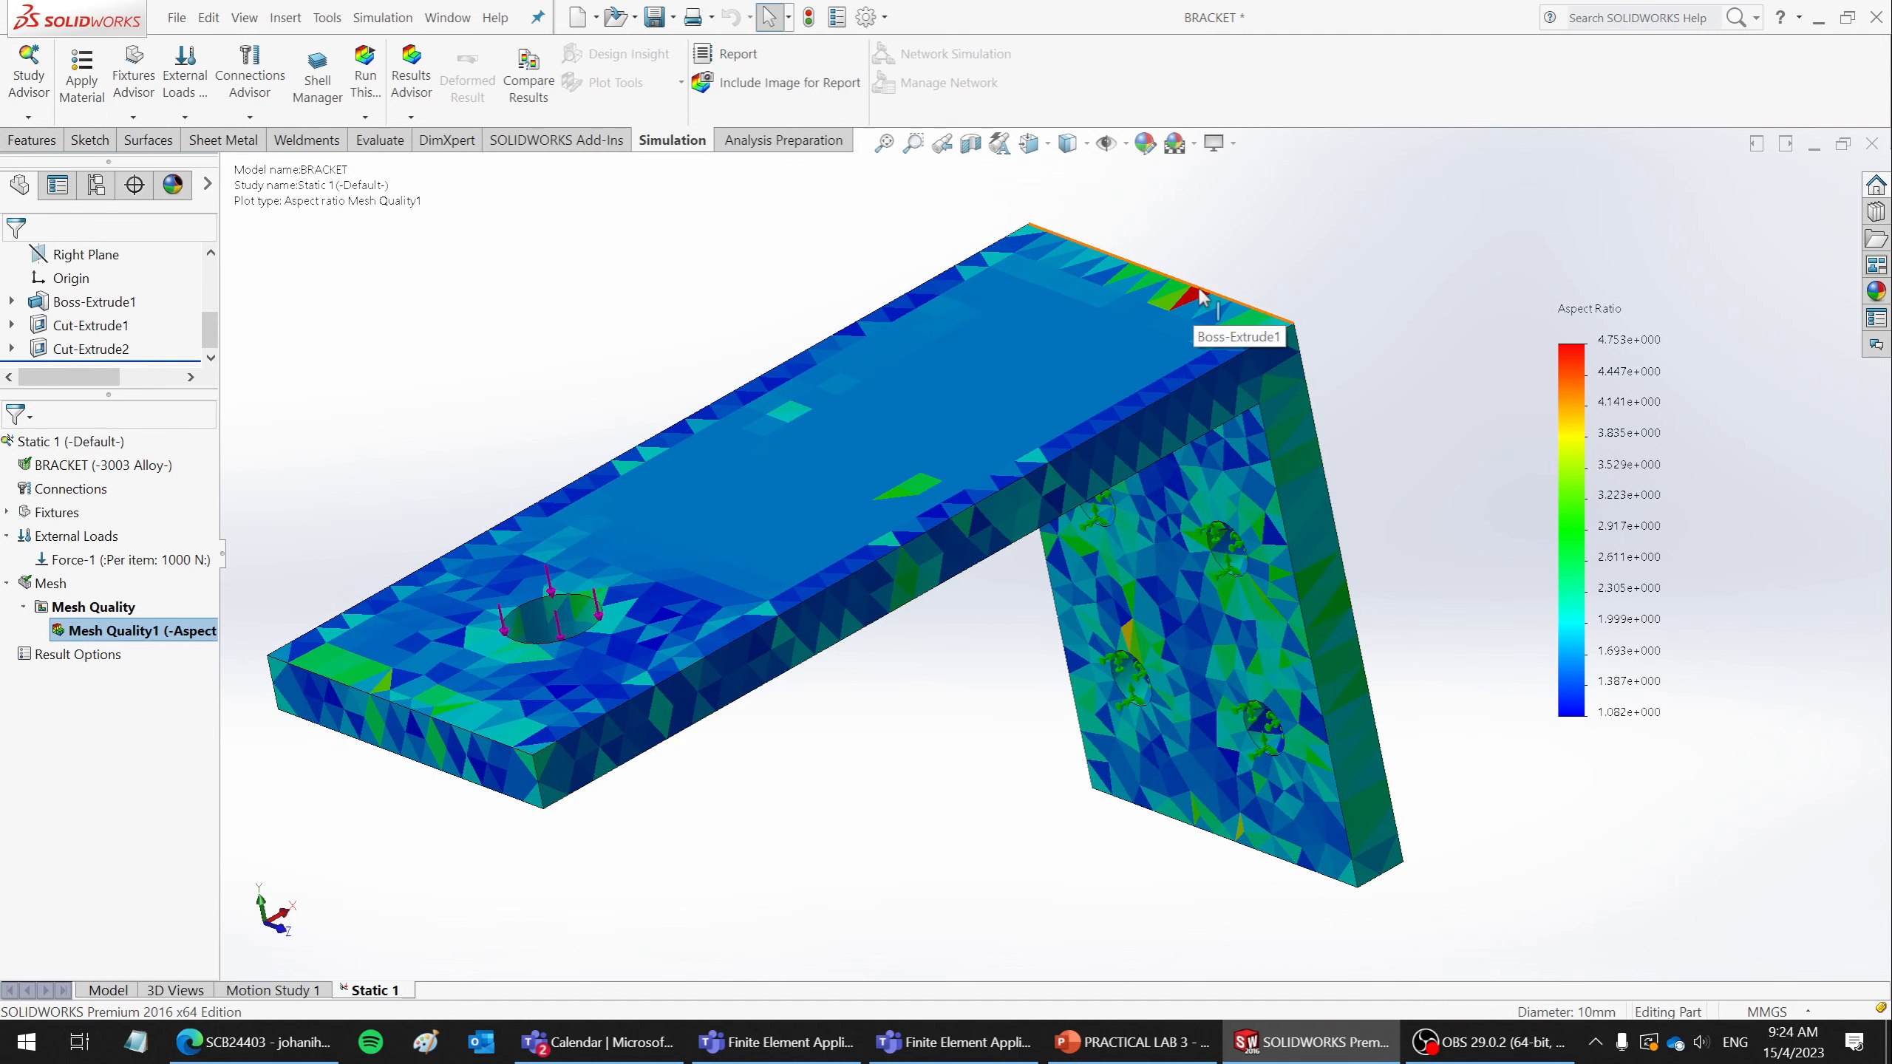
click(95, 462)
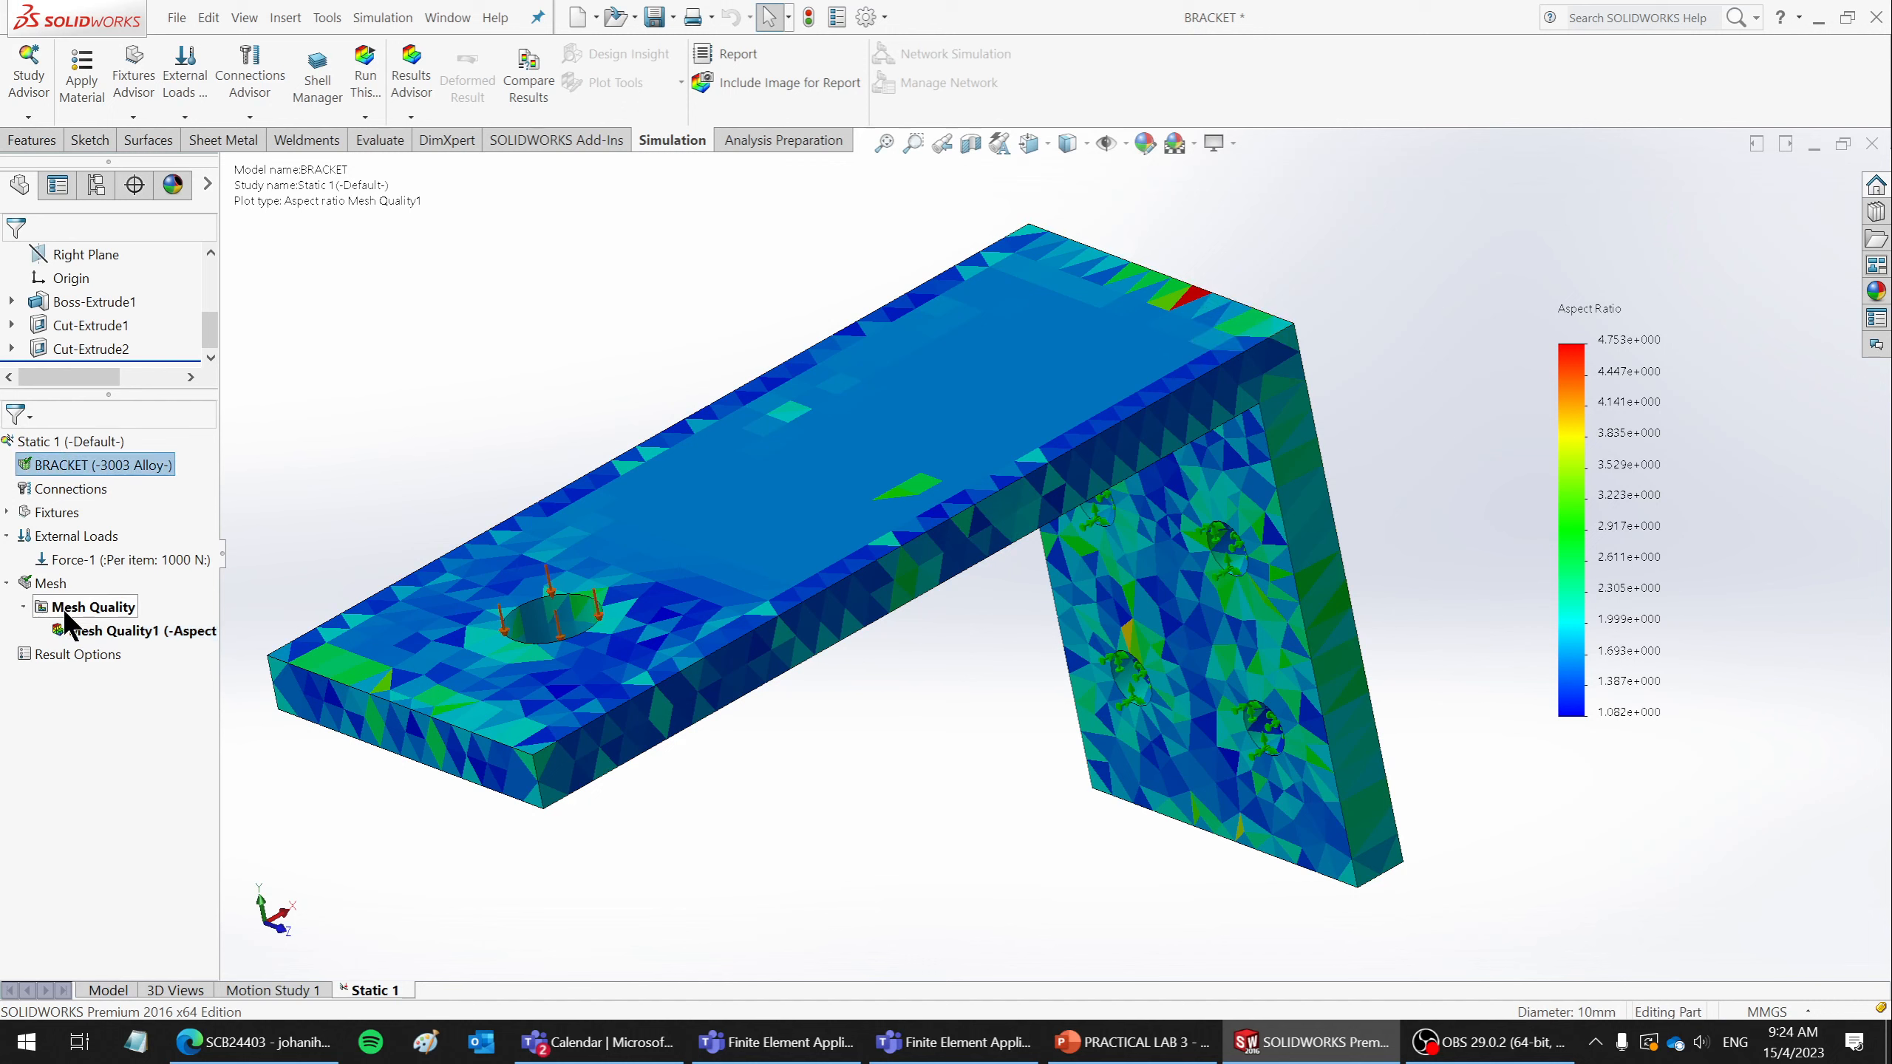
- Define a mesh control on the bracket's upper outer bend edge with an element size of 1.15403346 mm and ratio 1.5
right_click(50, 586)
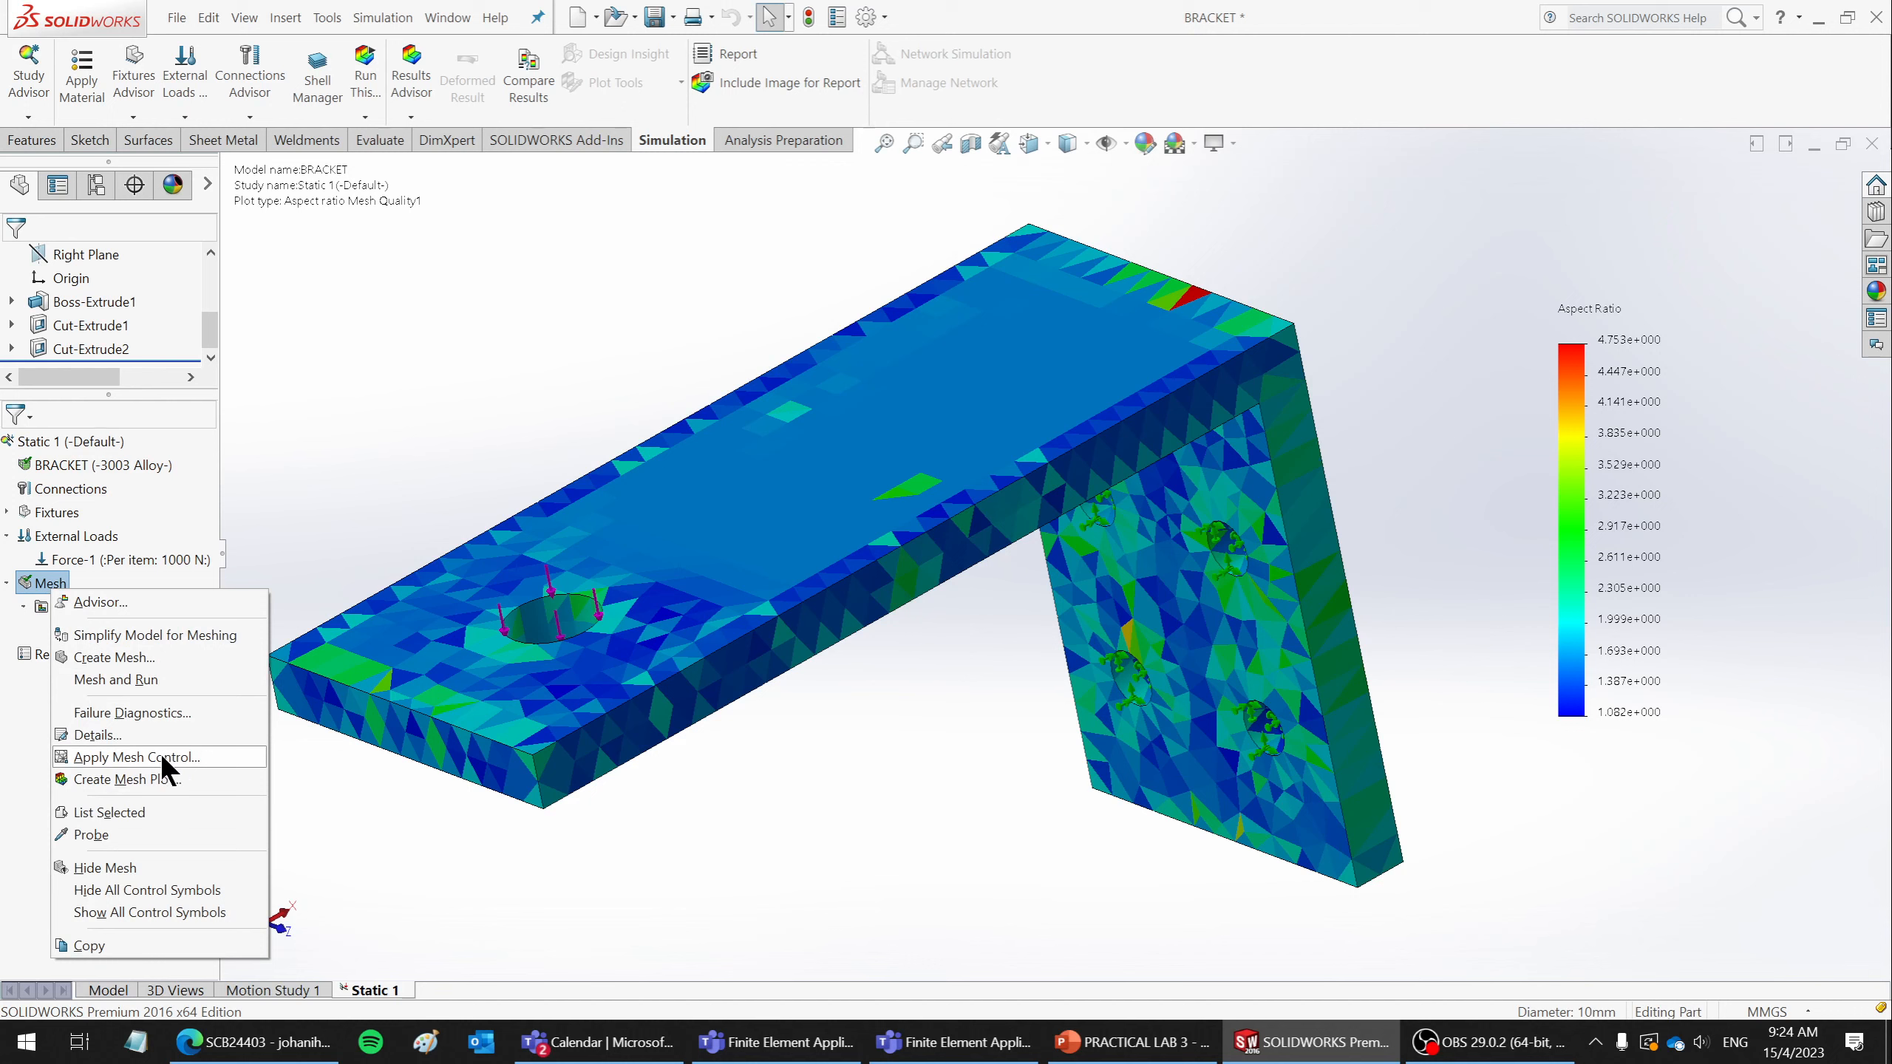
right_click(43, 582)
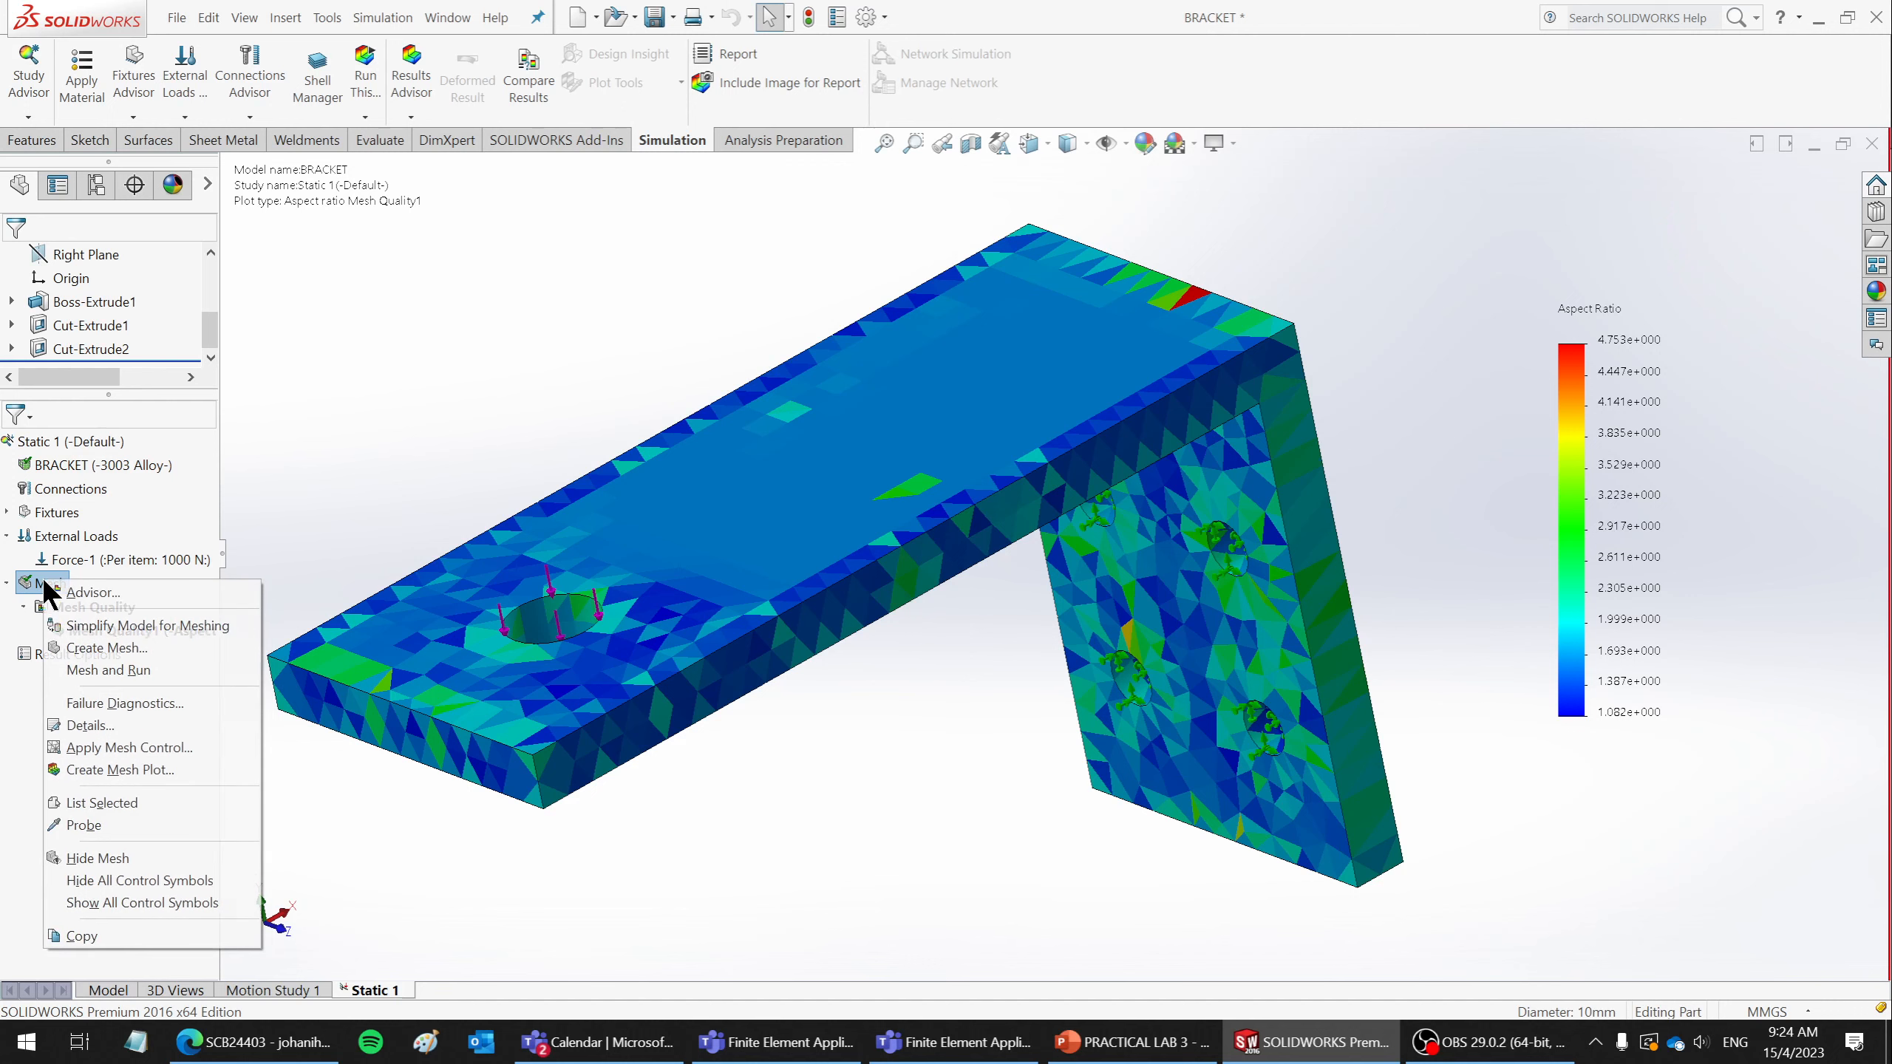
click(112, 745)
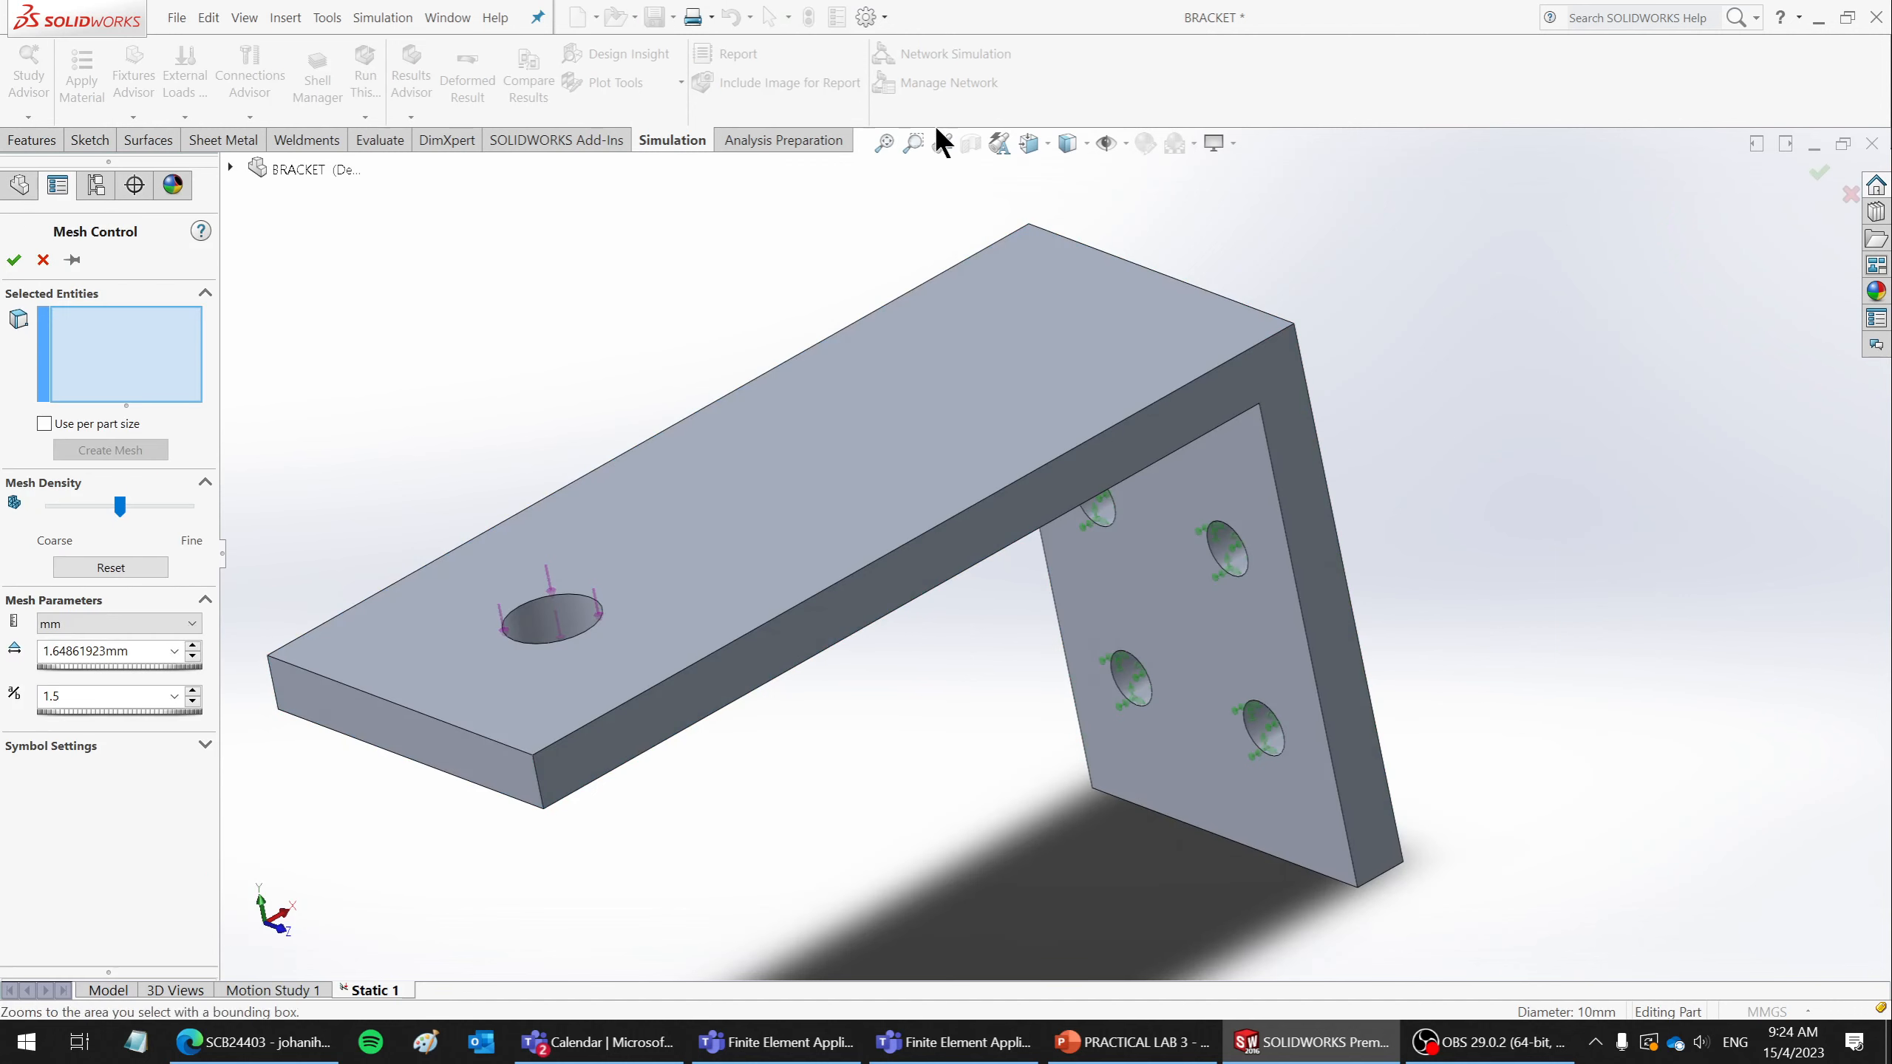
click(1159, 281)
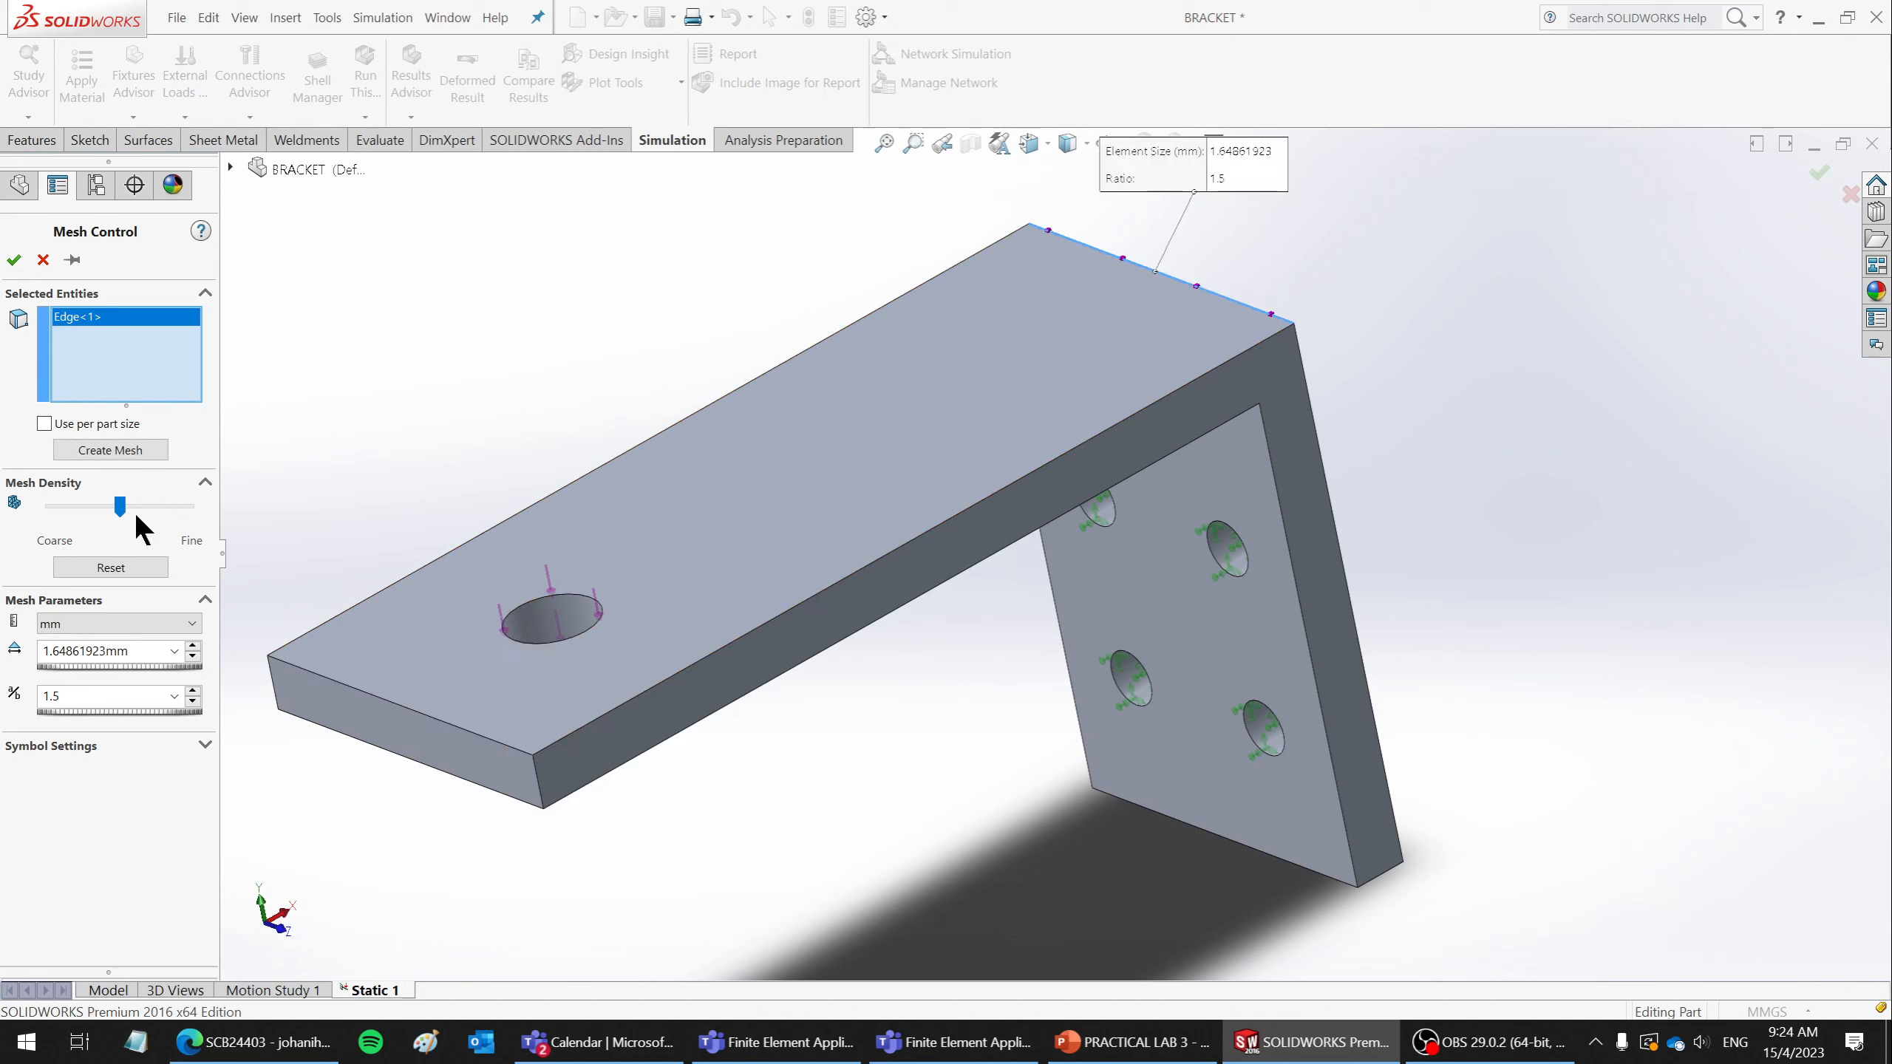
click(193, 647)
click(193, 656)
click(193, 657)
click(193, 656)
- Create the mesh for the controlled edge, accepting the Curvature based mesh, and check the refined elements
click(125, 449)
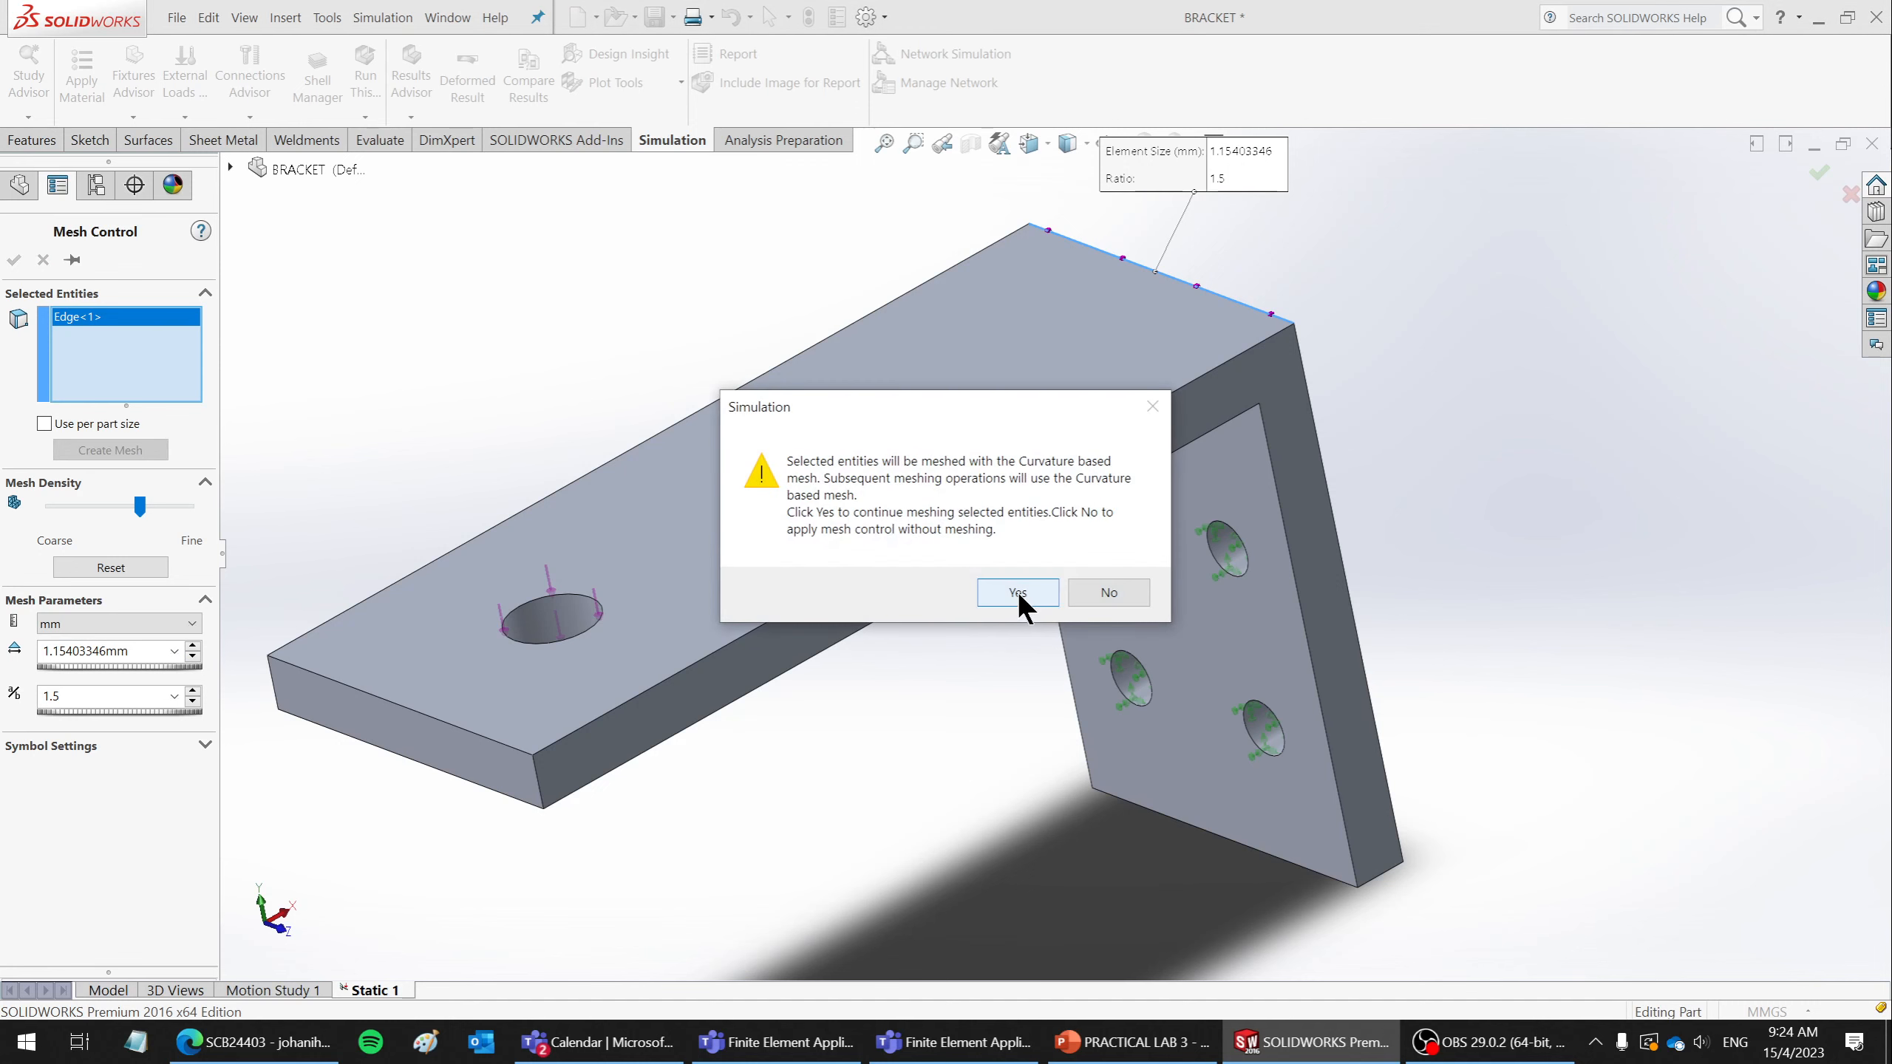
click(1017, 592)
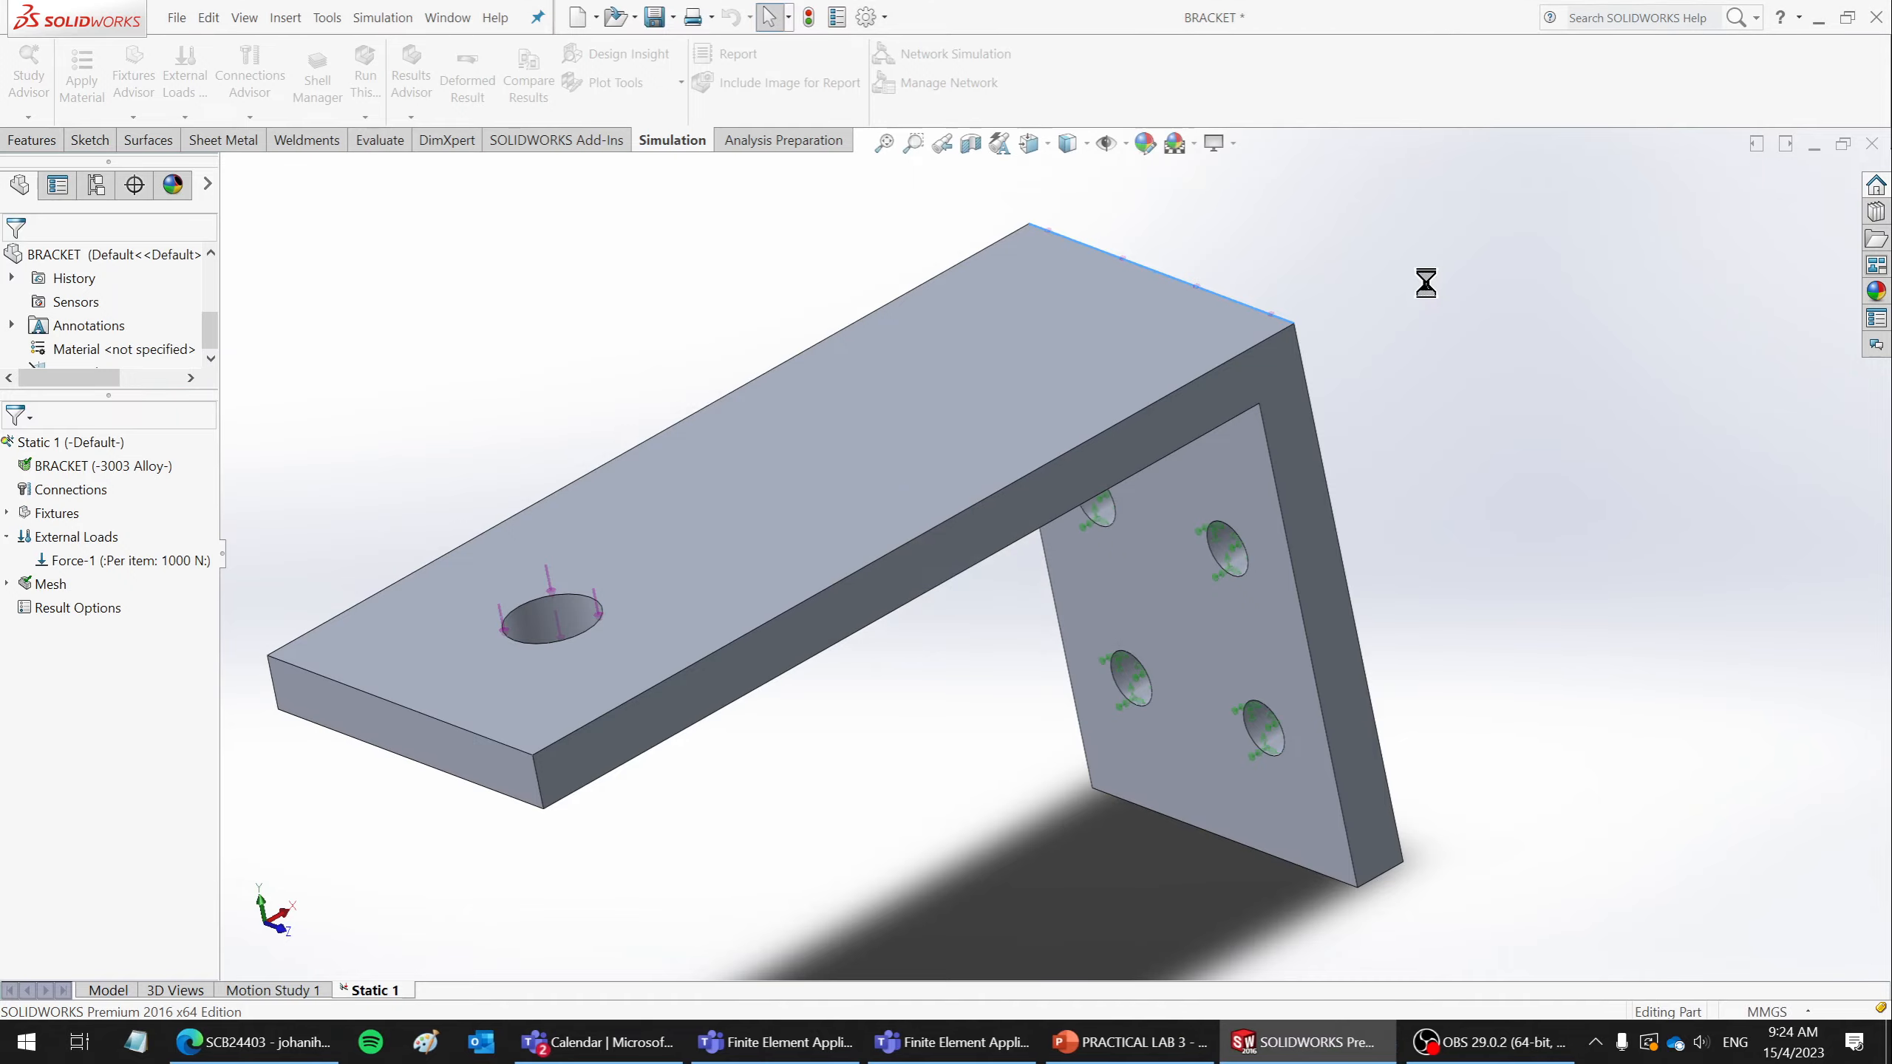
scroll(1266, 282, down, 5)
middle_drag(1220, 283, 980, 434)
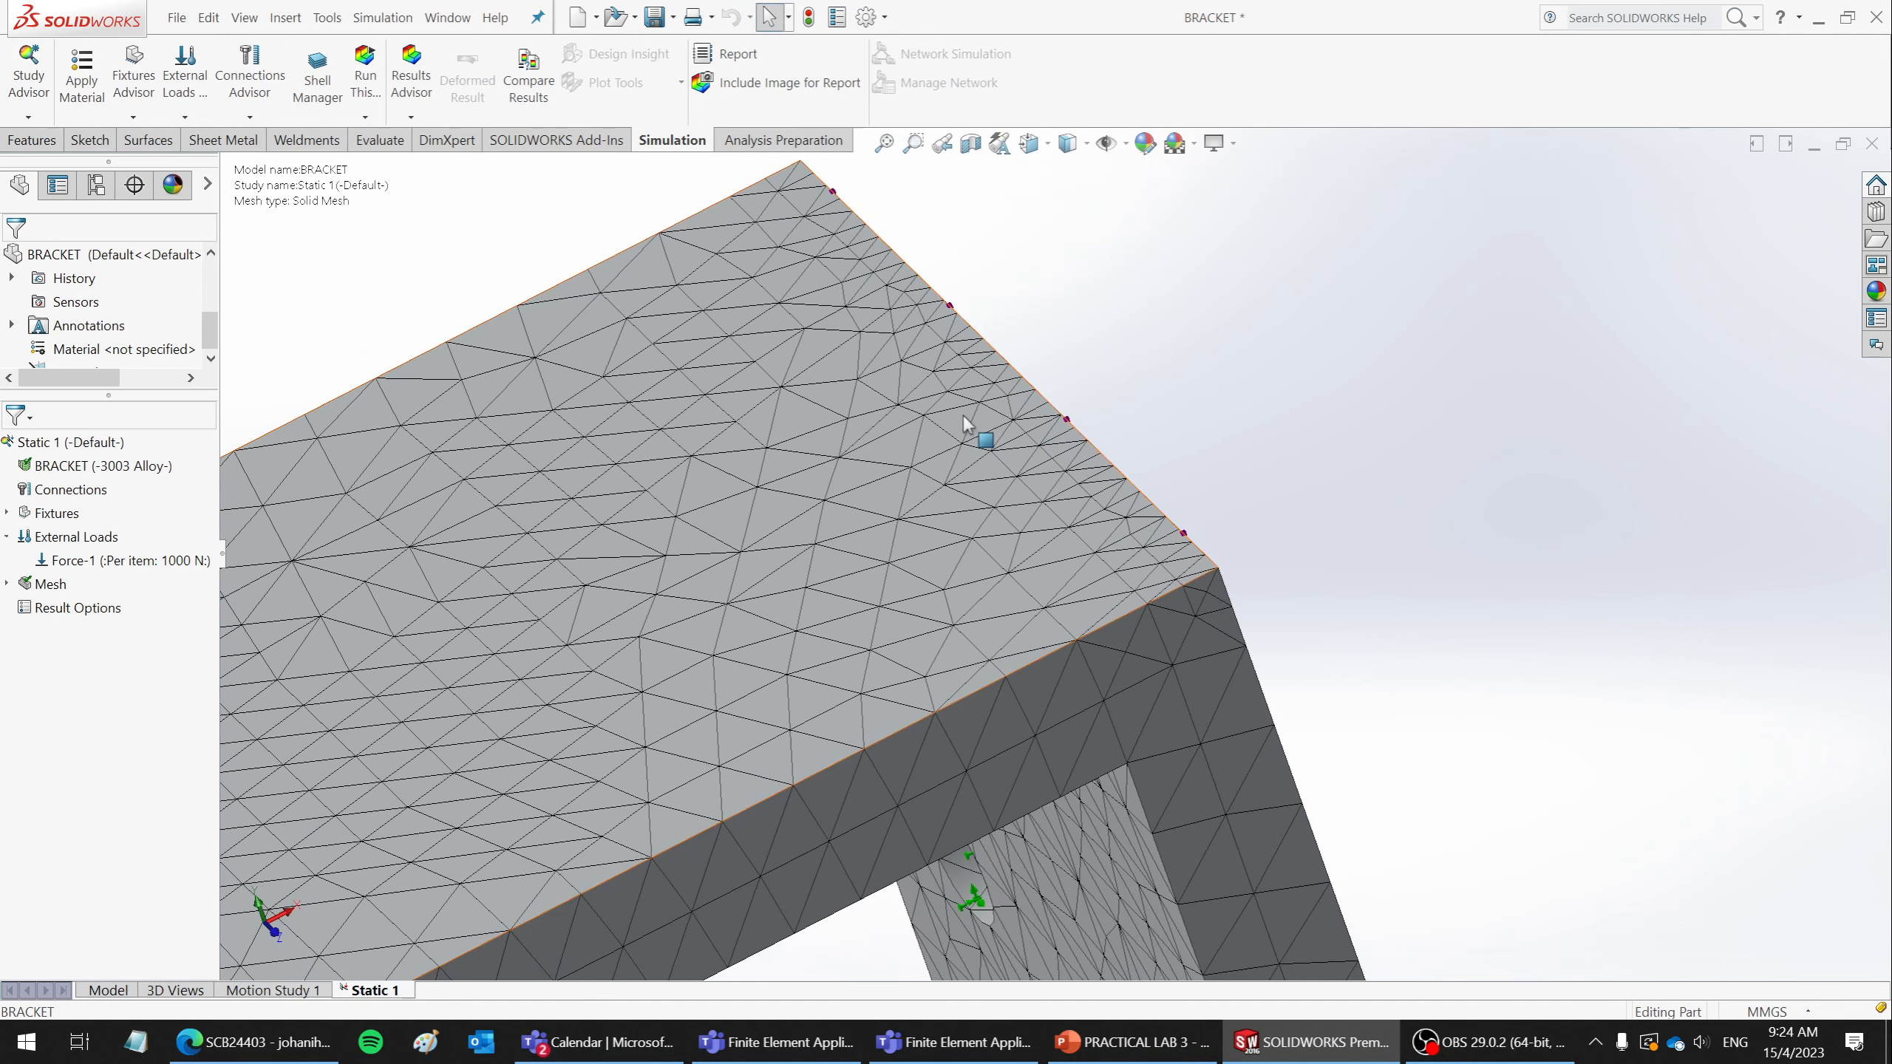
scroll(1087, 312, up, 5)
scroll(1087, 312, up, 1)
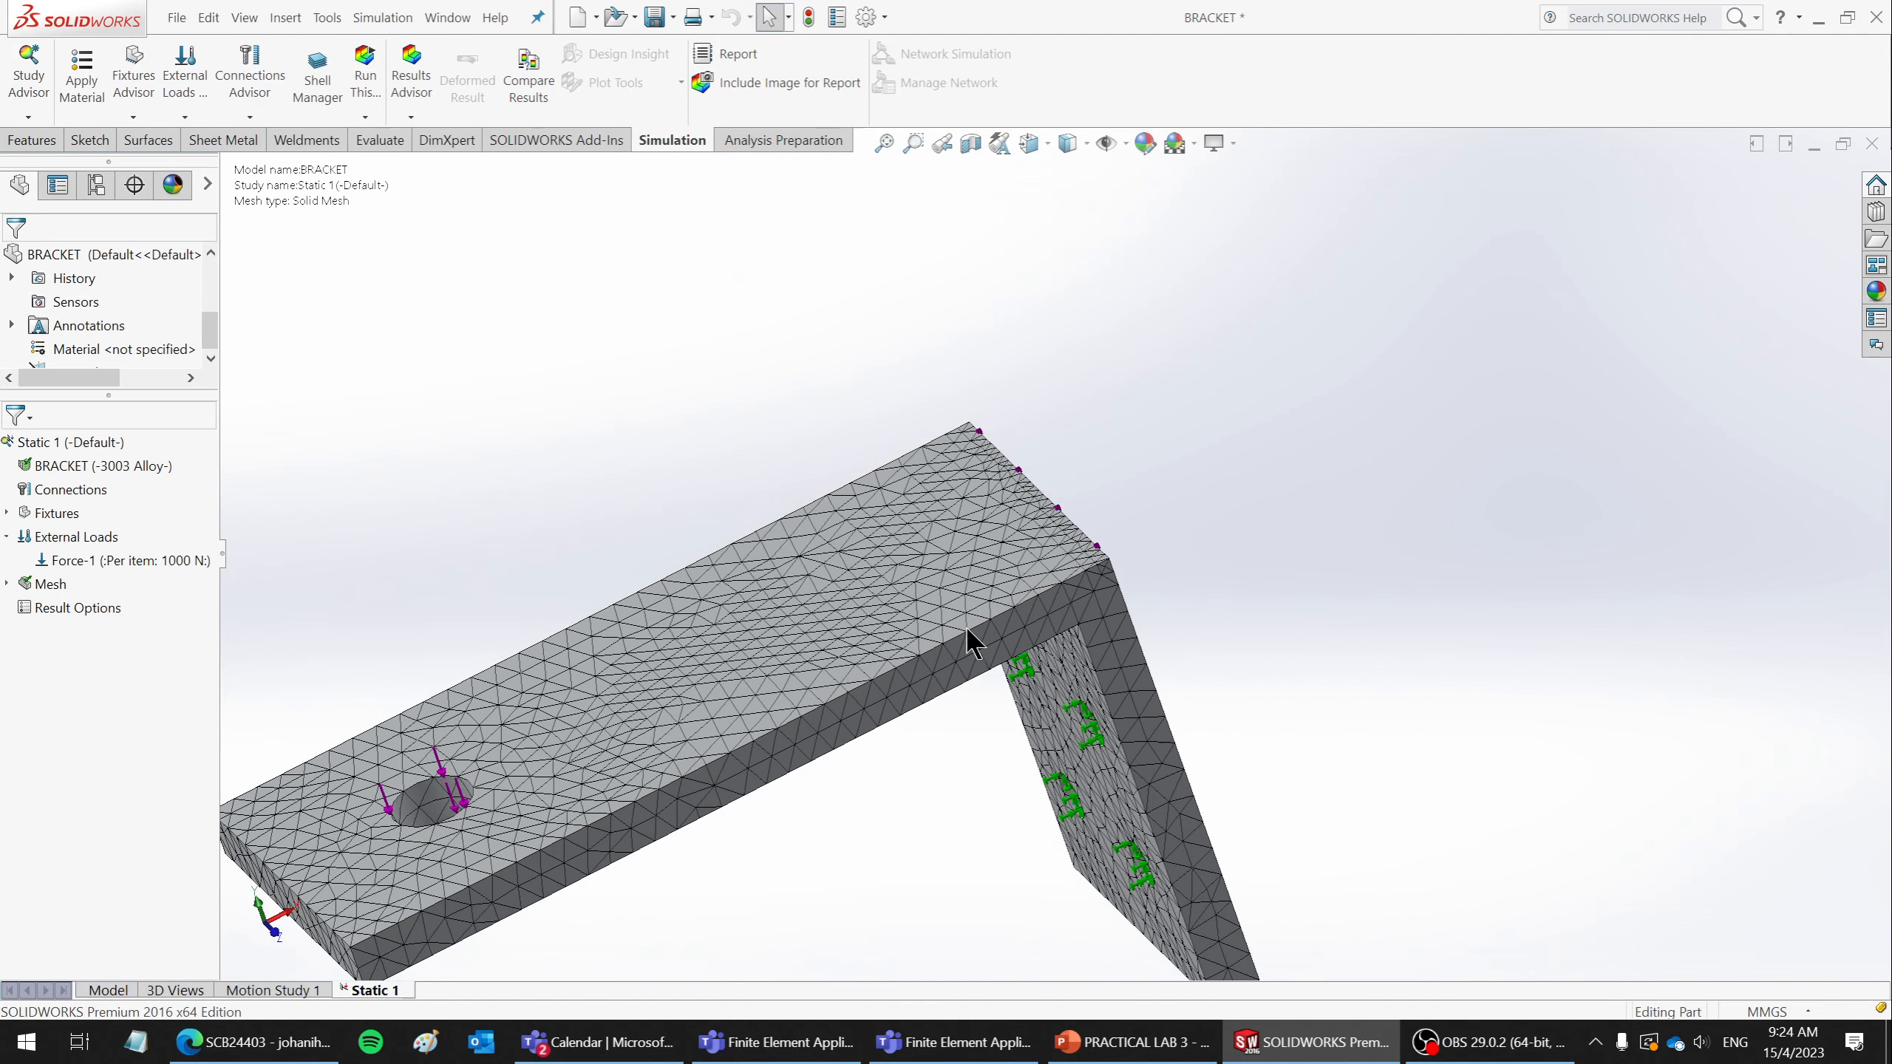
- Show the existing aspect ratio mesh quality plot for the refined mesh and inspect it around the bracket
click(7, 586)
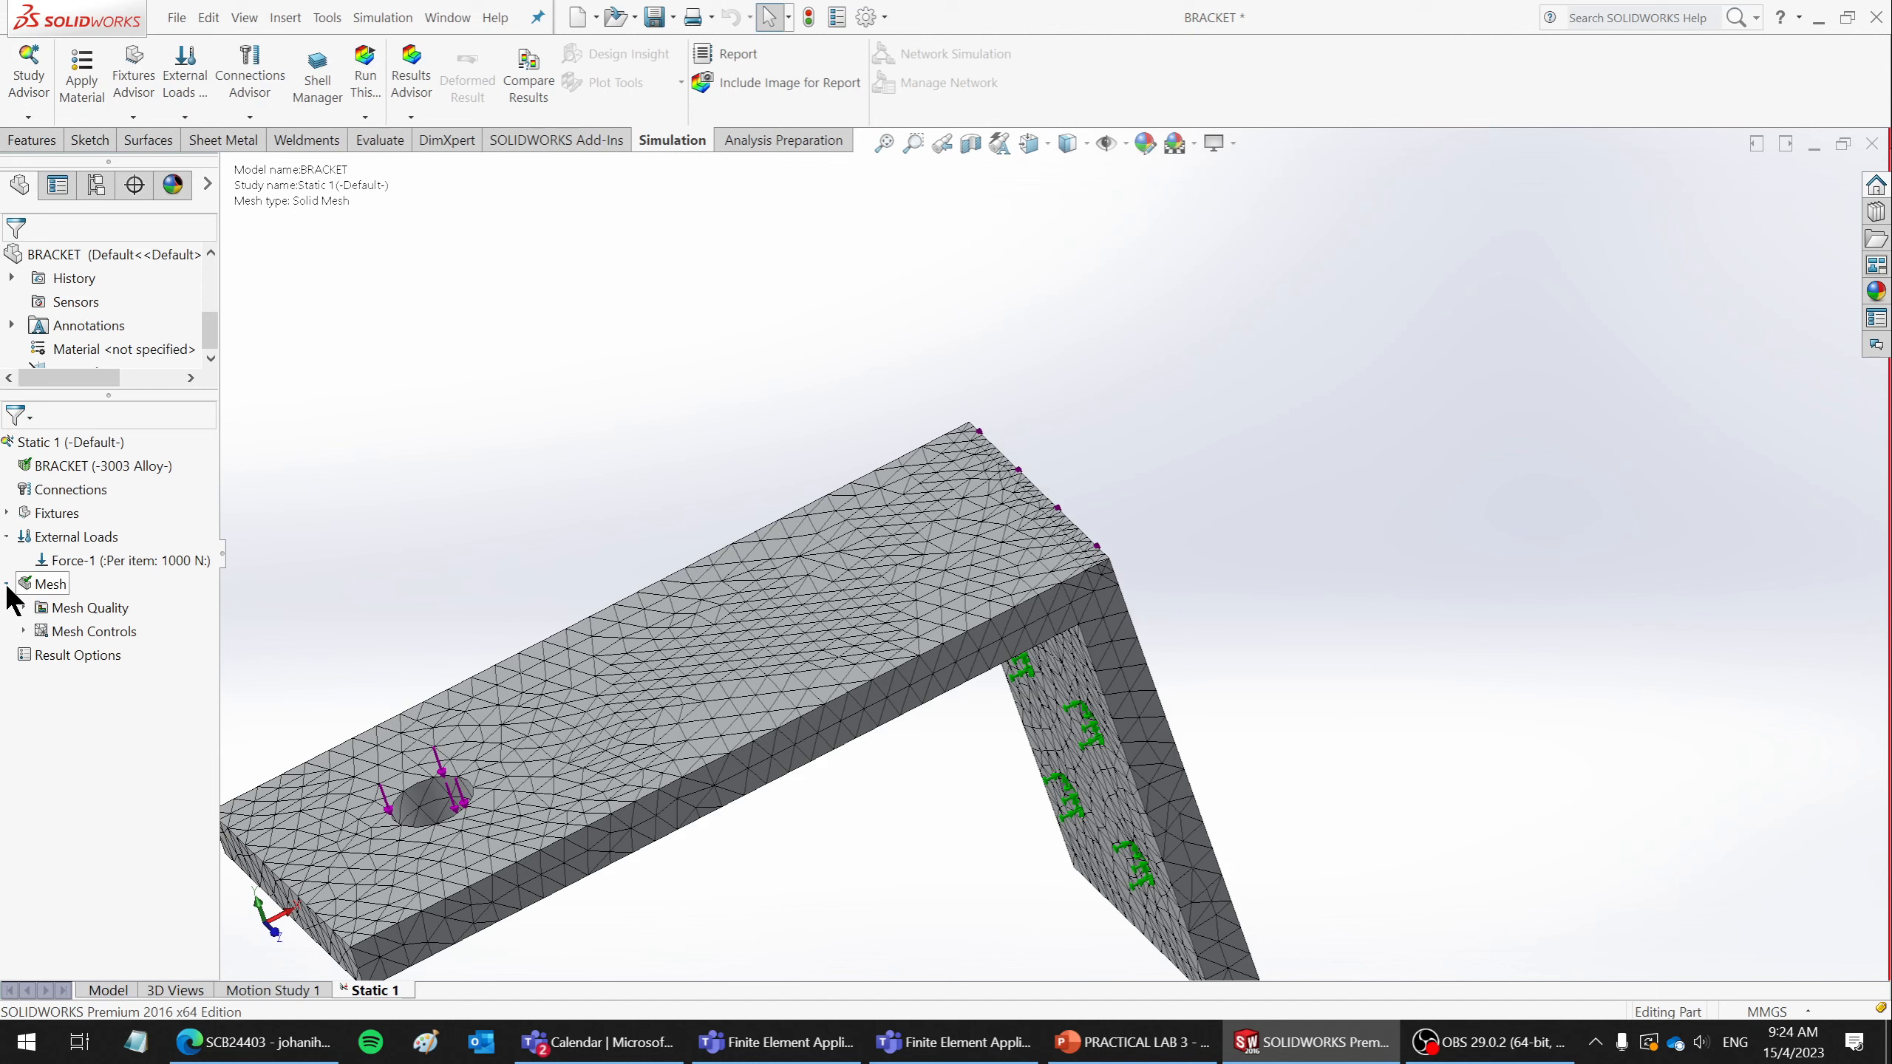
click(24, 632)
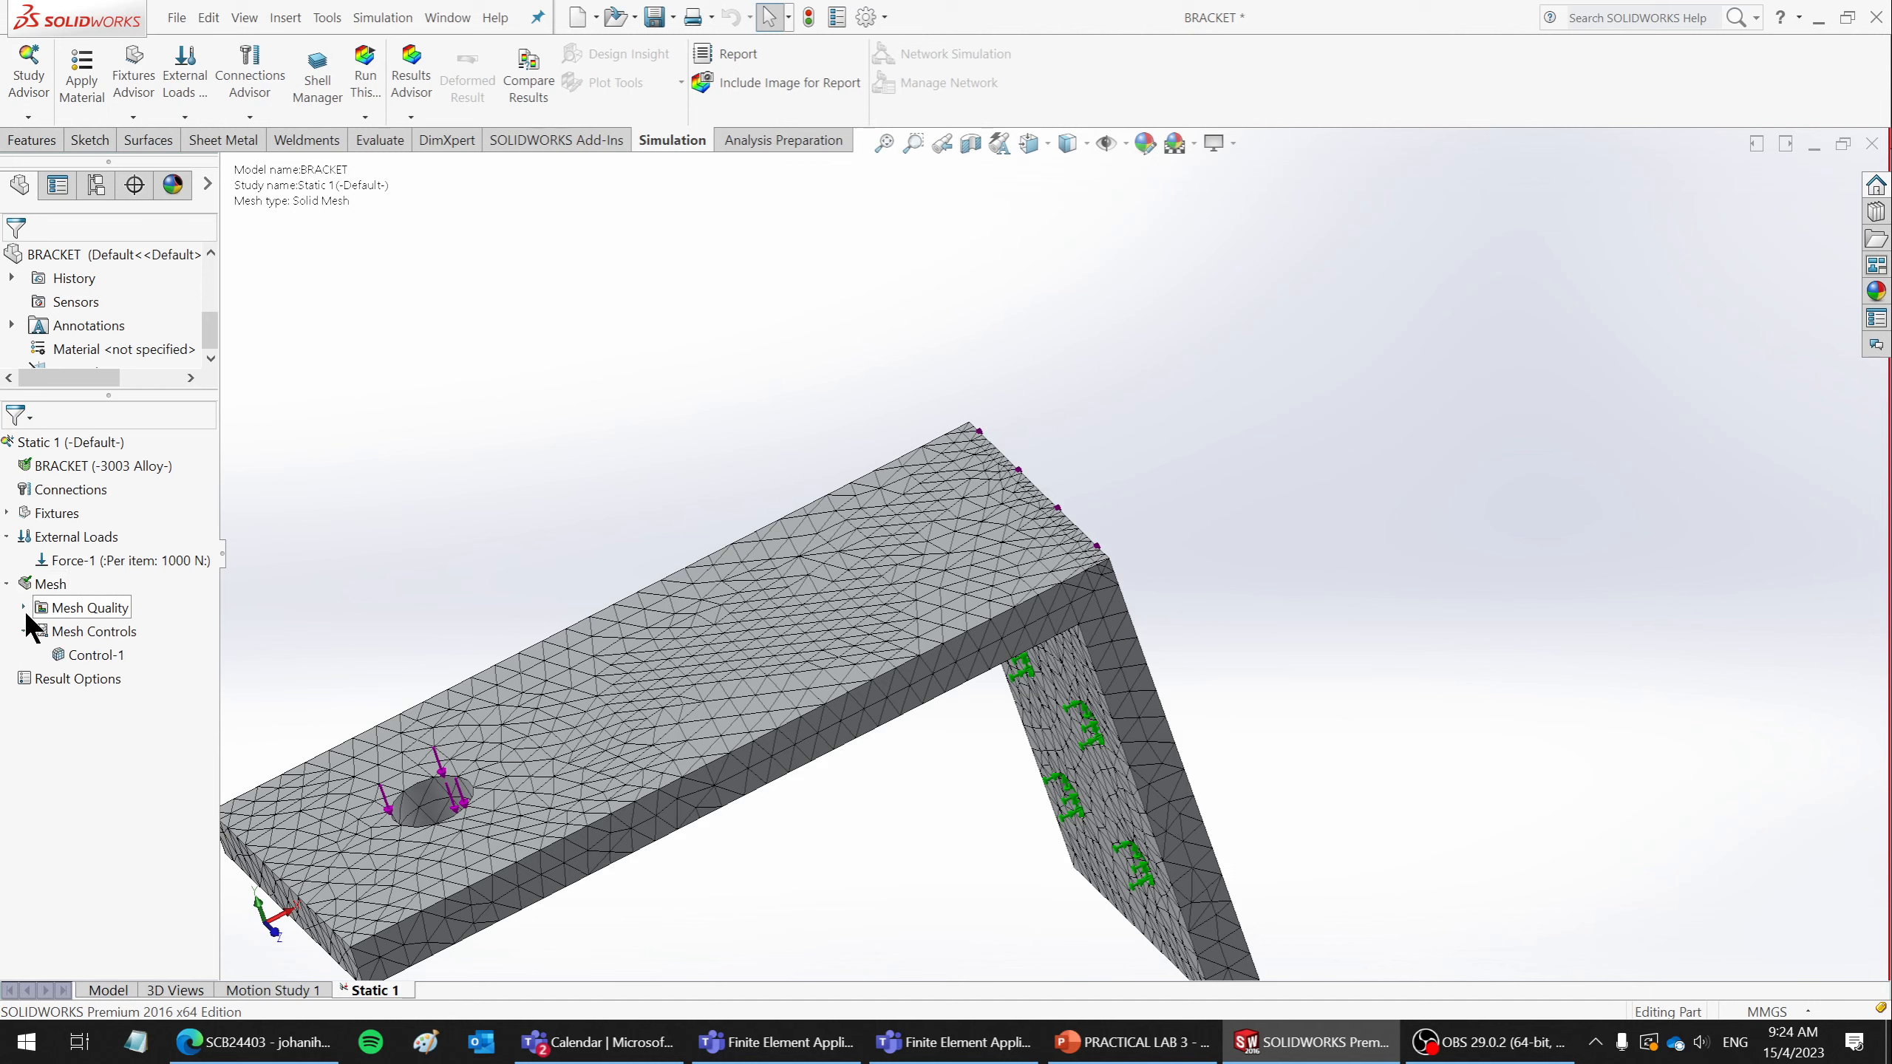
click(24, 607)
right_click(99, 630)
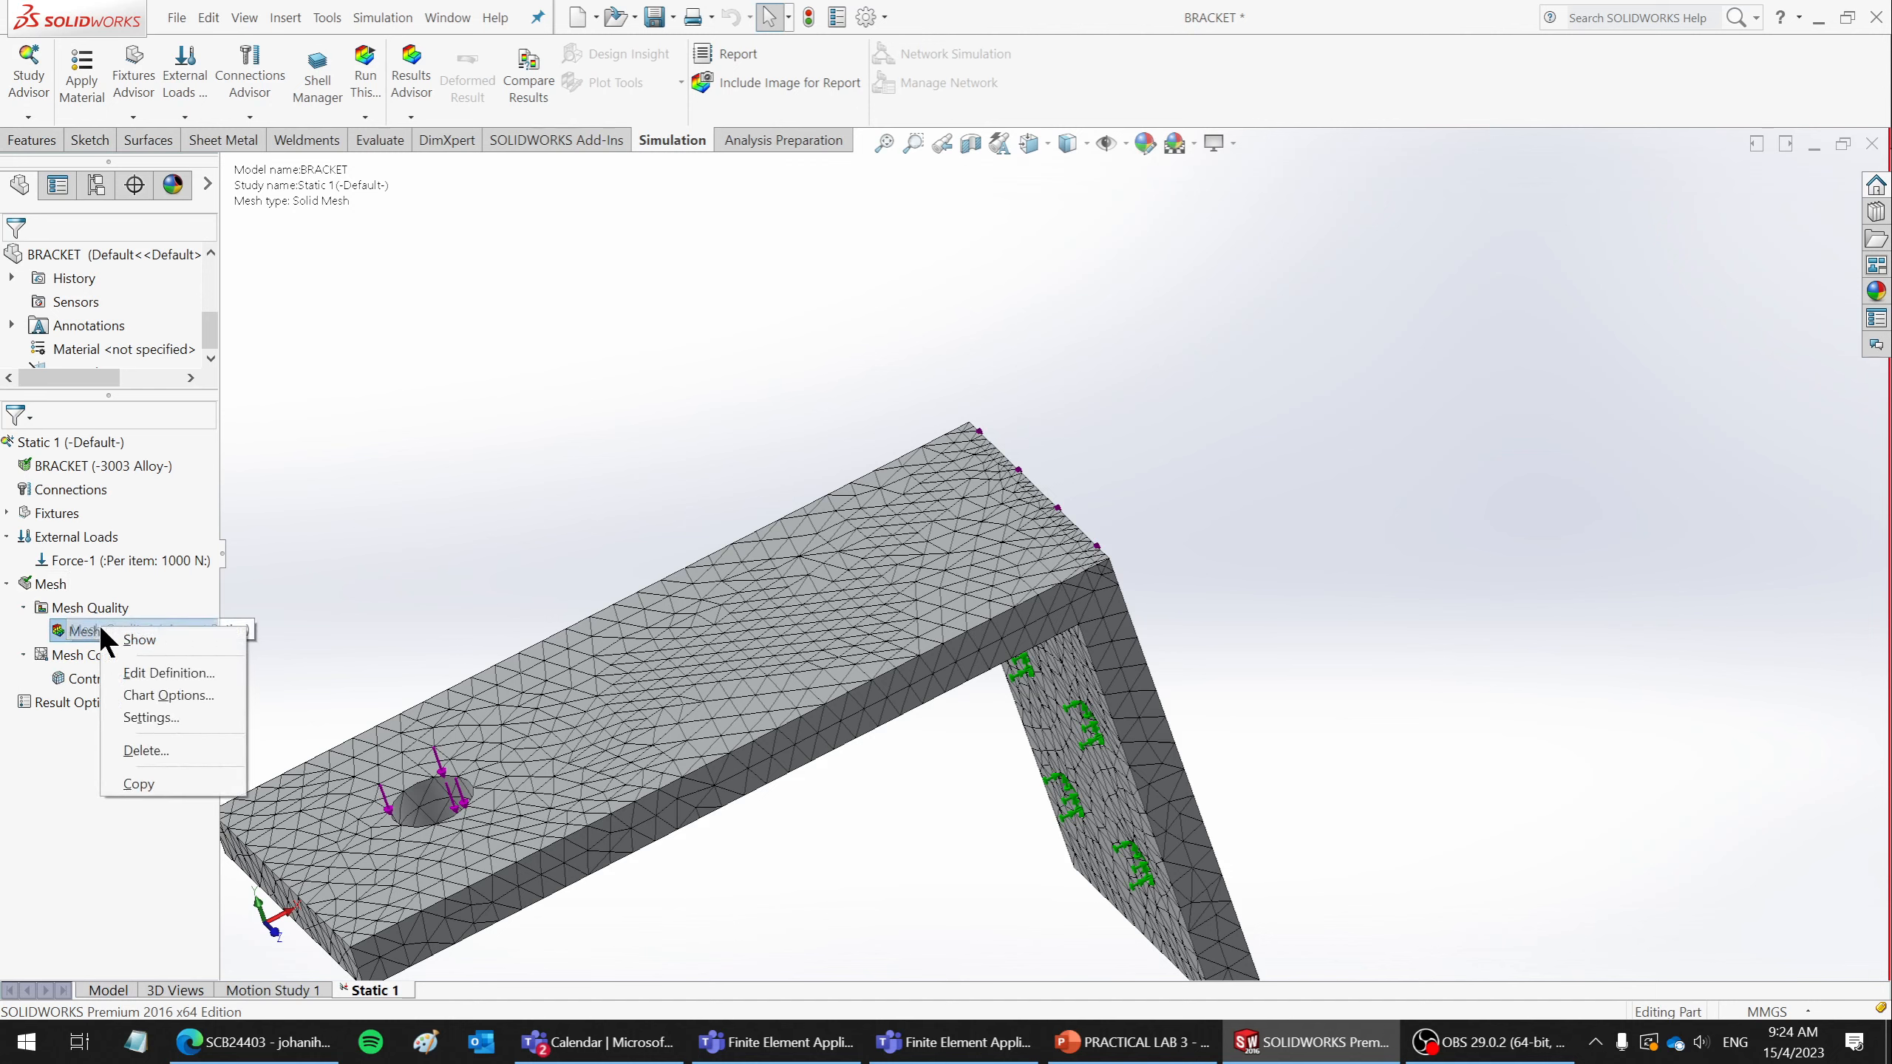
click(134, 639)
scroll(1058, 562, up, 3)
scroll(872, 717, down, 5)
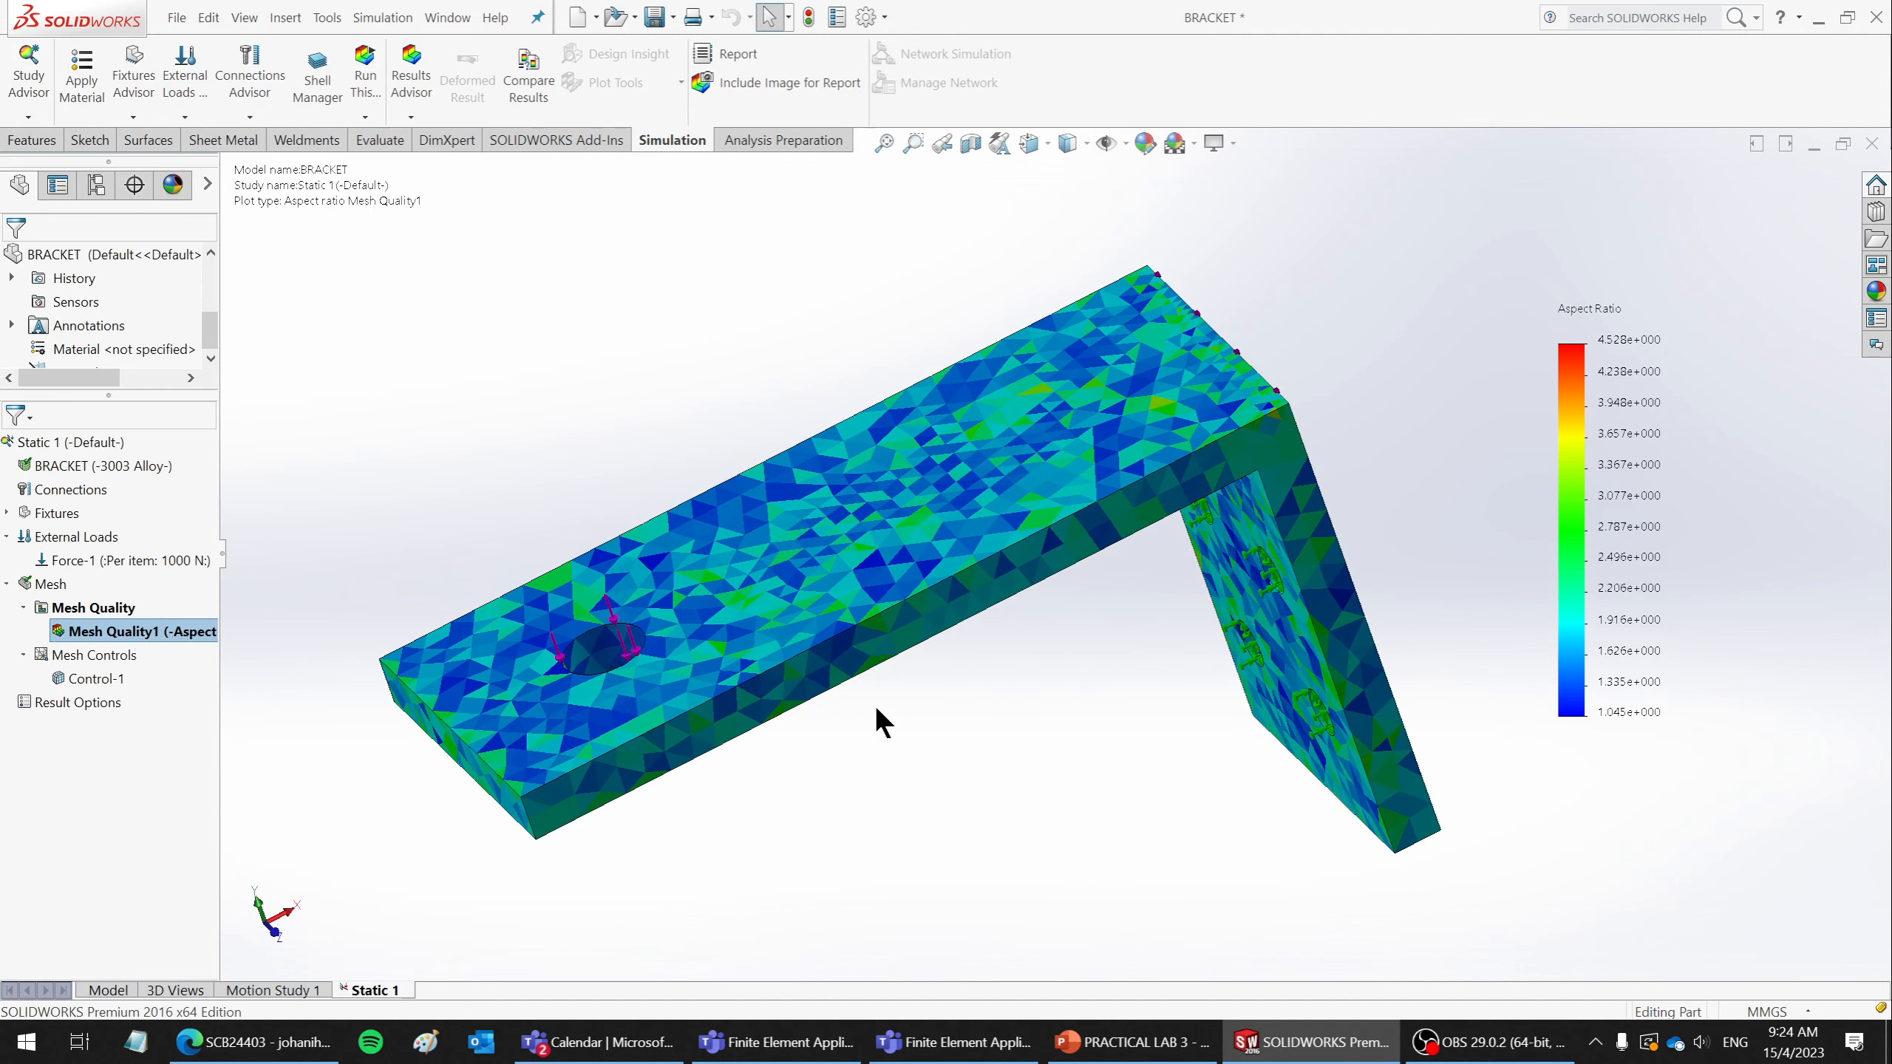
middle_drag(878, 719, 990, 701)
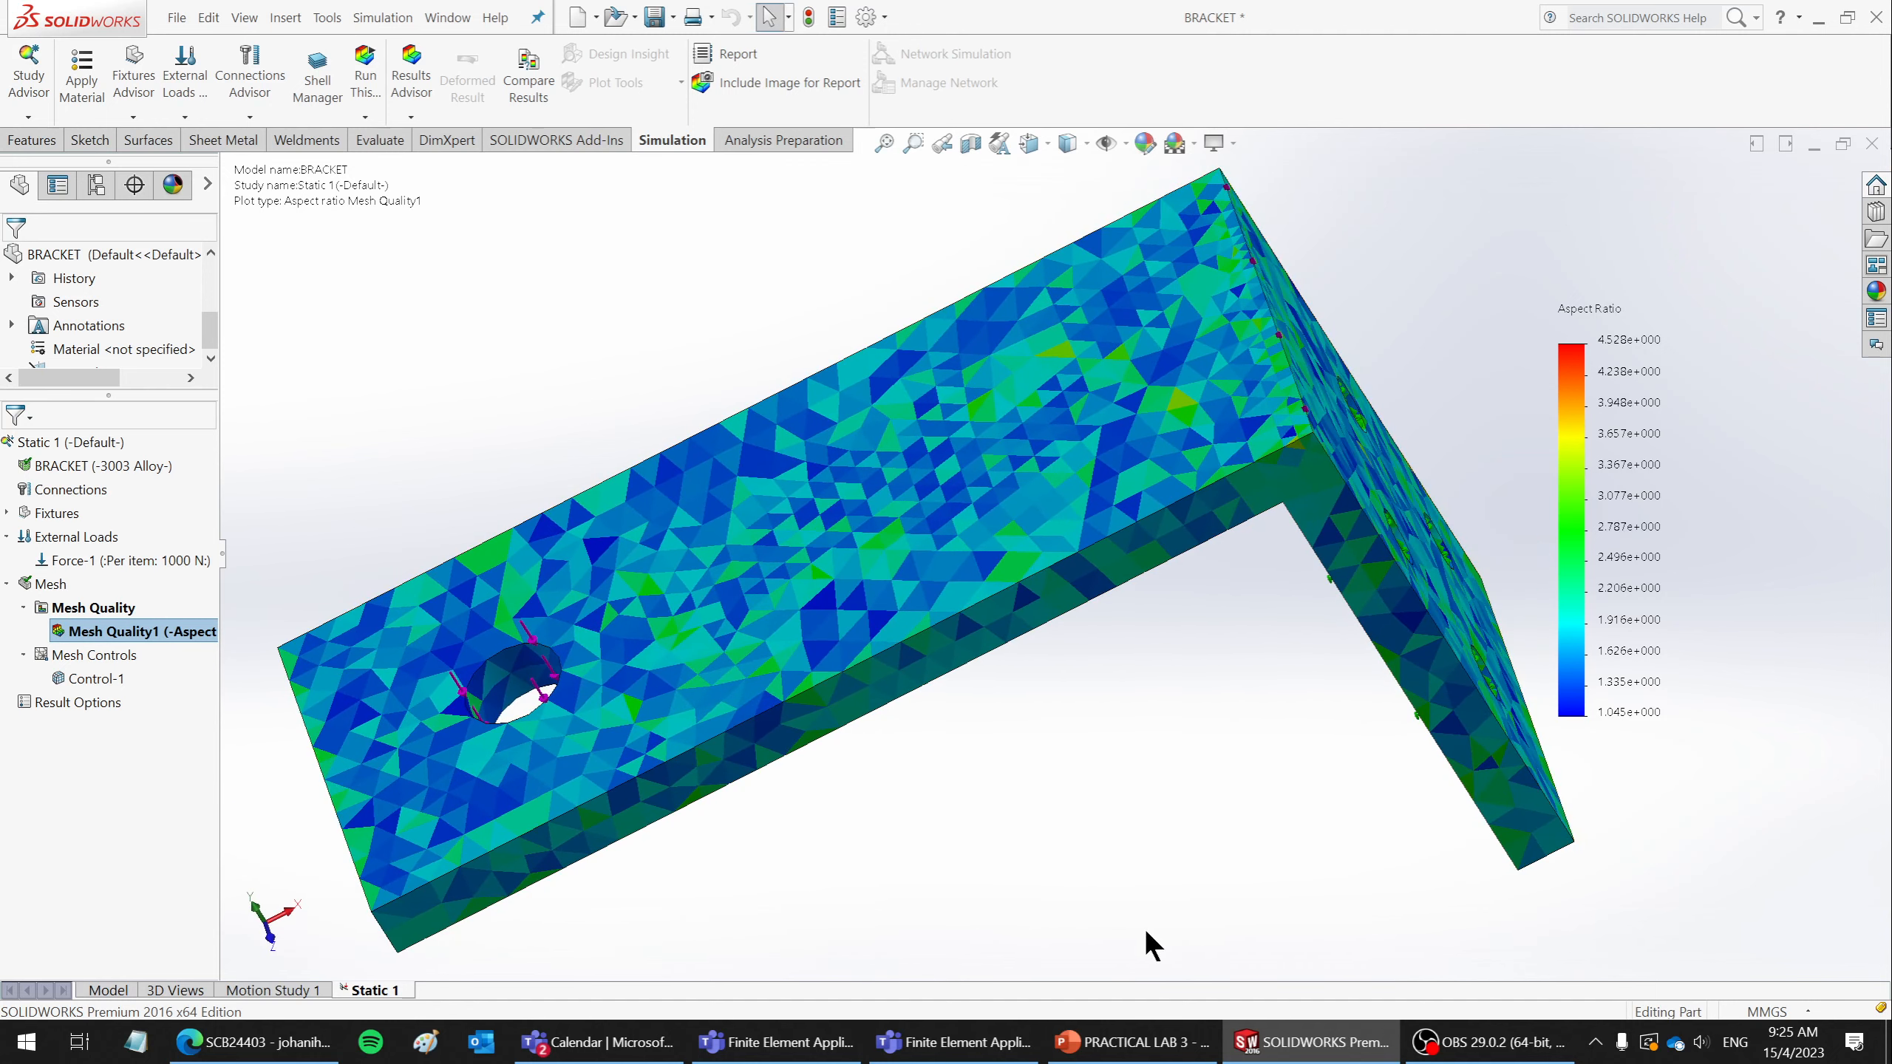
middle_drag(1145, 739, 1016, 642)
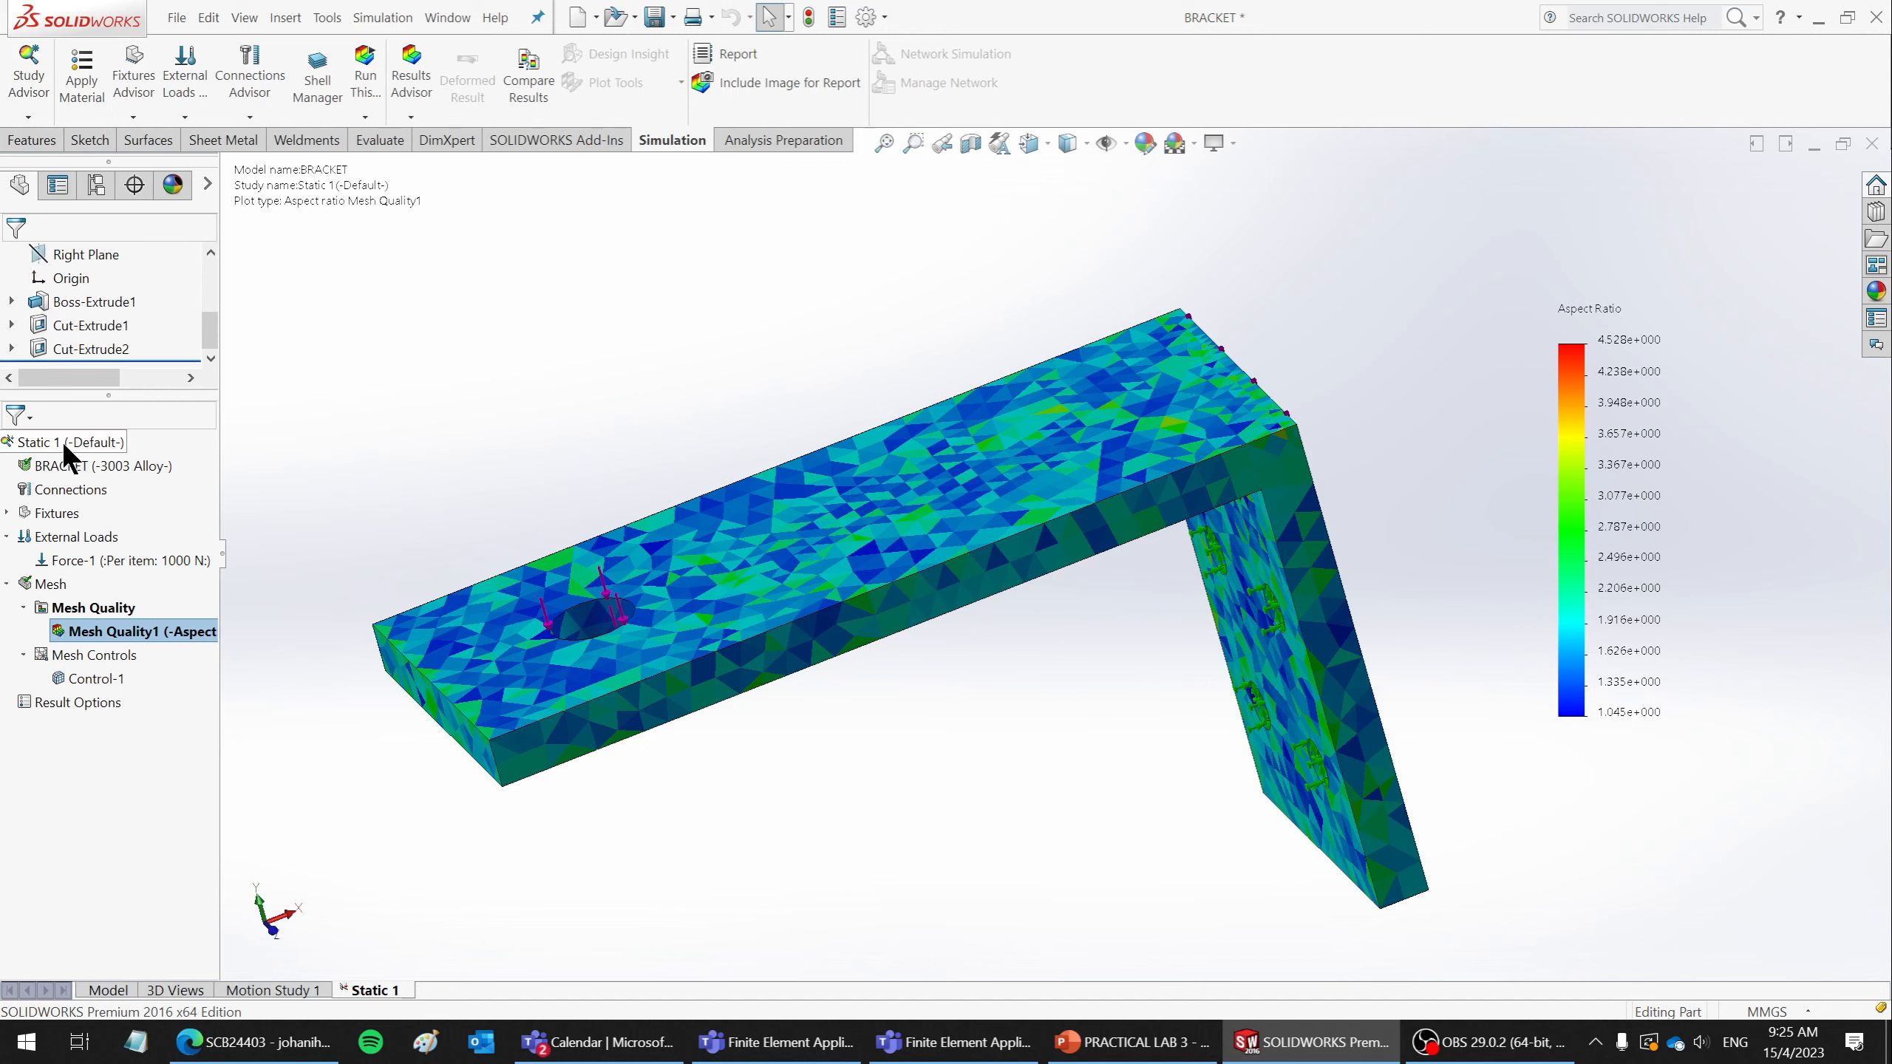
- Review the Static 1 study properties, covering the solver choices, adaptive method, flow/thermal effects and remark settings, without changing them
right_click(53, 582)
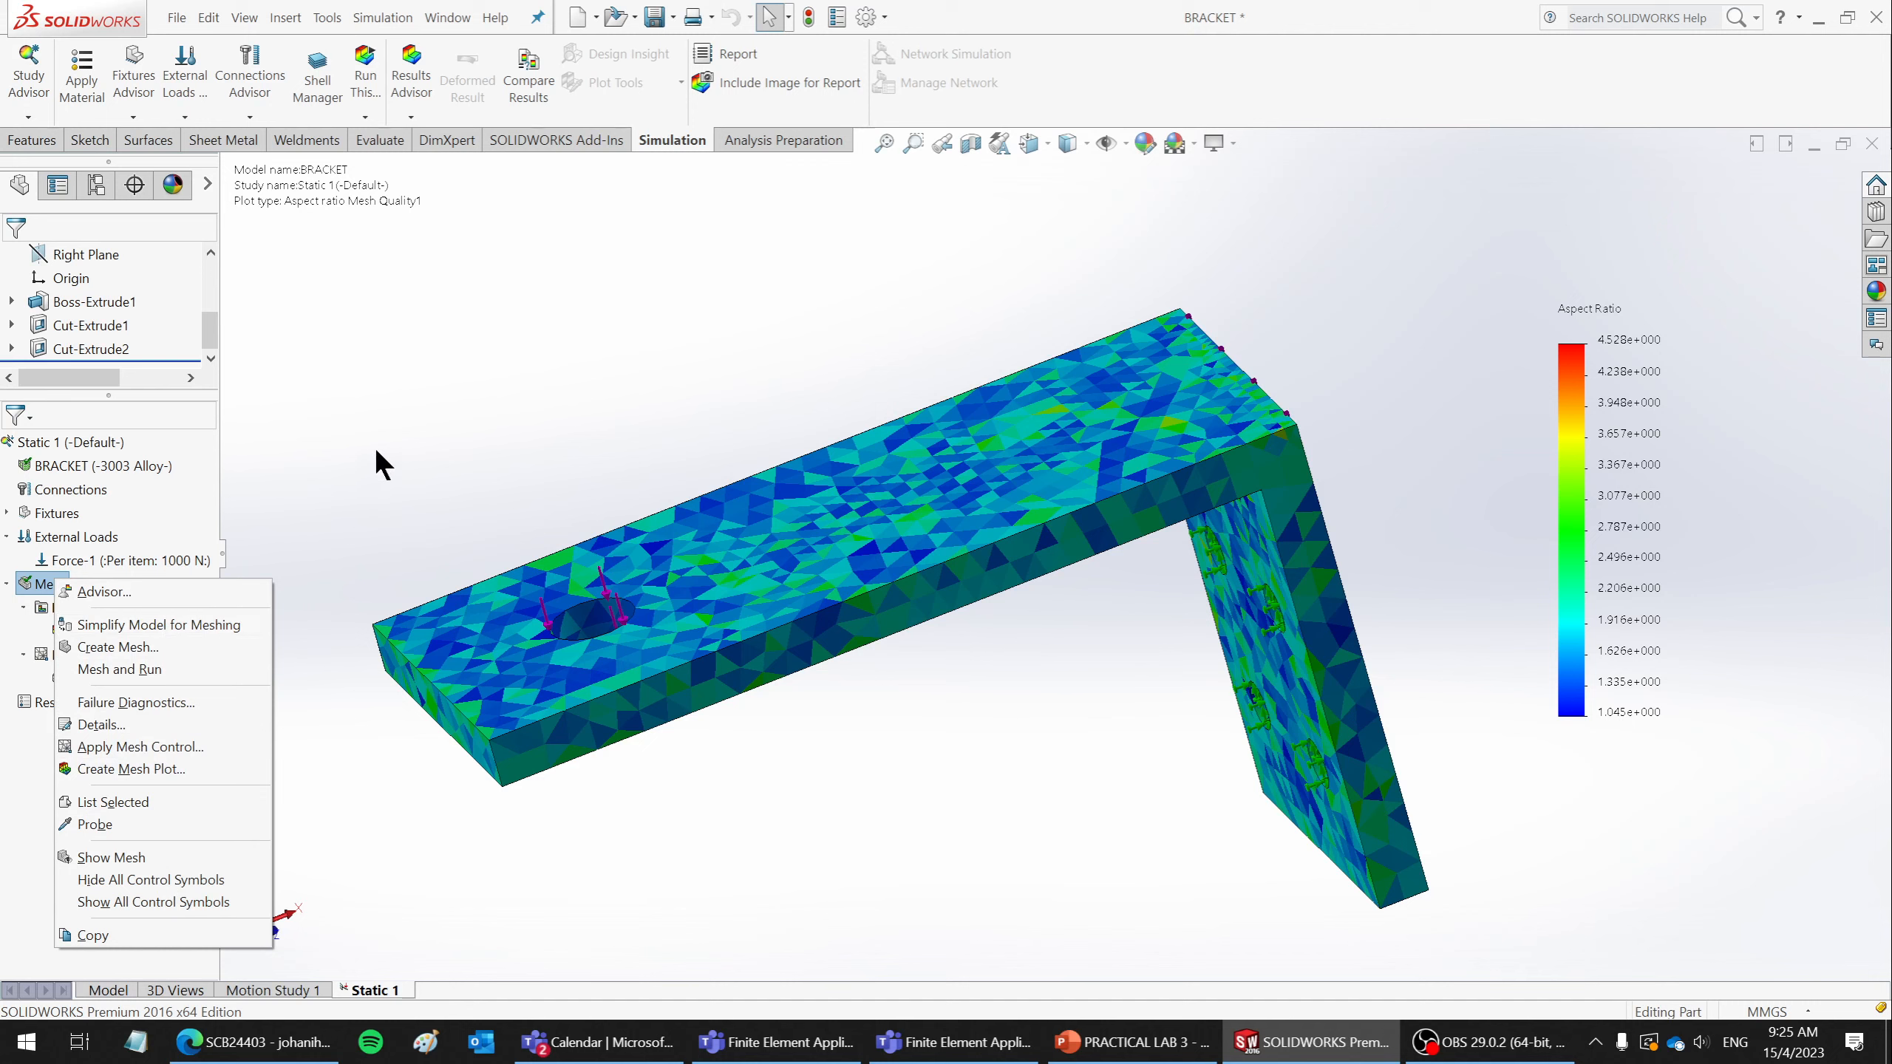
right_click(60, 439)
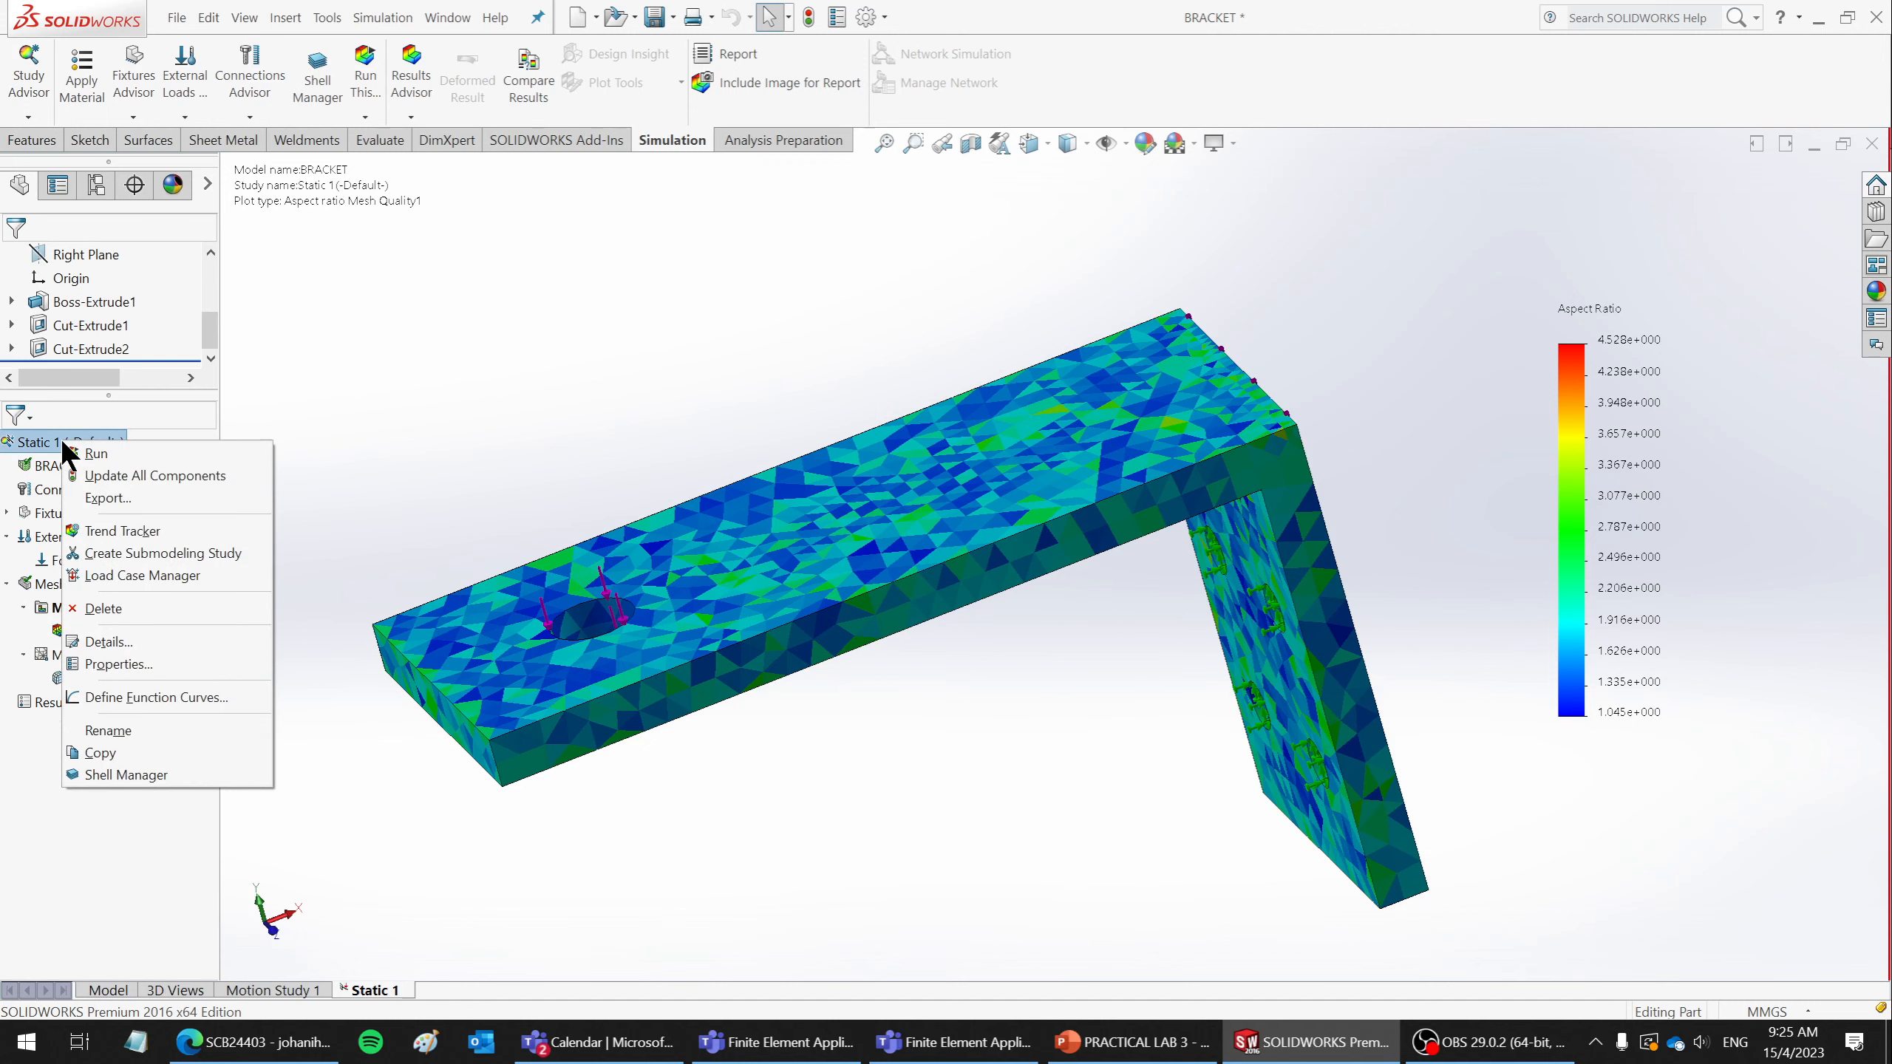
click(130, 662)
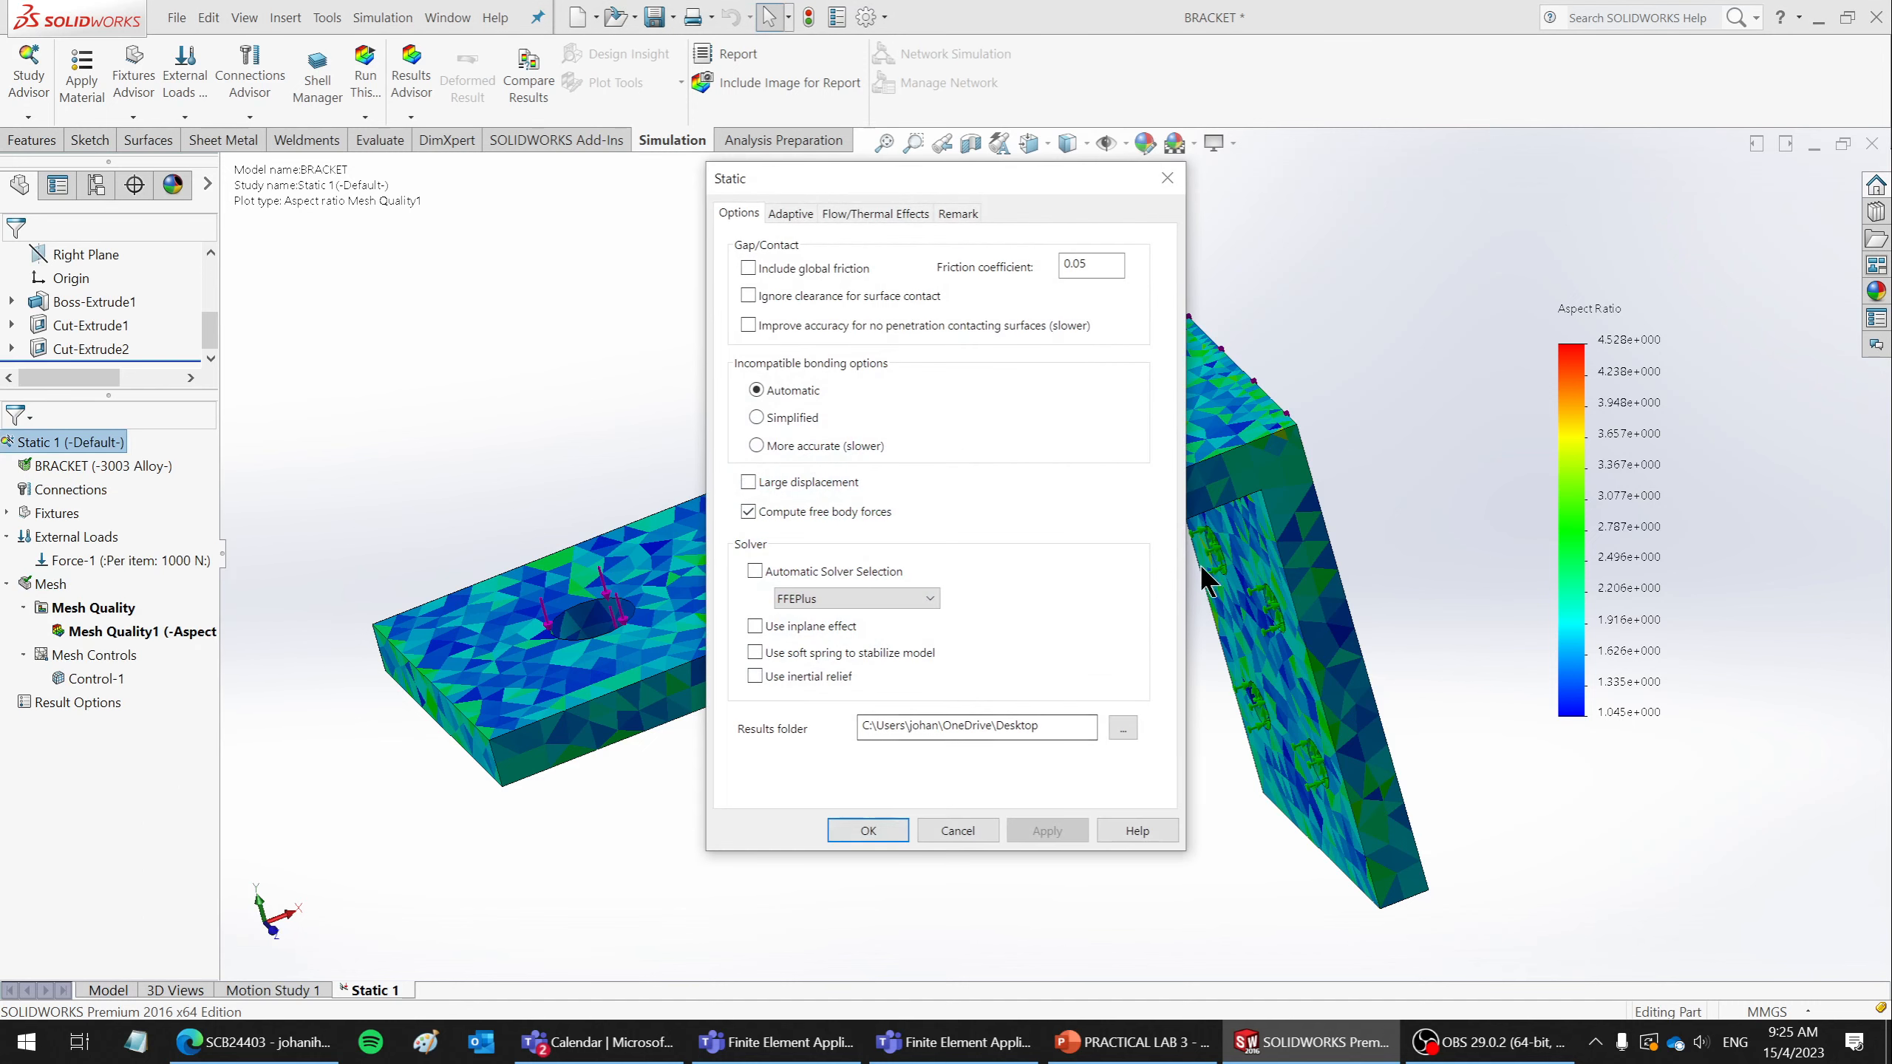
drag(834, 174, 539, 204)
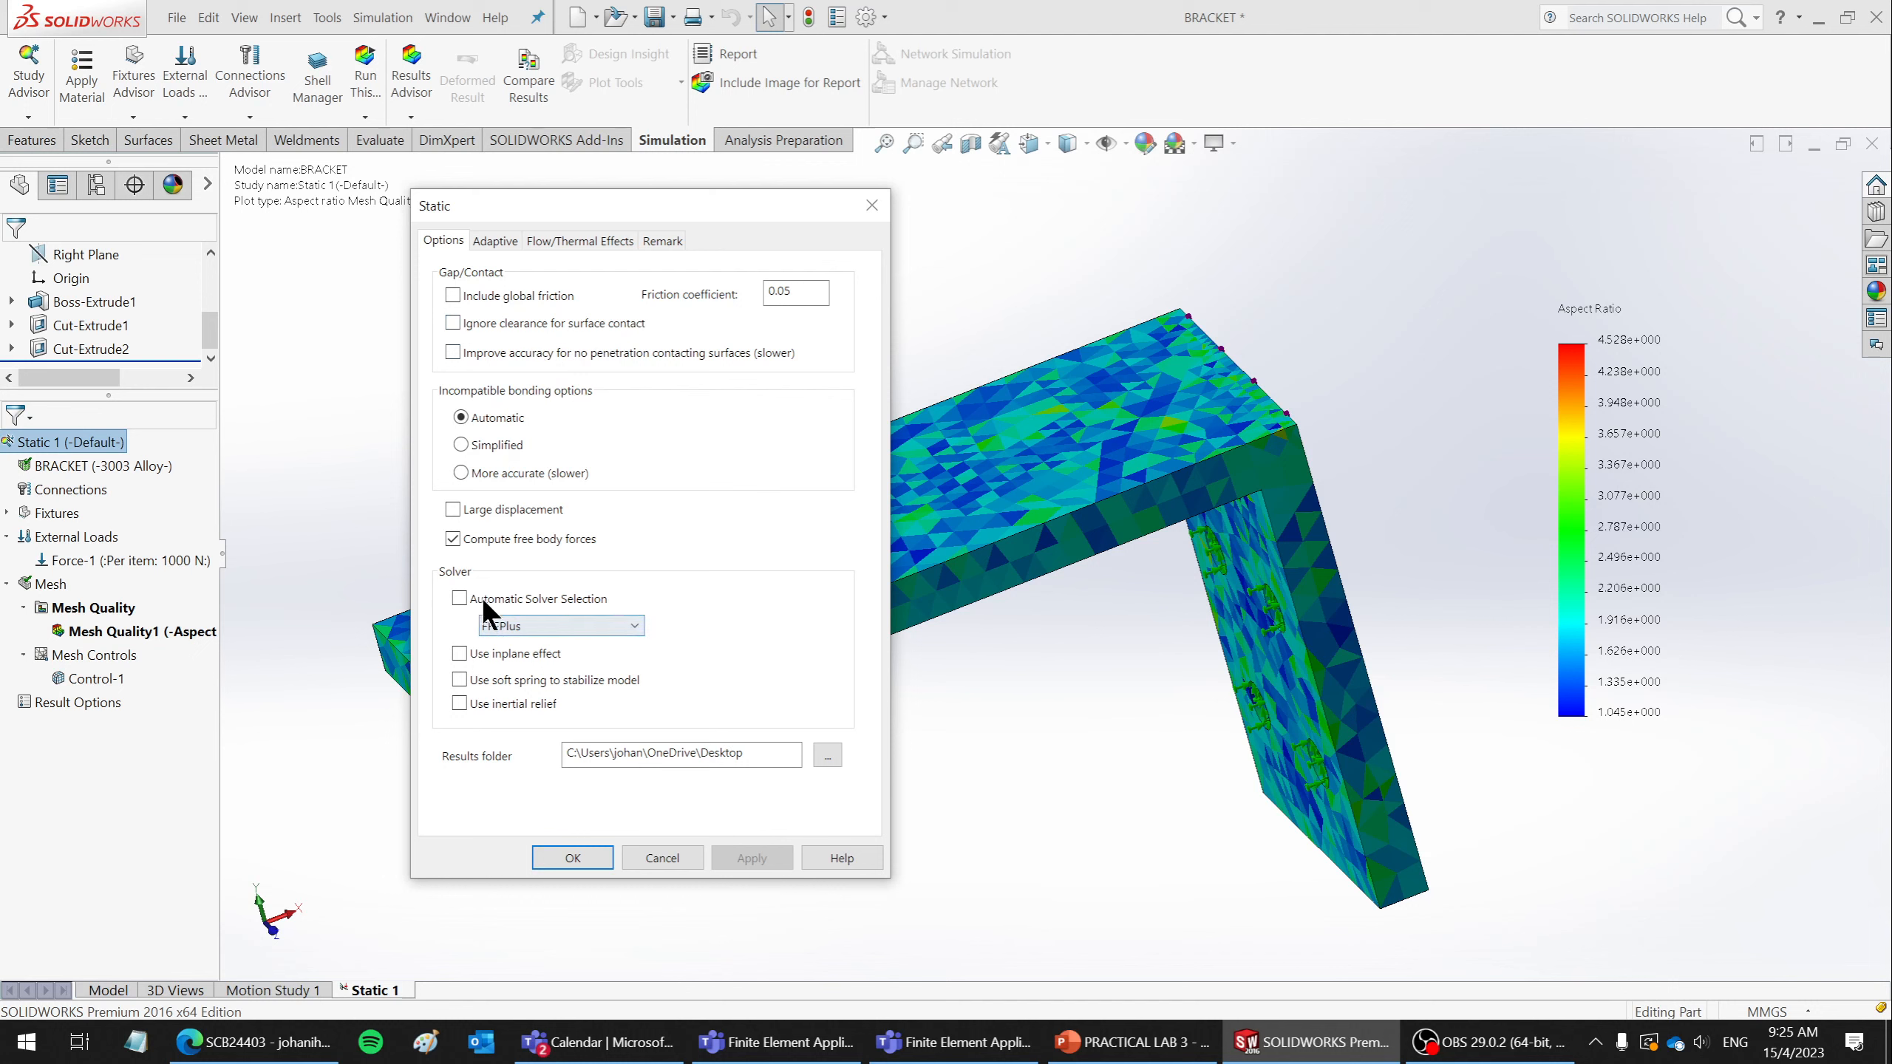
click(612, 626)
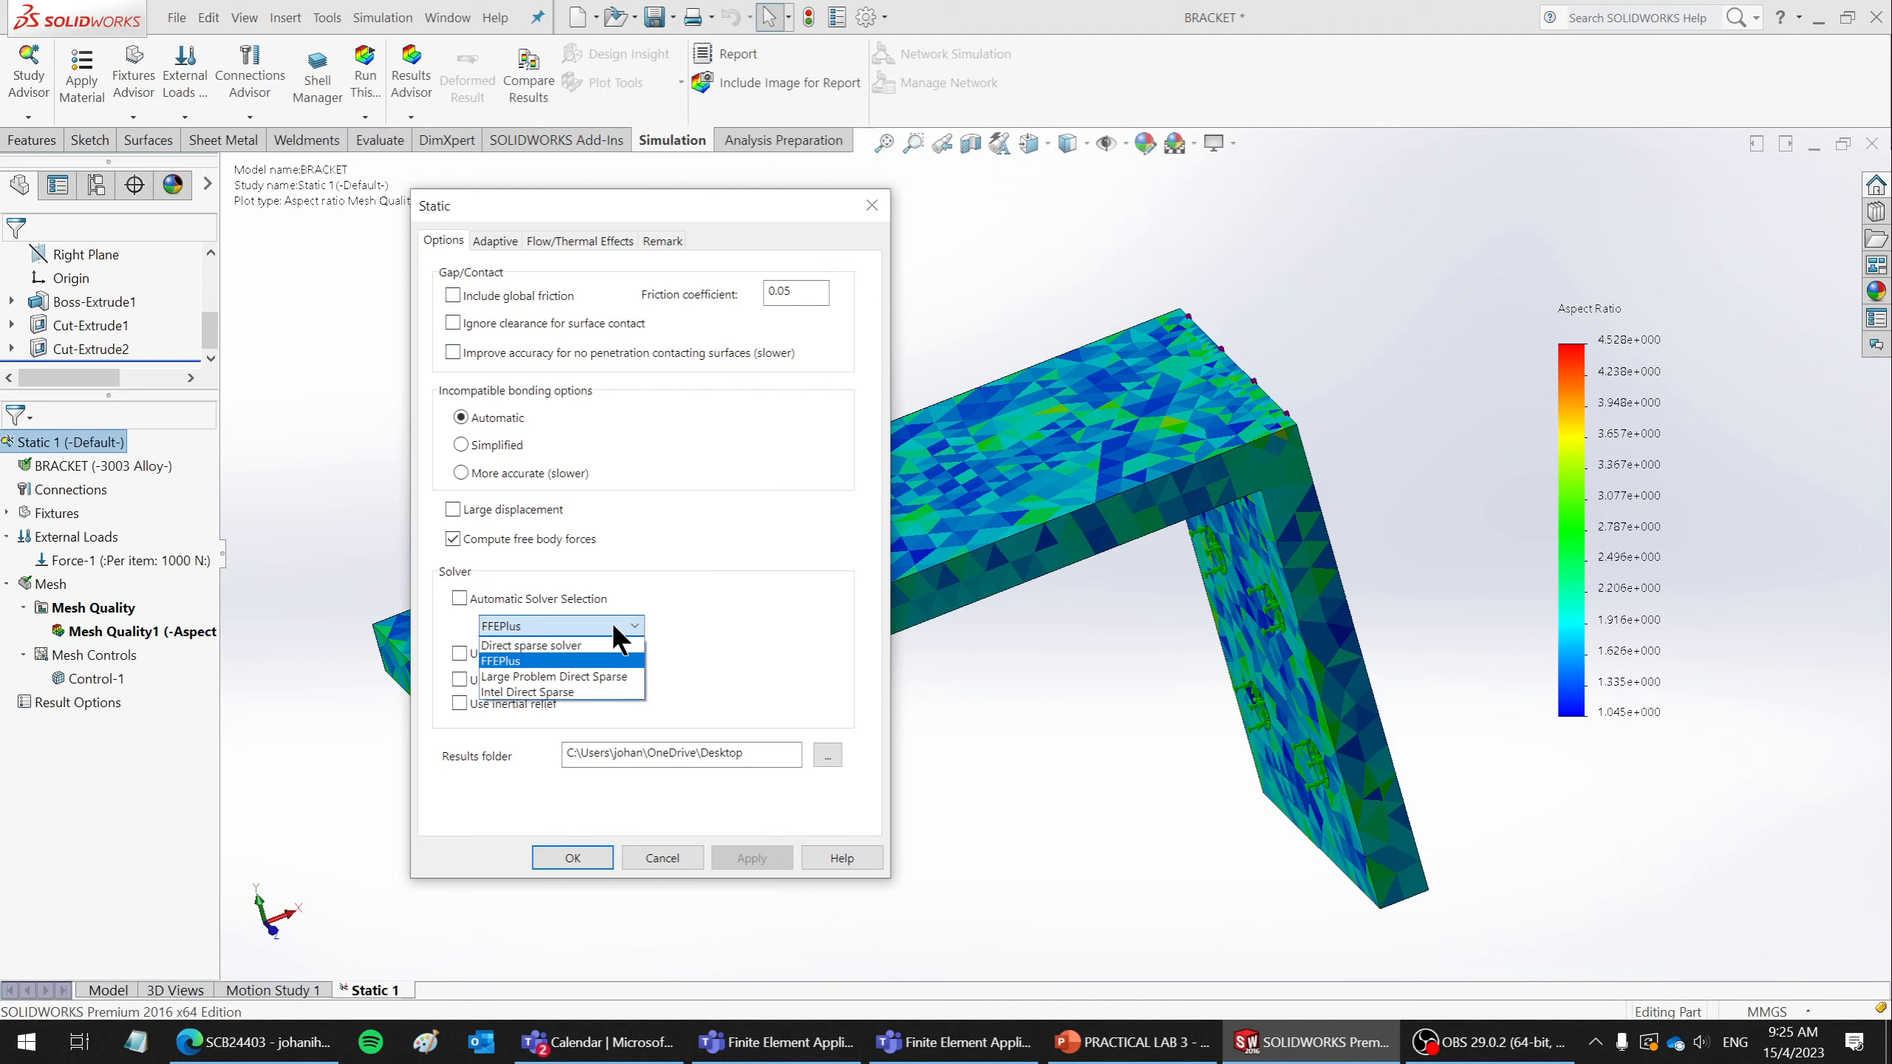
click(612, 624)
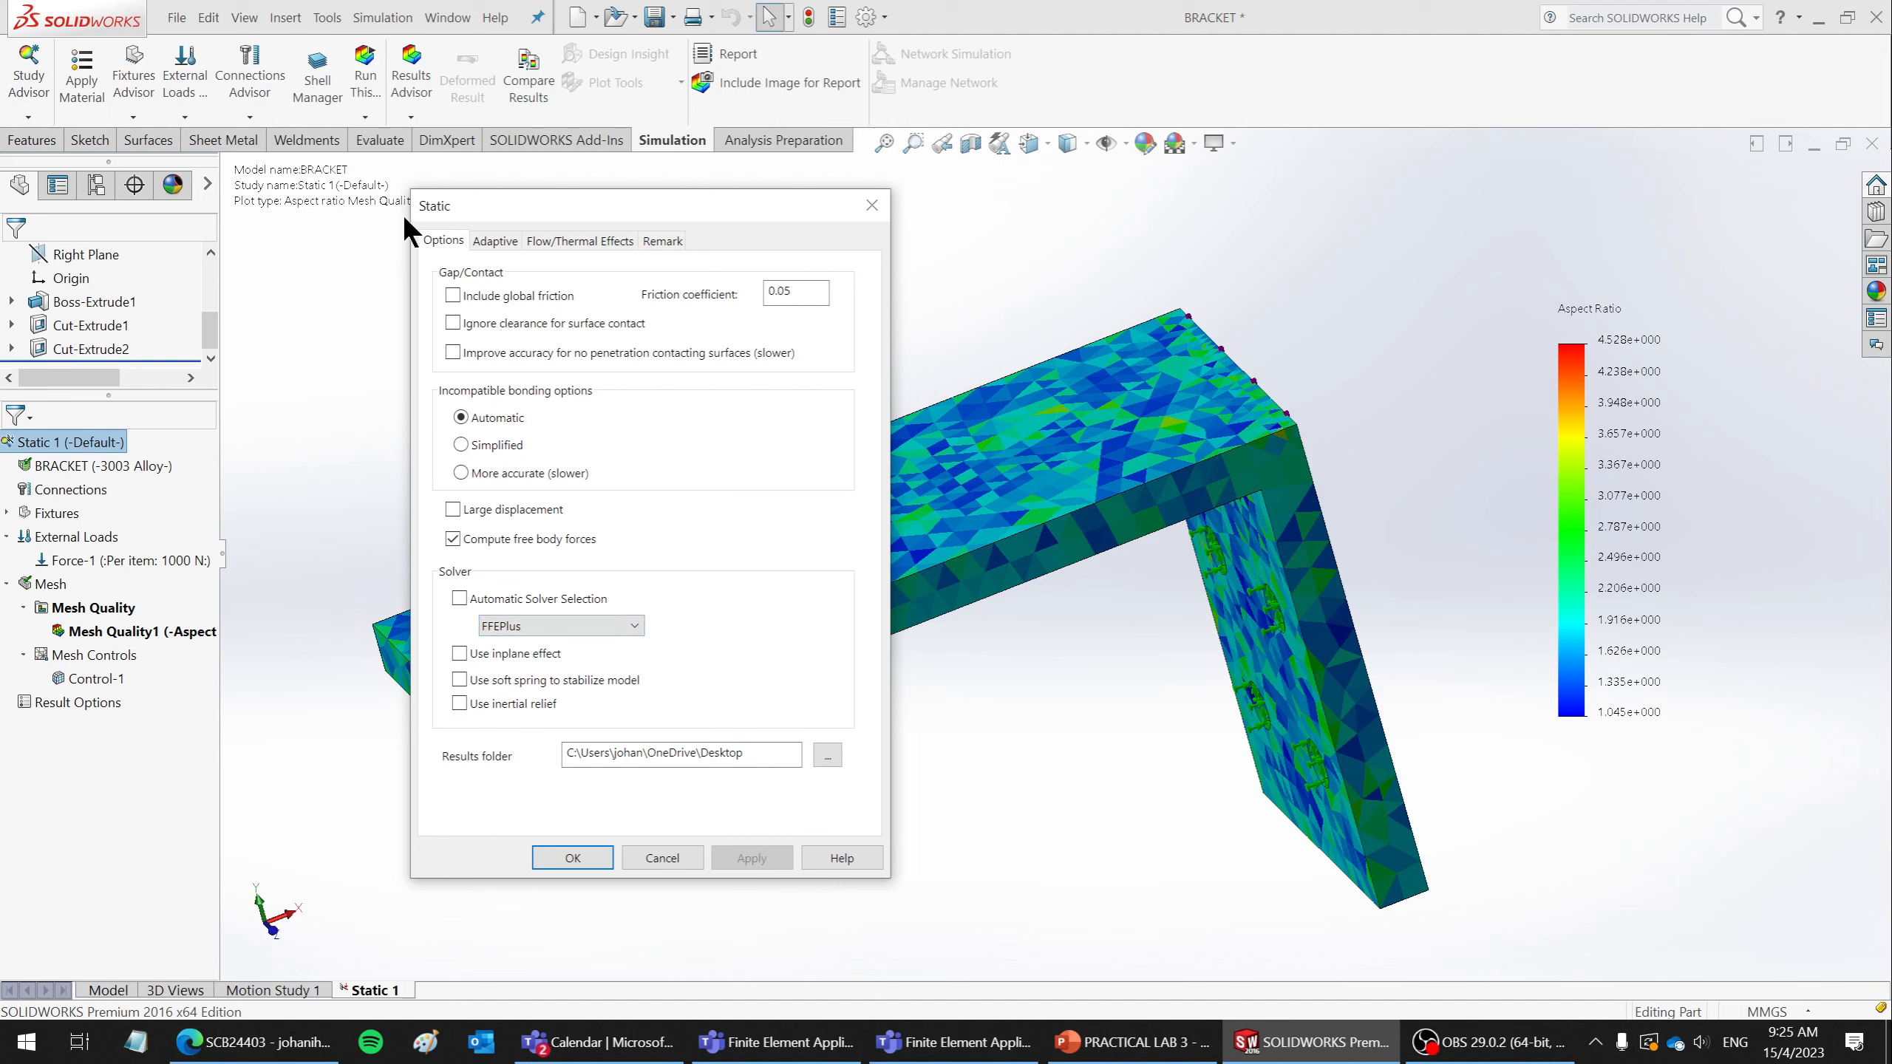
click(496, 245)
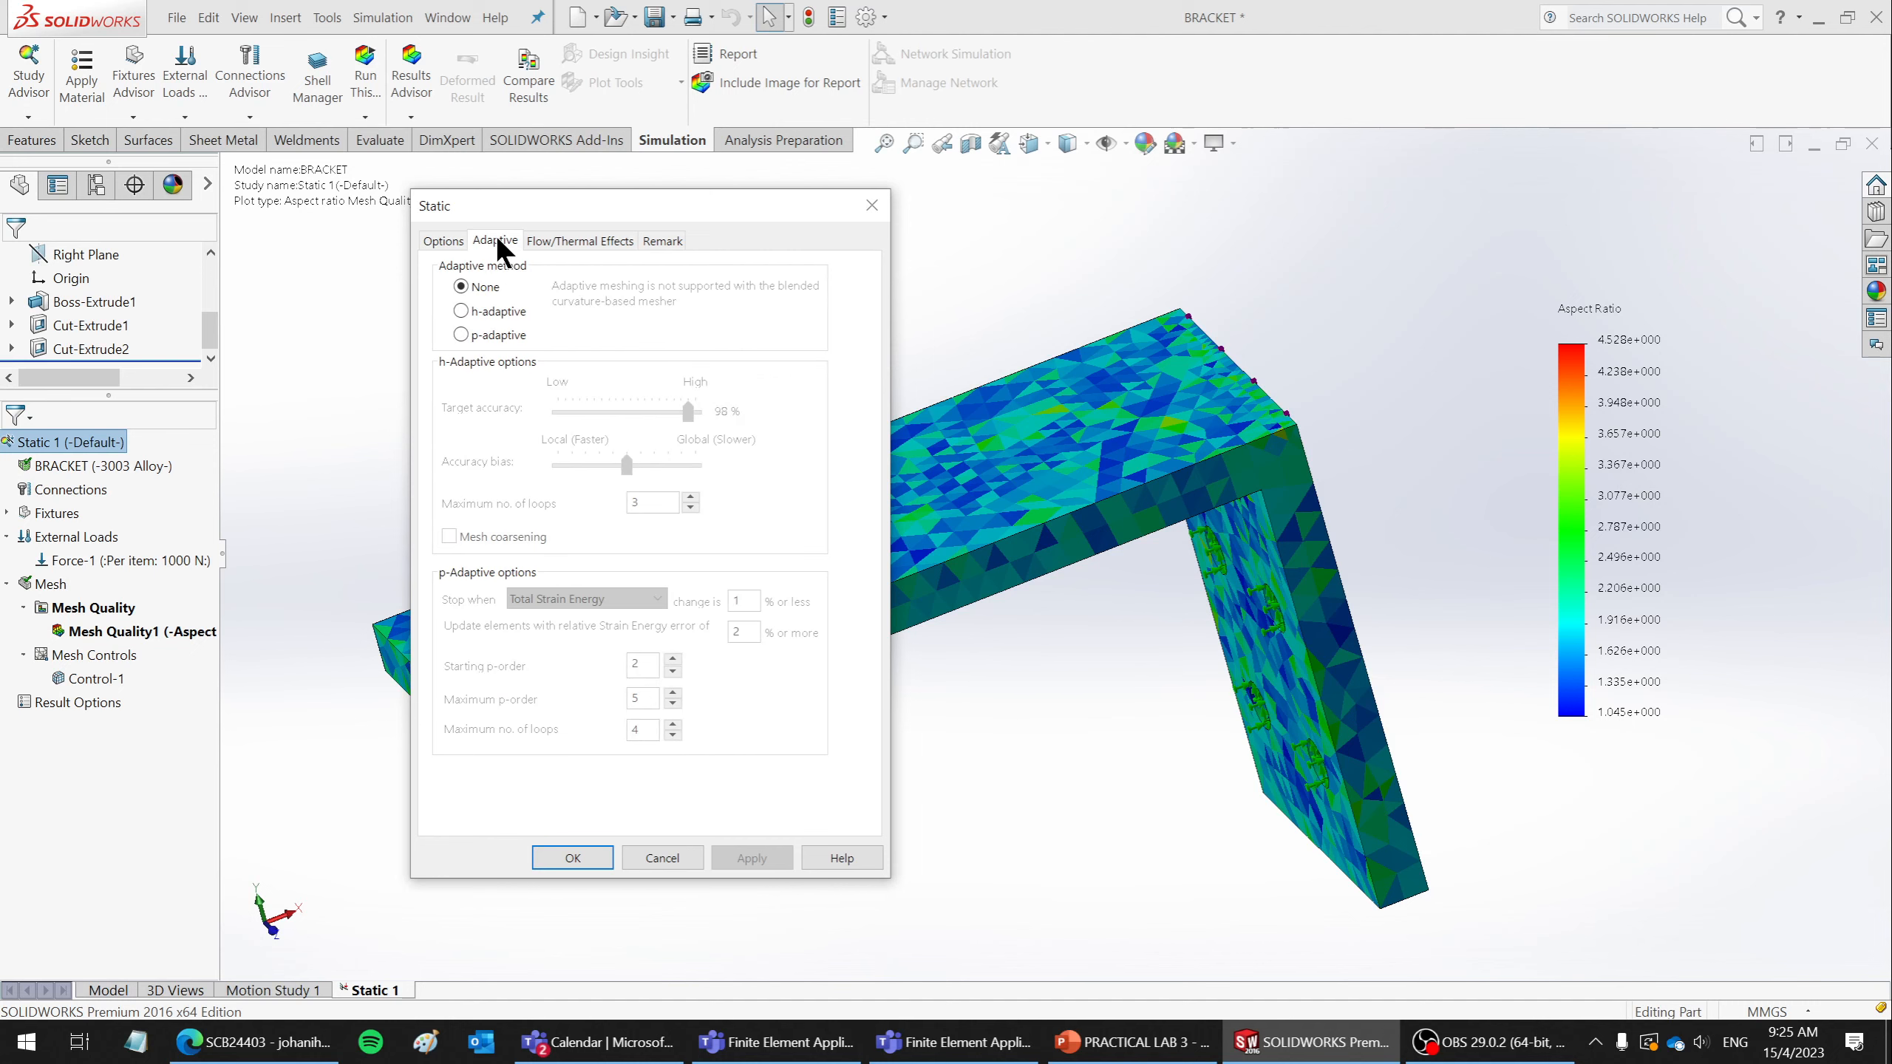
click(562, 238)
click(663, 240)
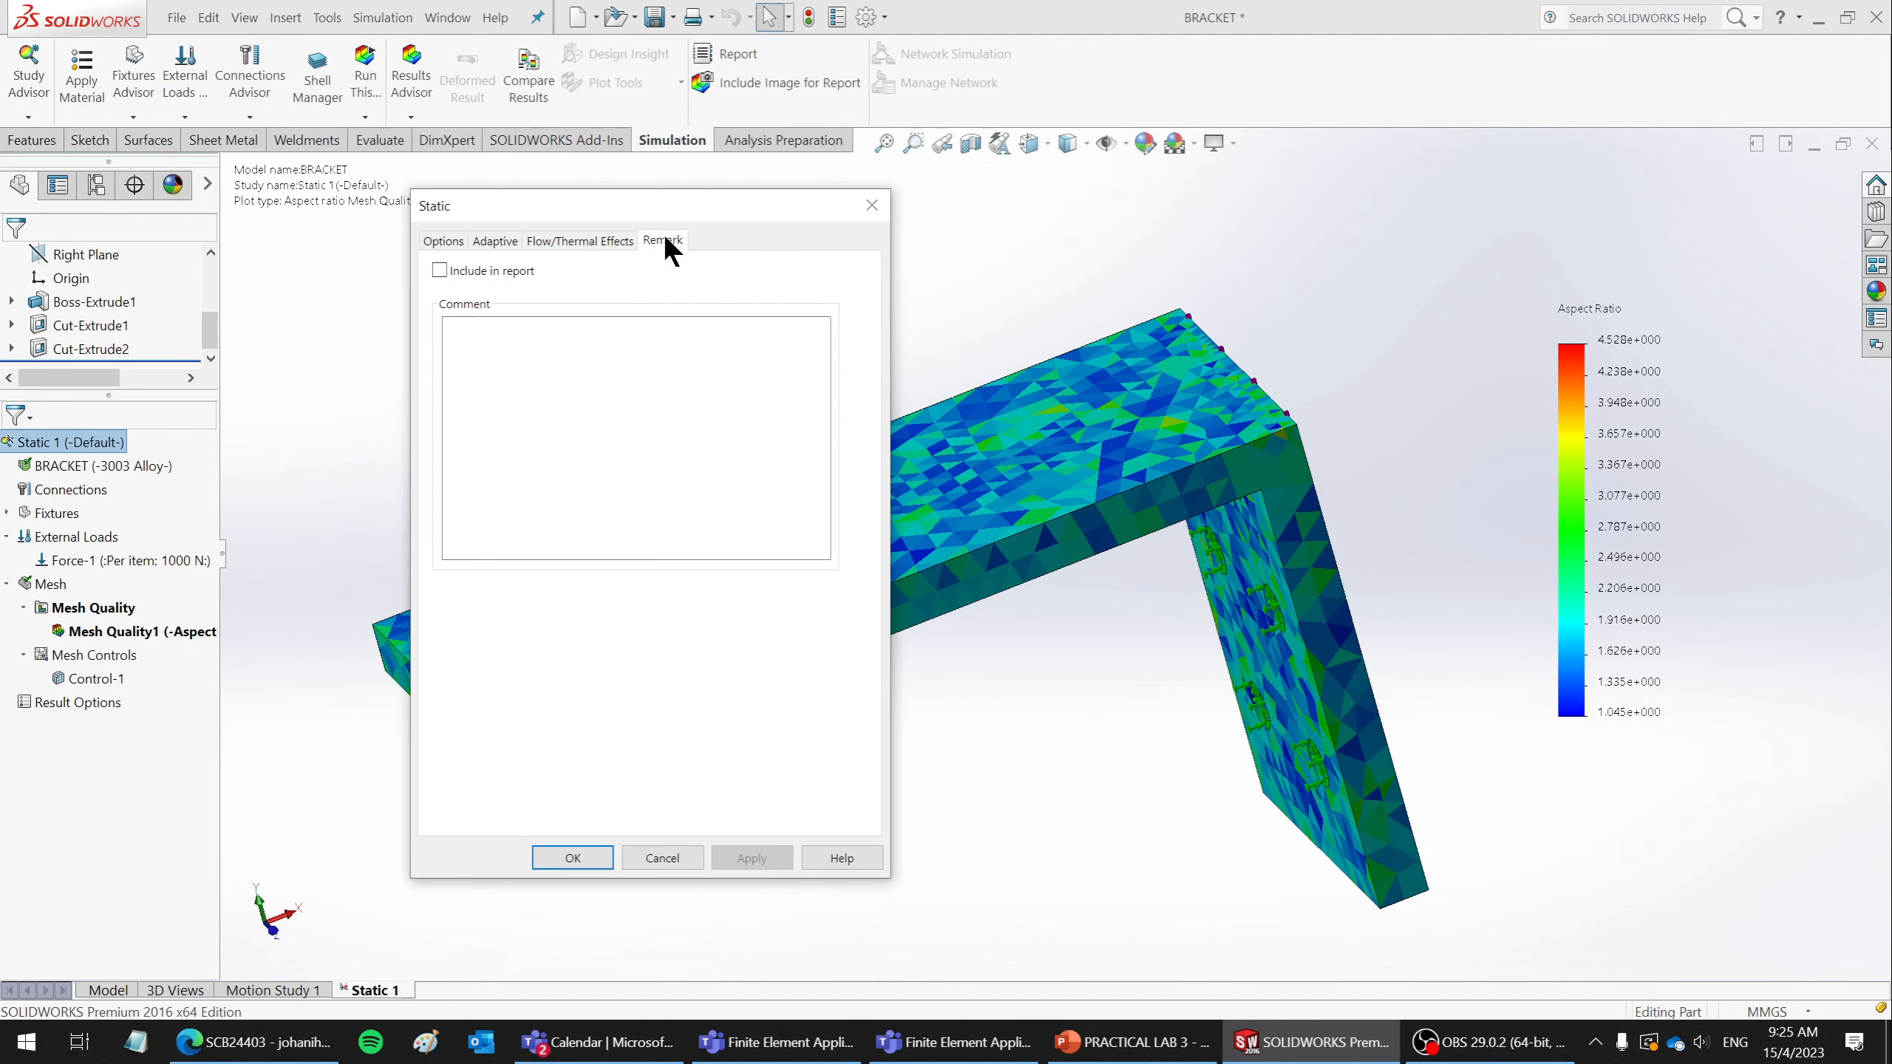
click(444, 241)
click(641, 854)
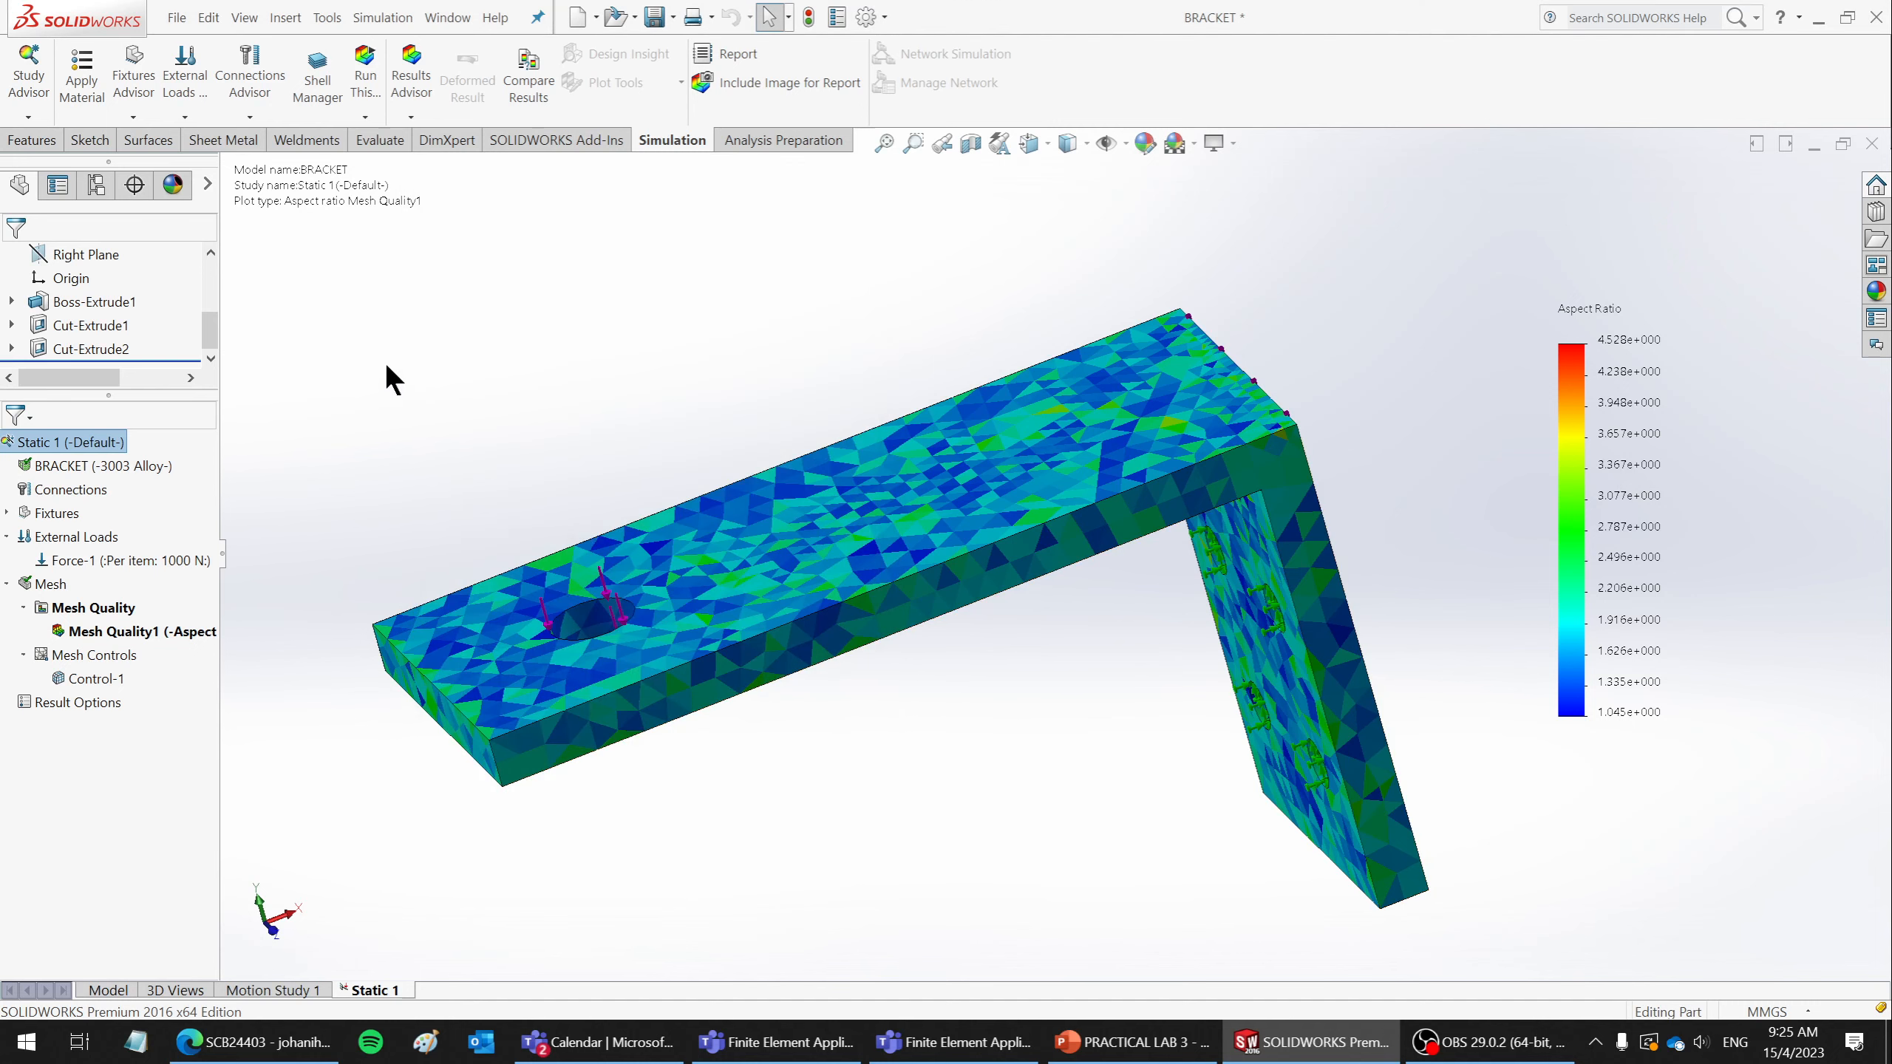
- Run the Static 1 study, solving with the large displacement option activated, and view the resulting stress plot
click(365, 71)
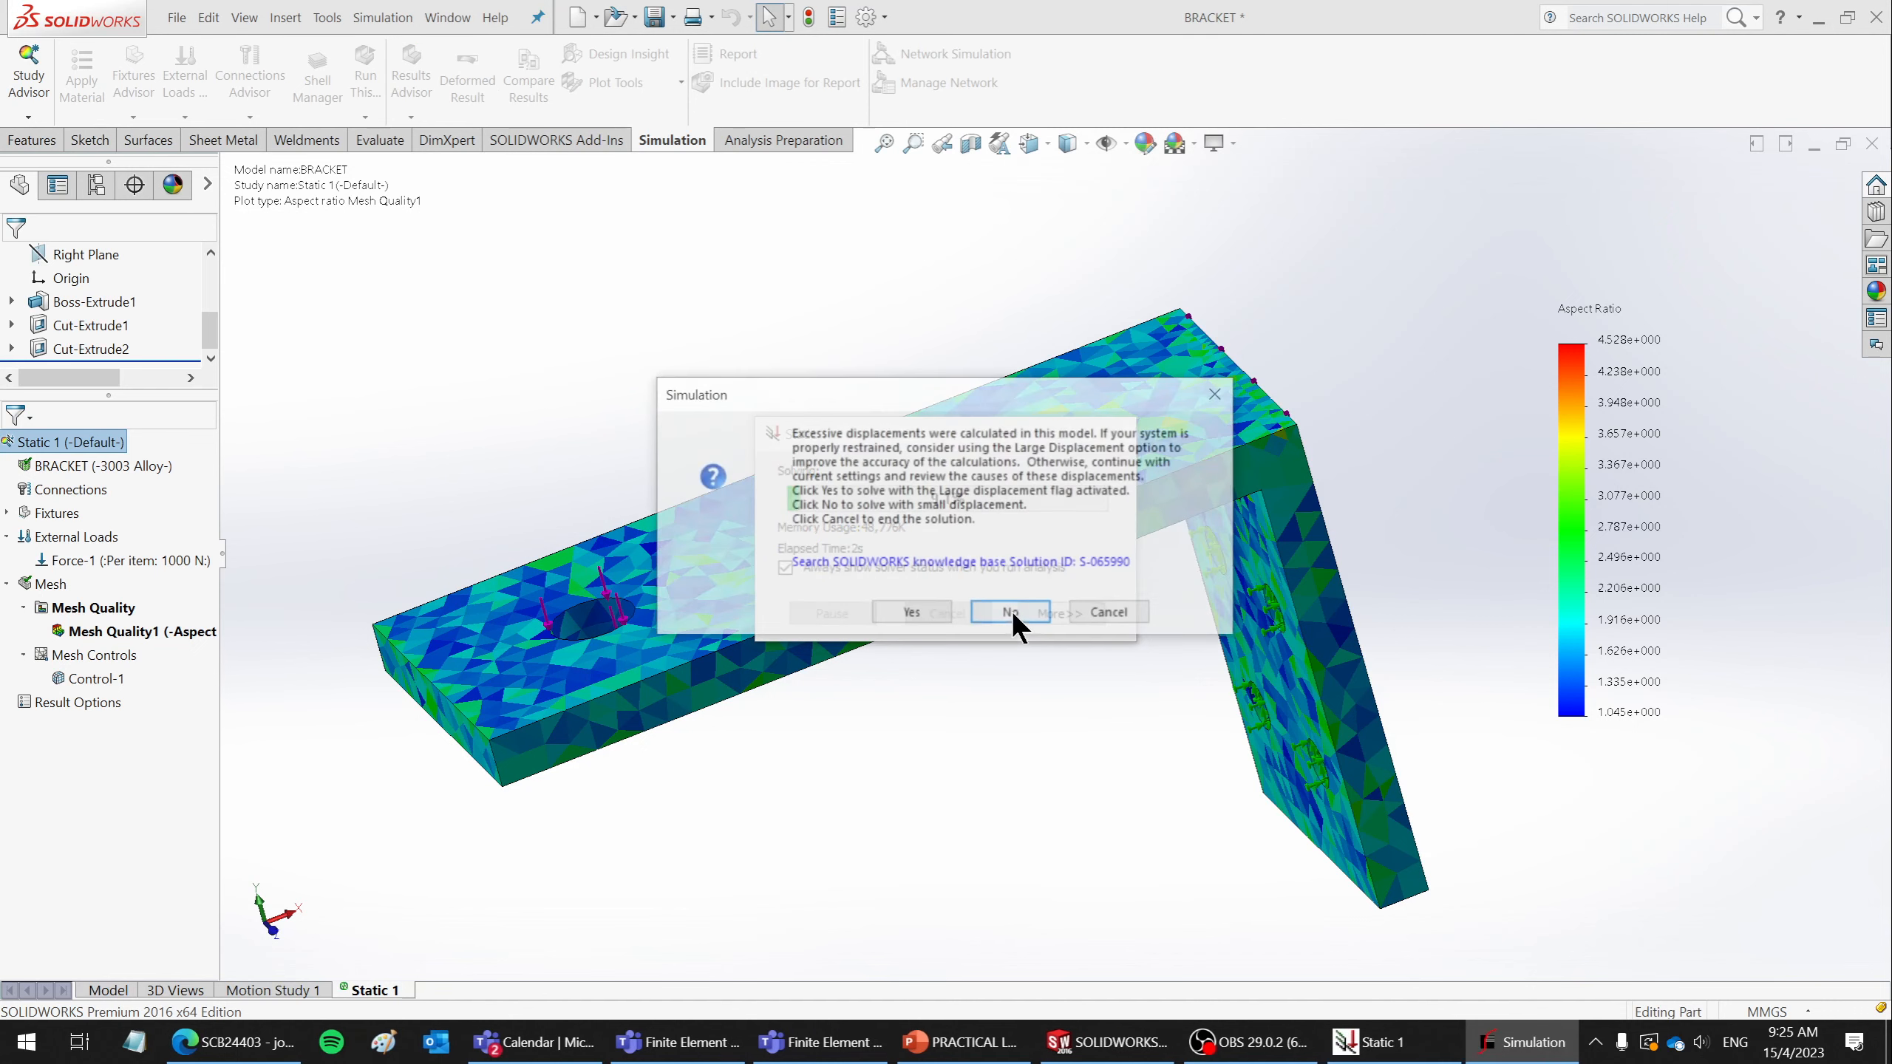
drag(892, 393, 859, 657)
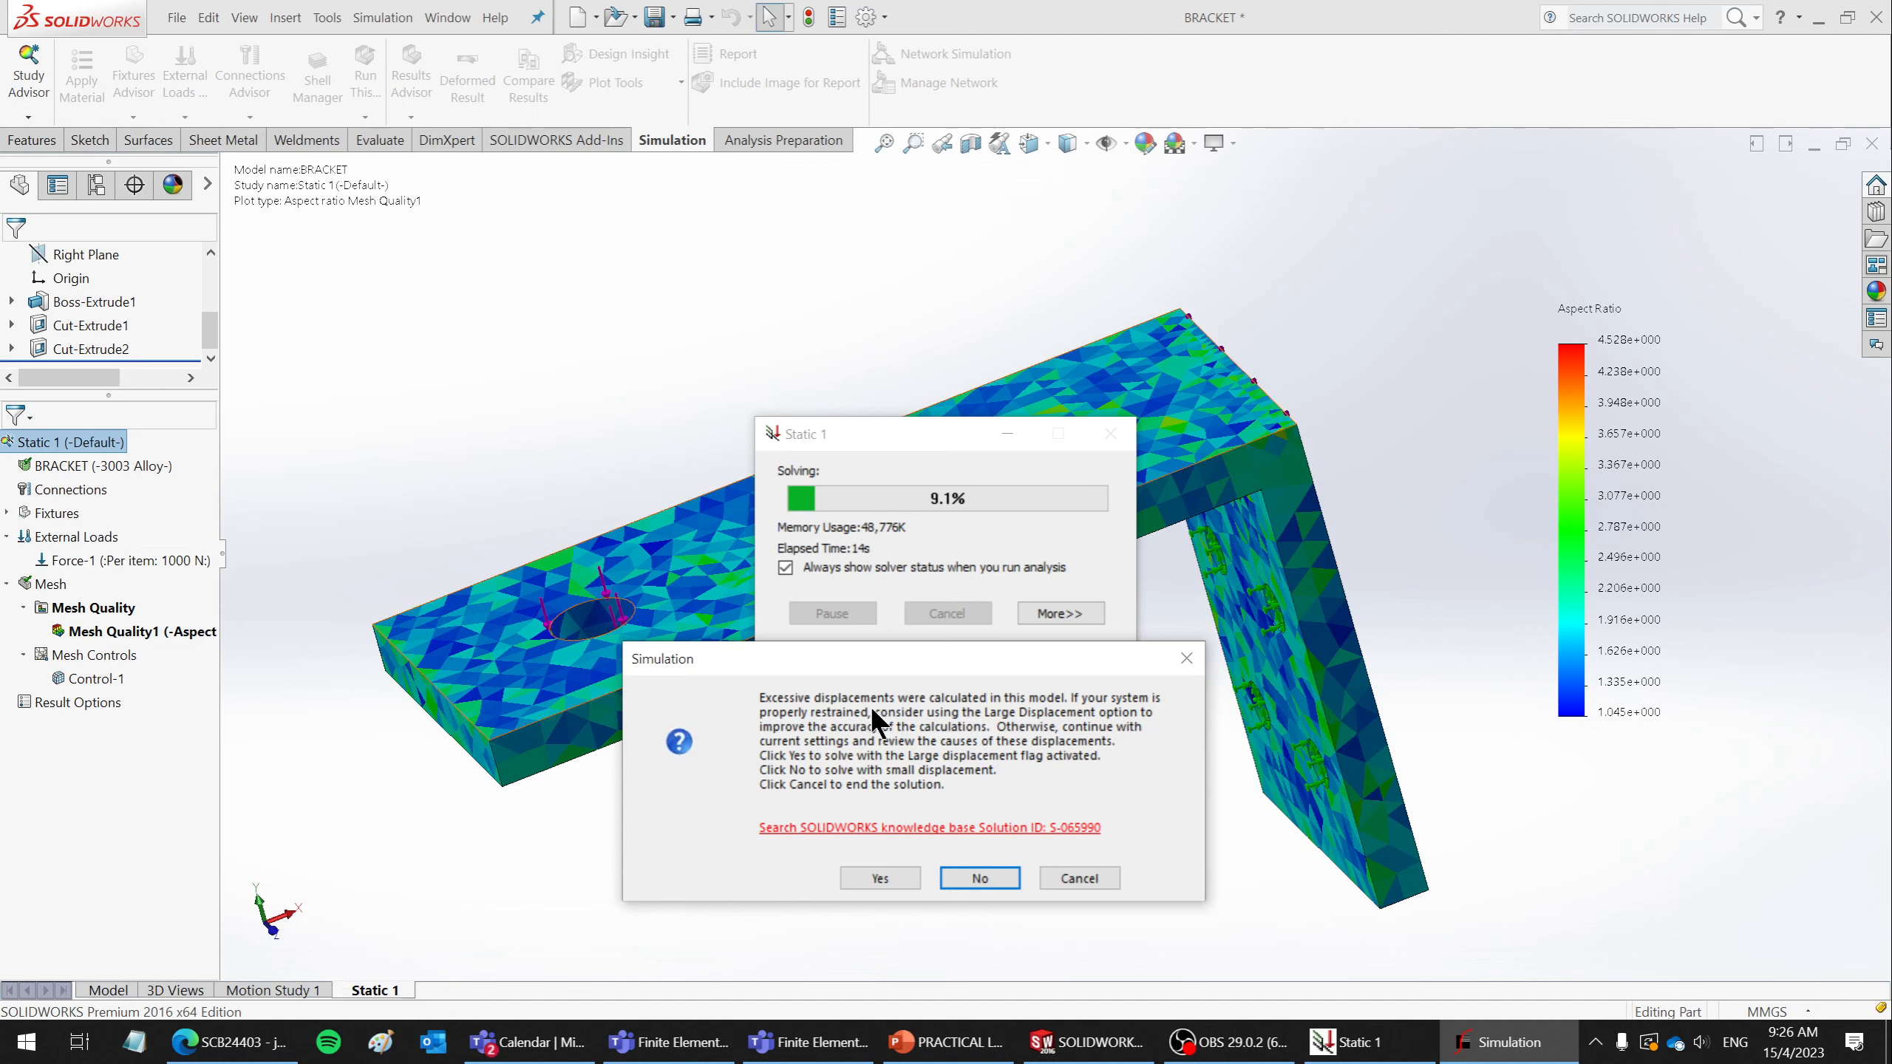
click(877, 877)
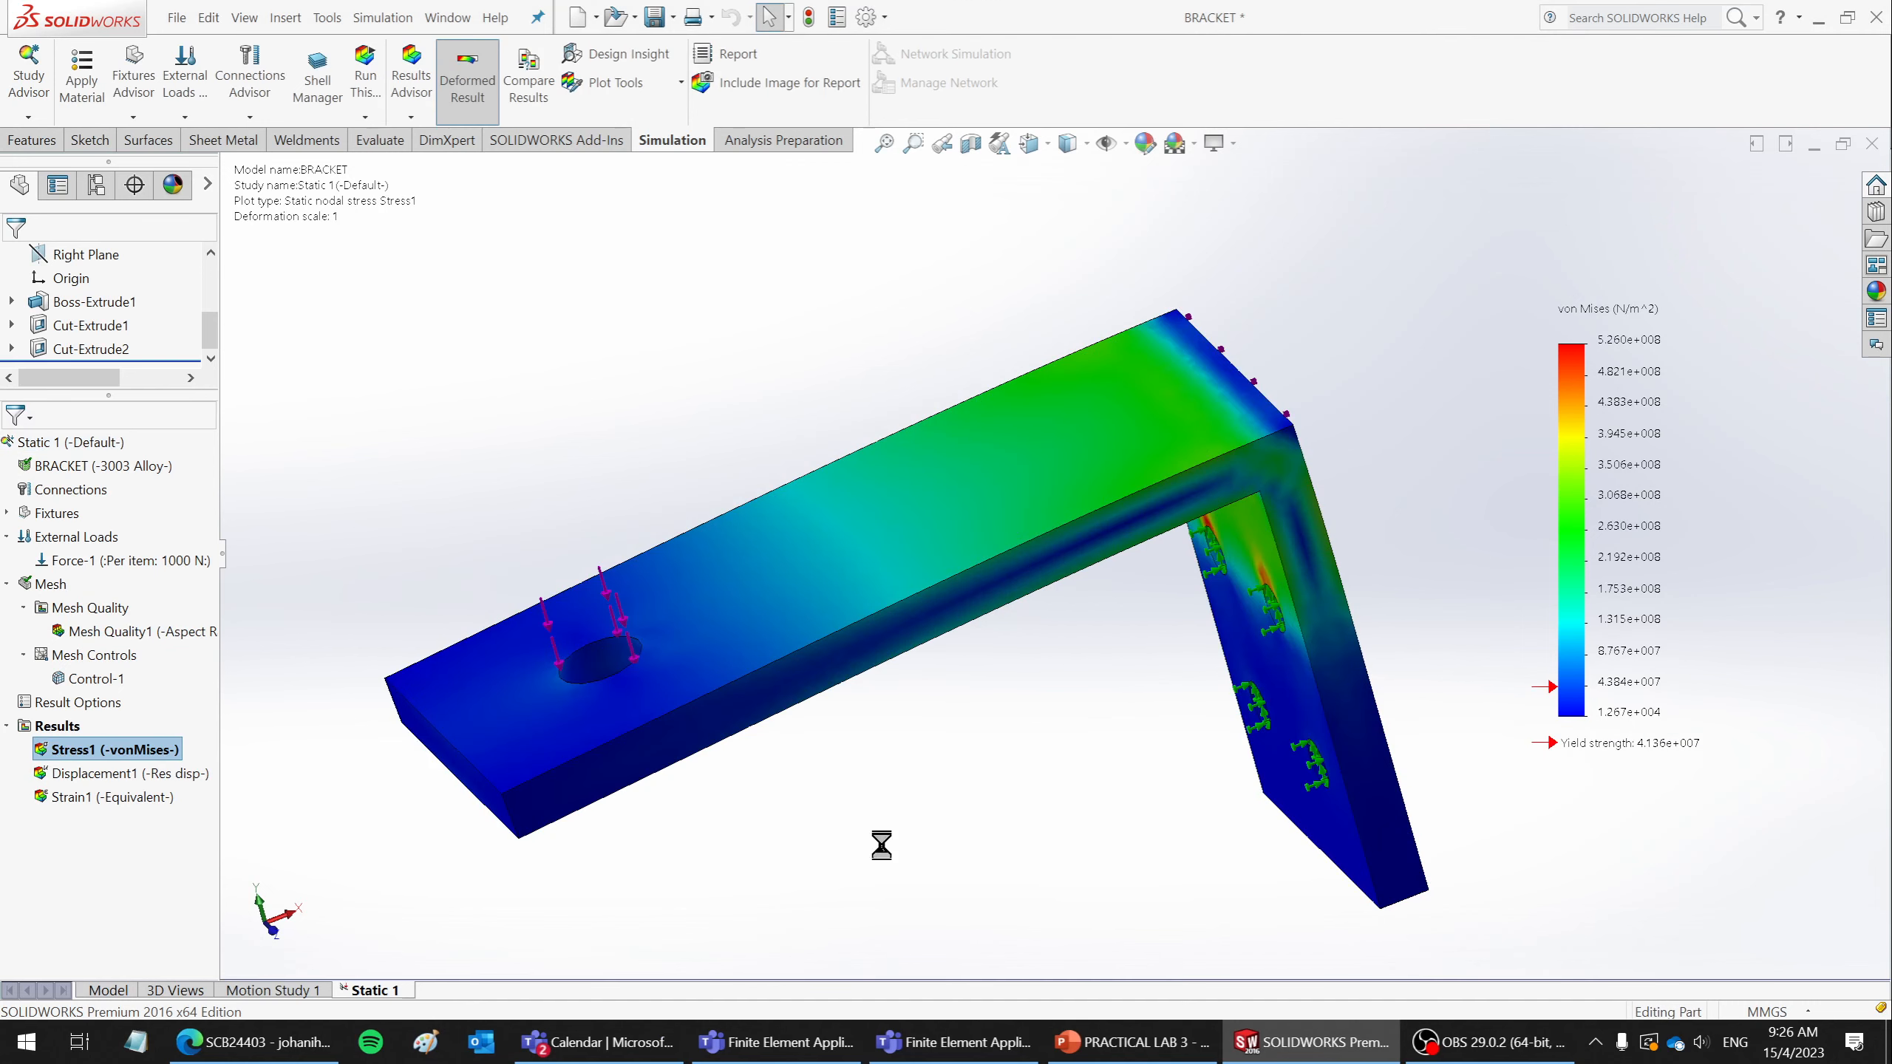
scroll(946, 551, up, 5)
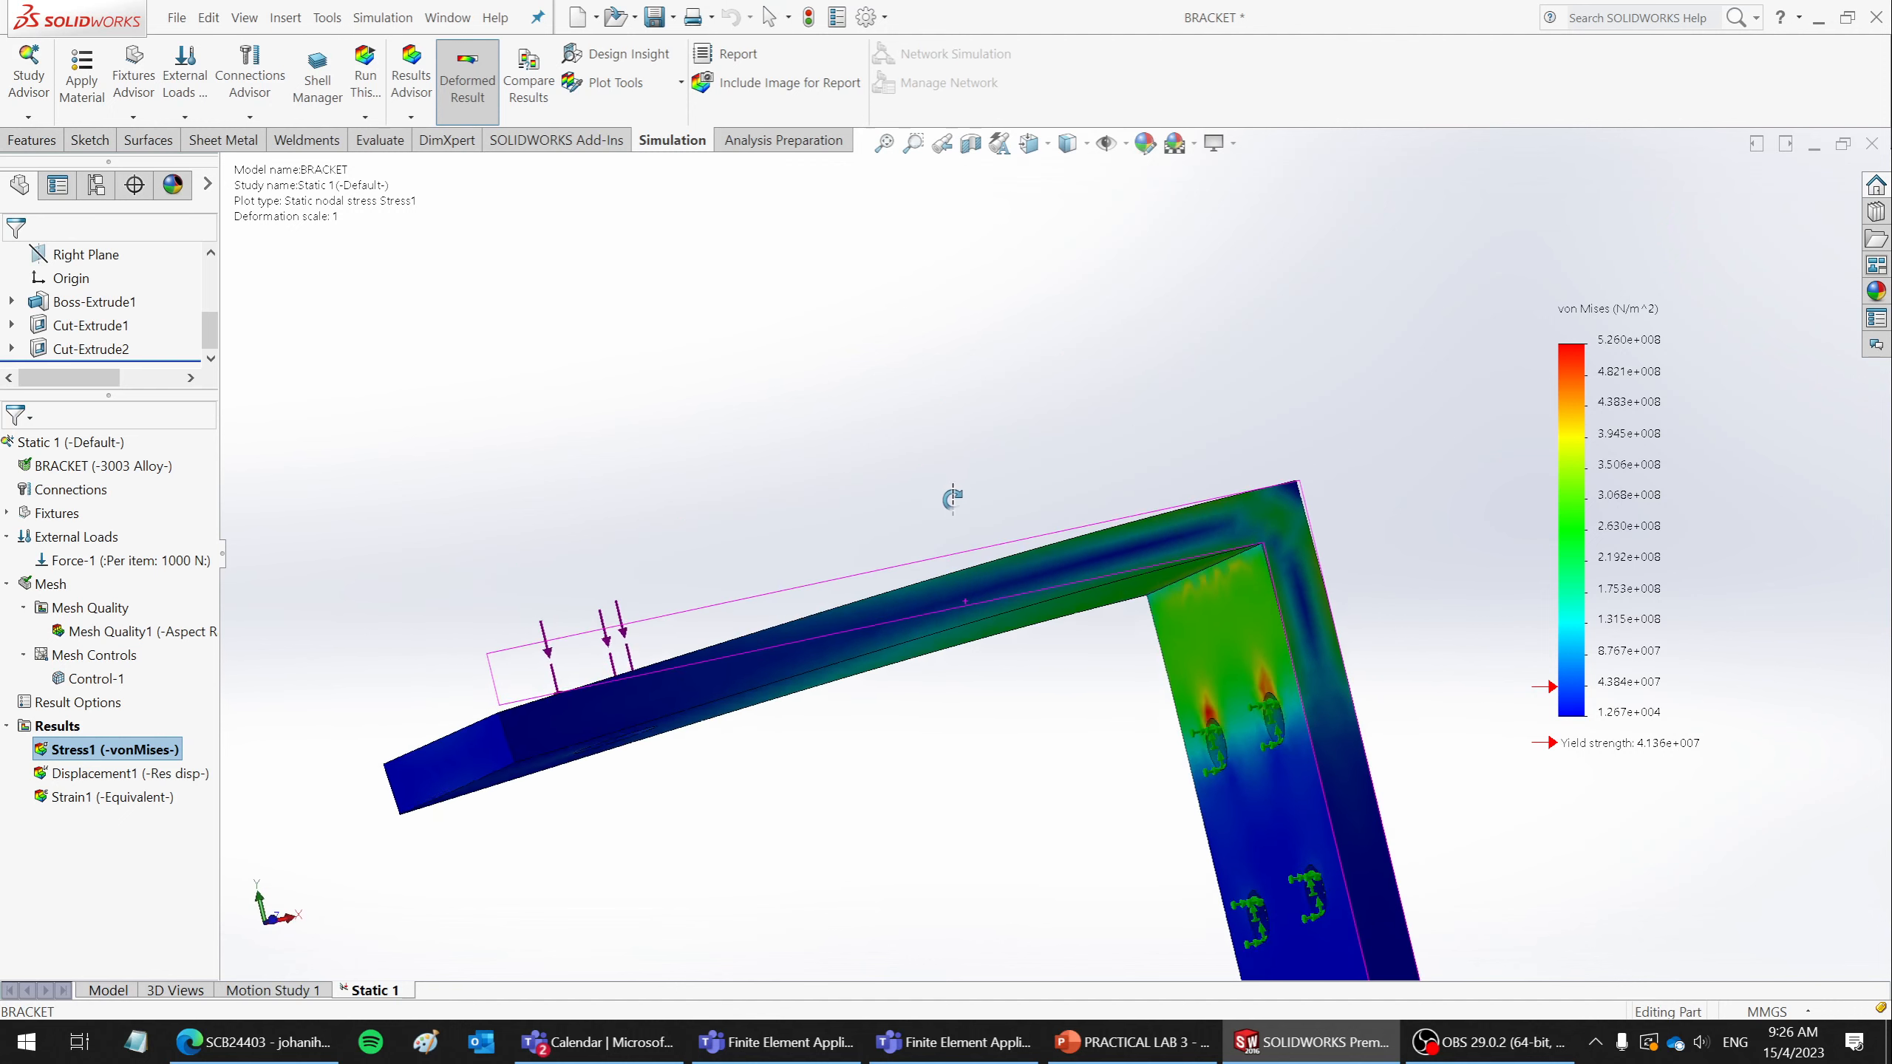
- Edit the Stress1 plot definition, keeping von Mises stress and setting its units to N/mm^2 (MPa)
middle_drag(1006, 723, 1085, 581)
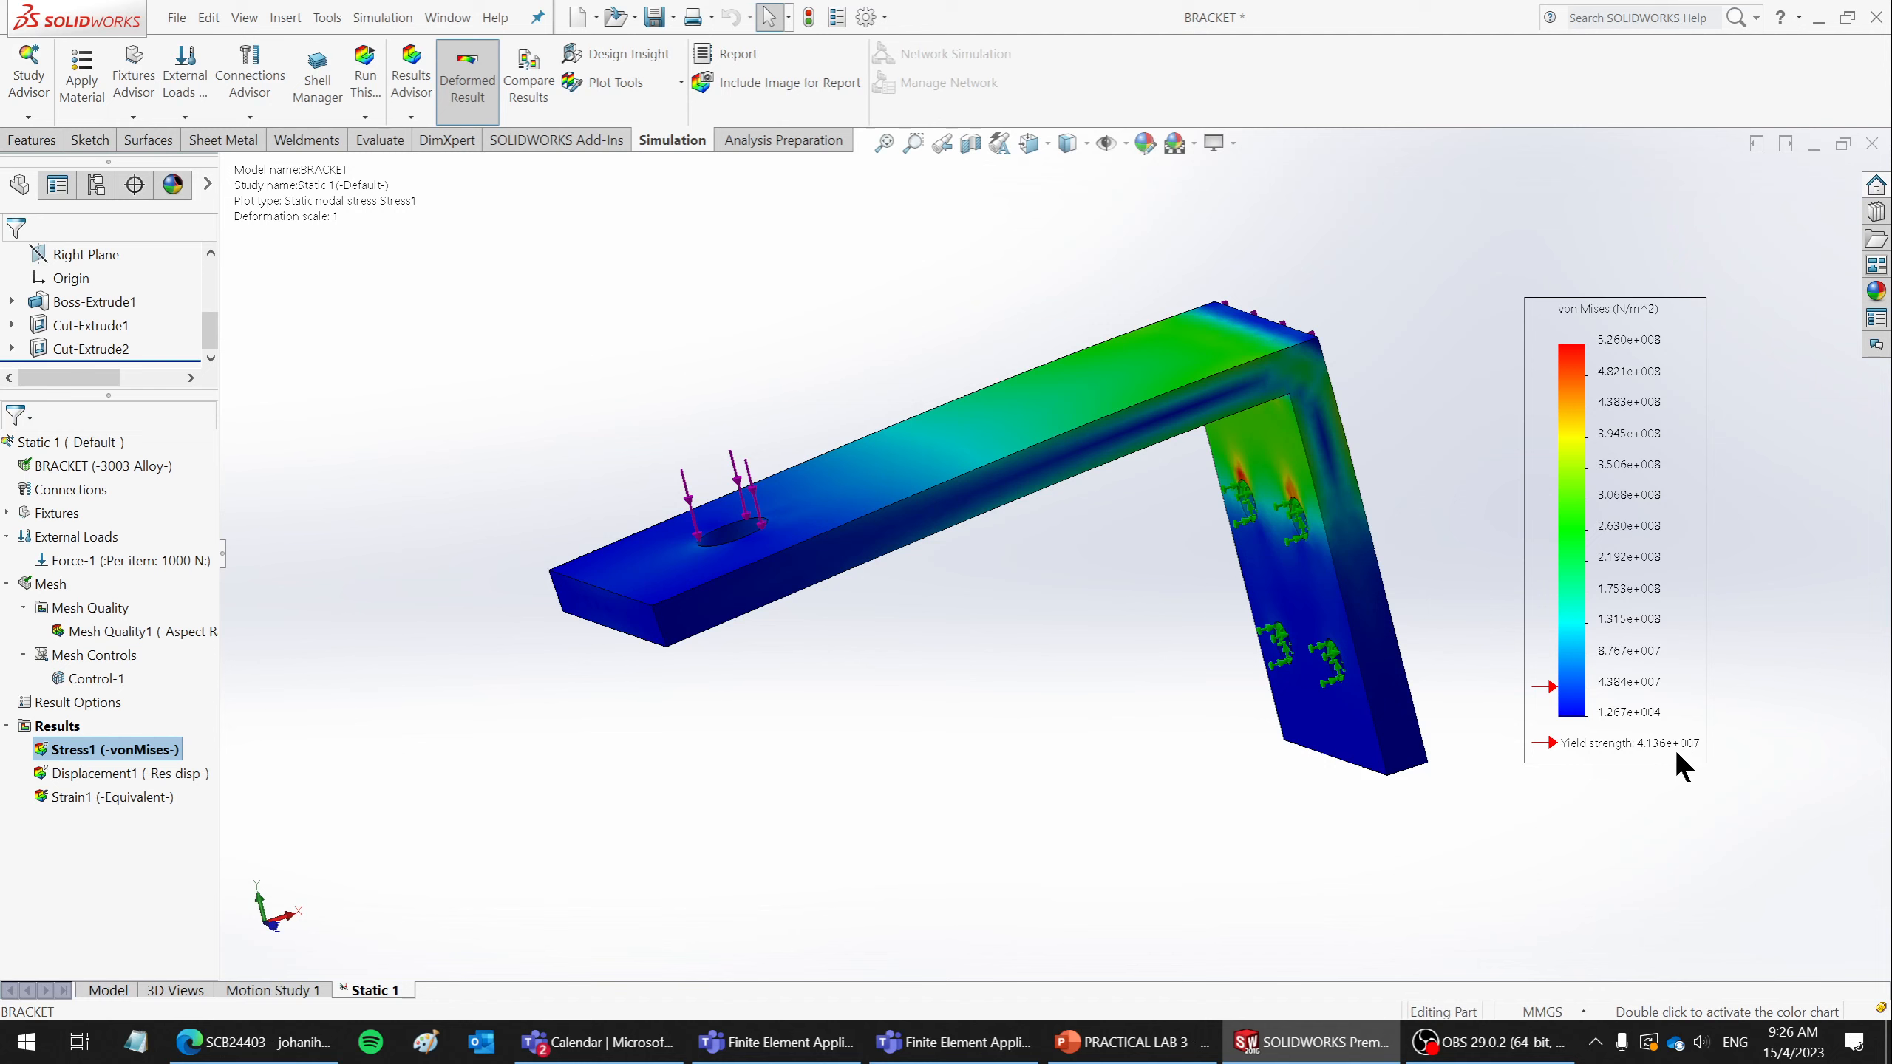
right_click(122, 752)
click(203, 381)
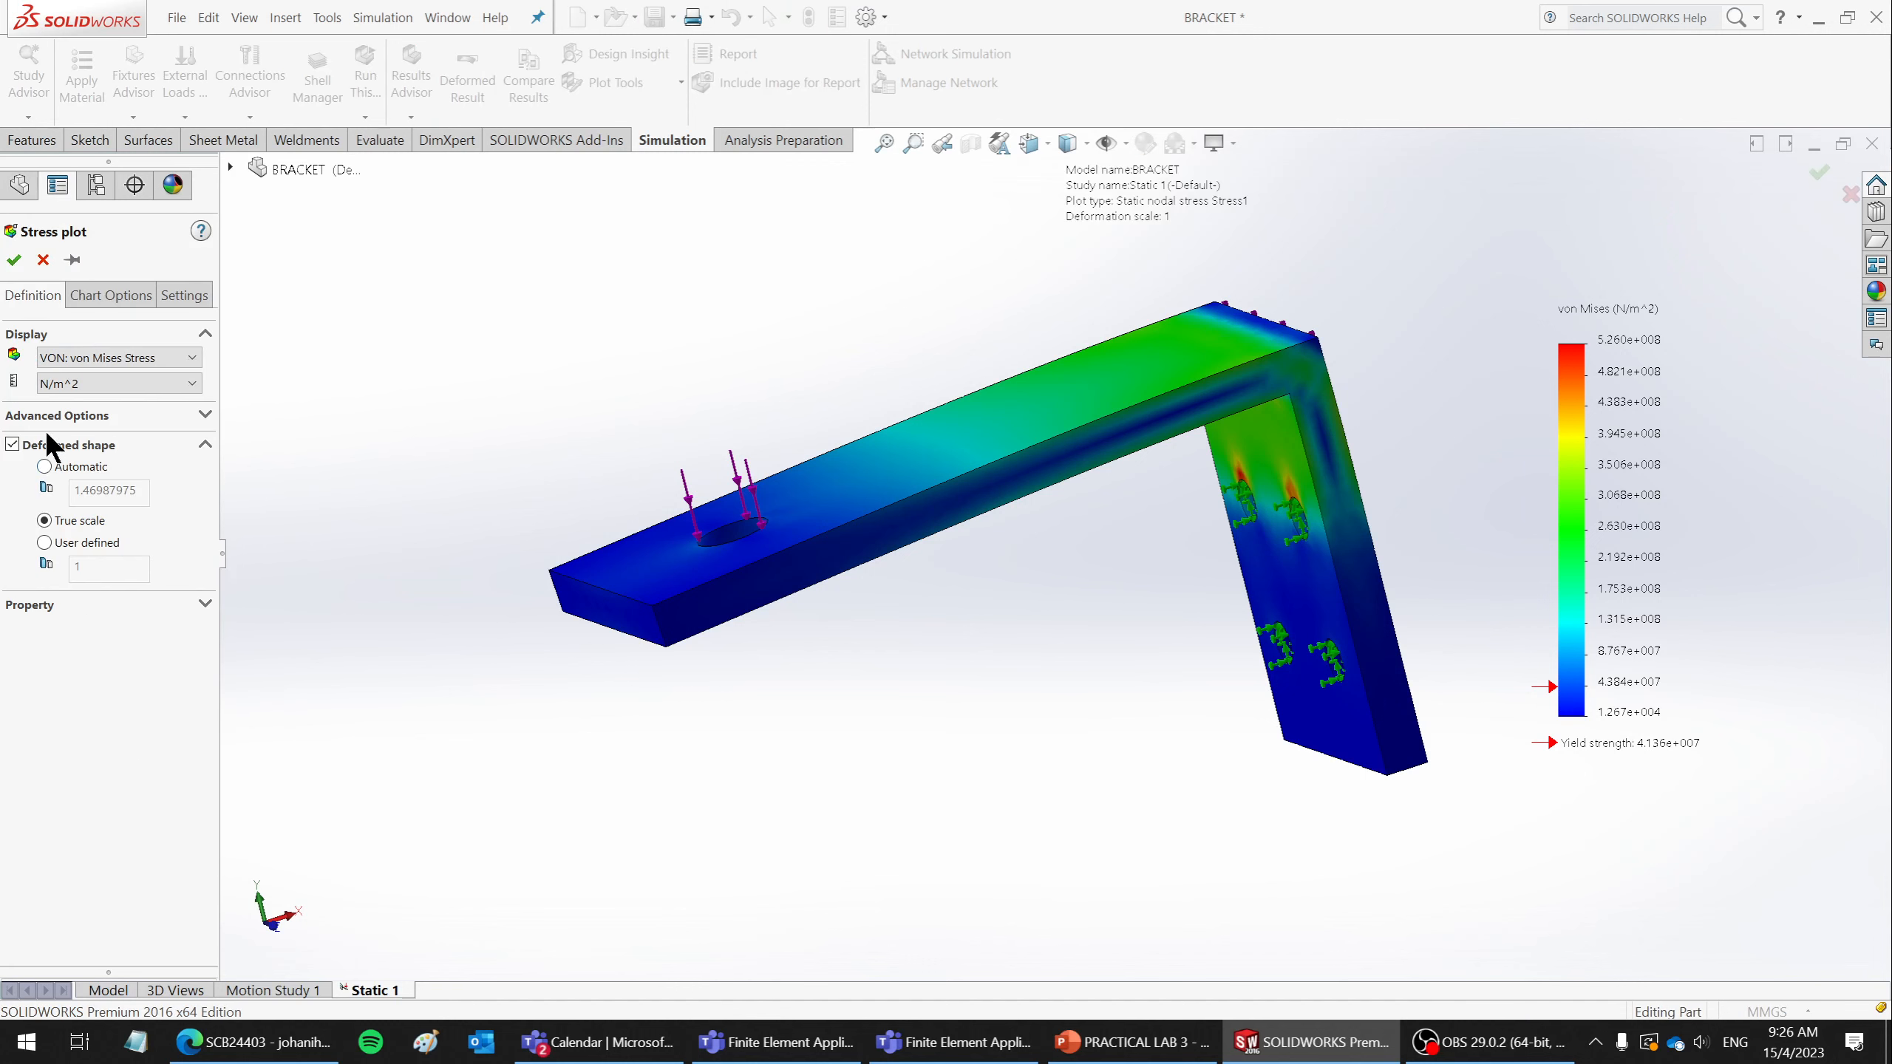
click(81, 359)
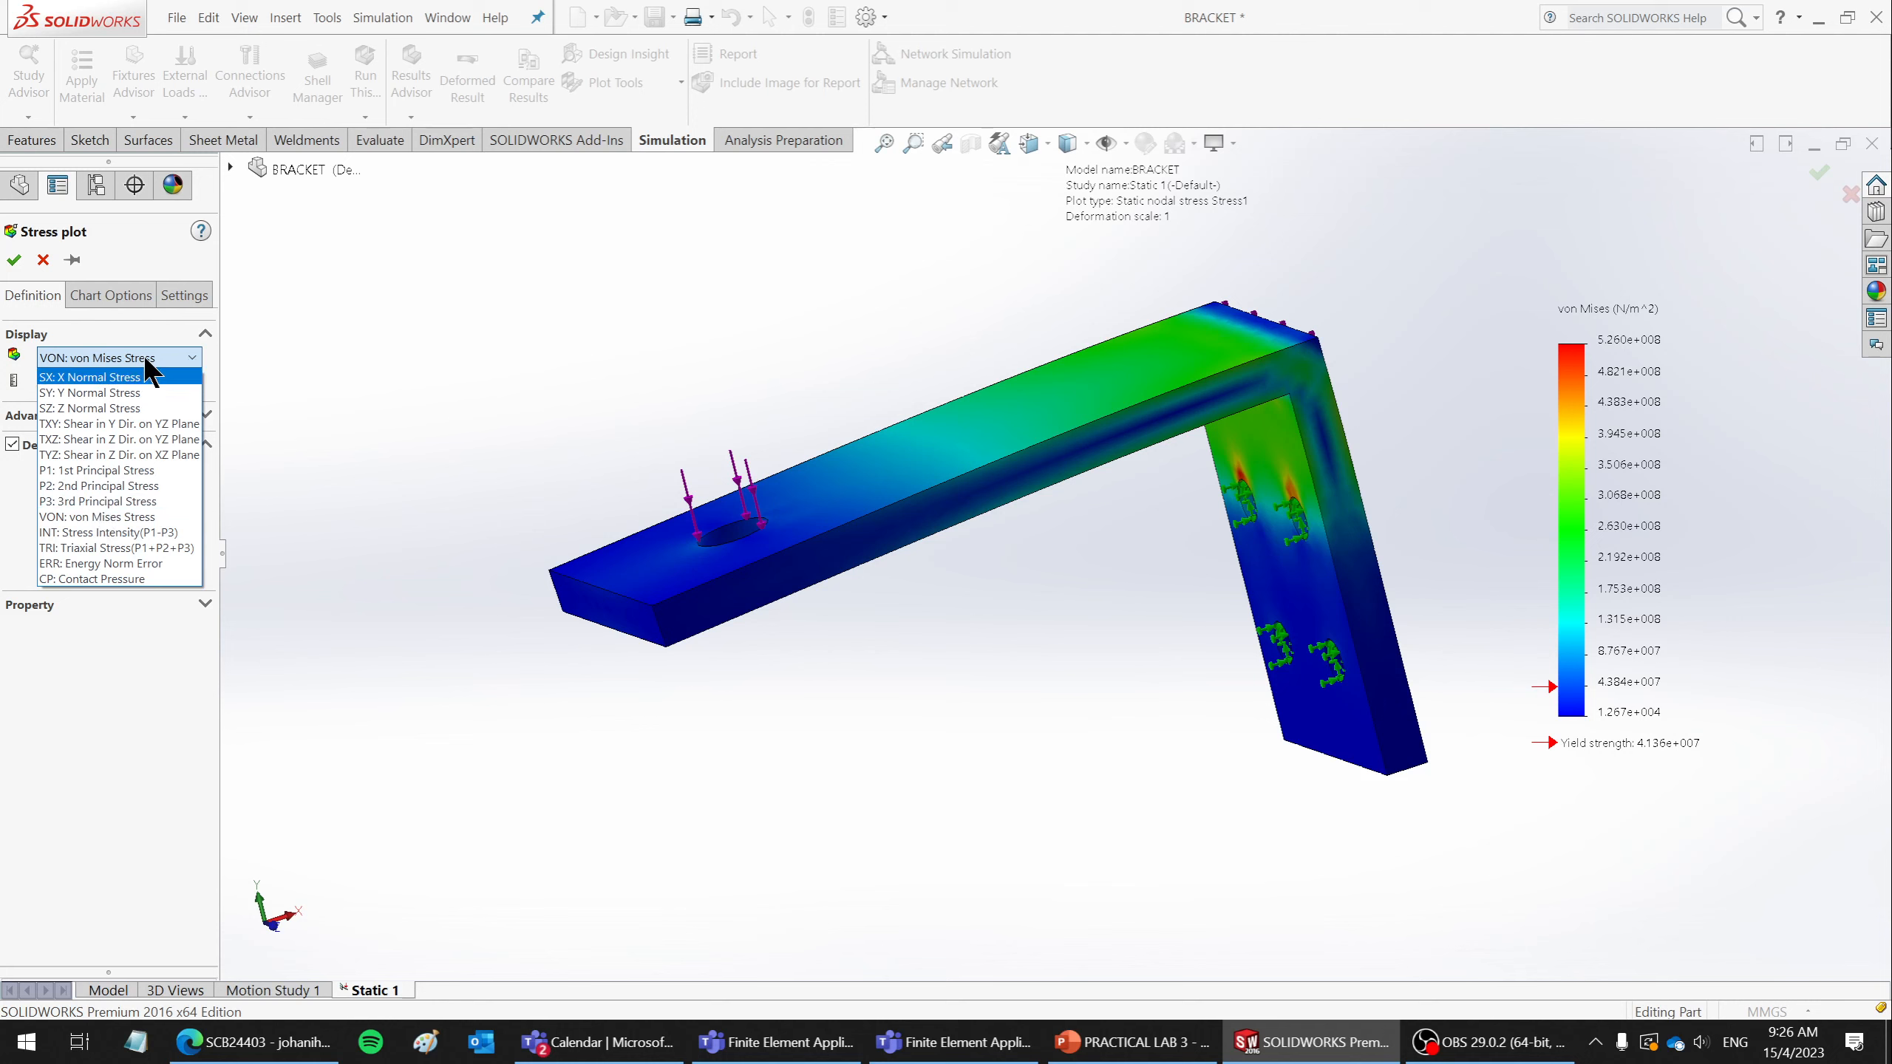
click(147, 359)
click(110, 385)
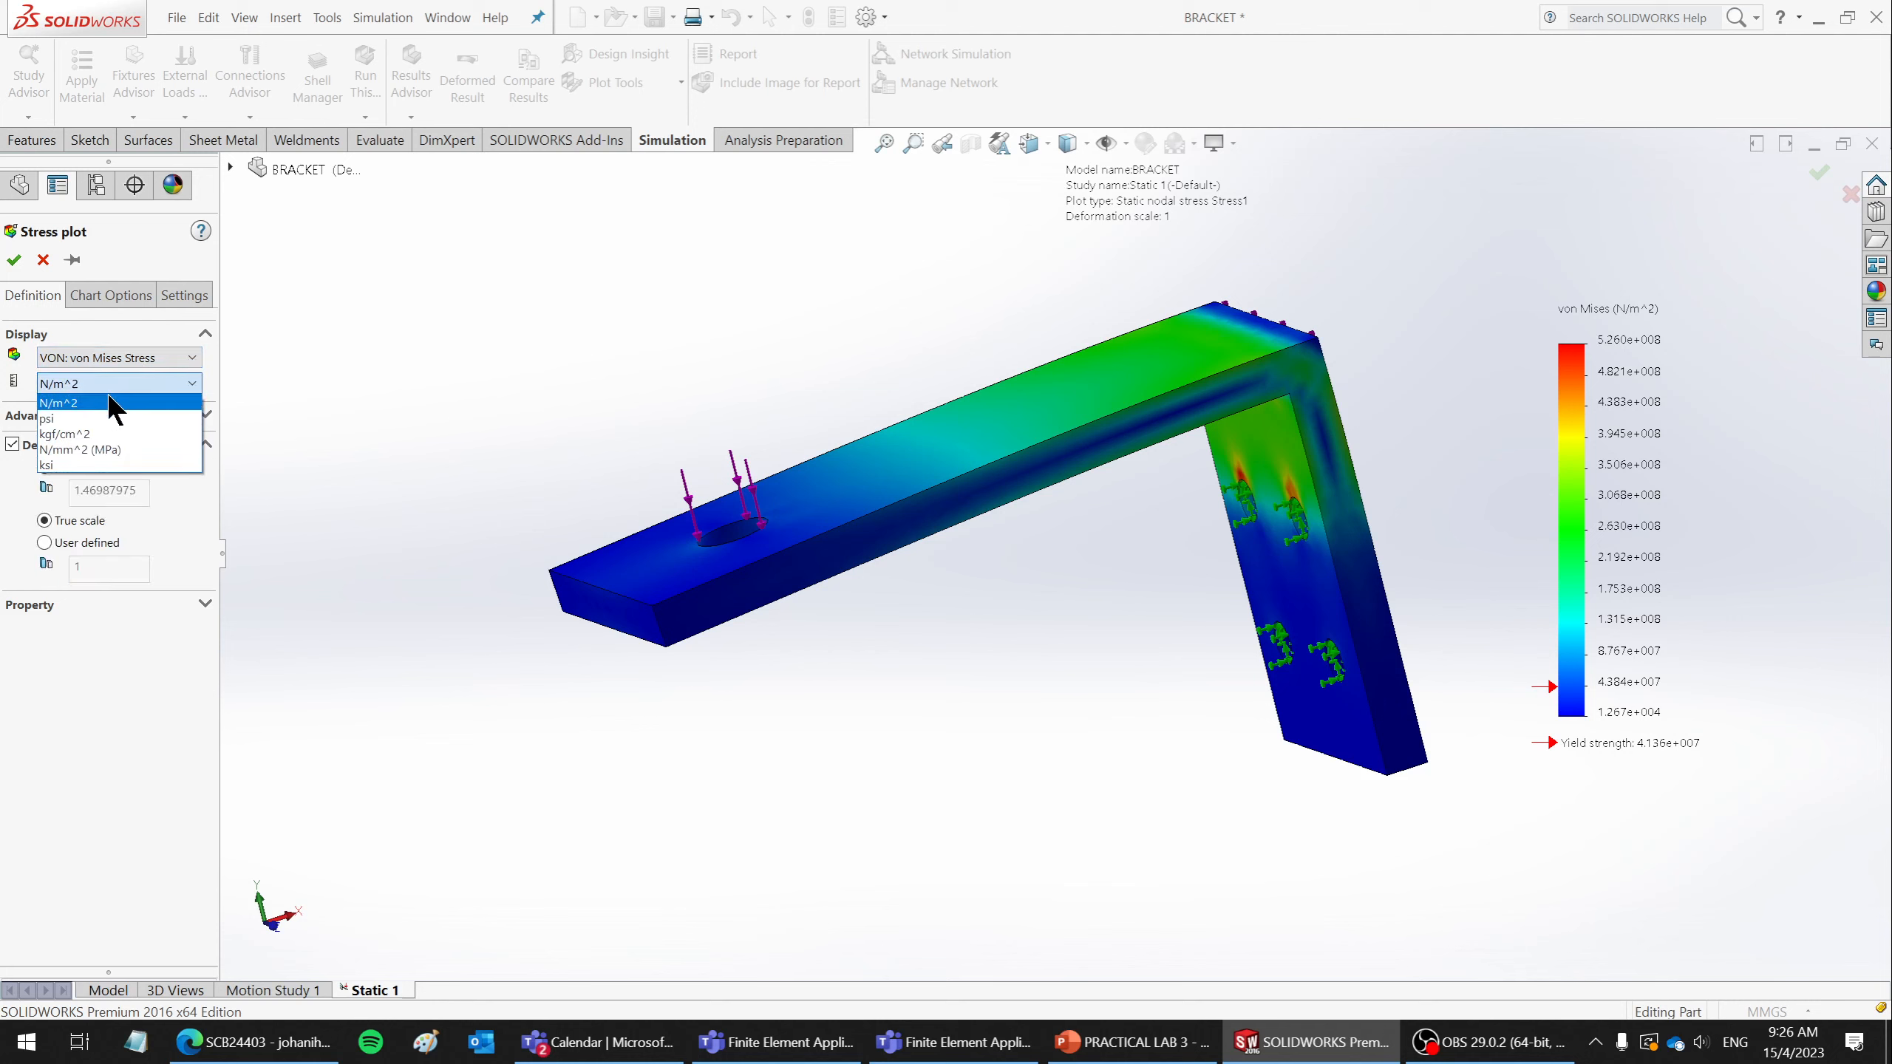
click(101, 449)
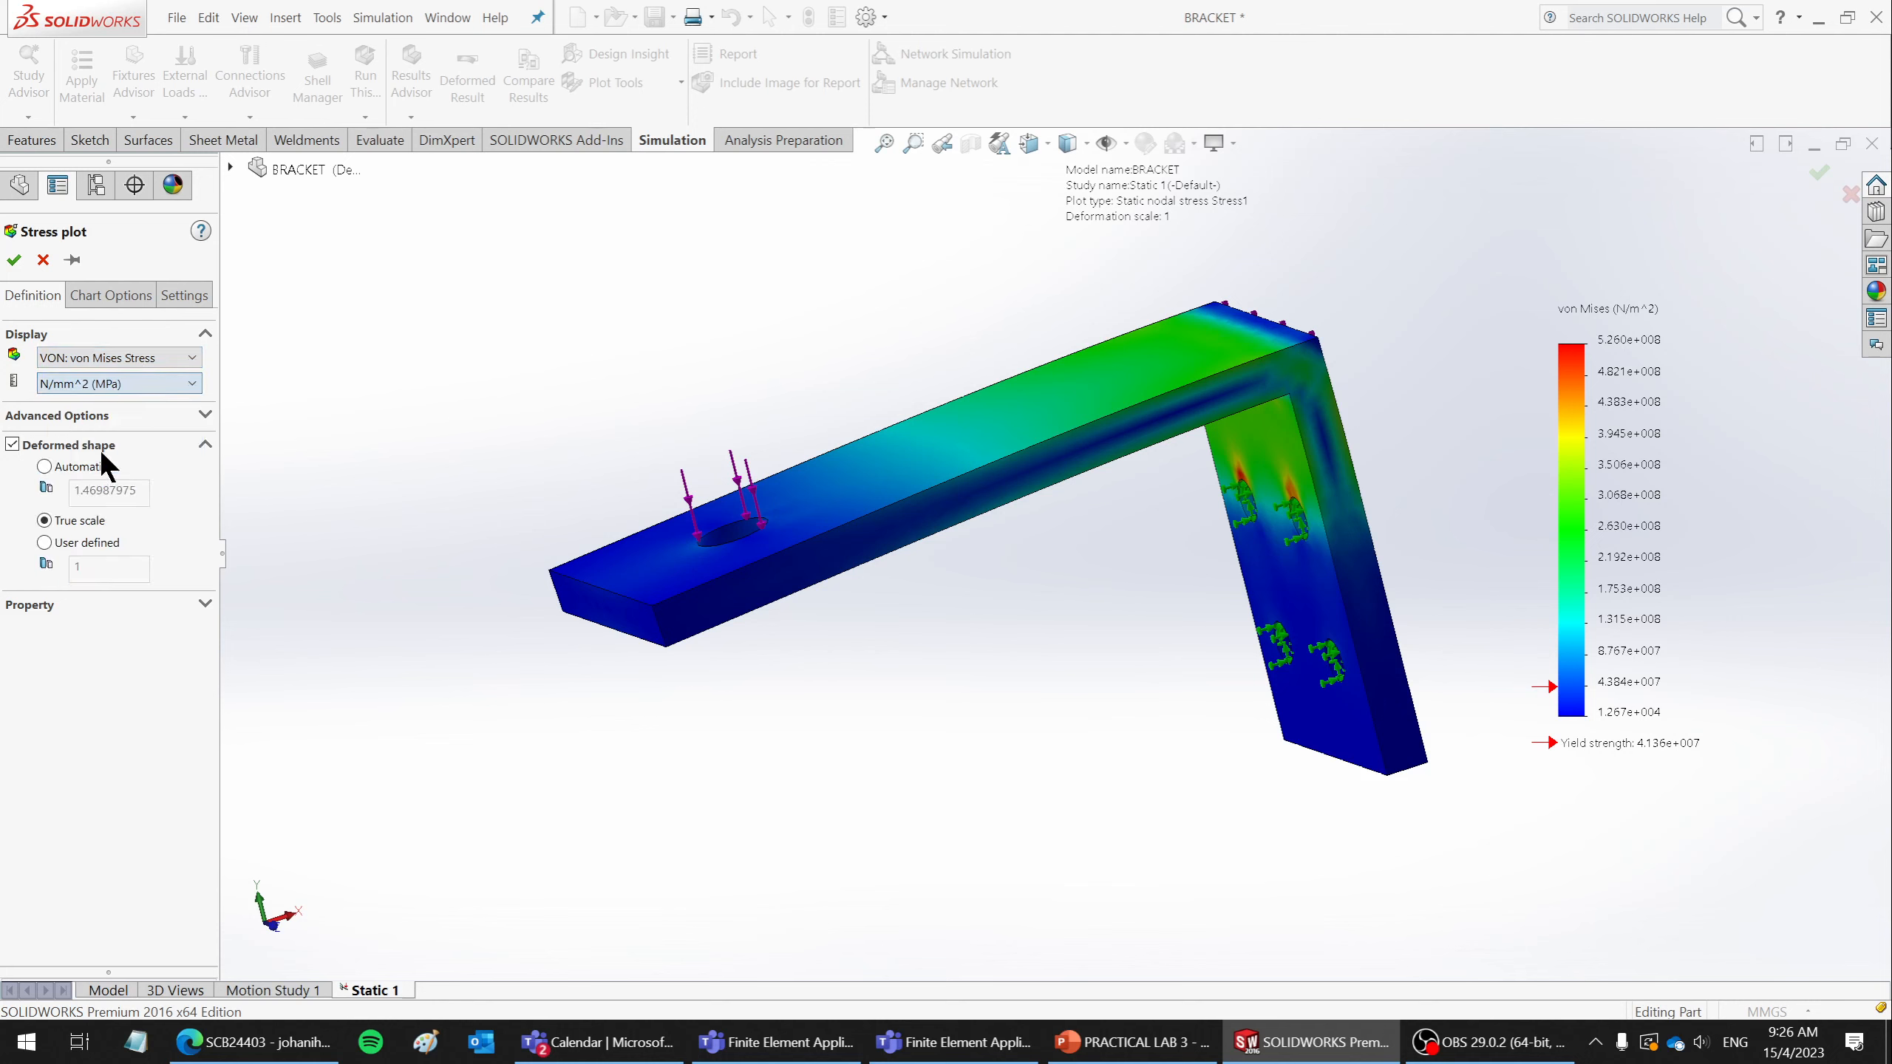
click(203, 415)
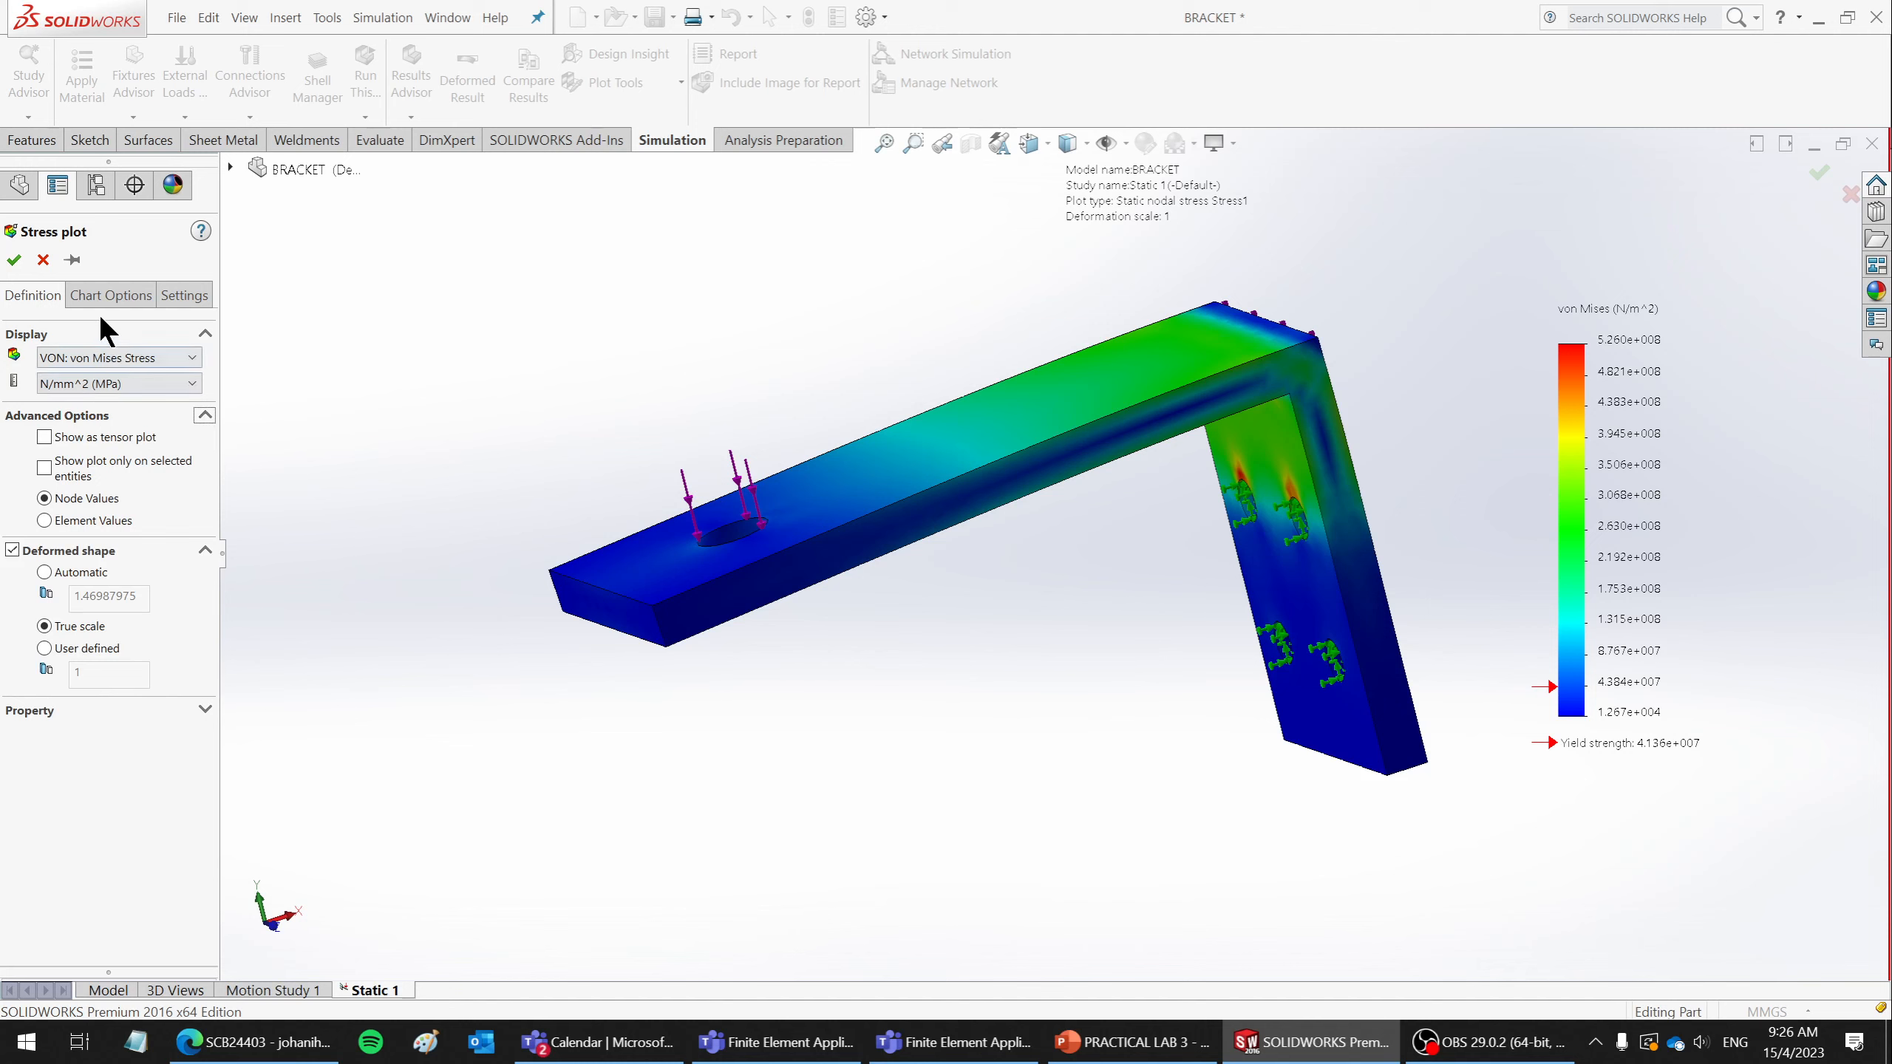
- Set the stress chart's number format to general
click(108, 293)
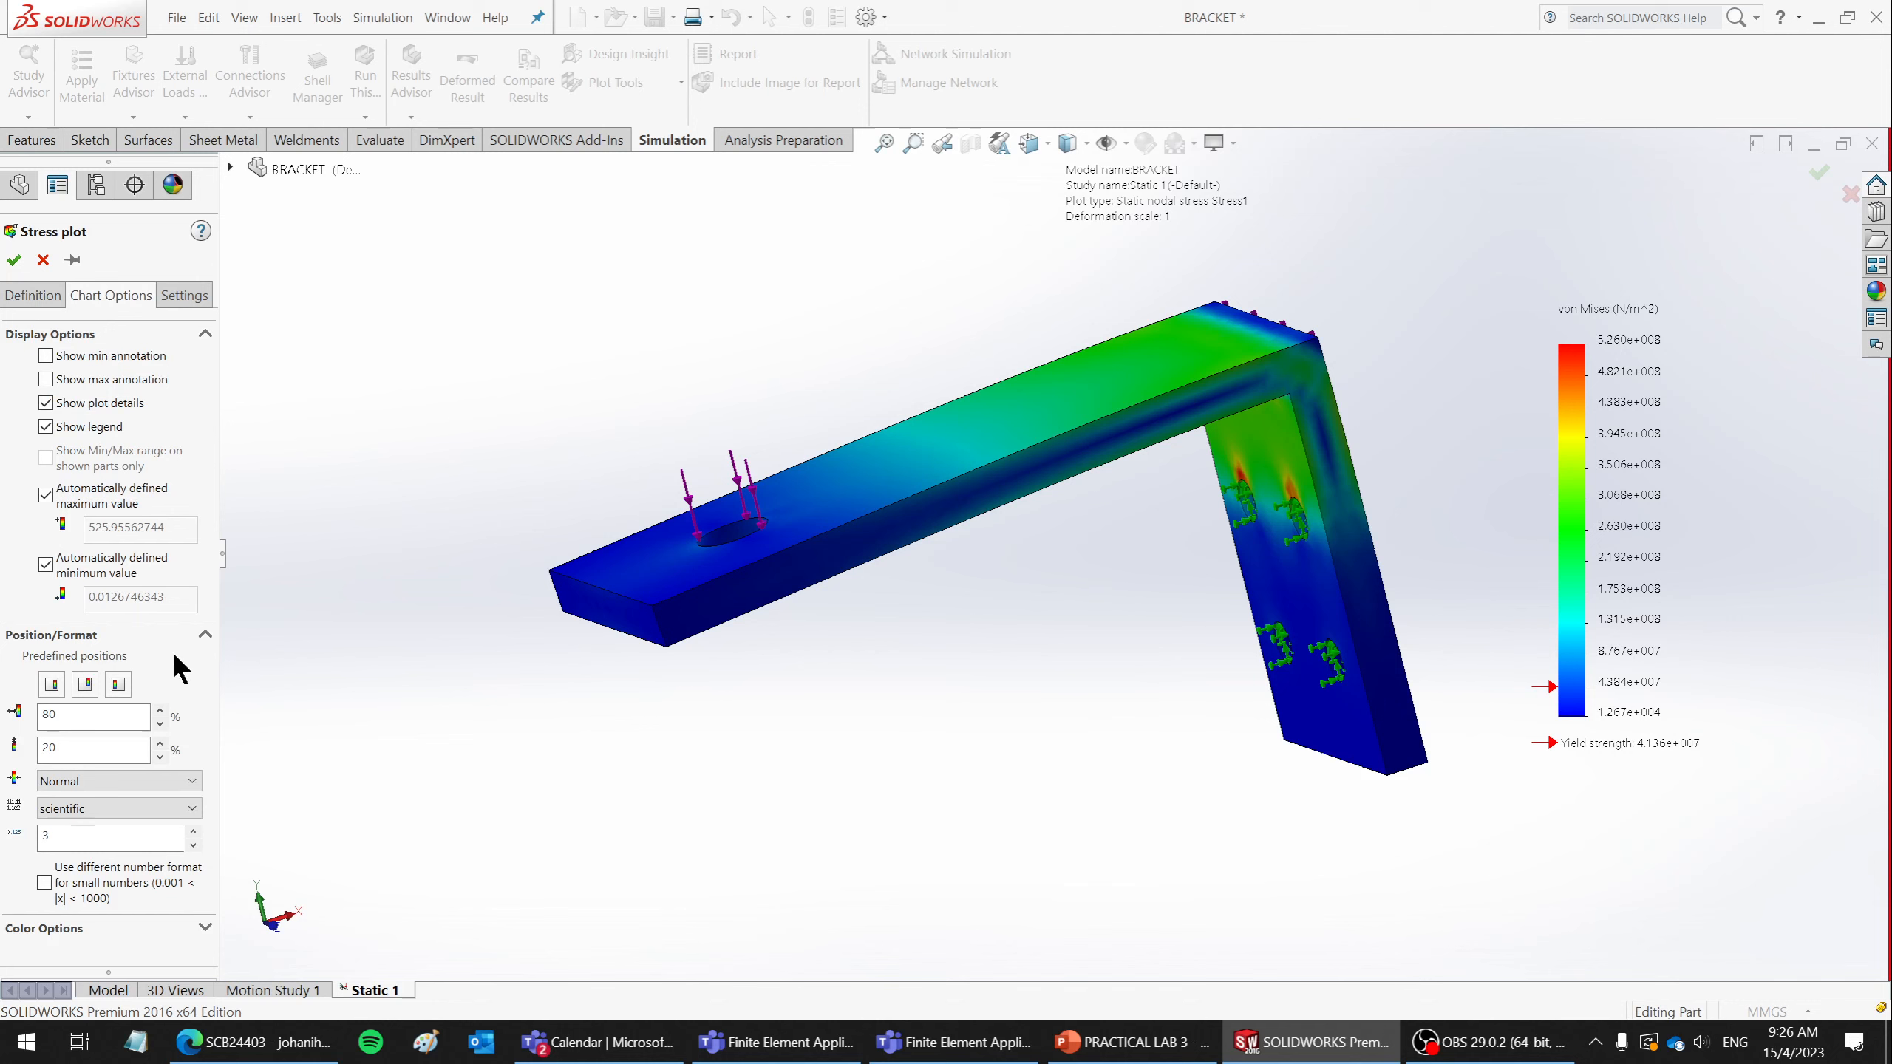
click(83, 808)
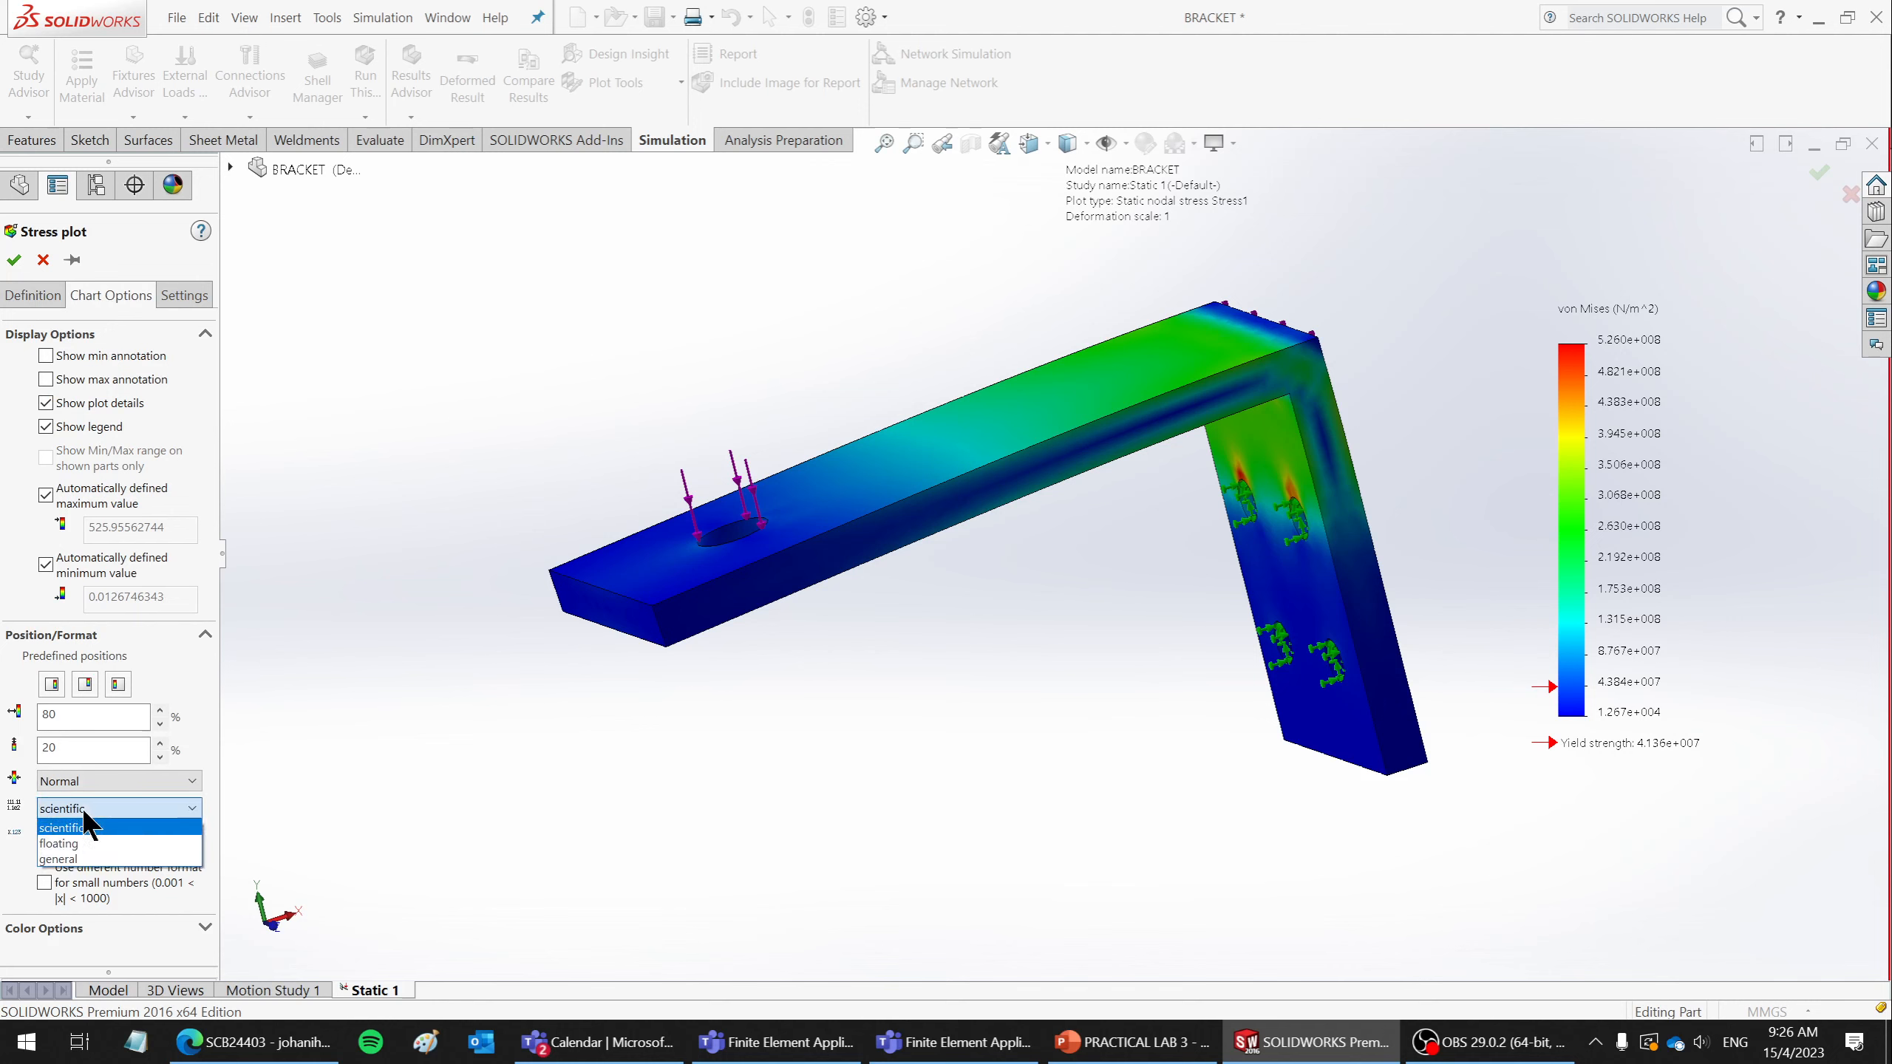
click(62, 852)
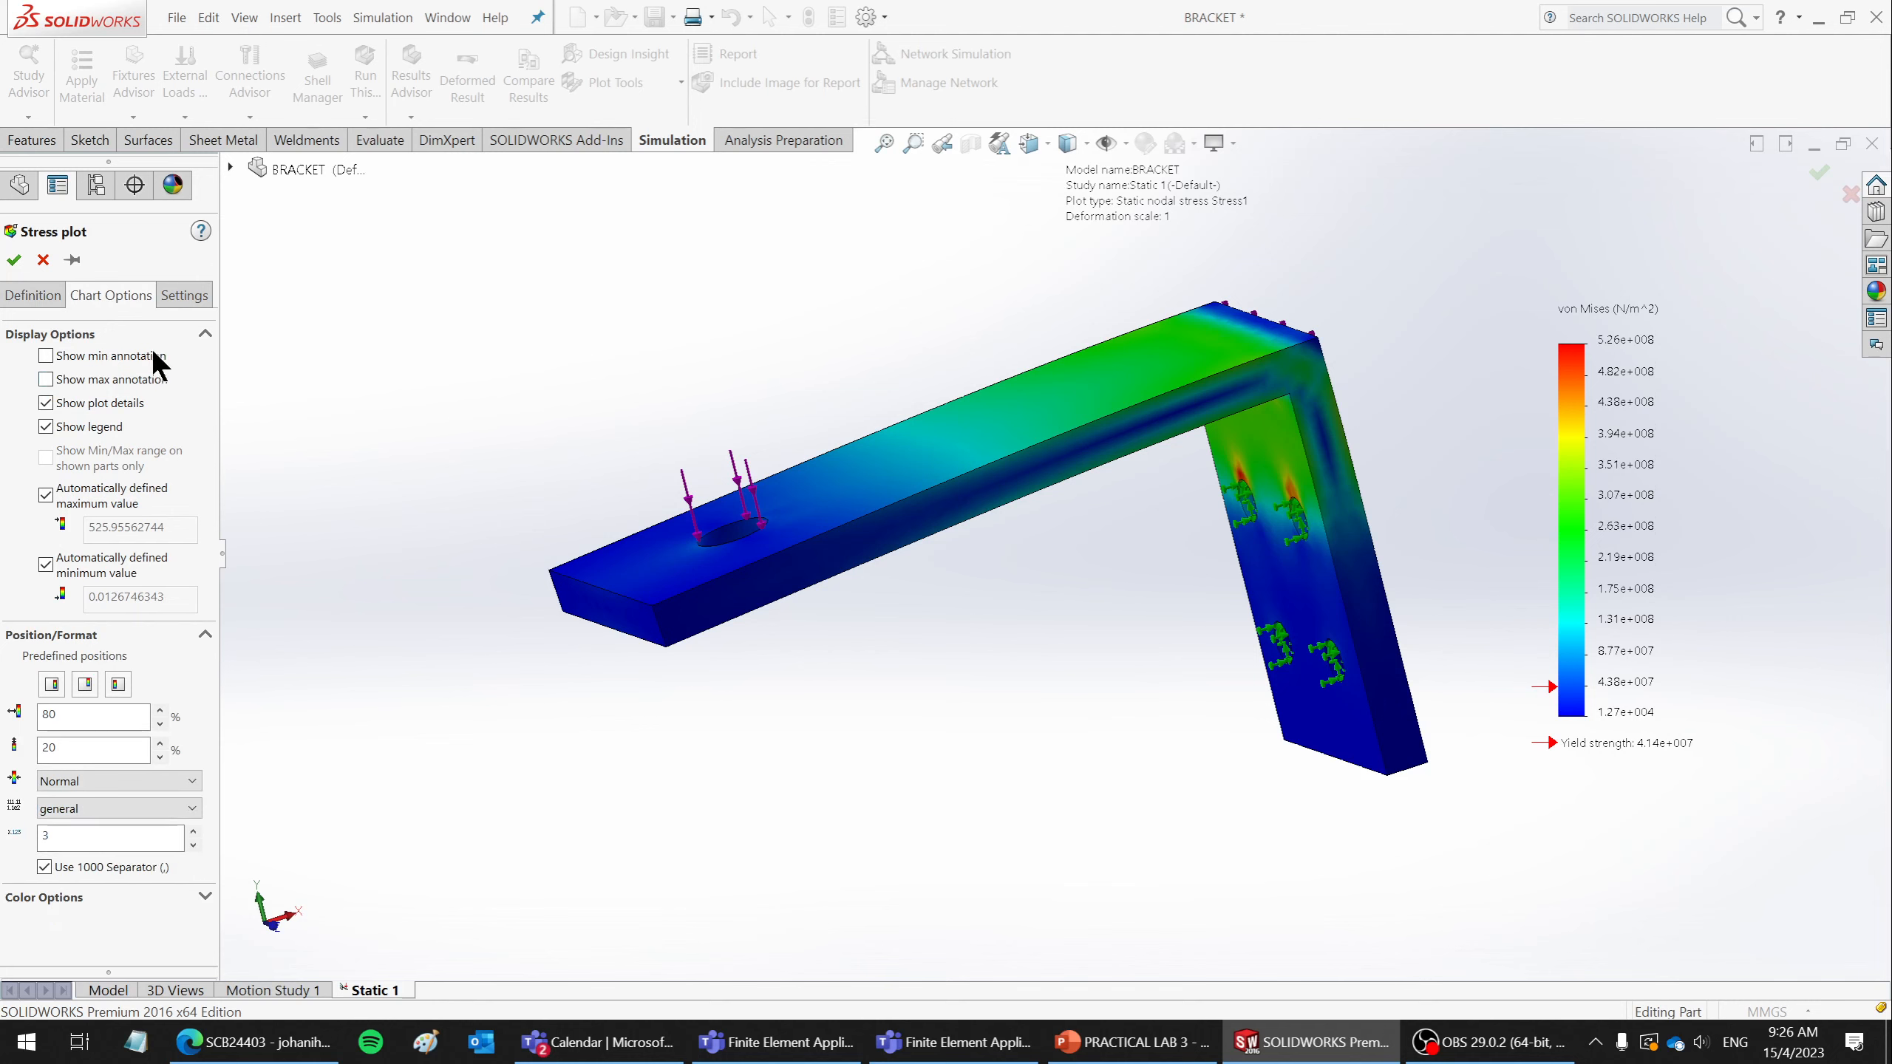
- Set the stress plot's fringe option to Discrete and its boundary option to Mesh, and apply the plot changes
click(179, 298)
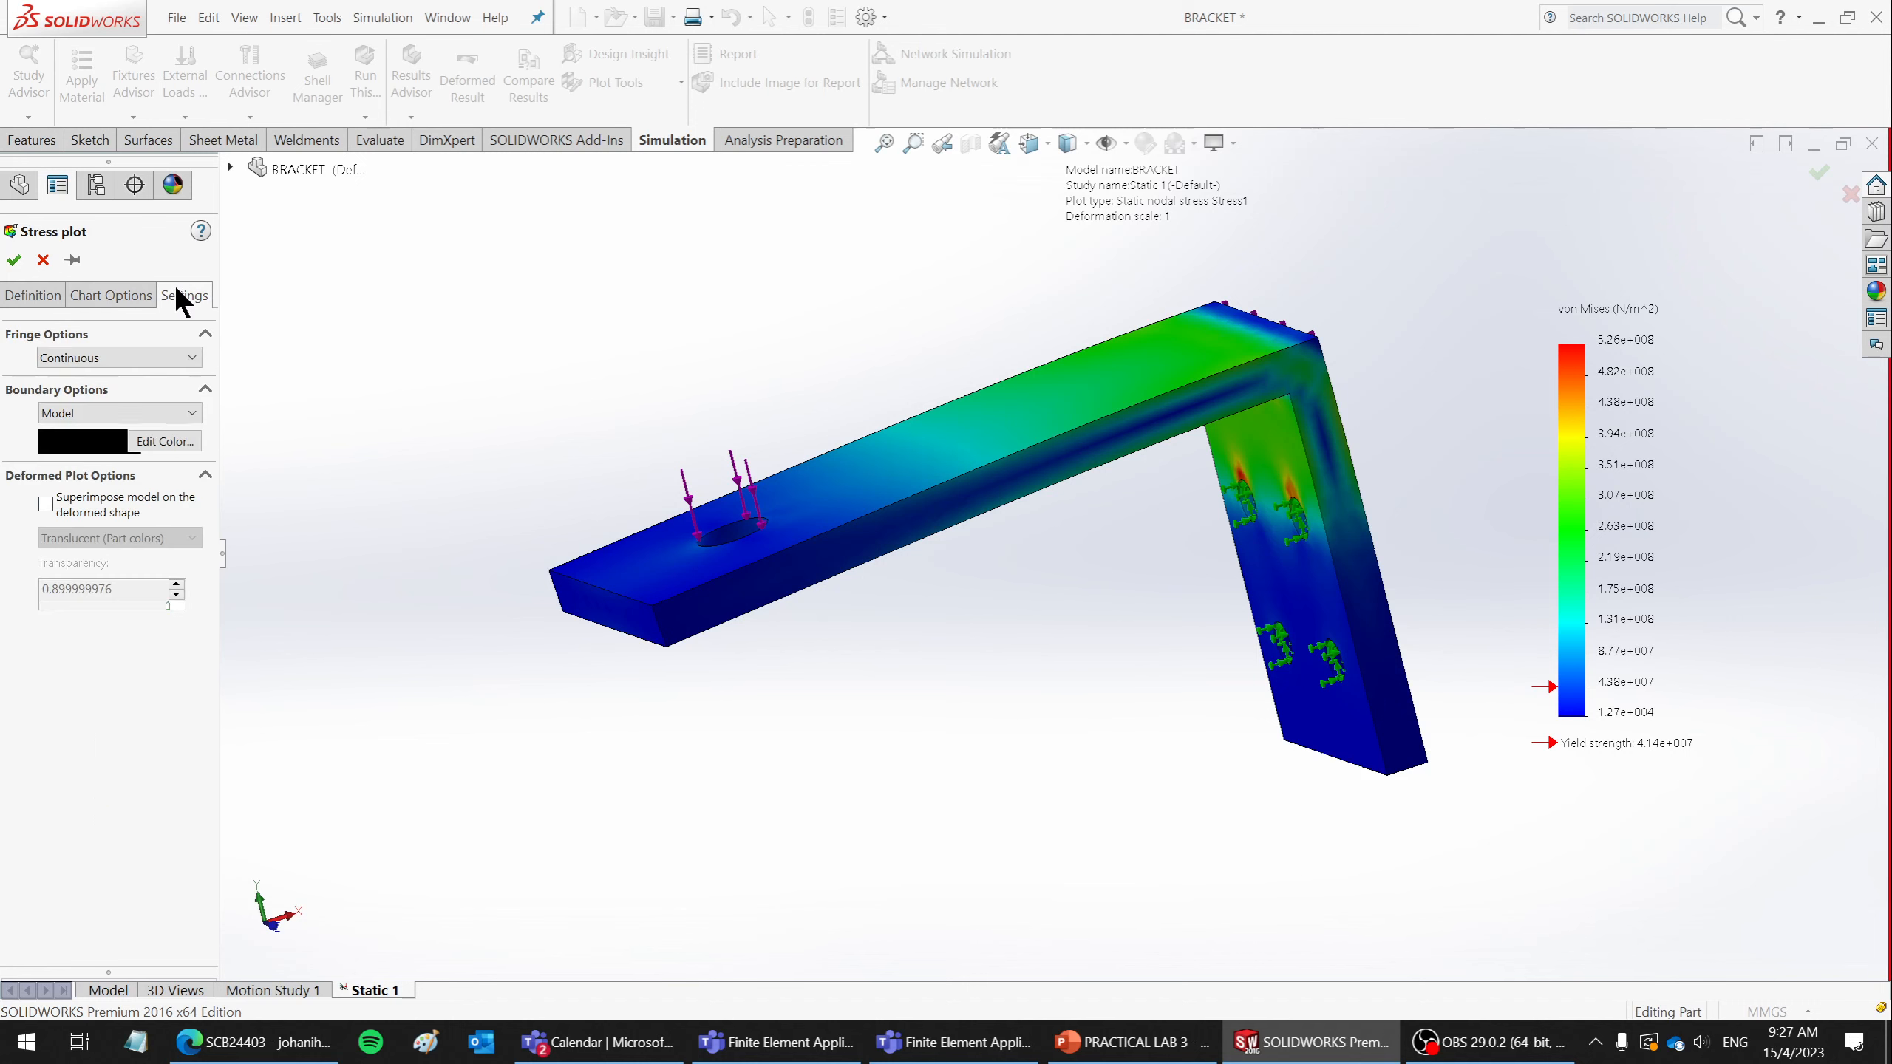
click(112, 356)
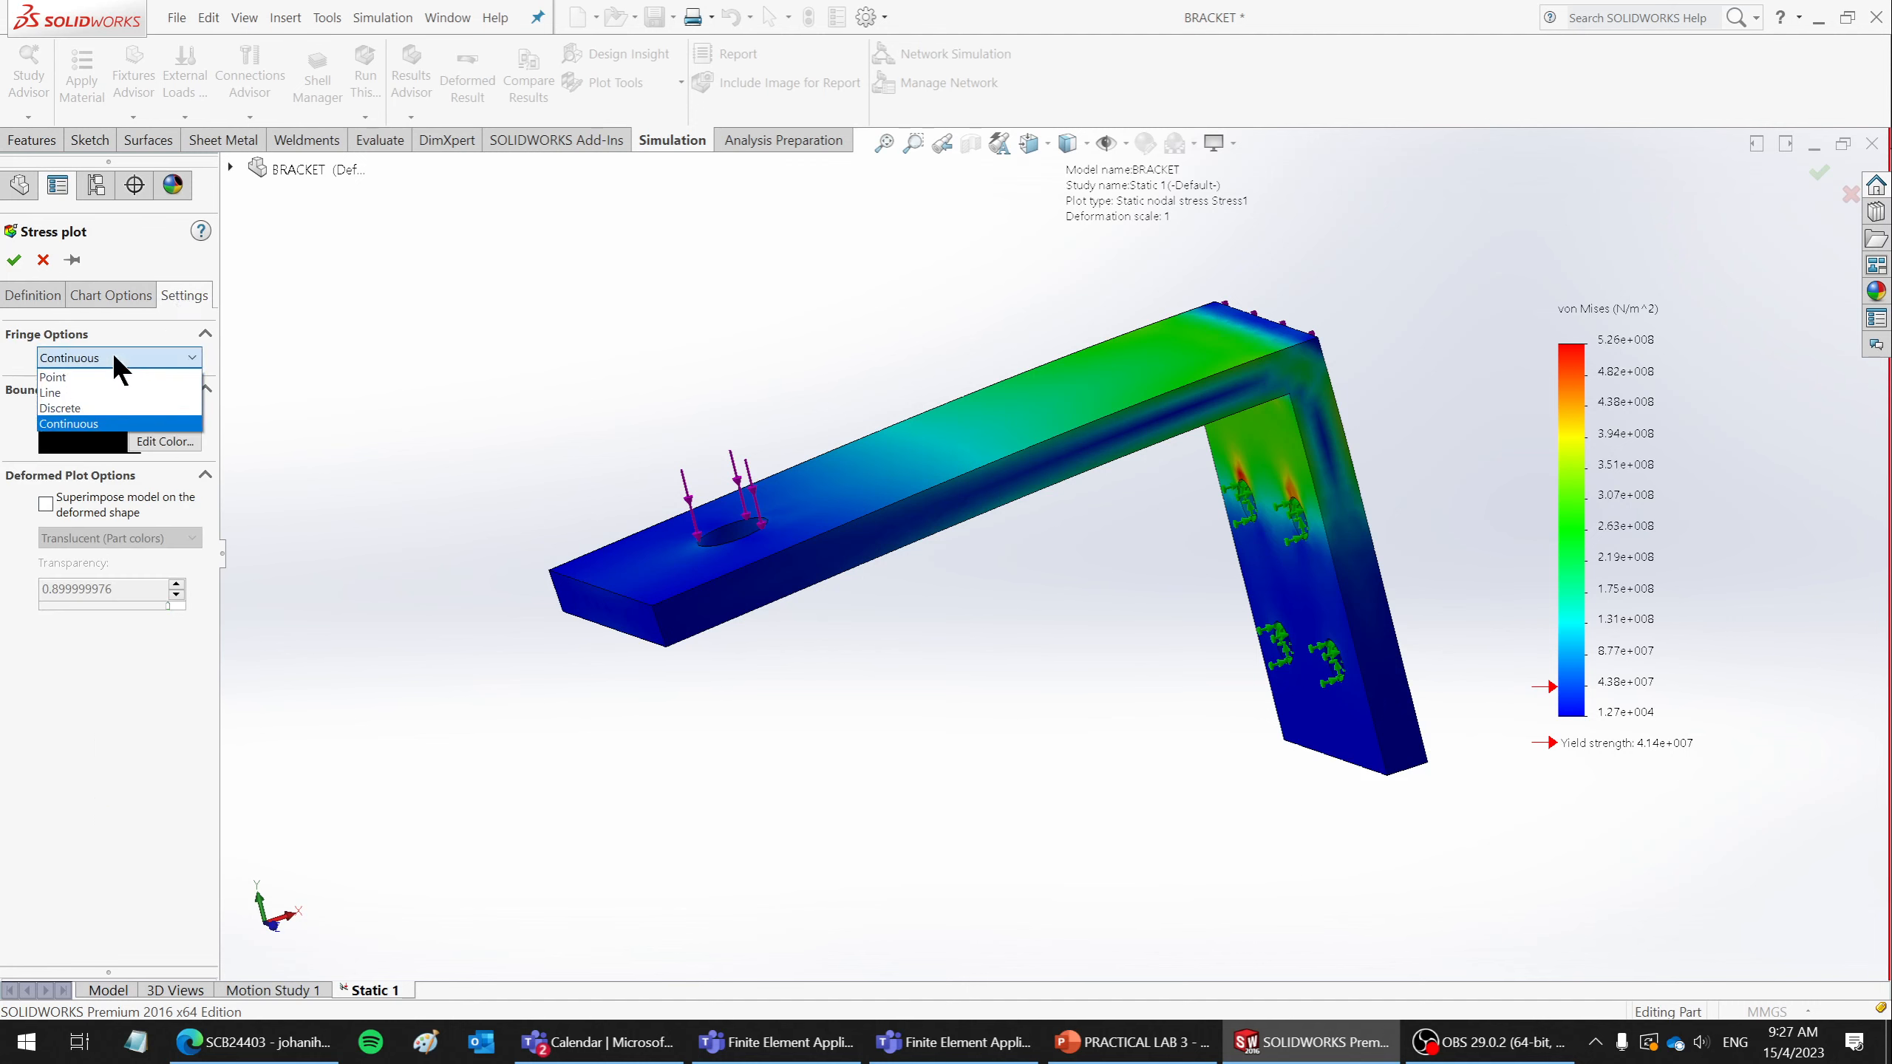
click(82, 409)
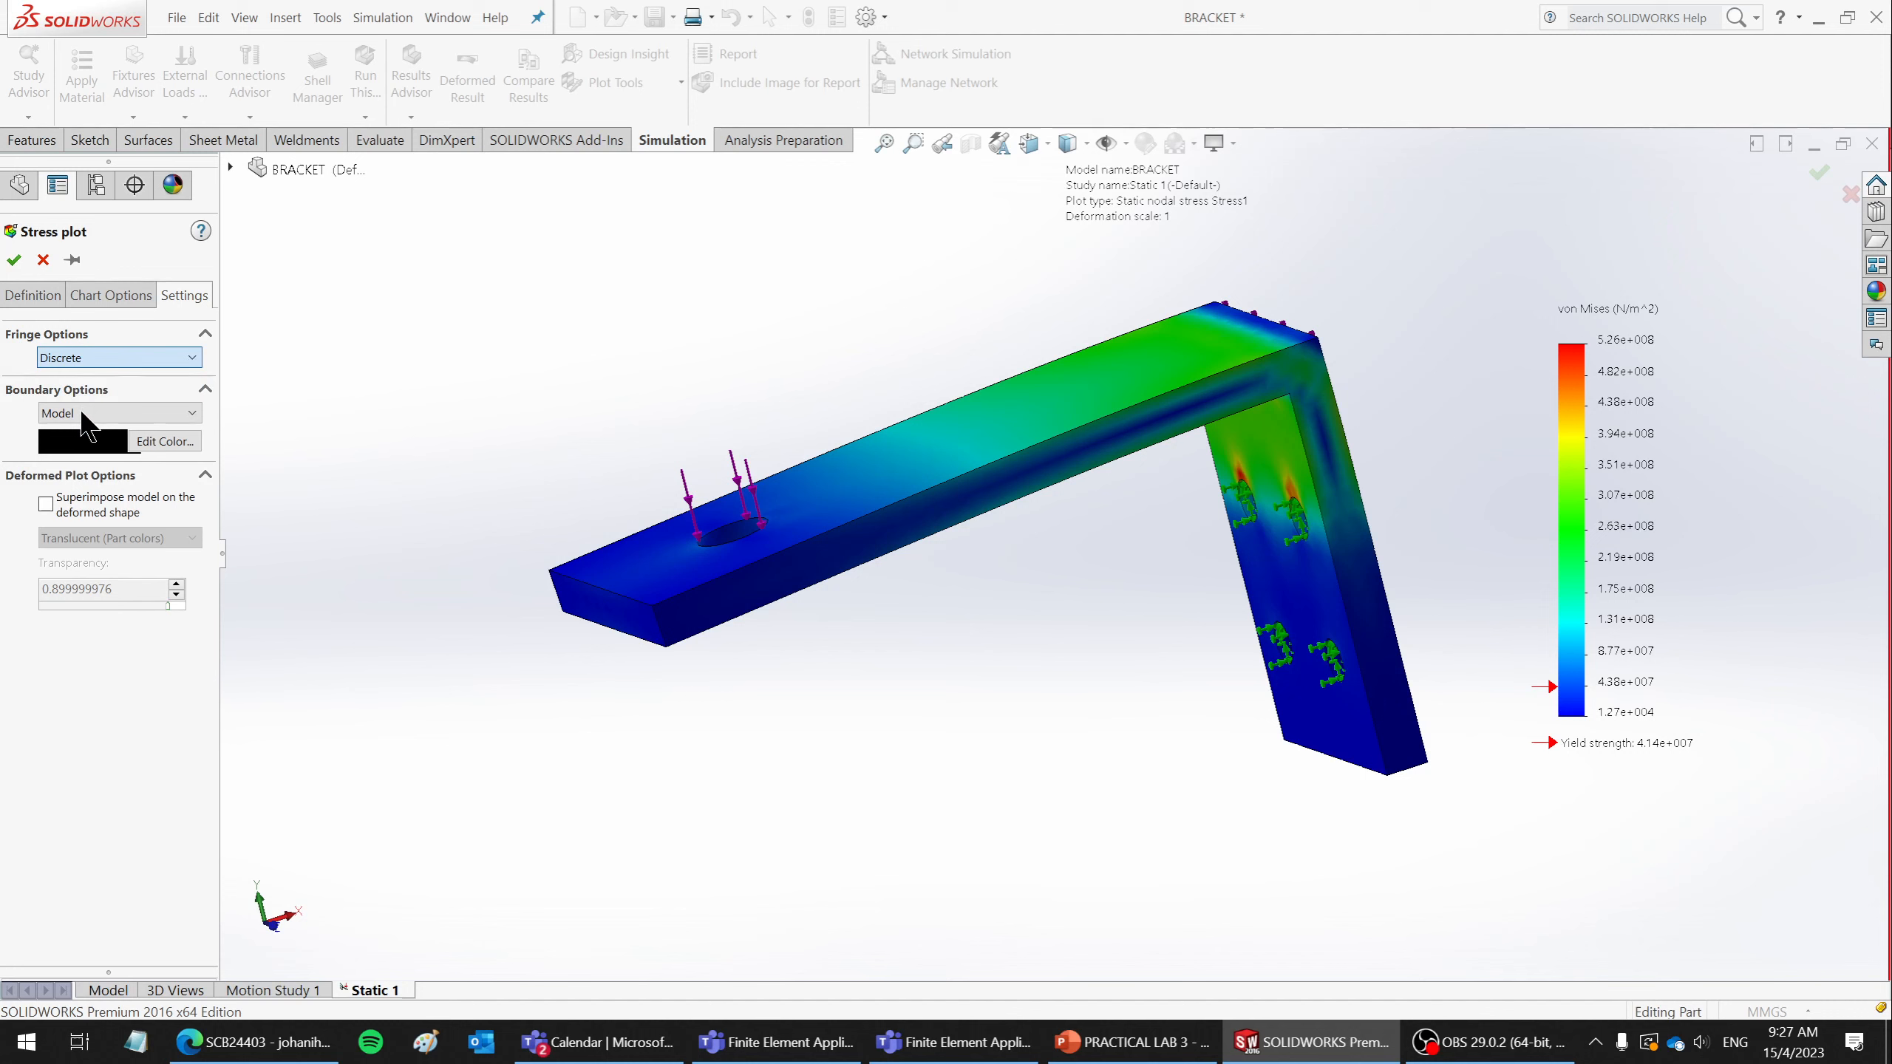
click(82, 415)
click(71, 459)
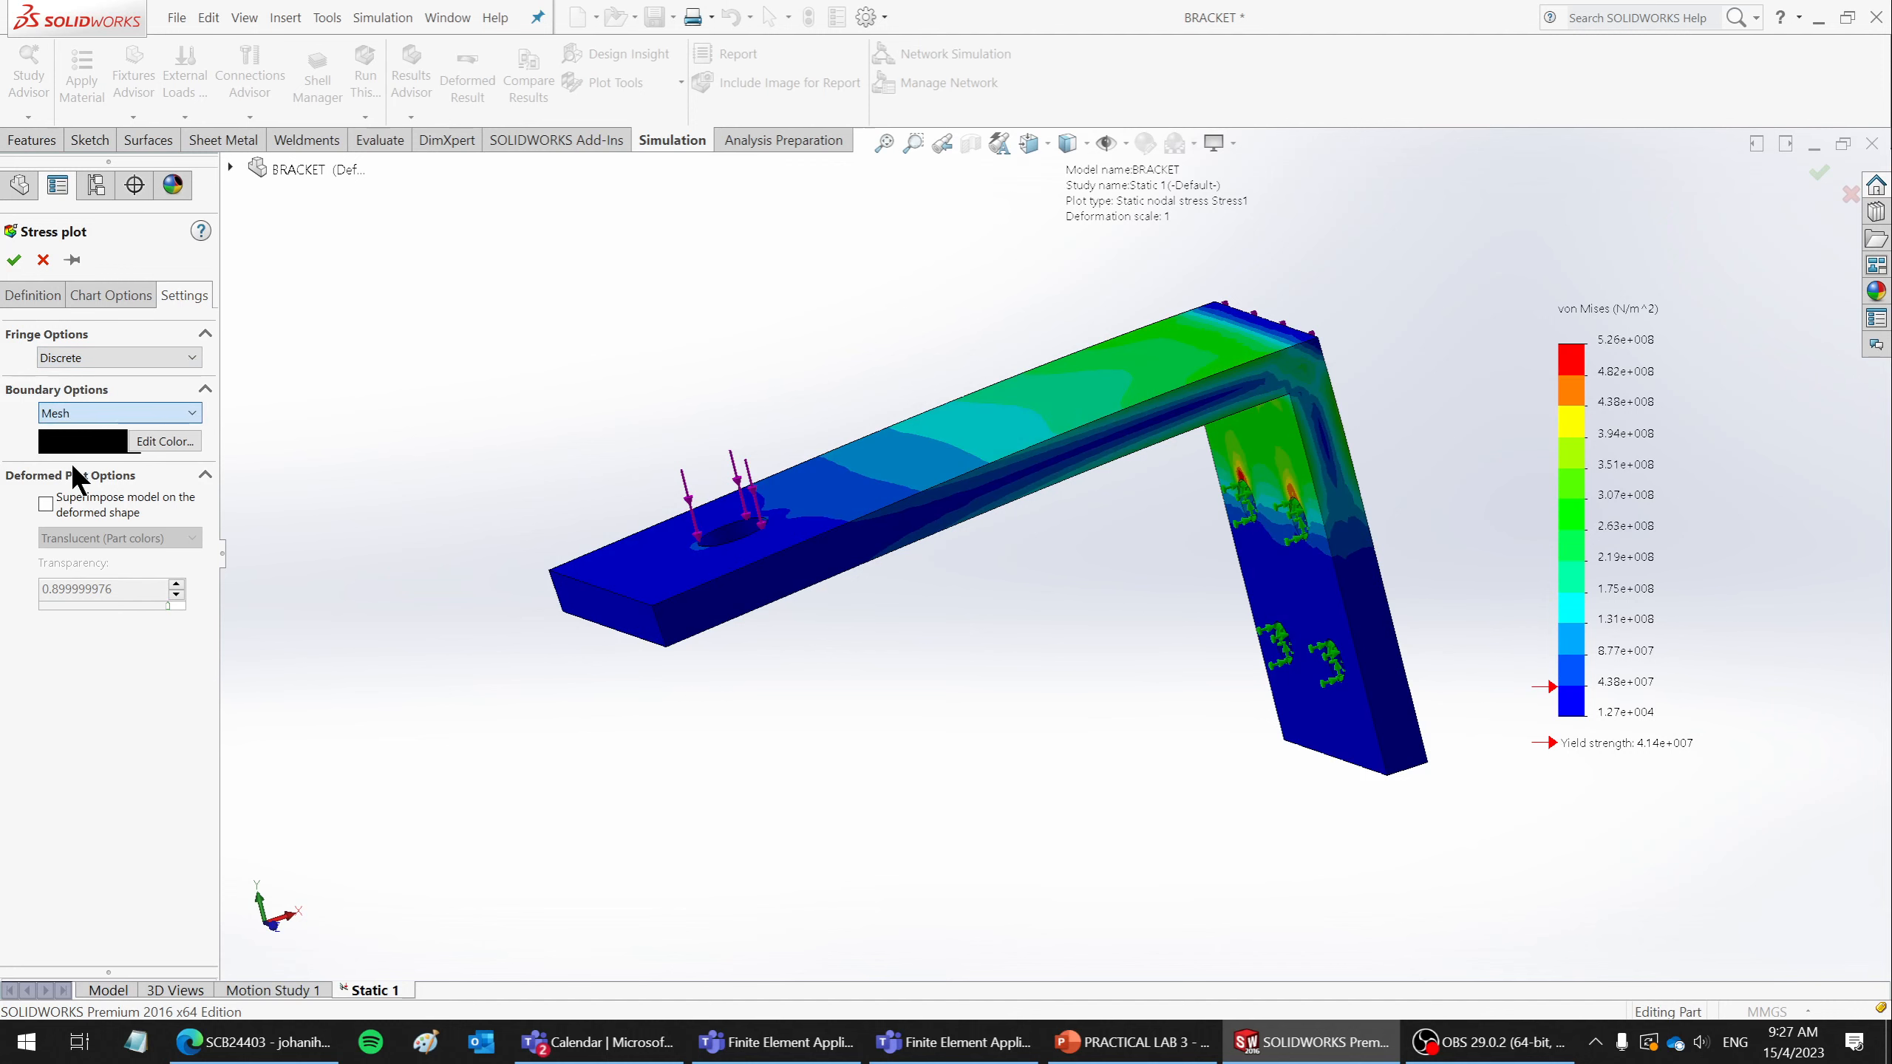
click(13, 262)
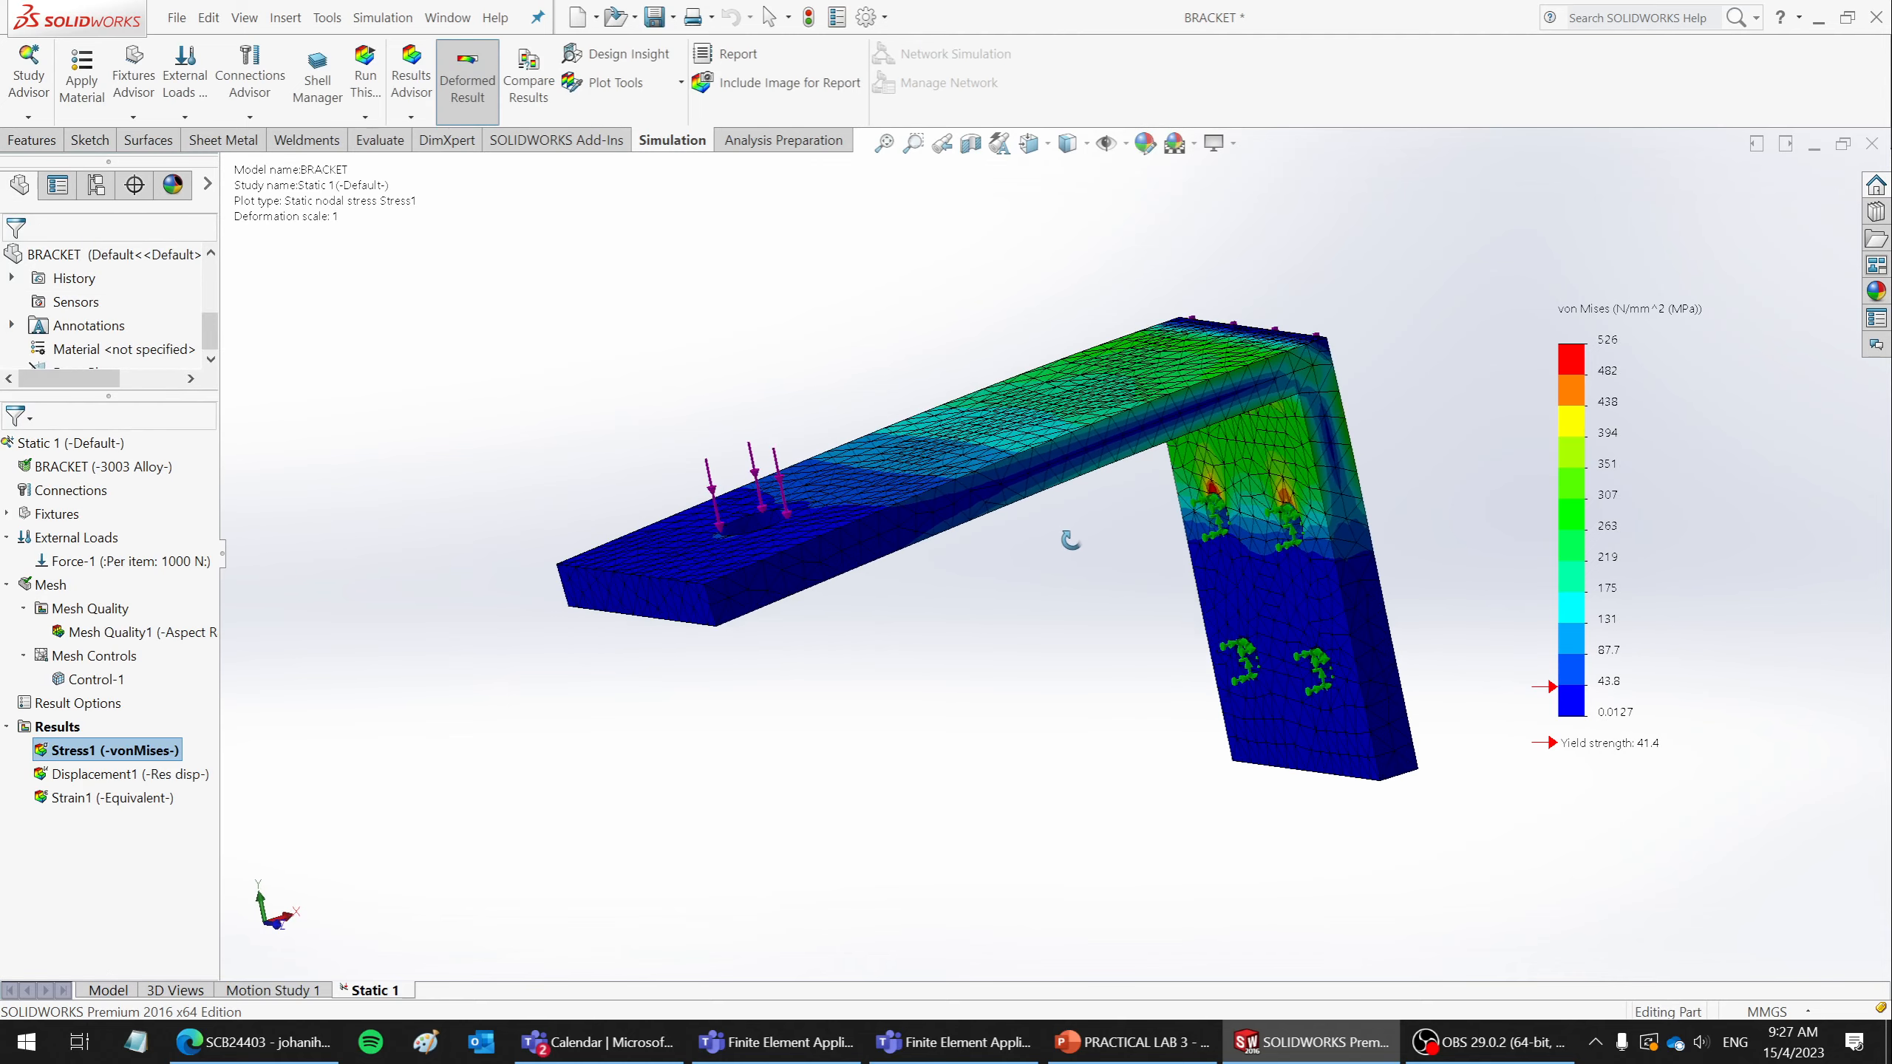
- Inspect the discrete stress bands and mesh elements across the bracket against the MPa legend
scroll(1398, 476, down, 1)
middle_drag(1398, 476, 1416, 445)
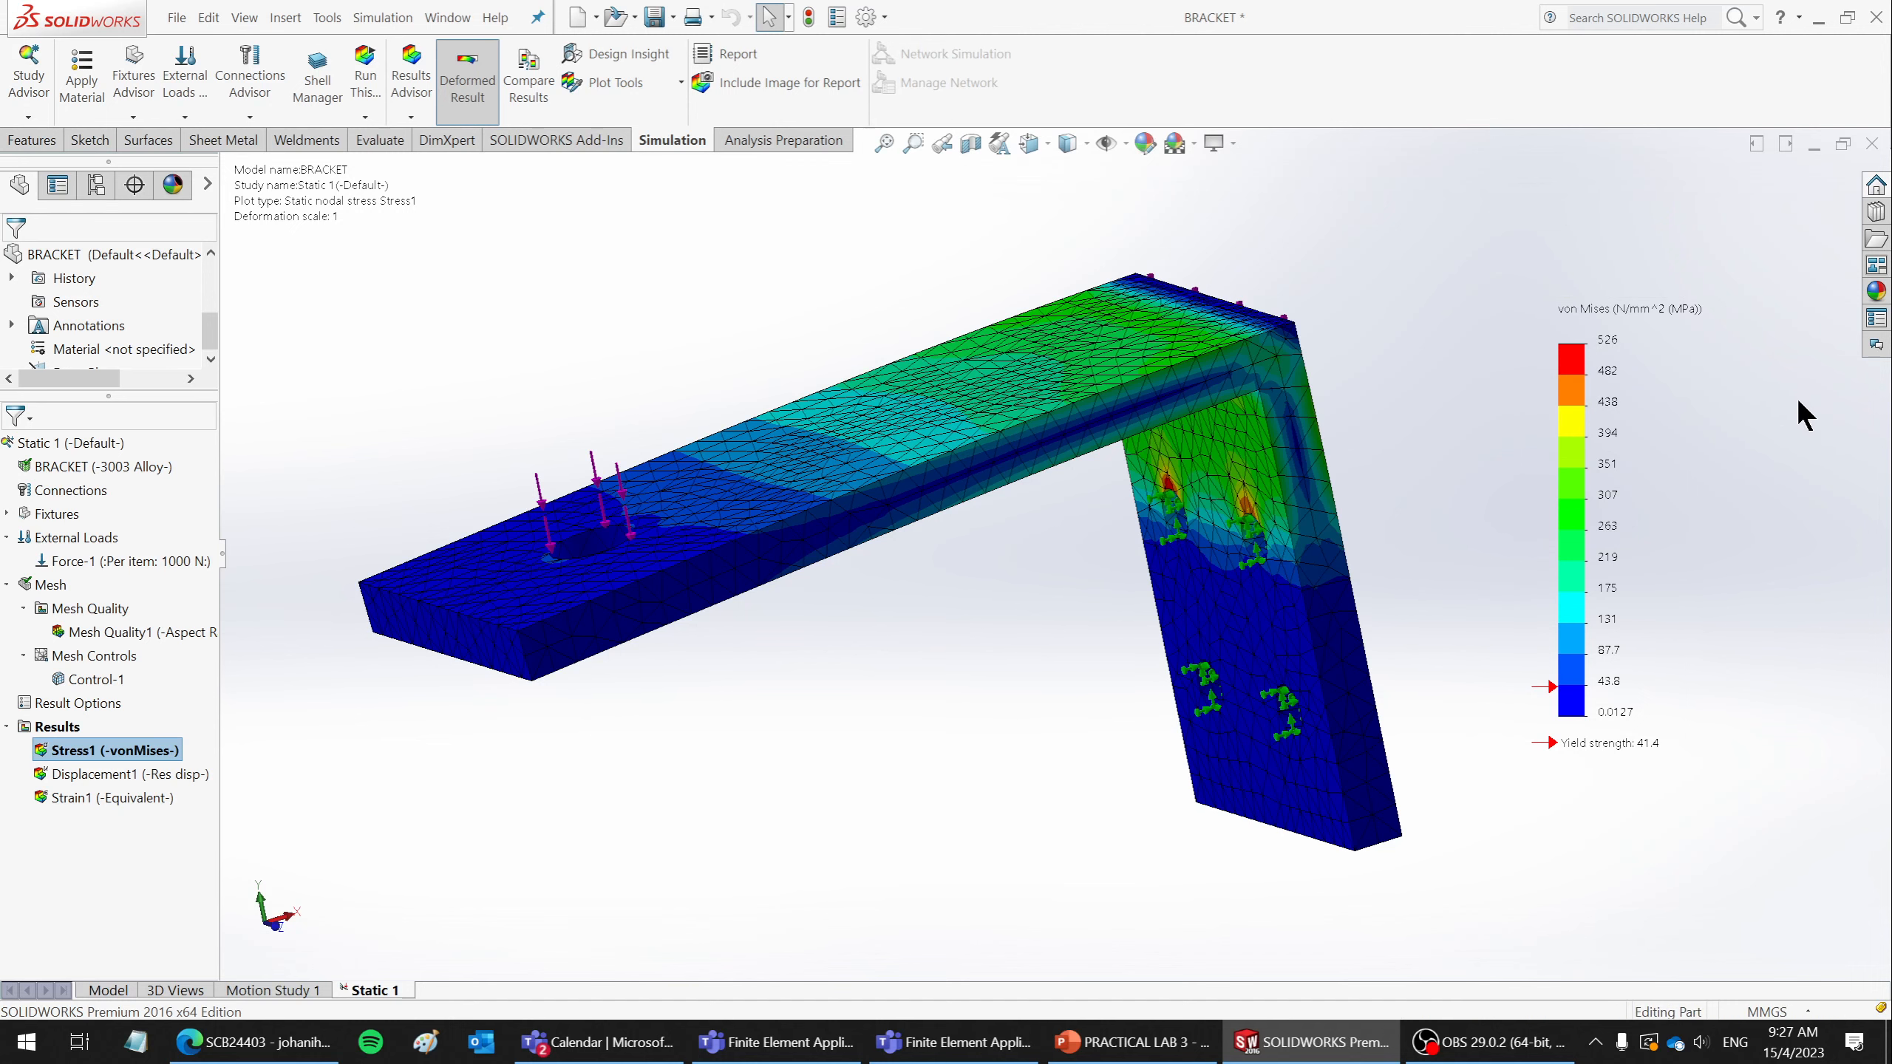
scroll(1773, 366, down, 1)
scroll(1773, 365, up, 2)
scroll(780, 457, up, 1)
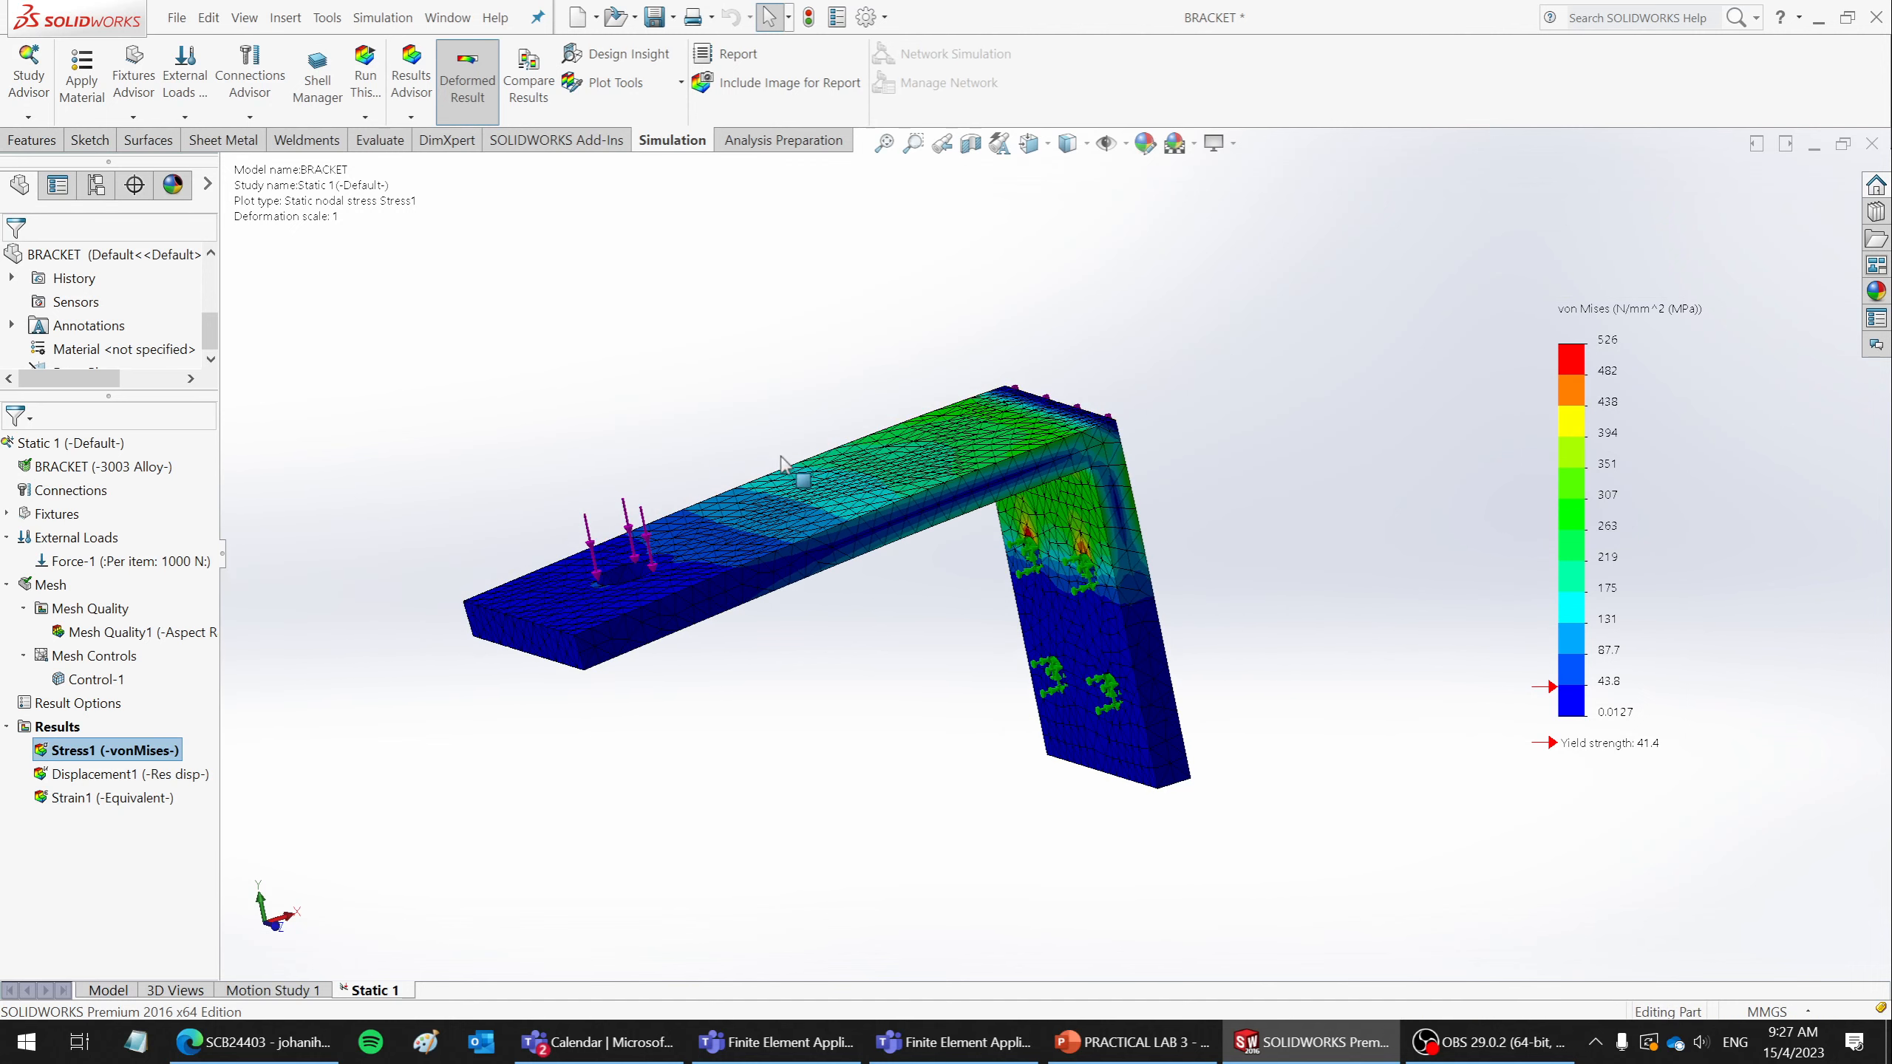
scroll(555, 614, down, 1)
scroll(553, 611, down, 1)
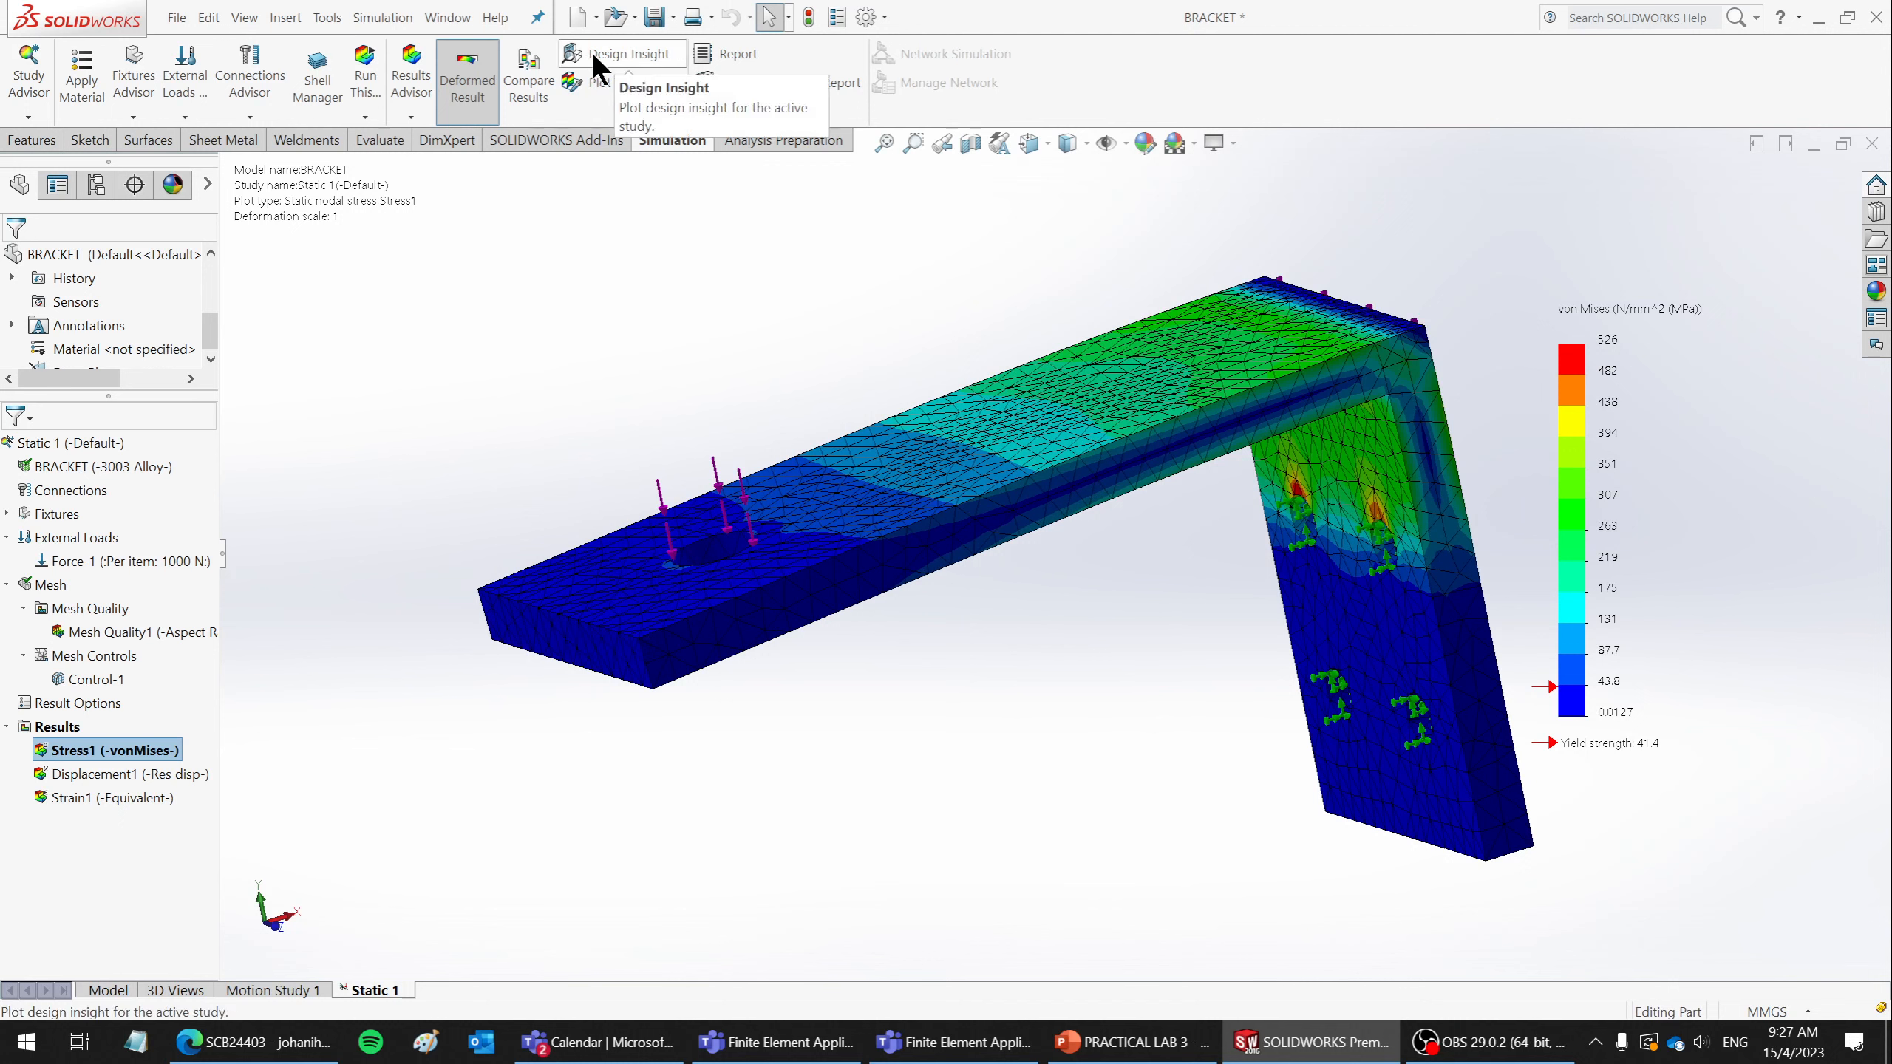
- Open a Design Insight plot for the study and vary its load level to compare the load paths through the bracket
click(618, 53)
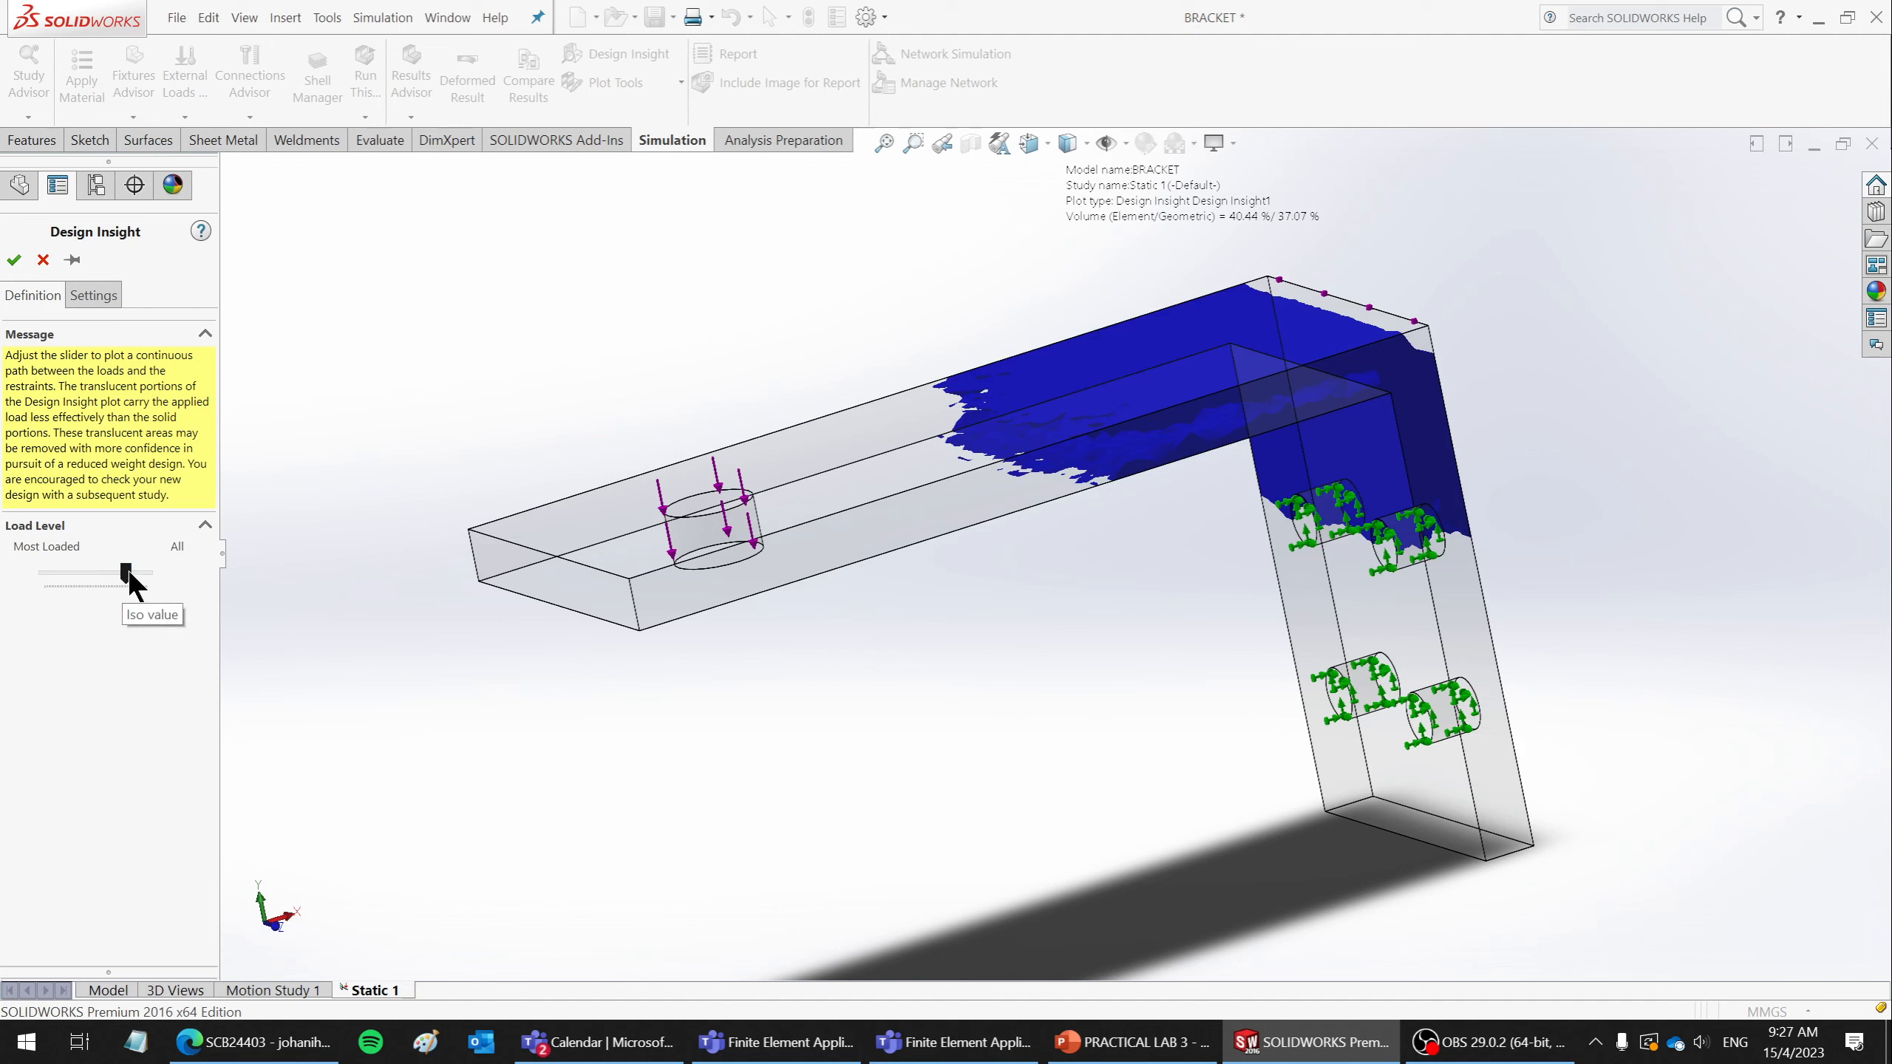
drag(128, 570, 111, 577)
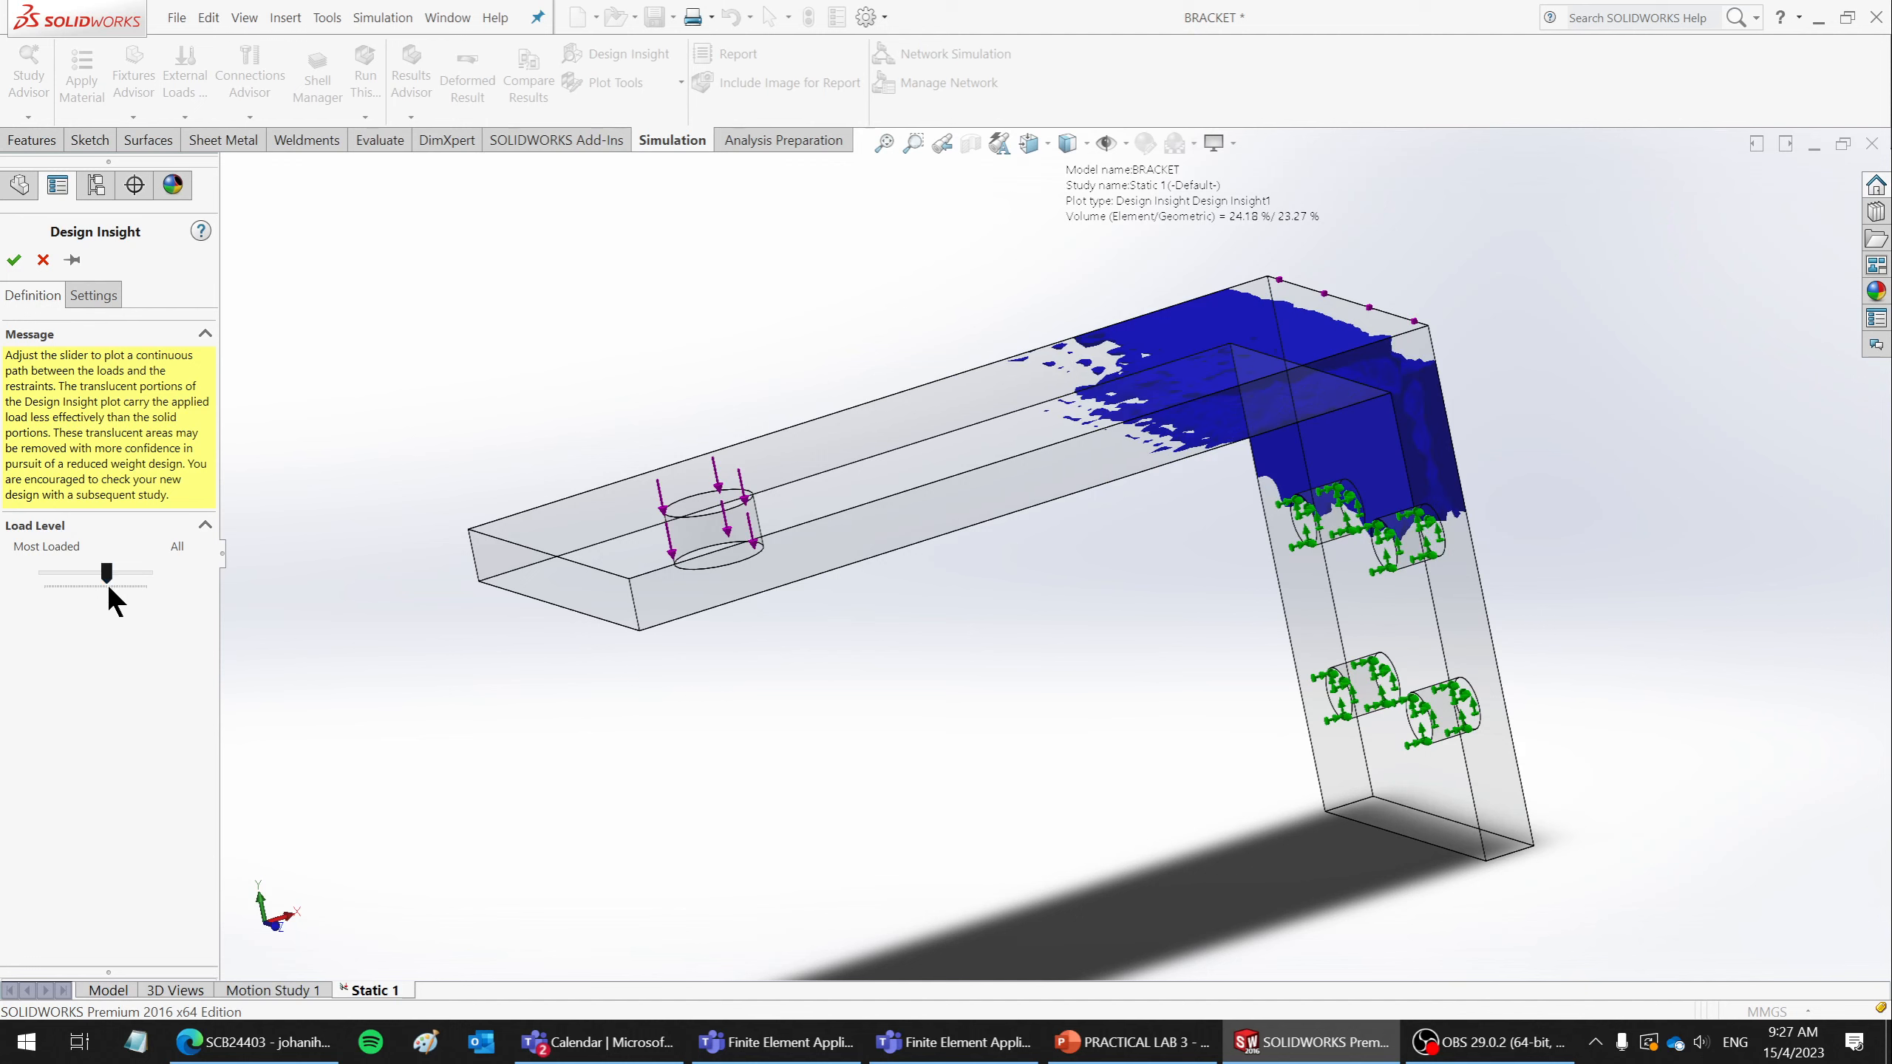
drag(84, 578, 84, 578)
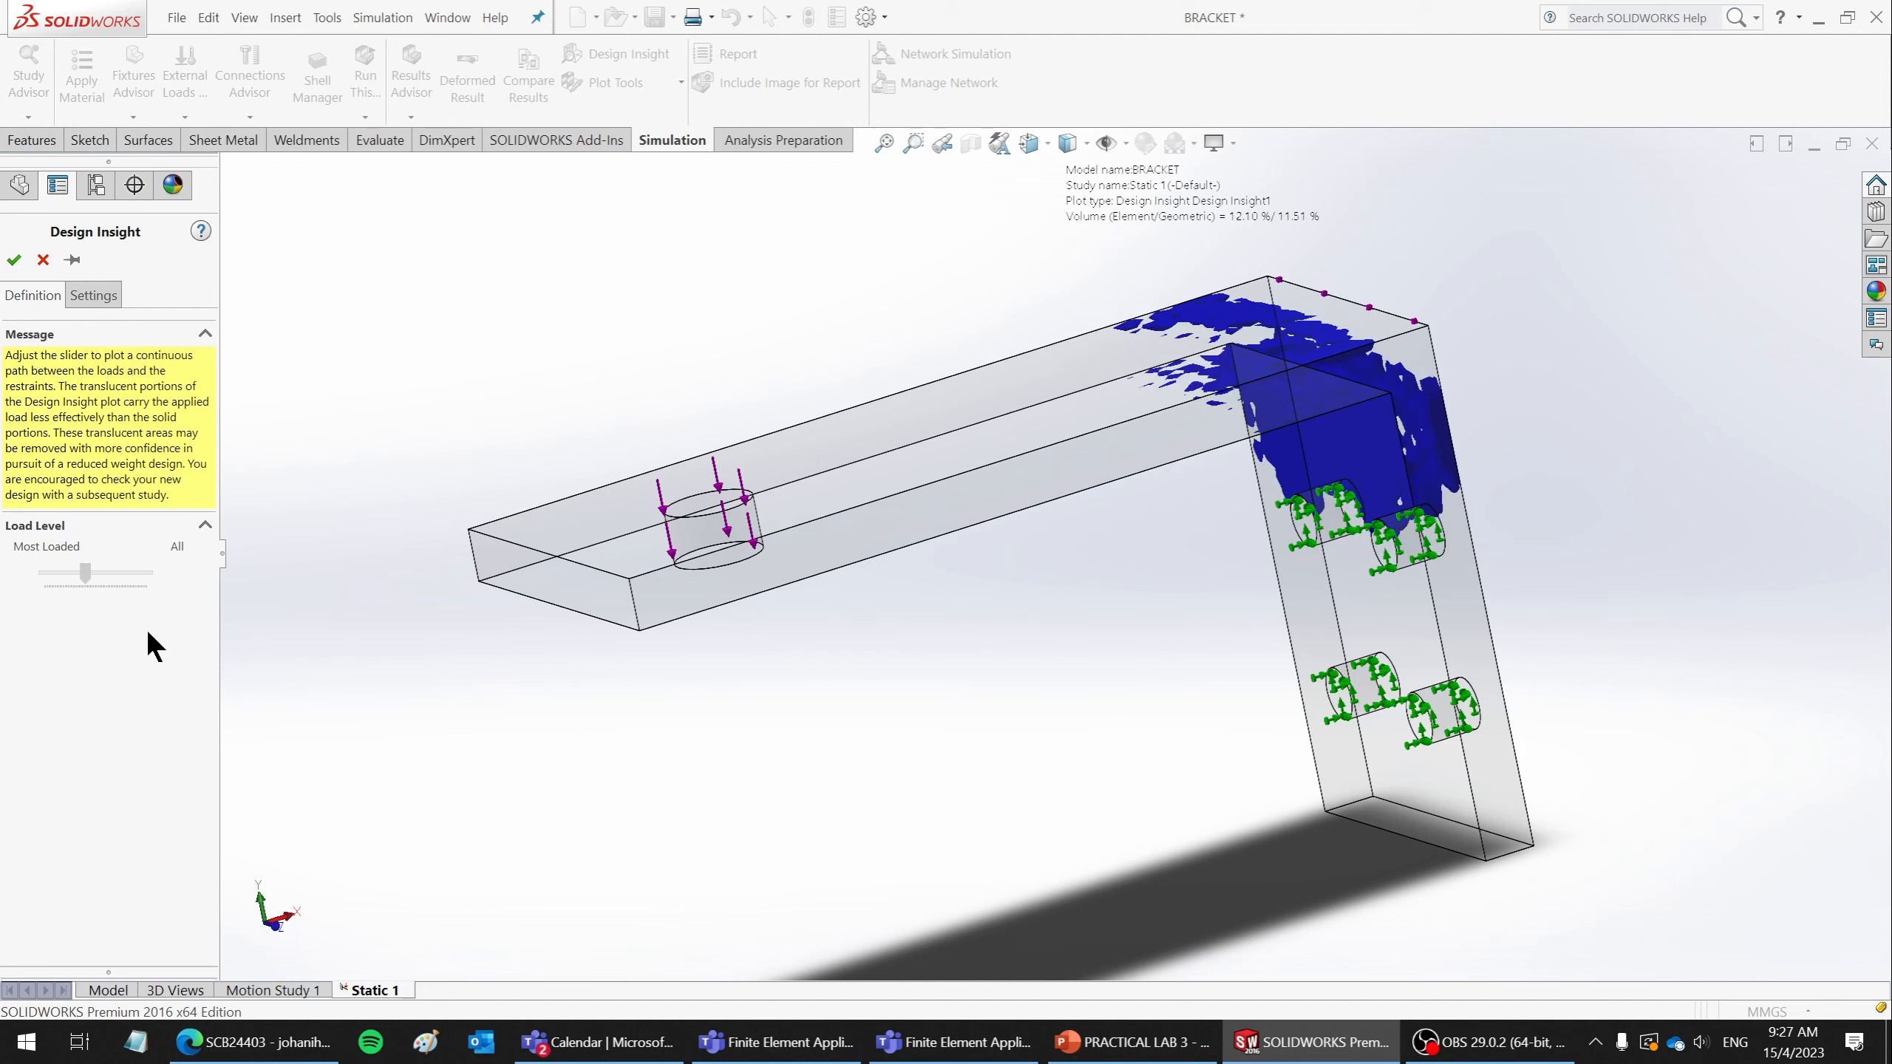
middle_drag(768, 608, 992, 564)
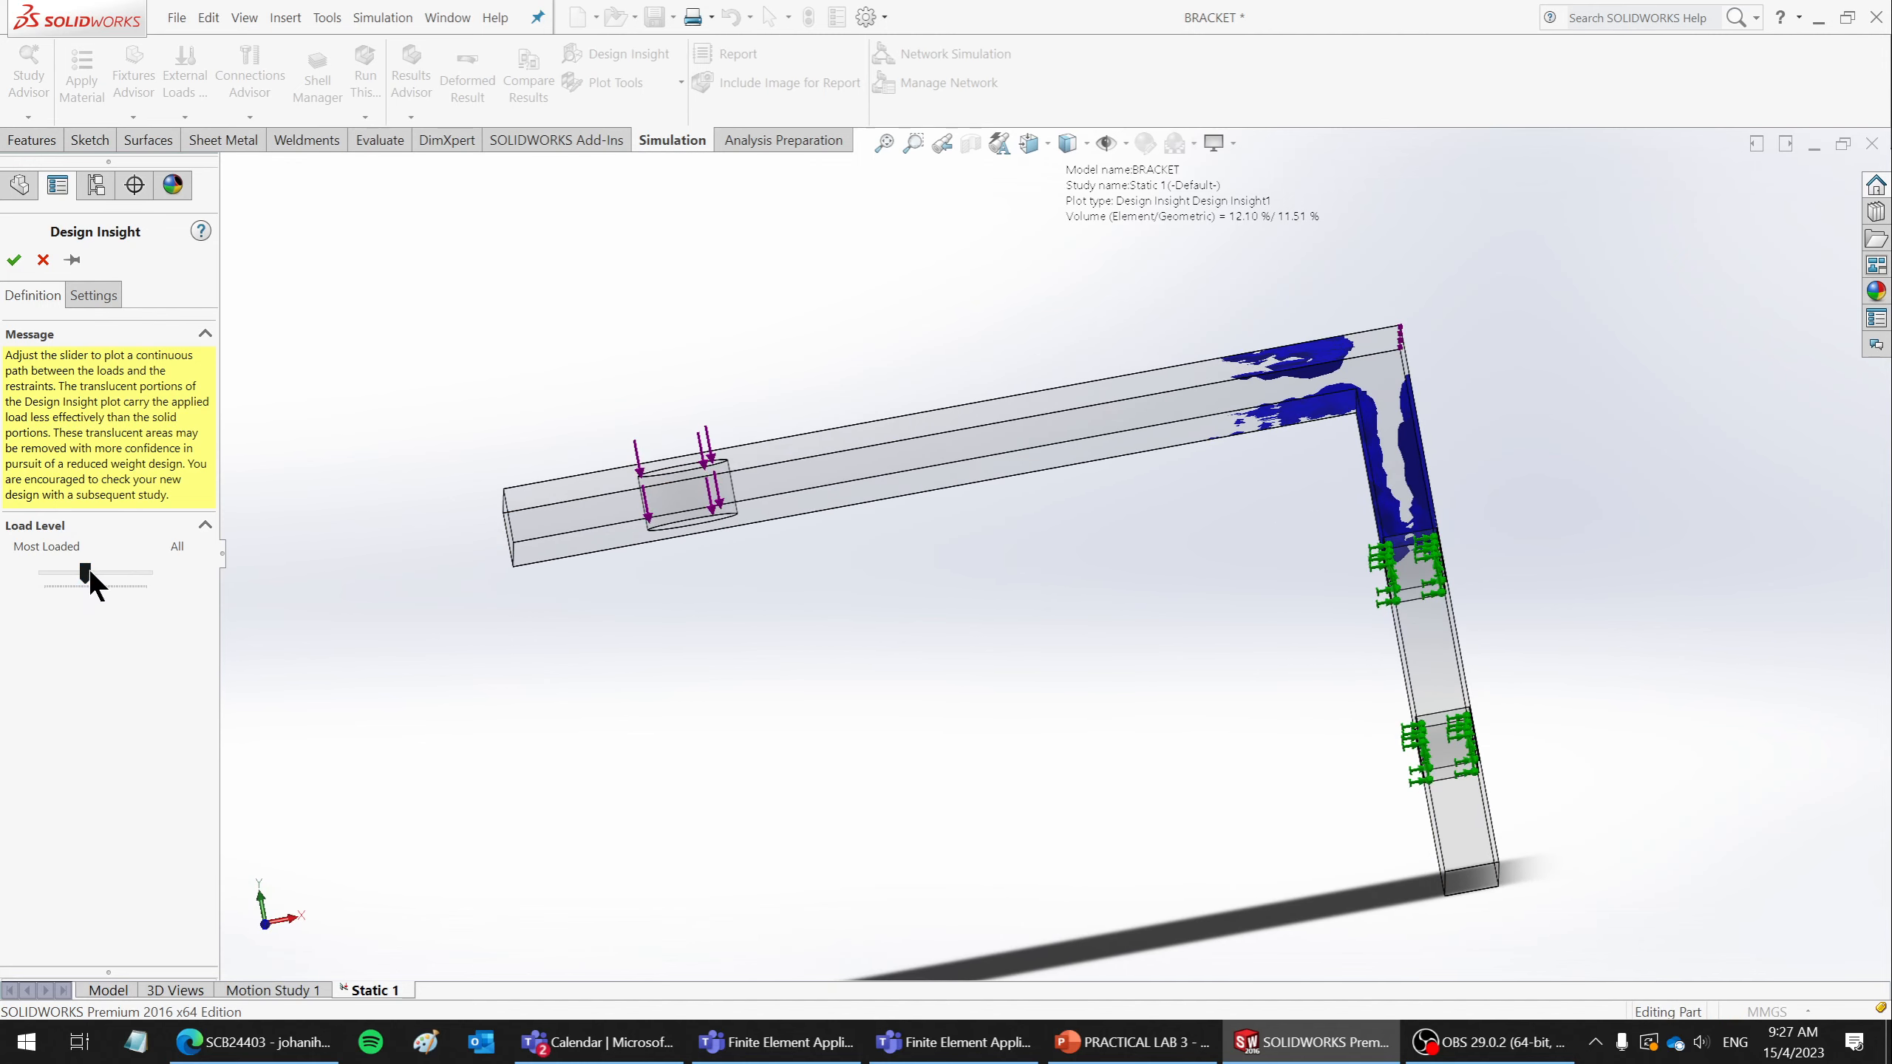
click(113, 575)
click(113, 575)
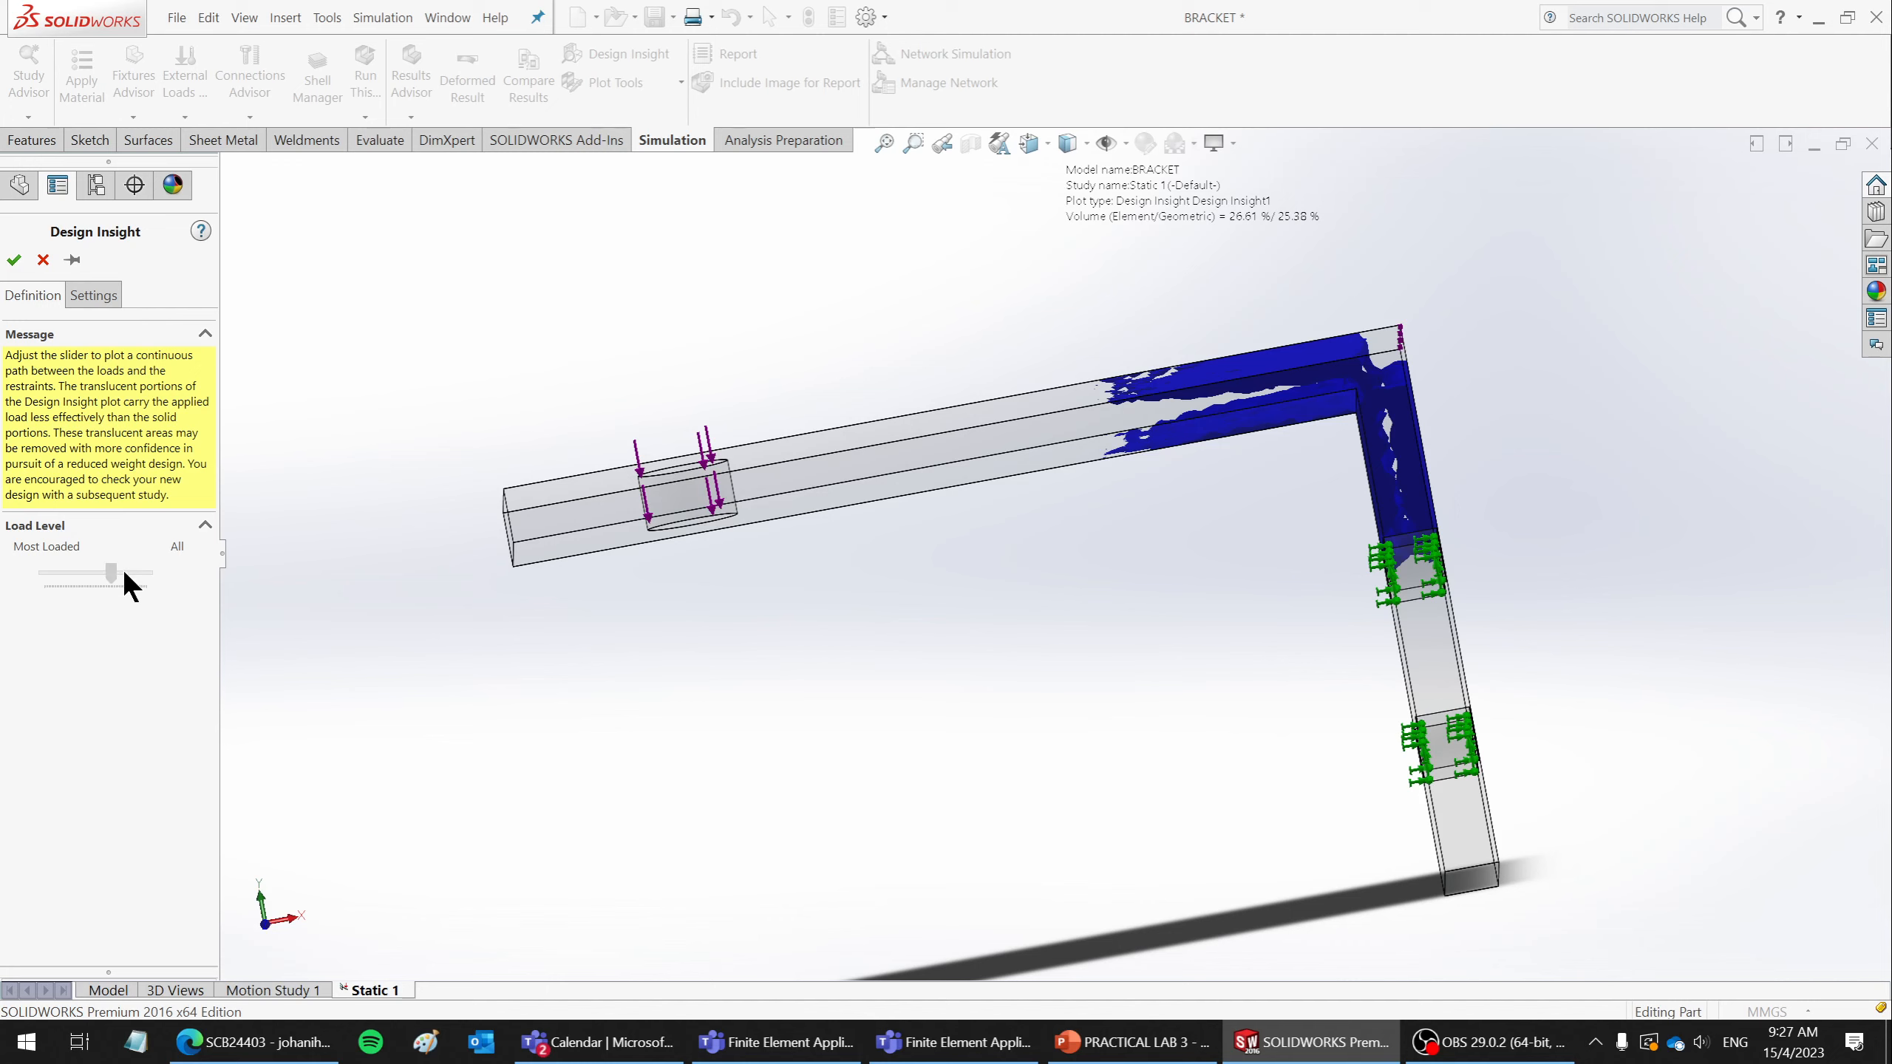
click(124, 574)
click(125, 574)
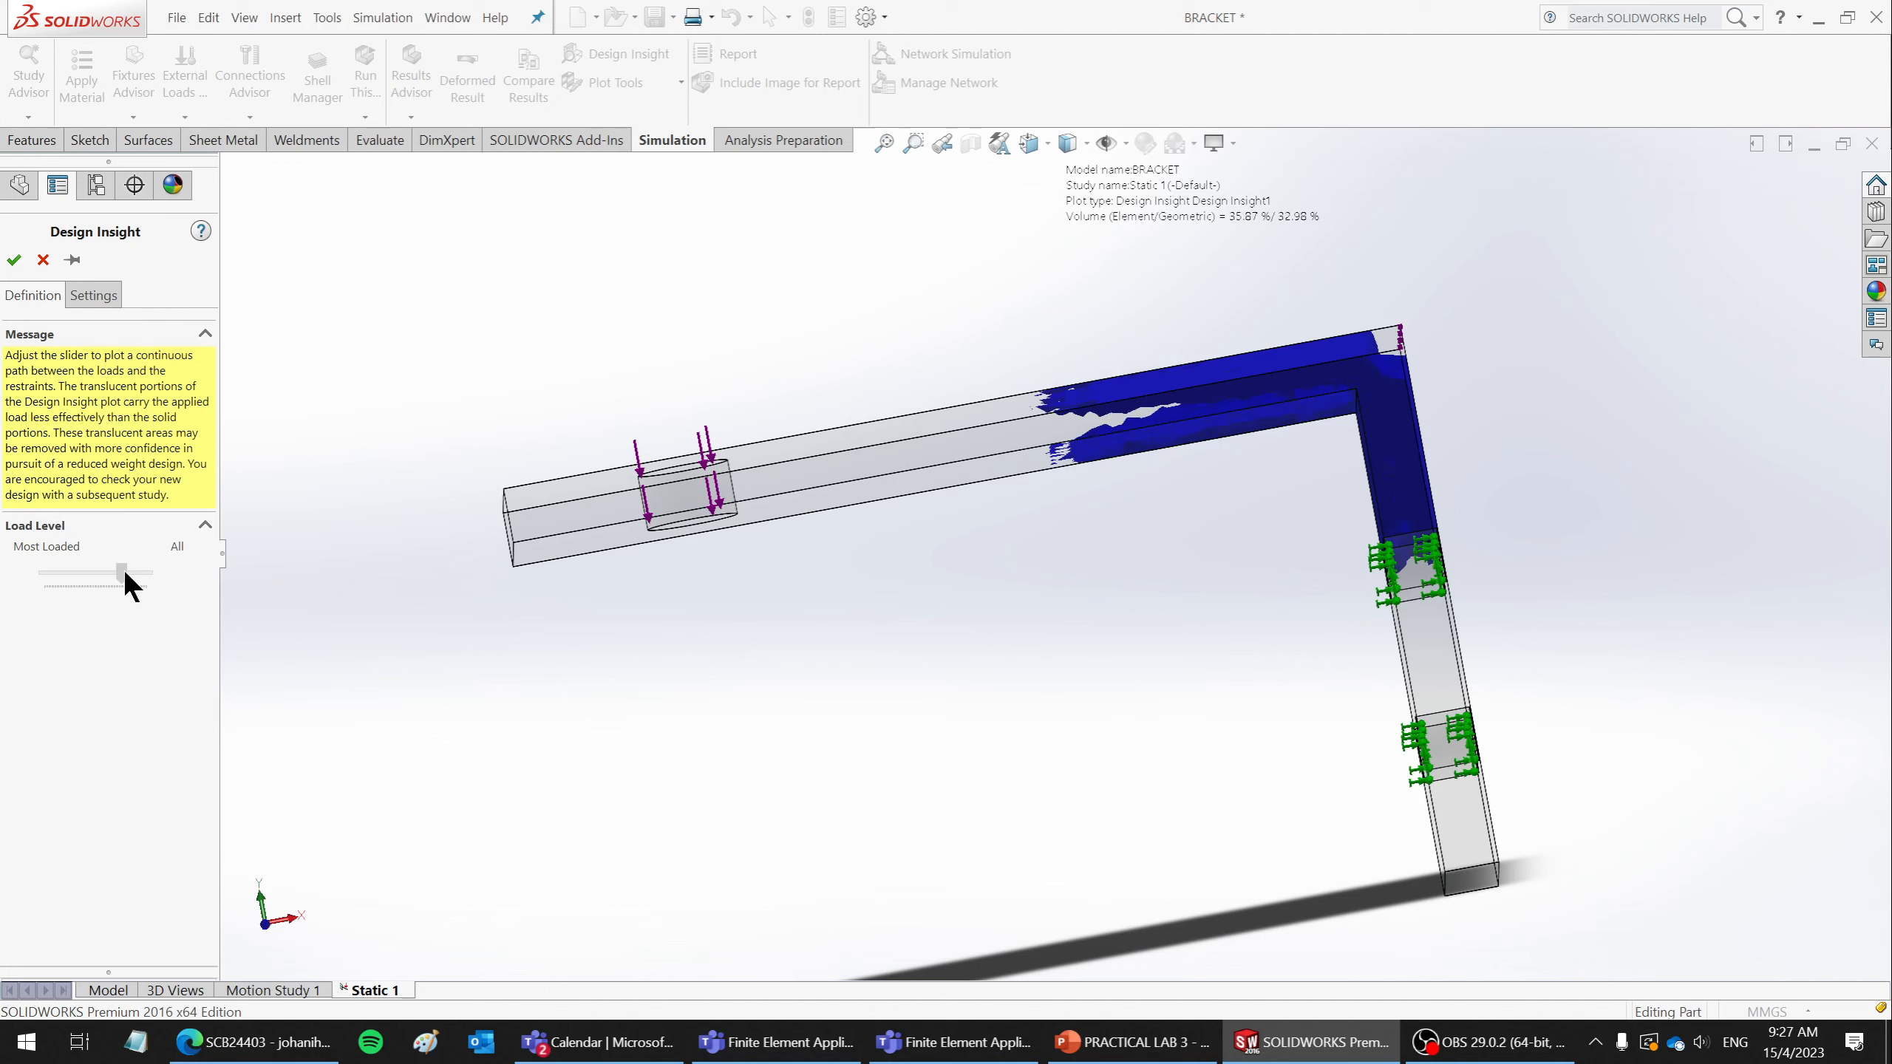
- Examine the Design Insight load path around the bracket's corner, including from the front, and close the plot without keeping it
mouse_move(1267, 480)
middle_down()
mouse_move(1284, 580)
mouse_move(1276, 453)
mouse_move(1298, 491)
mouse_move(1287, 514)
mouse_move(1261, 507)
middle_up()
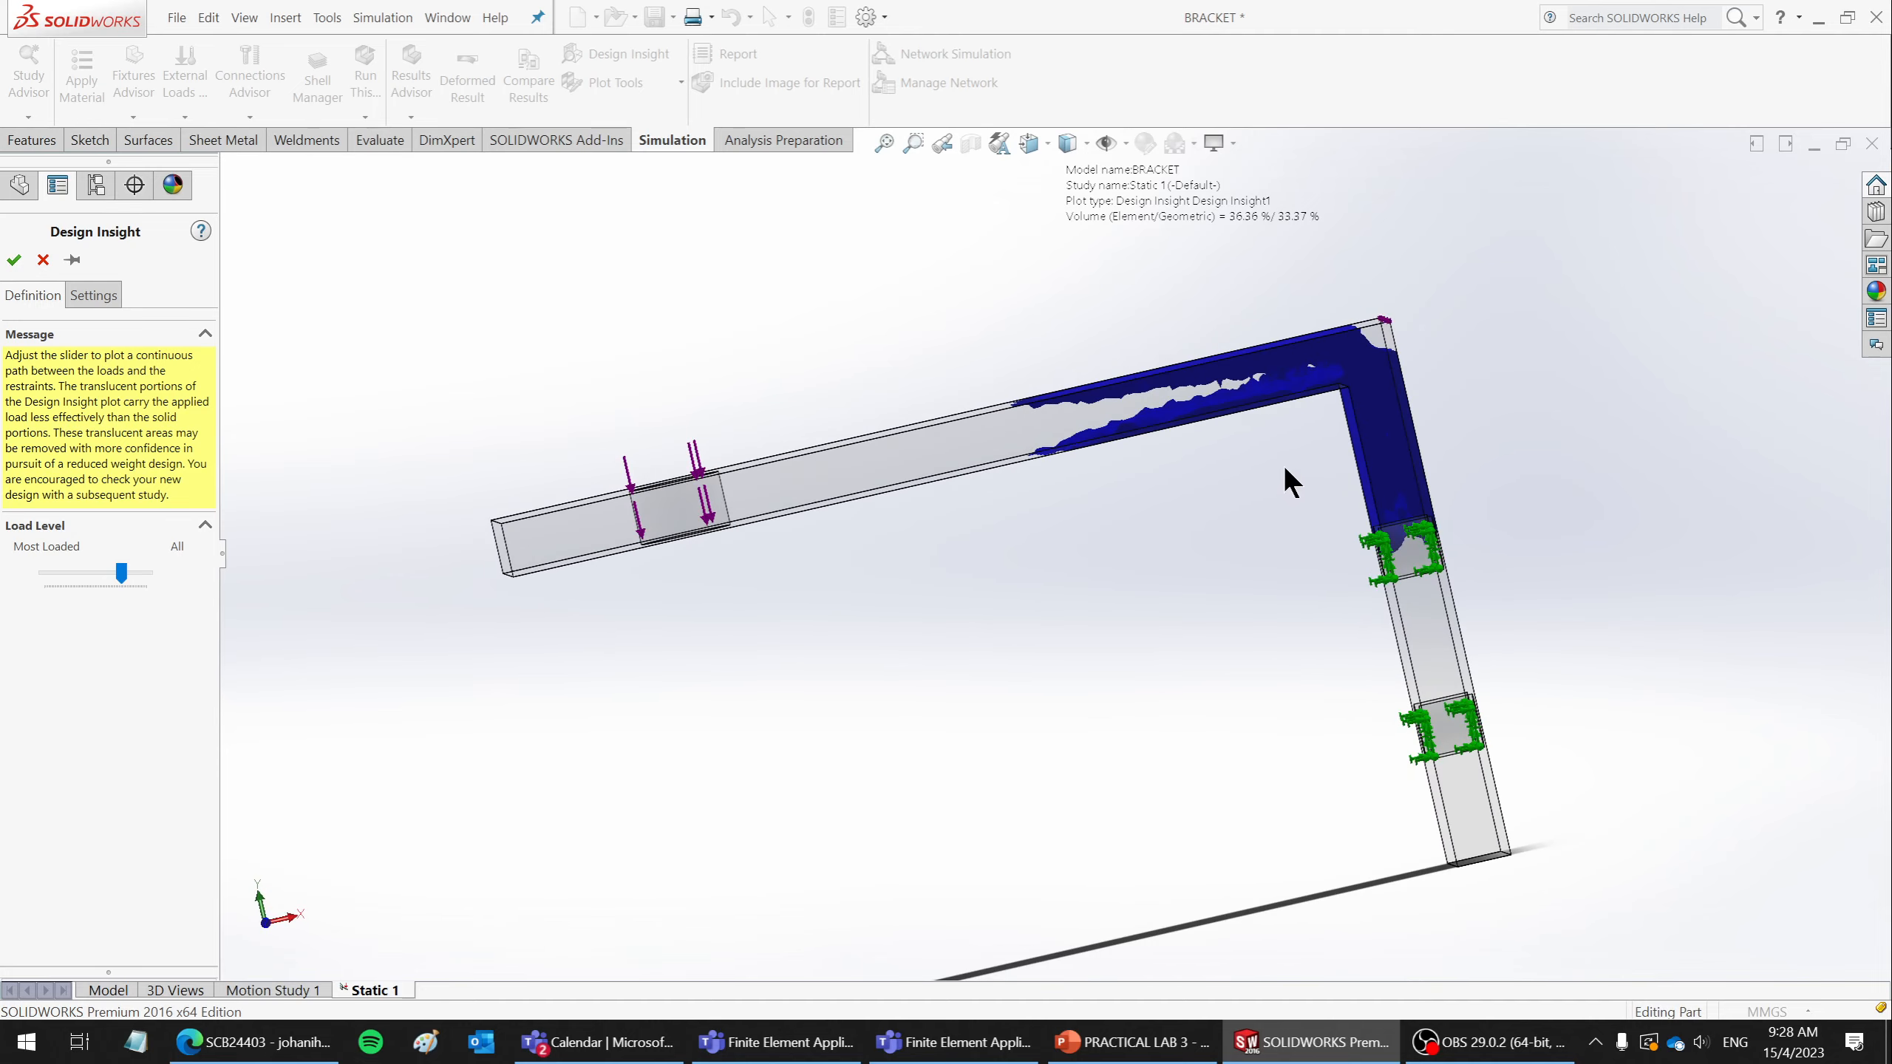
scroll(1304, 454, down, 3)
scroll(1267, 507, up, 5)
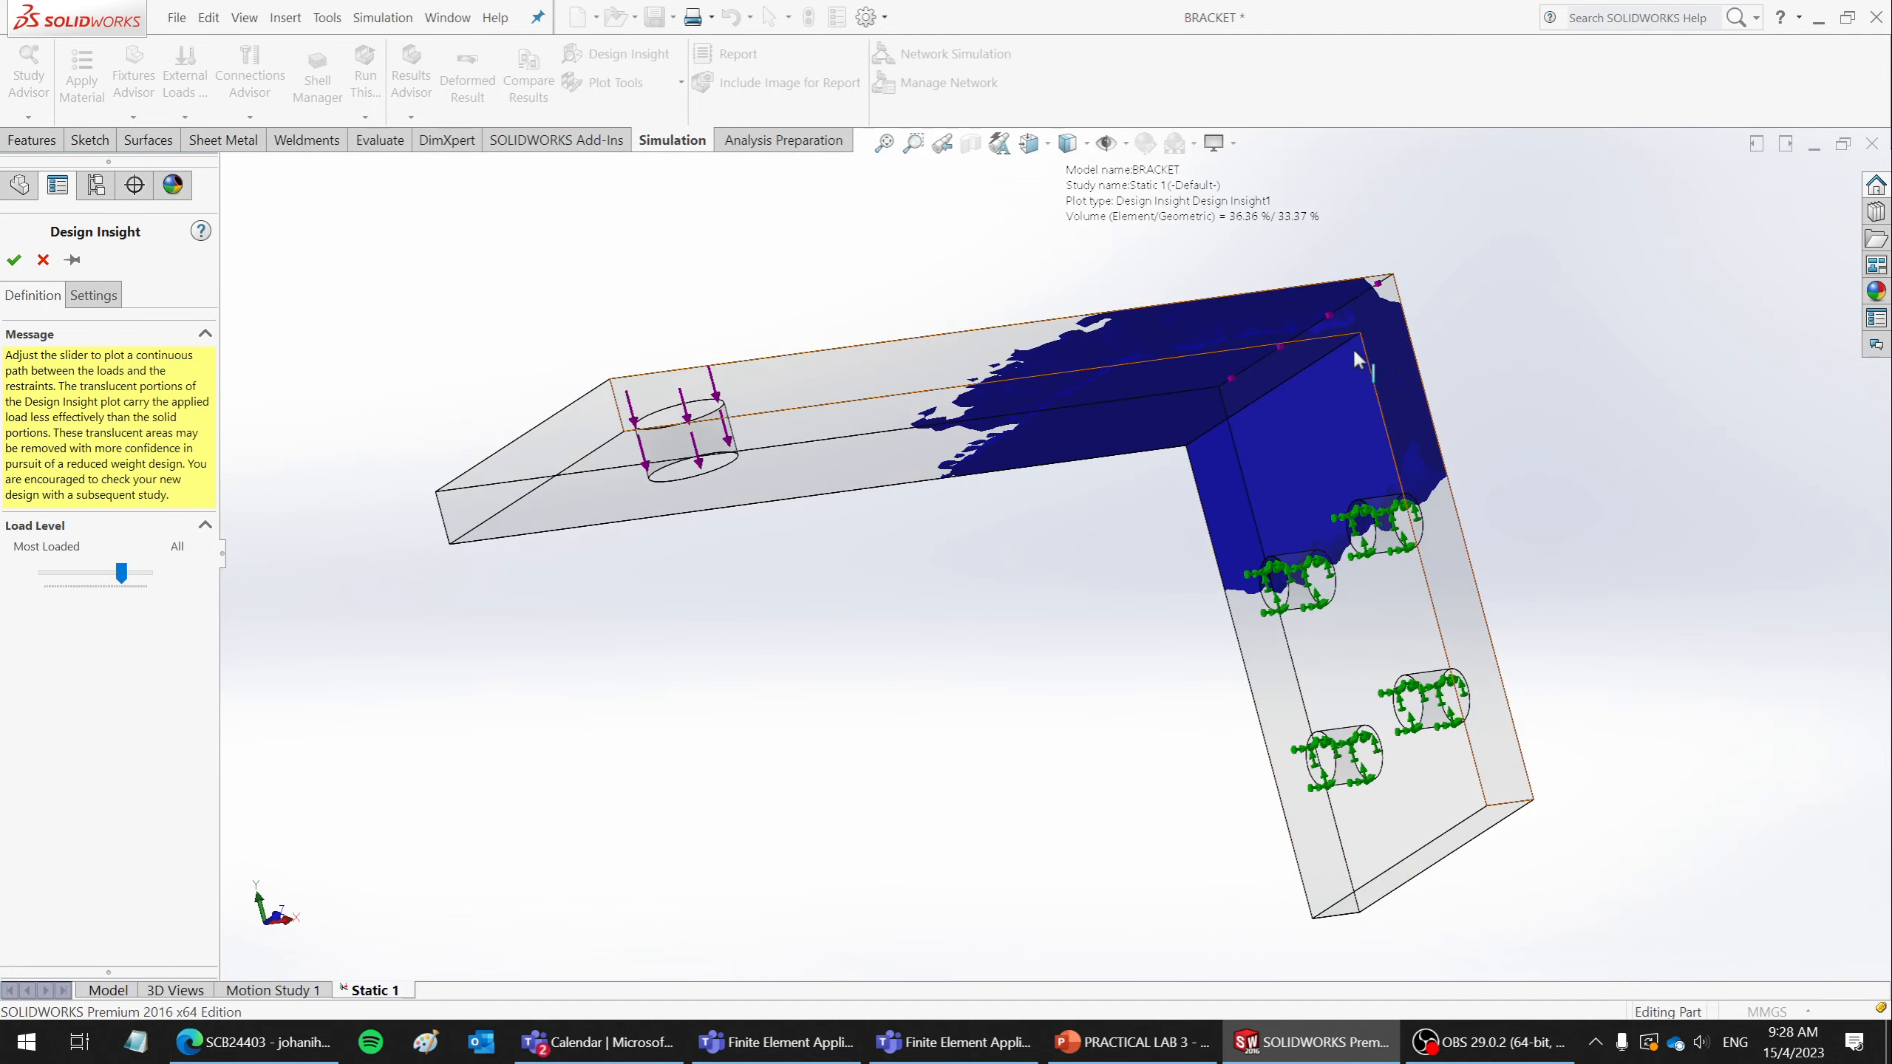
middle_drag(1319, 366, 1073, 429)
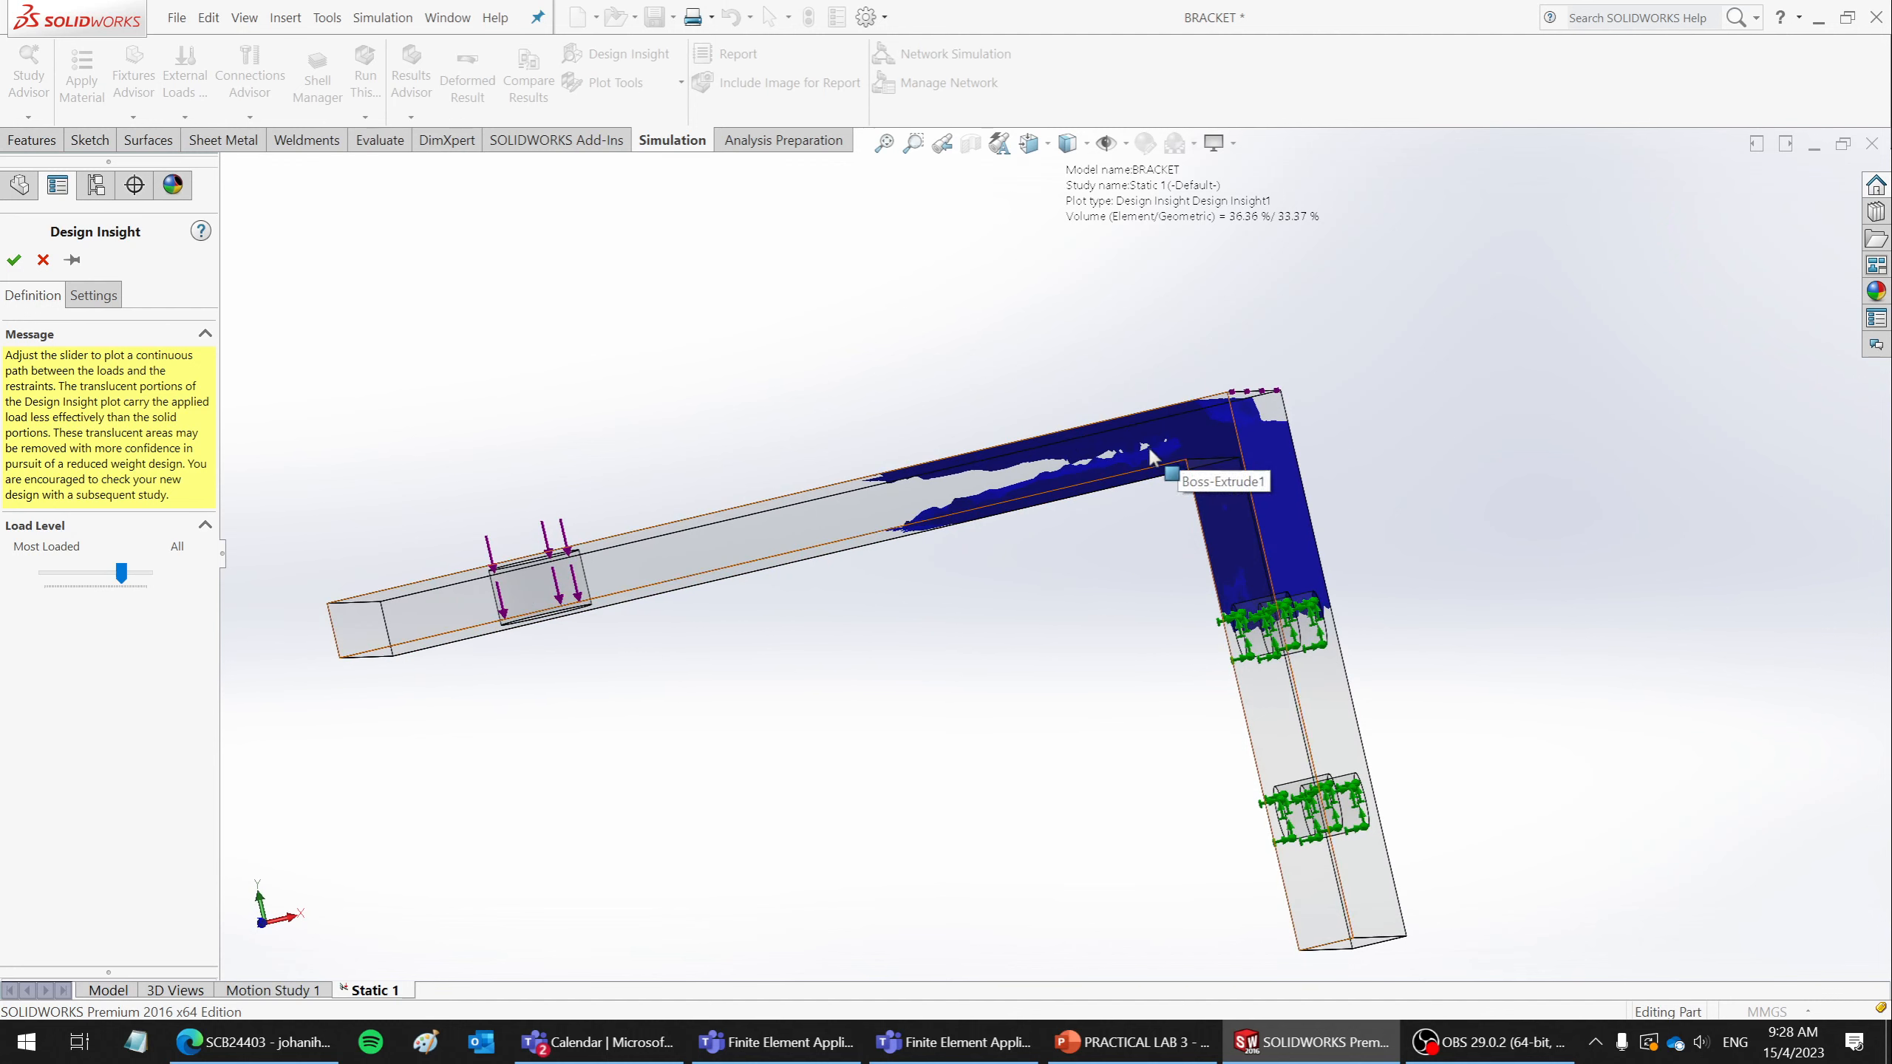
middle_drag(1128, 507, 1157, 528)
scroll(1153, 522, down, 5)
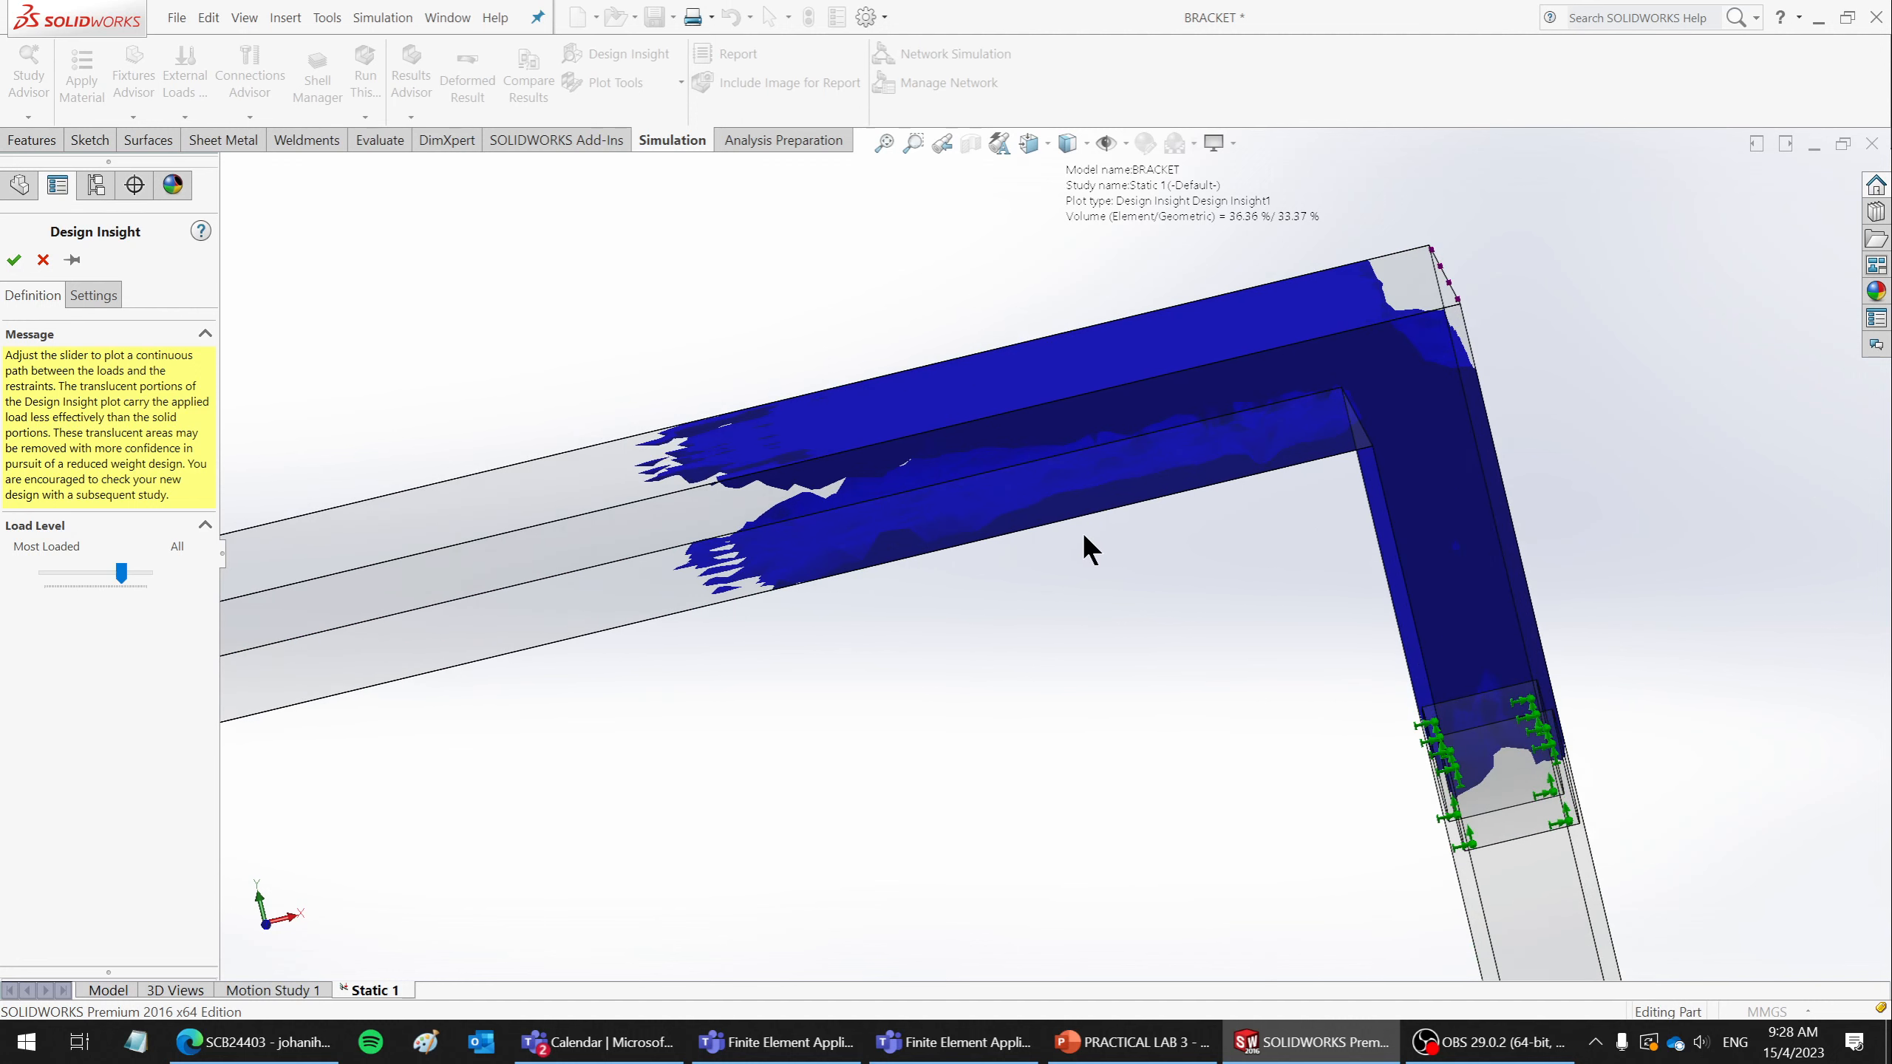
key(ctrl+1)
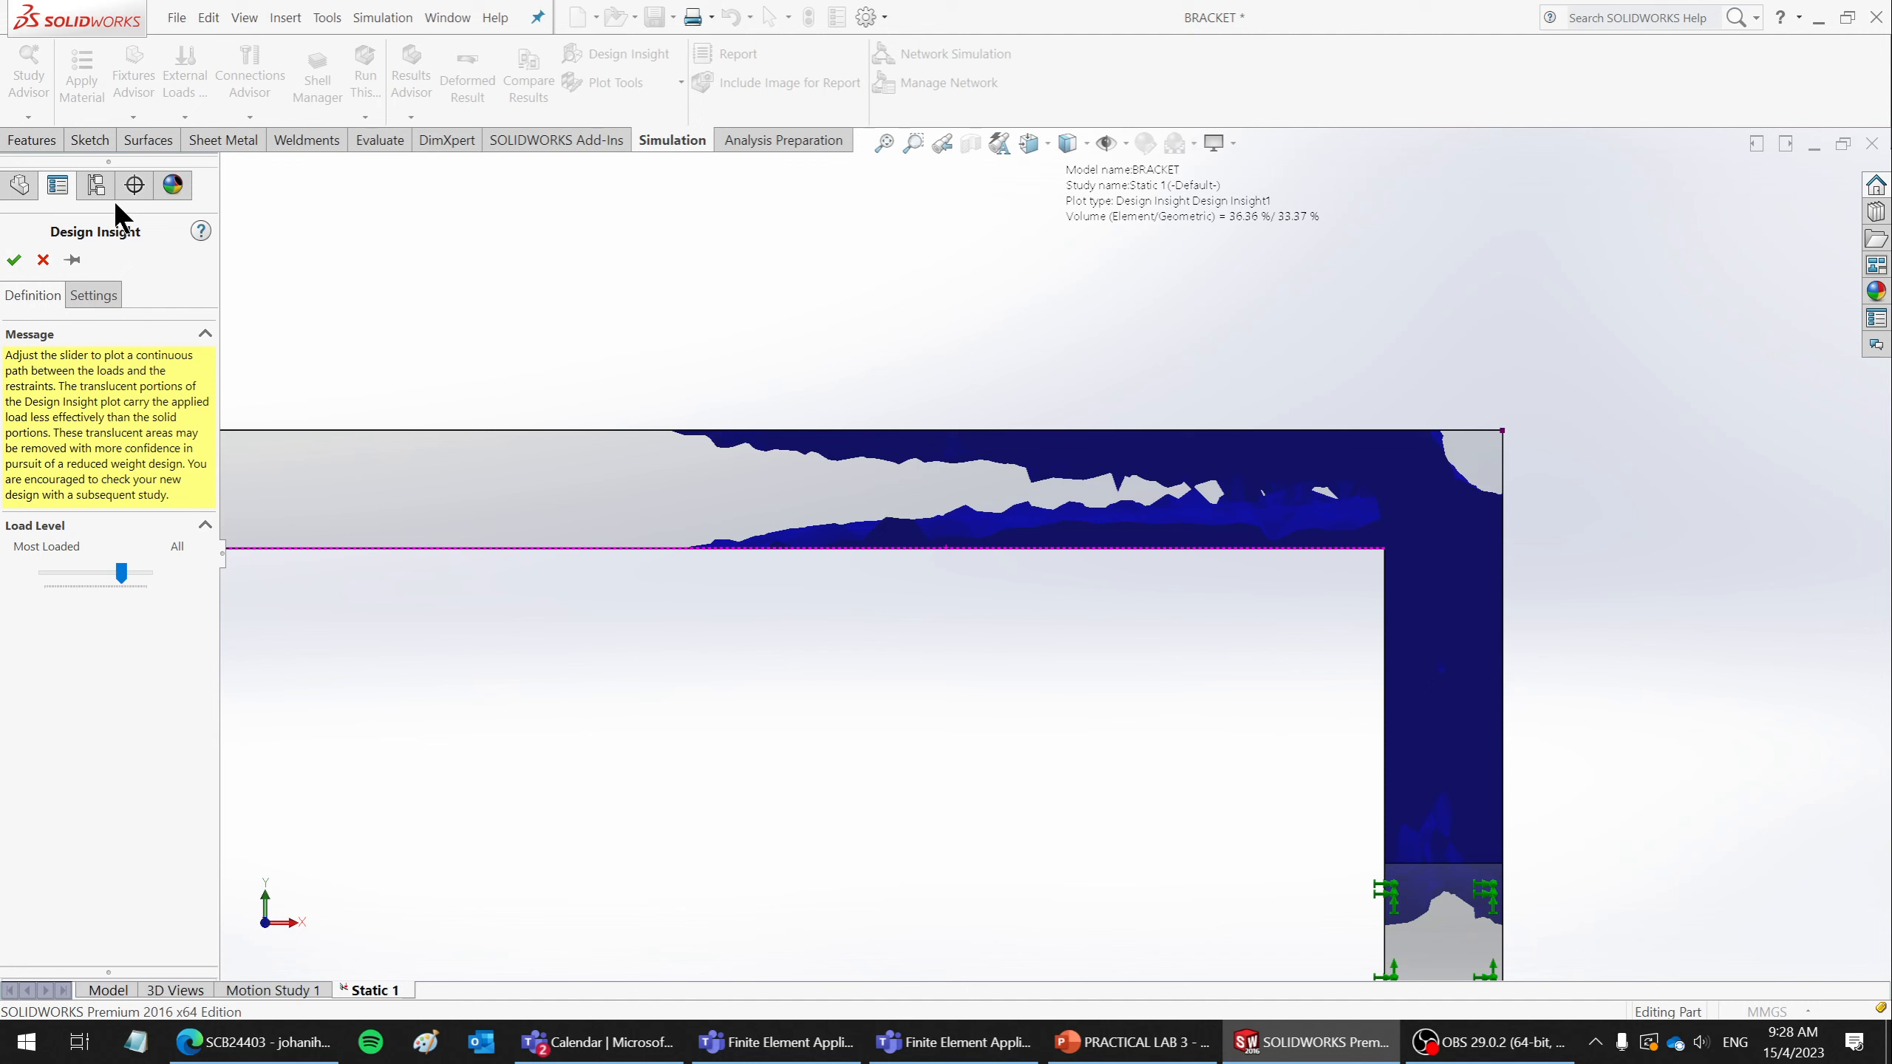
click(42, 261)
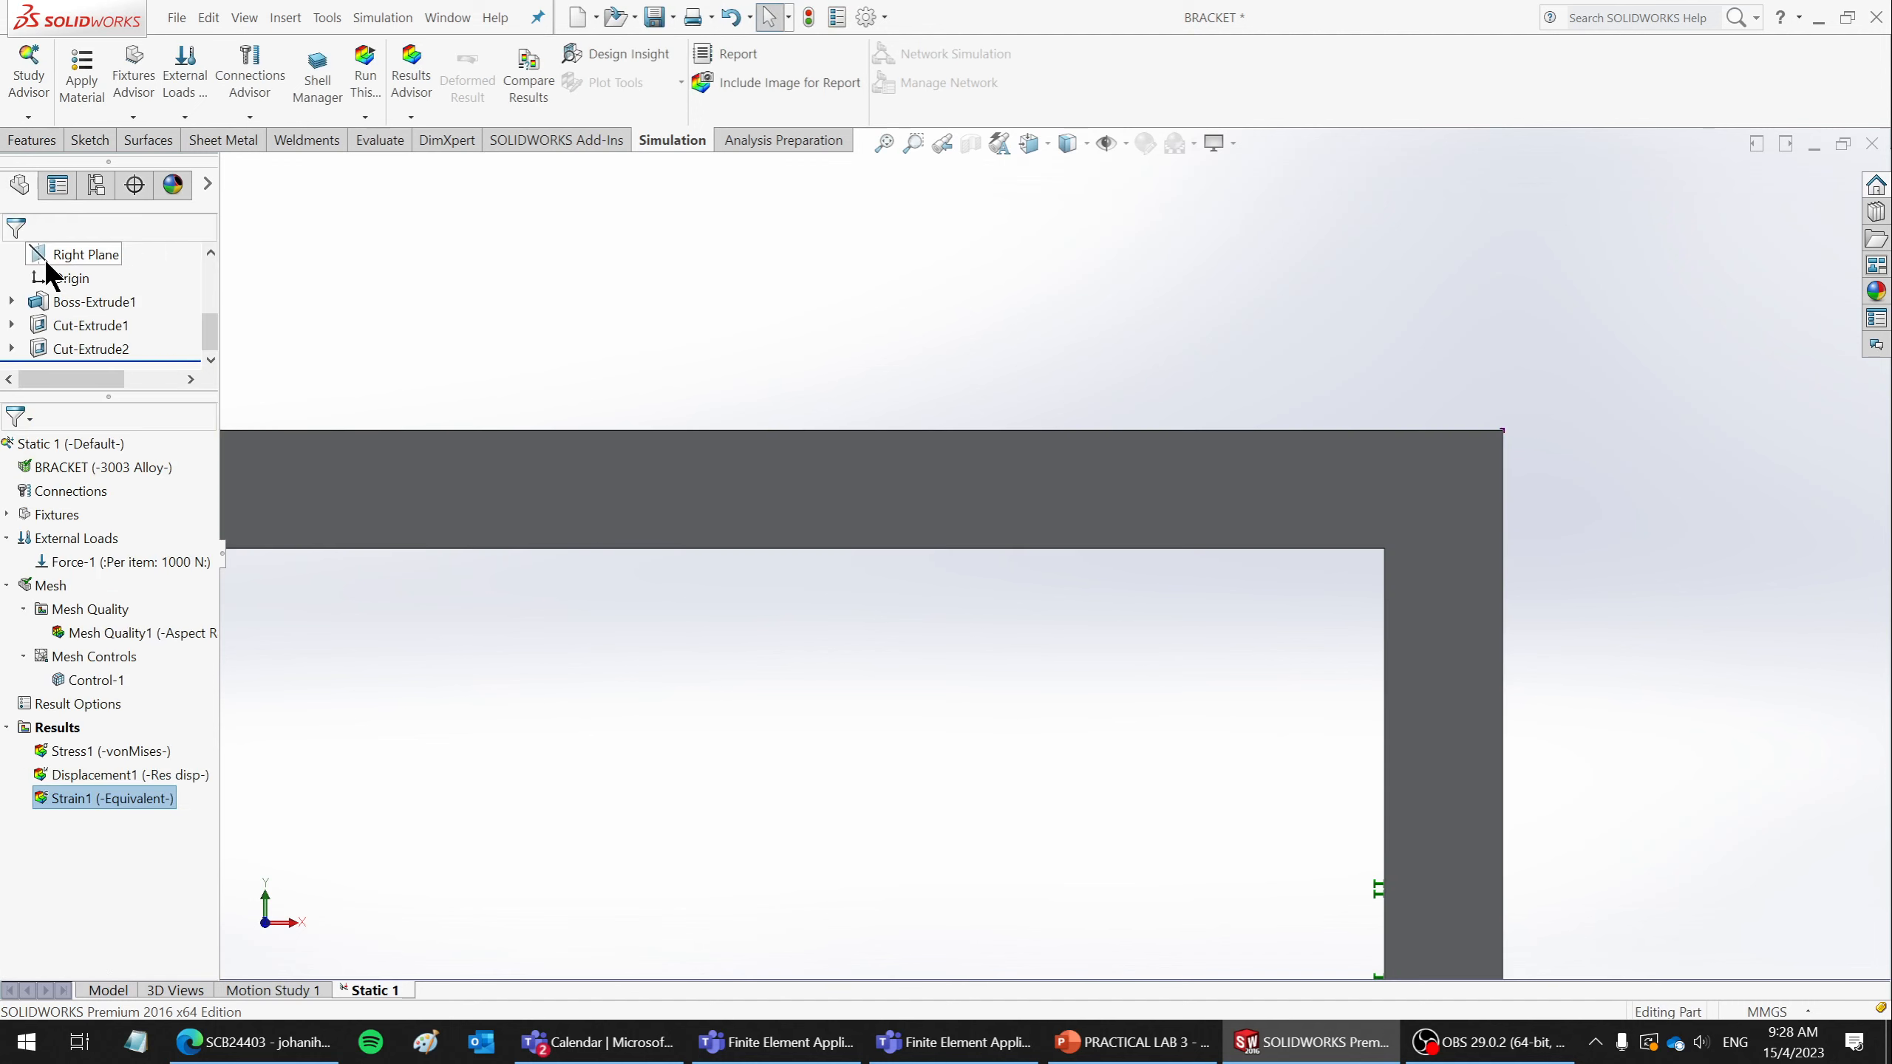
- Show the Stress1 von Mises plot again and examine the stress distribution over the whole bracket
scroll(1061, 529, up, 5)
middle_drag(1062, 529, 1119, 589)
right_click(109, 748)
key(Escape)
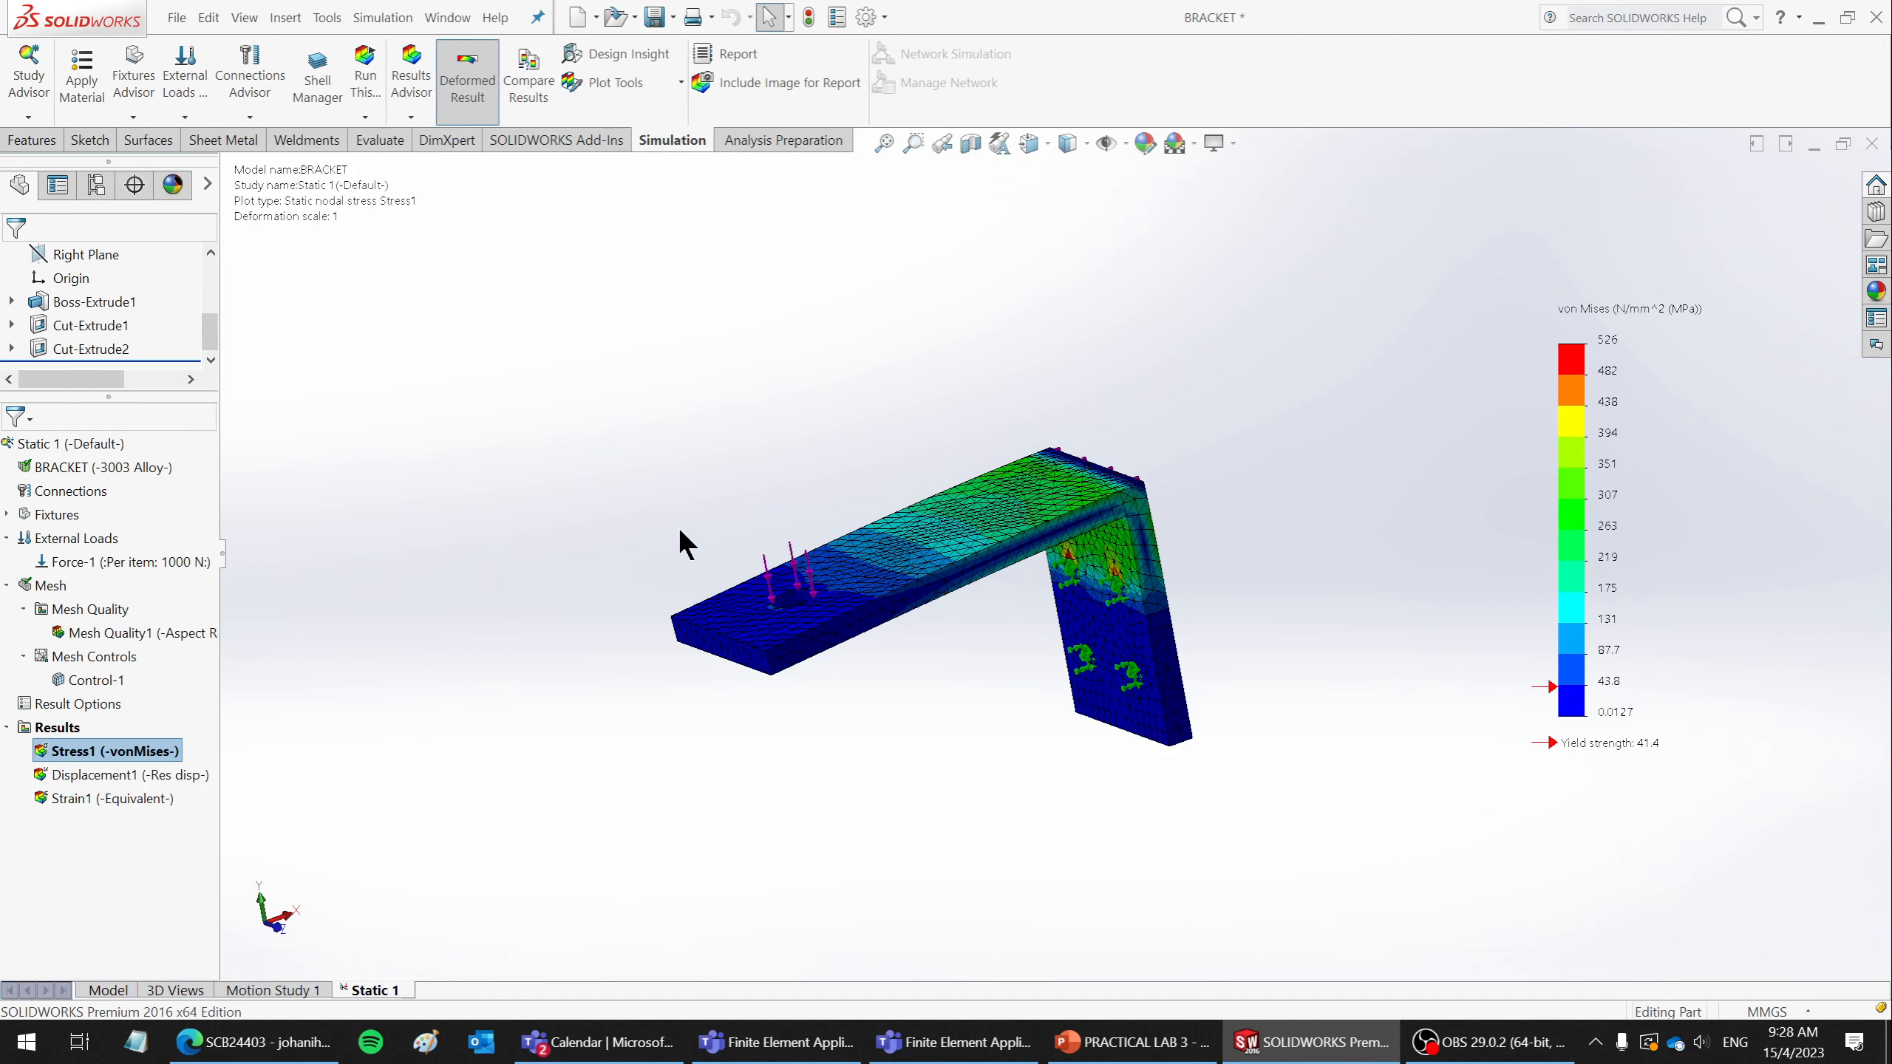
scroll(876, 540, down, 3)
scroll(1214, 720, up, 2)
scroll(1345, 810, down, 3)
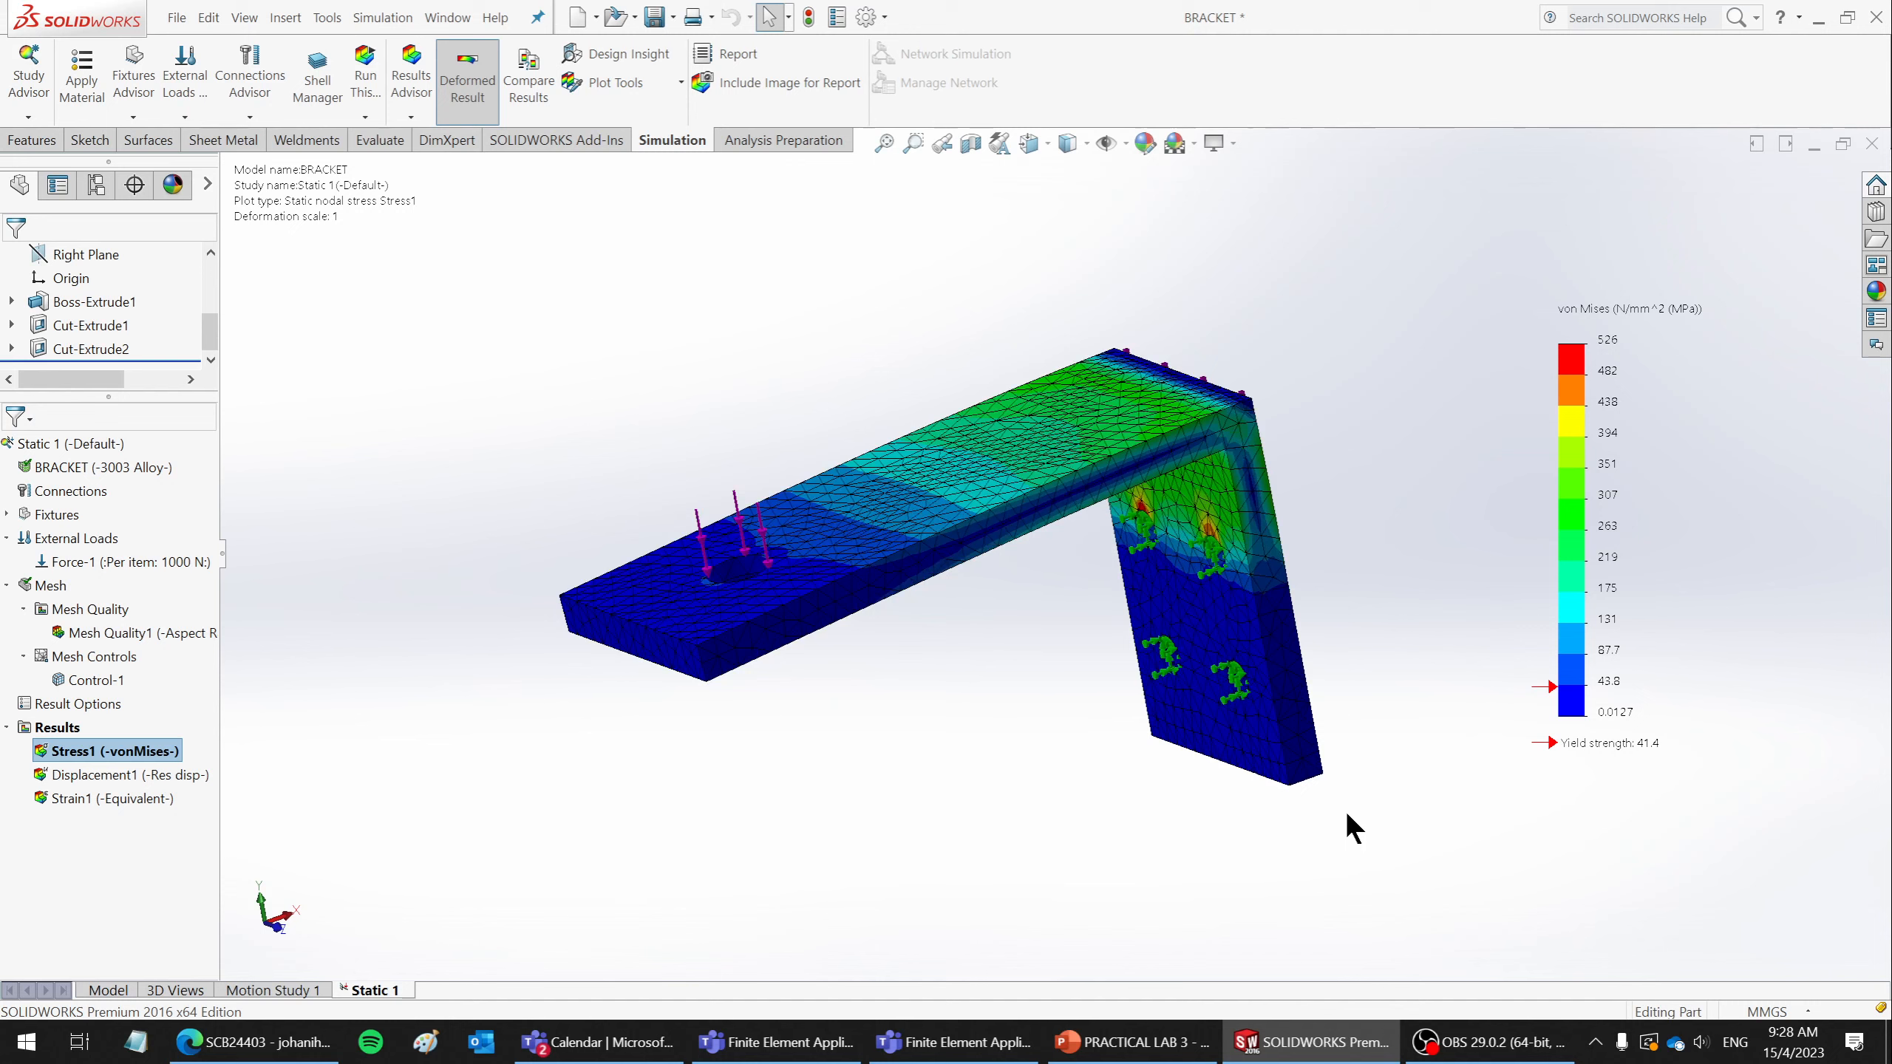
scroll(554, 360, down, 2)
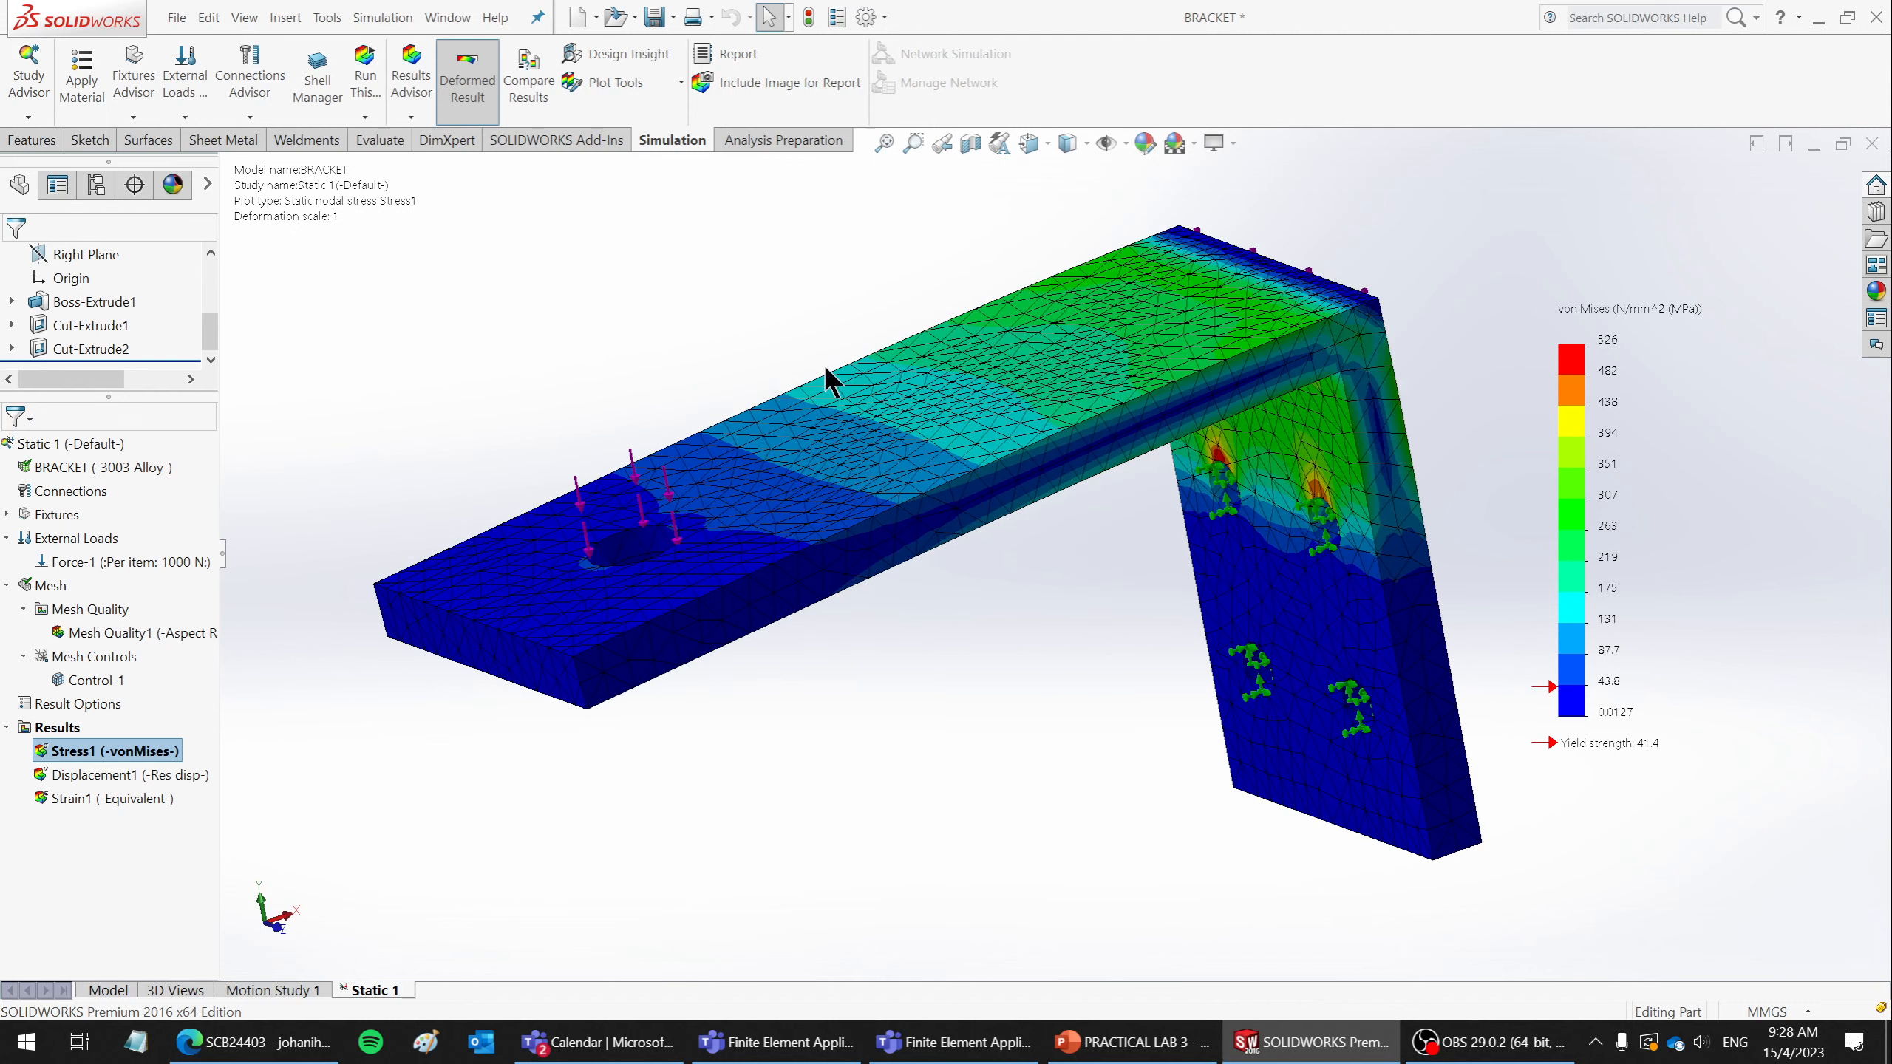
- Set the maximum value of the von Mises stress legend to 300 MPa and check the recoloured bracket
double_click(1609, 342)
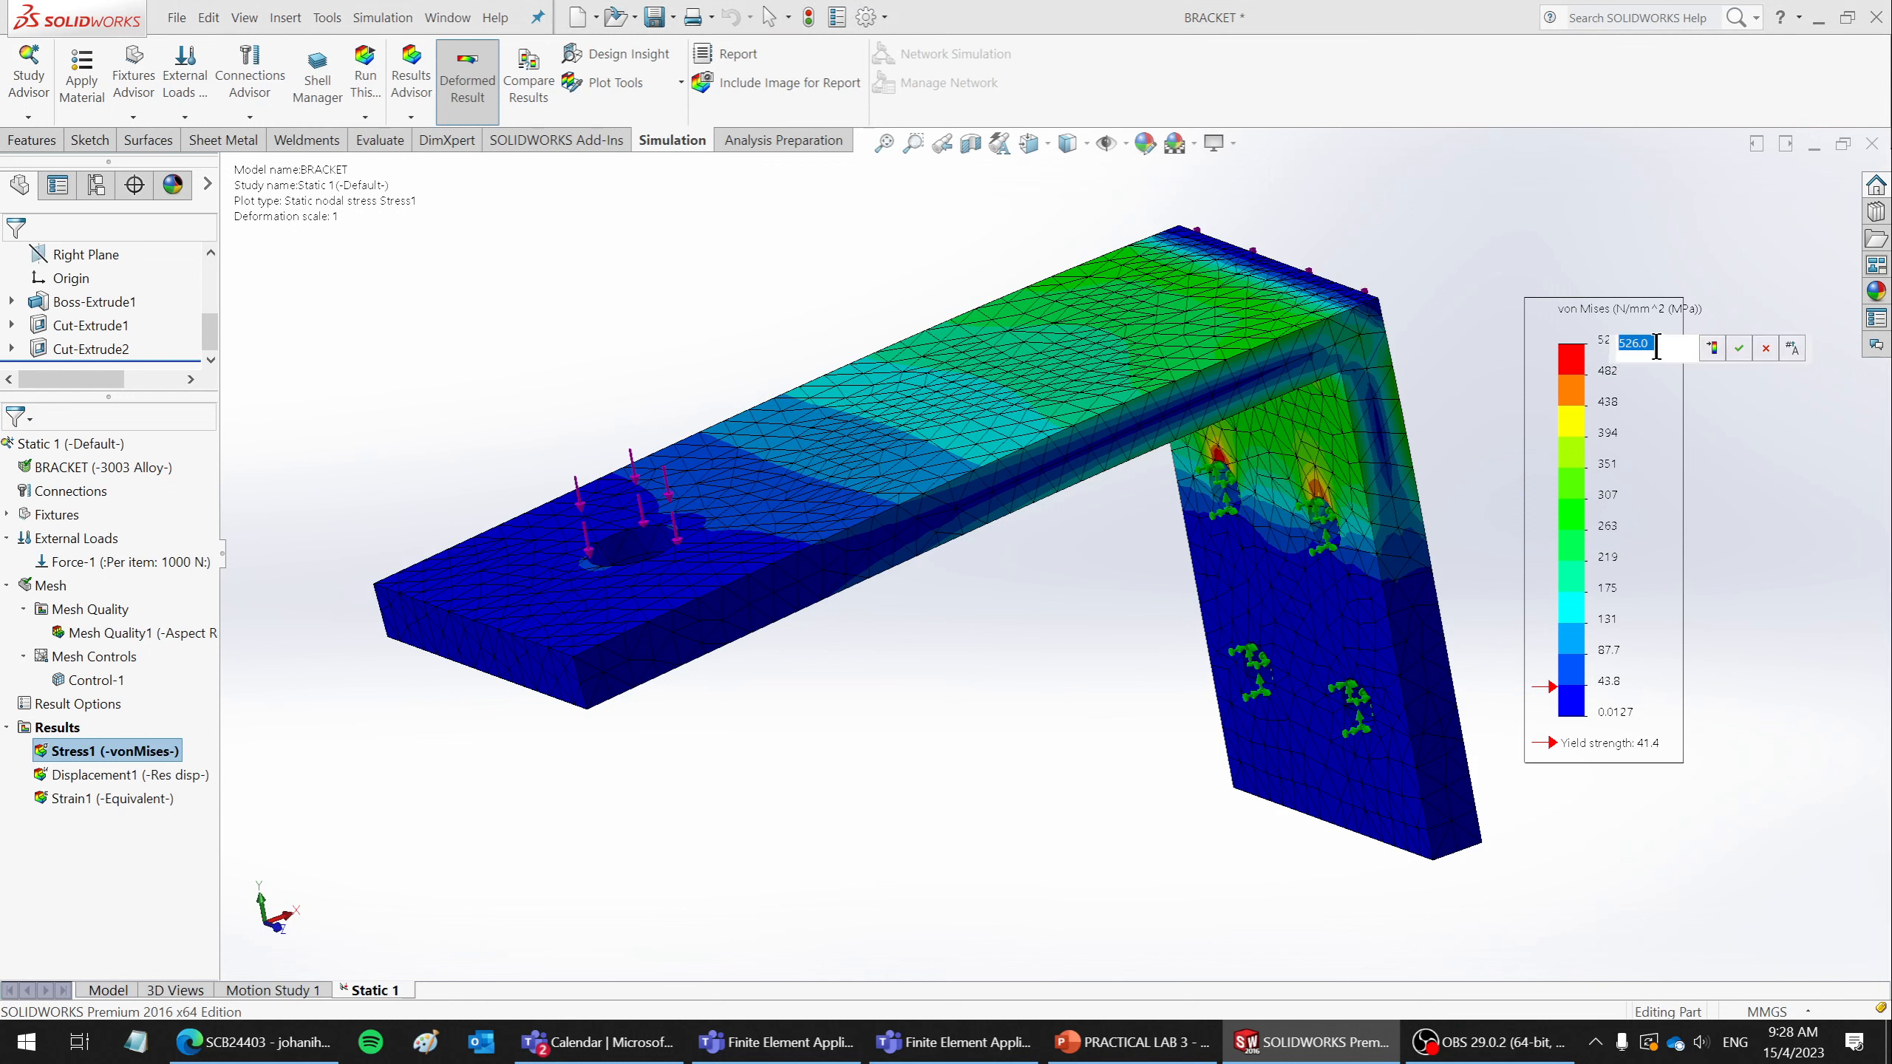
text(300)
key(Return)
middle_drag(1341, 445, 1307, 421)
- Set the von Mises legend's maximum value to 200 MPa and inspect the high-stress regions of the bracket
double_click(1608, 345)
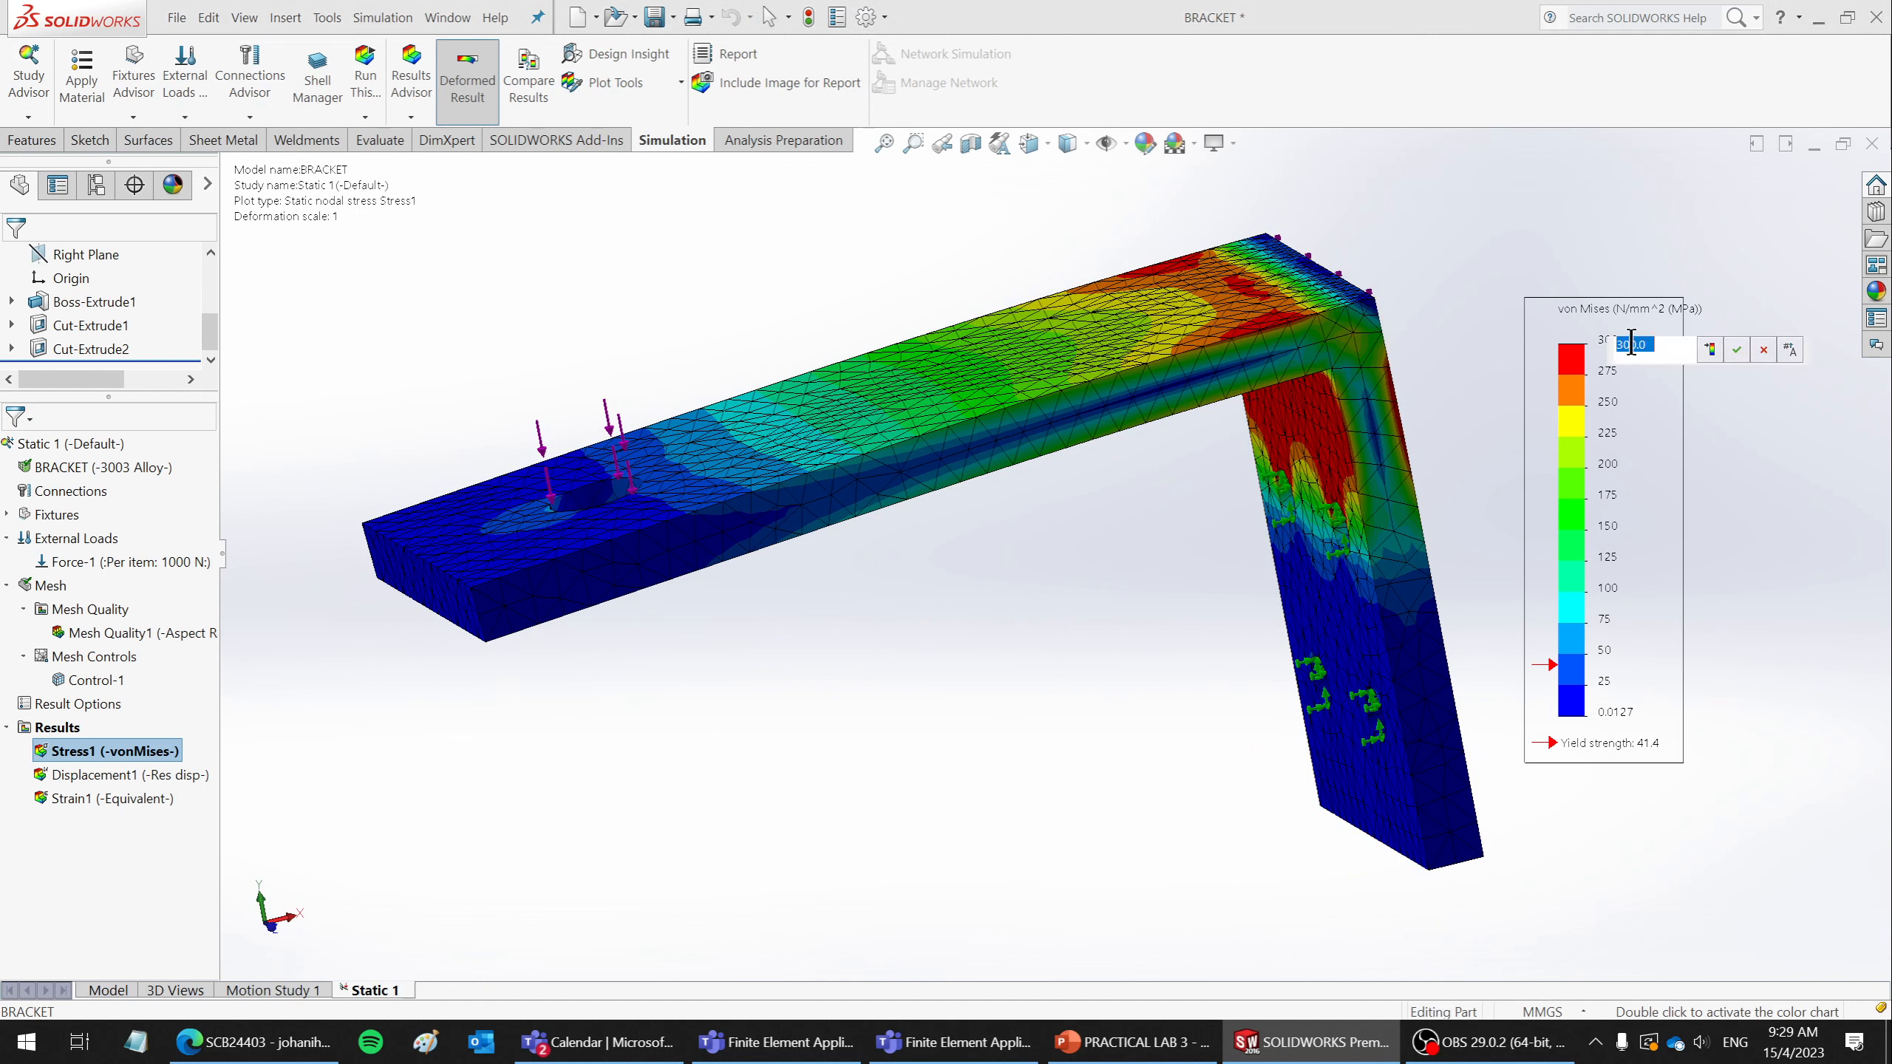
text(200)
key(Return)
middle_drag(1311, 418, 1259, 596)
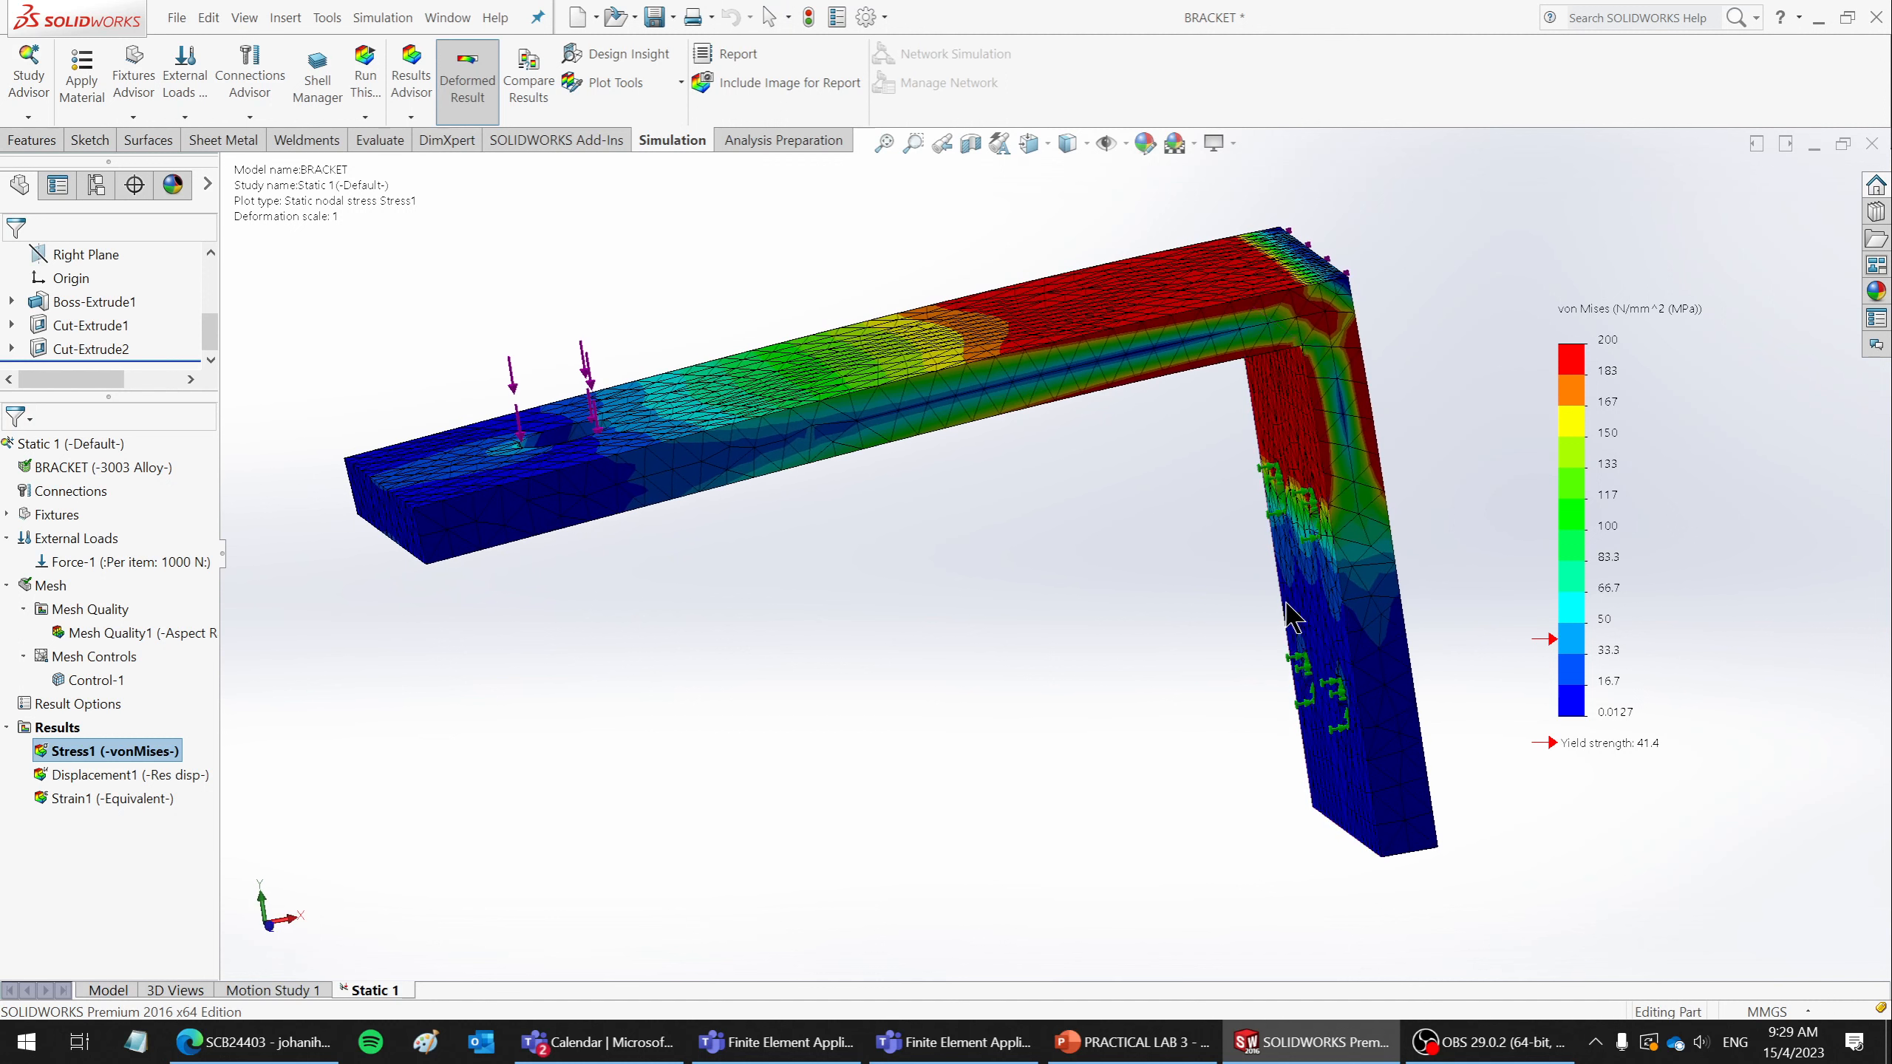
- Set the von Mises legend's maximum value to 41.4 MPa and inspect the recoloured bracket
double_click(1608, 340)
text(41)
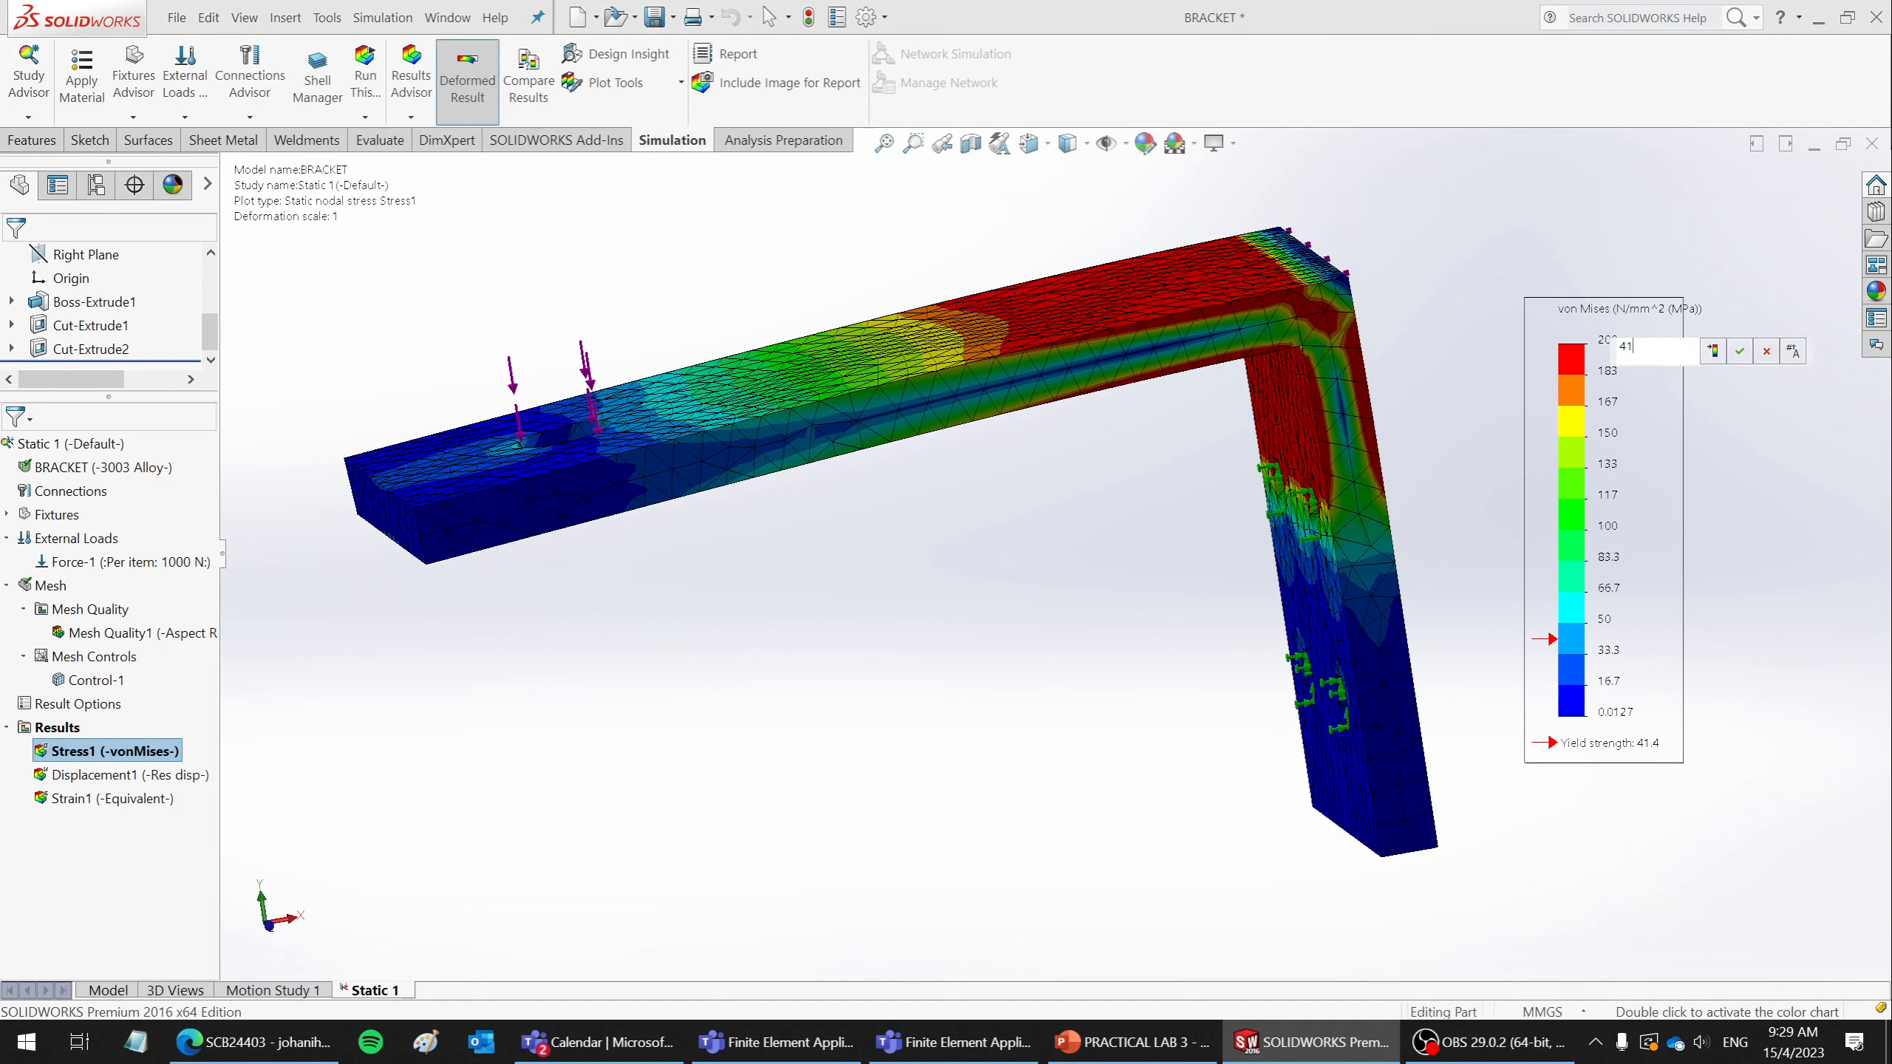
text(.4)
key(Return)
middle_drag(1259, 484, 1185, 356)
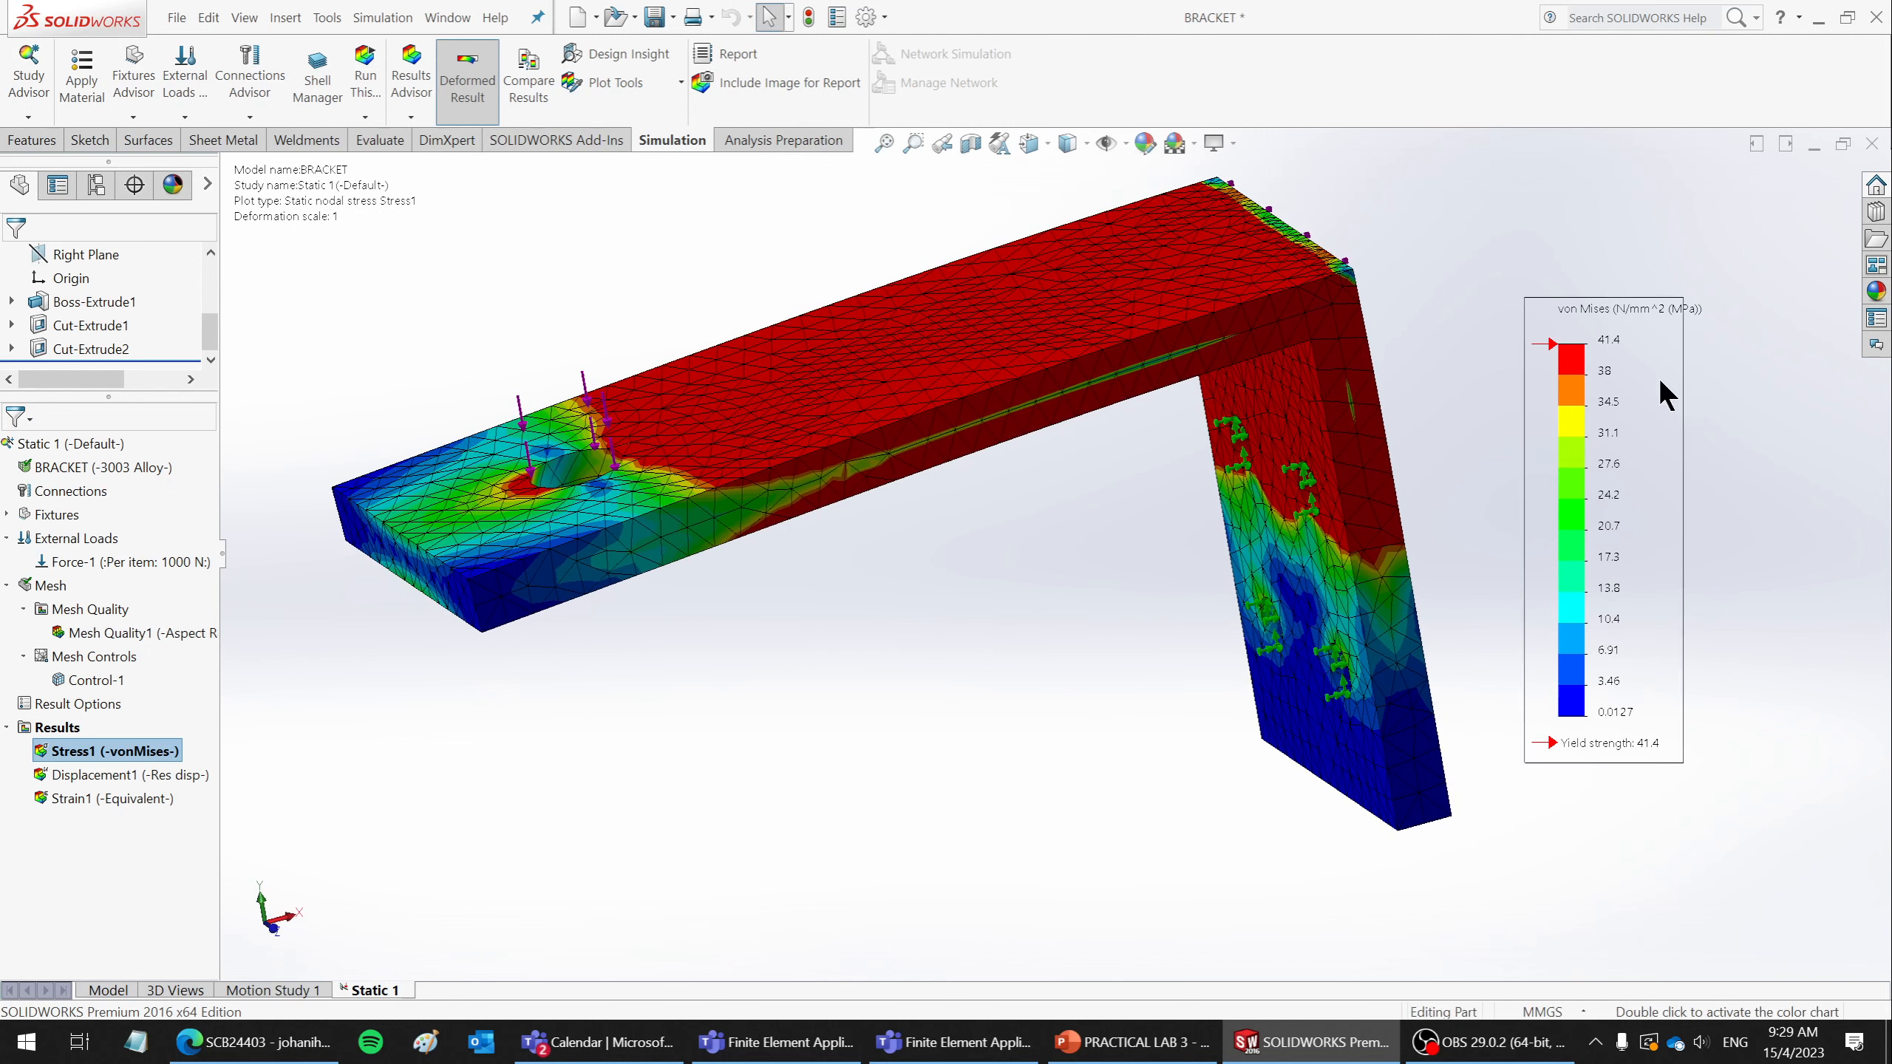
- Set the von Mises legend's maximum value to 100 MPa
double_click(1609, 340)
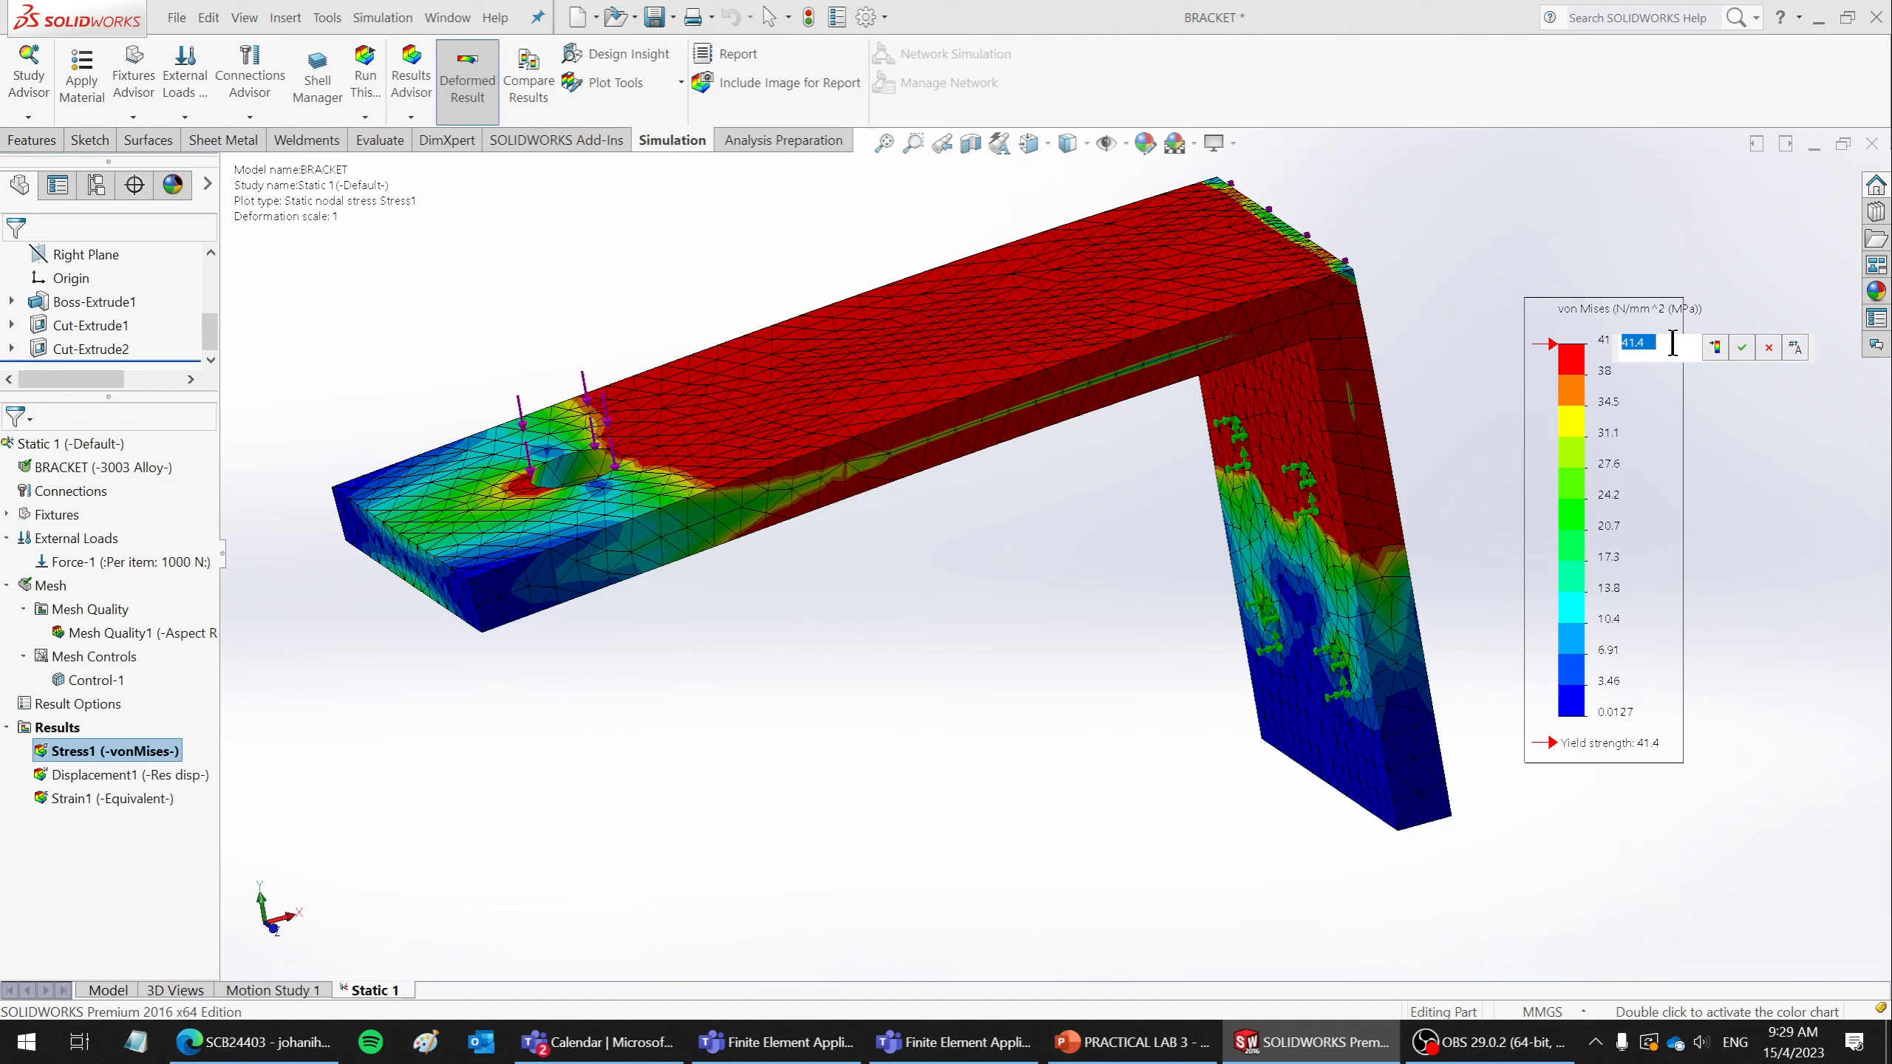
text(100)
key(Return)
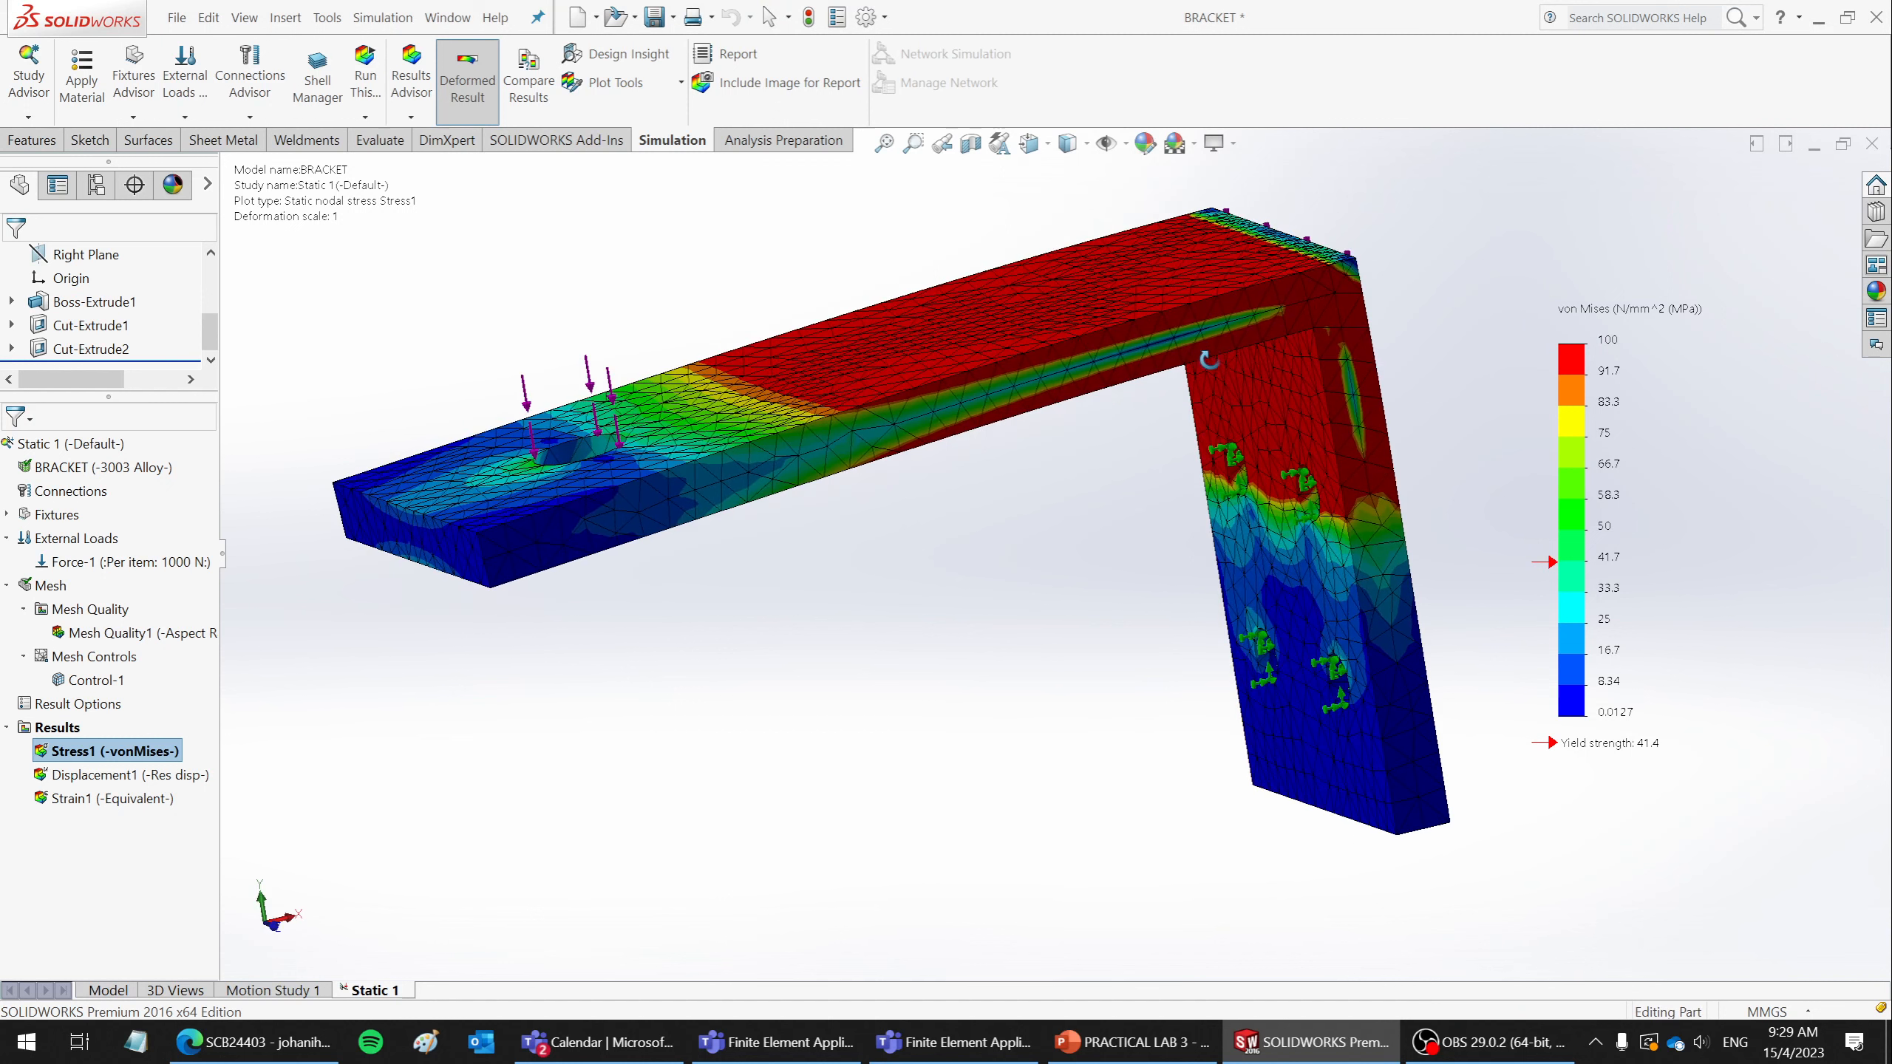
- Set the von Mises legend's maximum value back to 200 MPa and inspect the stress around the bracket's corner
double_click(1599, 337)
text(200)
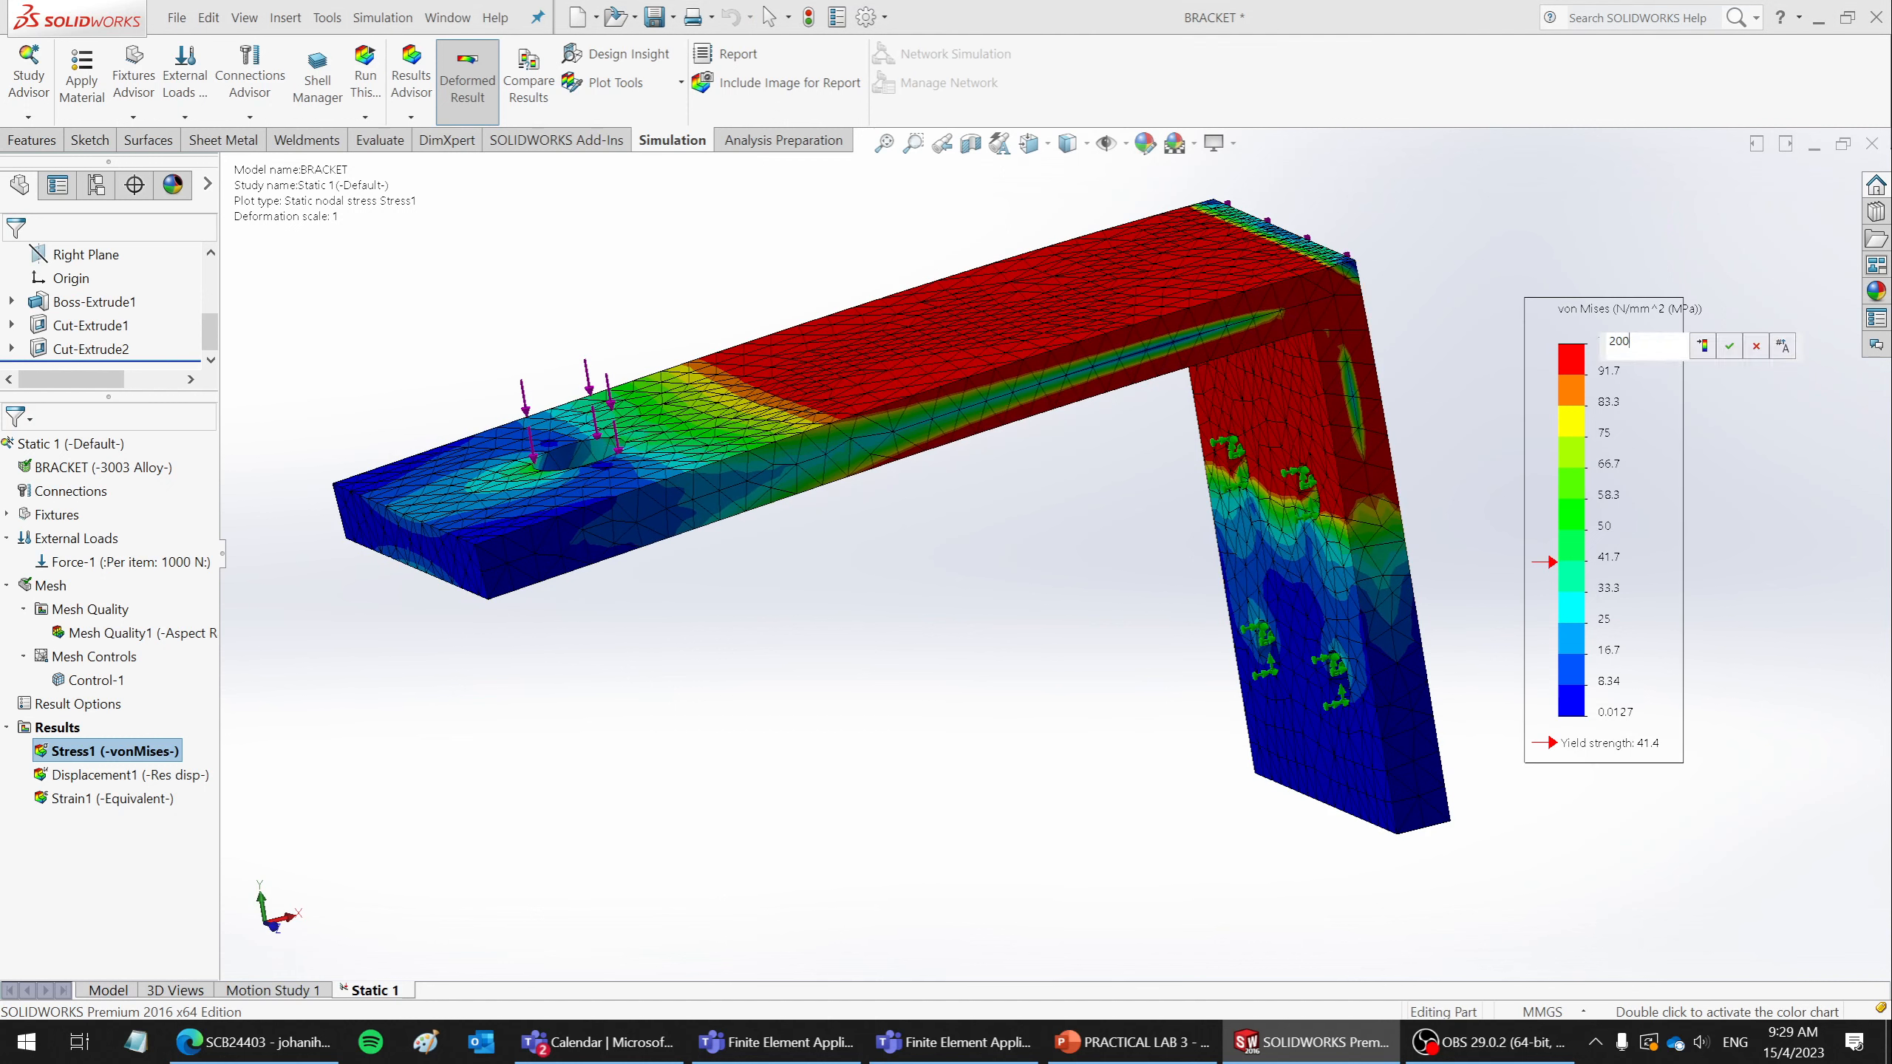
click(1729, 345)
scroll(1275, 475, down, 5)
scroll(1342, 470, down, 2)
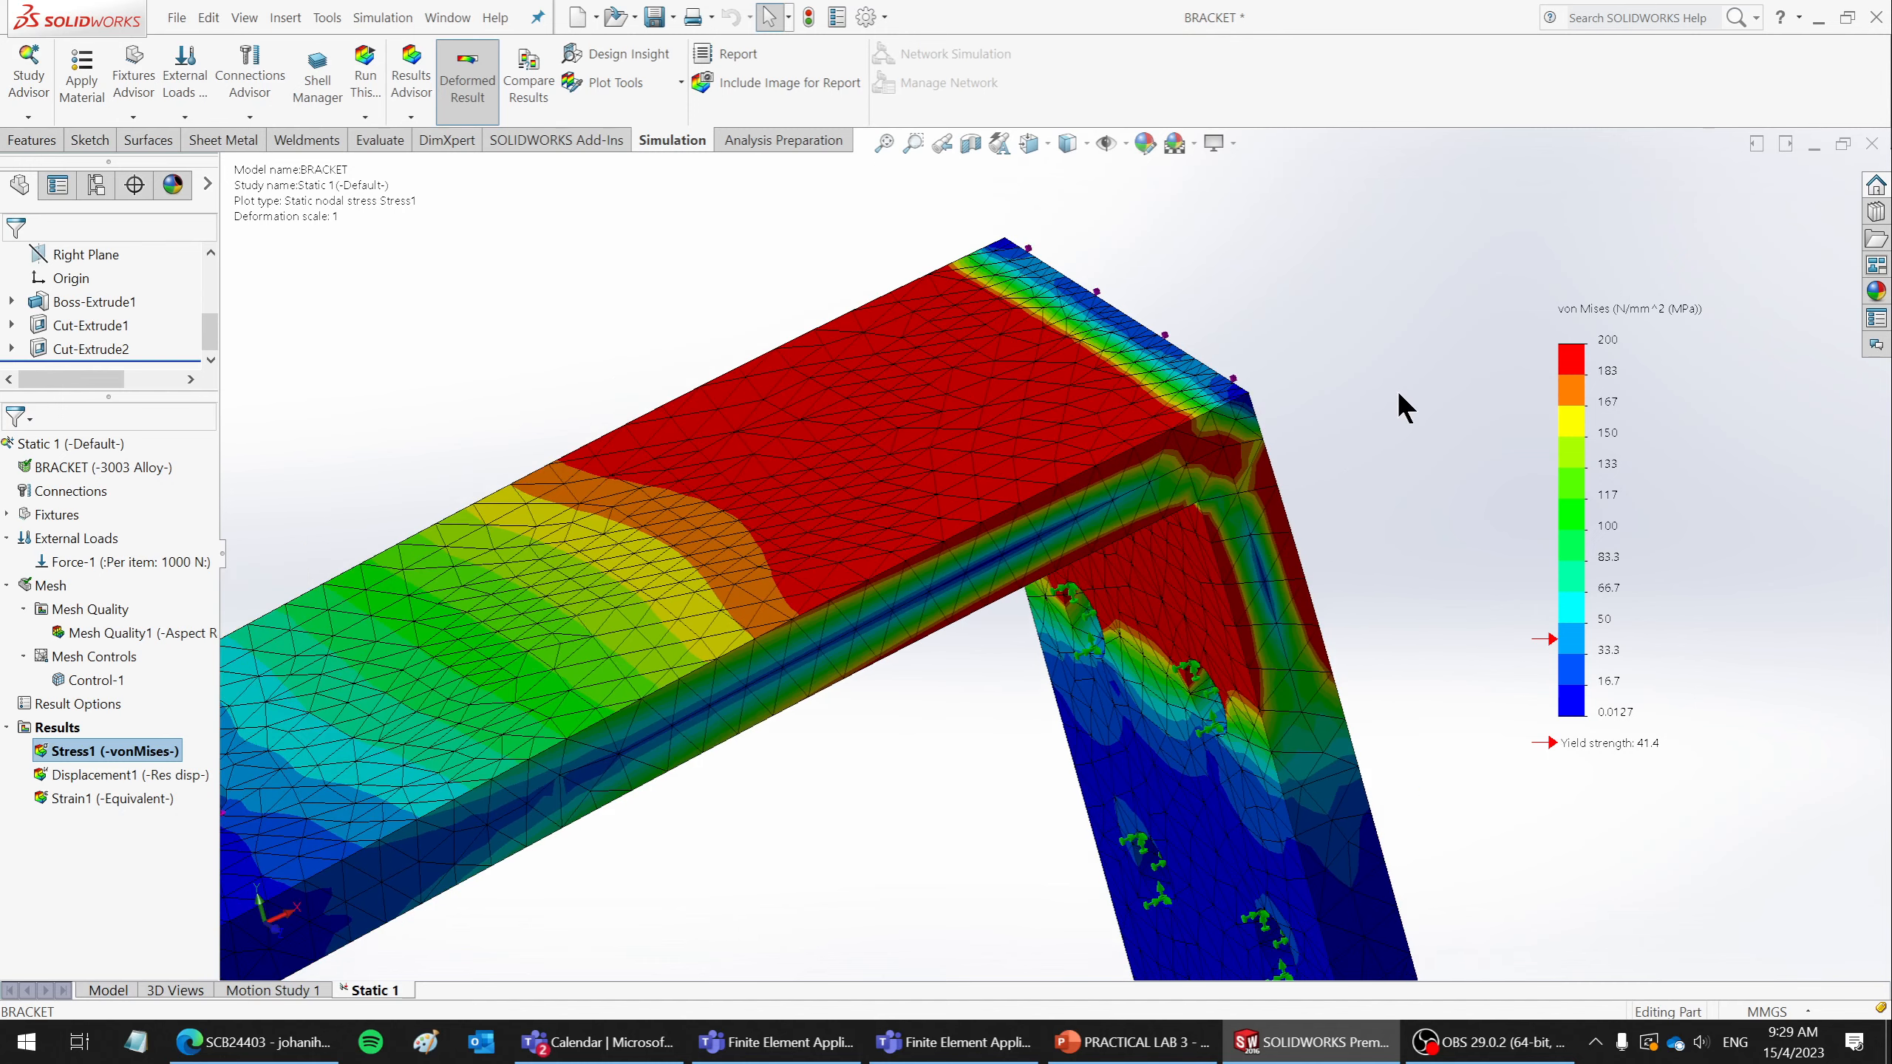
scroll(1329, 454, up, 6)
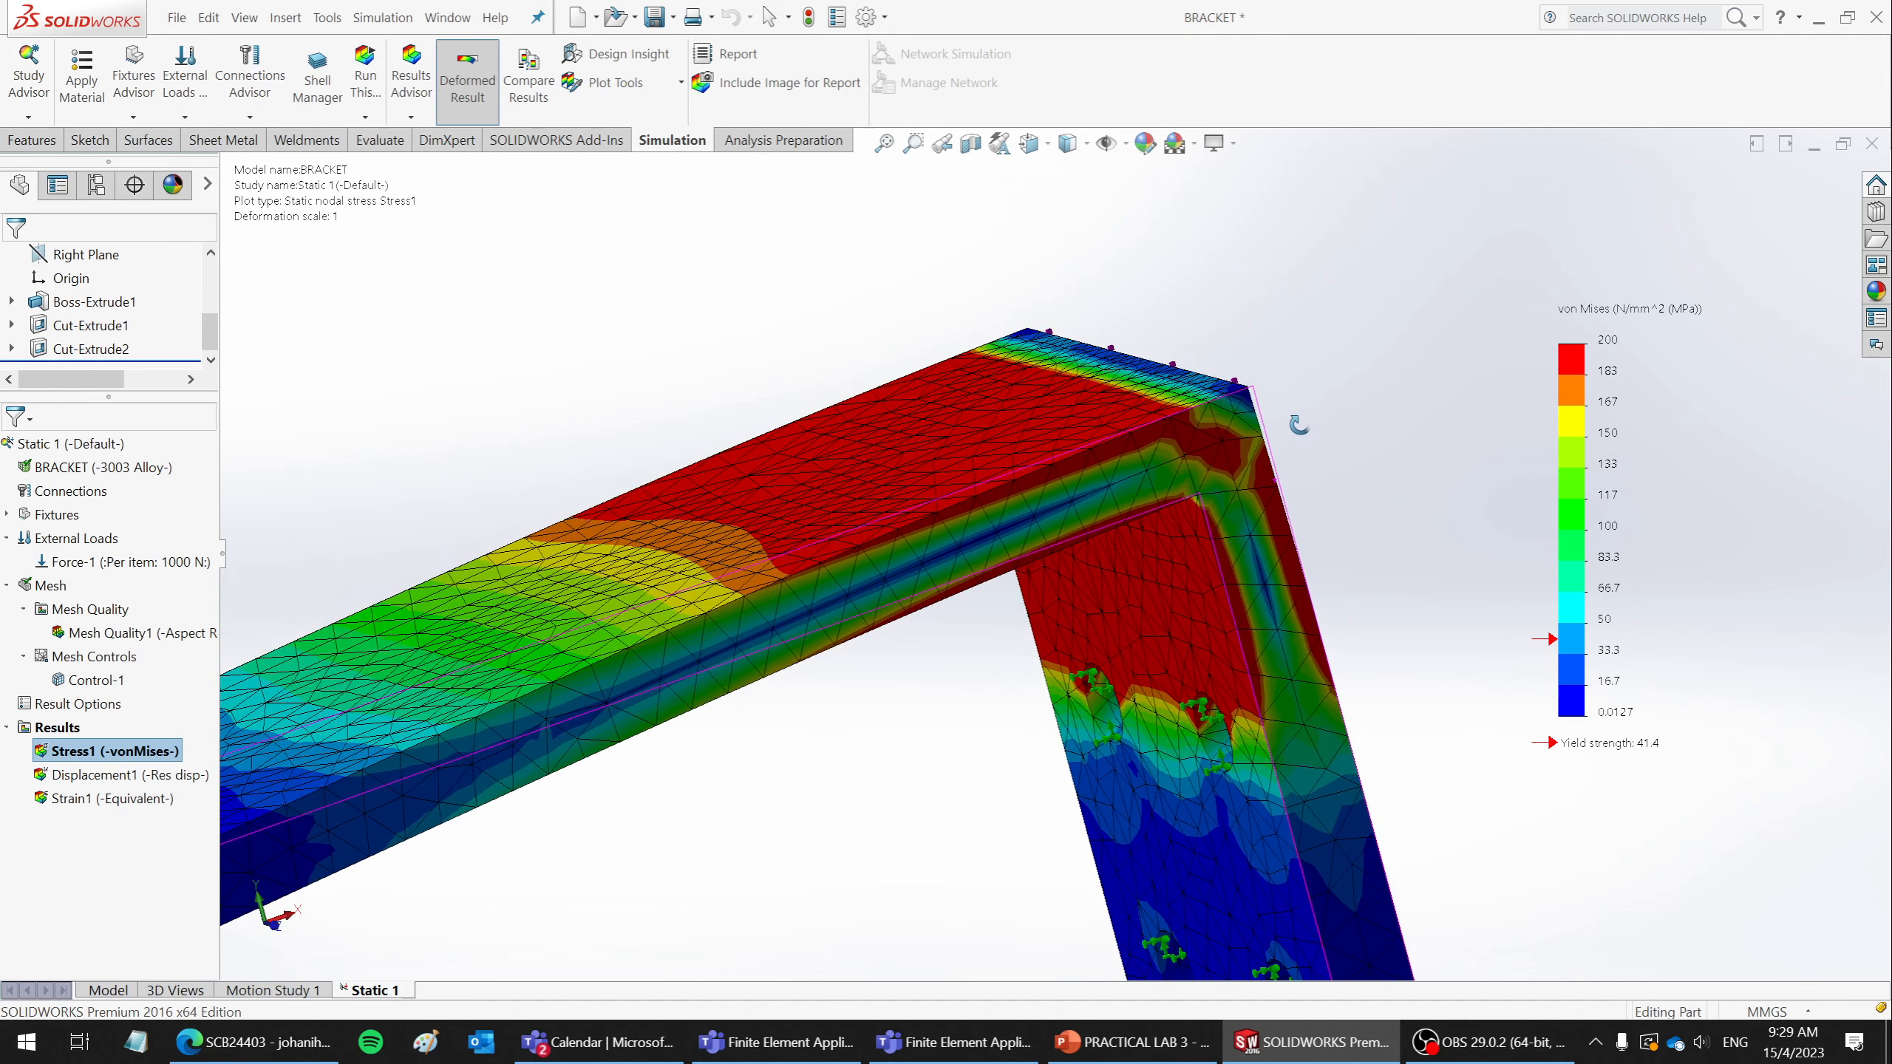
middle_drag(1233, 448, 1083, 420)
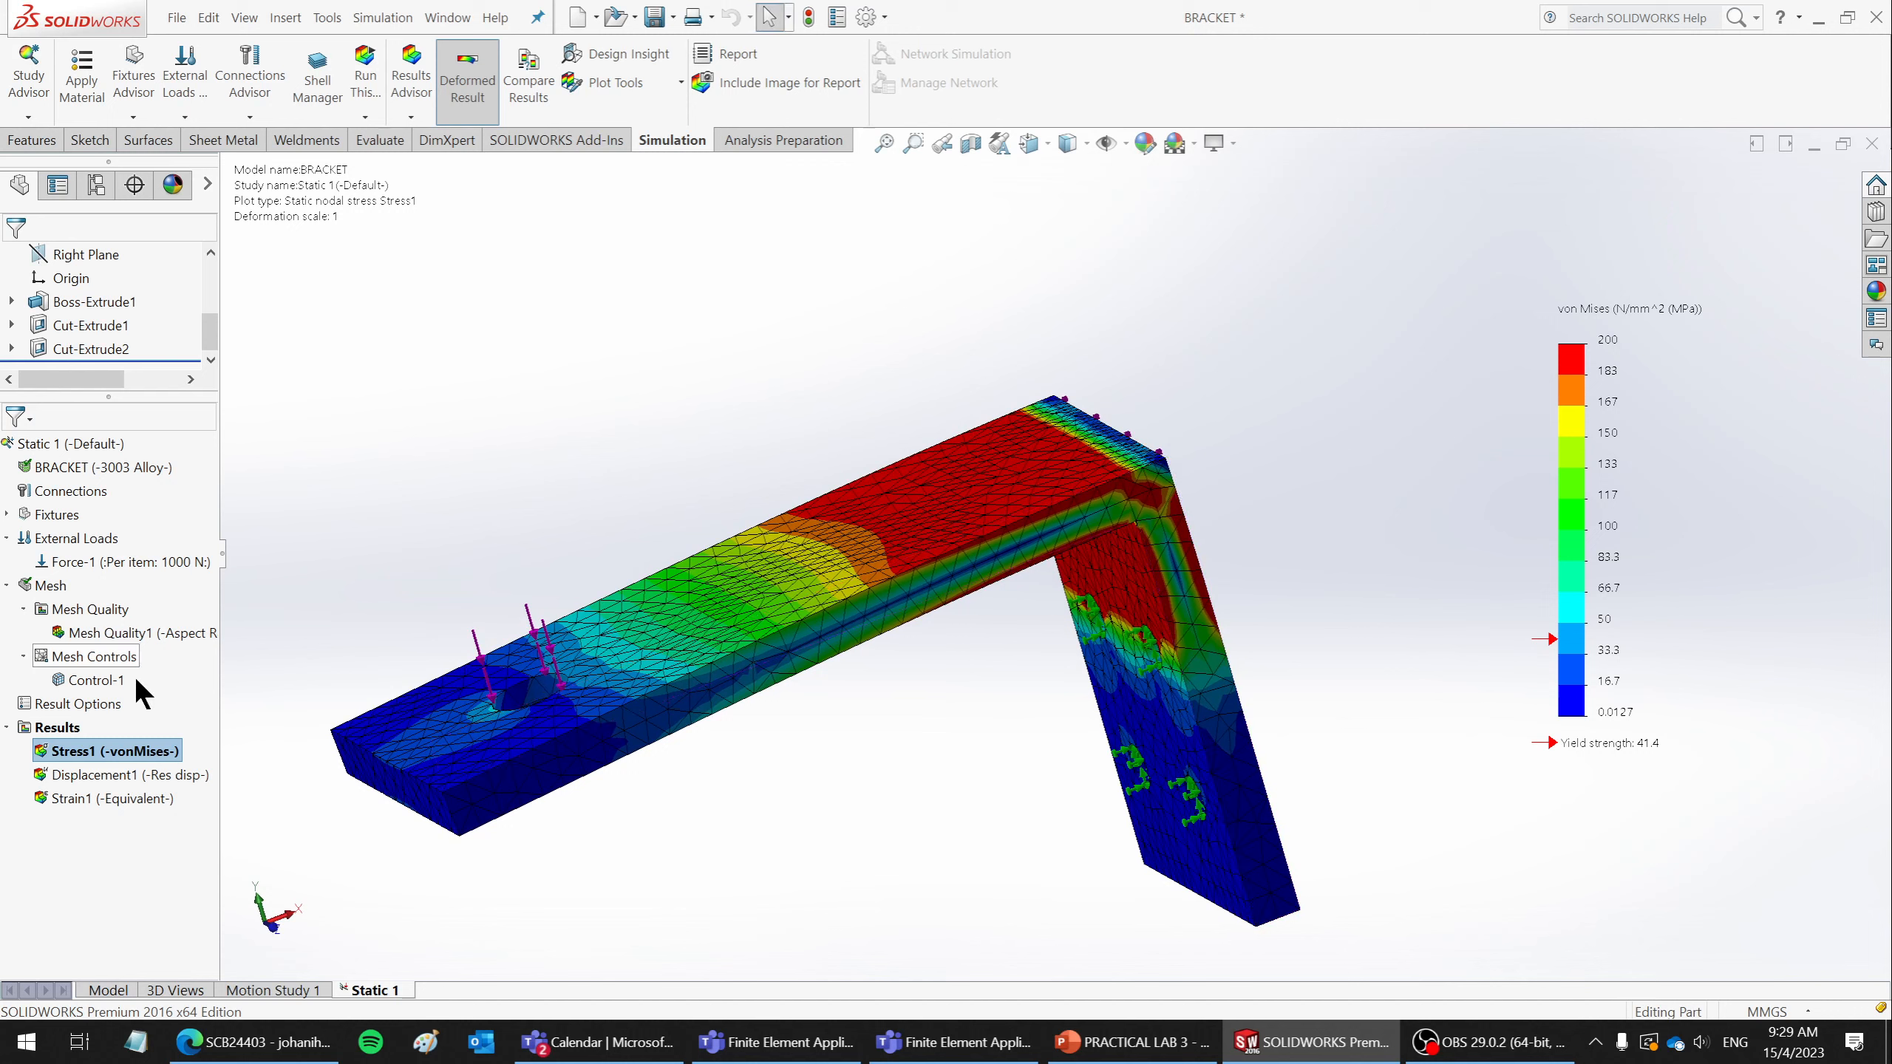
- Show the maximum annotation on the Stress1 plot and move its label away from the marked point
right_click(71, 750)
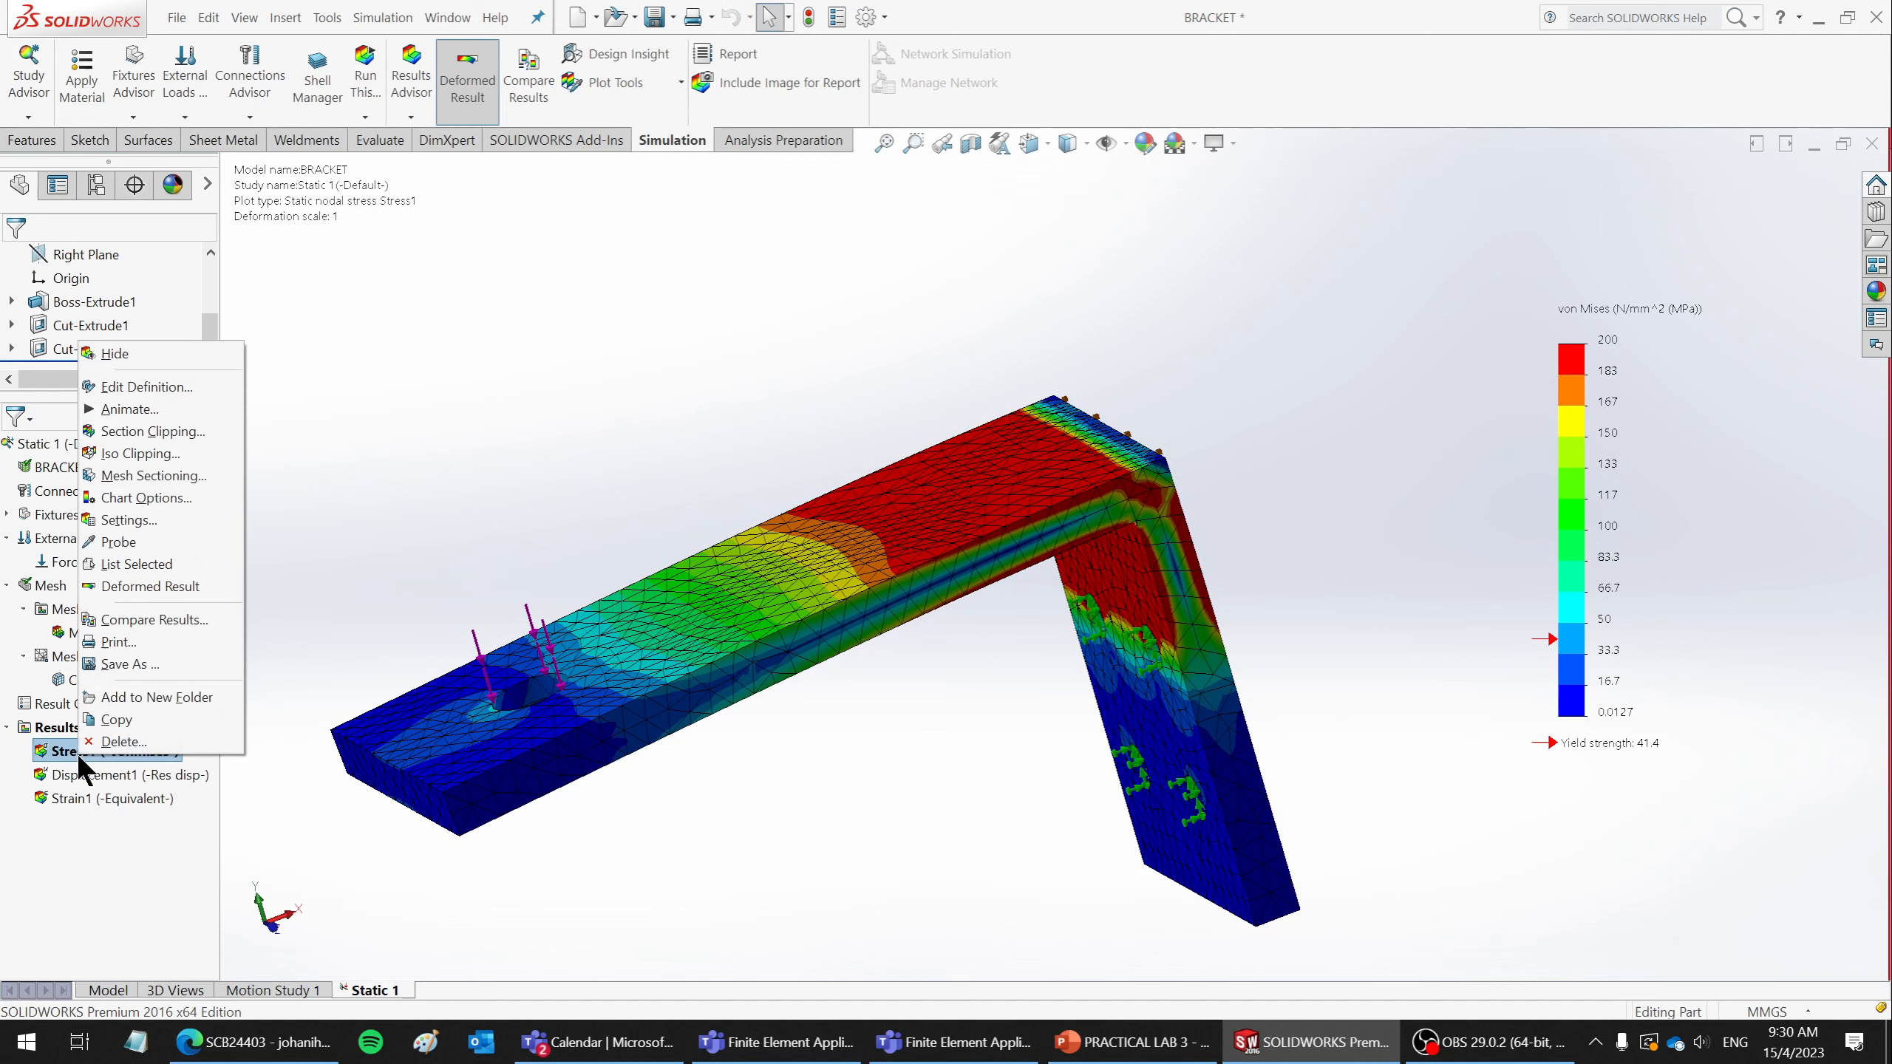
click(141, 385)
click(73, 380)
scroll(1309, 642, up, 5)
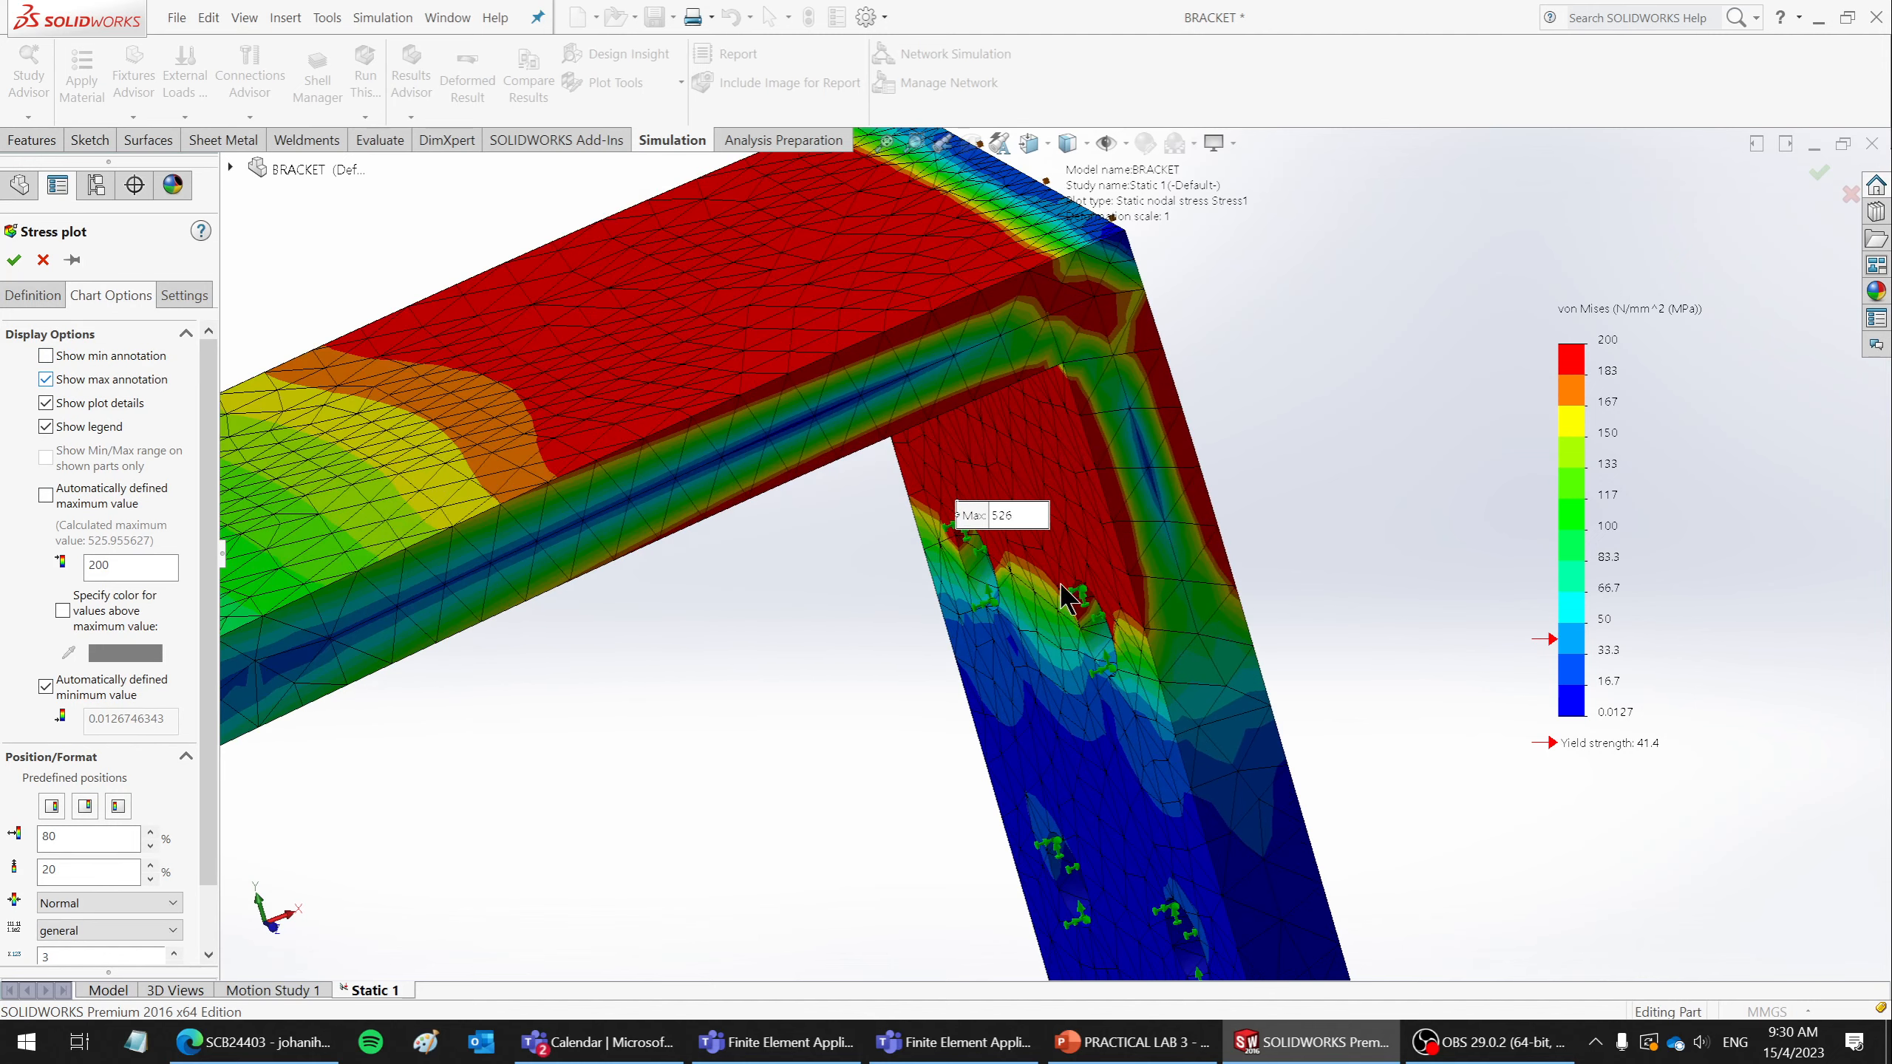
mouse_move(987, 514)
mouse_down()
mouse_move(1301, 439)
mouse_move(1322, 376)
mouse_up()
- Examine where the maximum stress occurs around the upper mounting holes of the bracket's vertical leg
scroll(938, 554, up, 6)
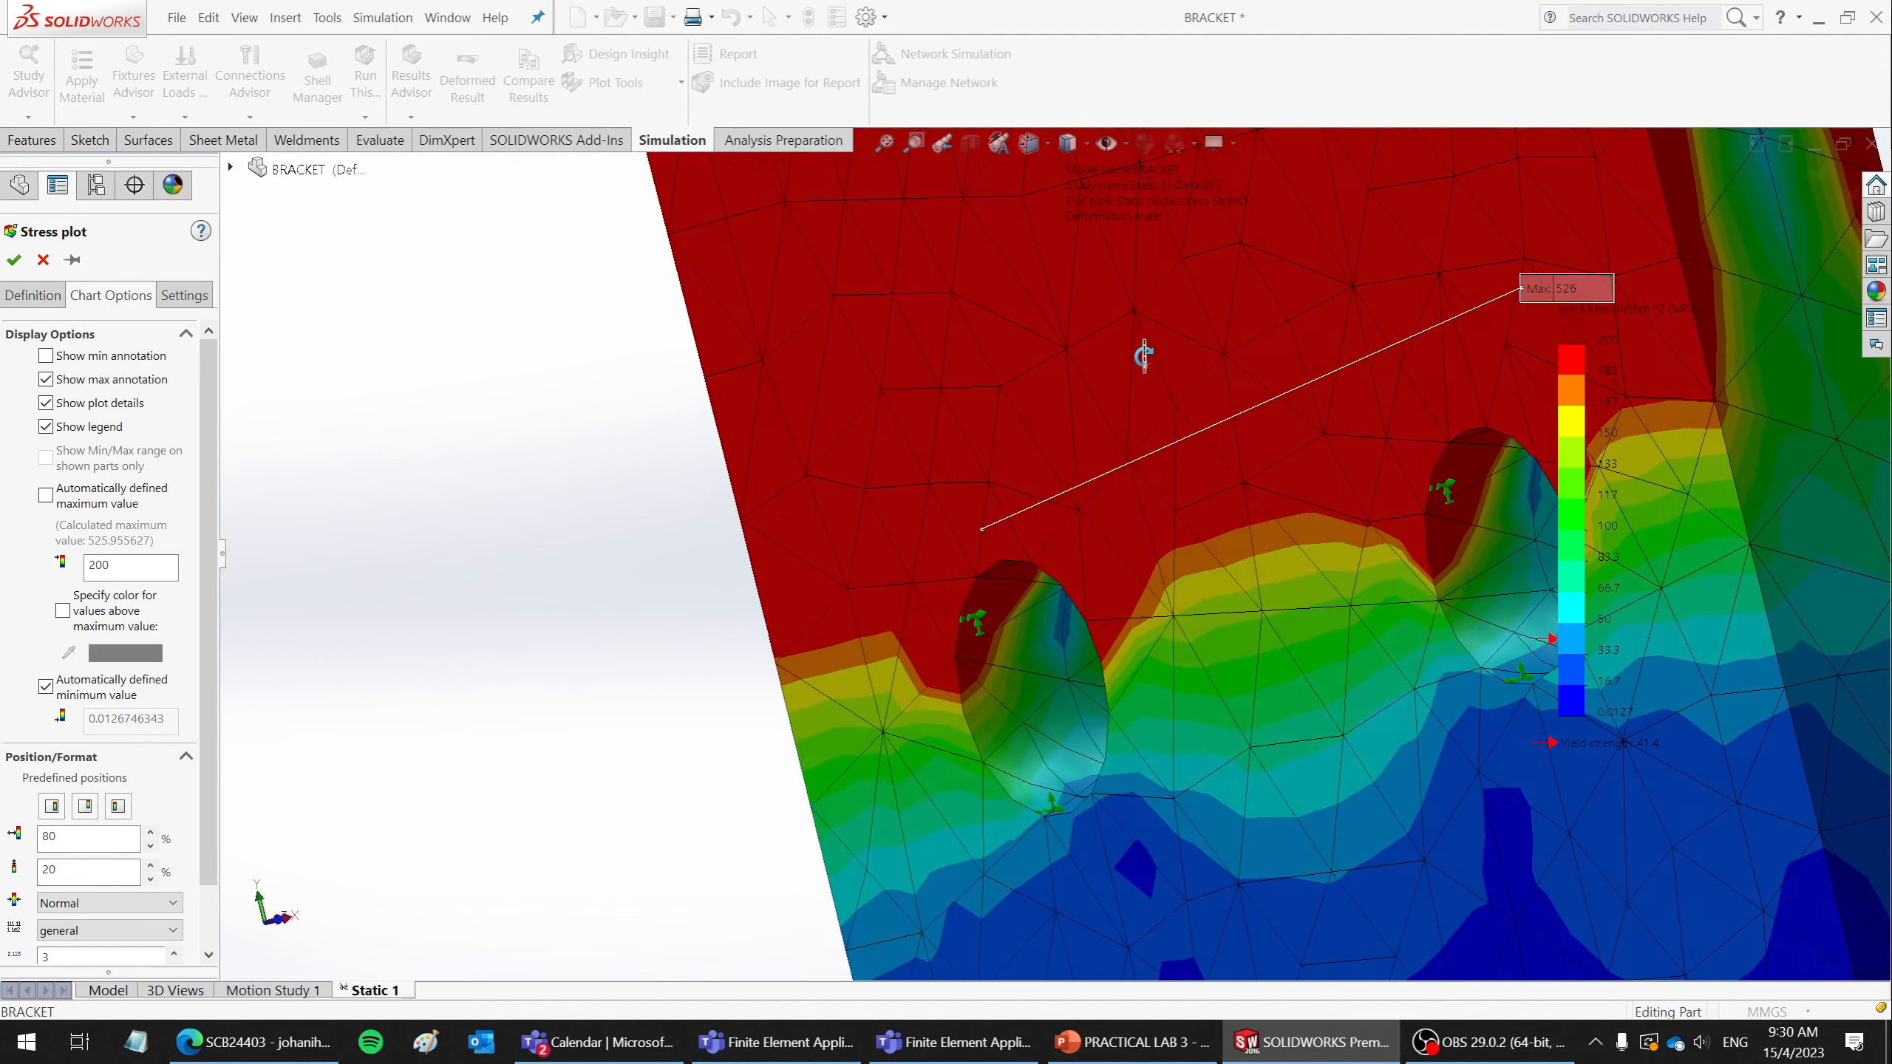
middle_drag(1145, 356, 1151, 359)
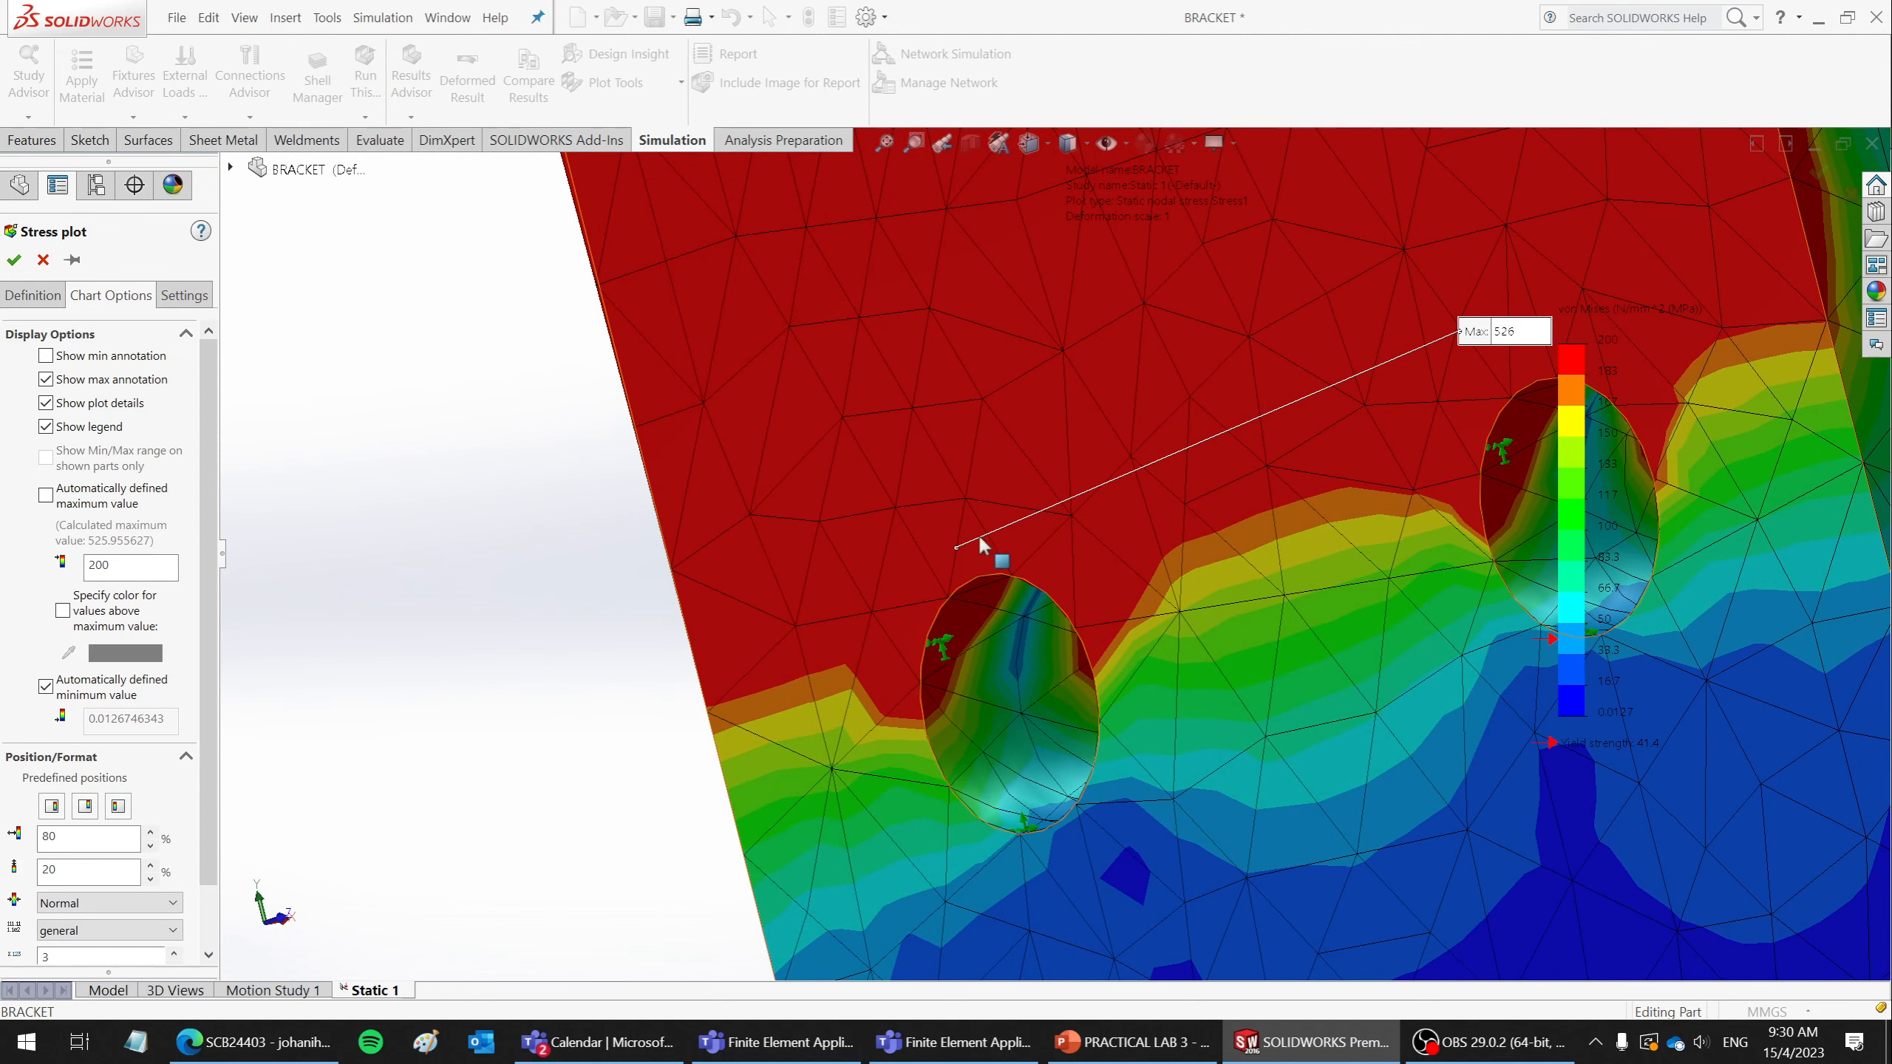
scroll(980, 550, down, 3)
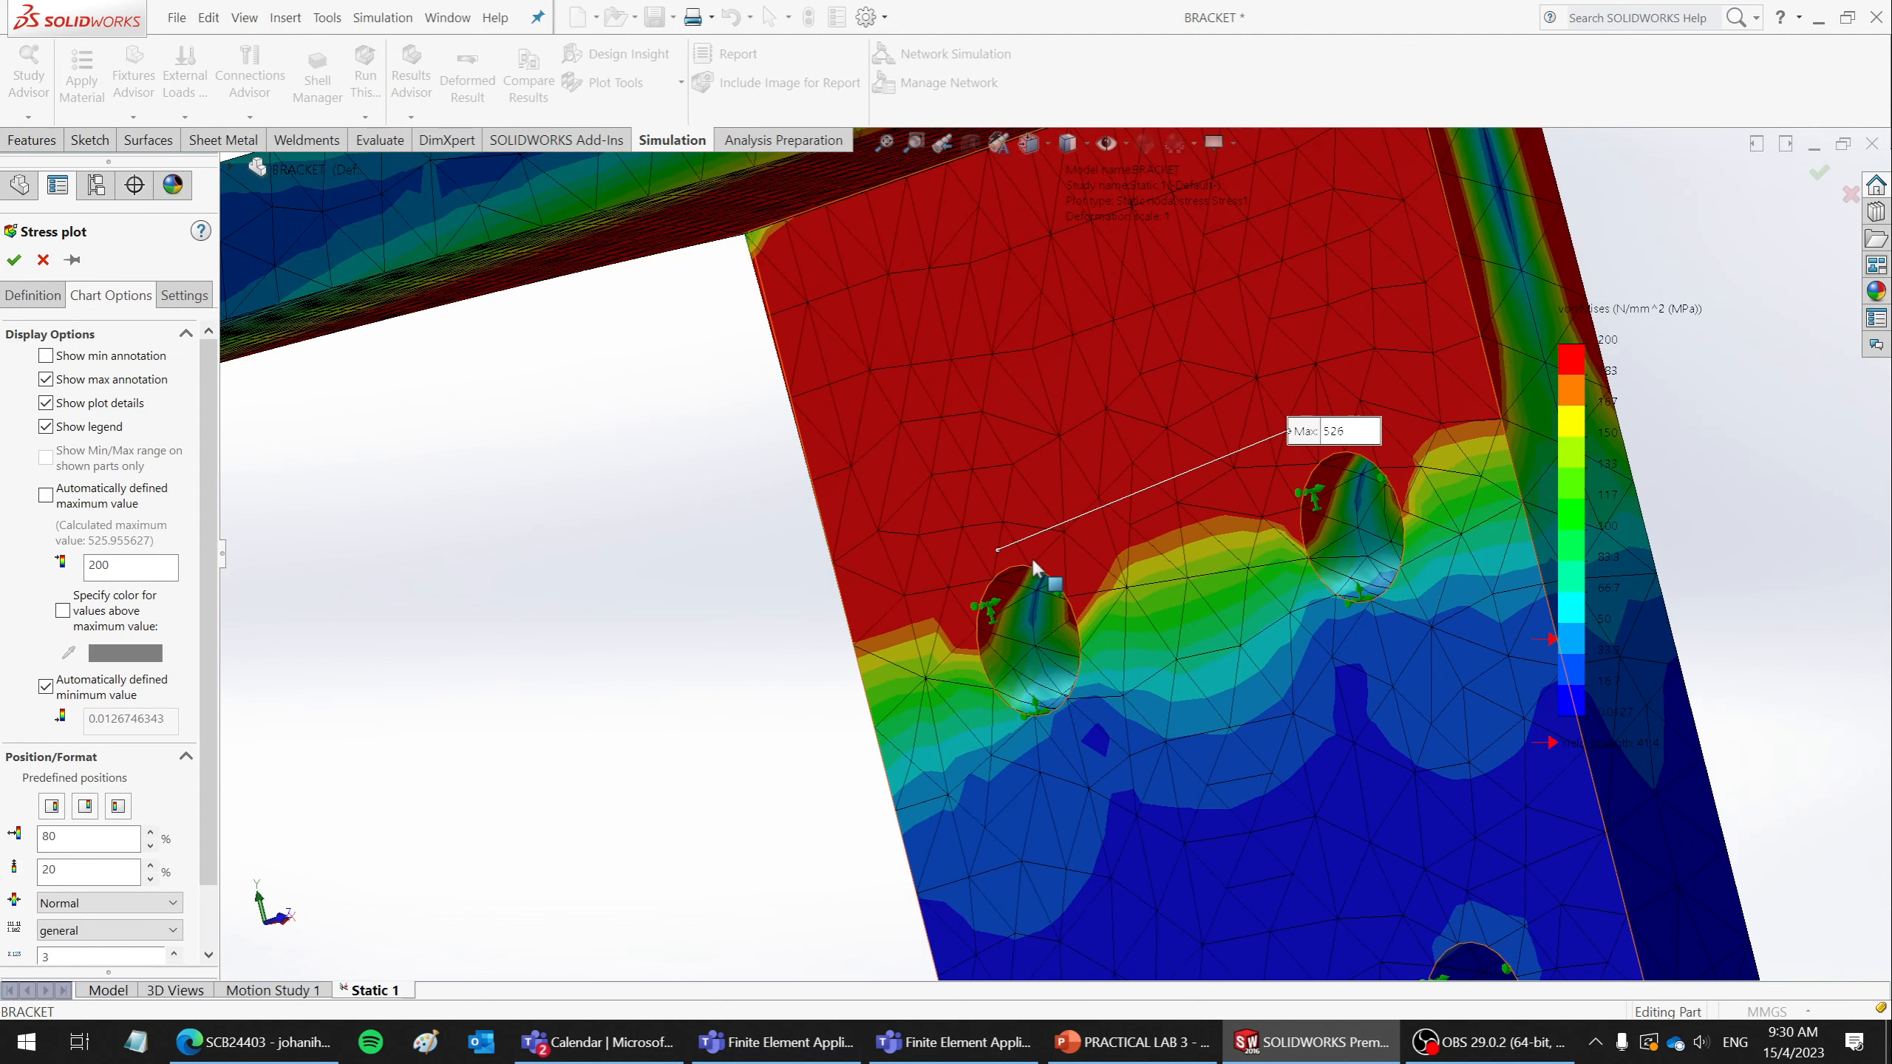
scroll(1017, 566, down, 2)
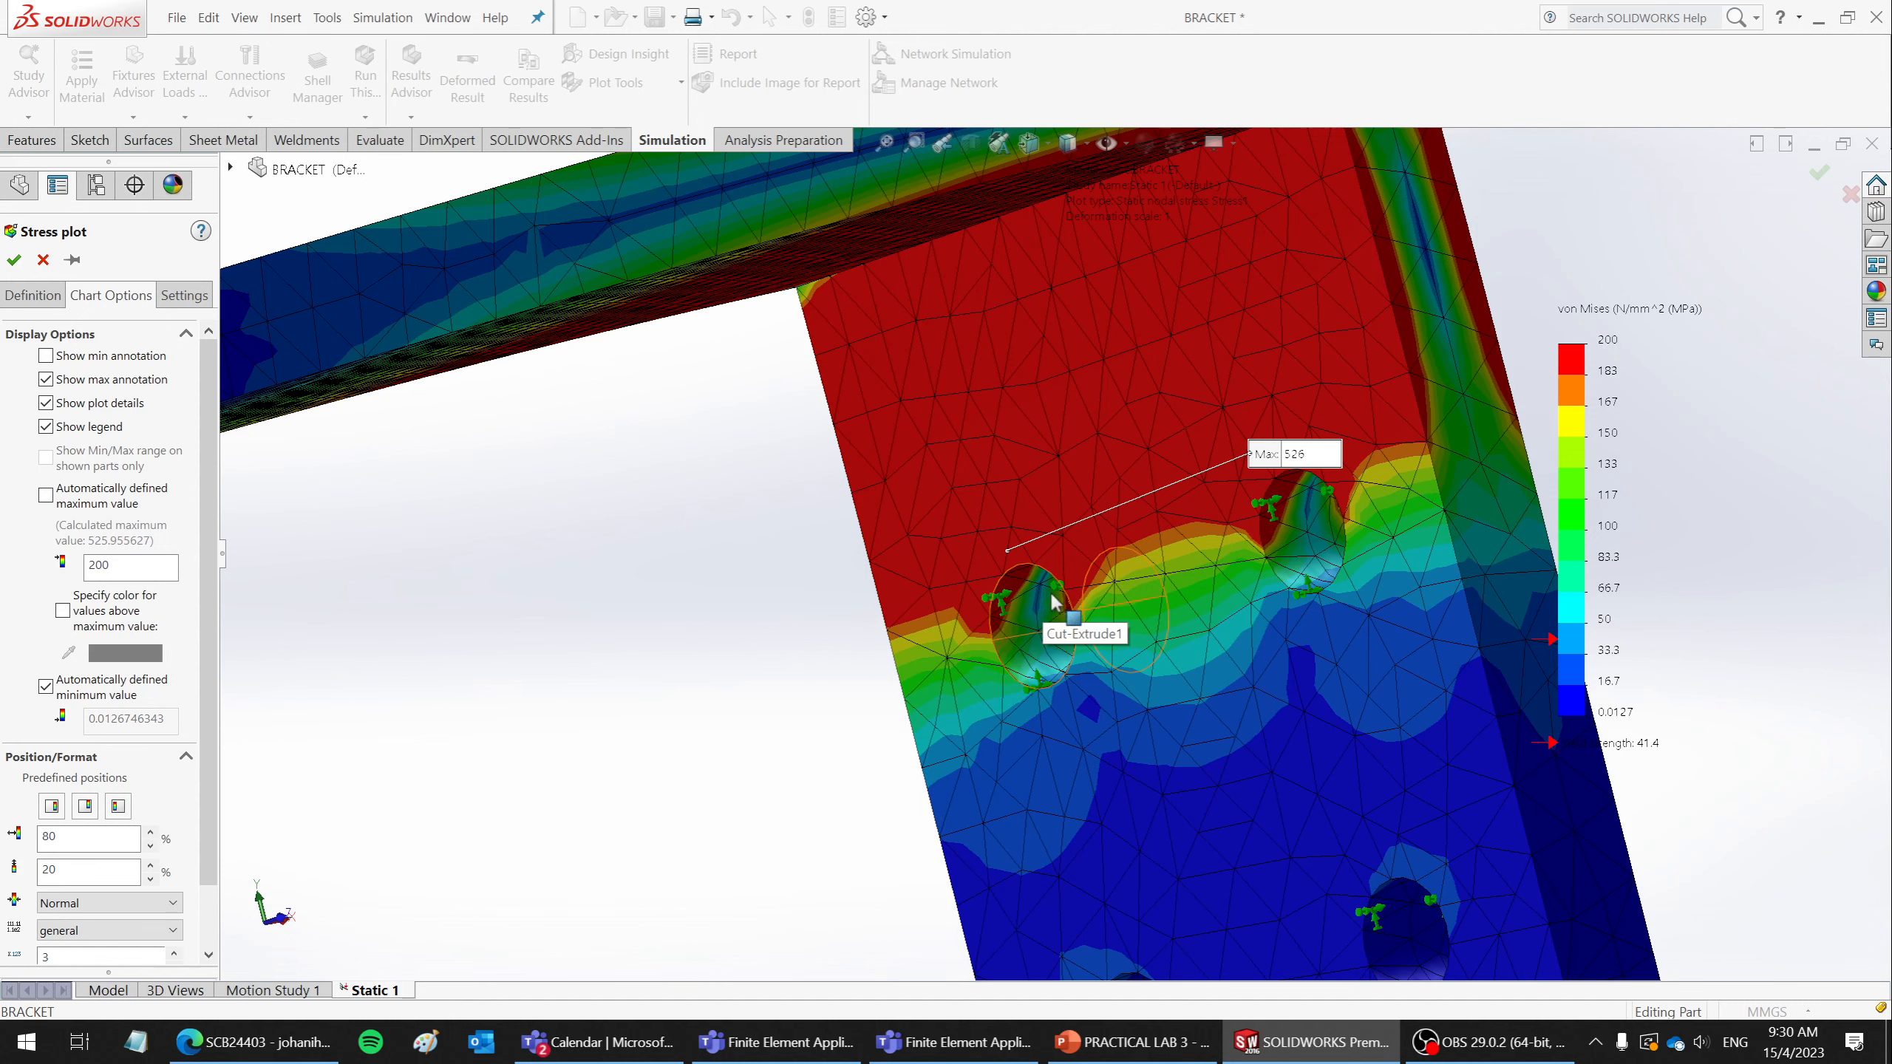
scroll(1004, 620, up, 3)
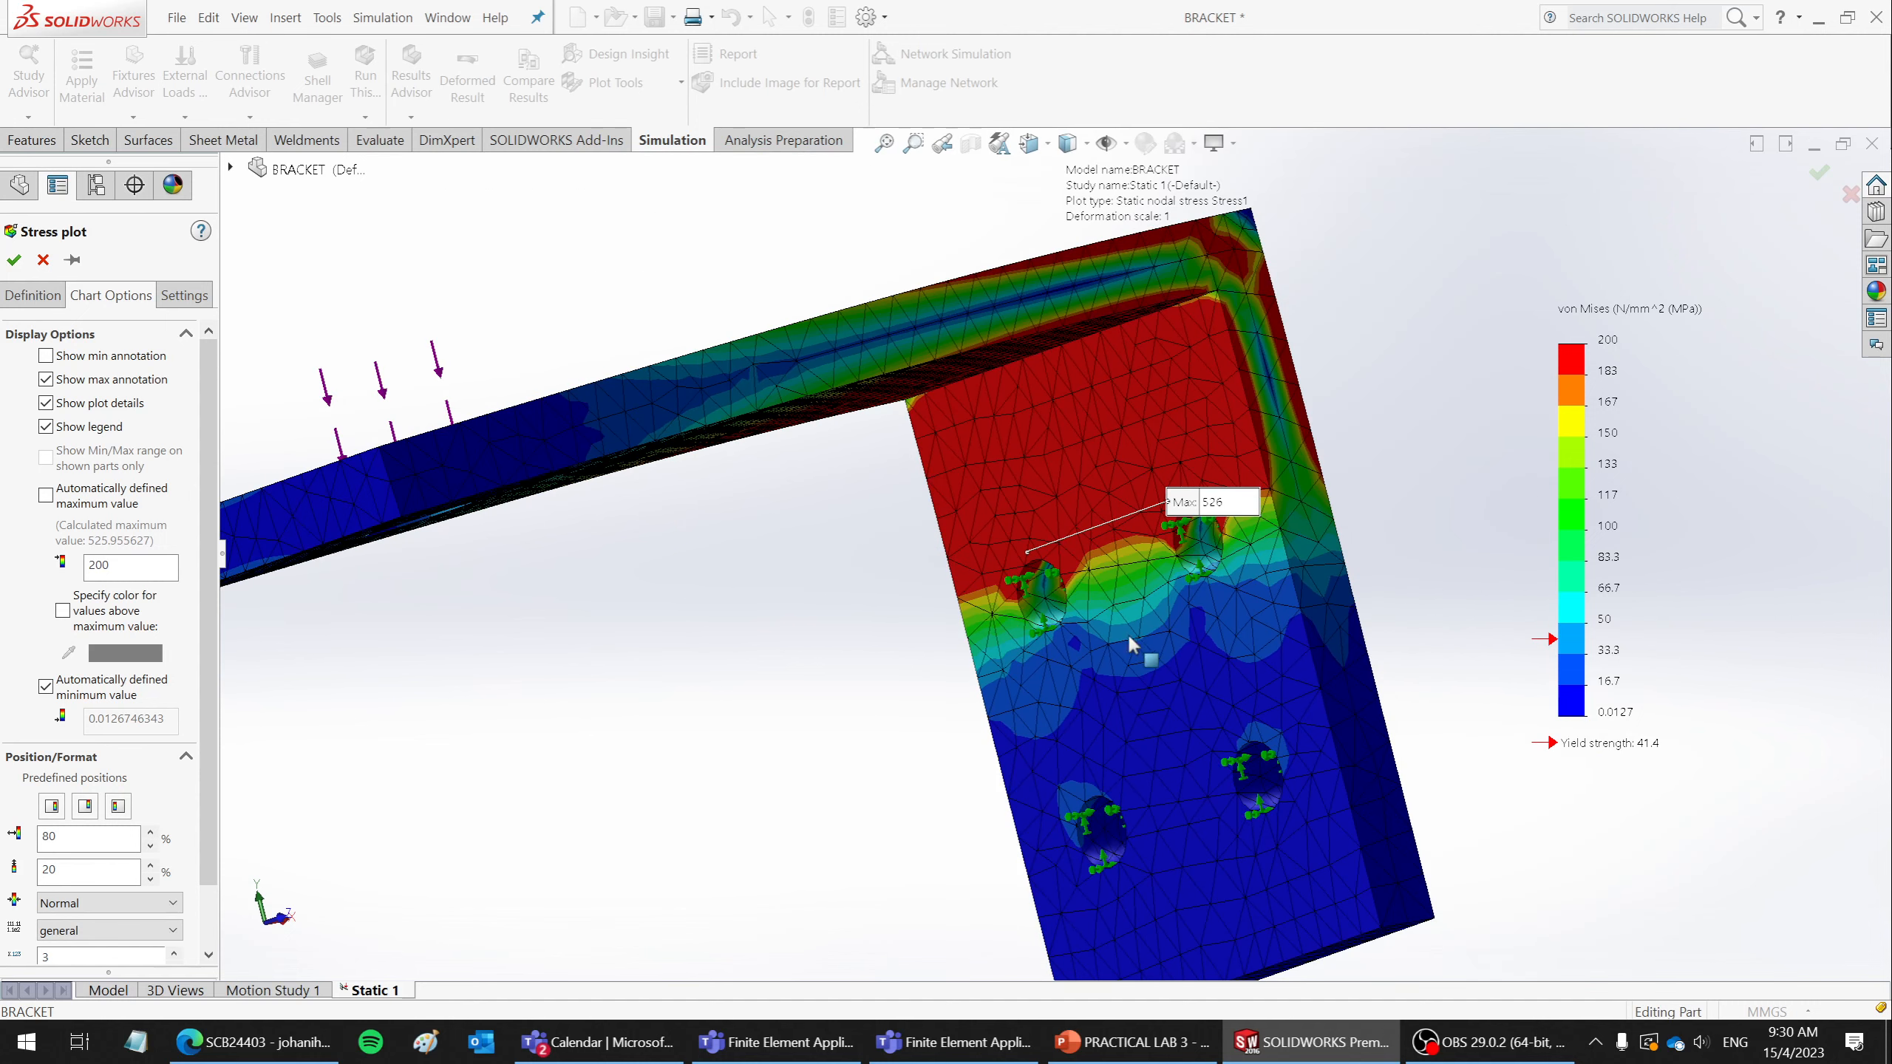
scroll(1071, 610, down, 3)
middle_drag(1110, 553, 1108, 509)
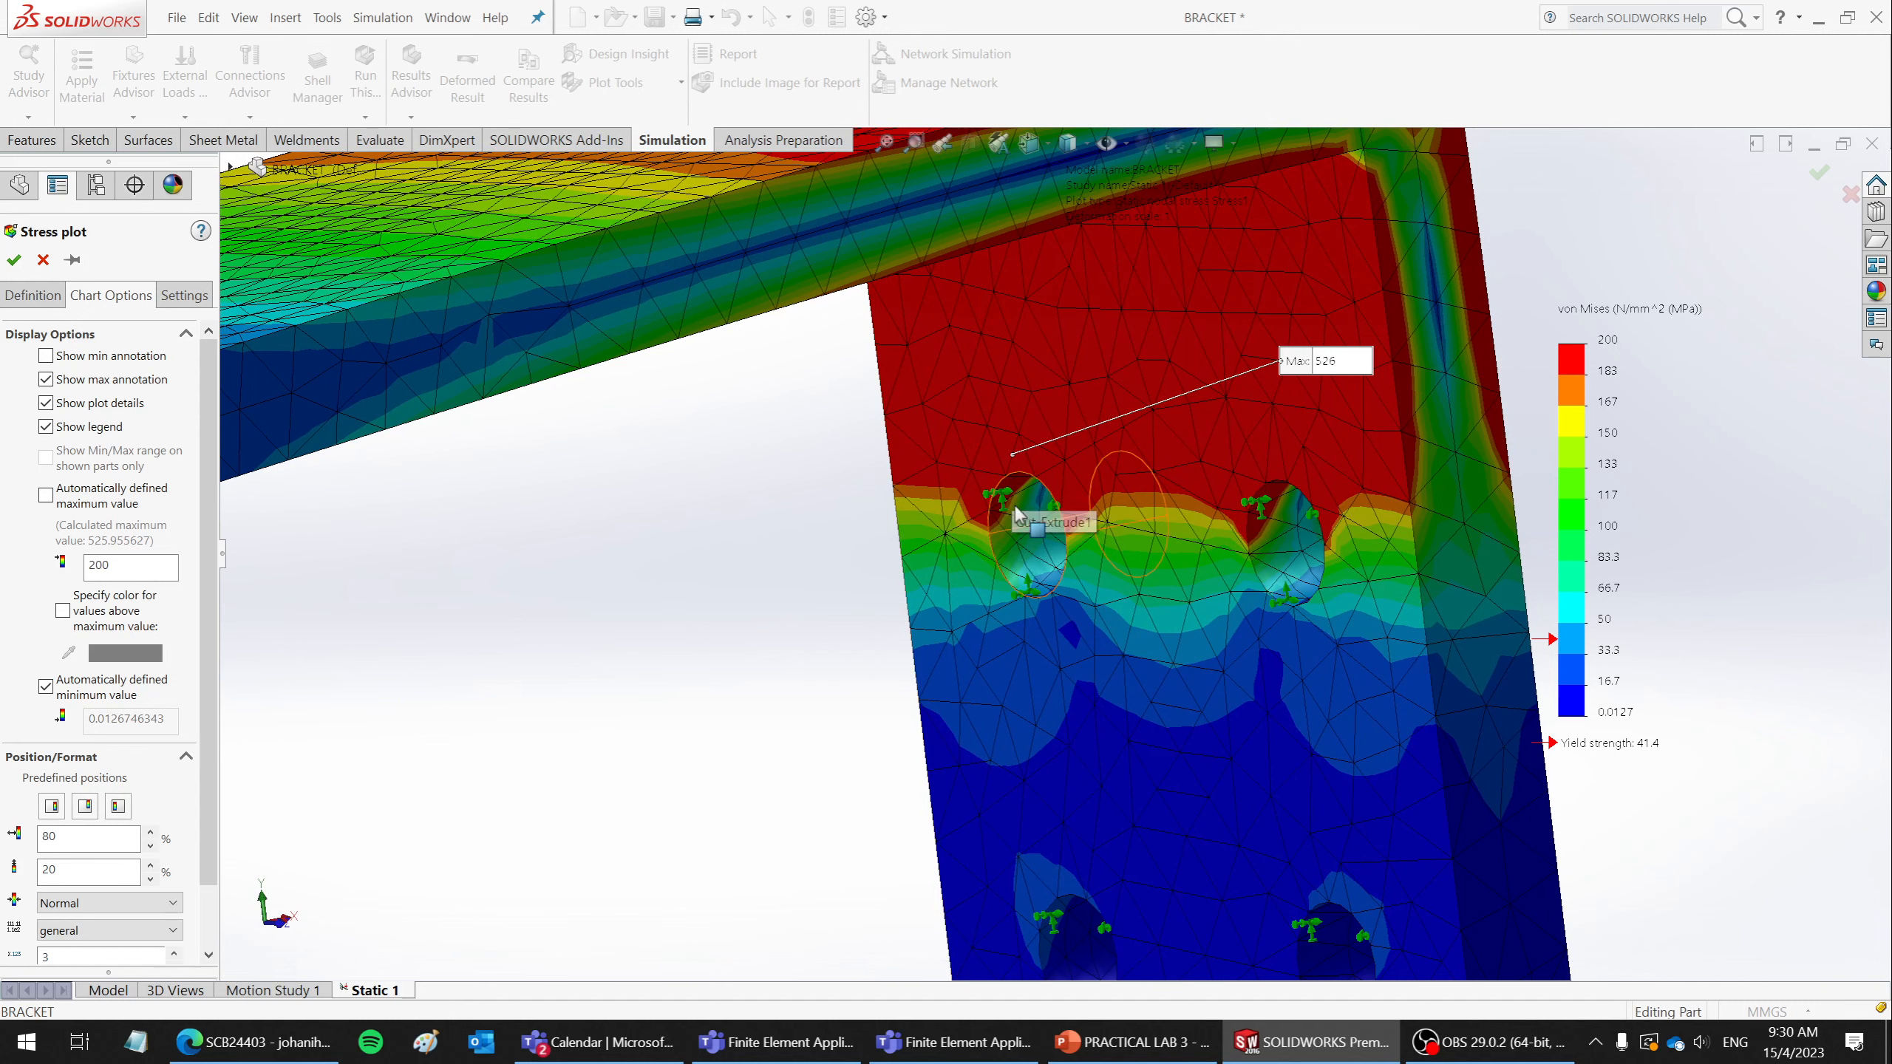
scroll(1041, 536, up, 2)
scroll(1067, 500, down, 5)
scroll(857, 553, up, 3)
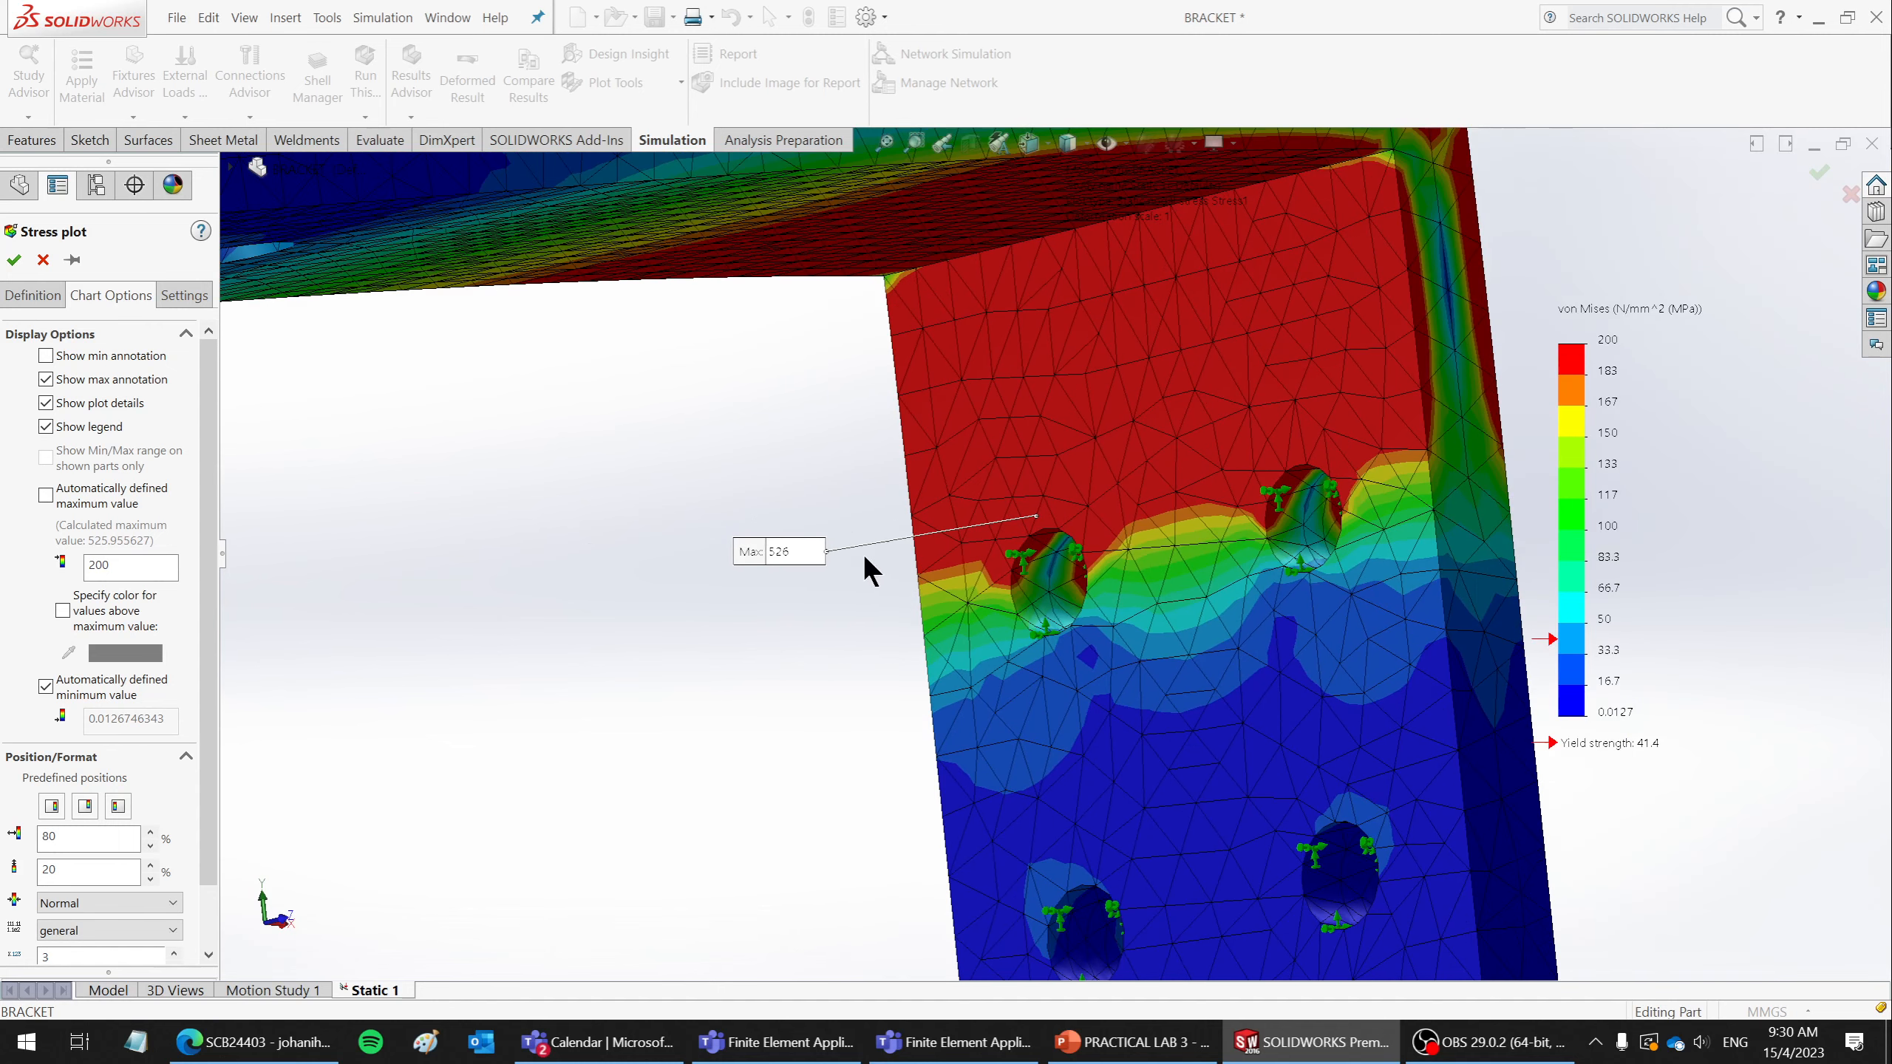
scroll(1046, 571, up, 2)
middle_drag(1053, 555, 1013, 650)
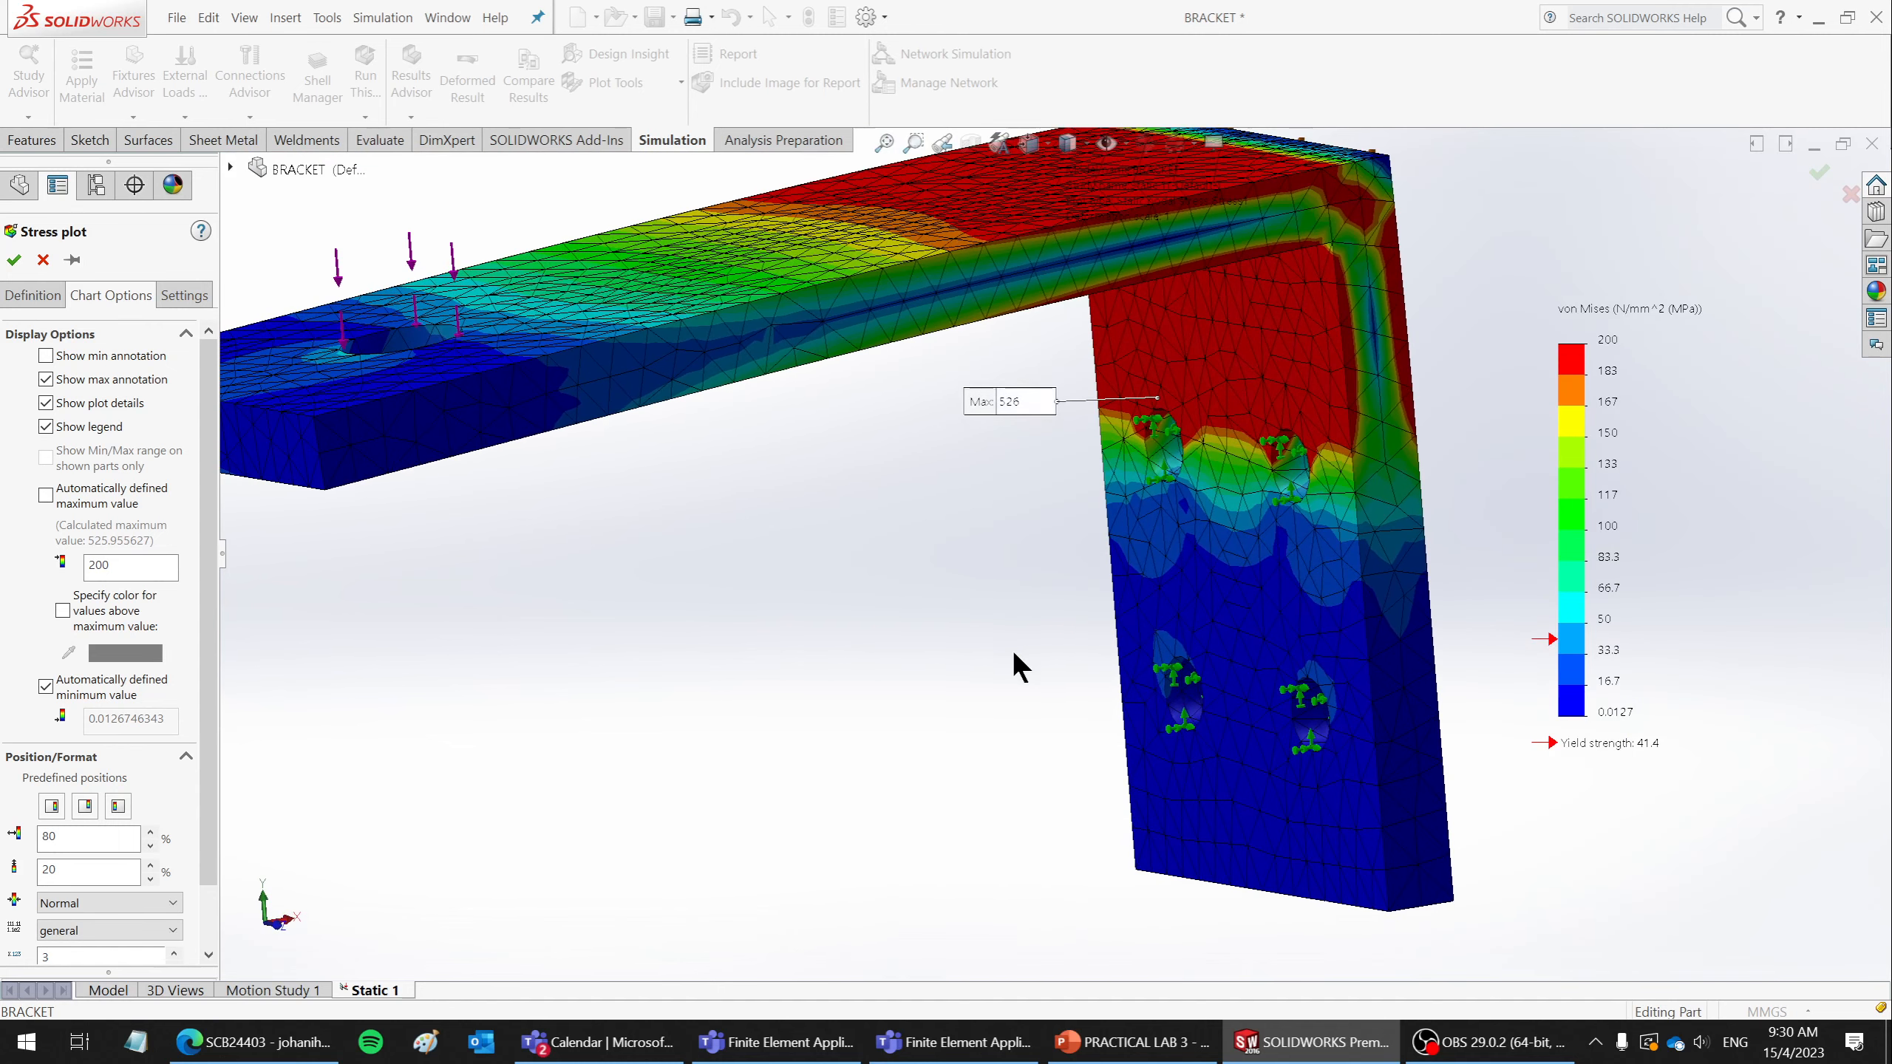
- Toggle the maximum annotation to check its location, leave it hidden, and accept the stress plot's chart options
click(45, 379)
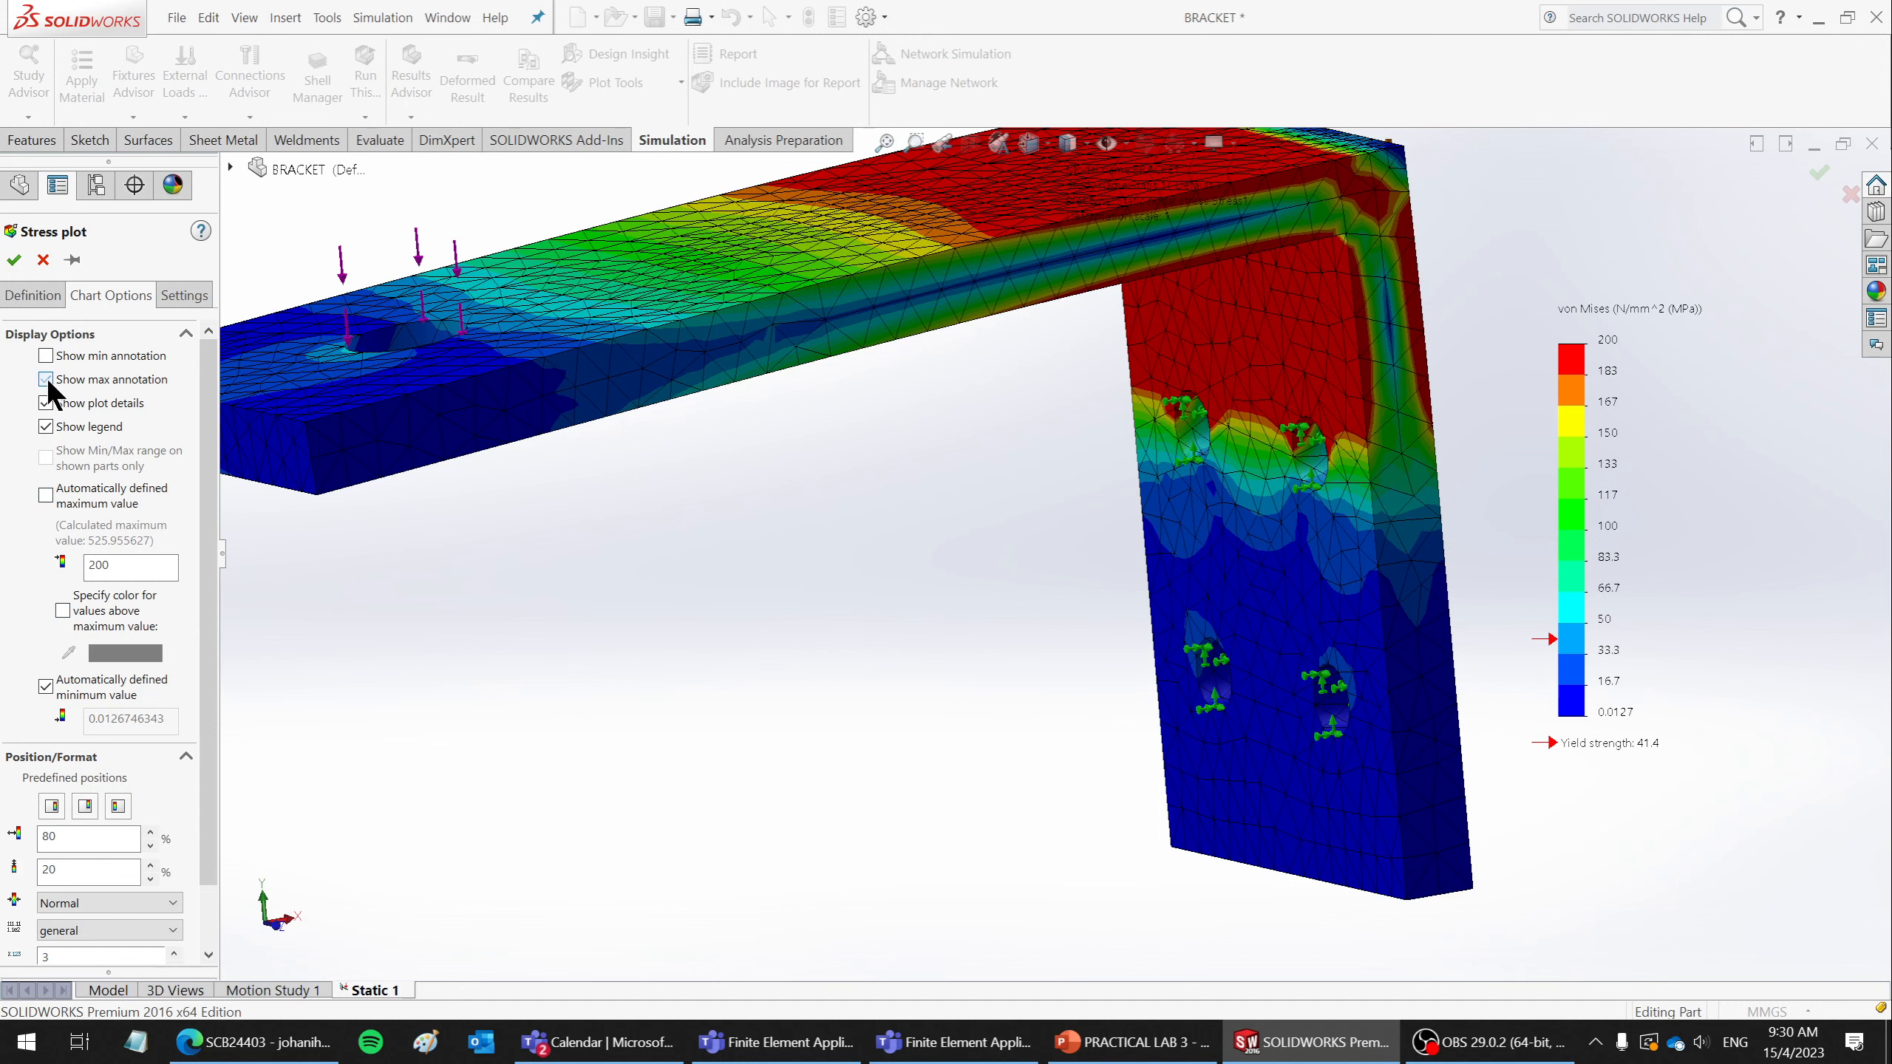
scroll(1237, 350, down, 2)
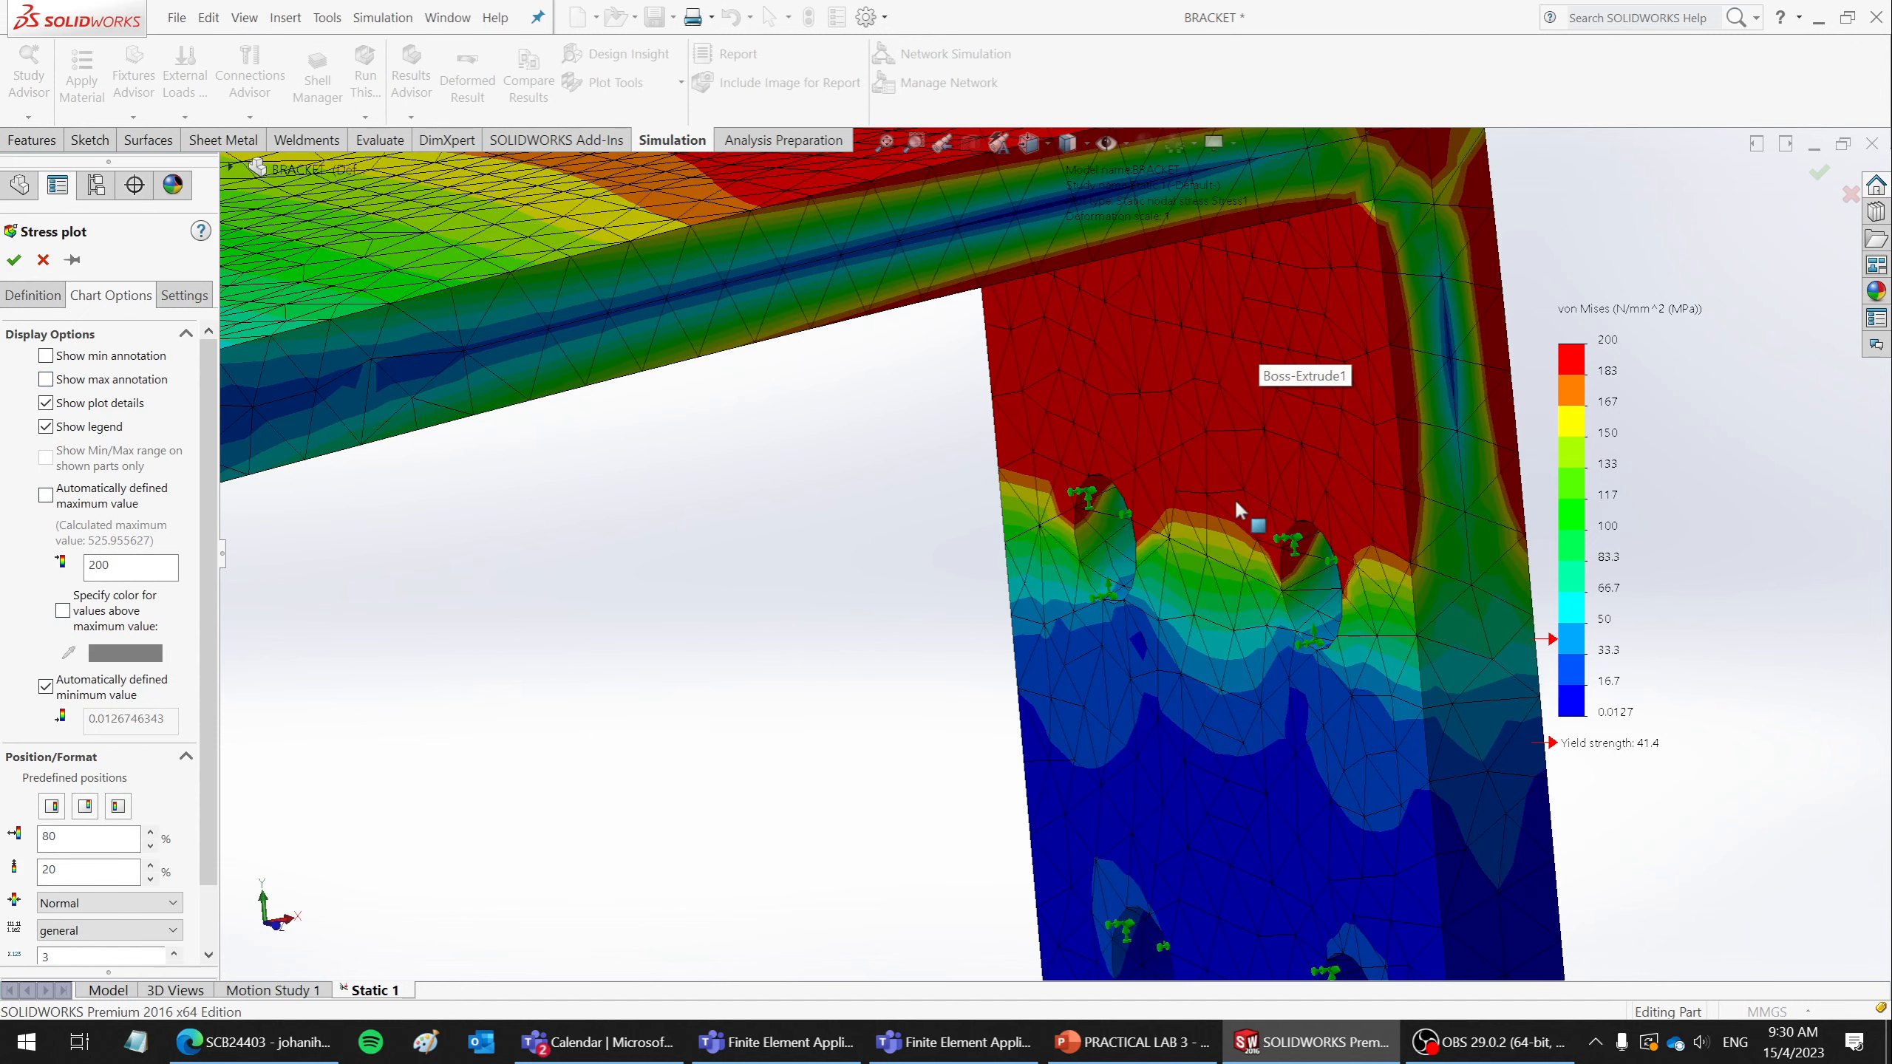
click(45, 379)
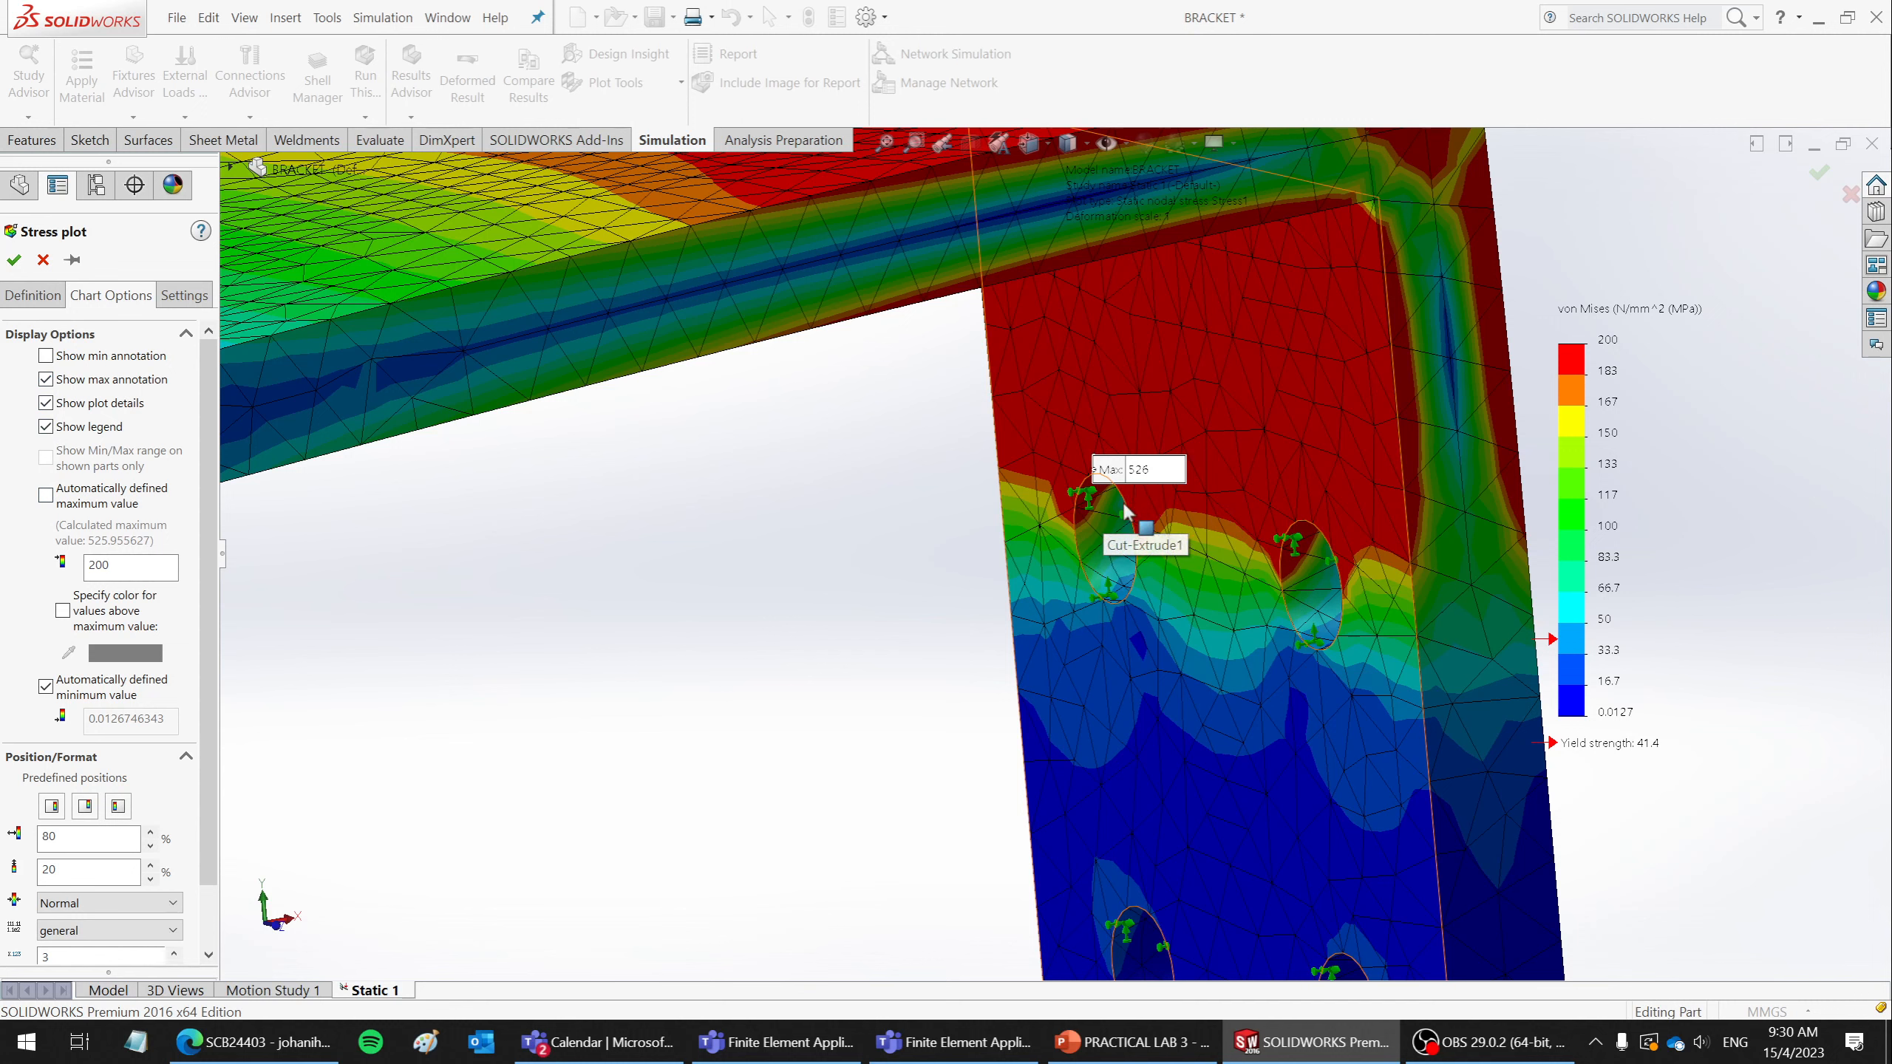
click(45, 378)
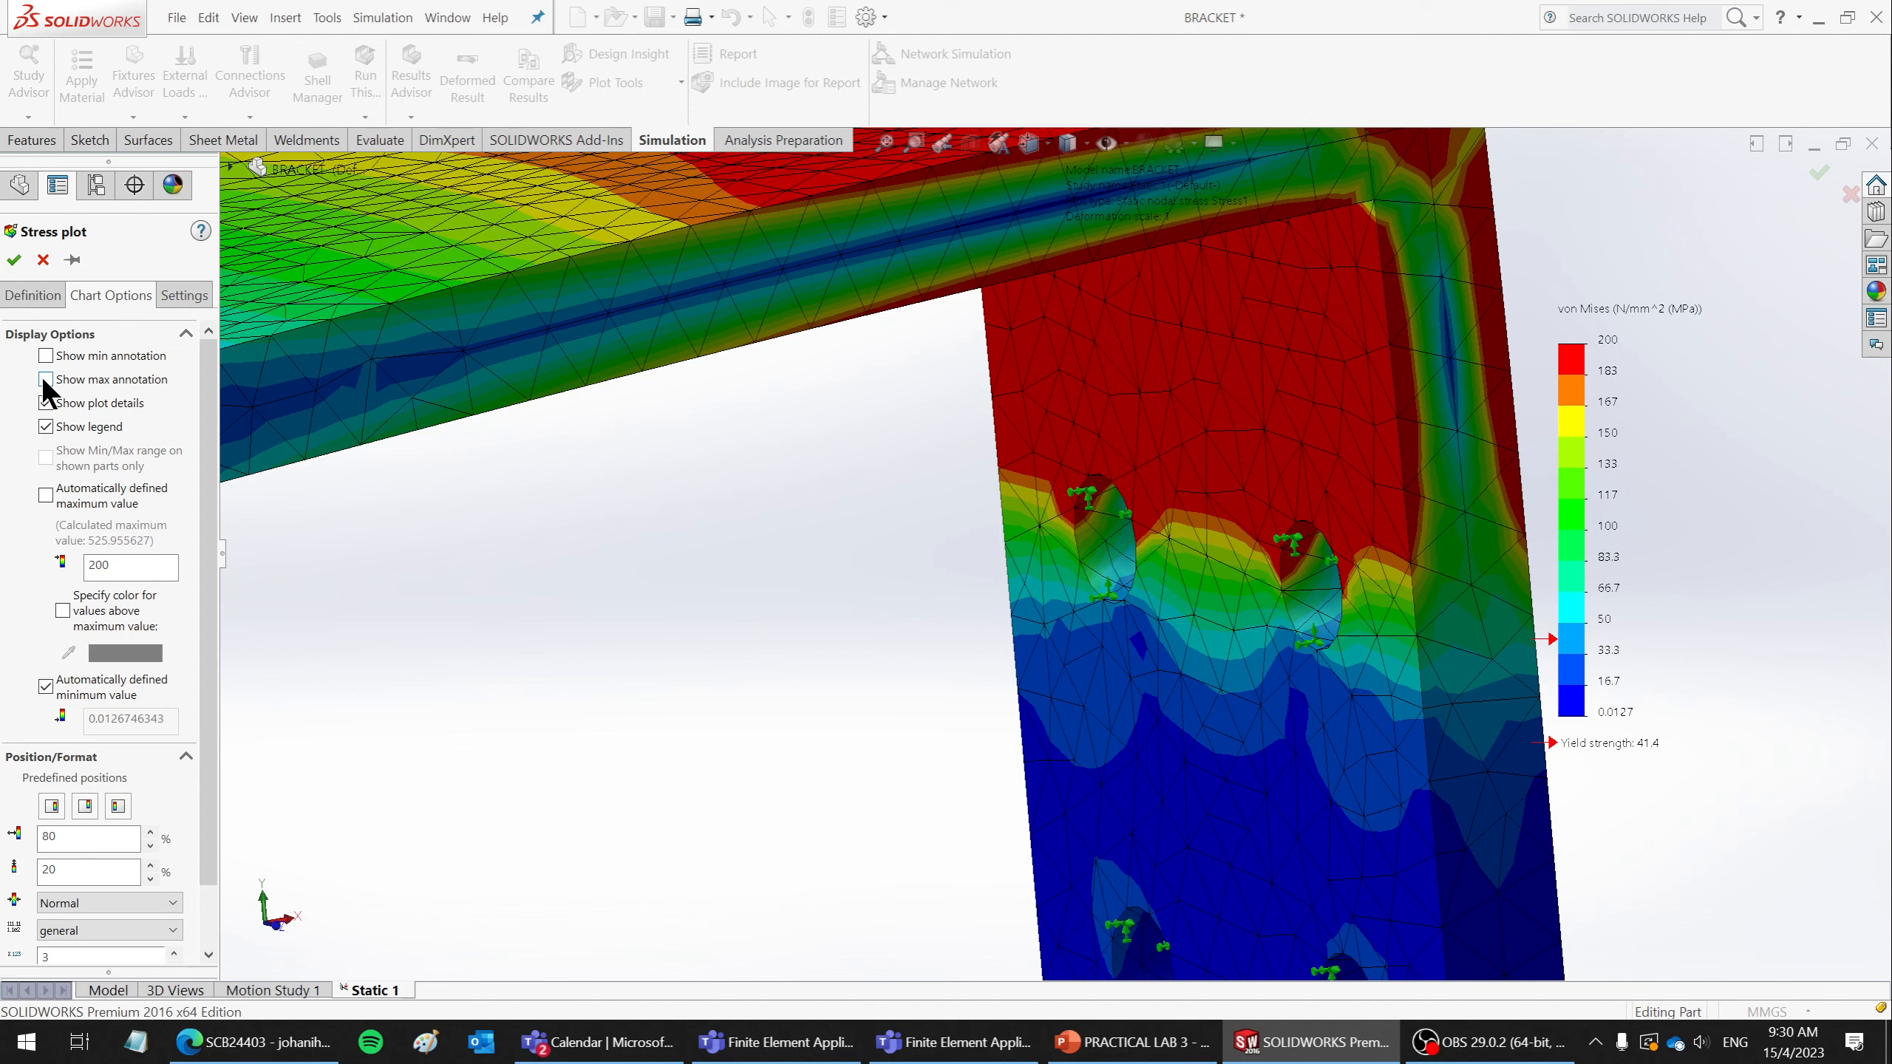
click(13, 259)
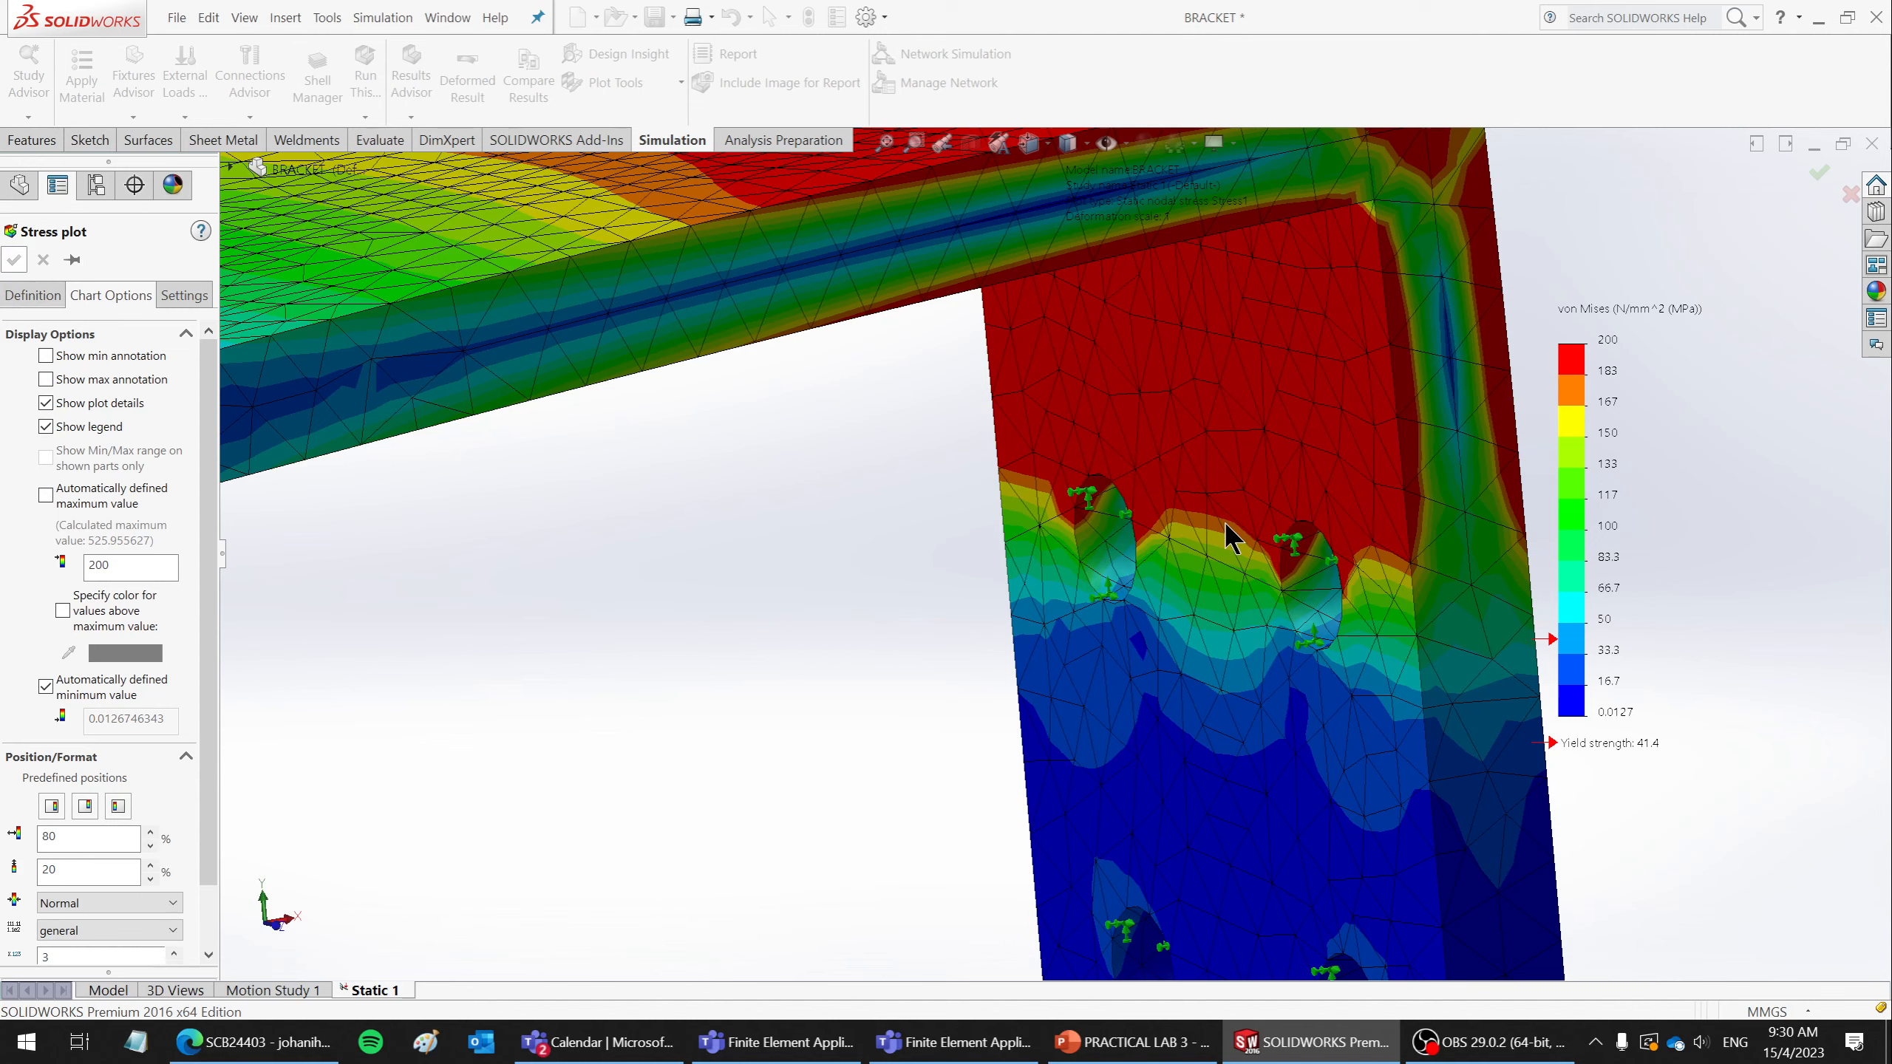
- Probe the stress at a point on the arm's top face near the orange band and move its label off the arm
scroll(1204, 577, up, 3)
mouse_move(1112, 446)
middle_down()
mouse_move(1107, 541)
mouse_move(990, 275)
mouse_move(959, 287)
mouse_move(1055, 381)
mouse_move(1020, 377)
middle_up()
scroll(1022, 305, down, 5)
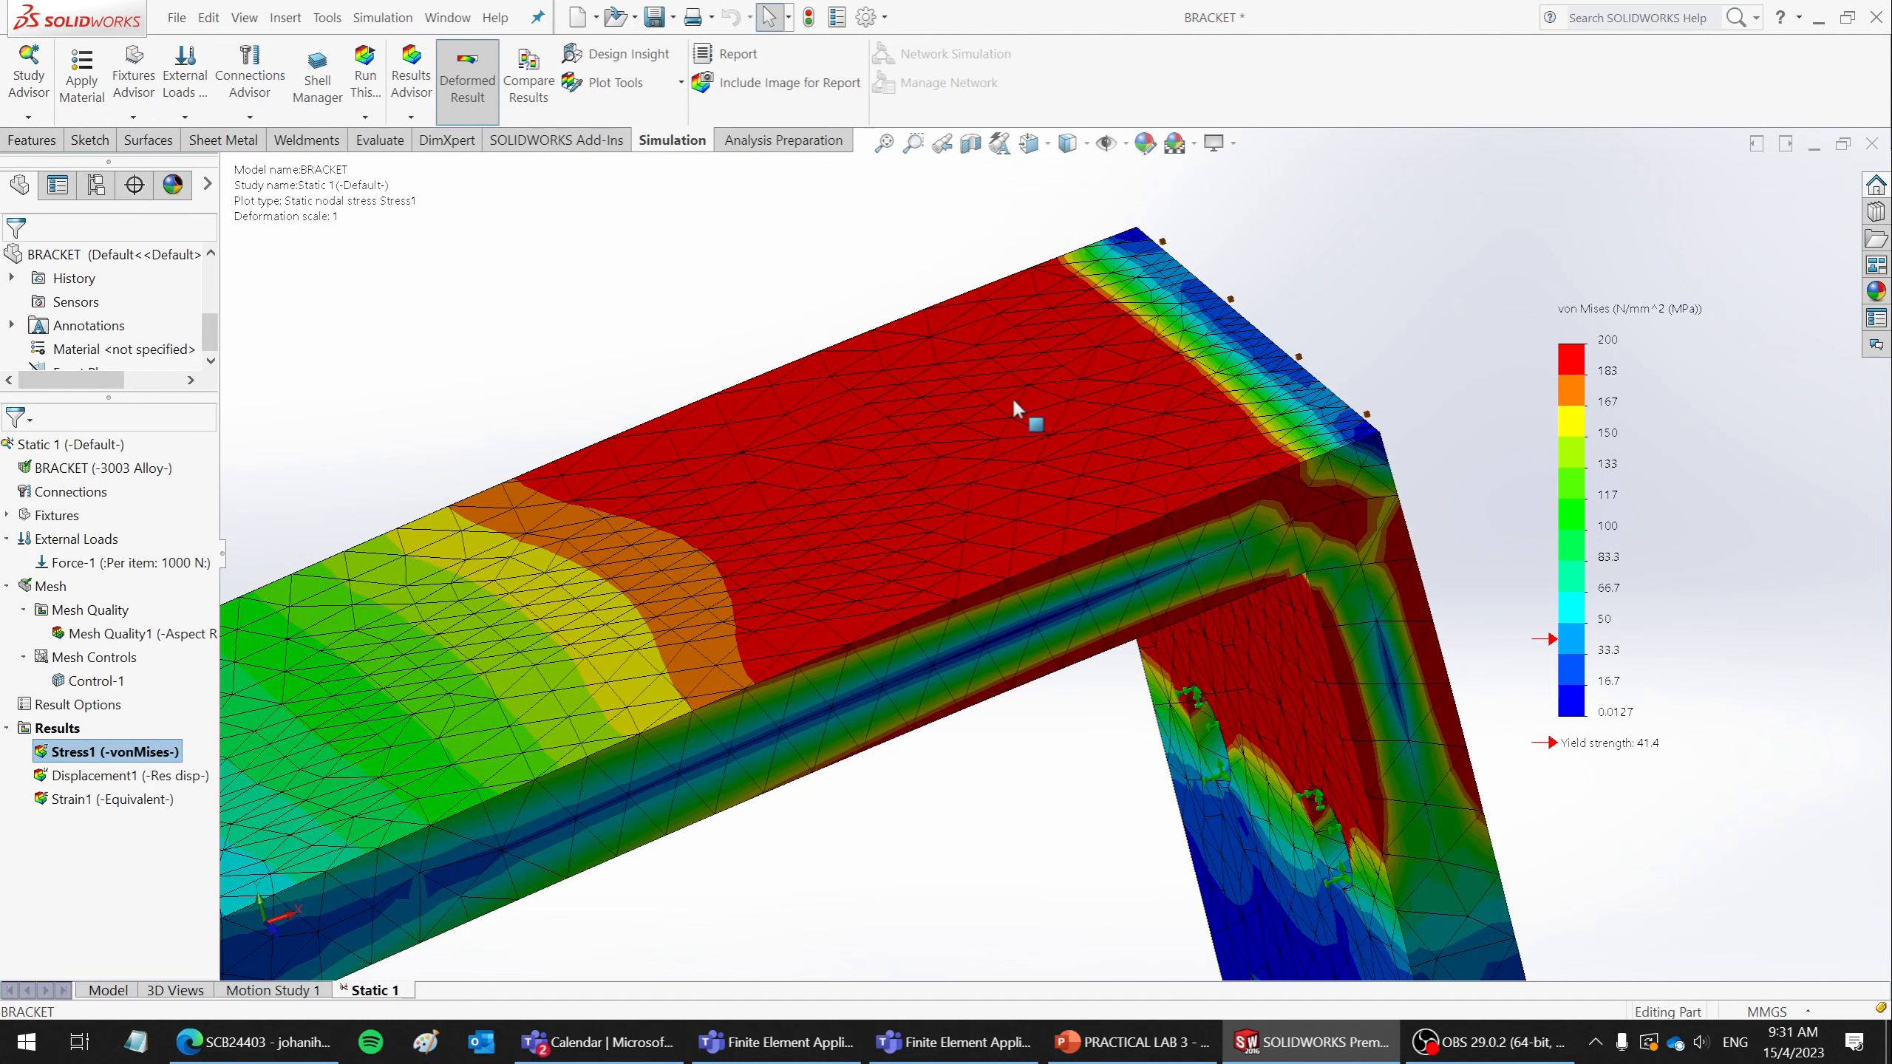
click(611, 79)
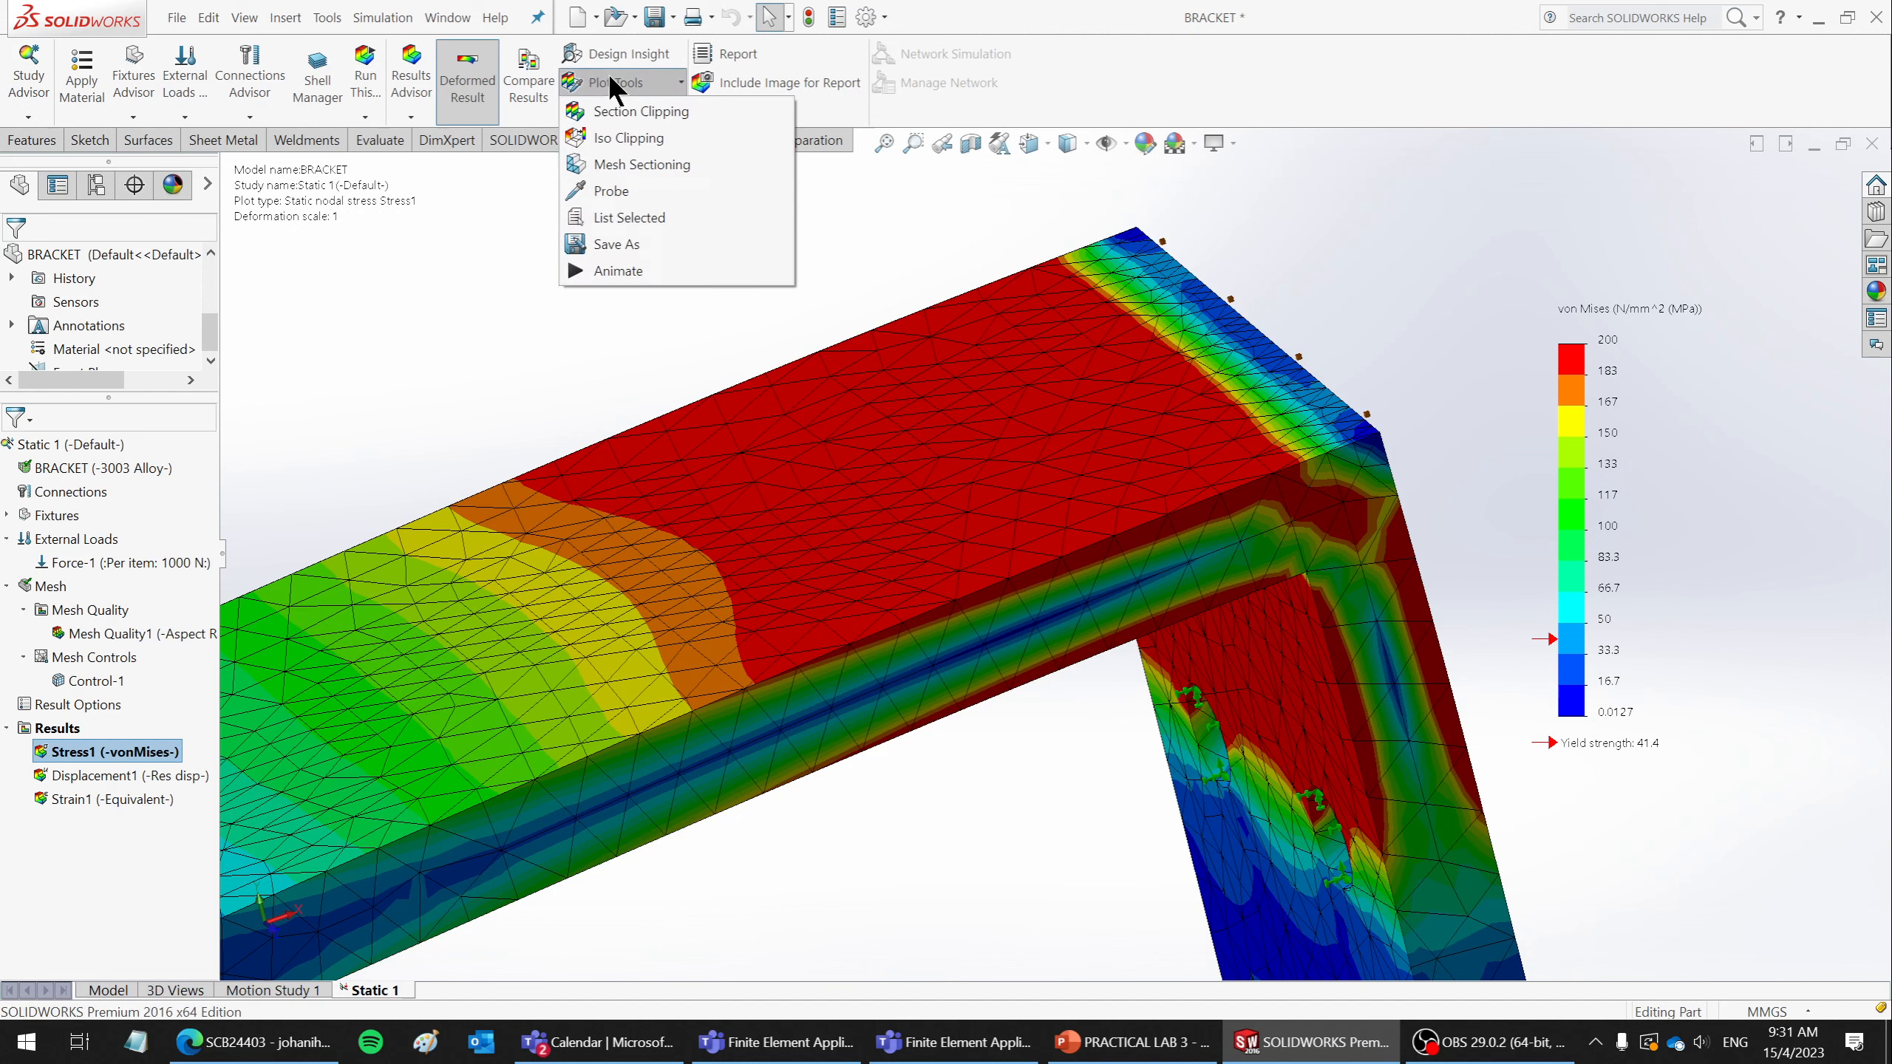
click(623, 190)
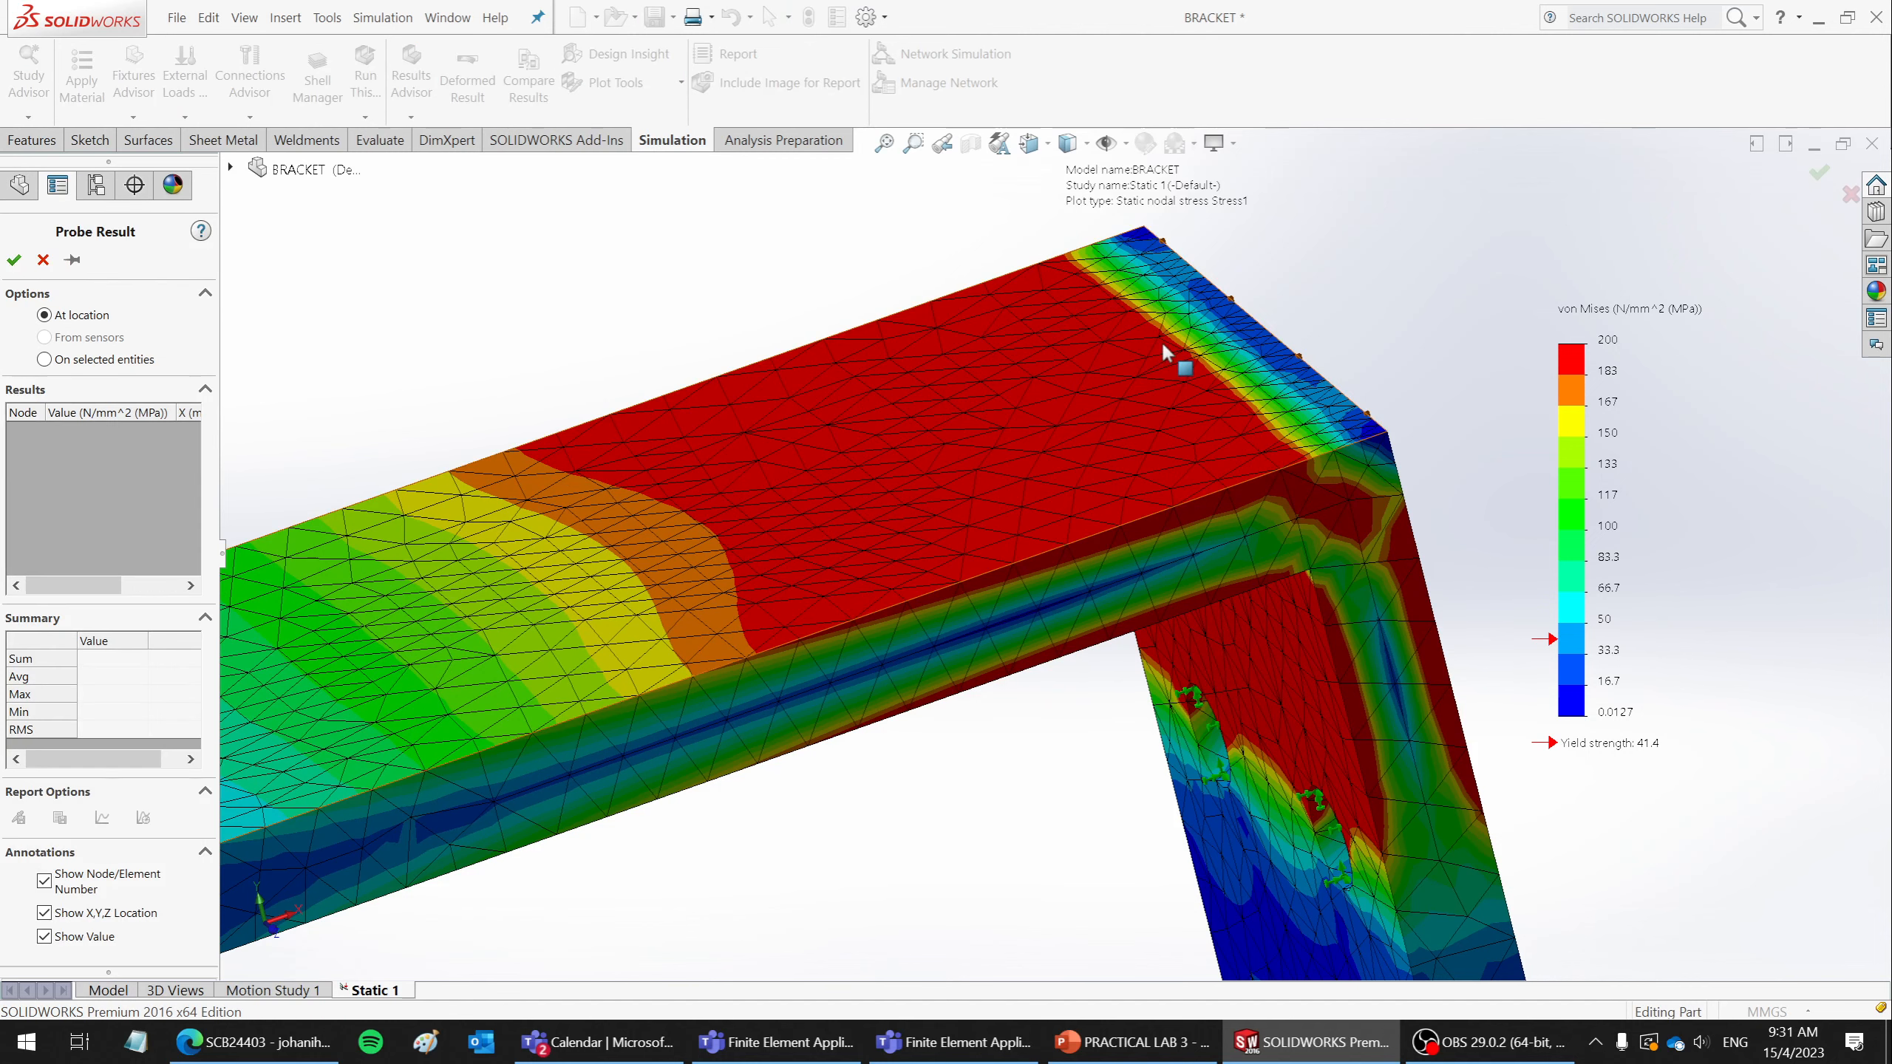
click(754, 498)
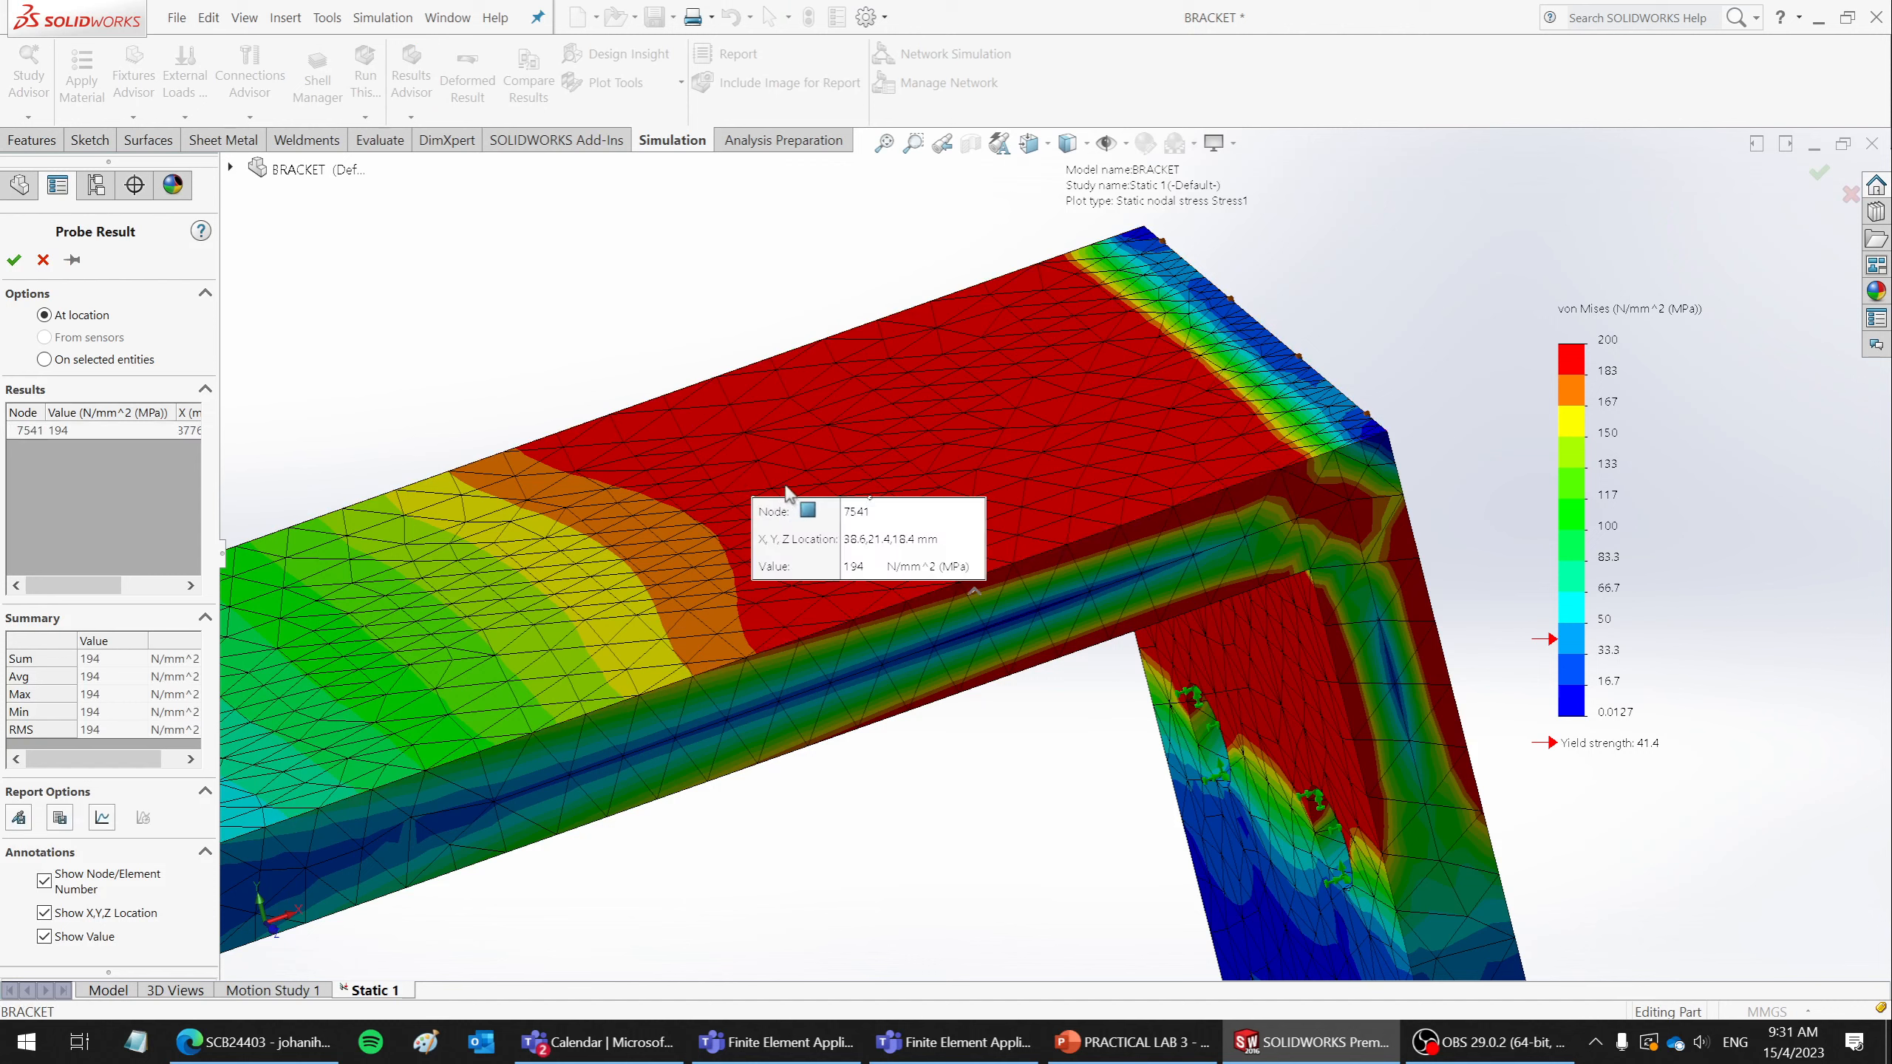
drag(819, 507, 767, 278)
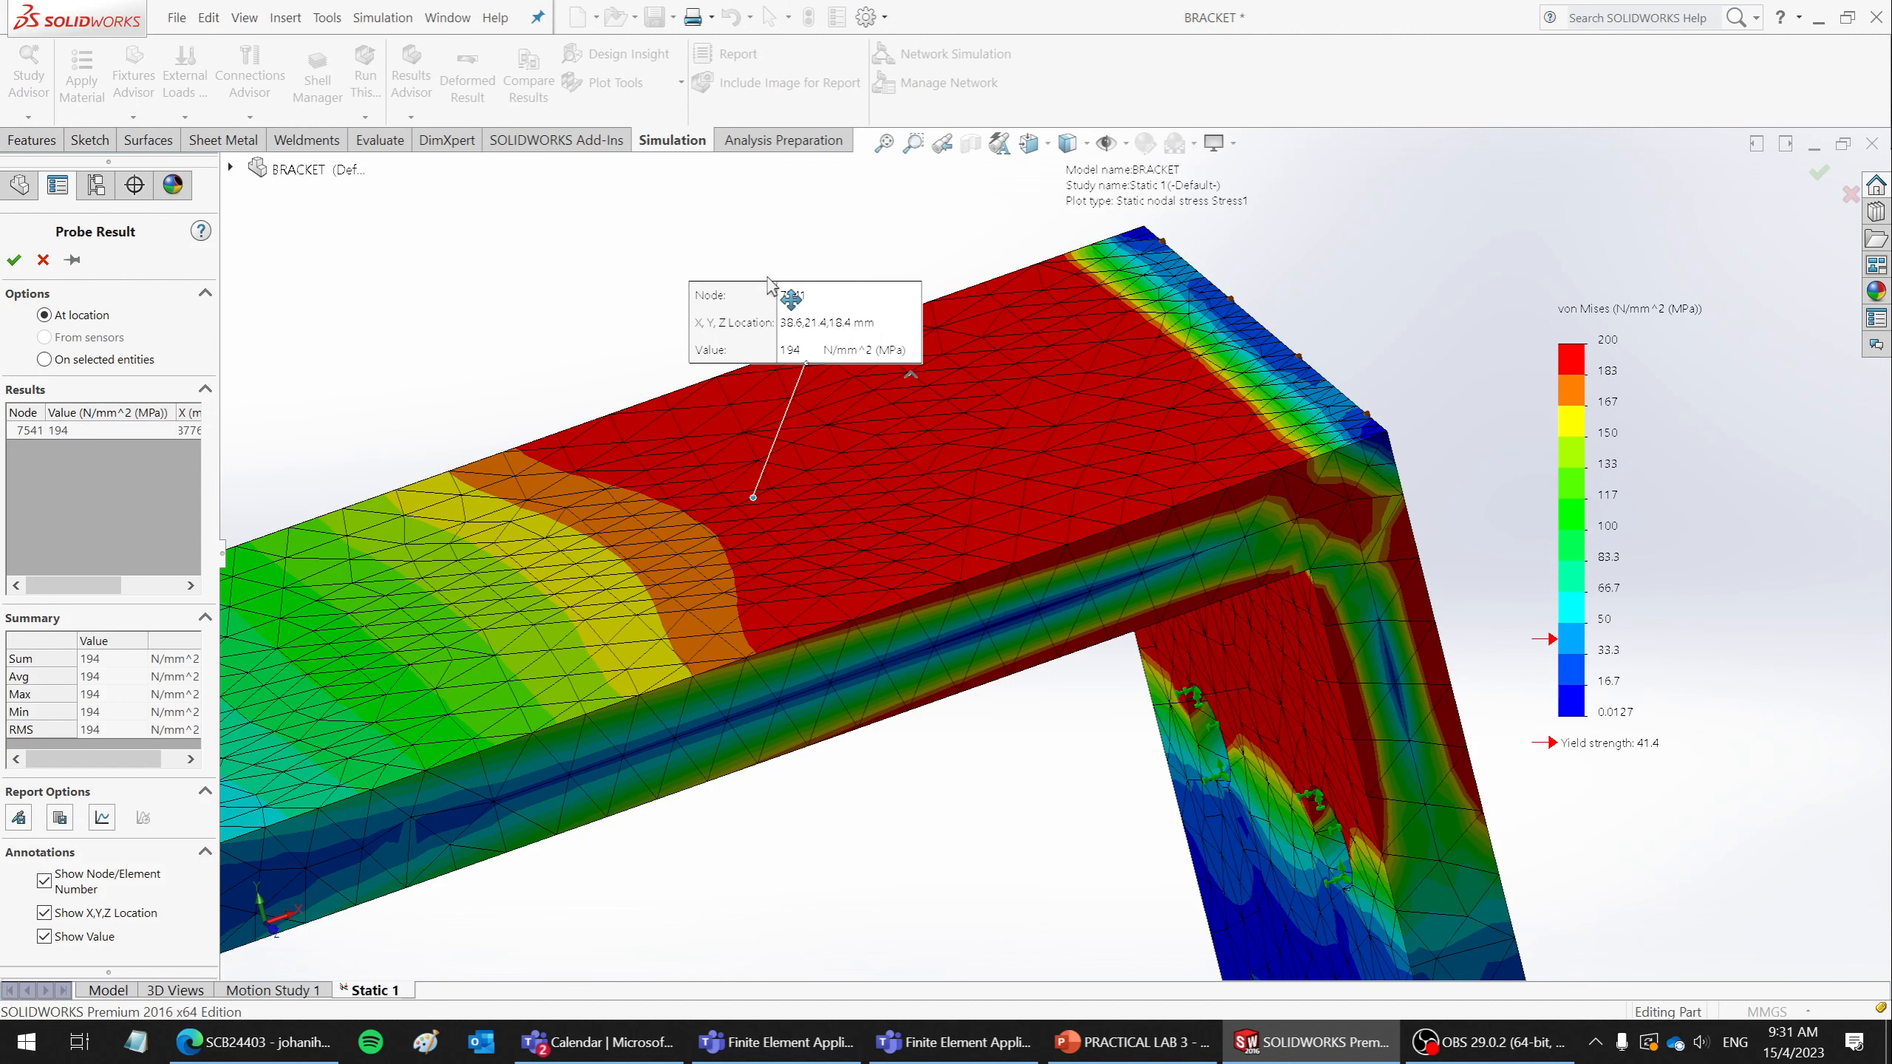
- Probe three more points along the arm's top face toward the corner, spacing their labels apart
click(866, 450)
drag(957, 503, 1401, 391)
click(989, 411)
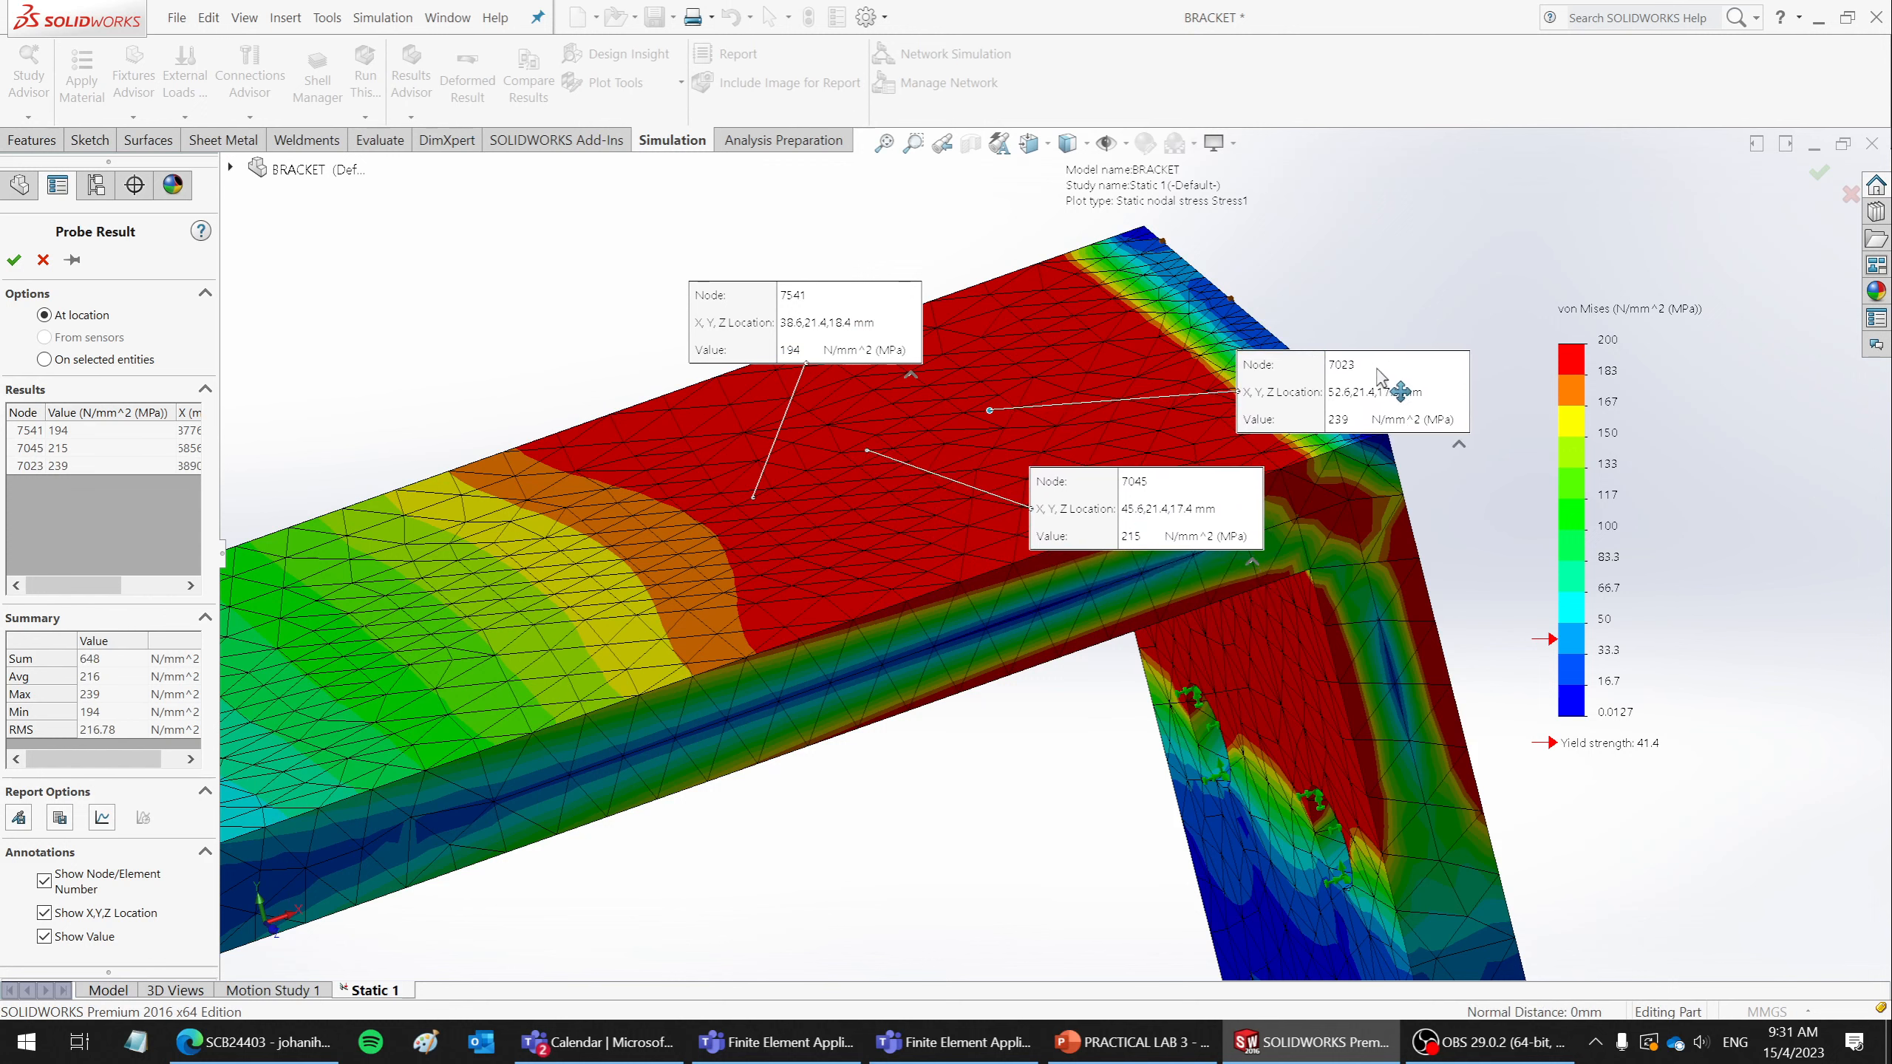
click(1116, 364)
drag(1241, 391, 1456, 194)
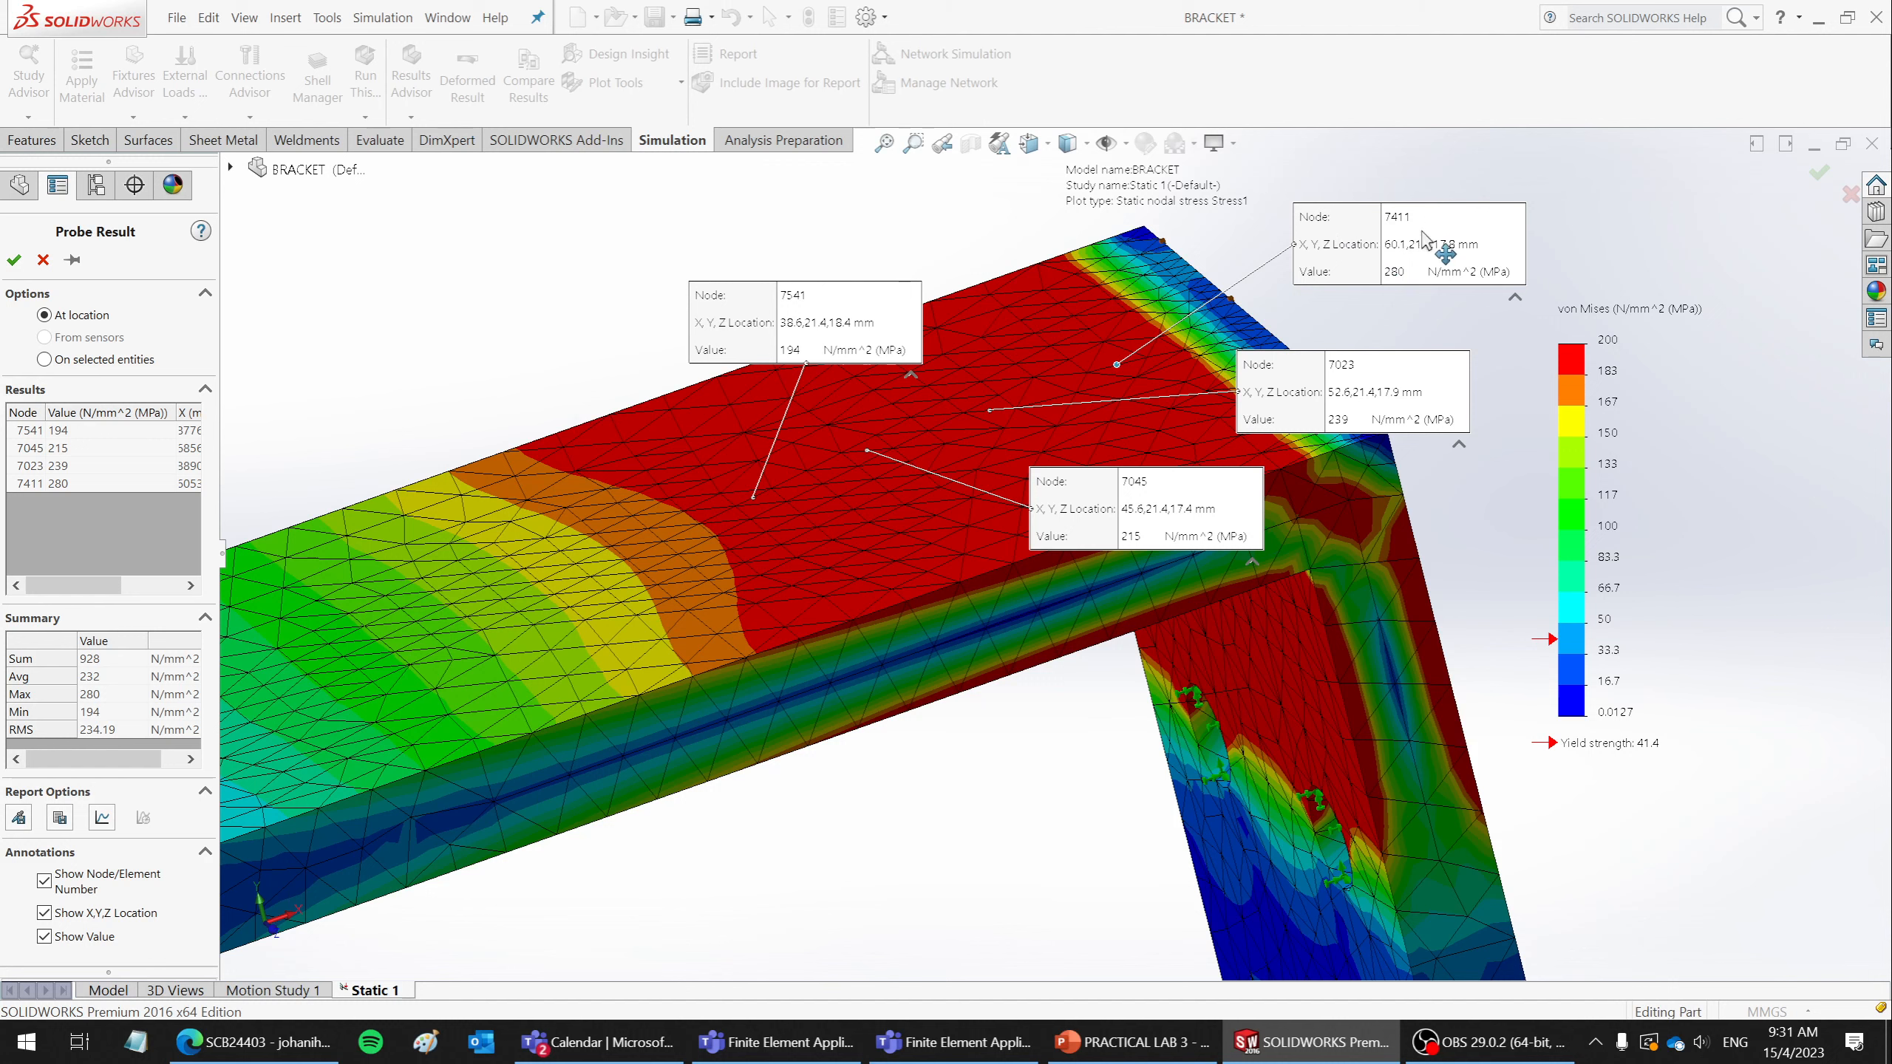
- Frame the probed stress plot and capture a screenshot of the probe labels and the von Mises legend
scroll(1771, 259, down, 1)
scroll(1772, 259, up, 1)
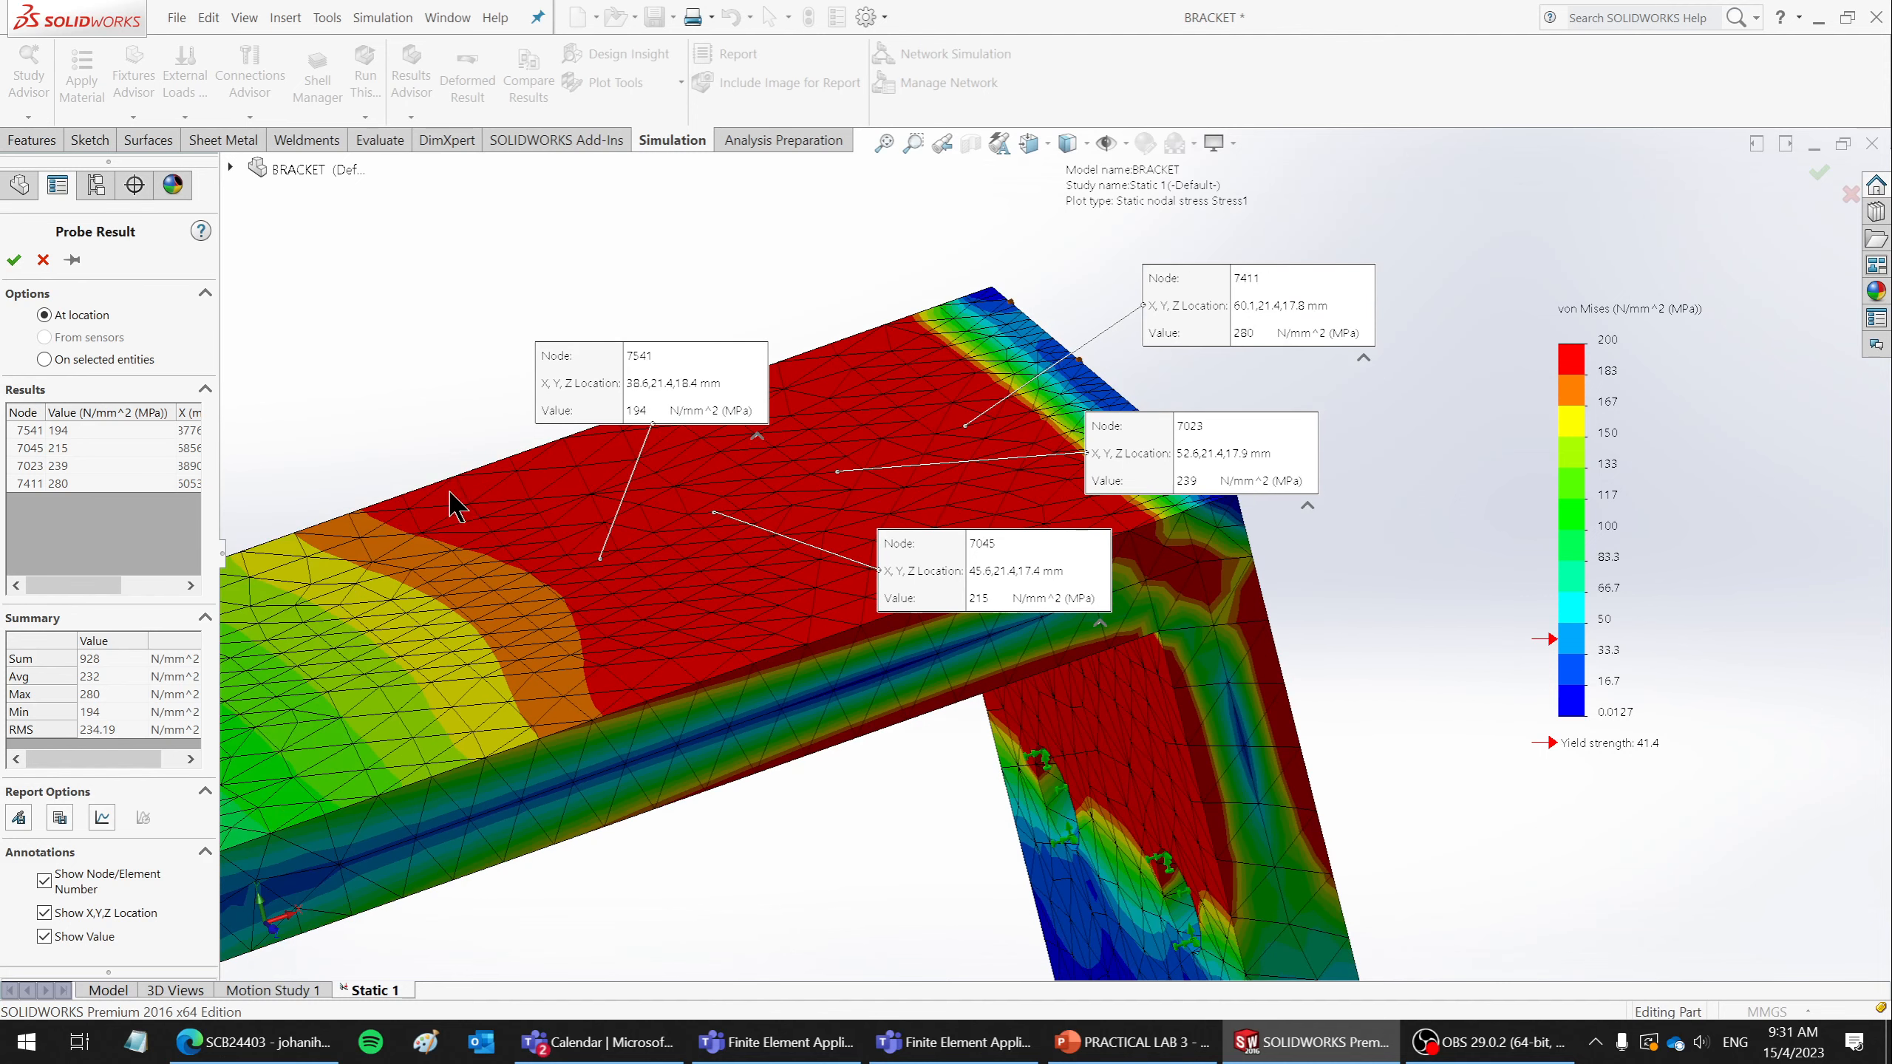
scroll(459, 496, down, 1)
scroll(574, 521, up, 1)
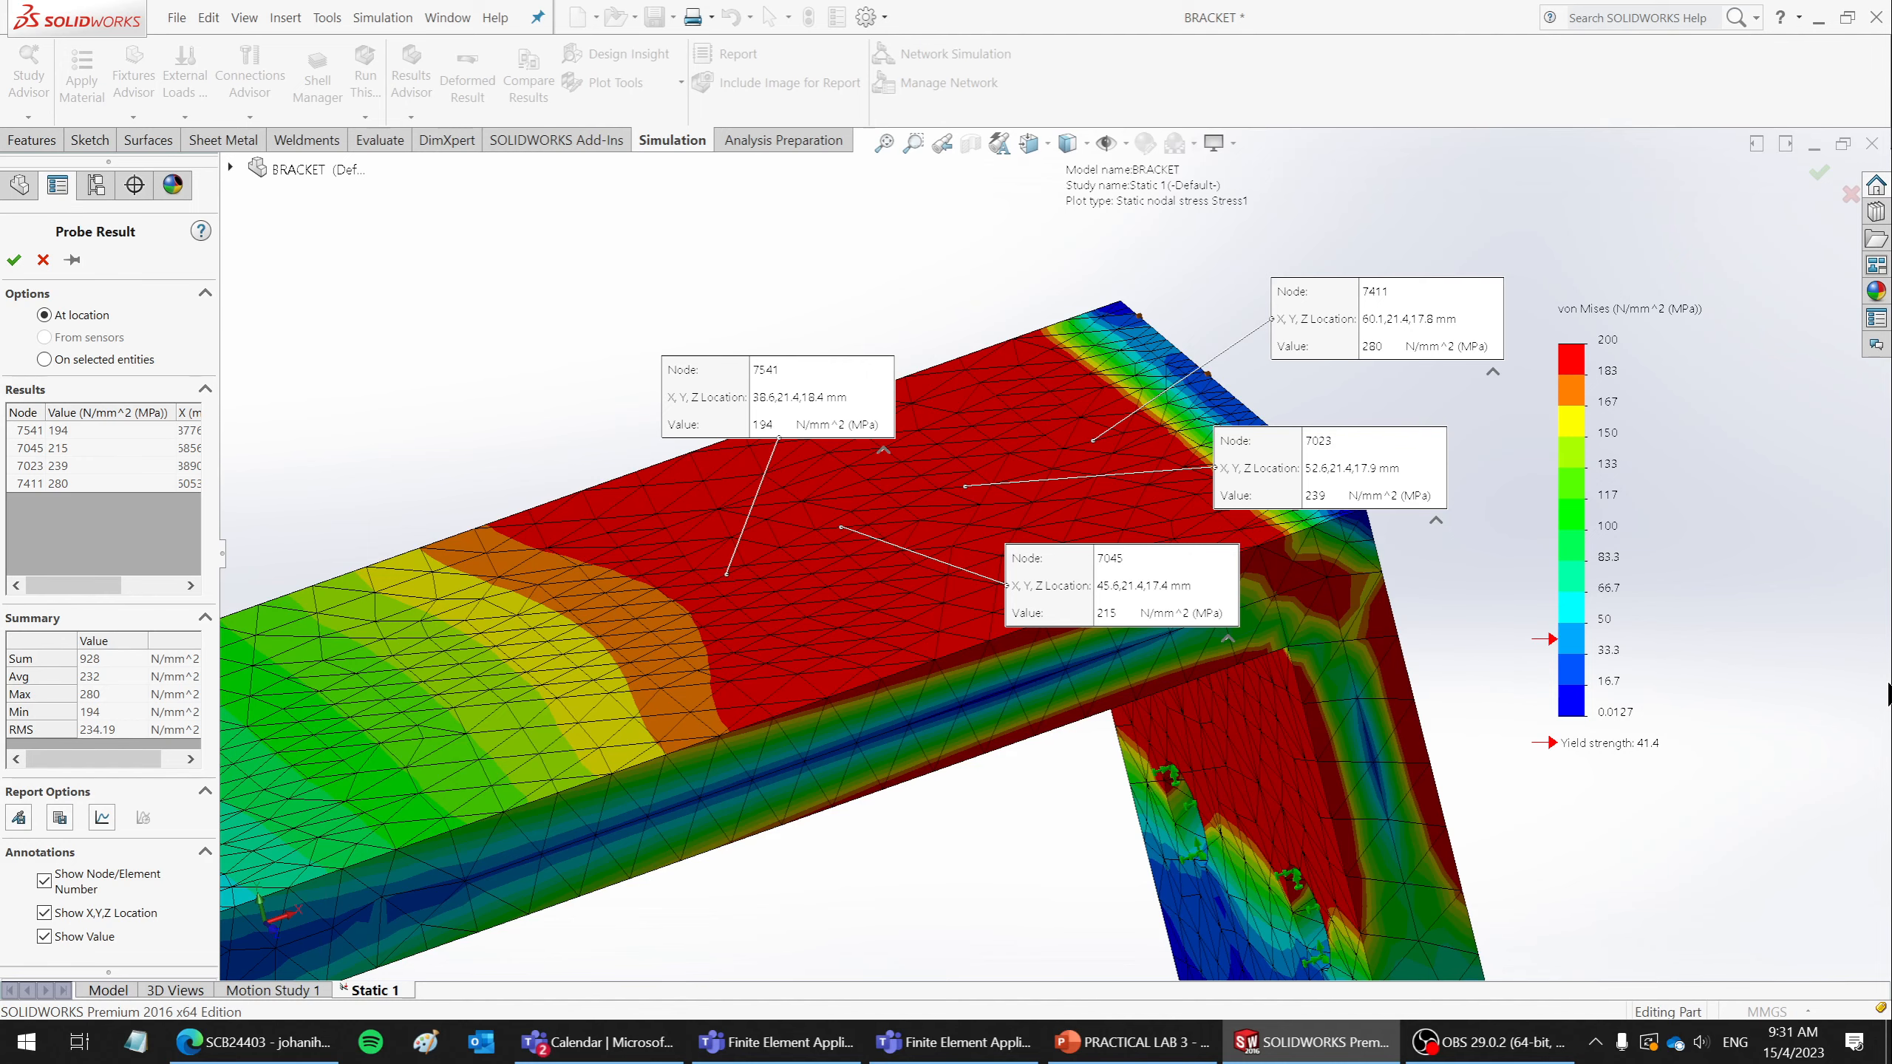
key(super+shift+s)
drag(641, 259, 1781, 828)
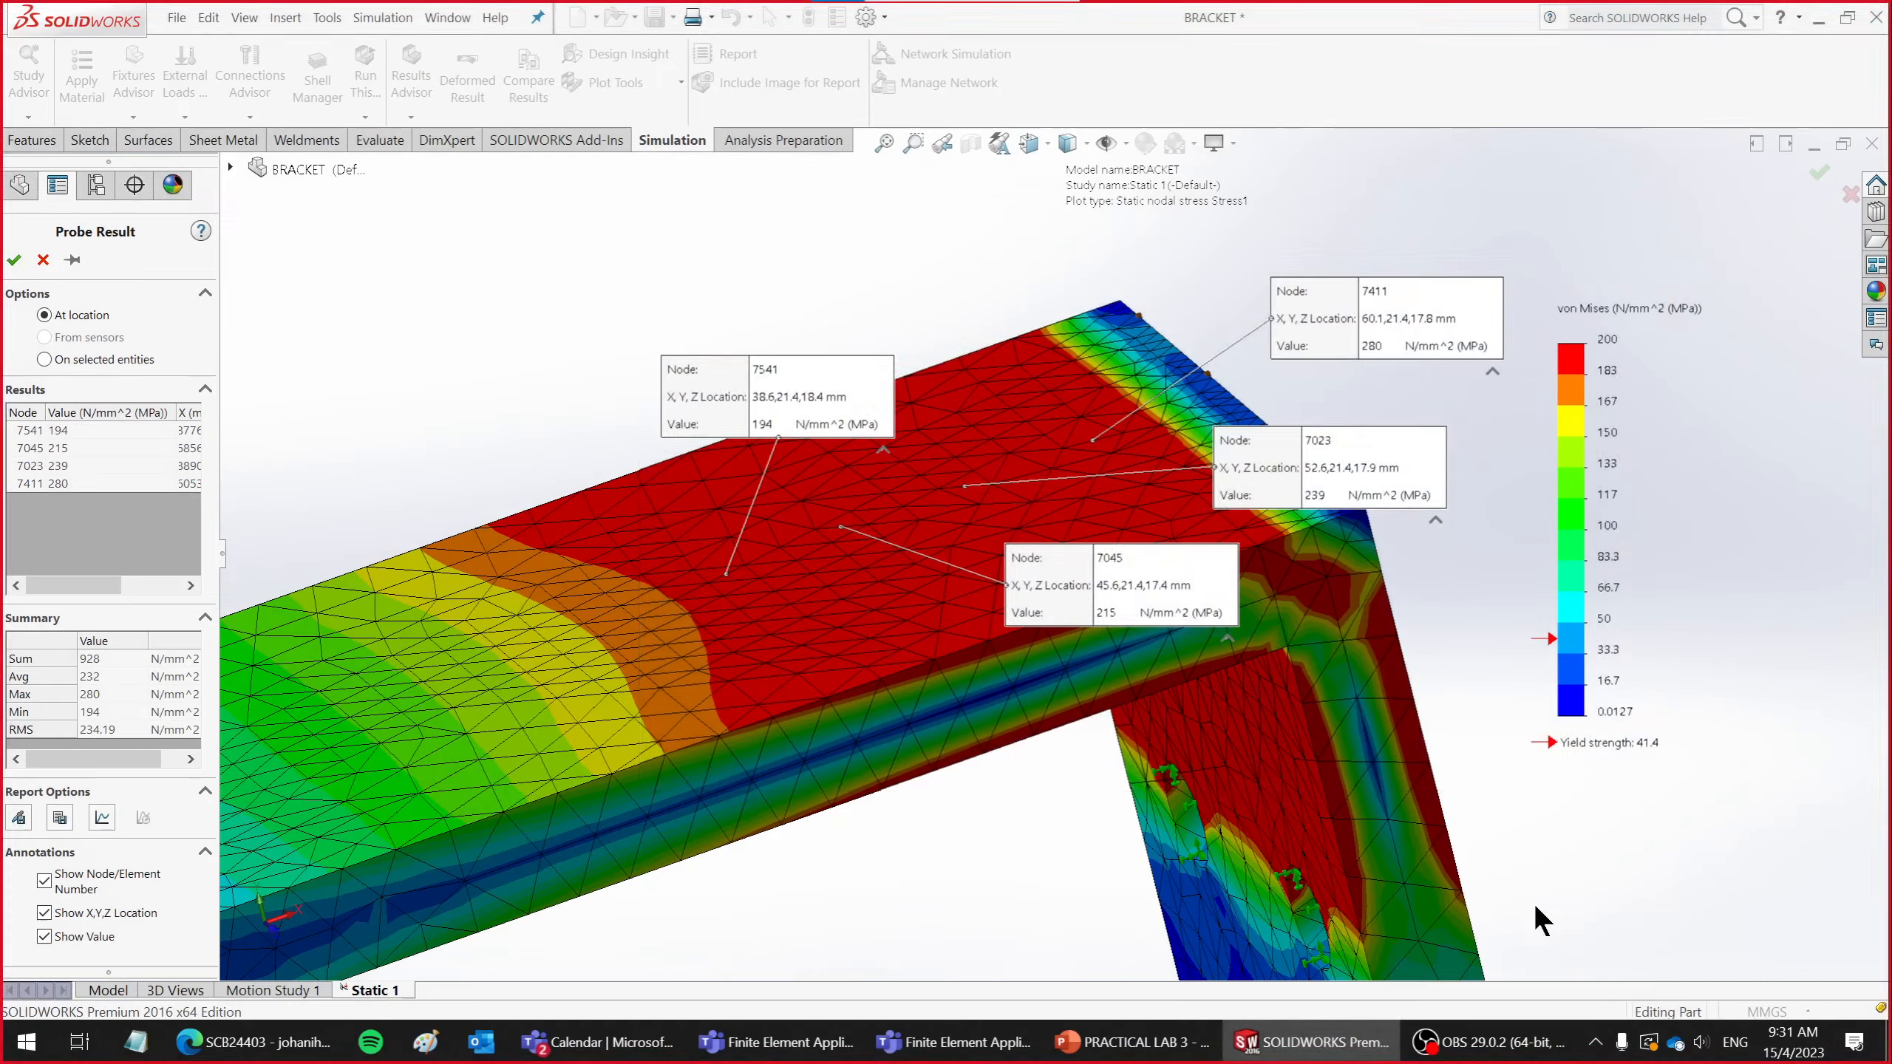
- Switch to the lab presentation in PowerPoint and add a blank slide after the safety factor calculation slide
click(1132, 1042)
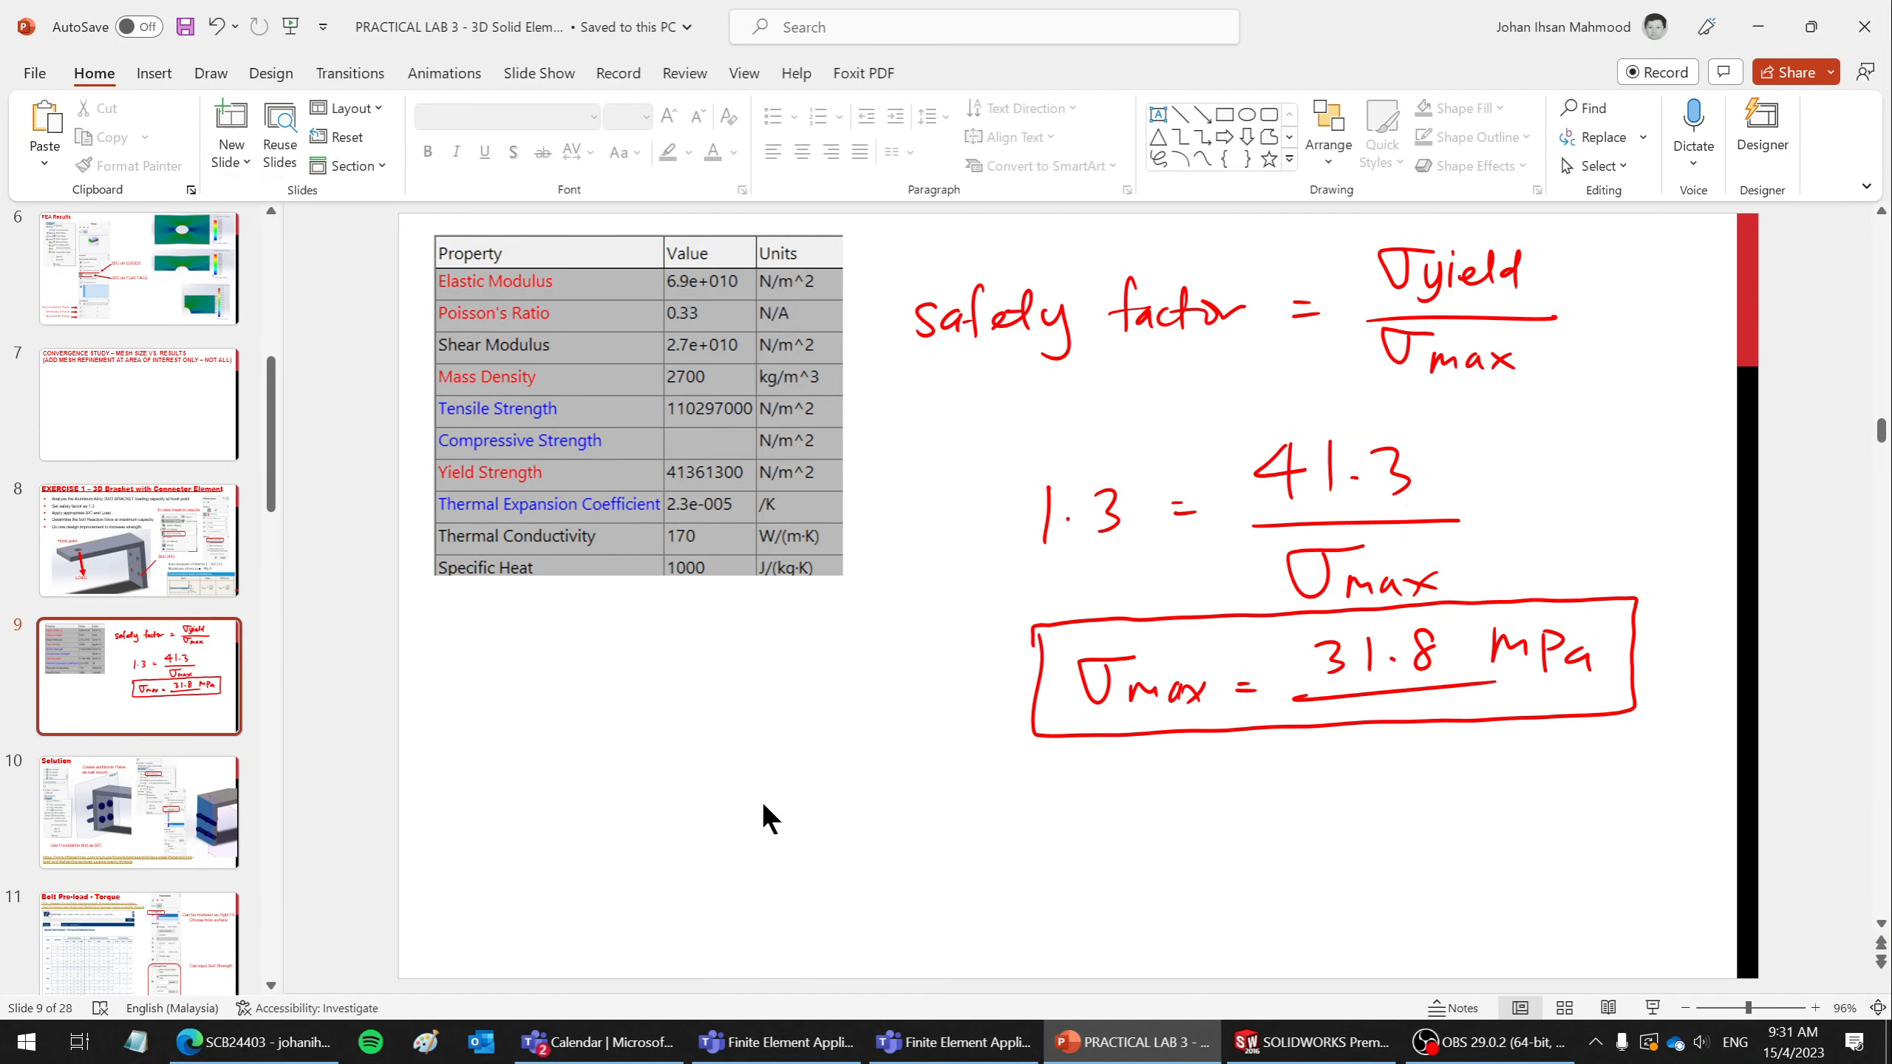
click(166, 742)
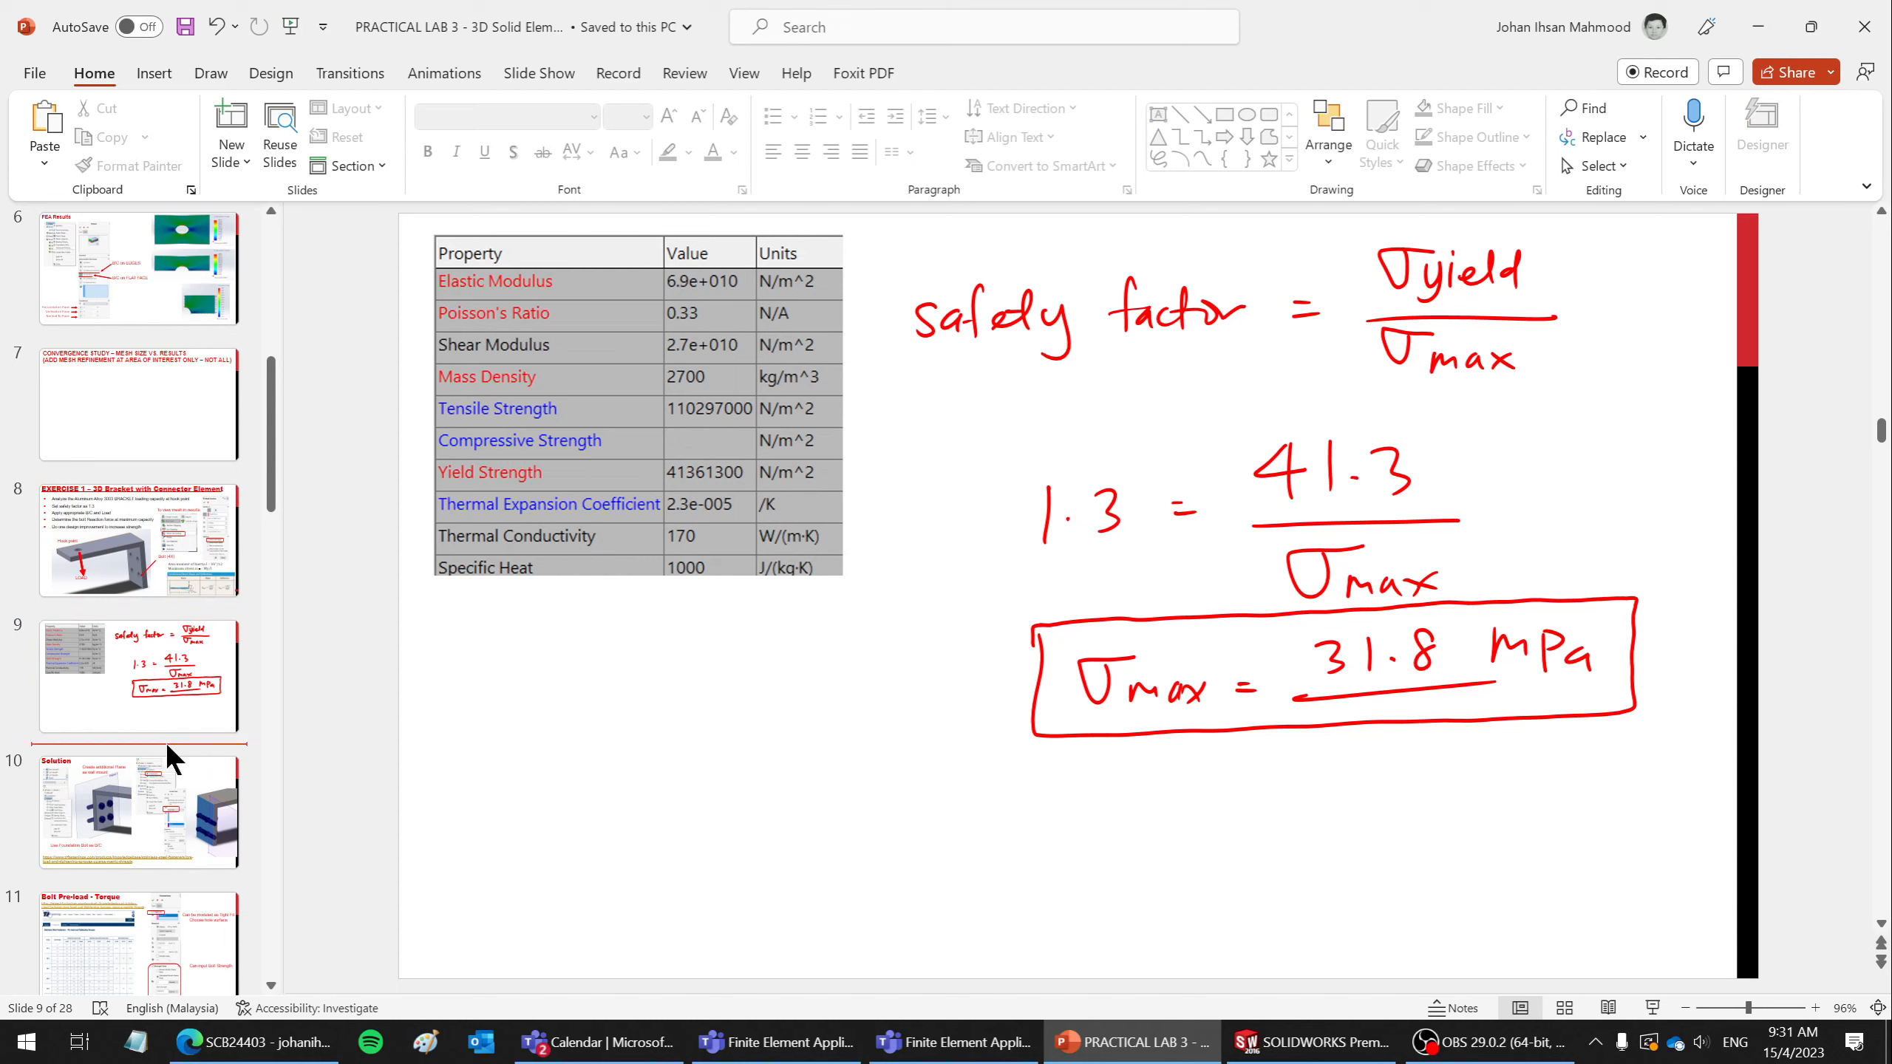
click(238, 167)
click(264, 349)
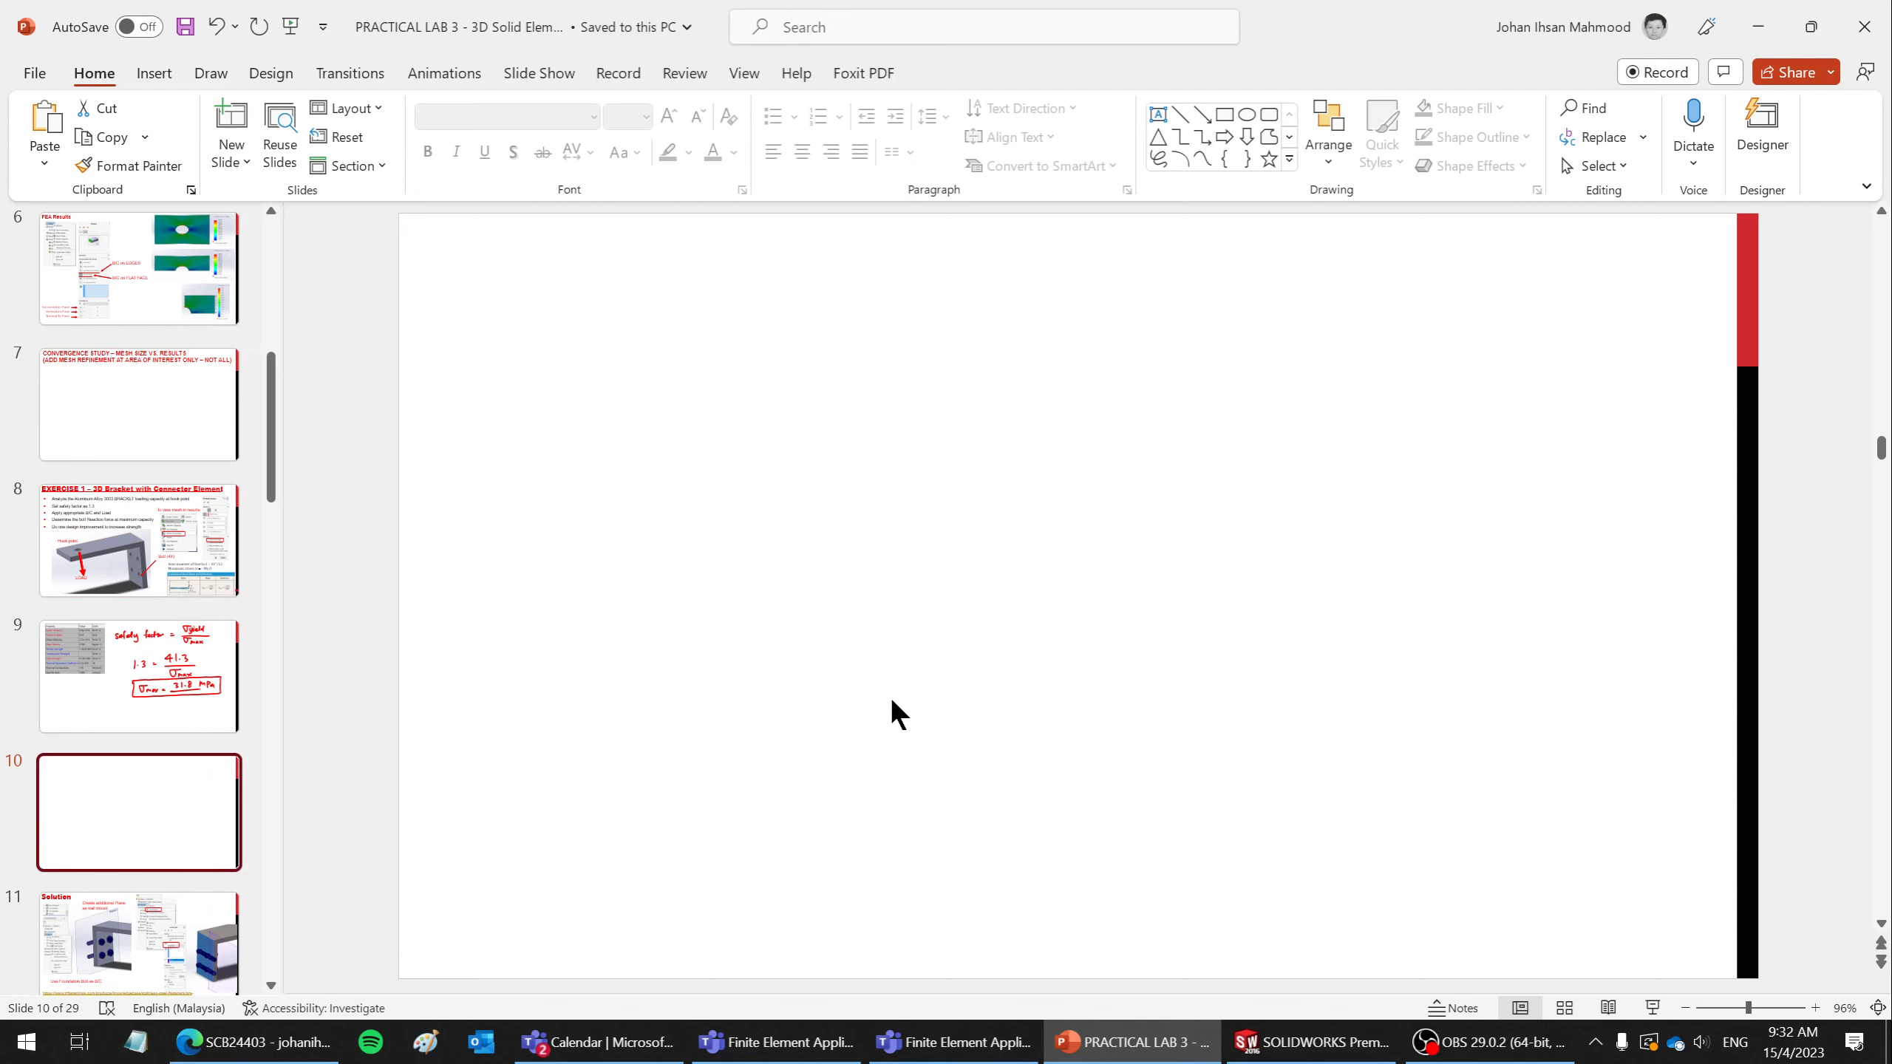
- Paste the probed stress plot screenshot on the blank slide, shrink it to about 20.96 × 10.33 cm and place it in the upper-left area
key(ctrl+v)
drag(1542, 912, 1052, 658)
drag(738, 542, 752, 536)
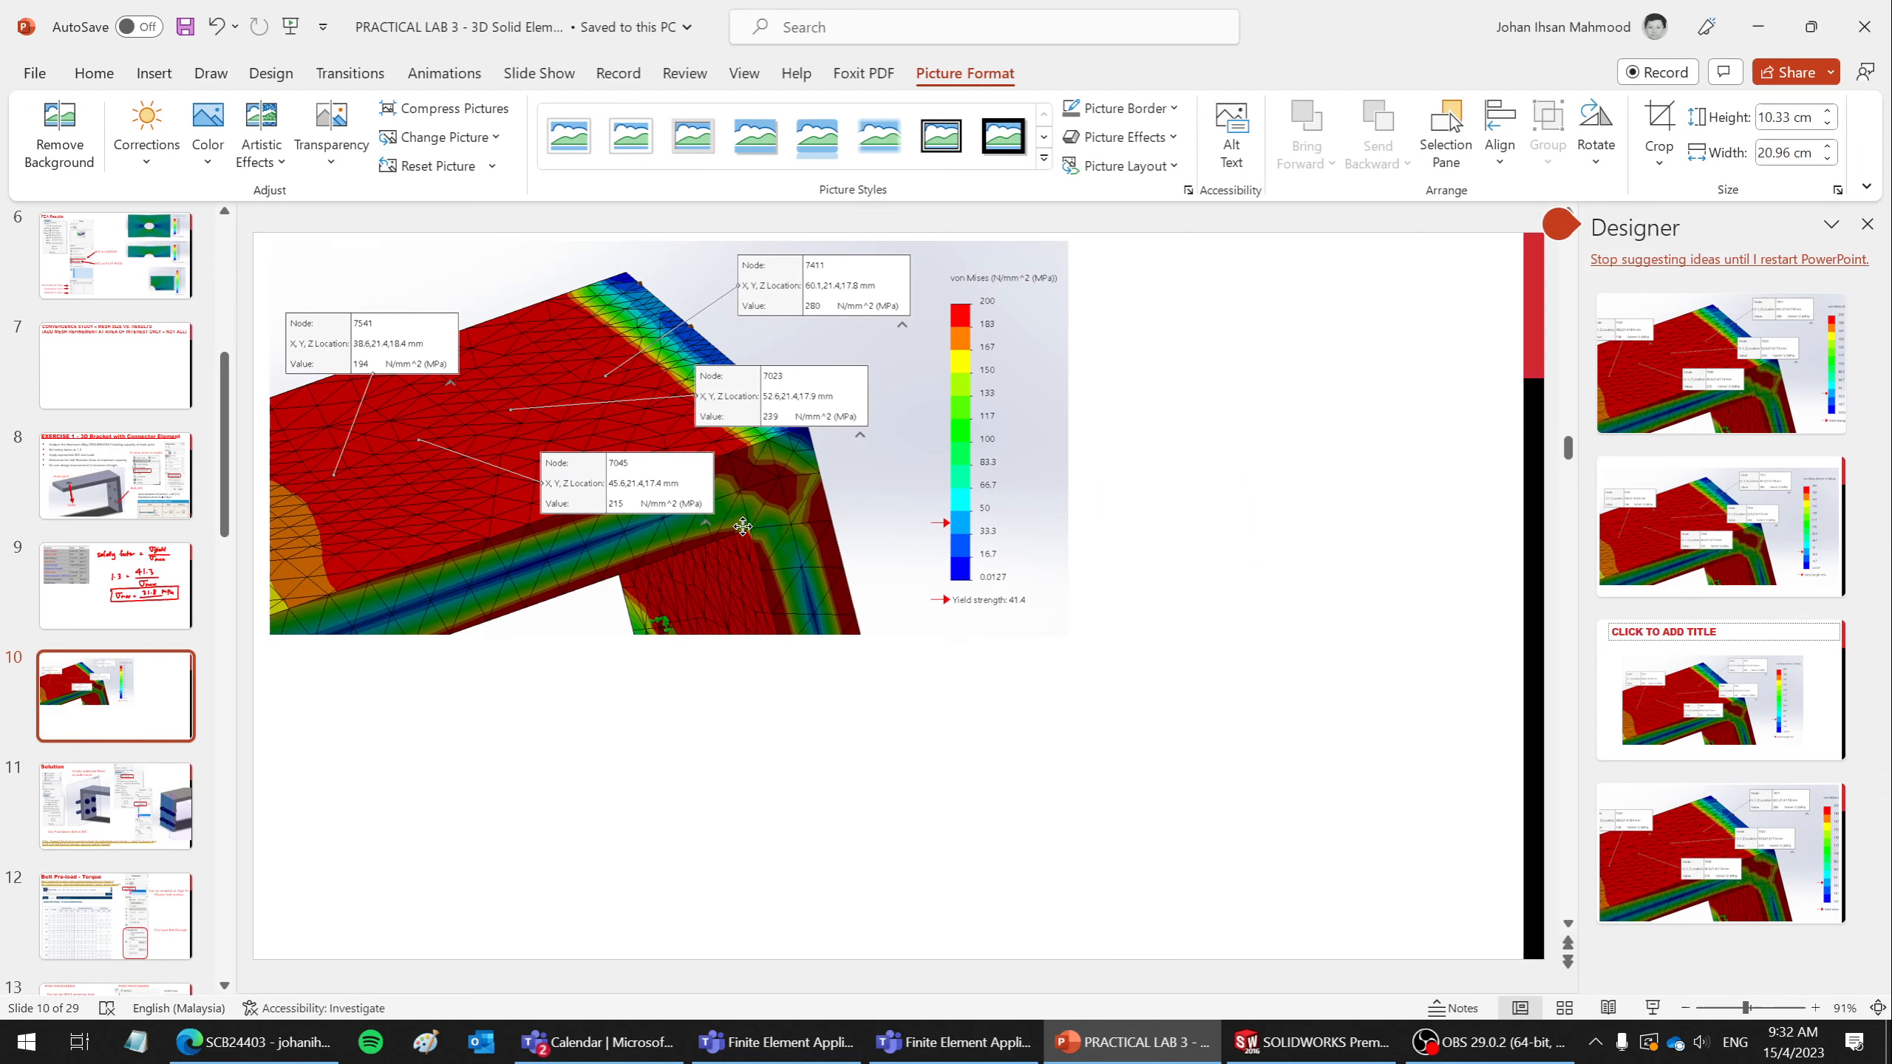
click(1868, 225)
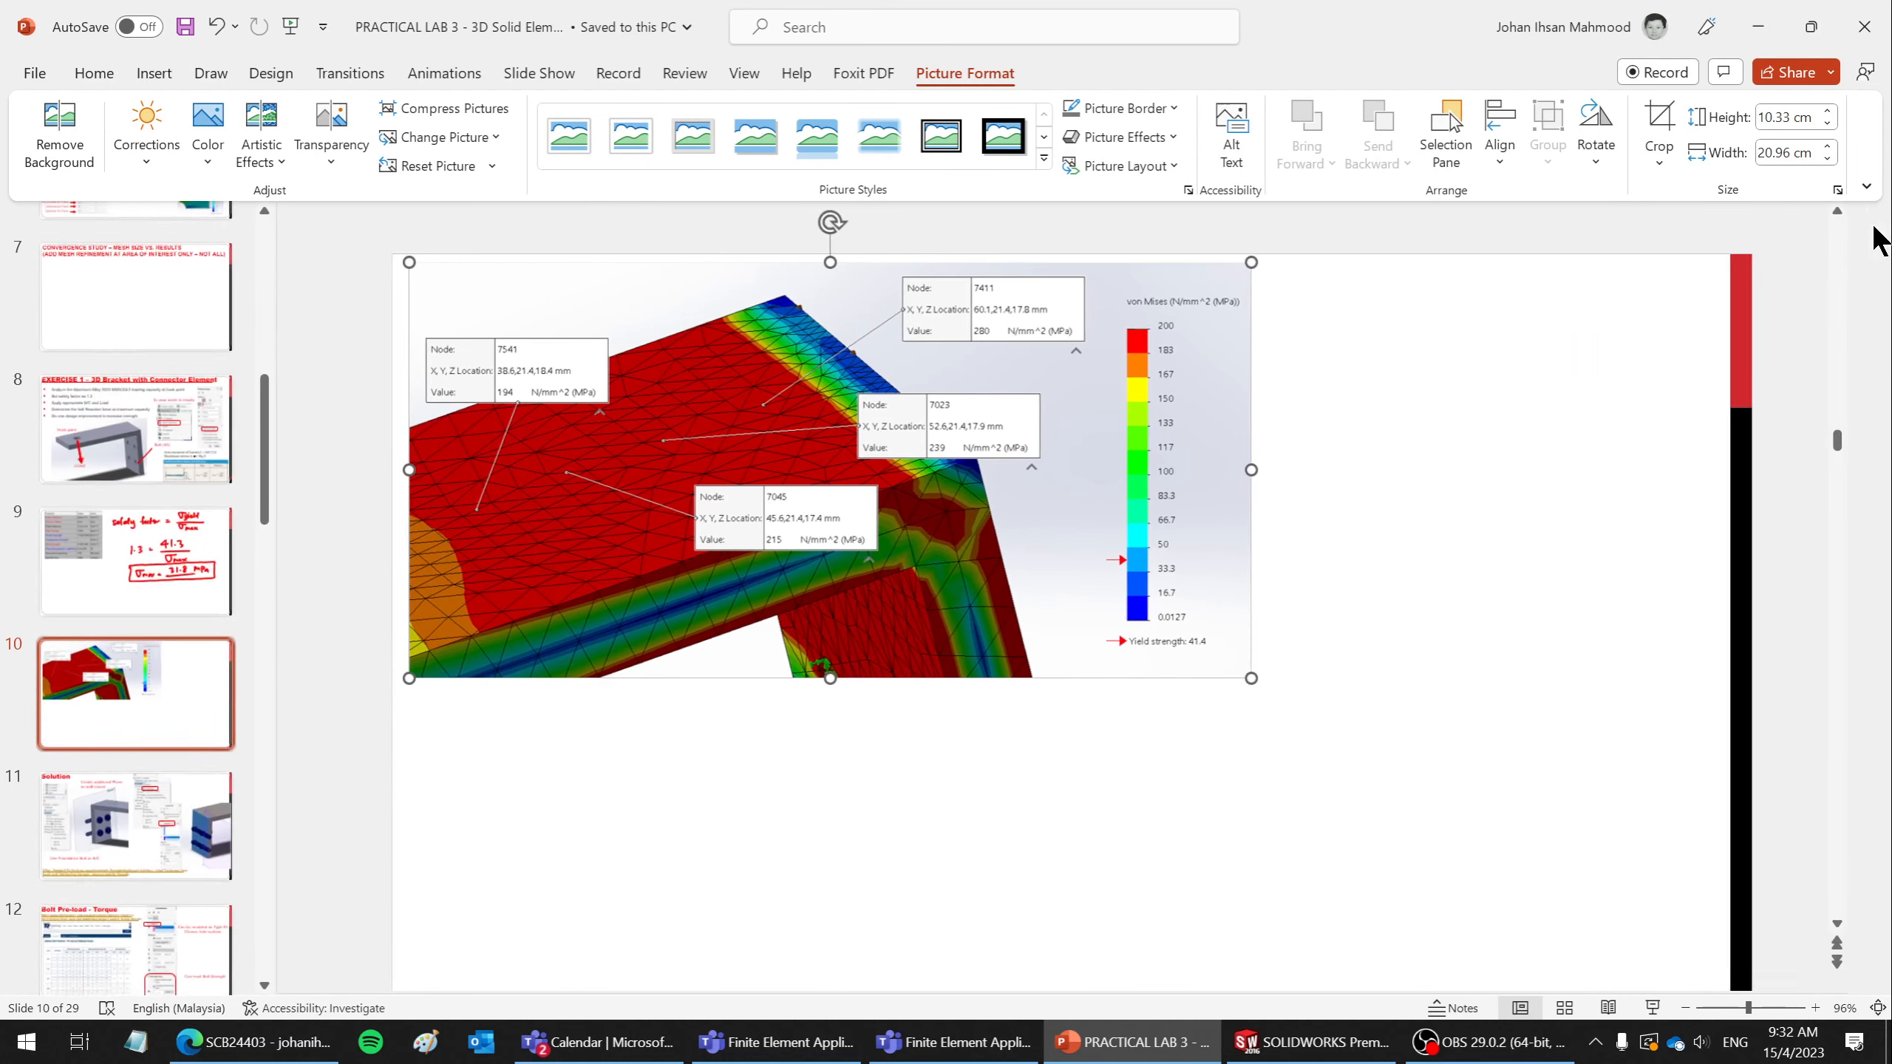
- Present the current slide and handwrite an underlined "Load" heading with "1000 N" beneath it, below the stress plot
key(shift+F5)
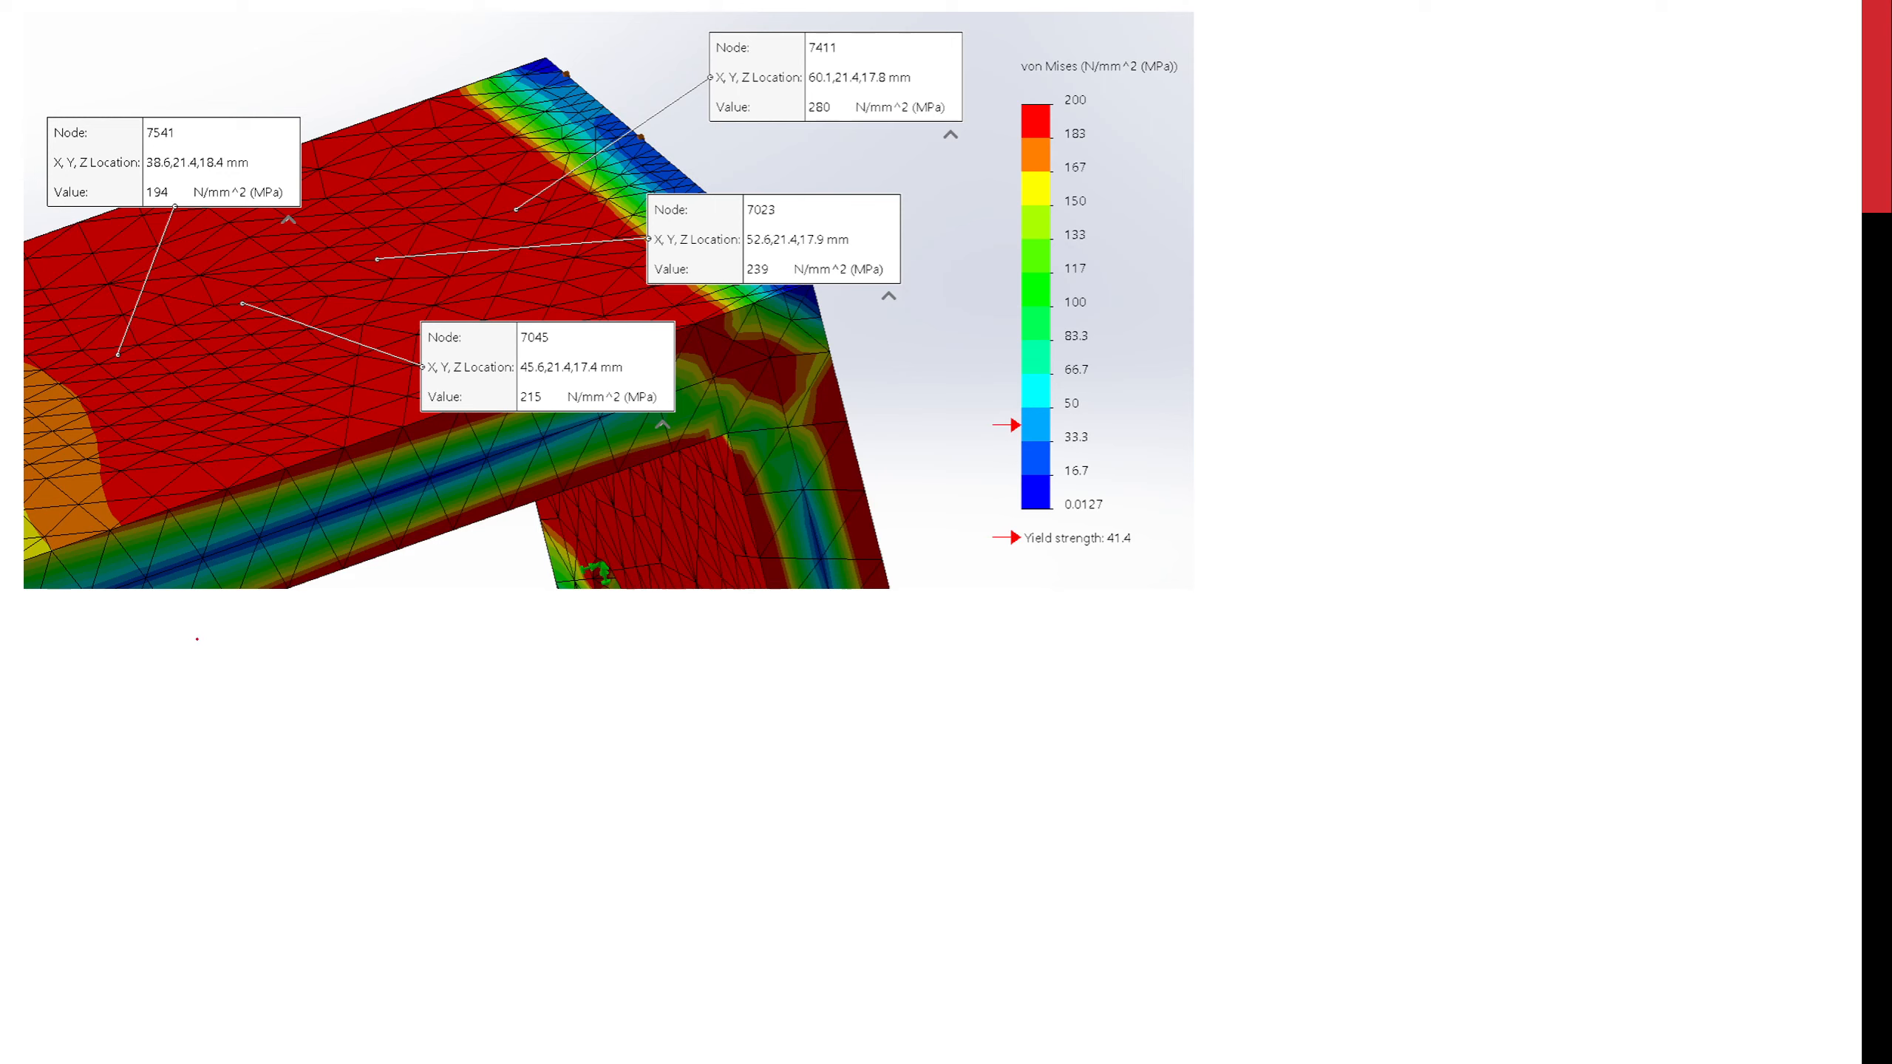
drag(263, 650, 347, 683)
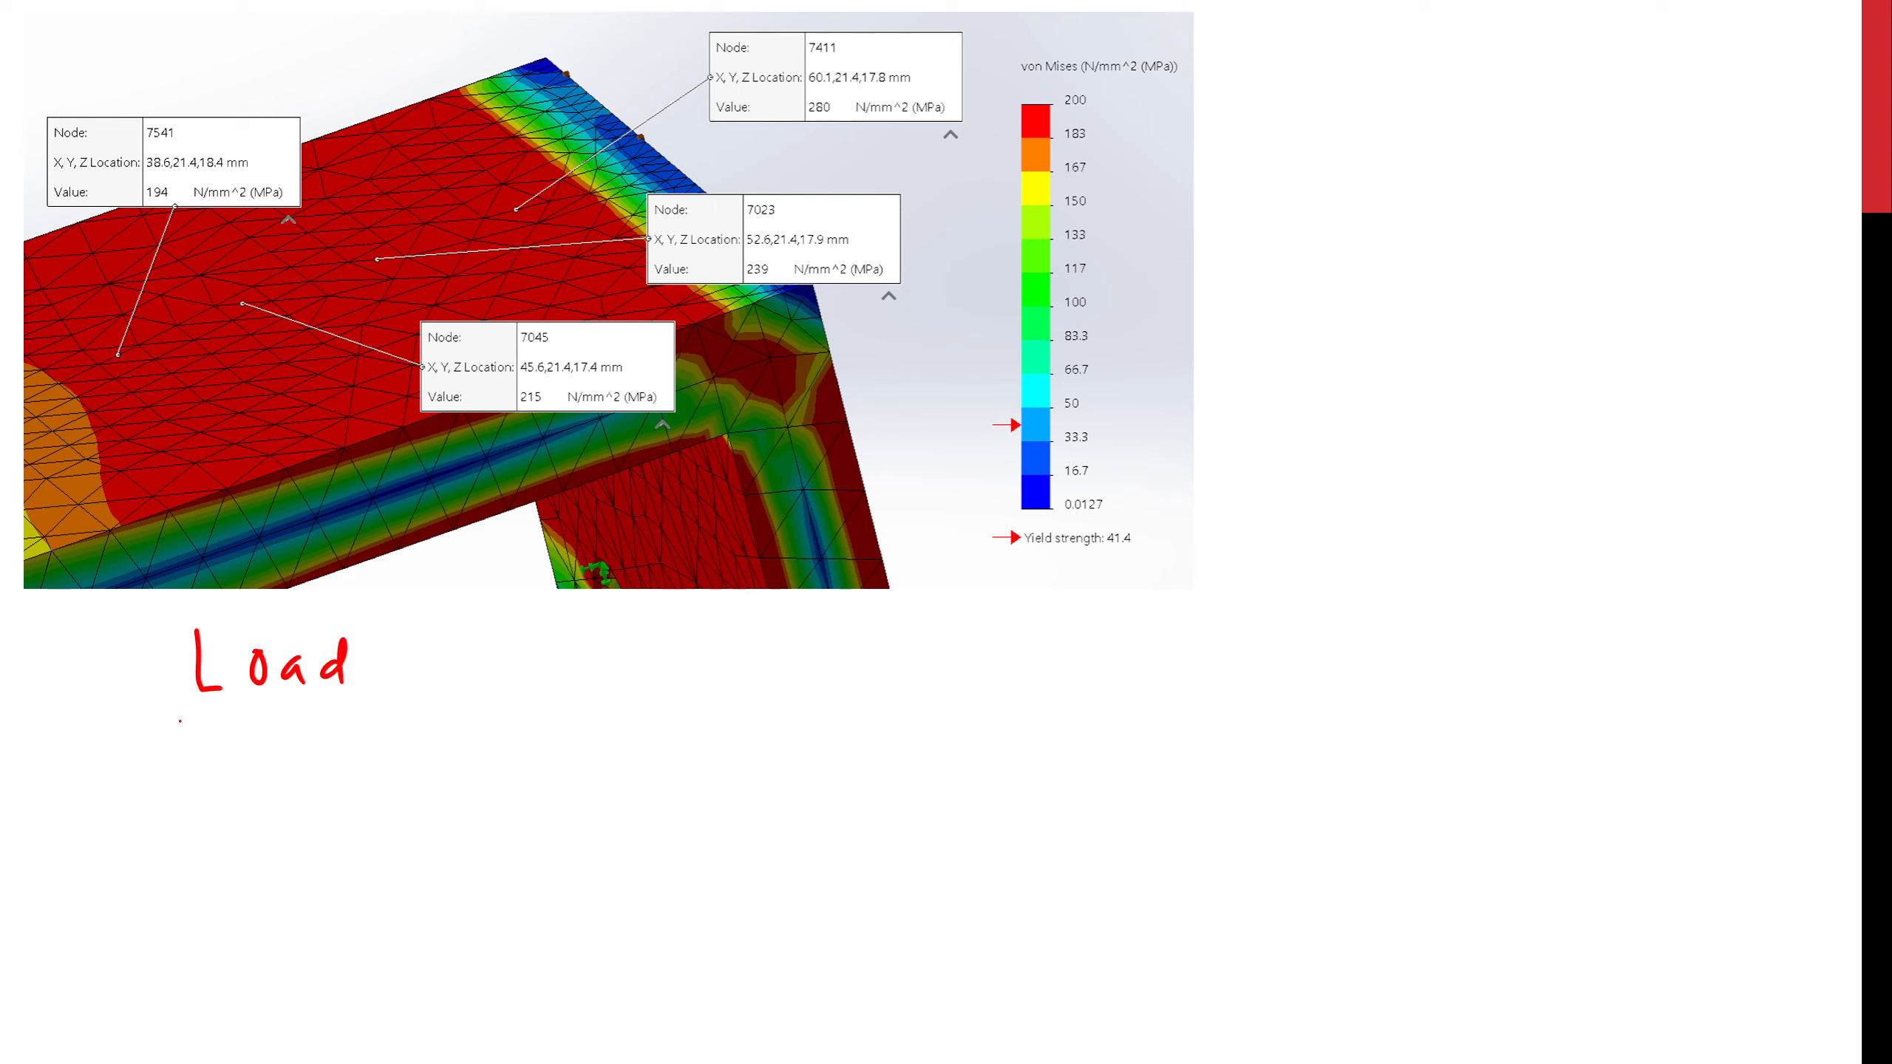
drag(171, 719, 380, 714)
drag(252, 761, 253, 763)
drag(292, 763, 422, 769)
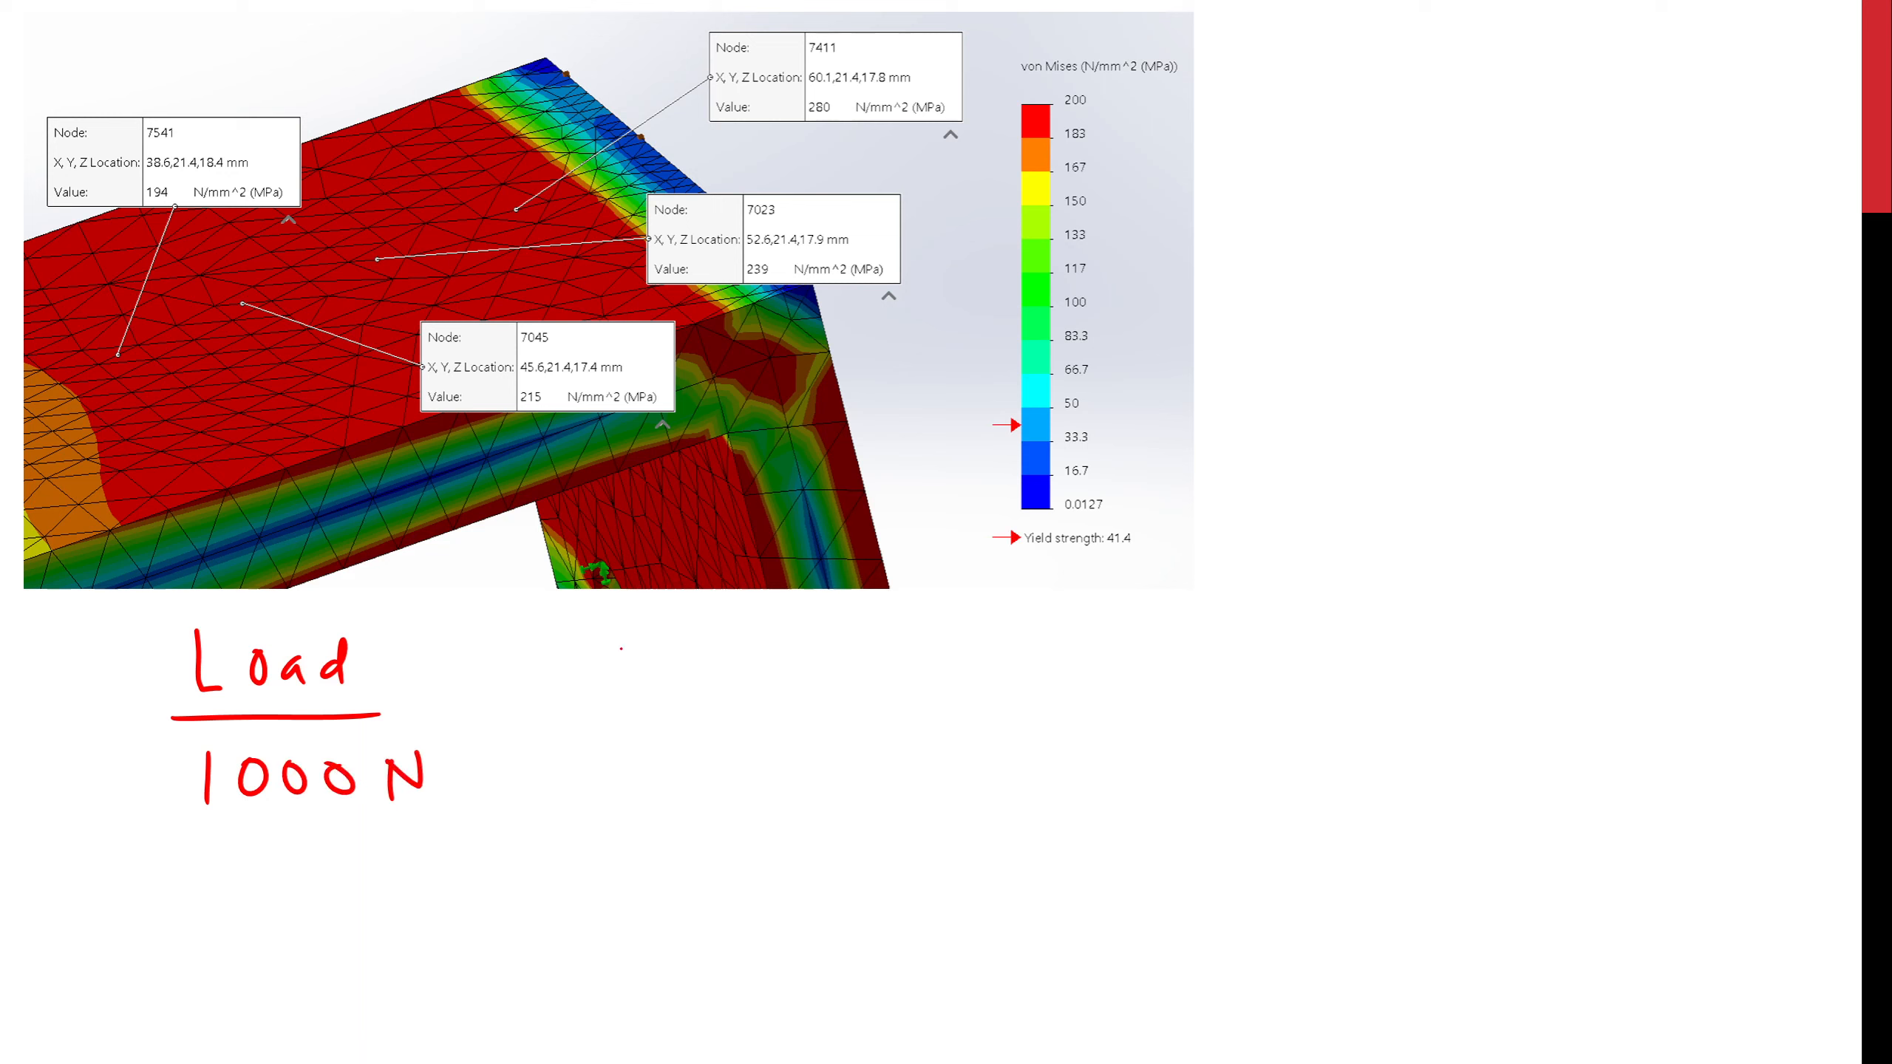
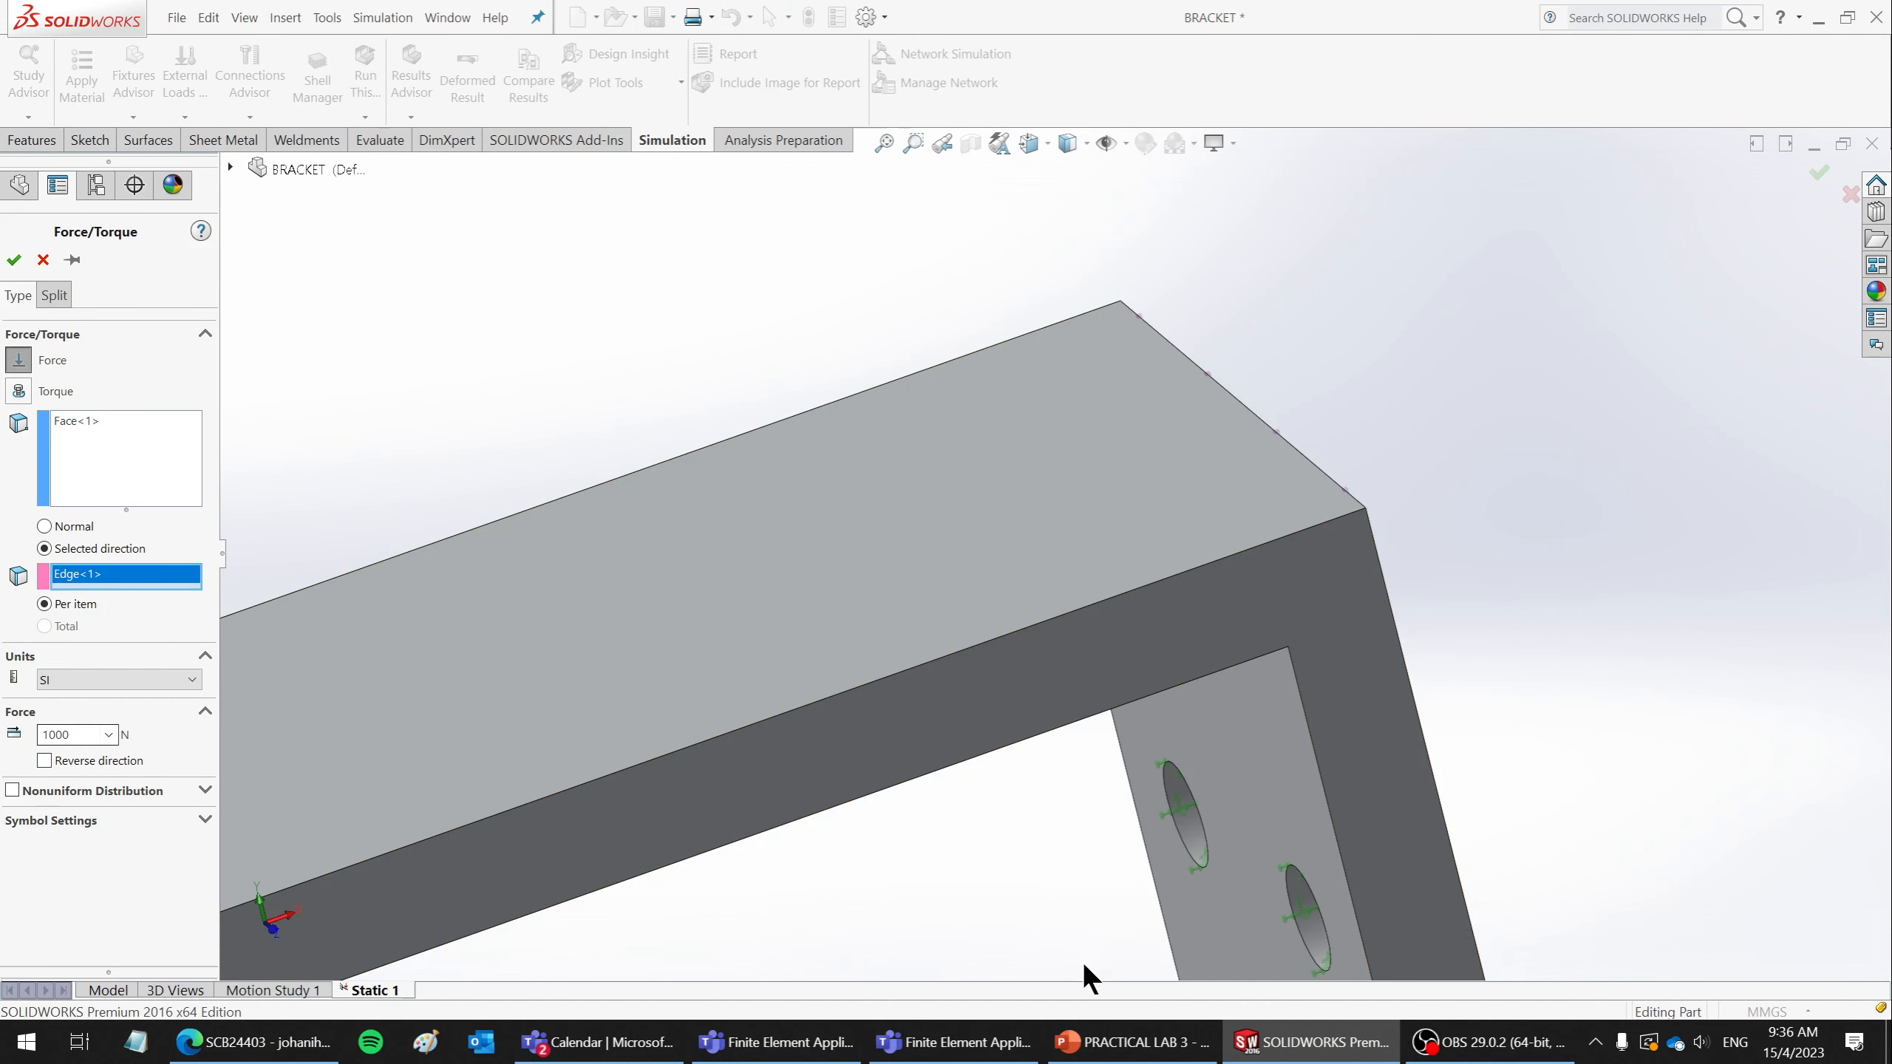
- Set the force on the arm's top face to 113.6 N, check it against the presentation slide, and rerun the study
double_click(75, 734)
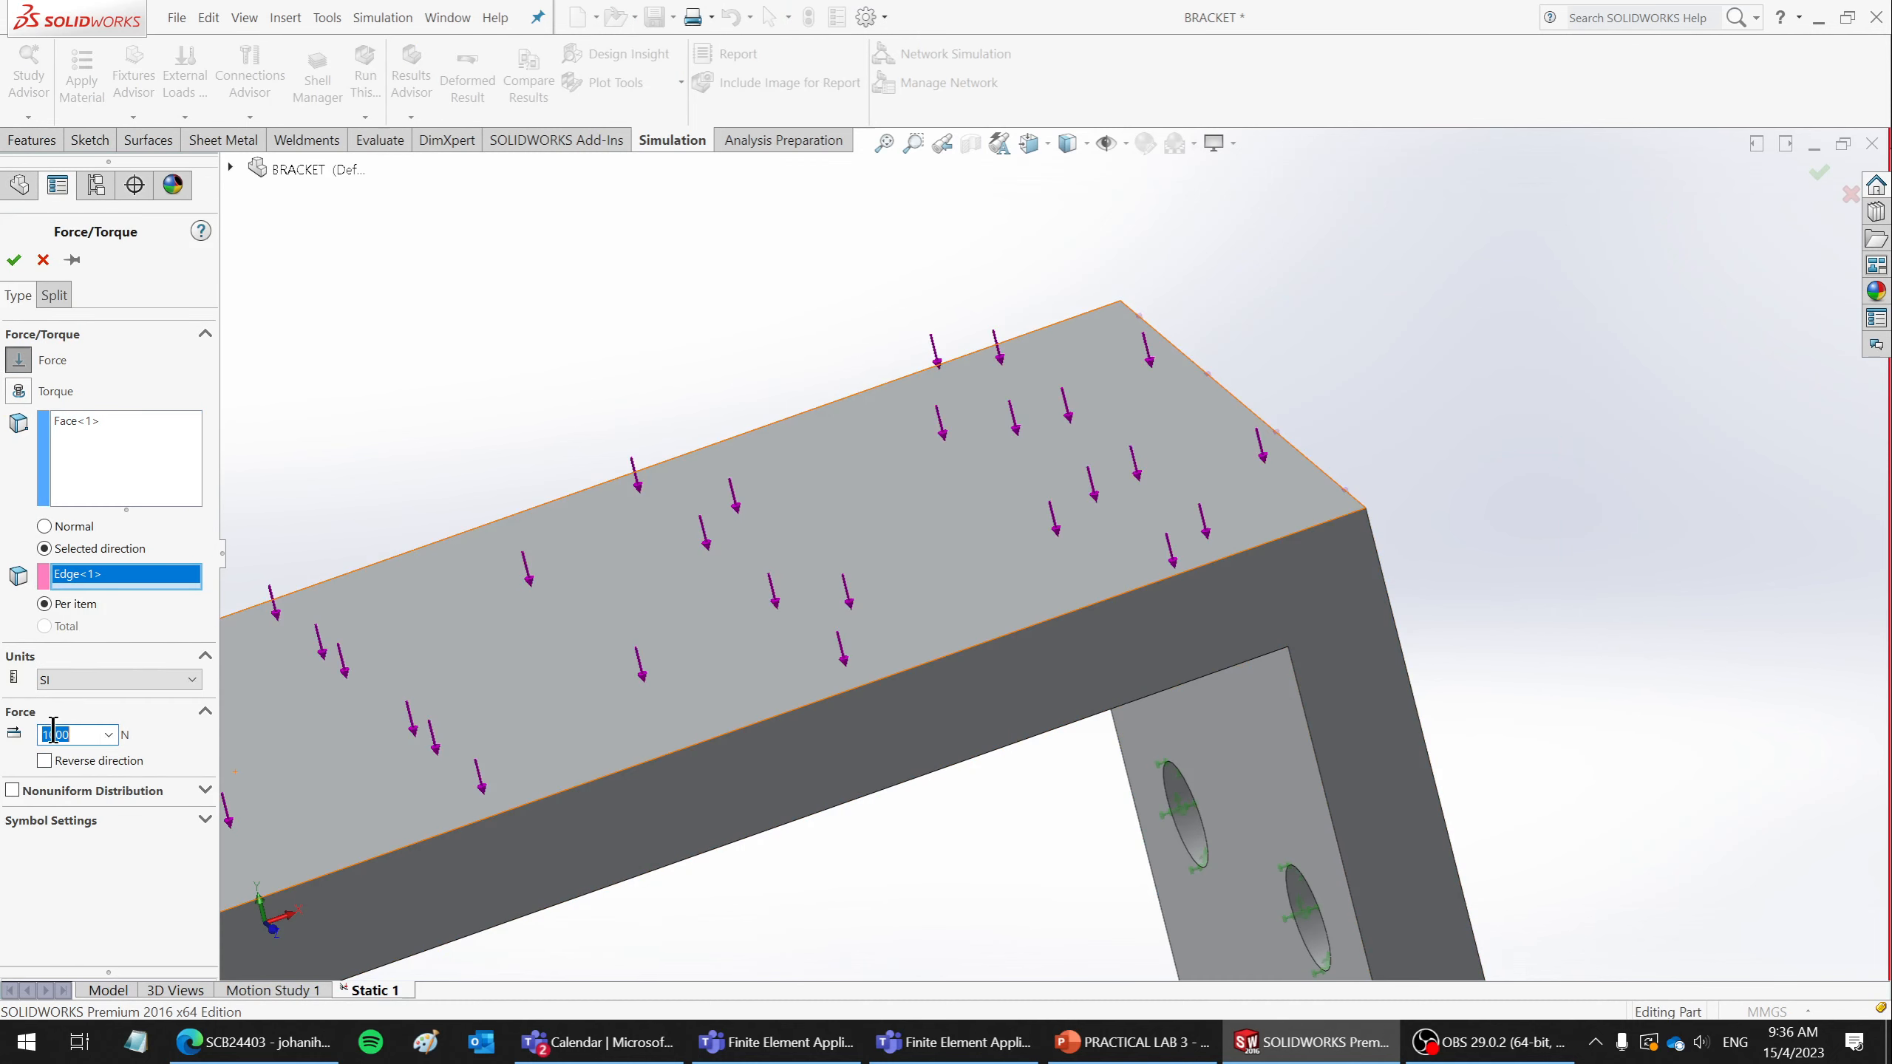
text(113.6)
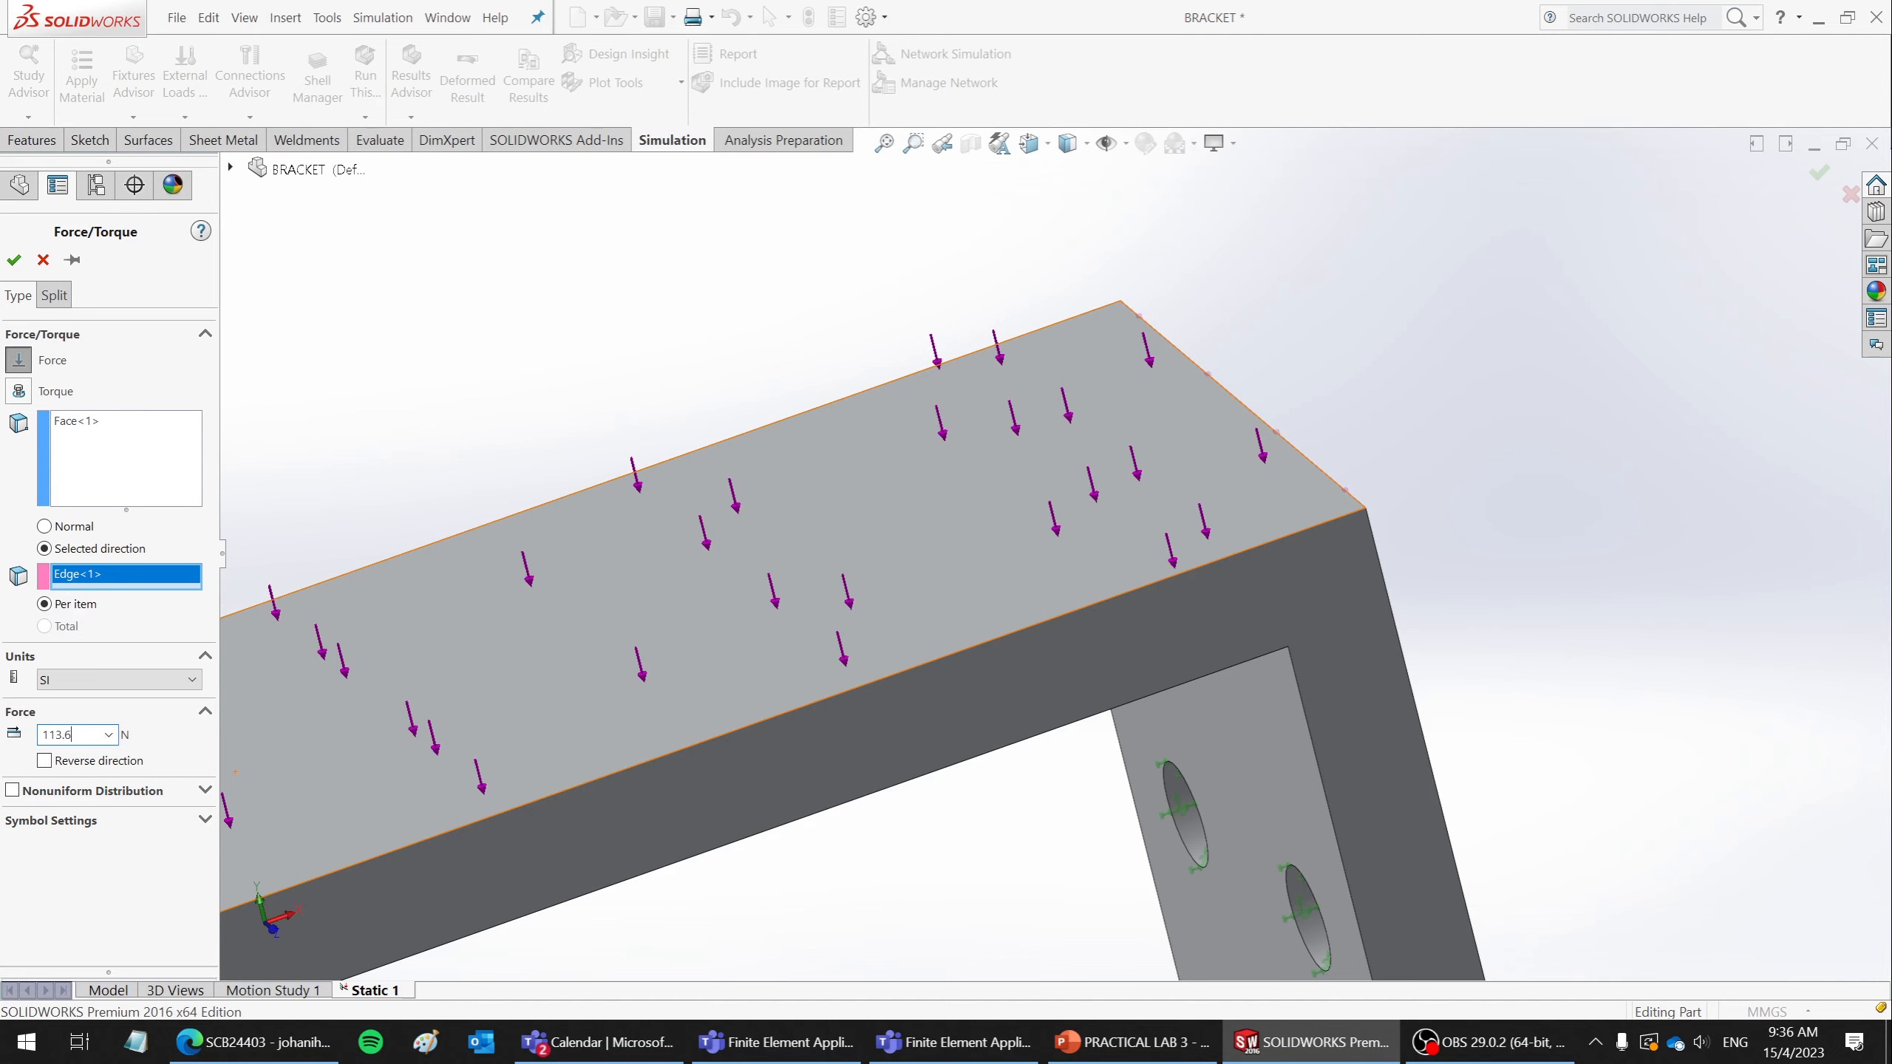
click(13, 259)
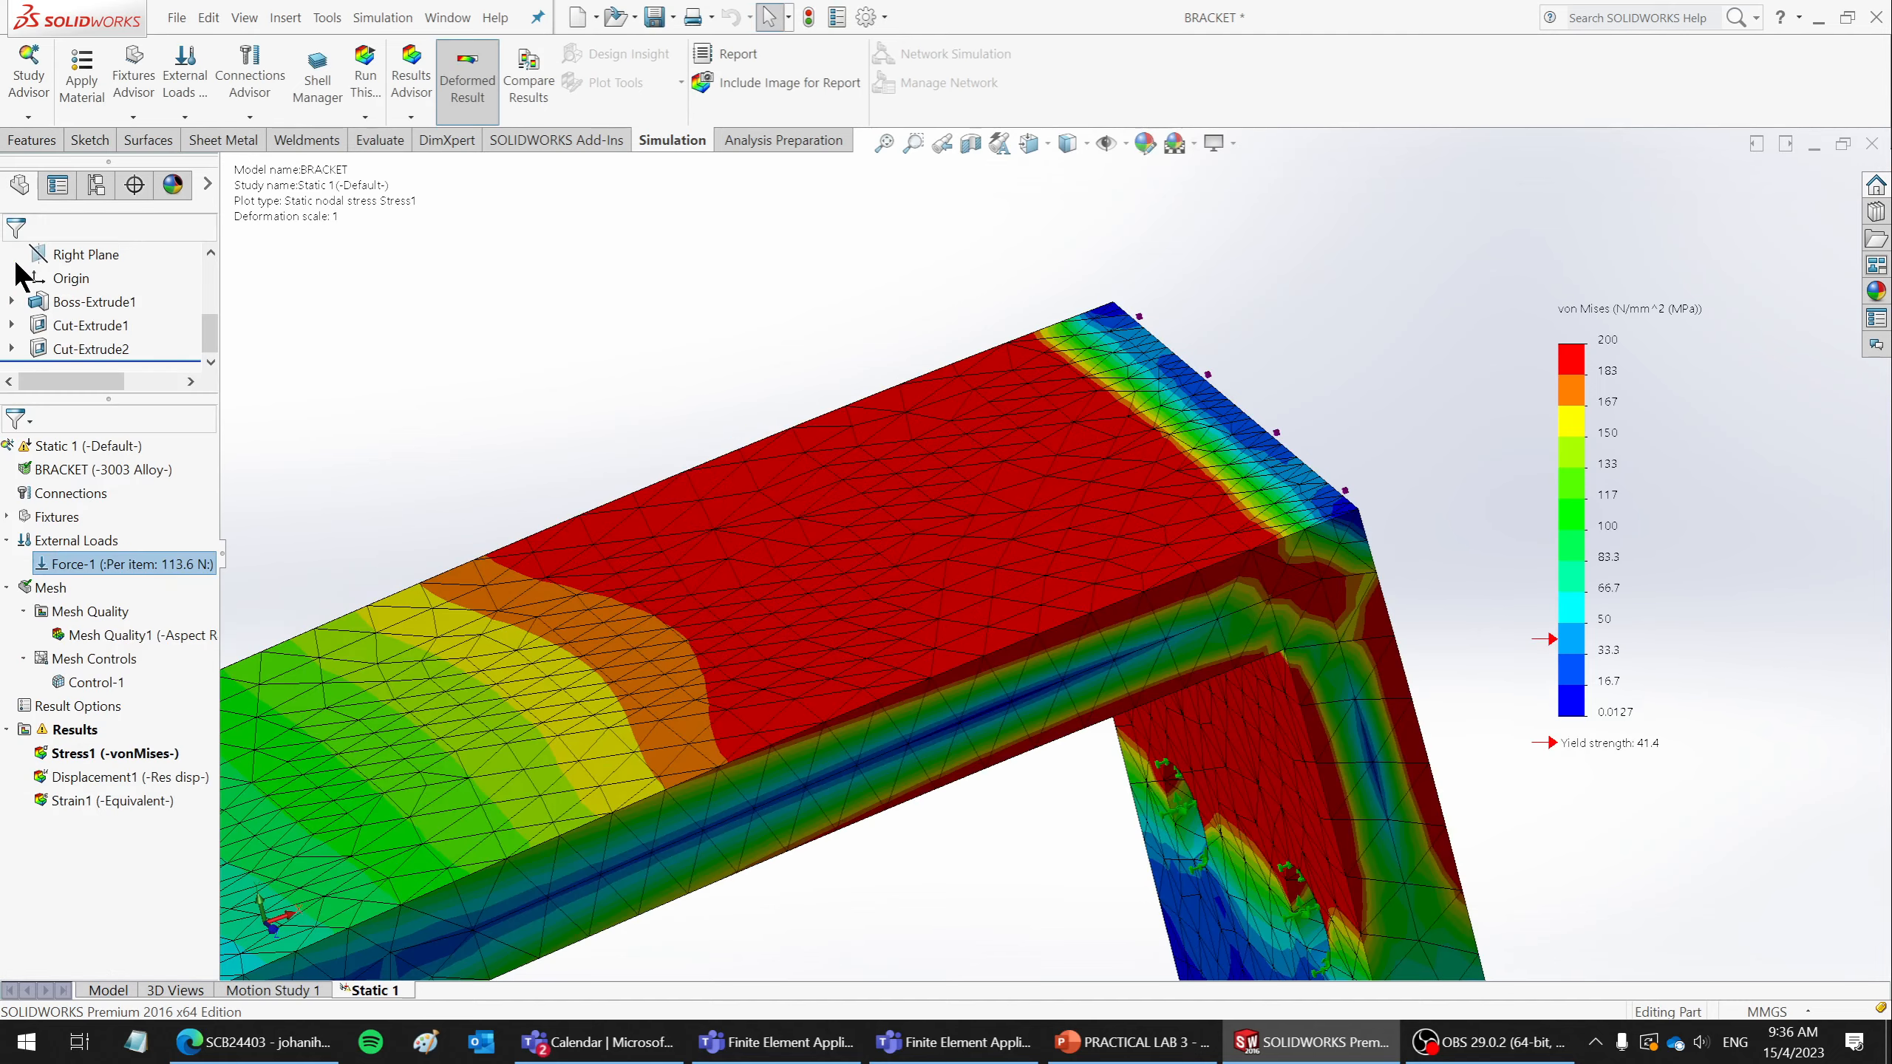
click(1132, 1042)
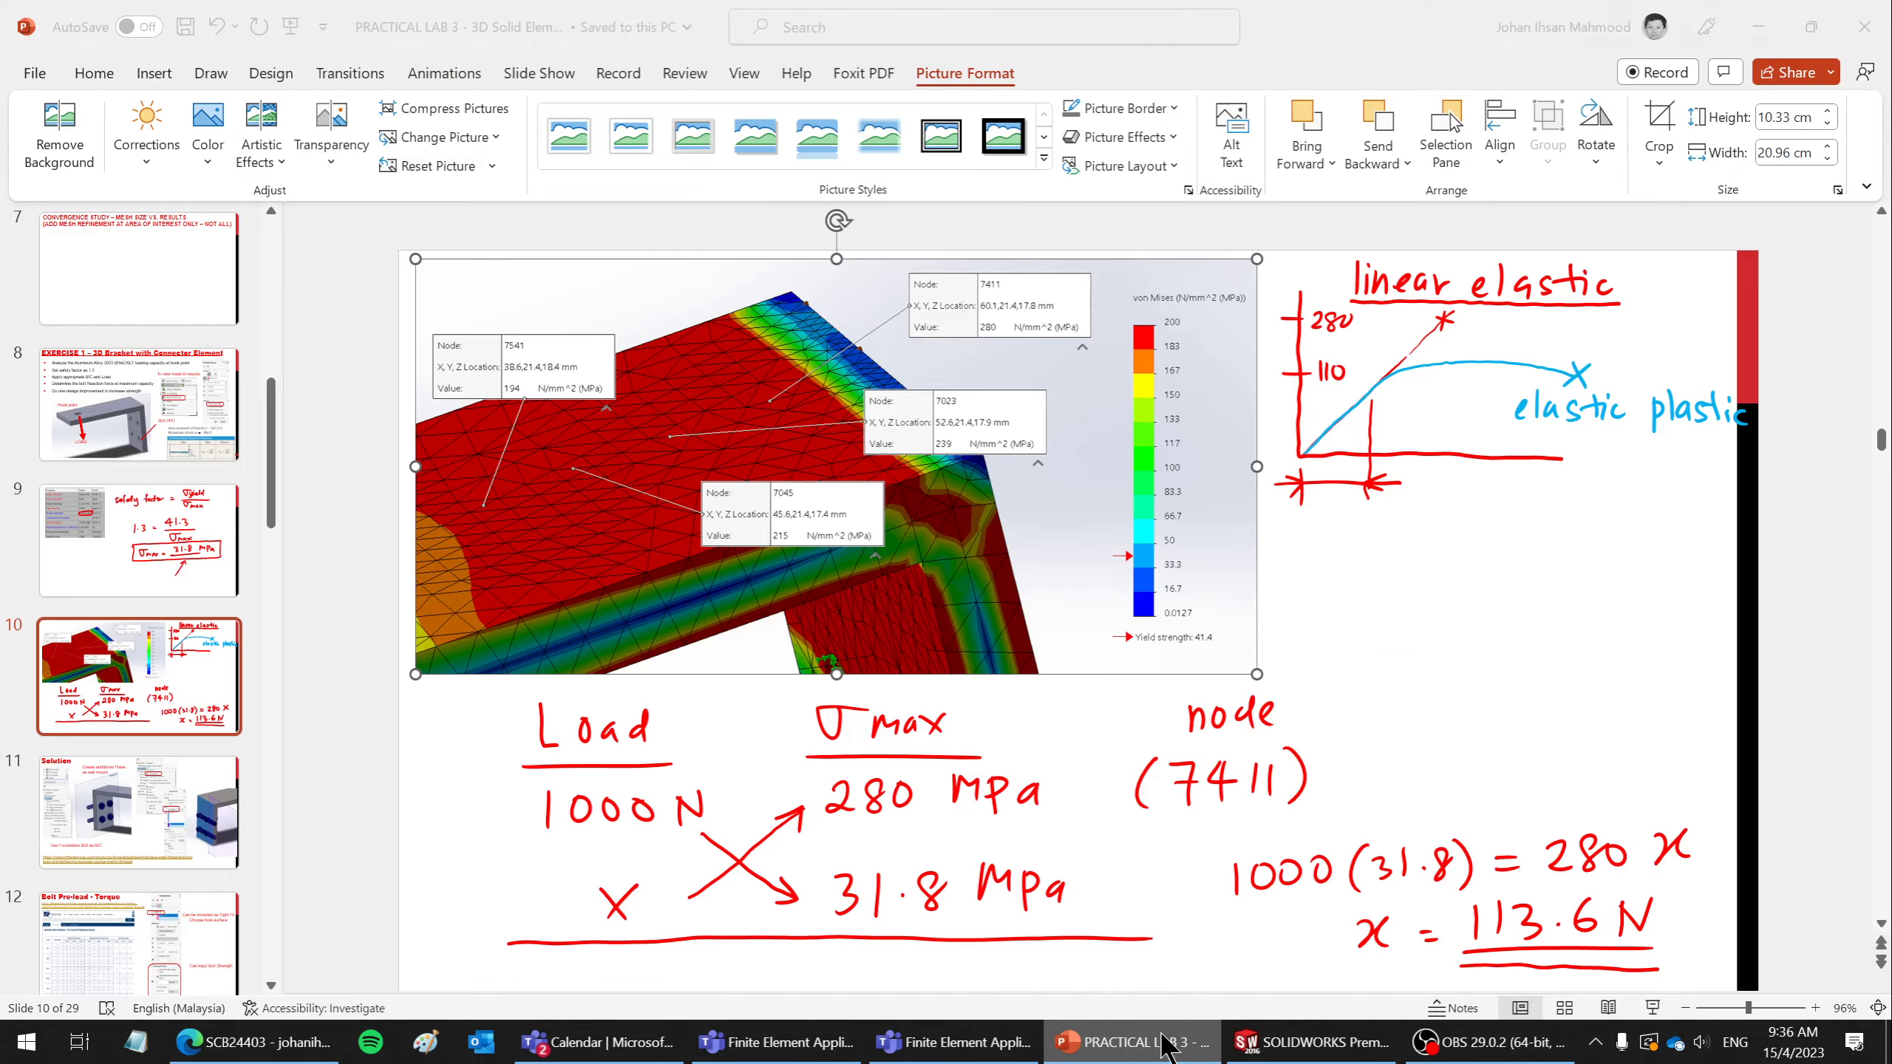
click(1162, 1042)
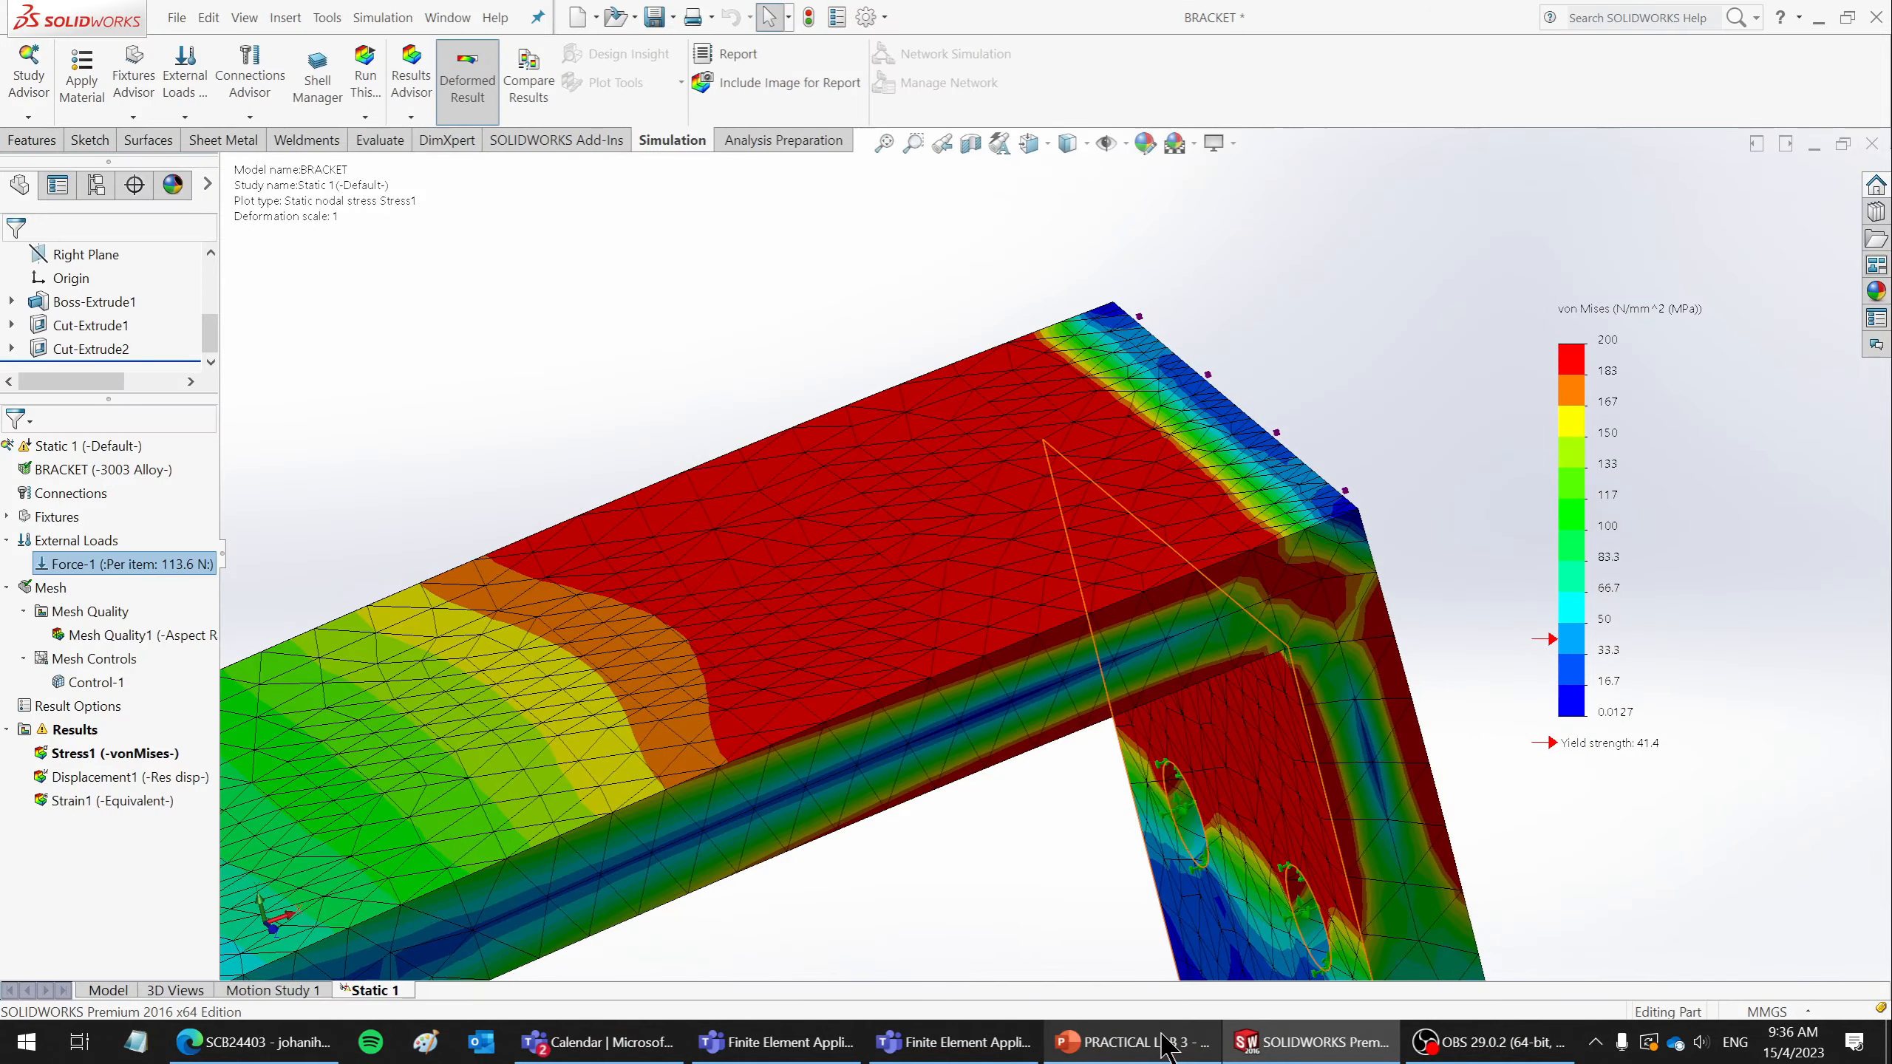
click(370, 76)
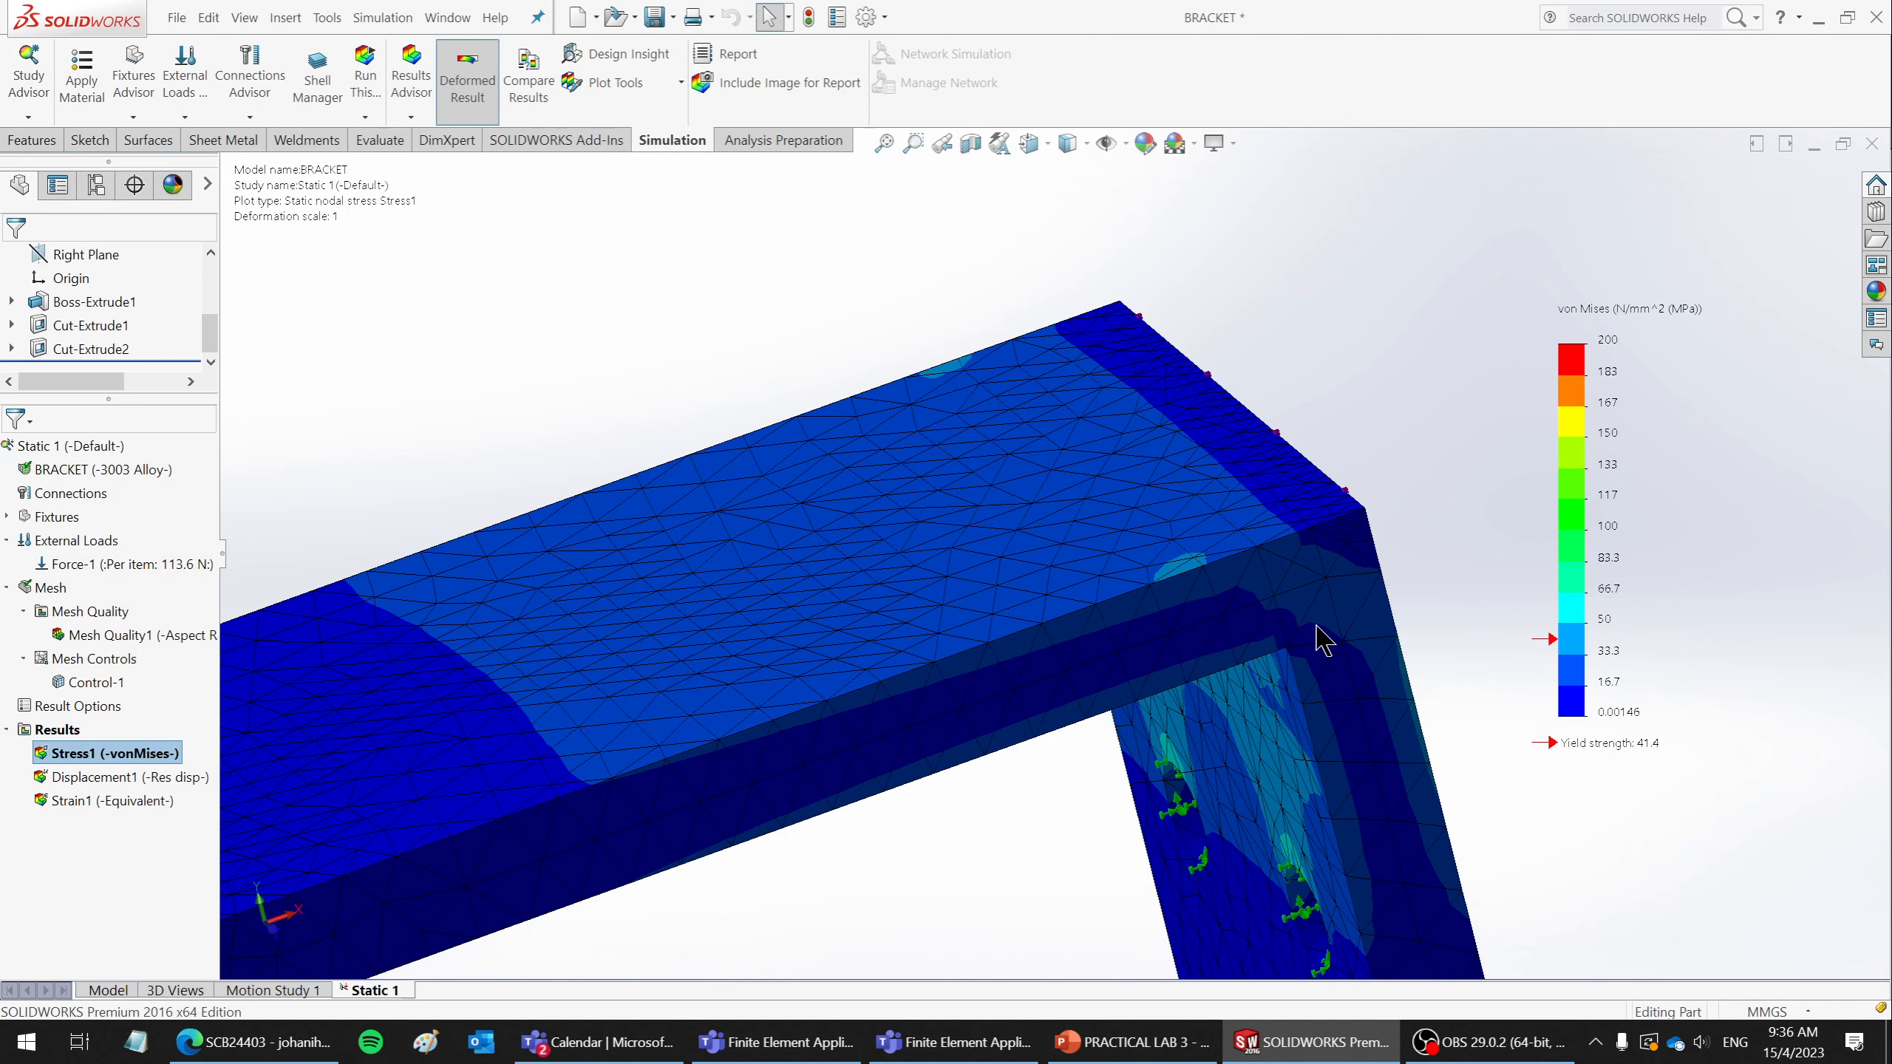
- Set the von Mises legend's maximum to 100 N/mm^2
double_click(1609, 342)
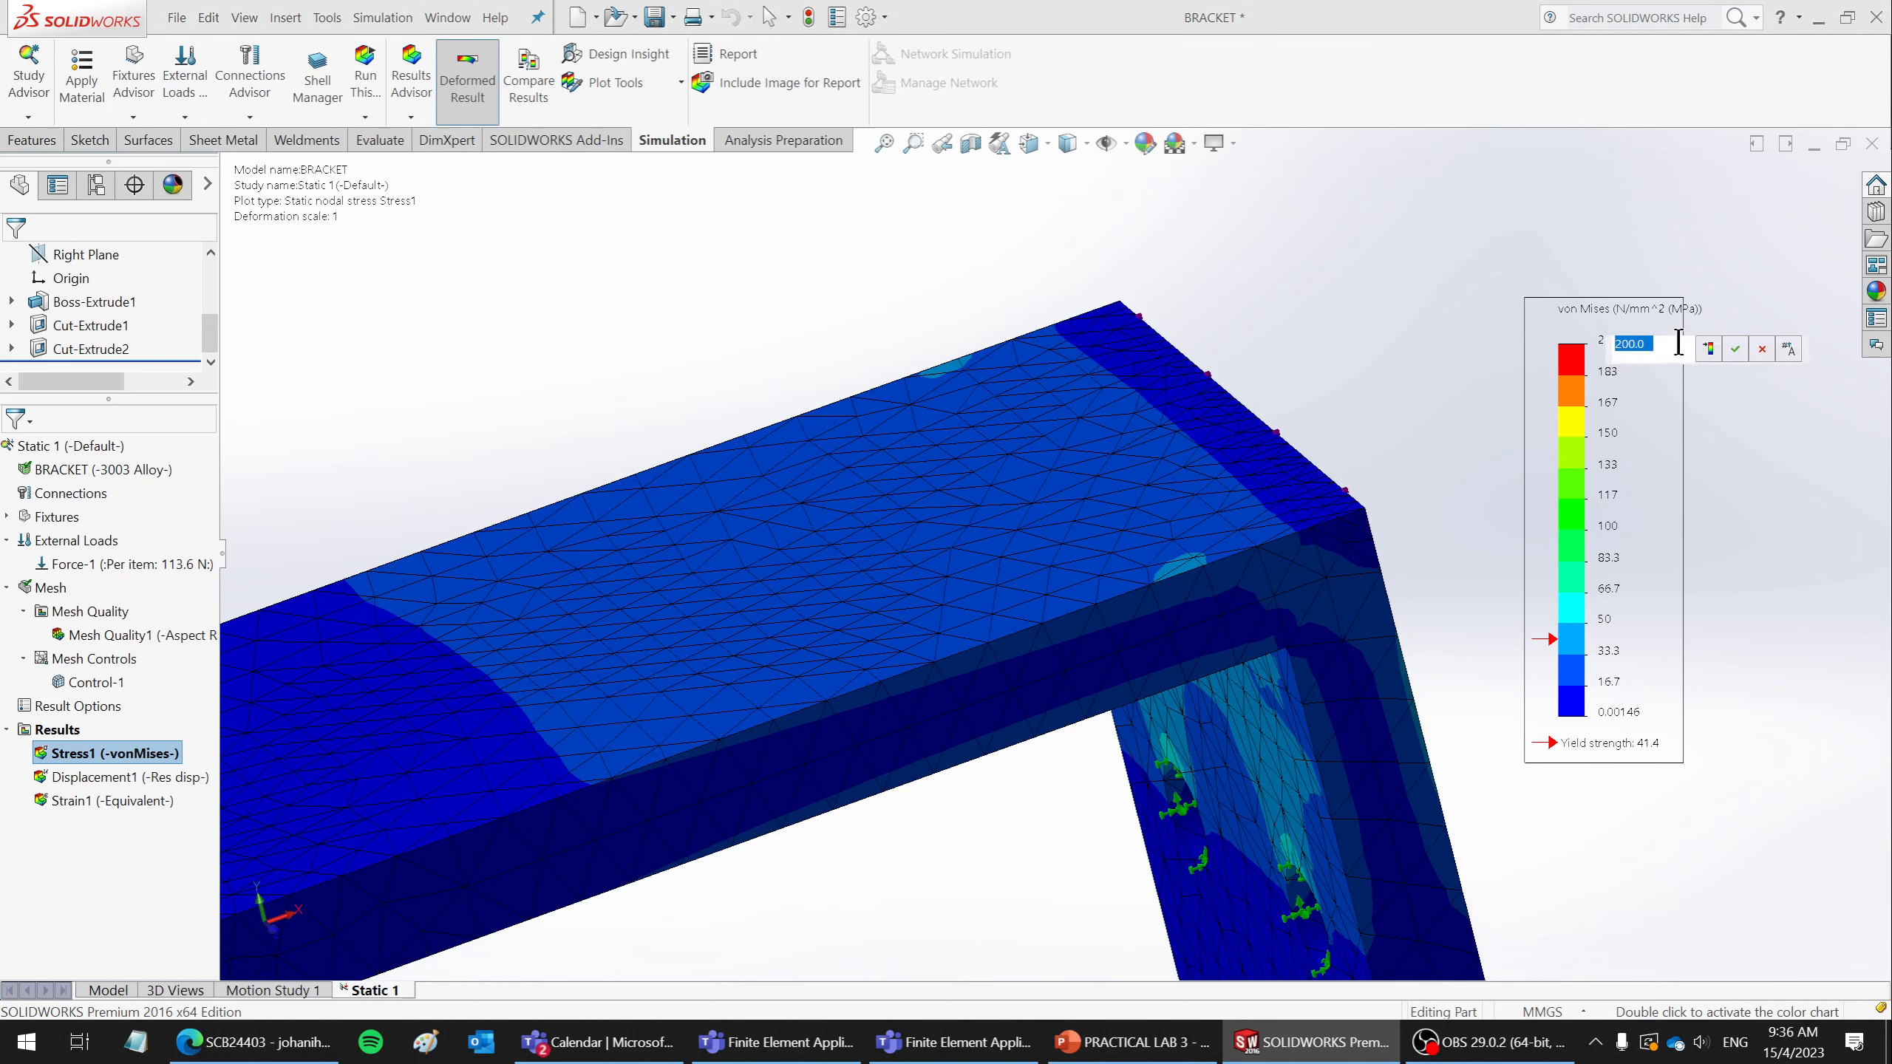
text(100)
key(Return)
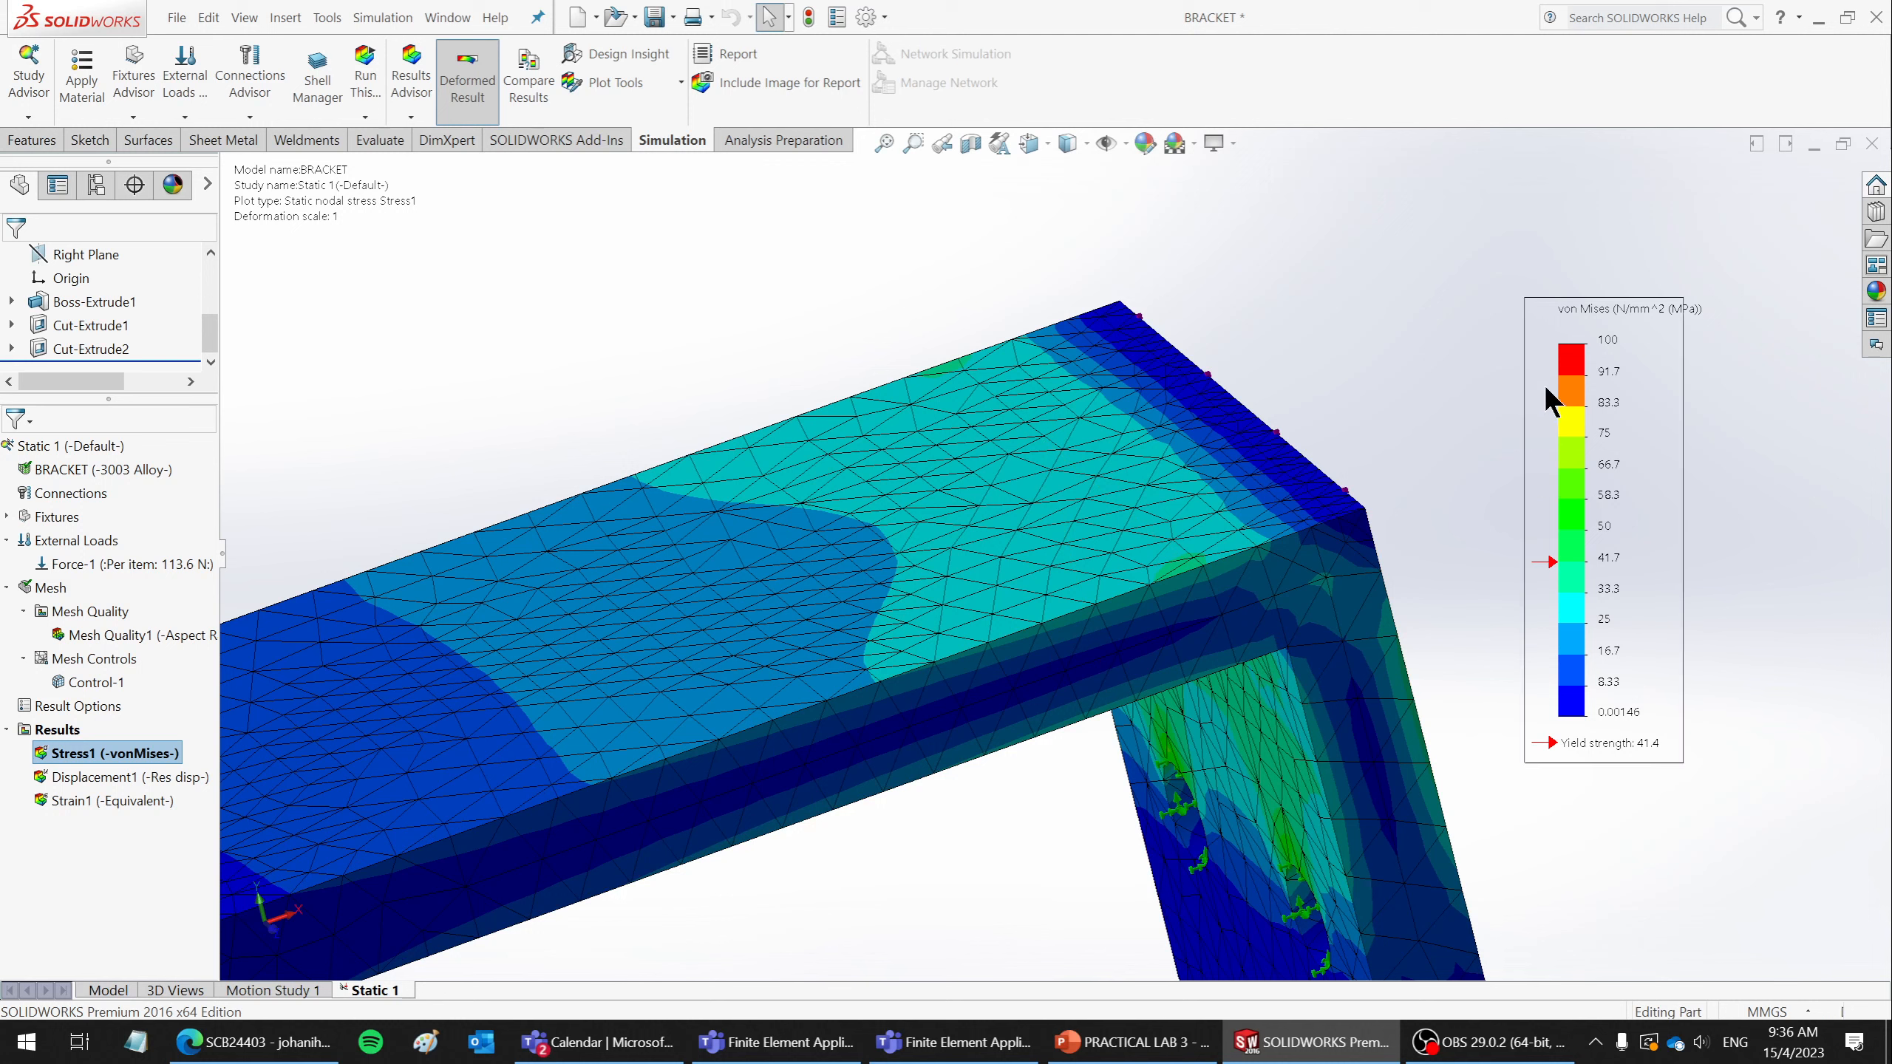
- Set the von Mises legend's maximum to the yield strength value, 41.4 N/mm^2
double_click(1600, 335)
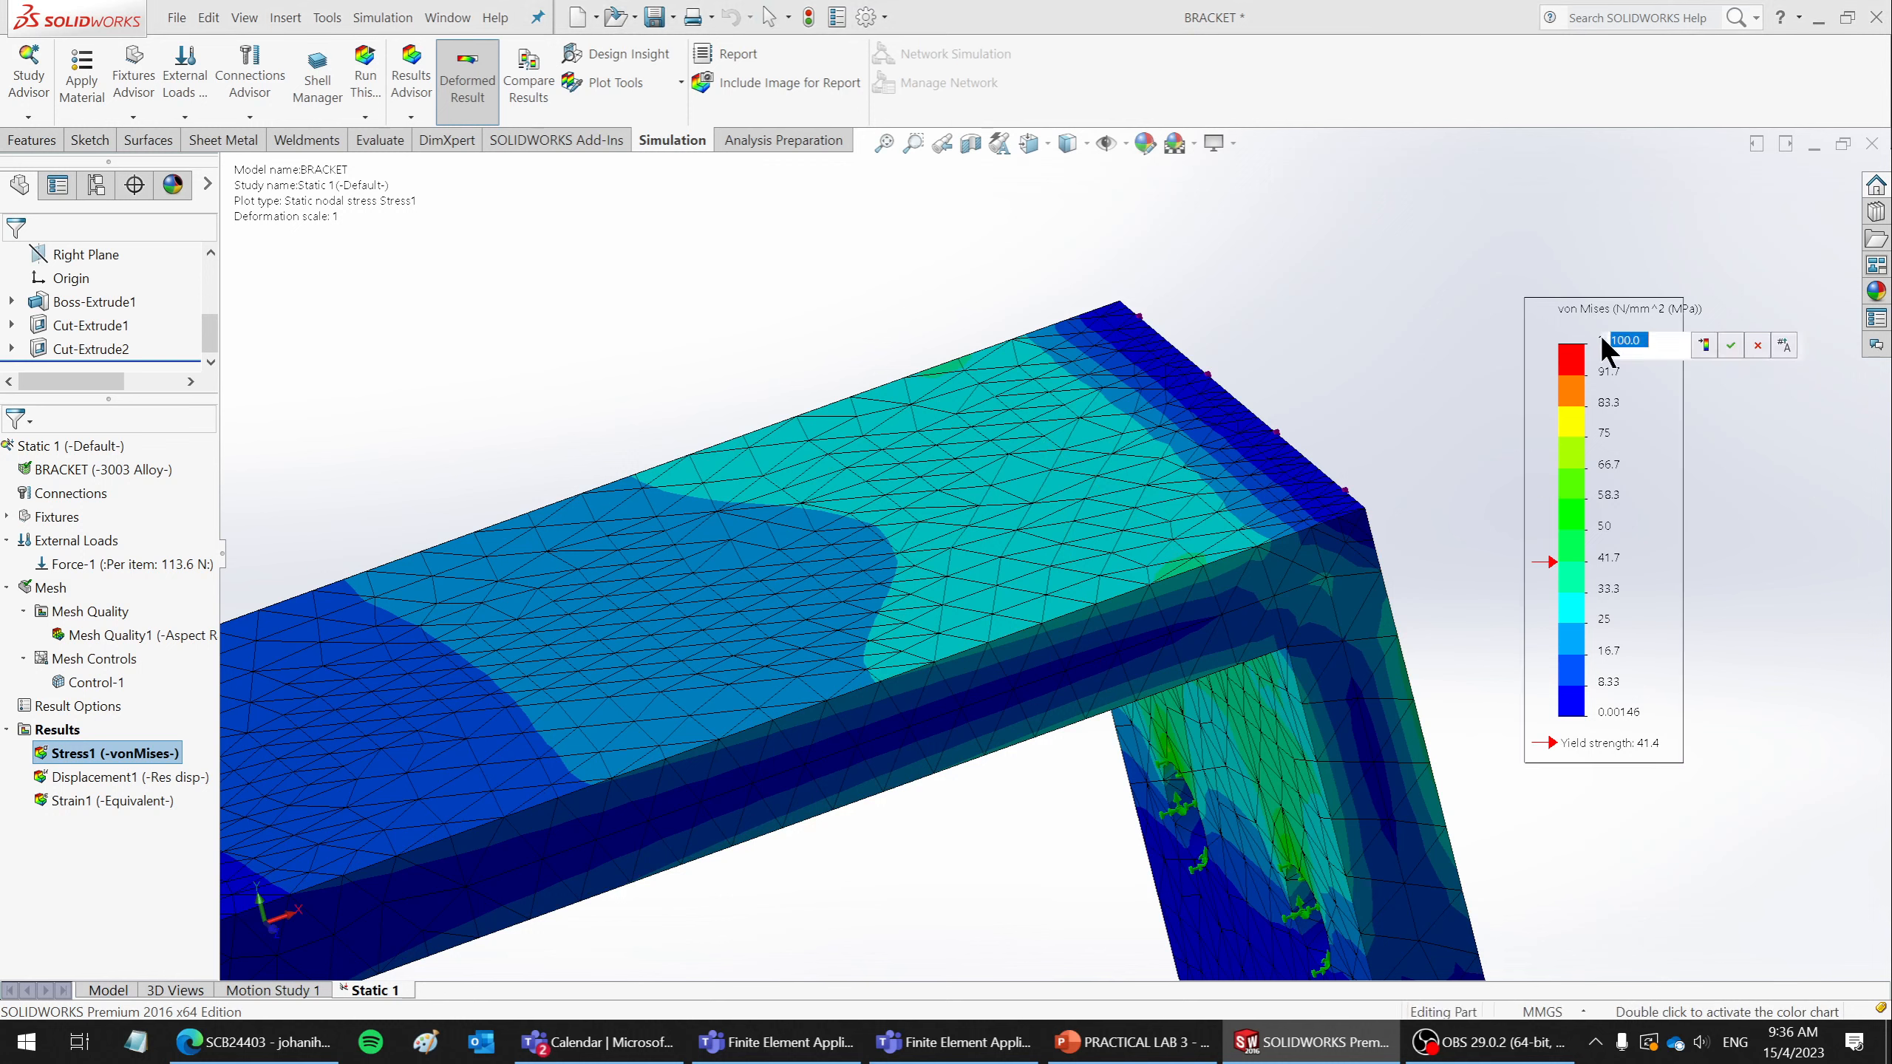
text(41.4)
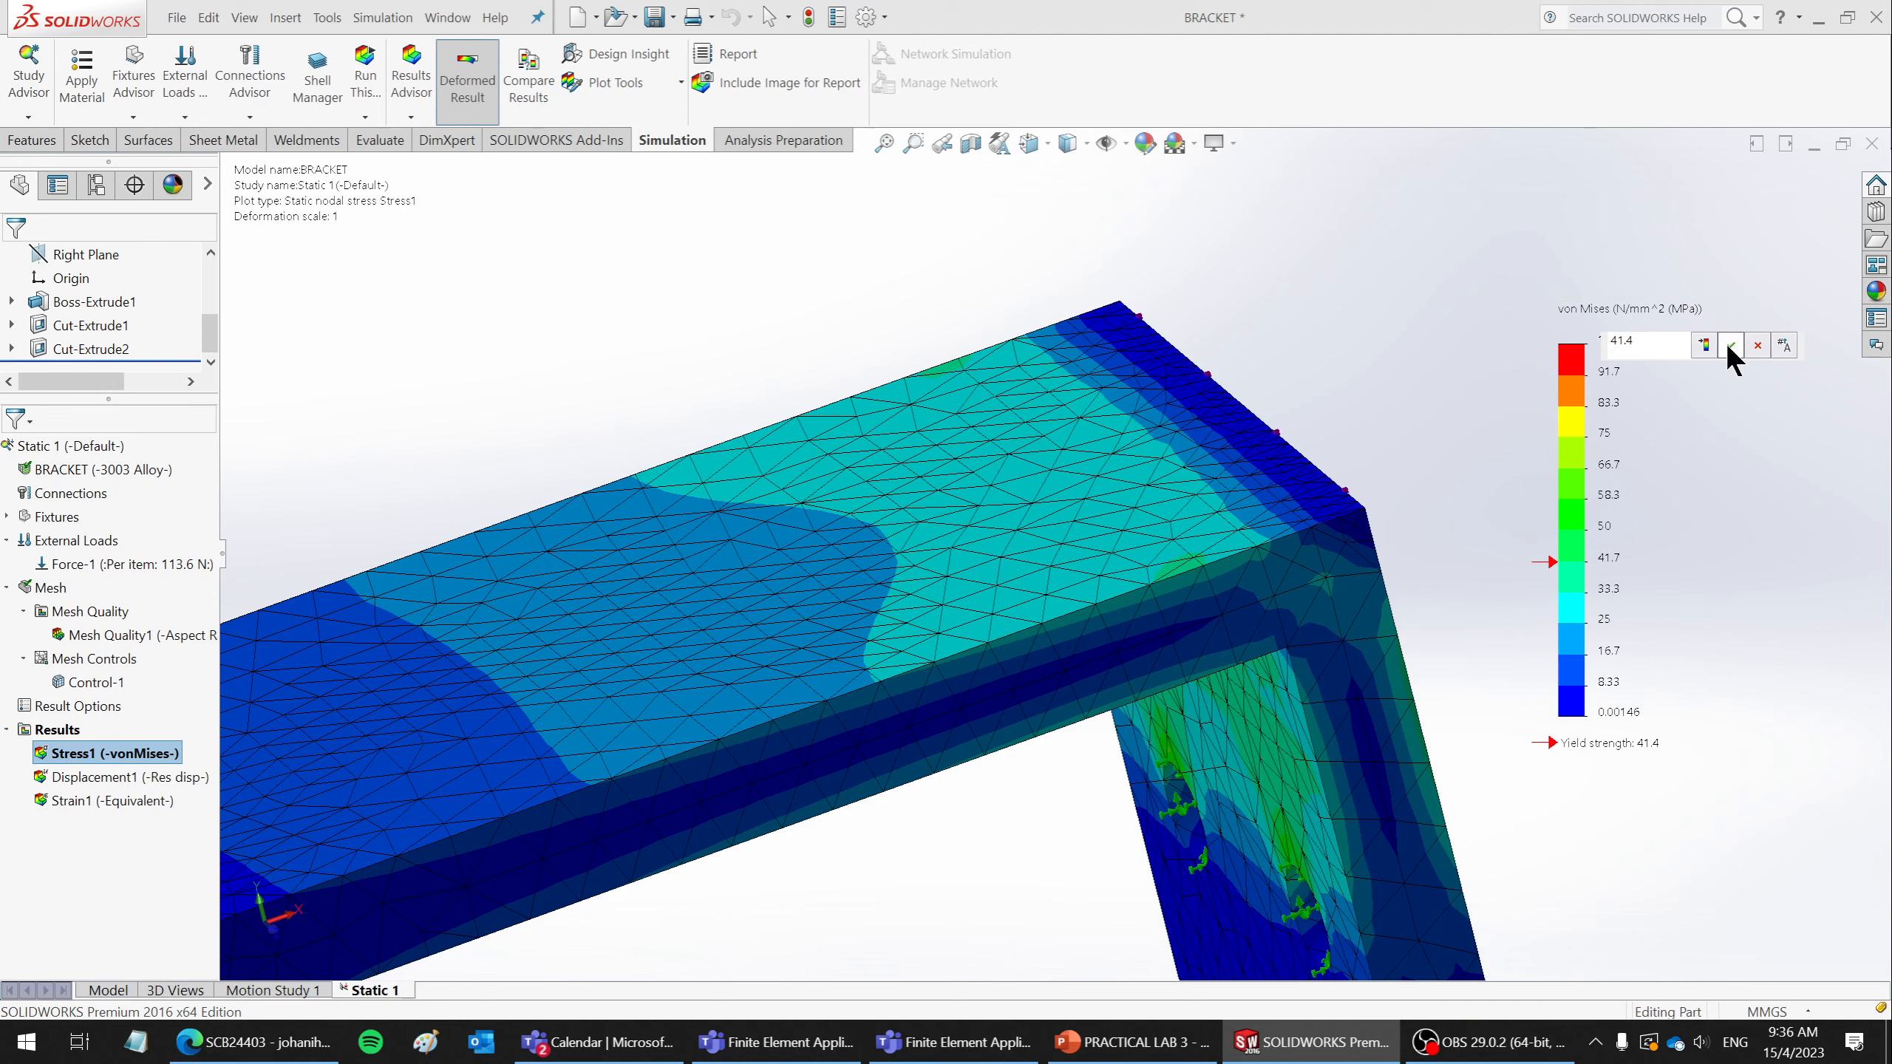
key(Return)
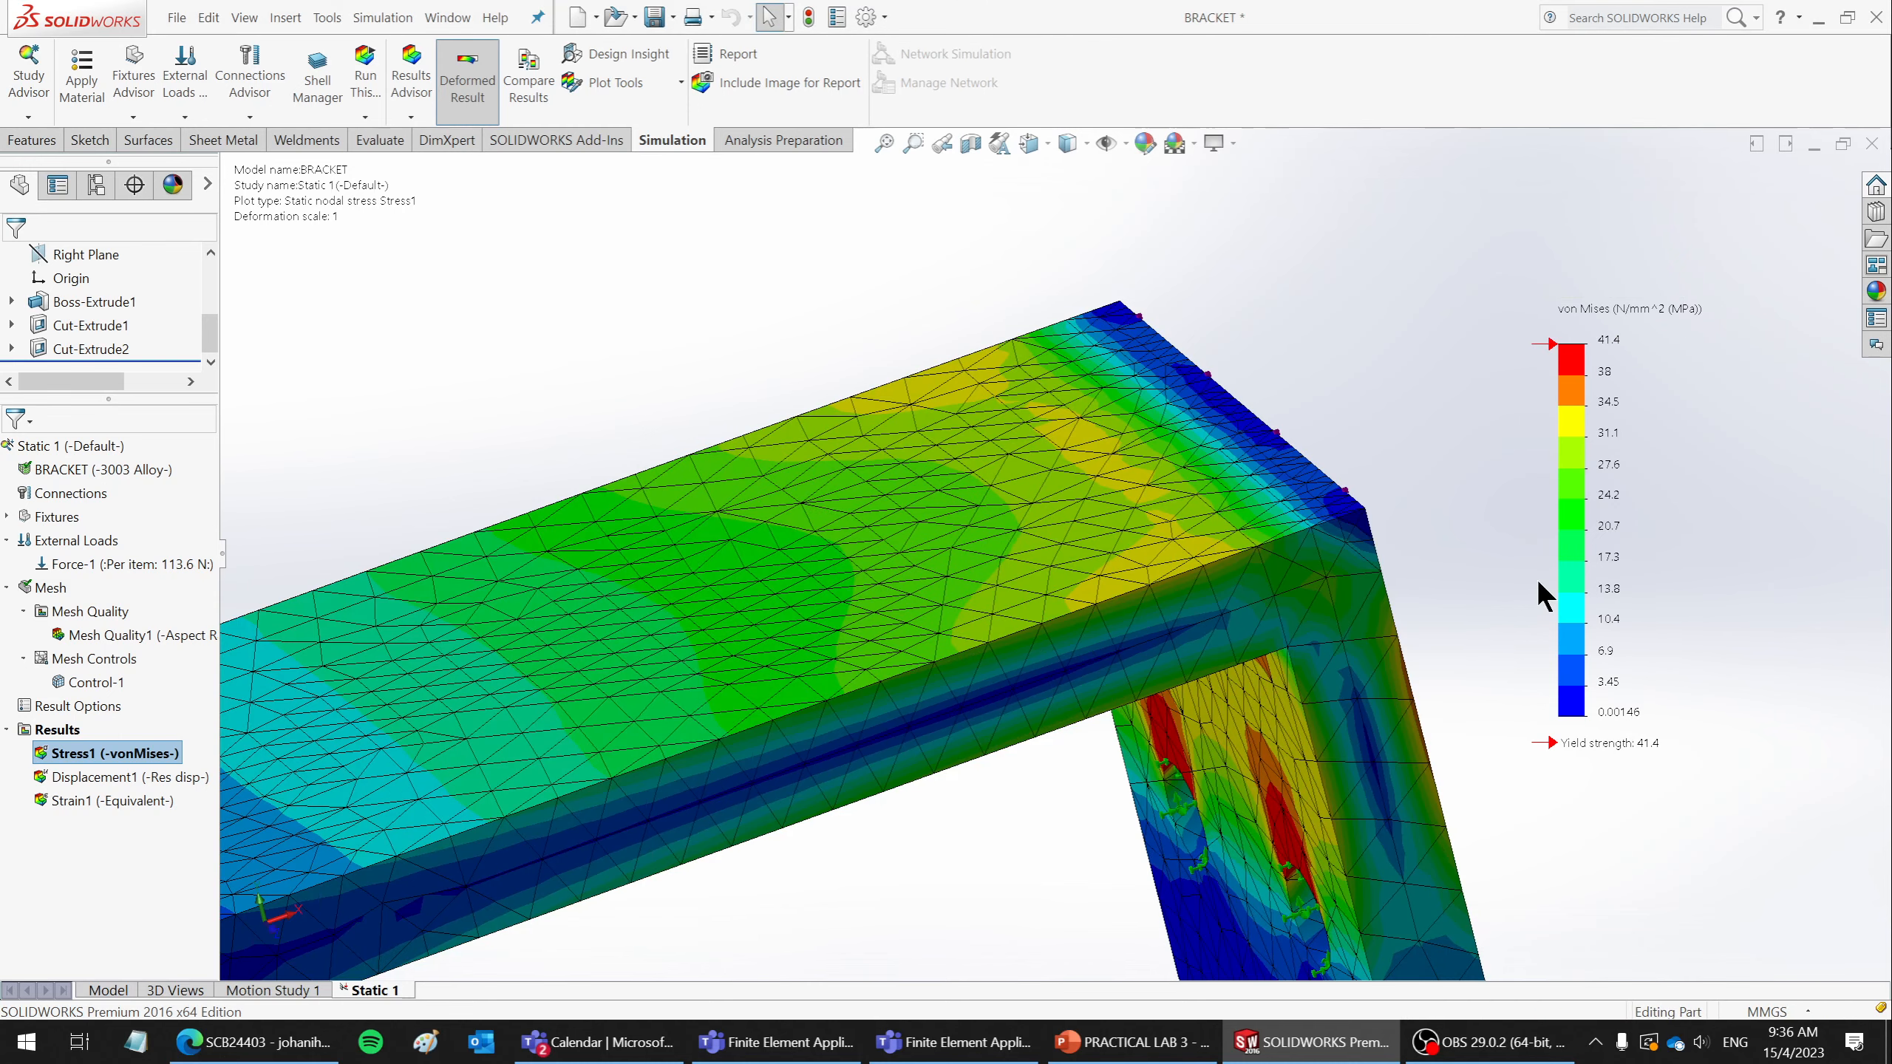
- Examine the stress distribution around the bolt holes, along the inner corner and on the arm's top face
middle_drag(1537, 579, 1410, 540)
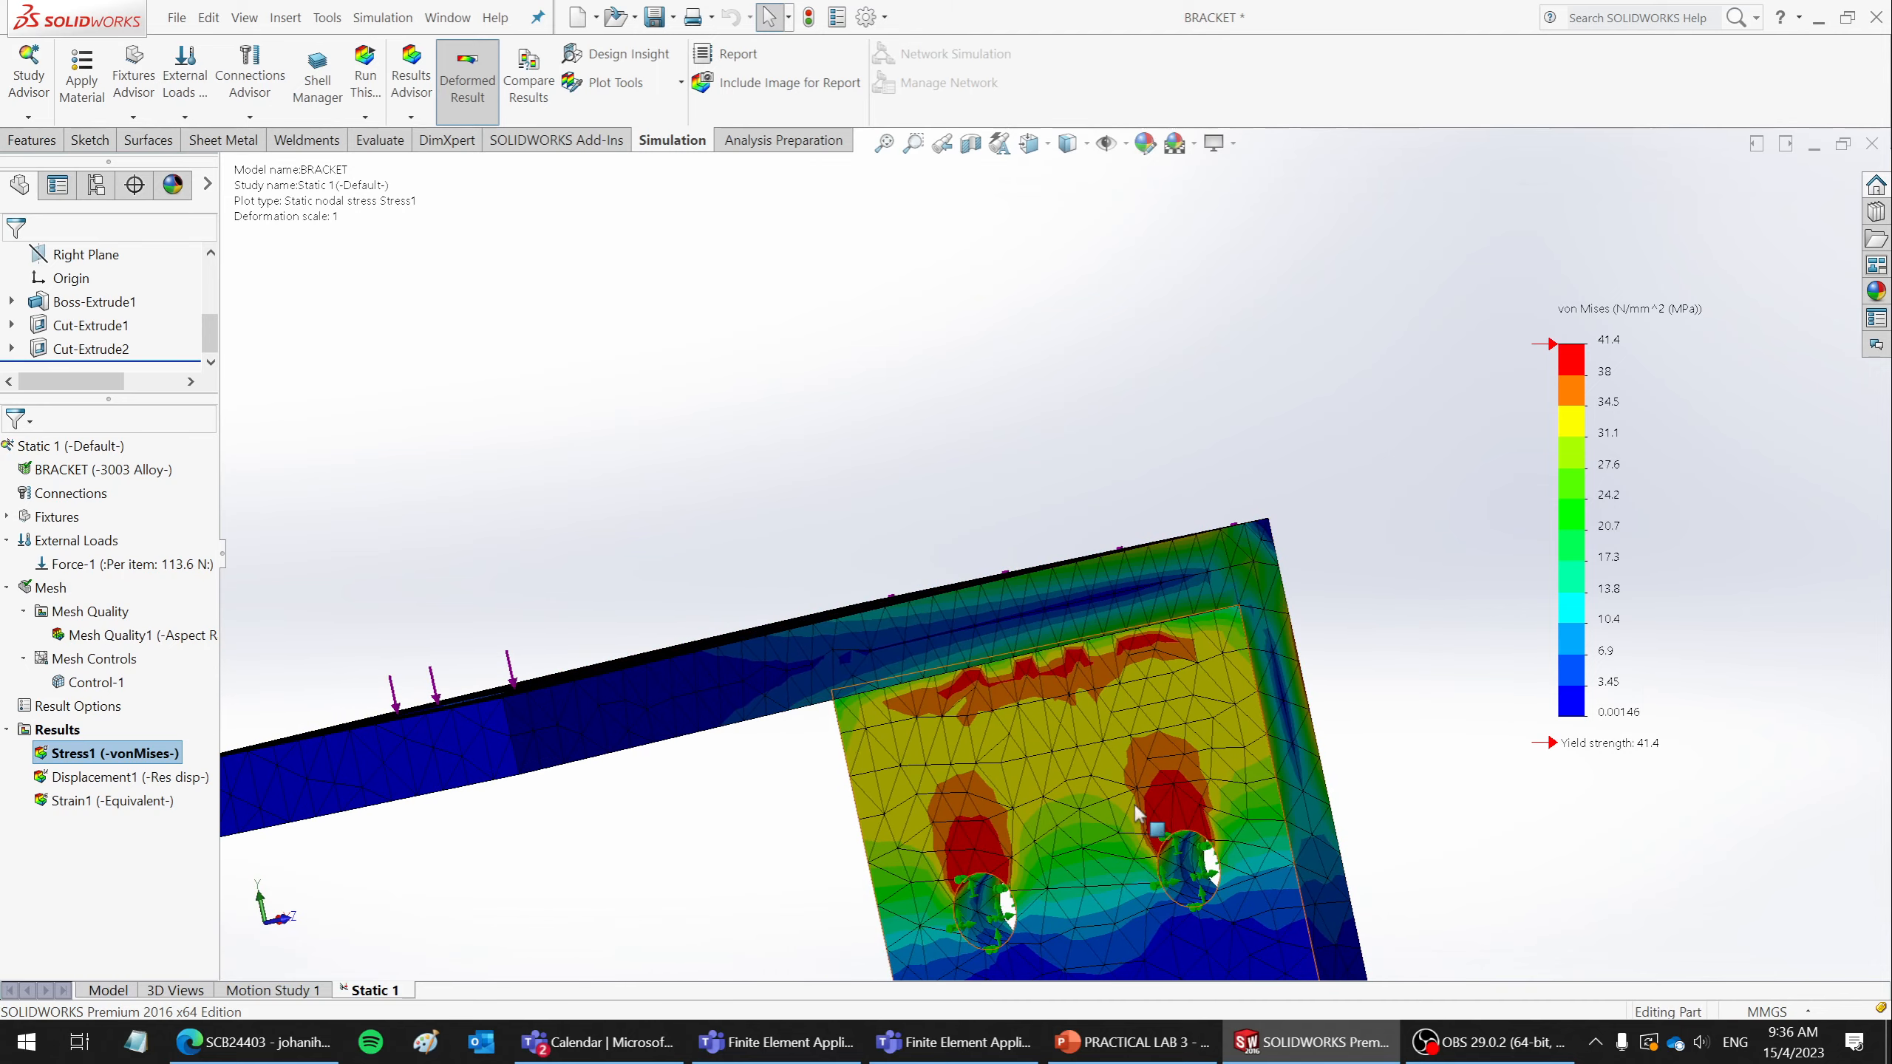
scroll(1133, 838, up, 3)
middle_drag(1138, 857, 1127, 744)
scroll(1106, 673, down, 3)
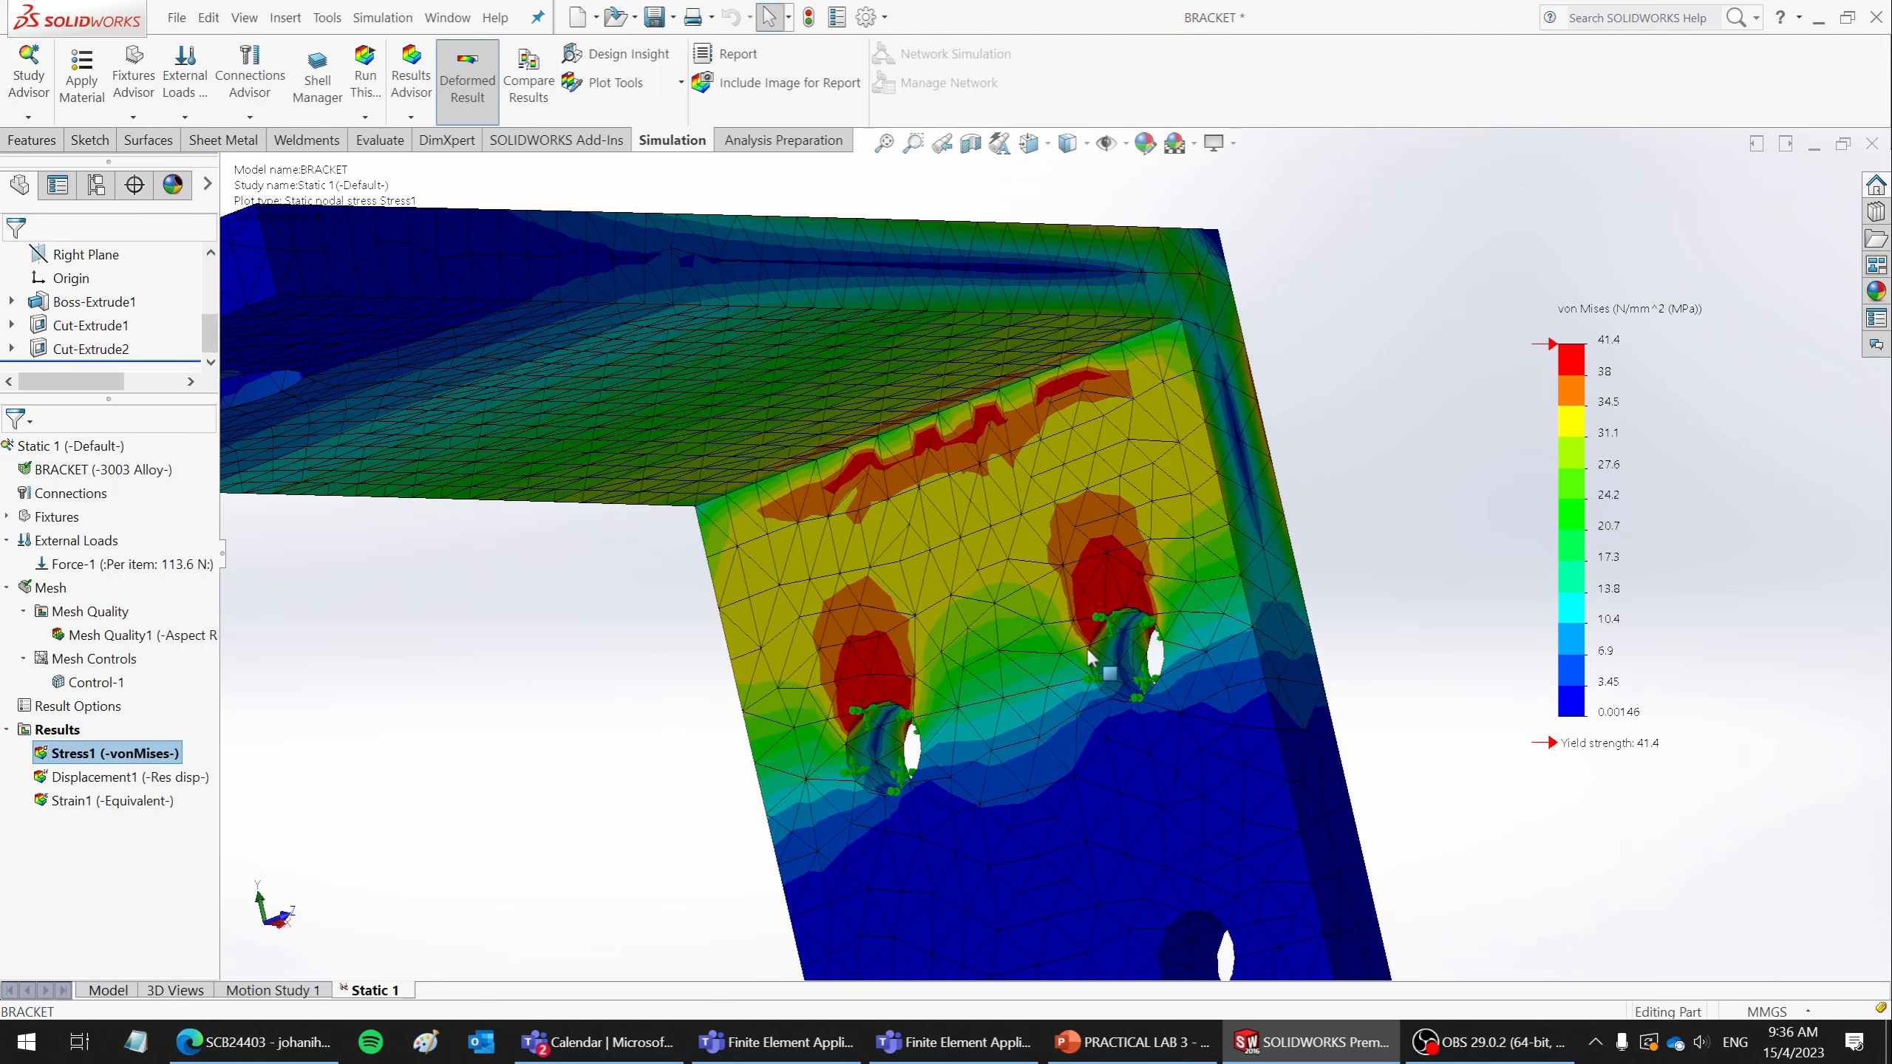
scroll(1087, 652, down, 2)
middle_drag(1110, 660, 1160, 595)
scroll(1108, 566, up, 5)
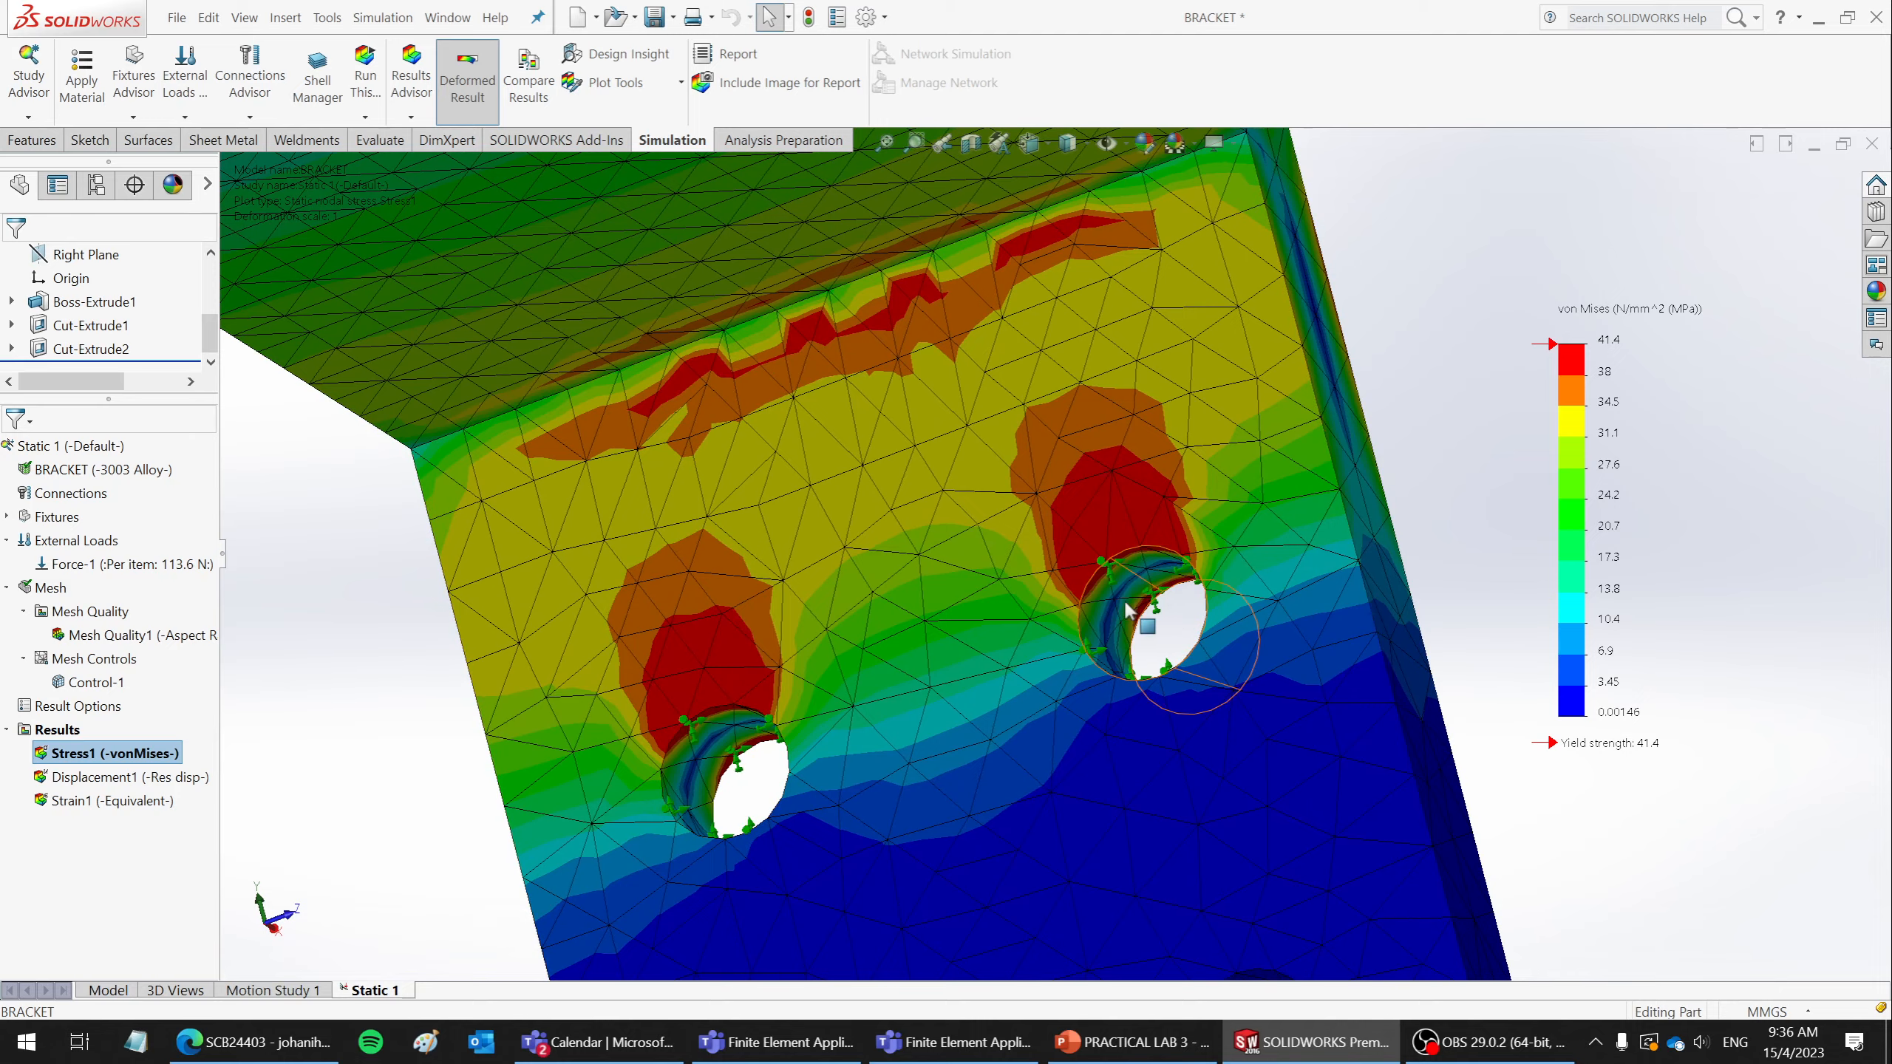
middle_drag(1117, 462, 1028, 705)
scroll(1056, 684, up, 3)
scroll(1054, 676, down, 4)
- Probe the stress at a point in the yellow band on the arm's top face and move its label off the arm
click(657, 80)
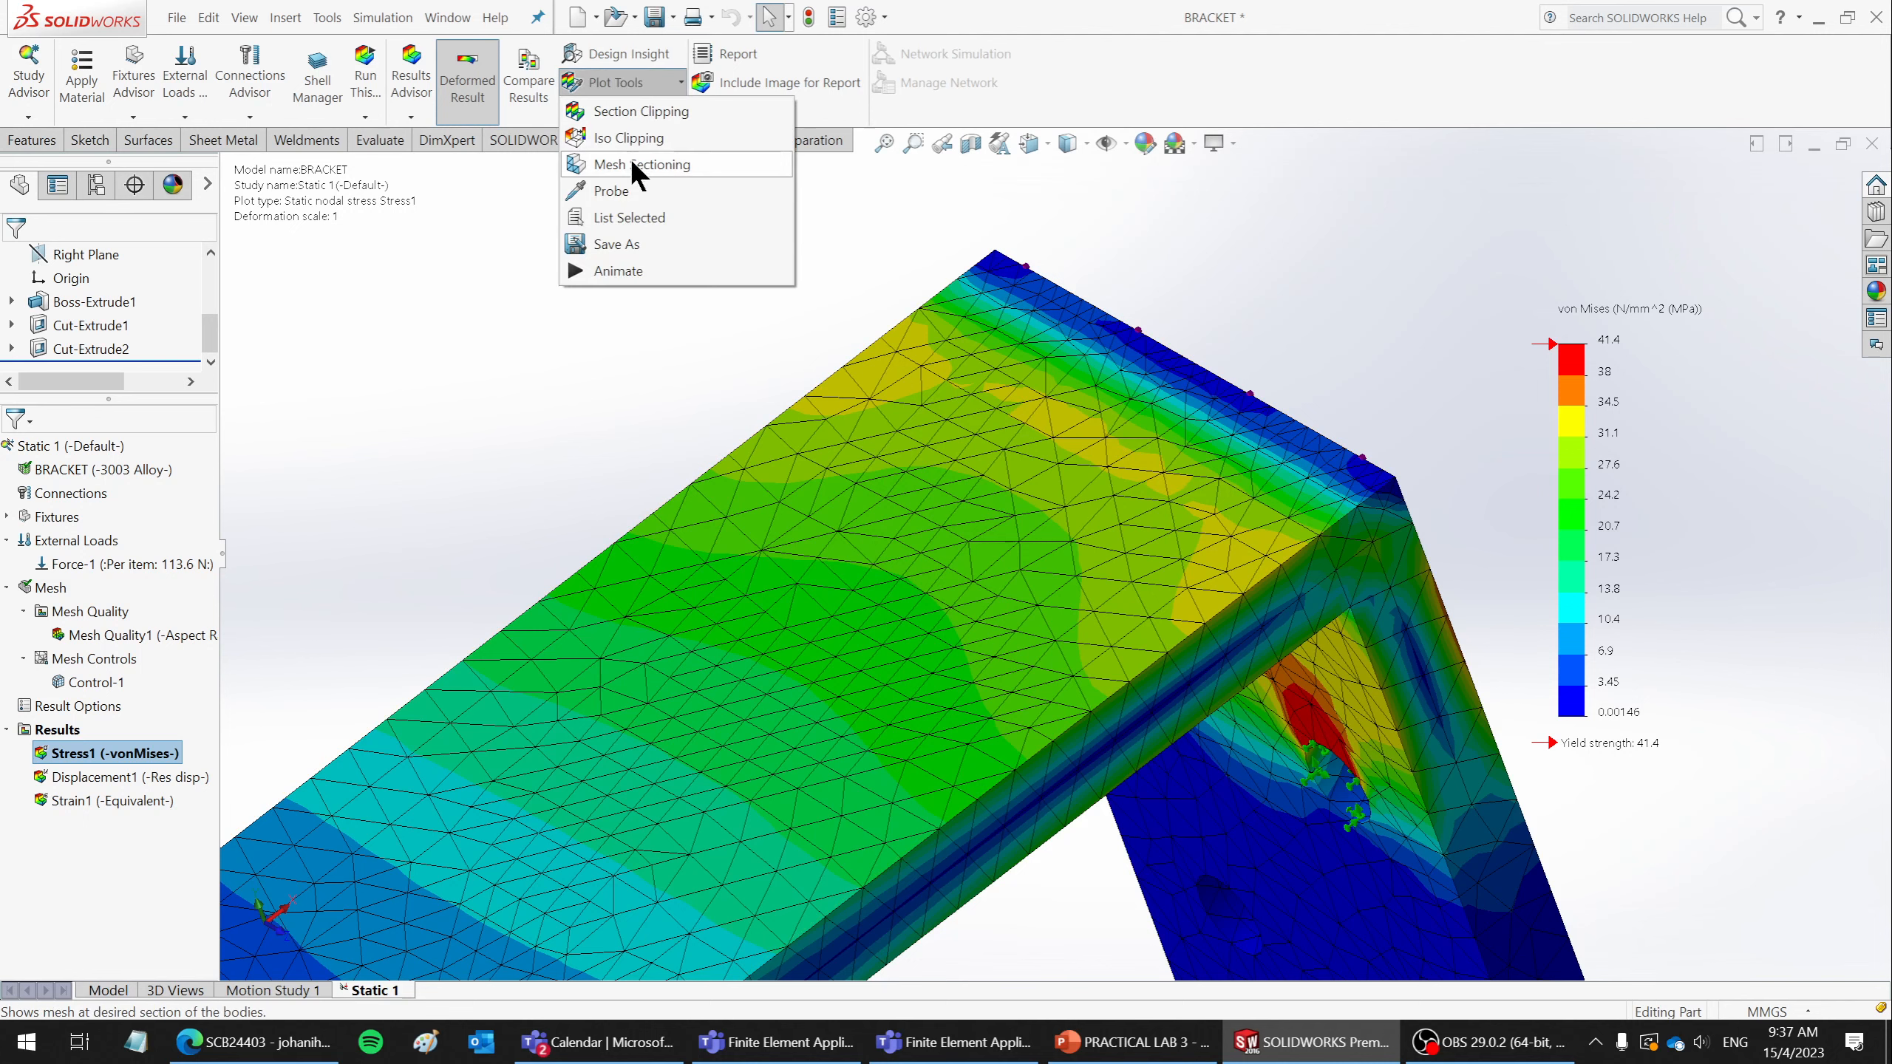
click(617, 193)
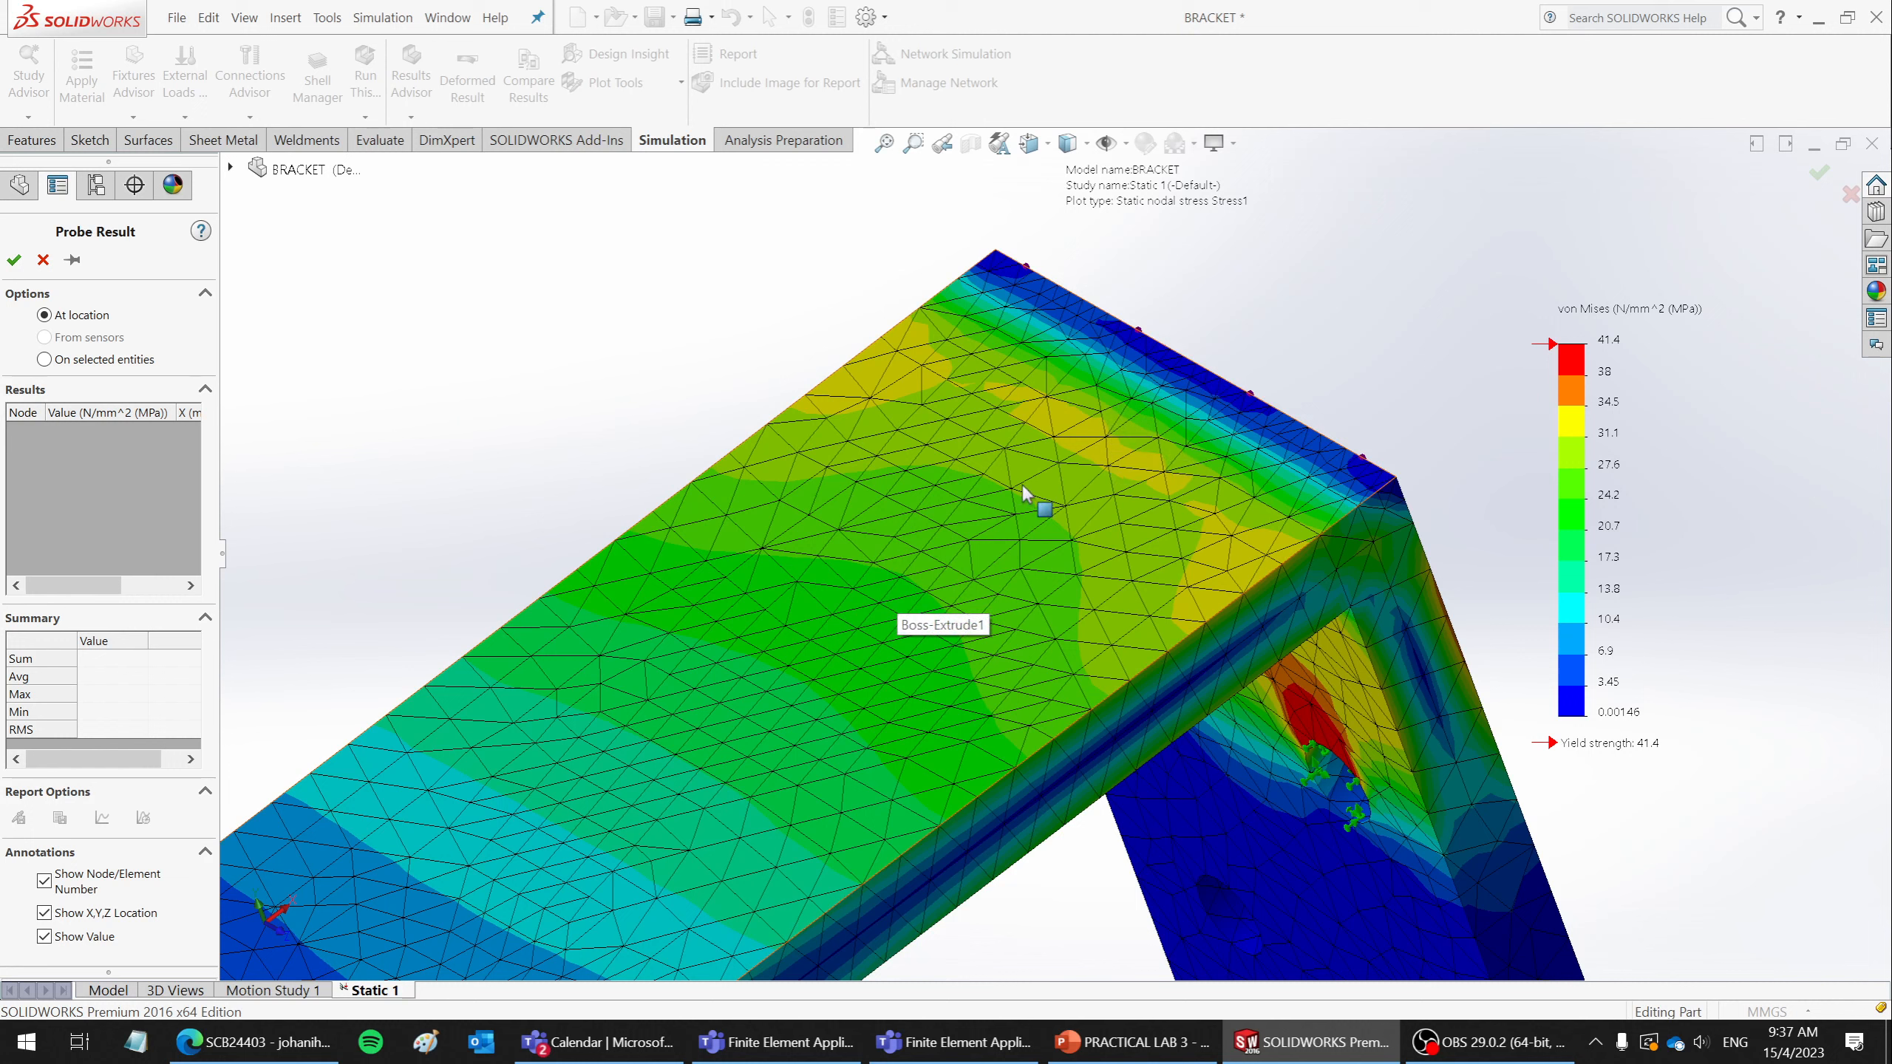
click(1101, 412)
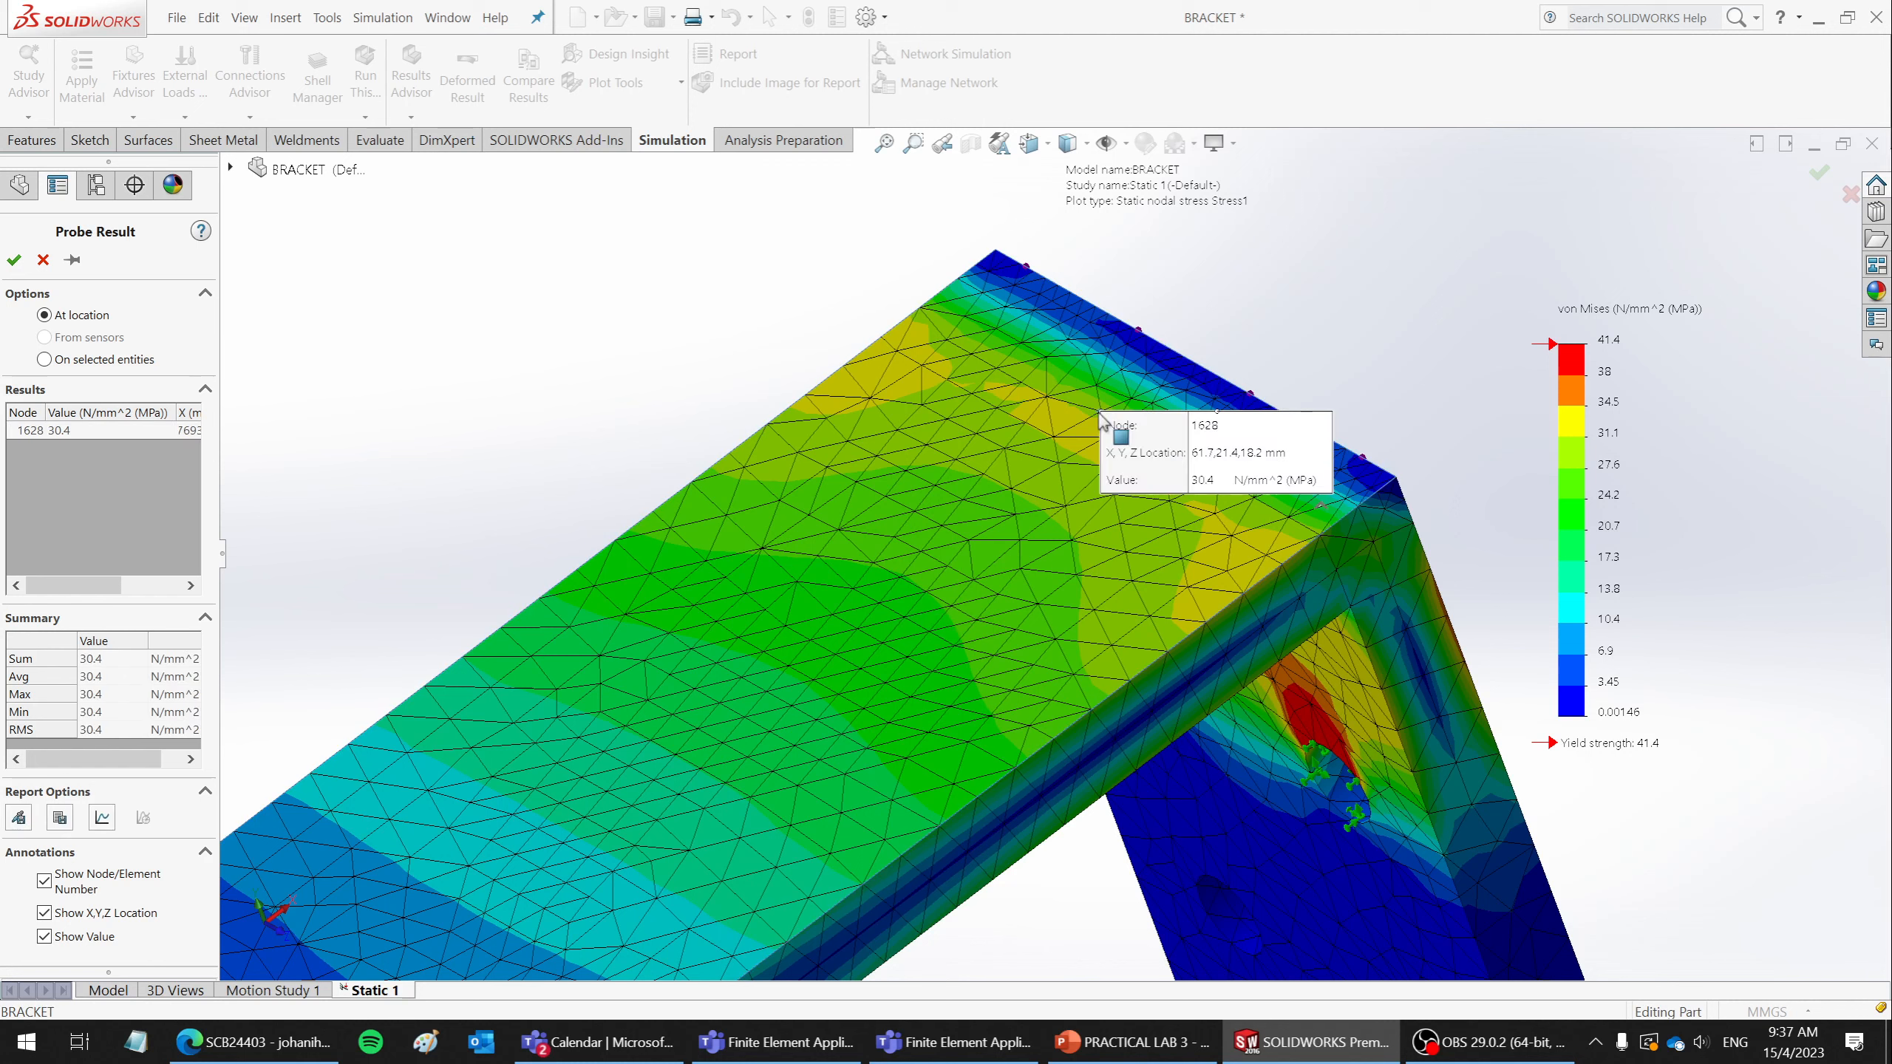
drag(1192, 447, 1347, 275)
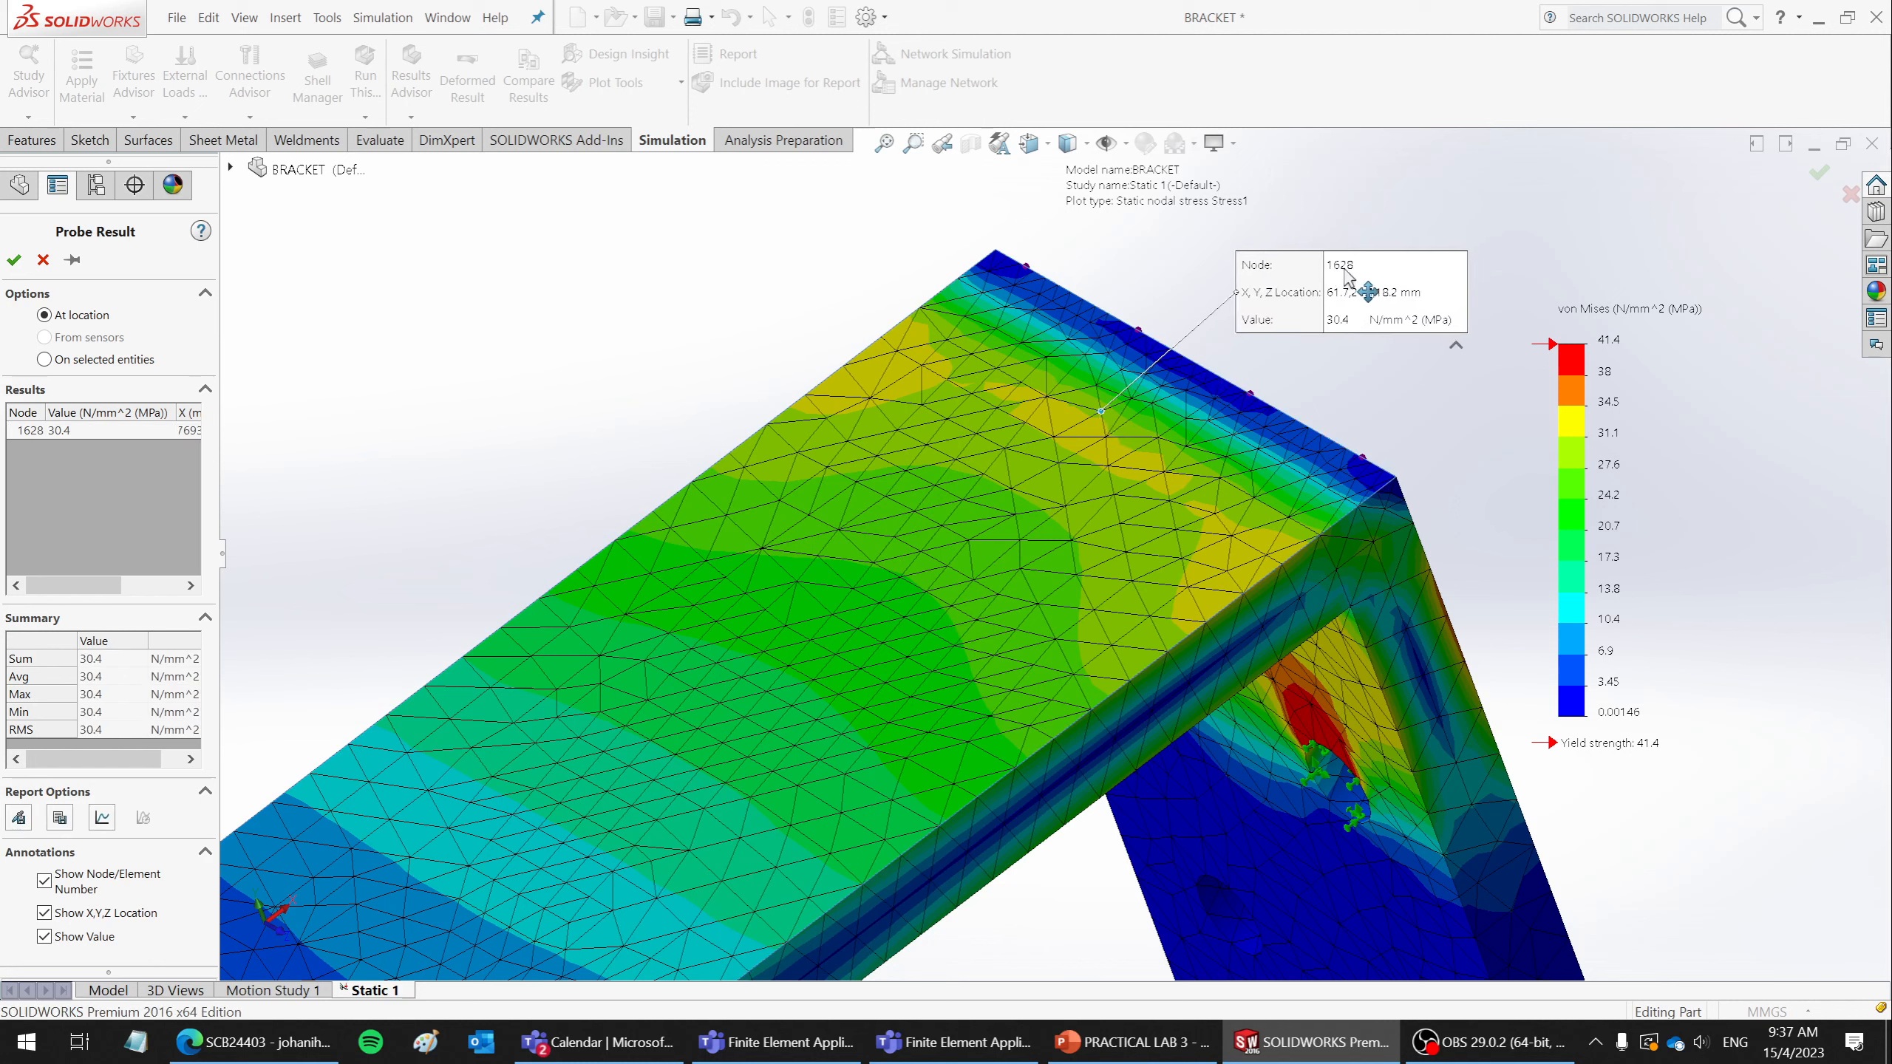
- Probe four more points around the yellow band on the arm's top face and spread their labels apart
click(1106, 437)
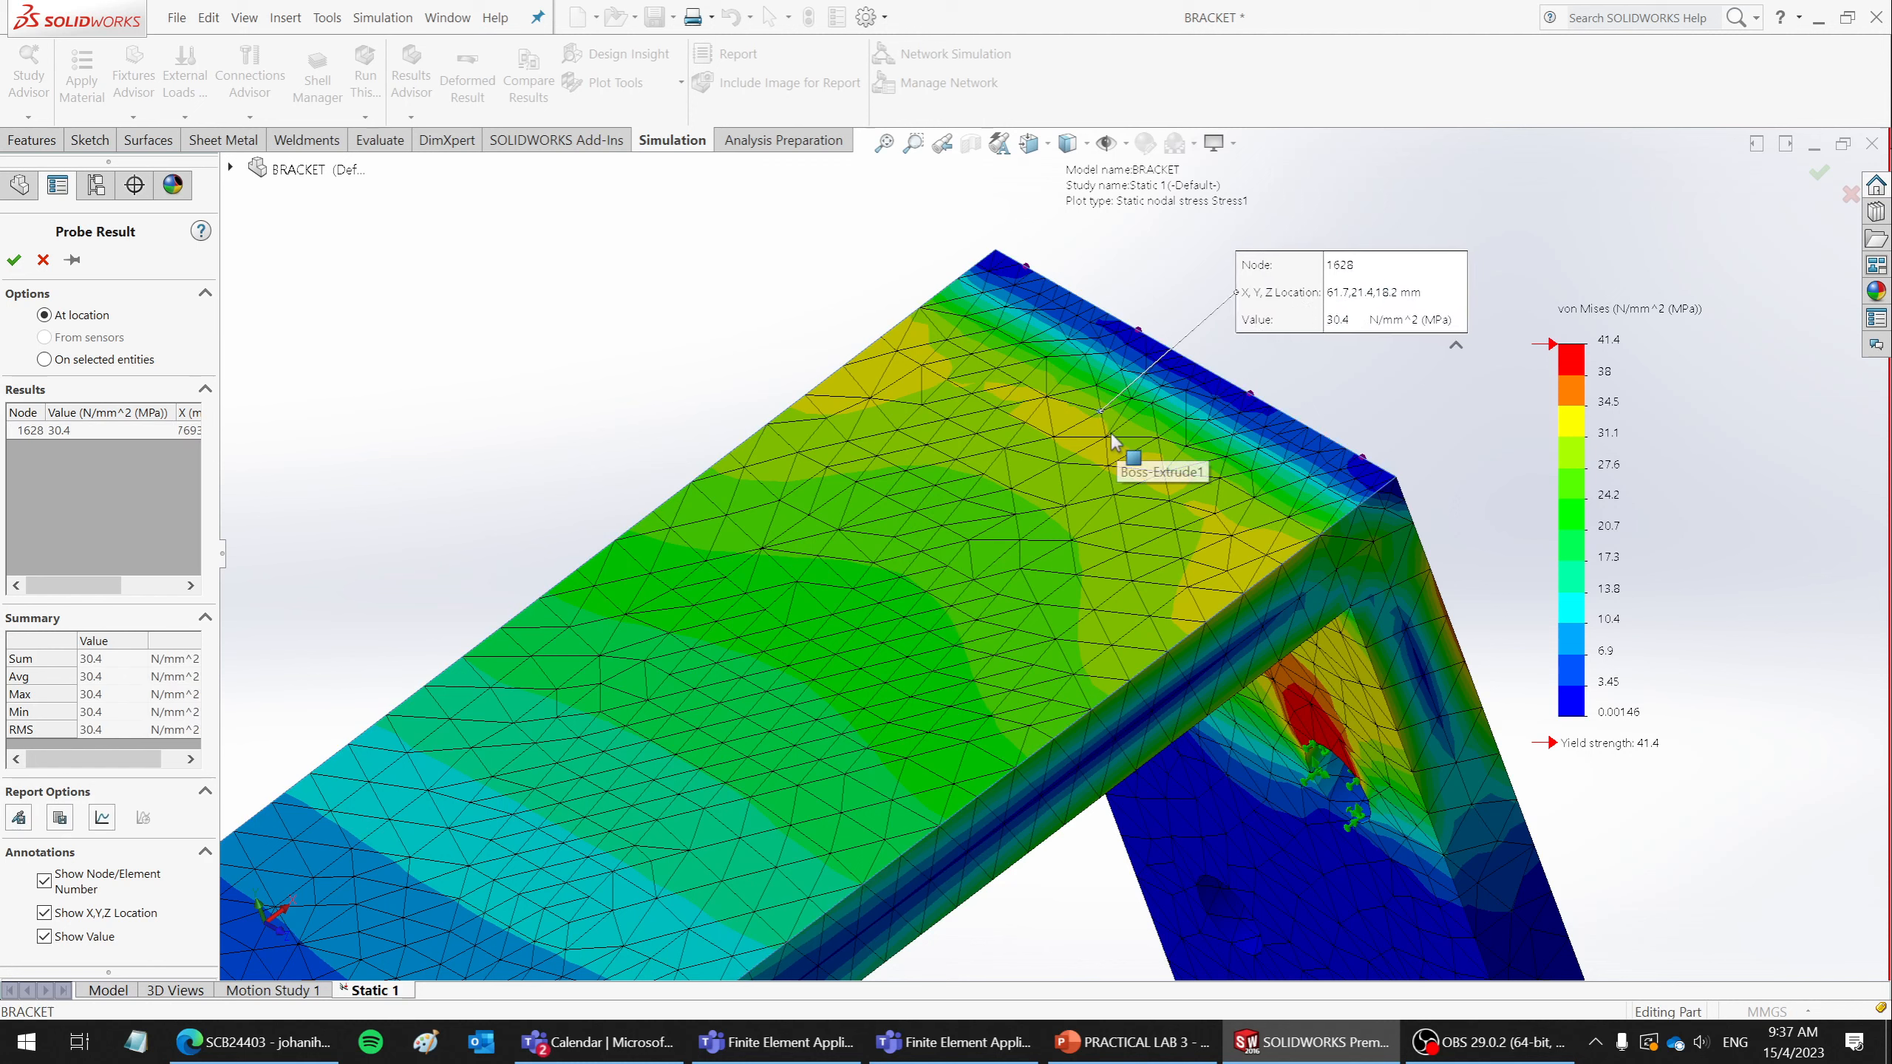
mouse_move(1246, 452)
mouse_down()
mouse_move(1384, 385)
mouse_move(1427, 520)
mouse_up()
click(1152, 408)
click(1083, 450)
drag(1162, 469, 1217, 626)
drag(1263, 713, 1263, 716)
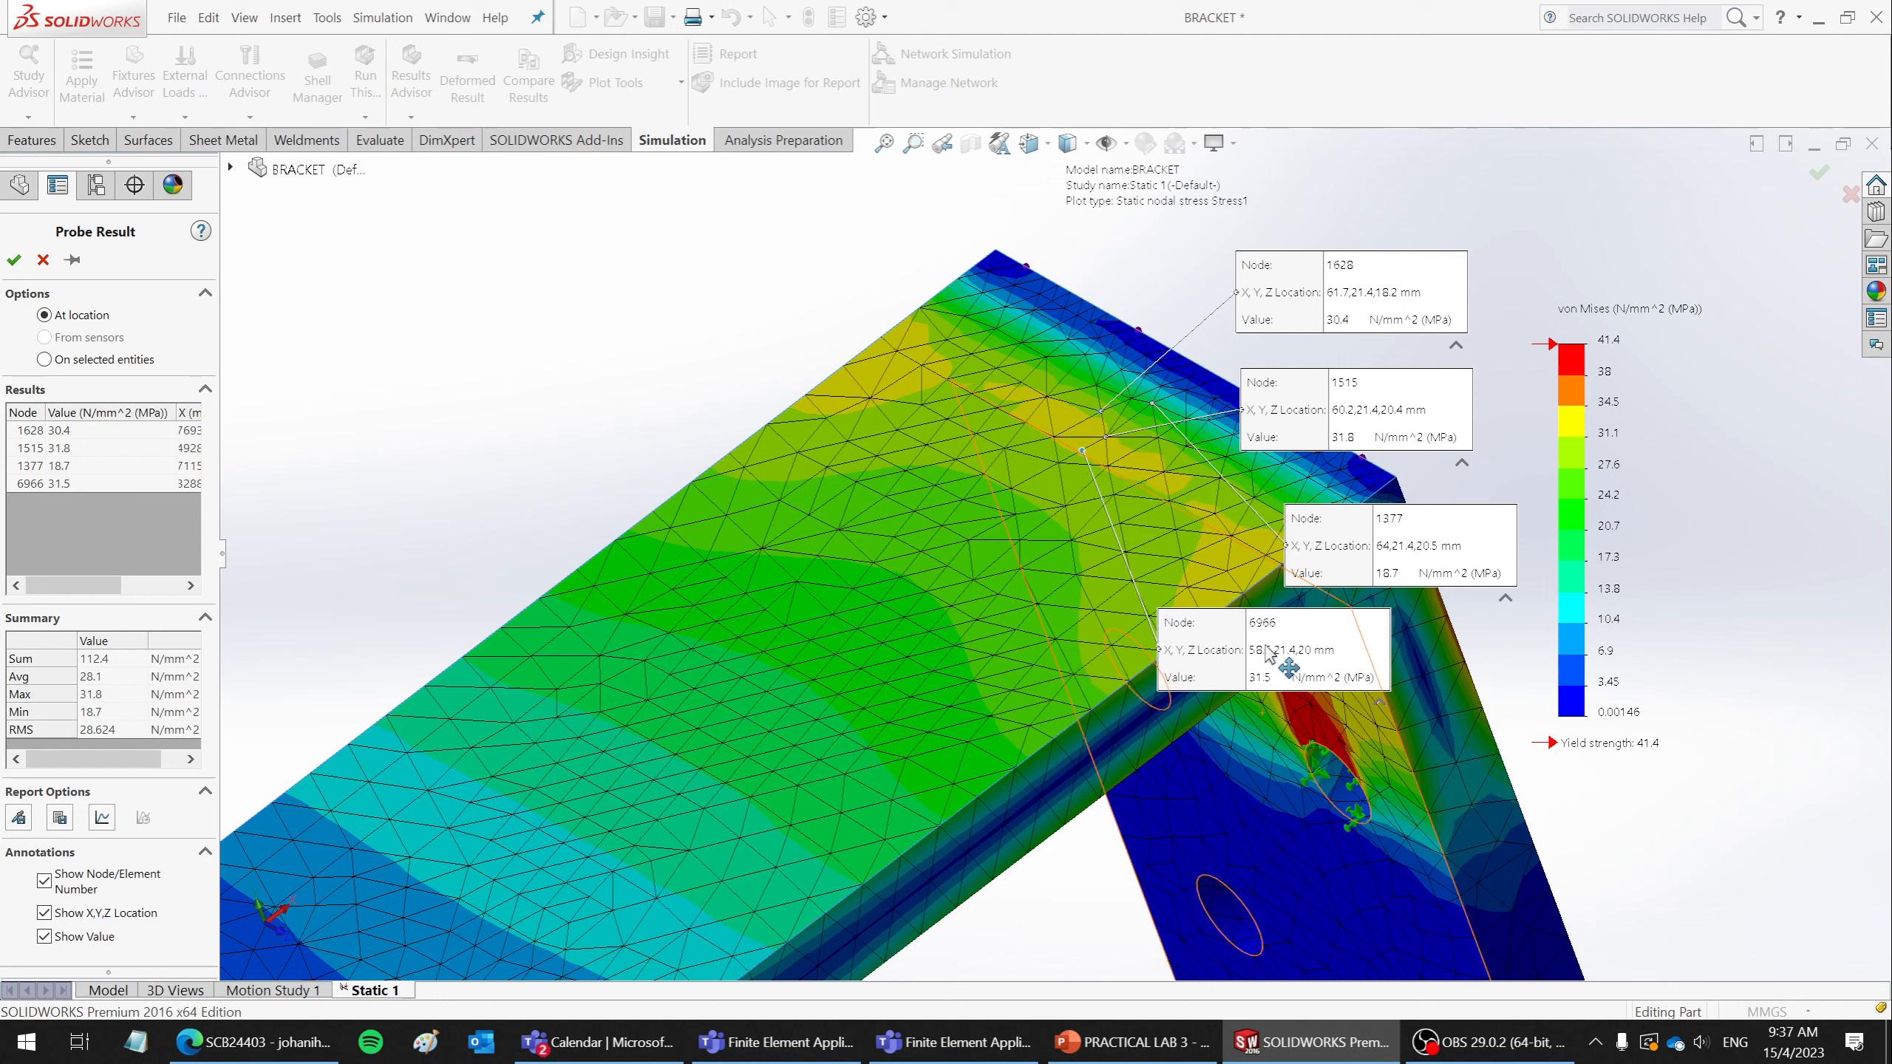
click(1072, 486)
drag(1116, 526, 661, 317)
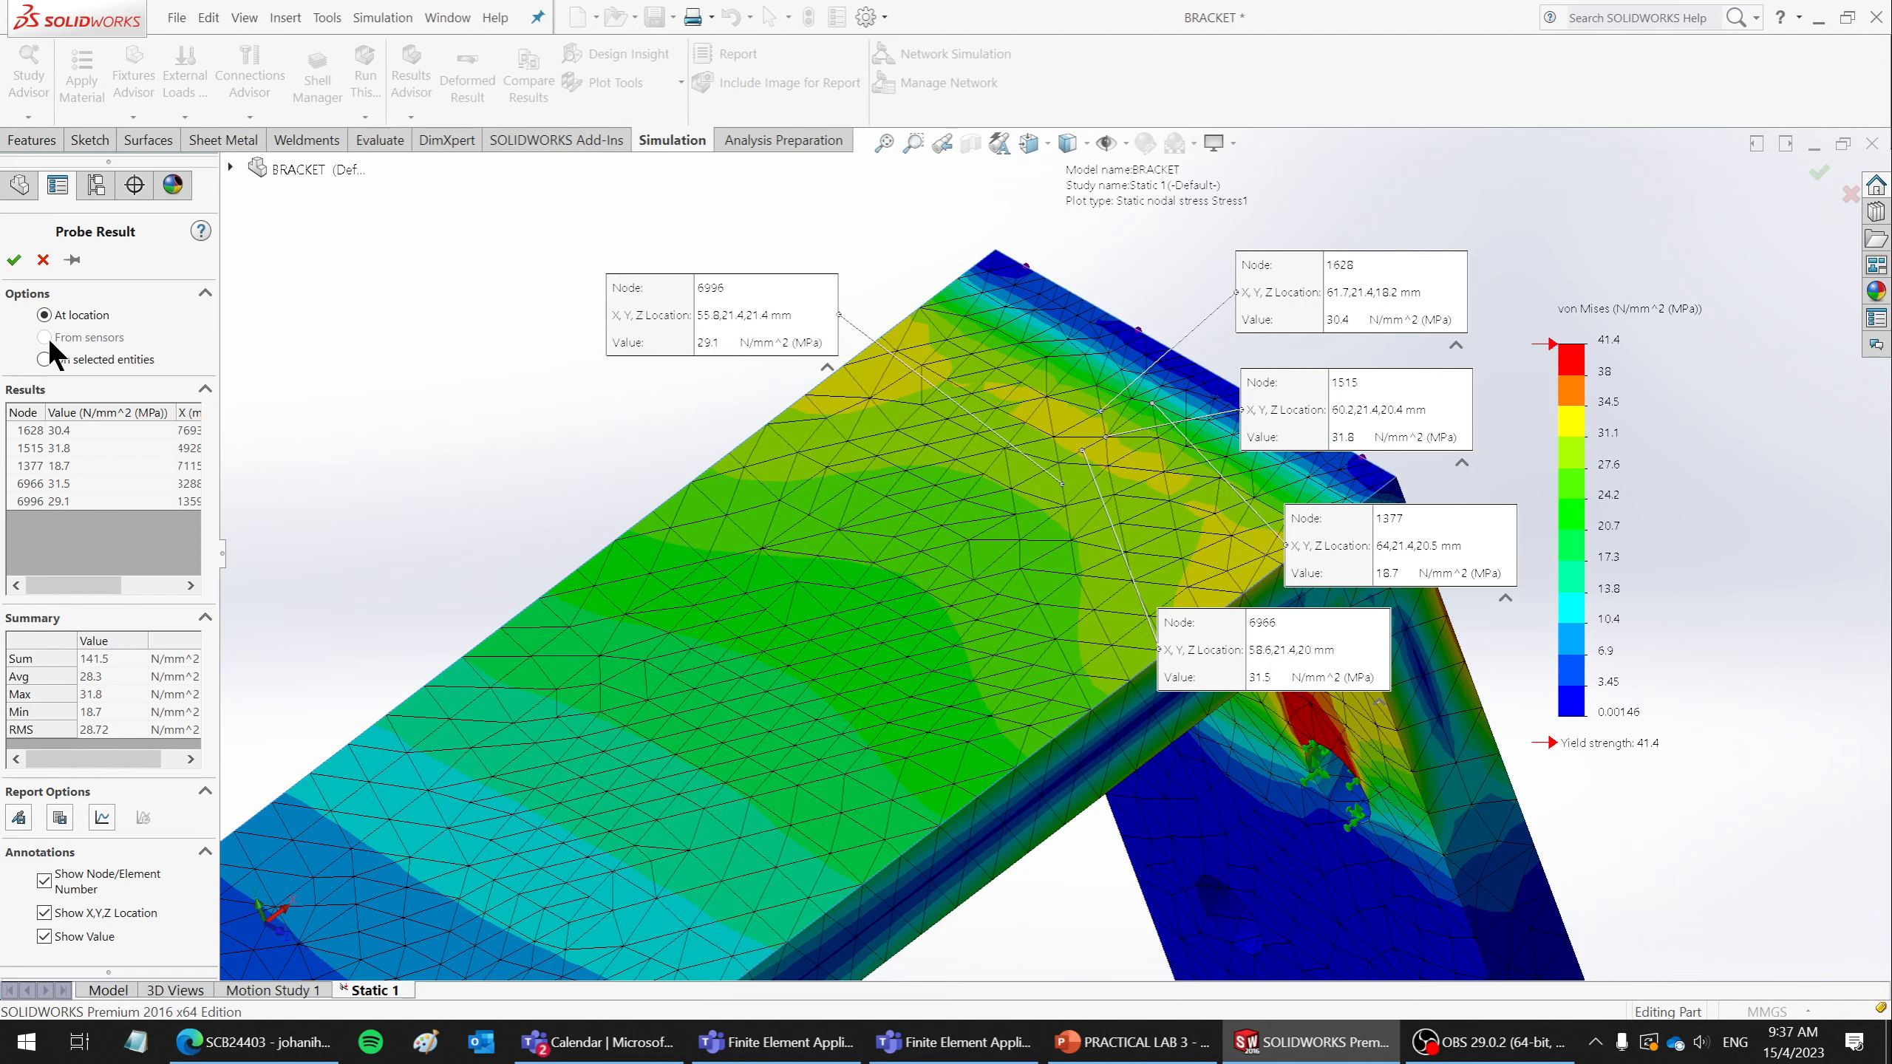
- Clear the probe results, probe node 6966 at location on the arm's top face, and move its label beyond the corner edge
click(44, 358)
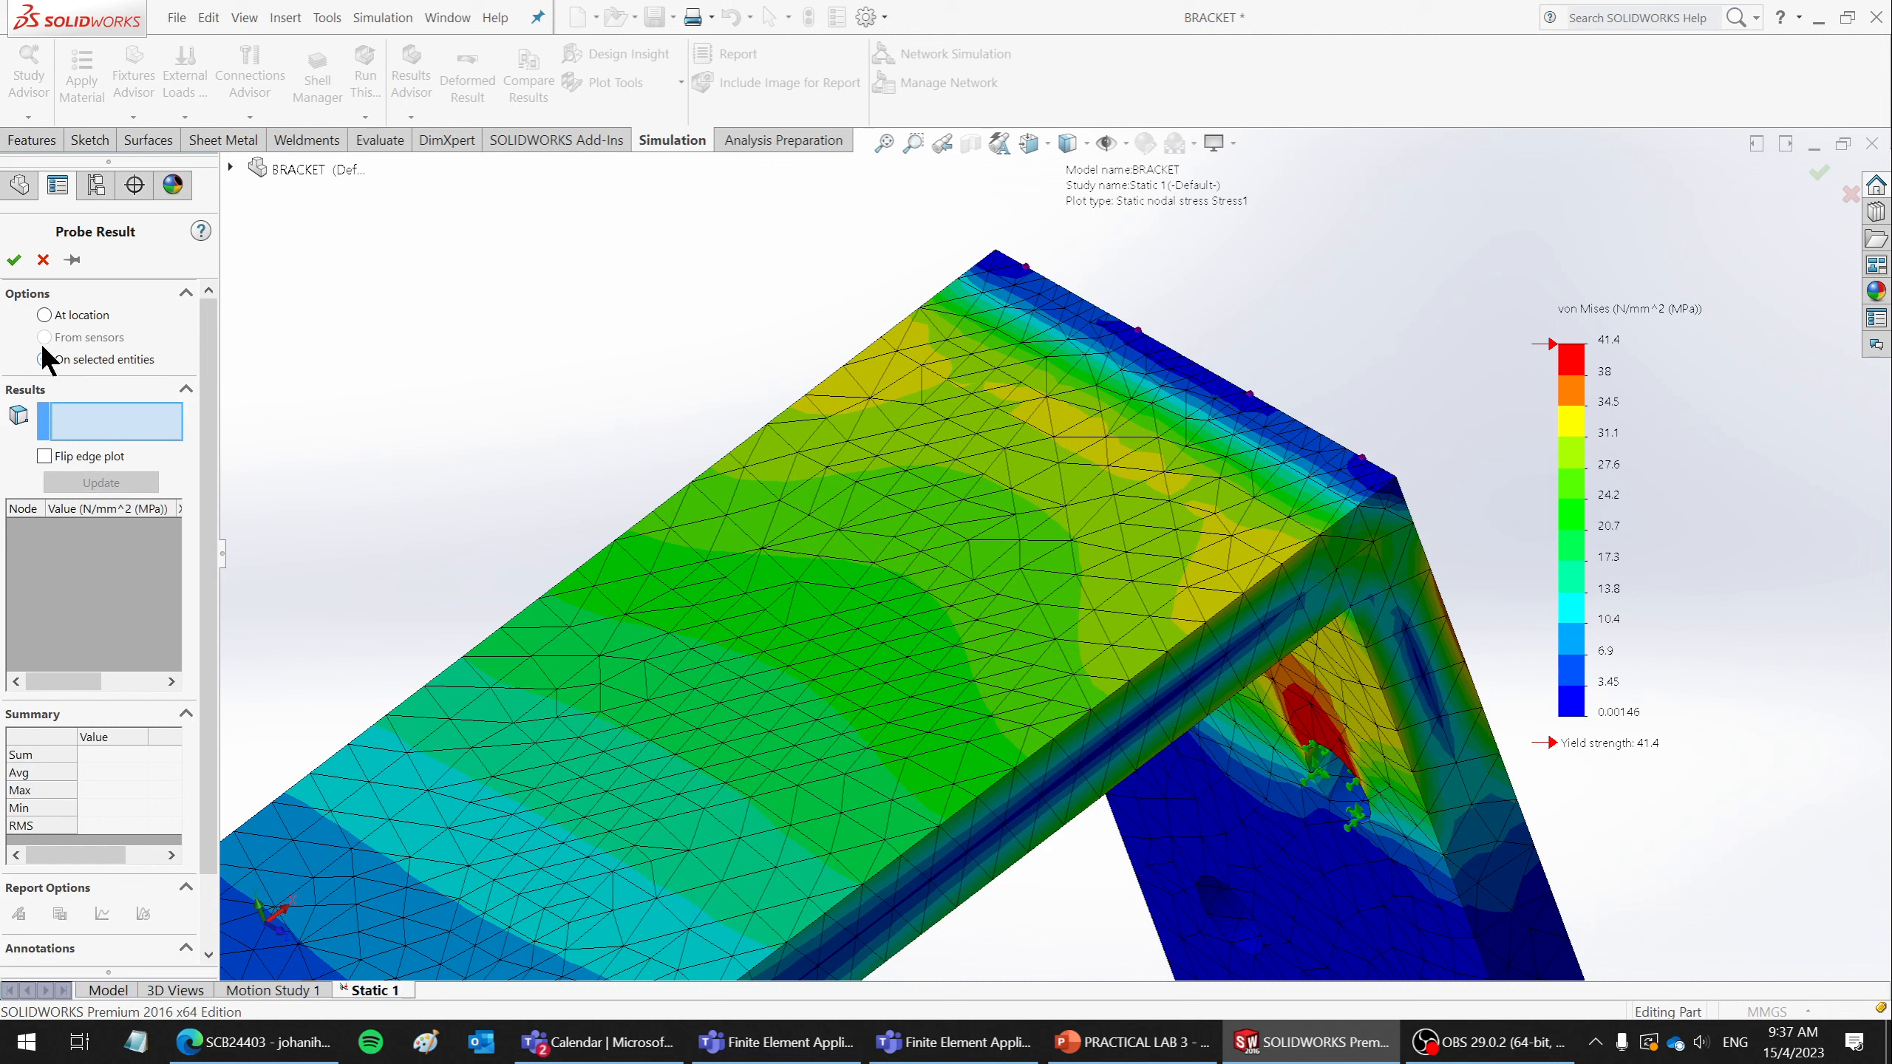
click(46, 314)
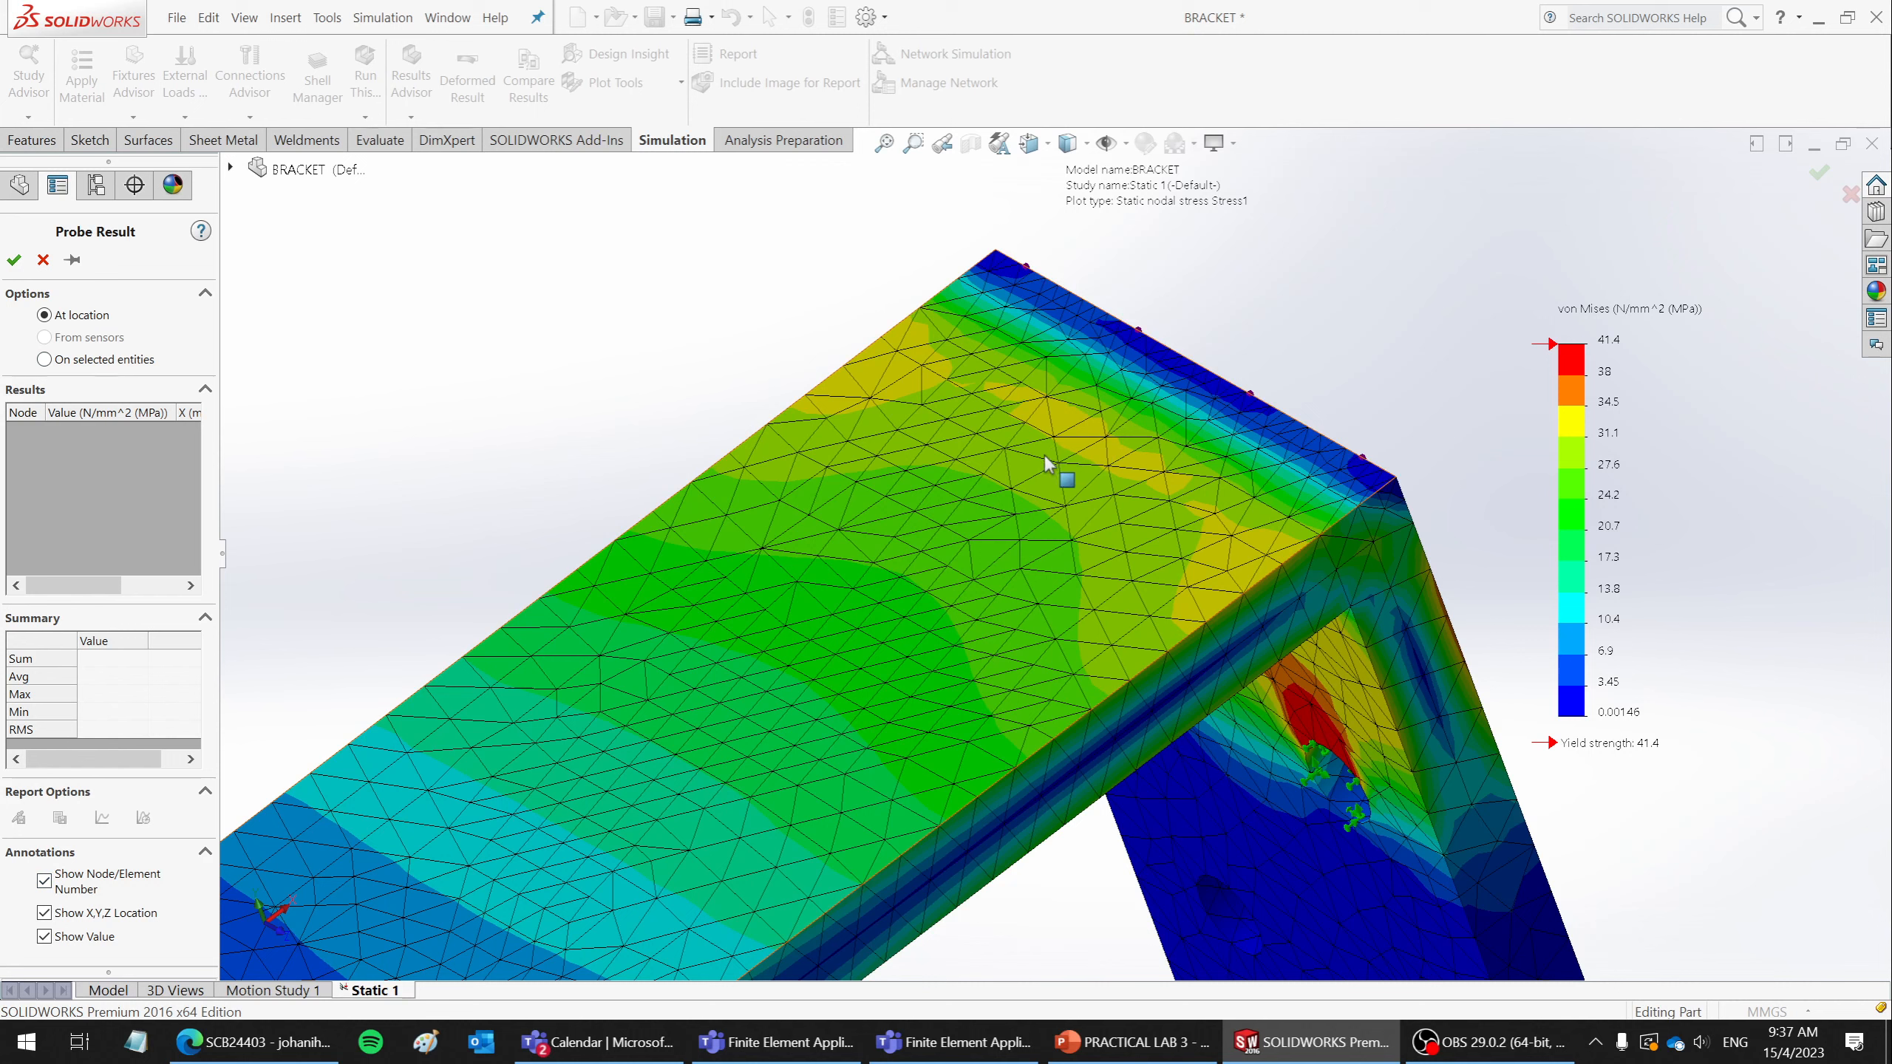
click(1075, 448)
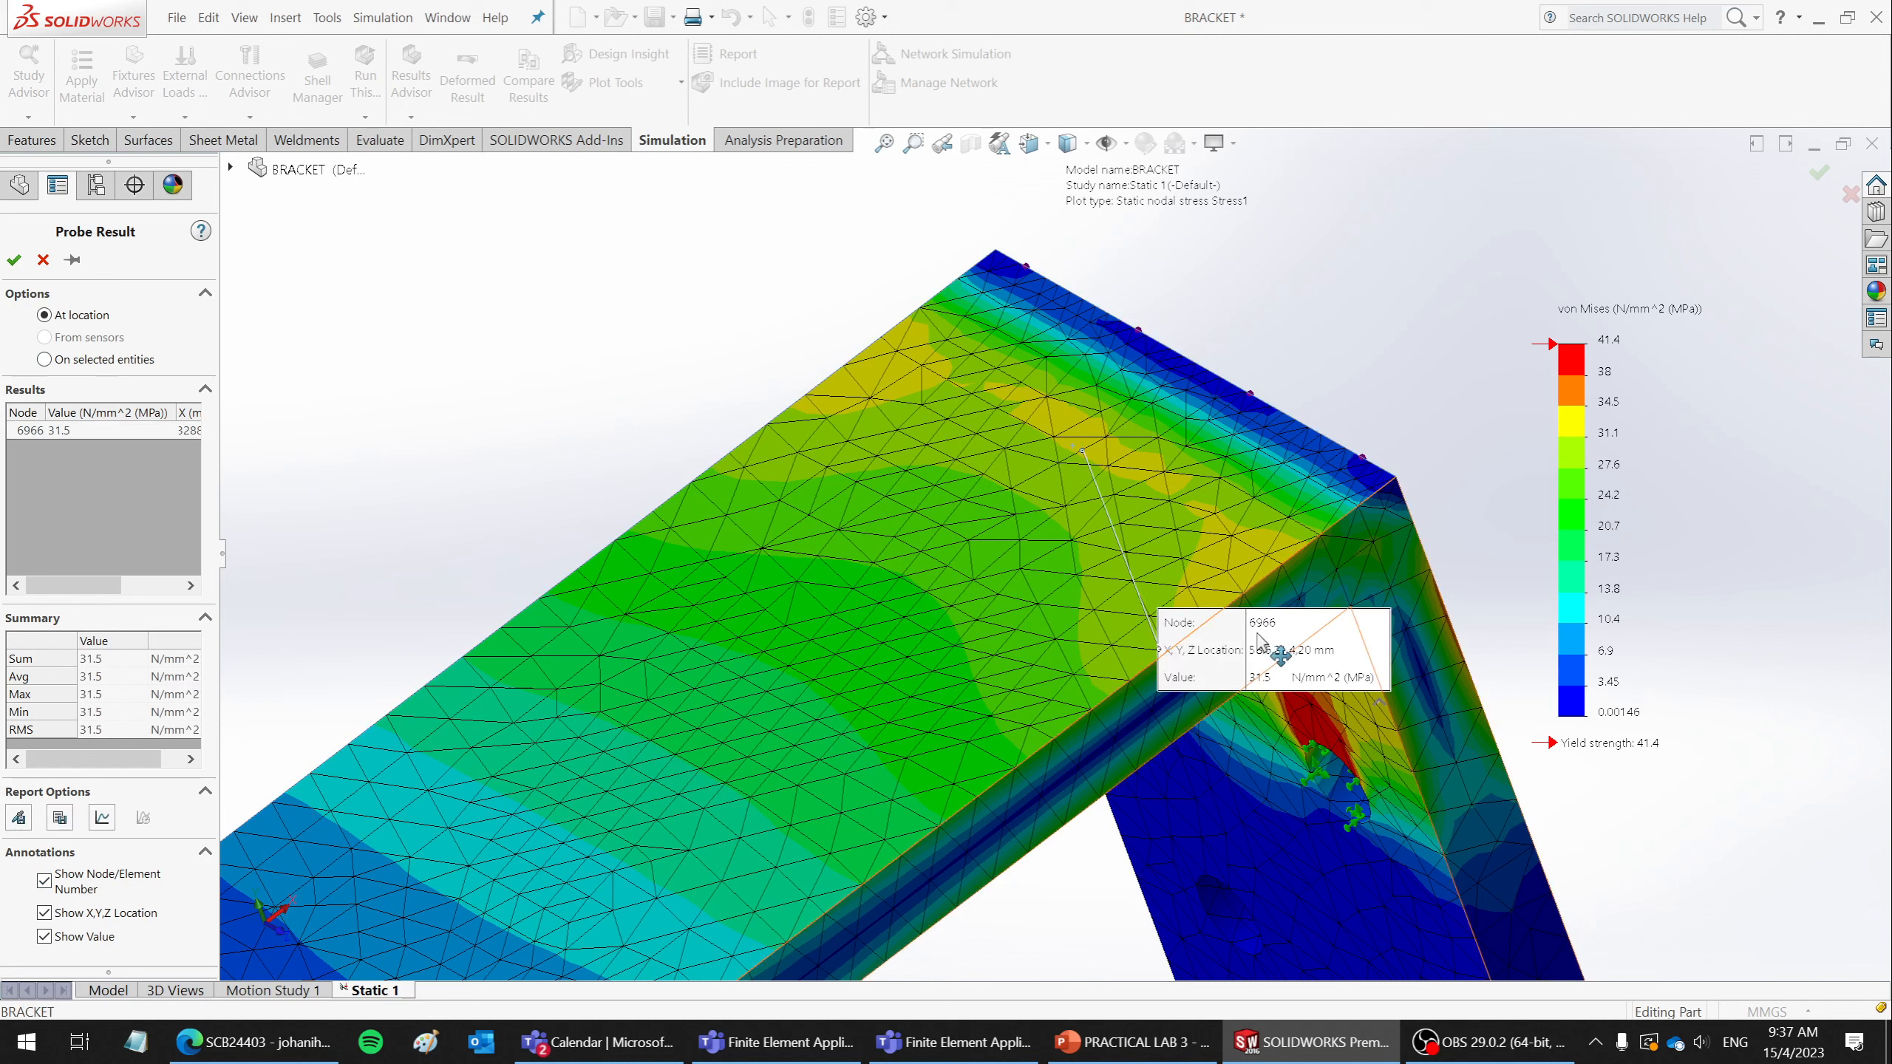
drag(1278, 669, 1339, 350)
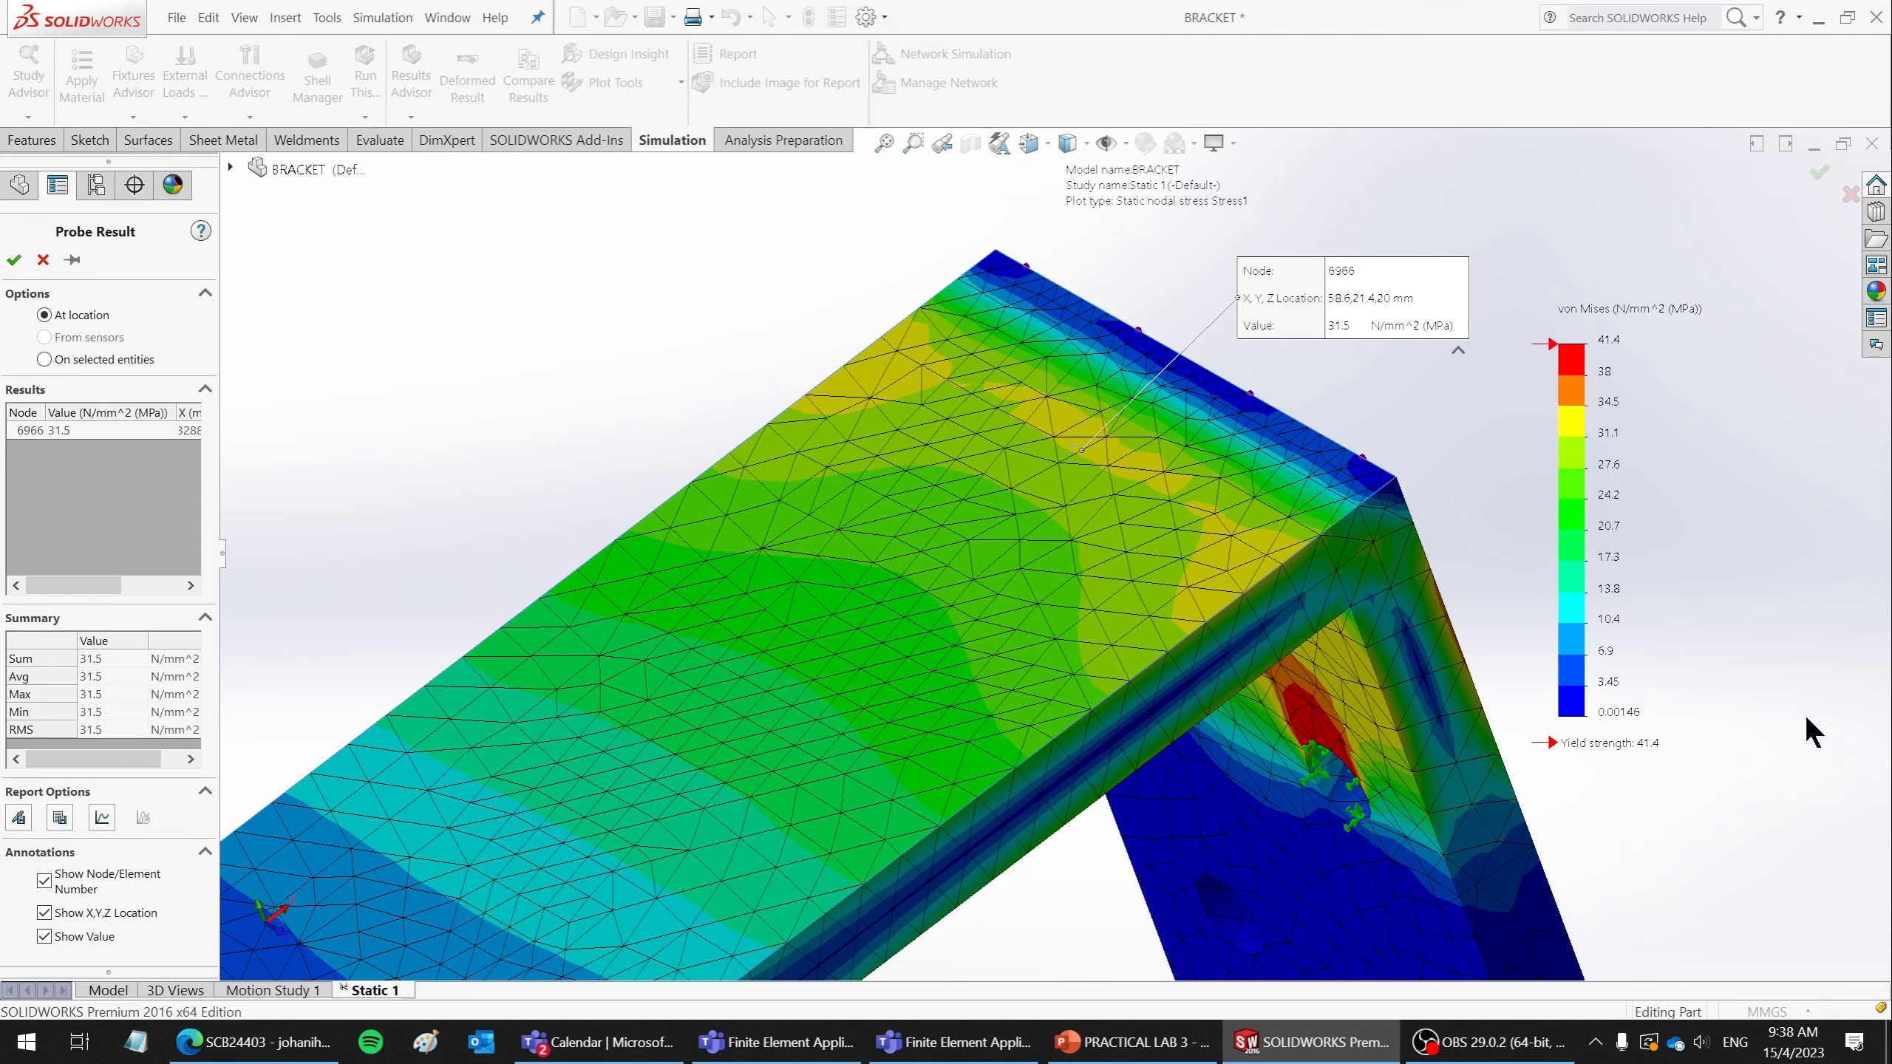
- Capture a screenshot of the bracket's corner with the single probe label and the von Mises legend
key(super+shift+s)
drag(978, 226, 1762, 816)
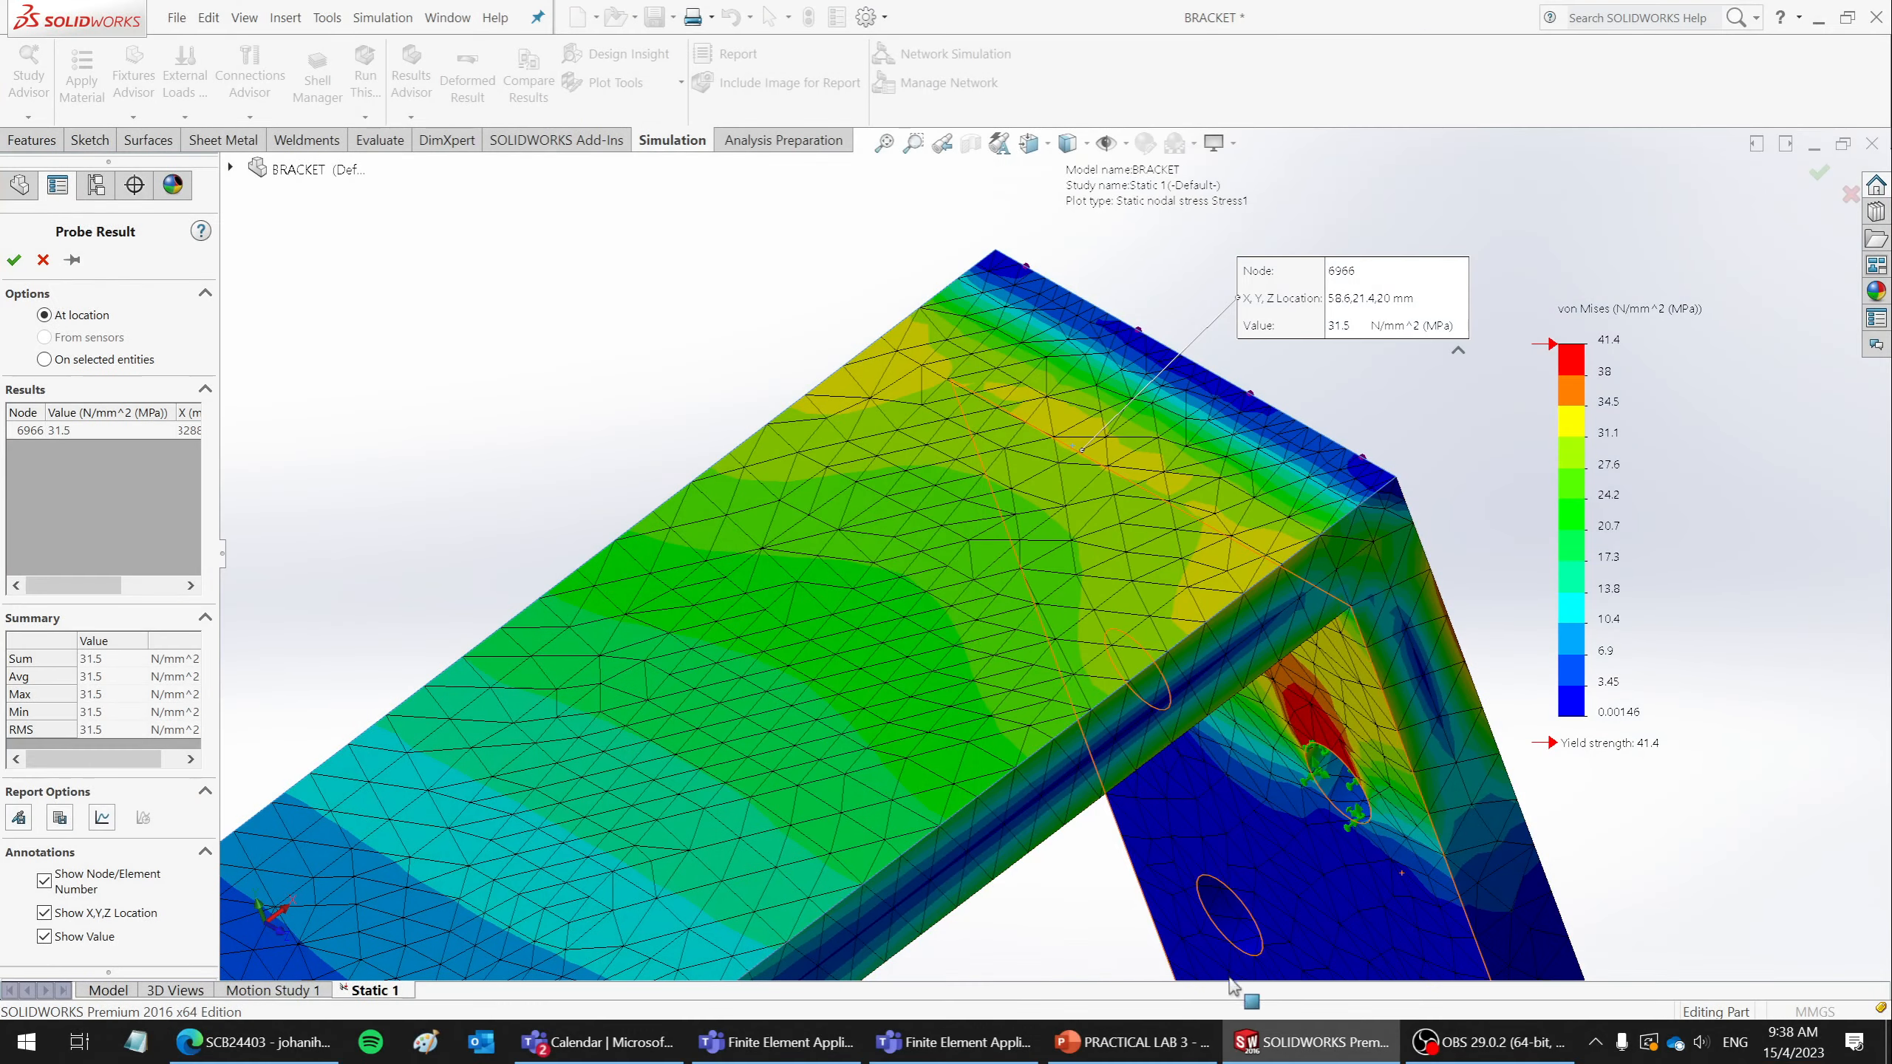
- Switch to PowerPoint, paste the probe screenshot onto slide 10, shrink it to 7.86 by 10.55 cm, and place it below the linear elastic sketch
click(1147, 1043)
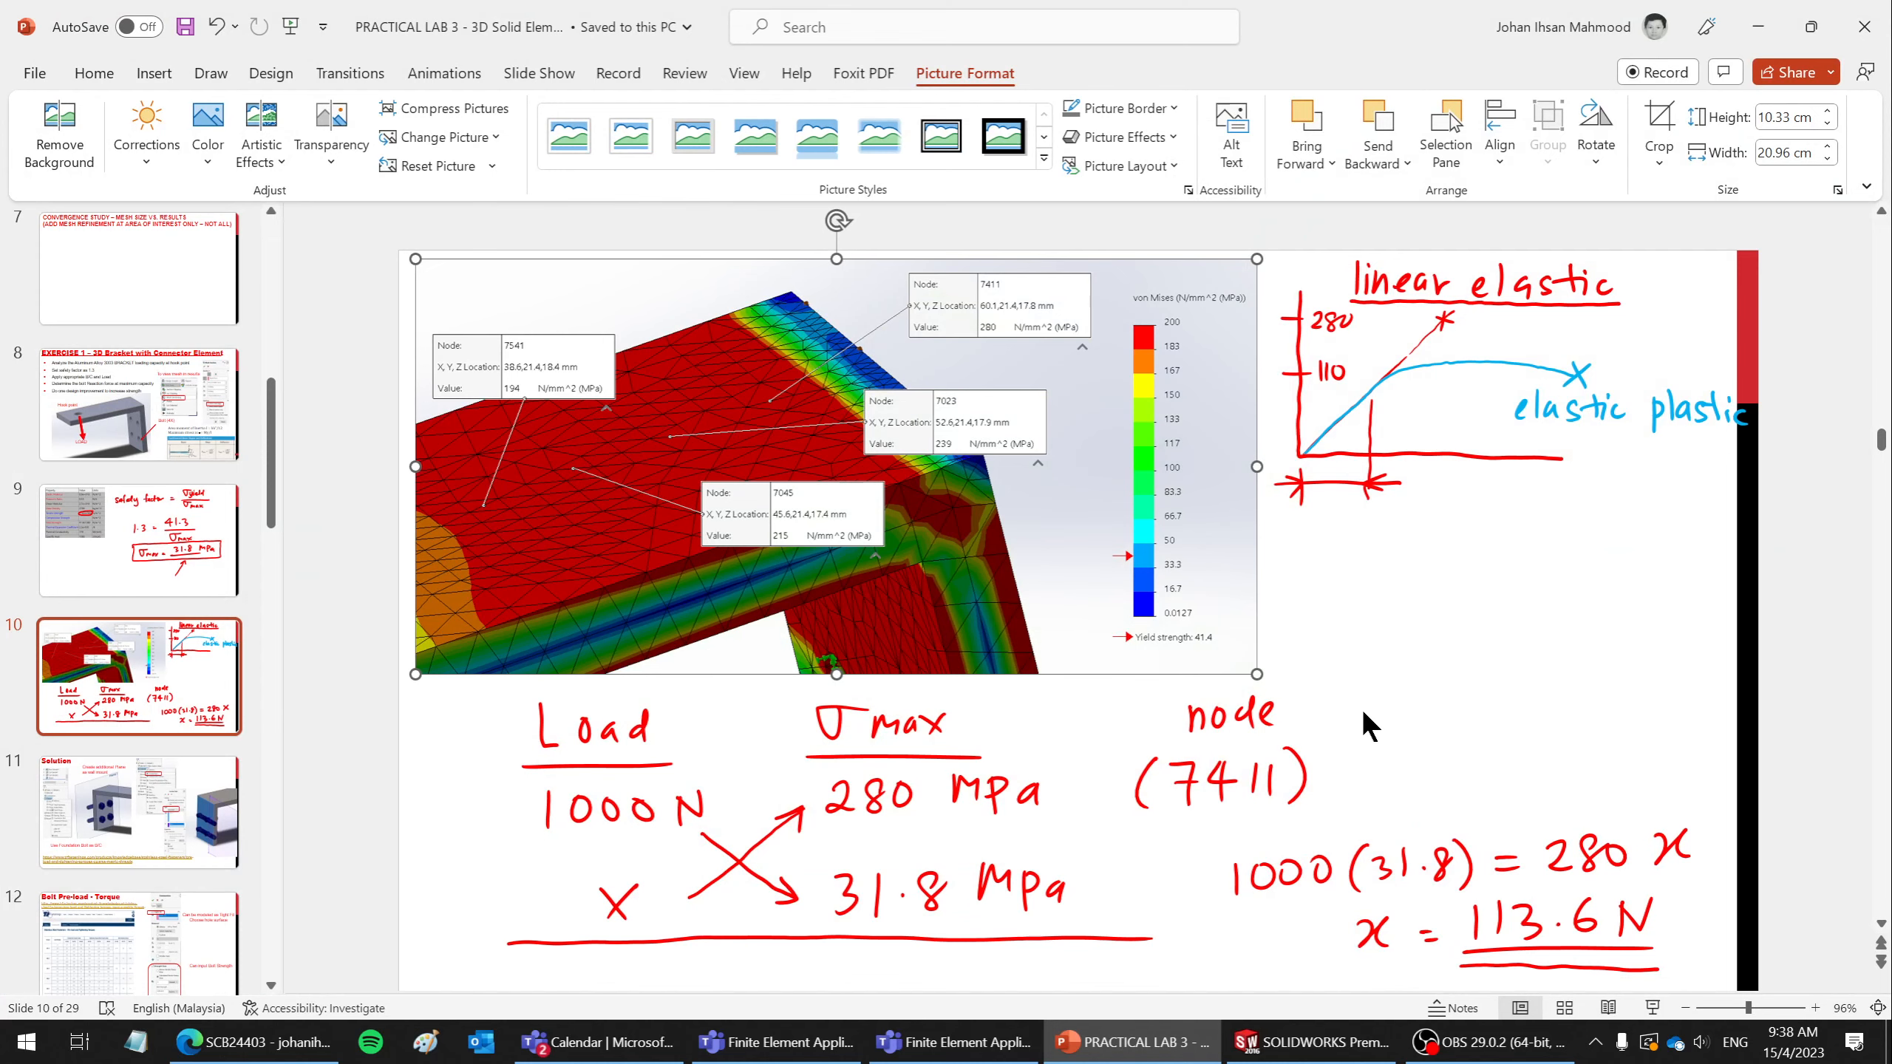
key(ctrl+v)
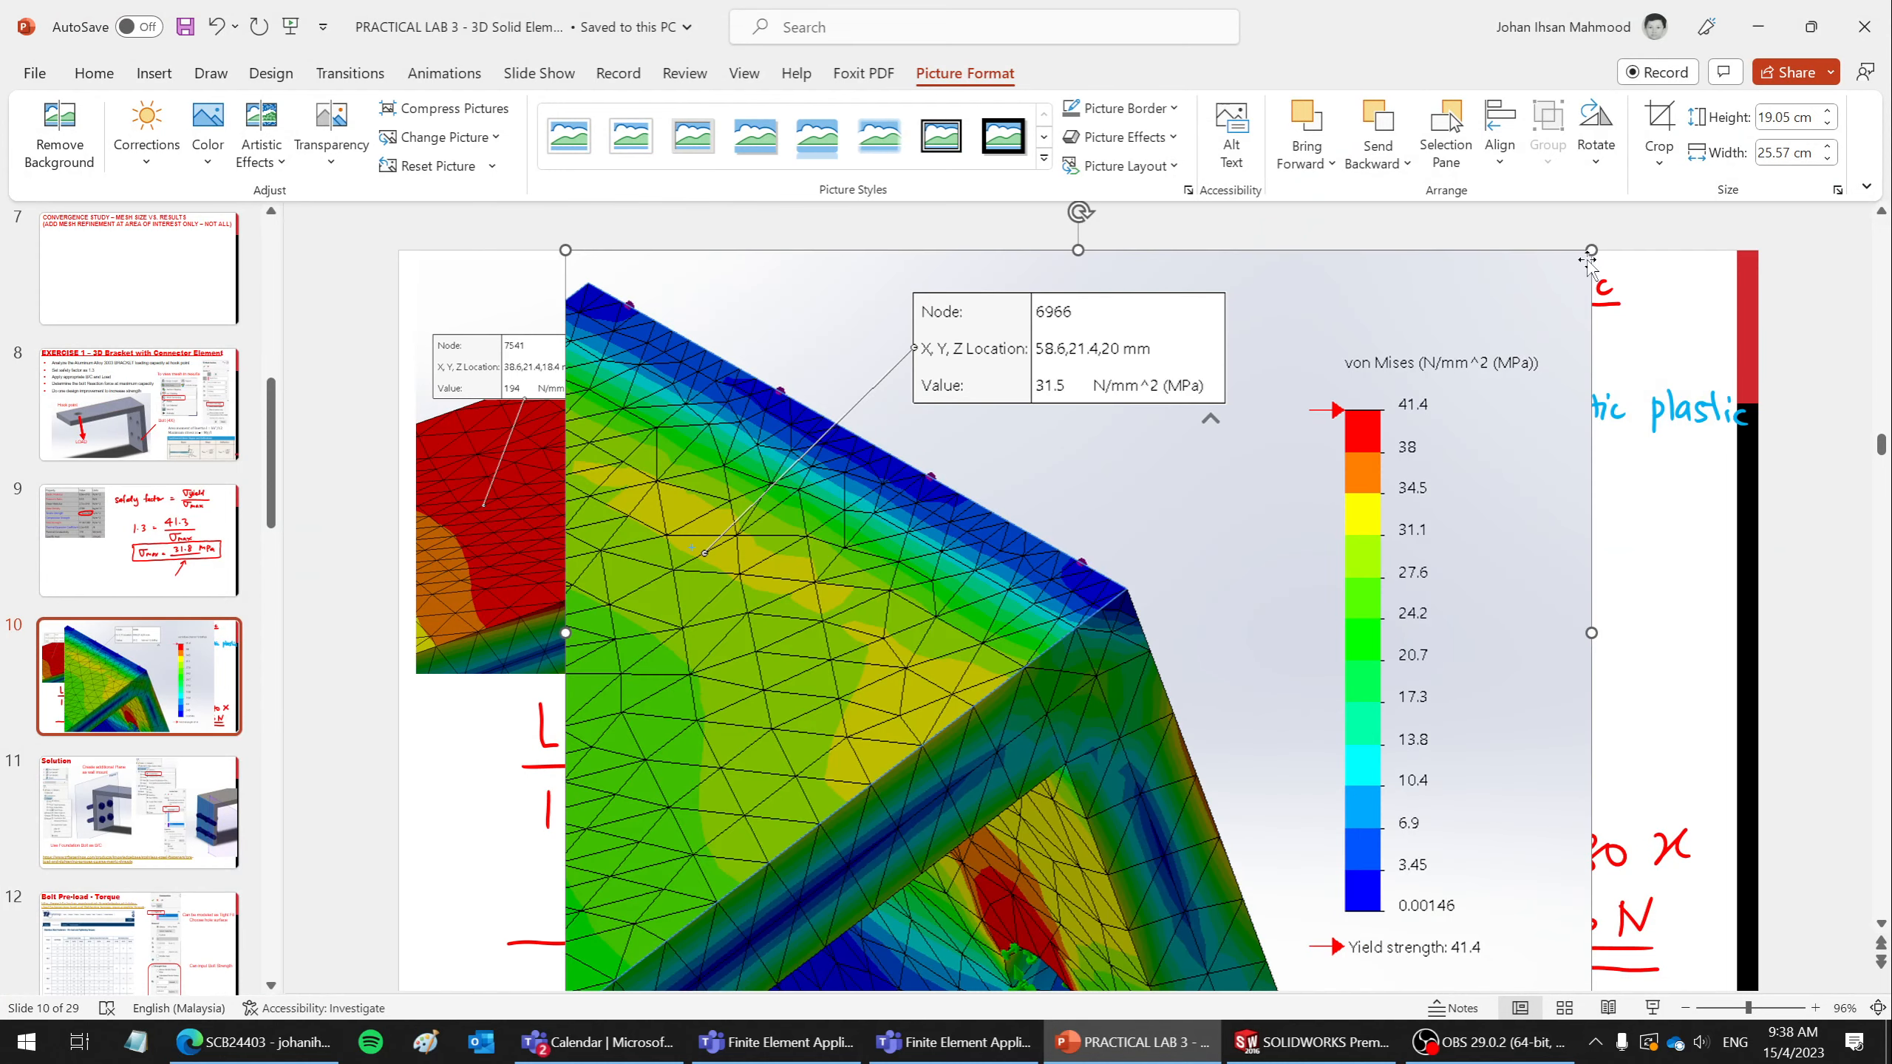
drag(1591, 255, 1087, 630)
drag(928, 764, 1587, 587)
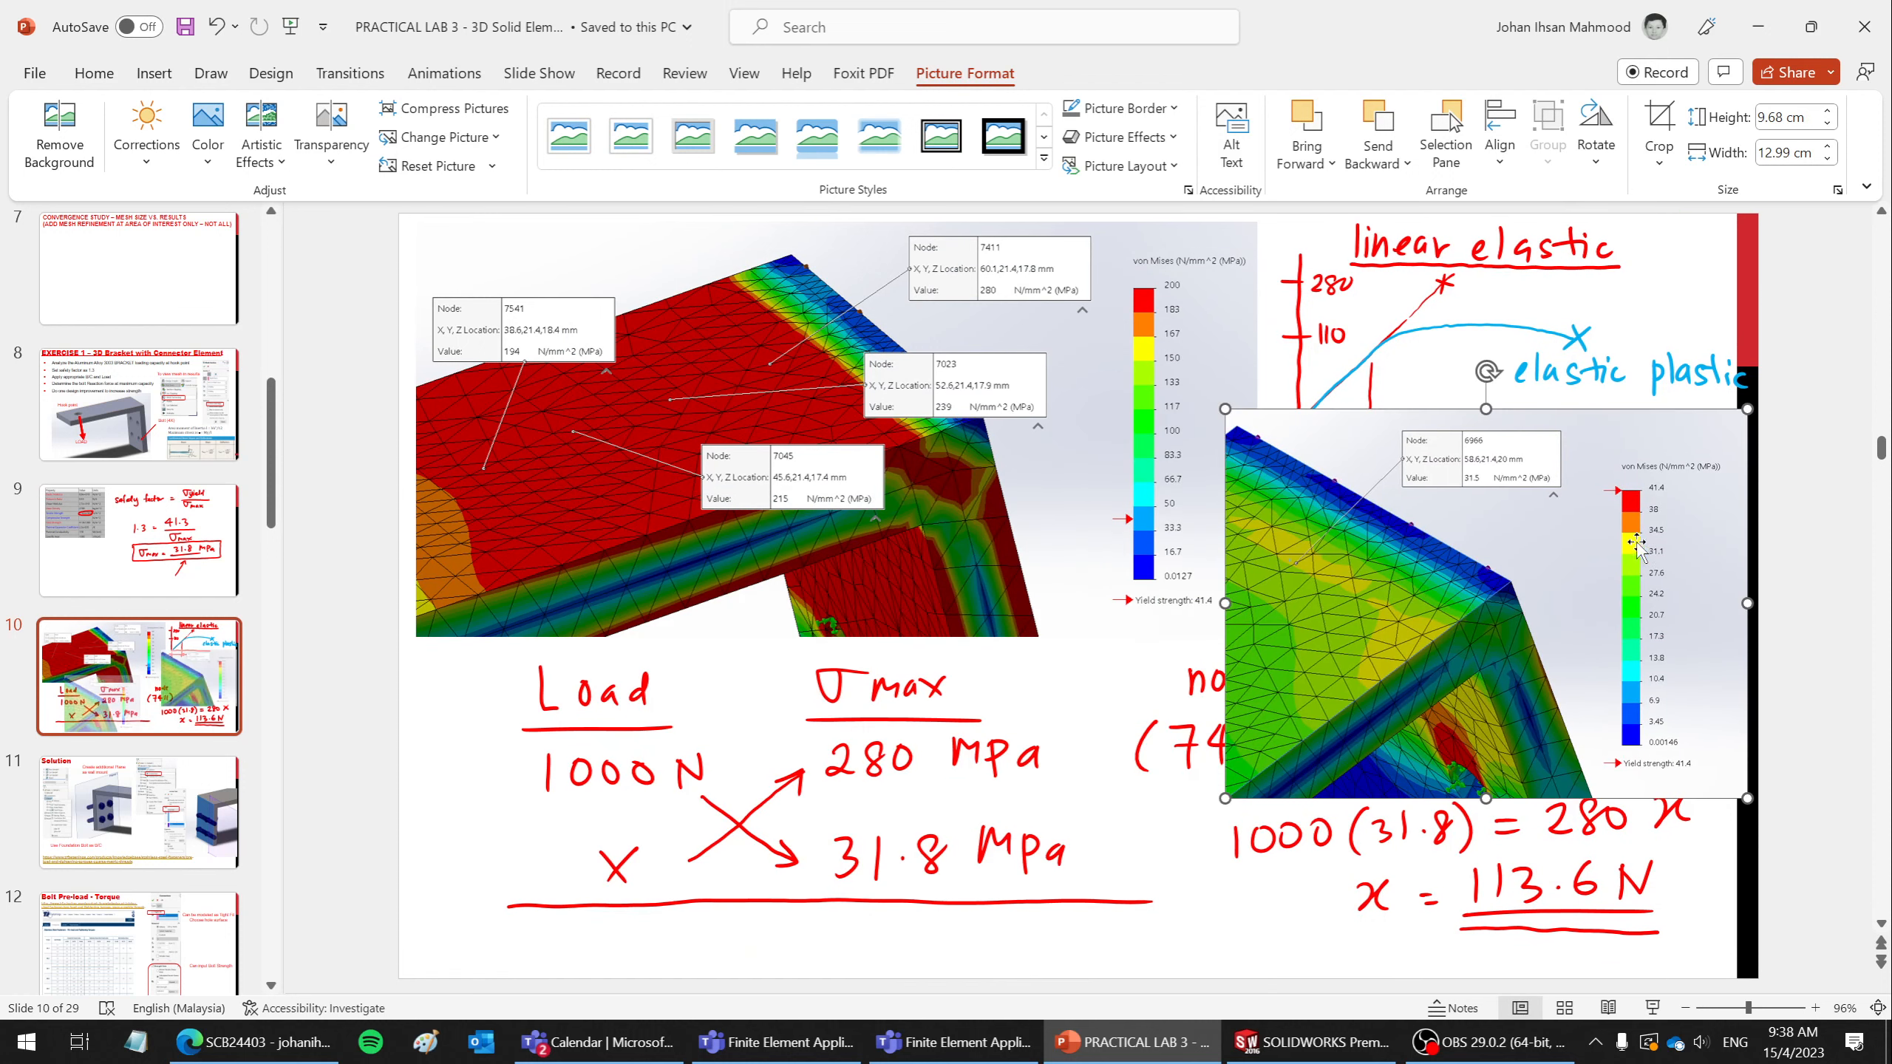
drag(1750, 407, 1649, 484)
drag(1500, 596, 1595, 584)
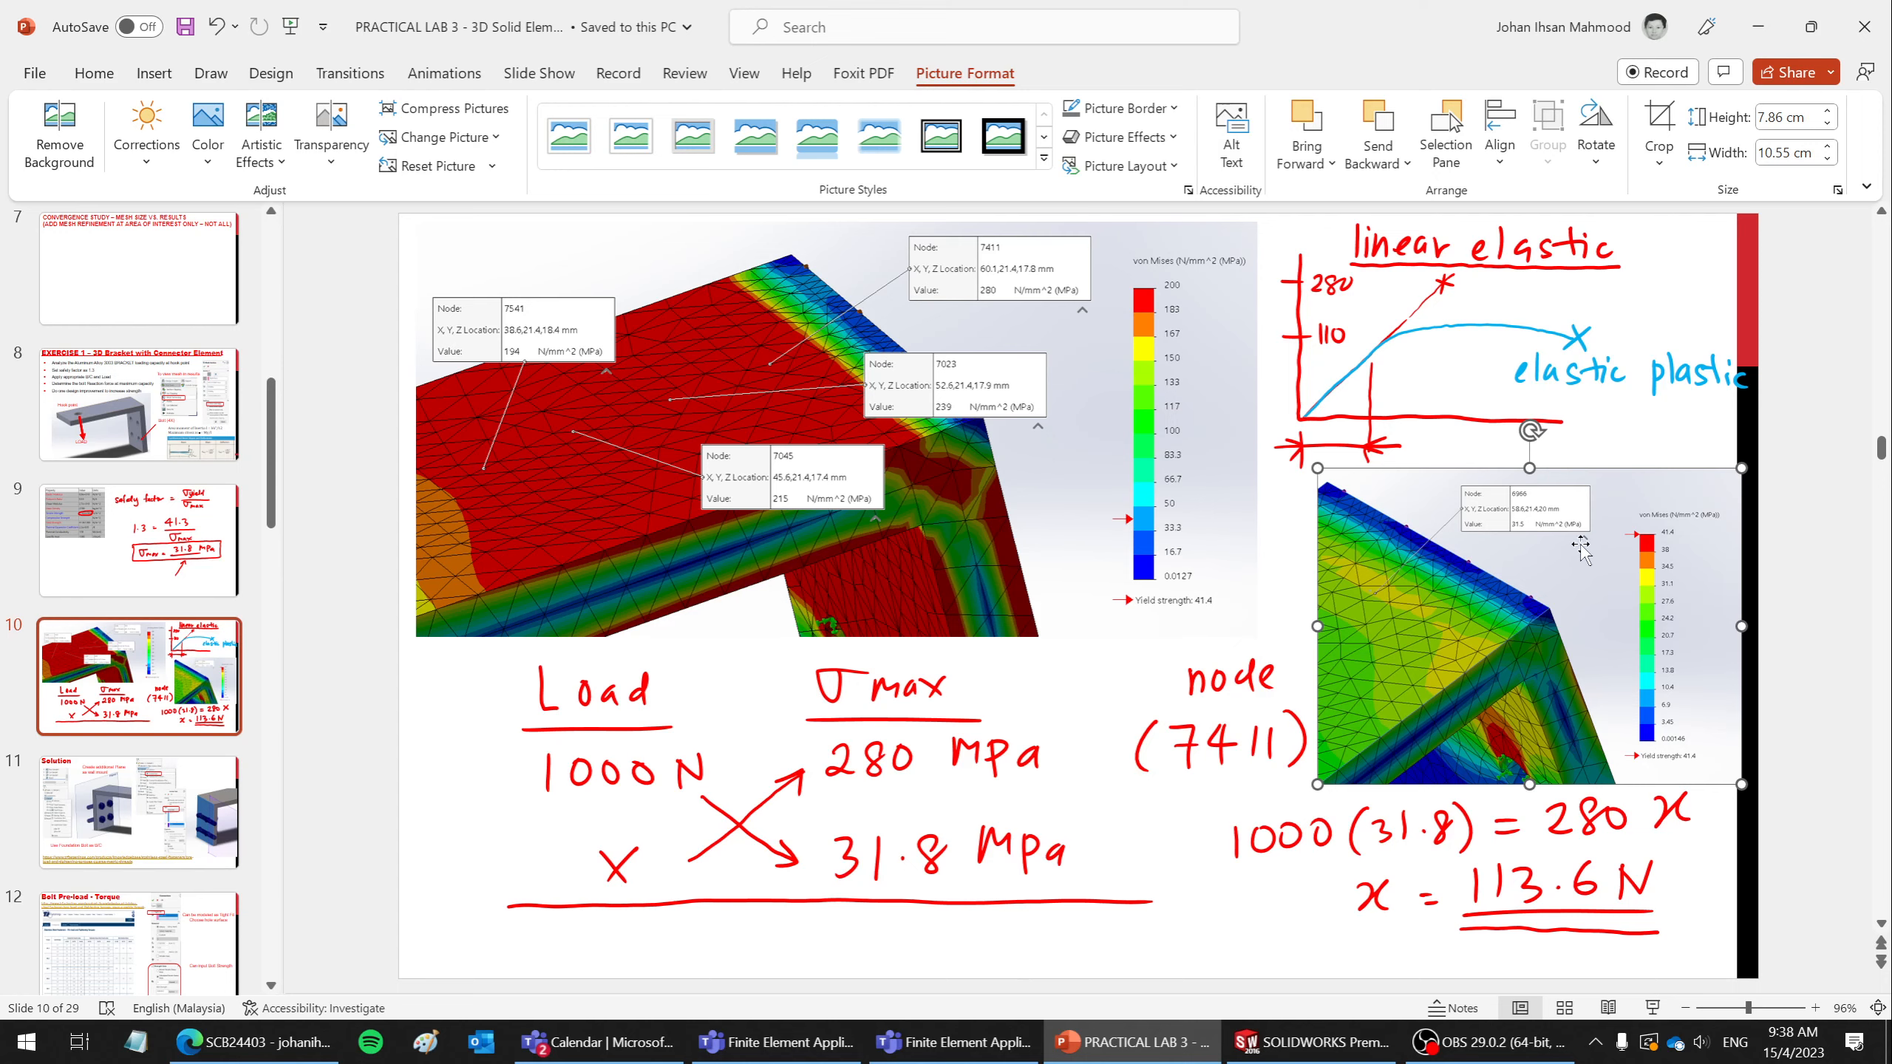
- Switch to SOLIDWORKS and close the stress plot's probe results
click(1155, 1054)
middle_drag(1230, 477, 733, 529)
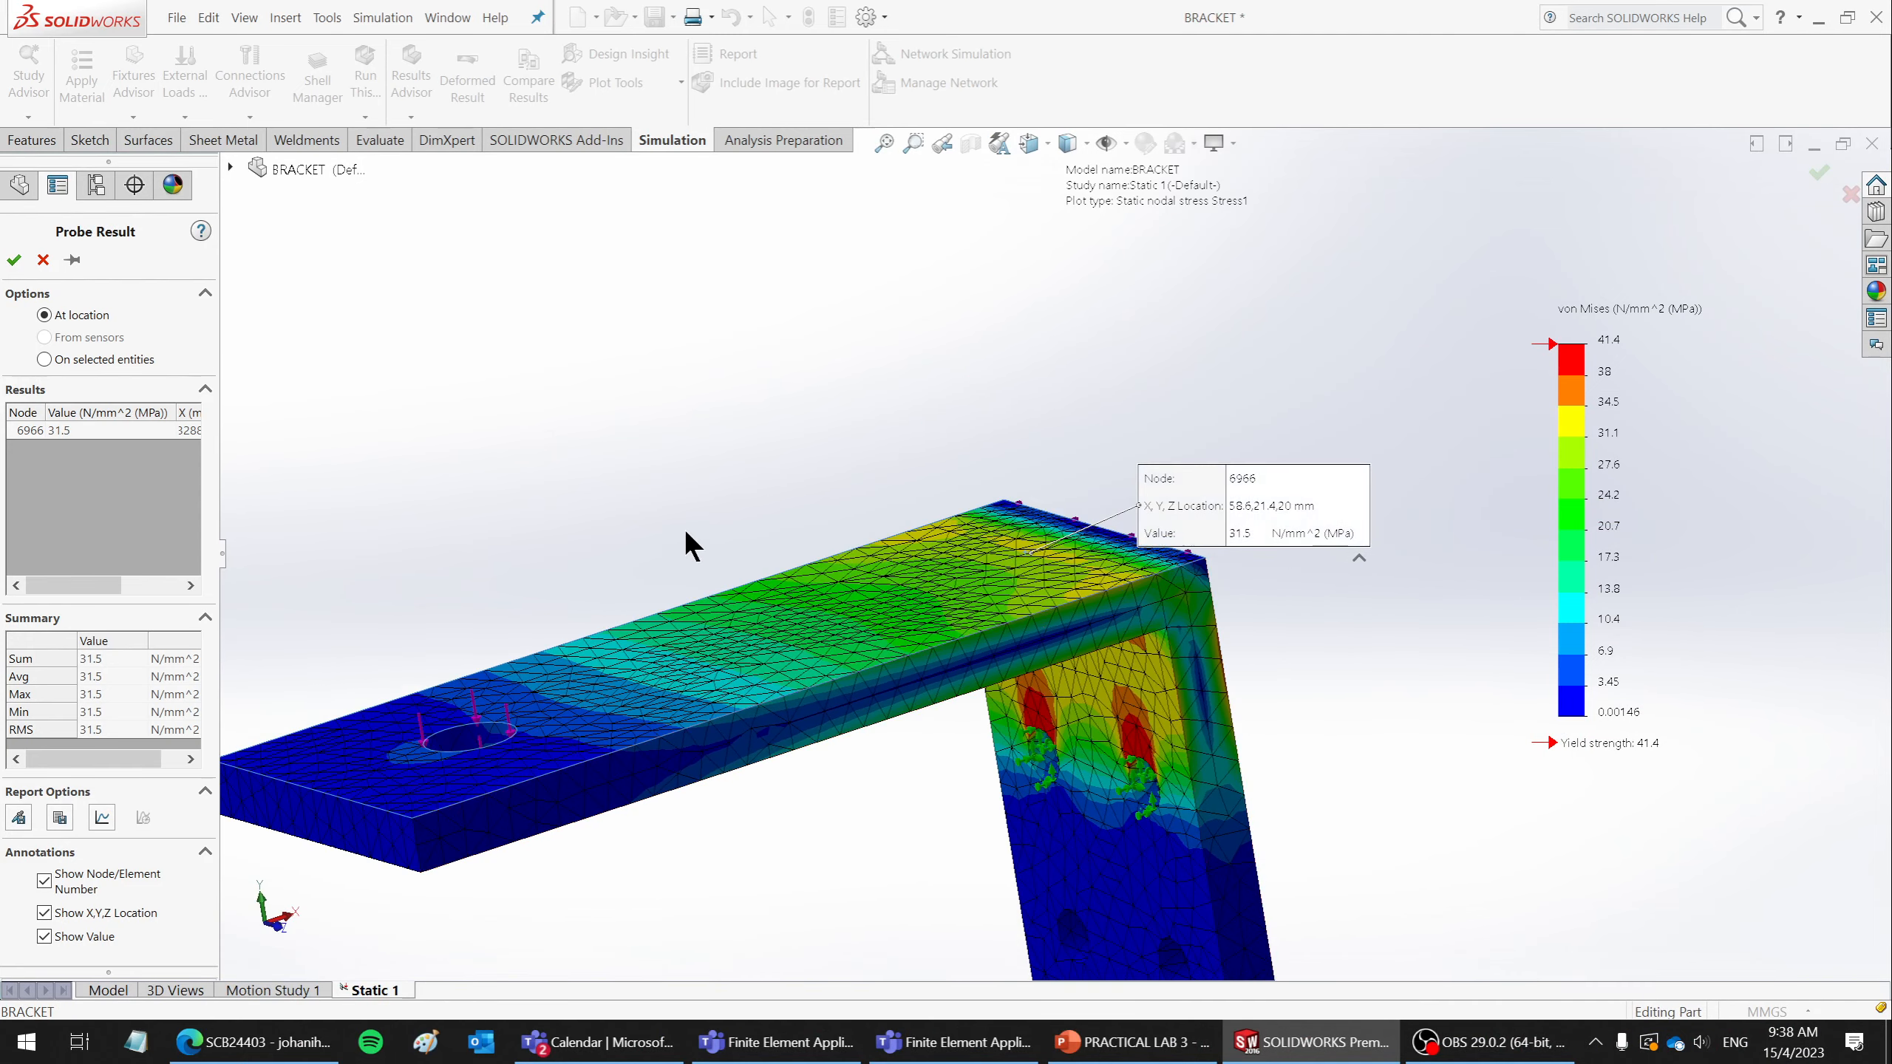
click(14, 261)
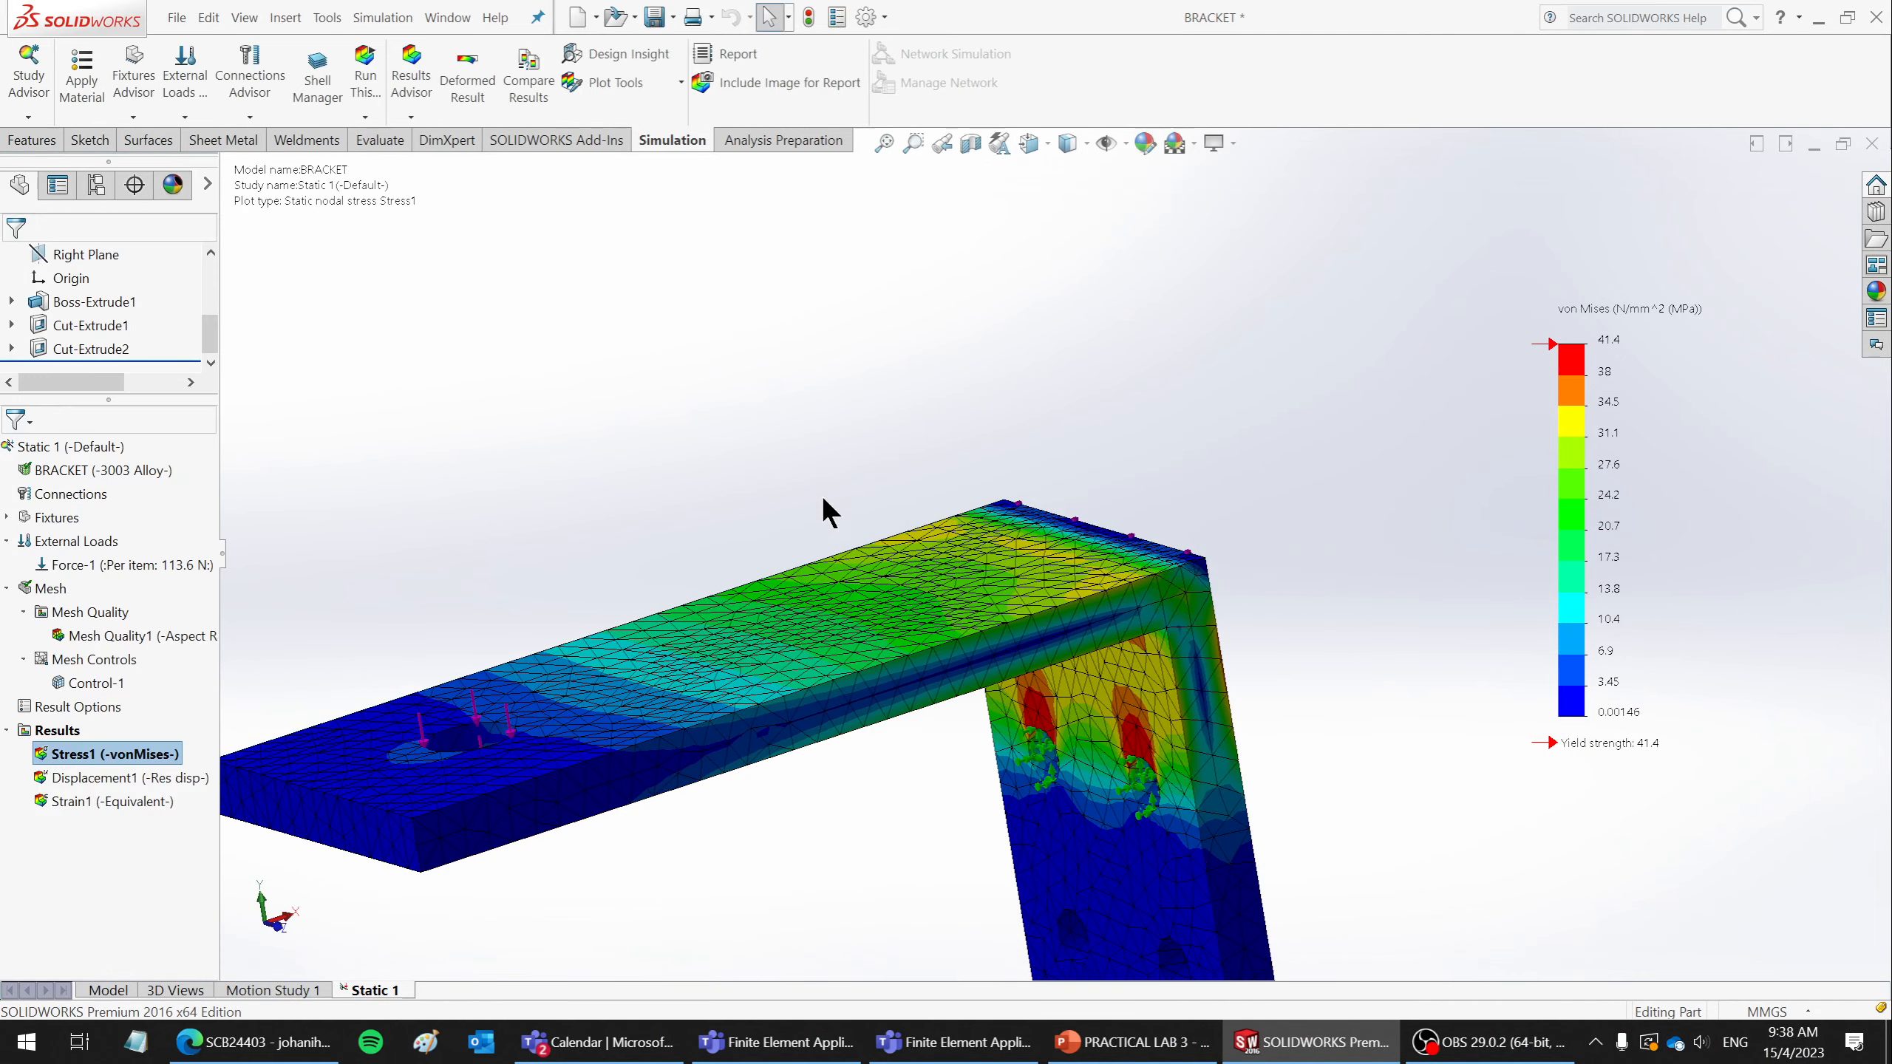
- Examine the stress distribution on the bracket's inner corner and around the bolt holes from several angles
middle_drag(1443, 423, 1079, 661)
scroll(1050, 672, down, 1)
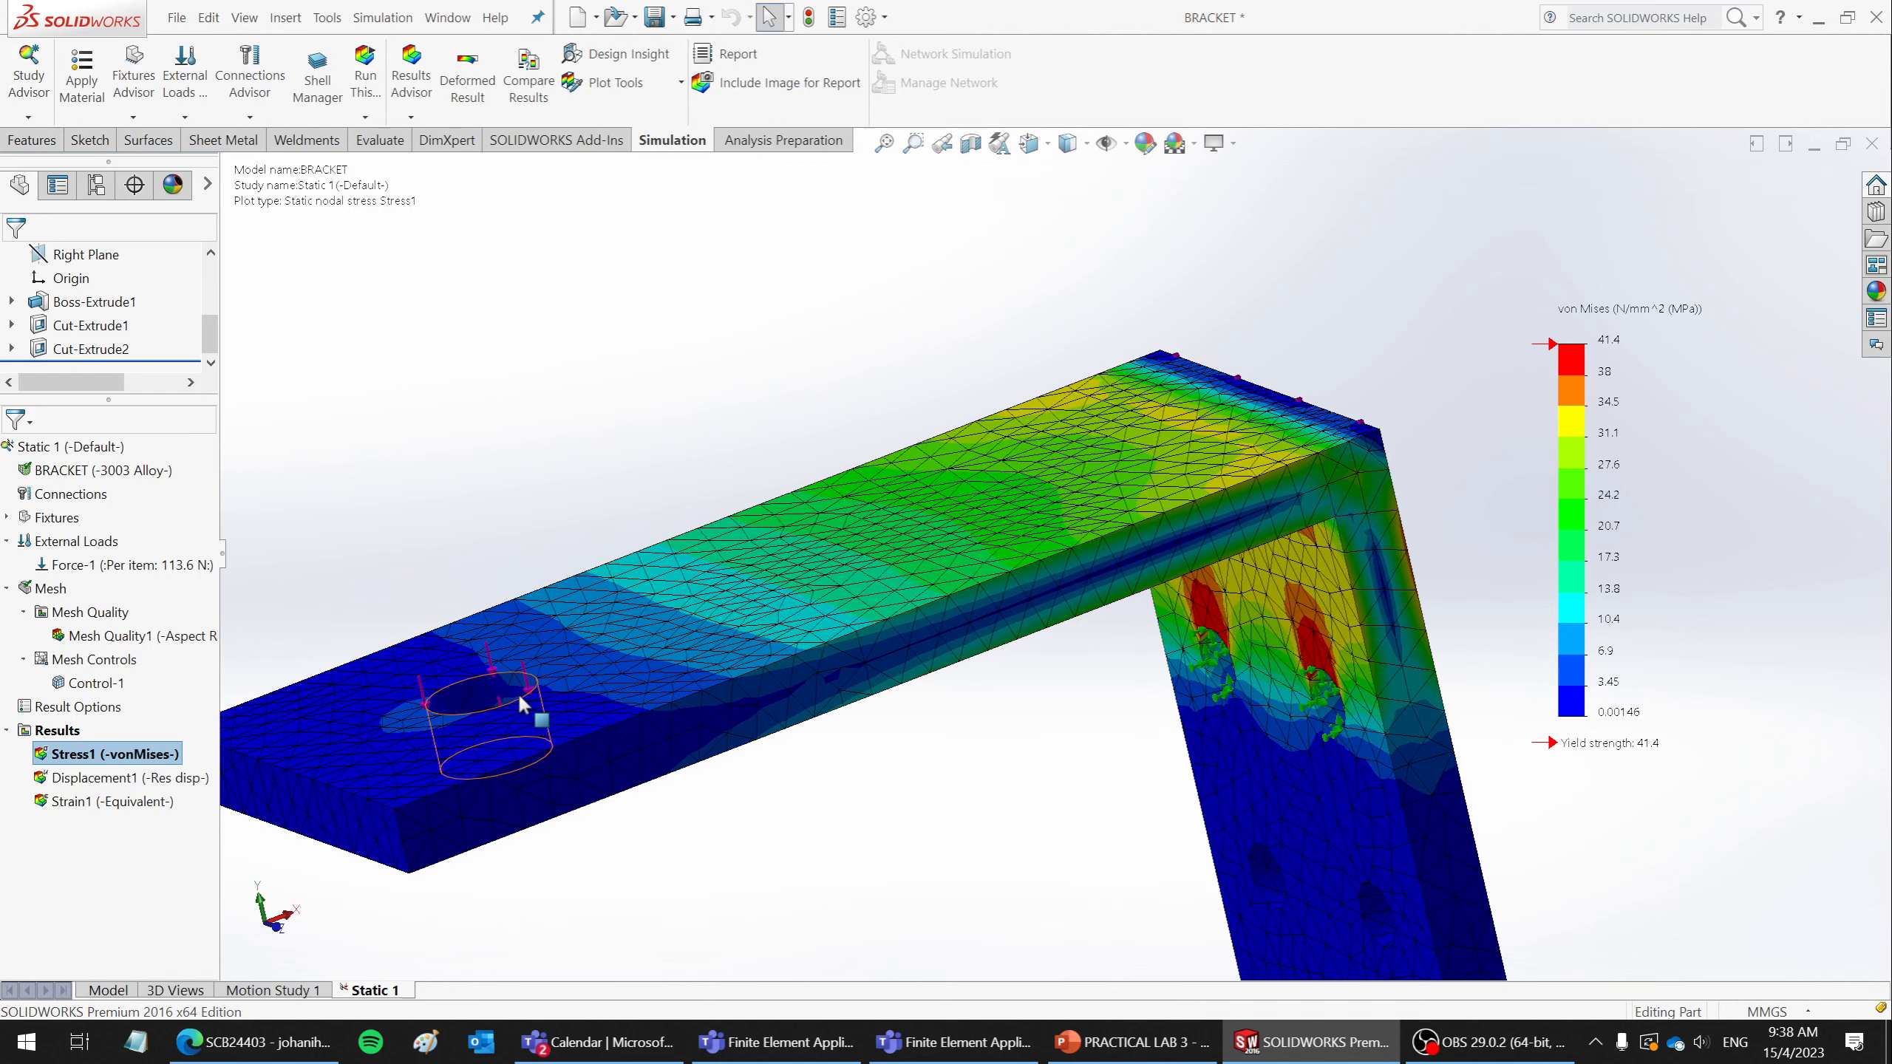
scroll(1211, 608, up, 1)
middle_drag(1209, 647, 1261, 463)
scroll(1312, 419, down, 3)
scroll(1078, 490, down, 2)
middle_drag(1076, 491, 1133, 328)
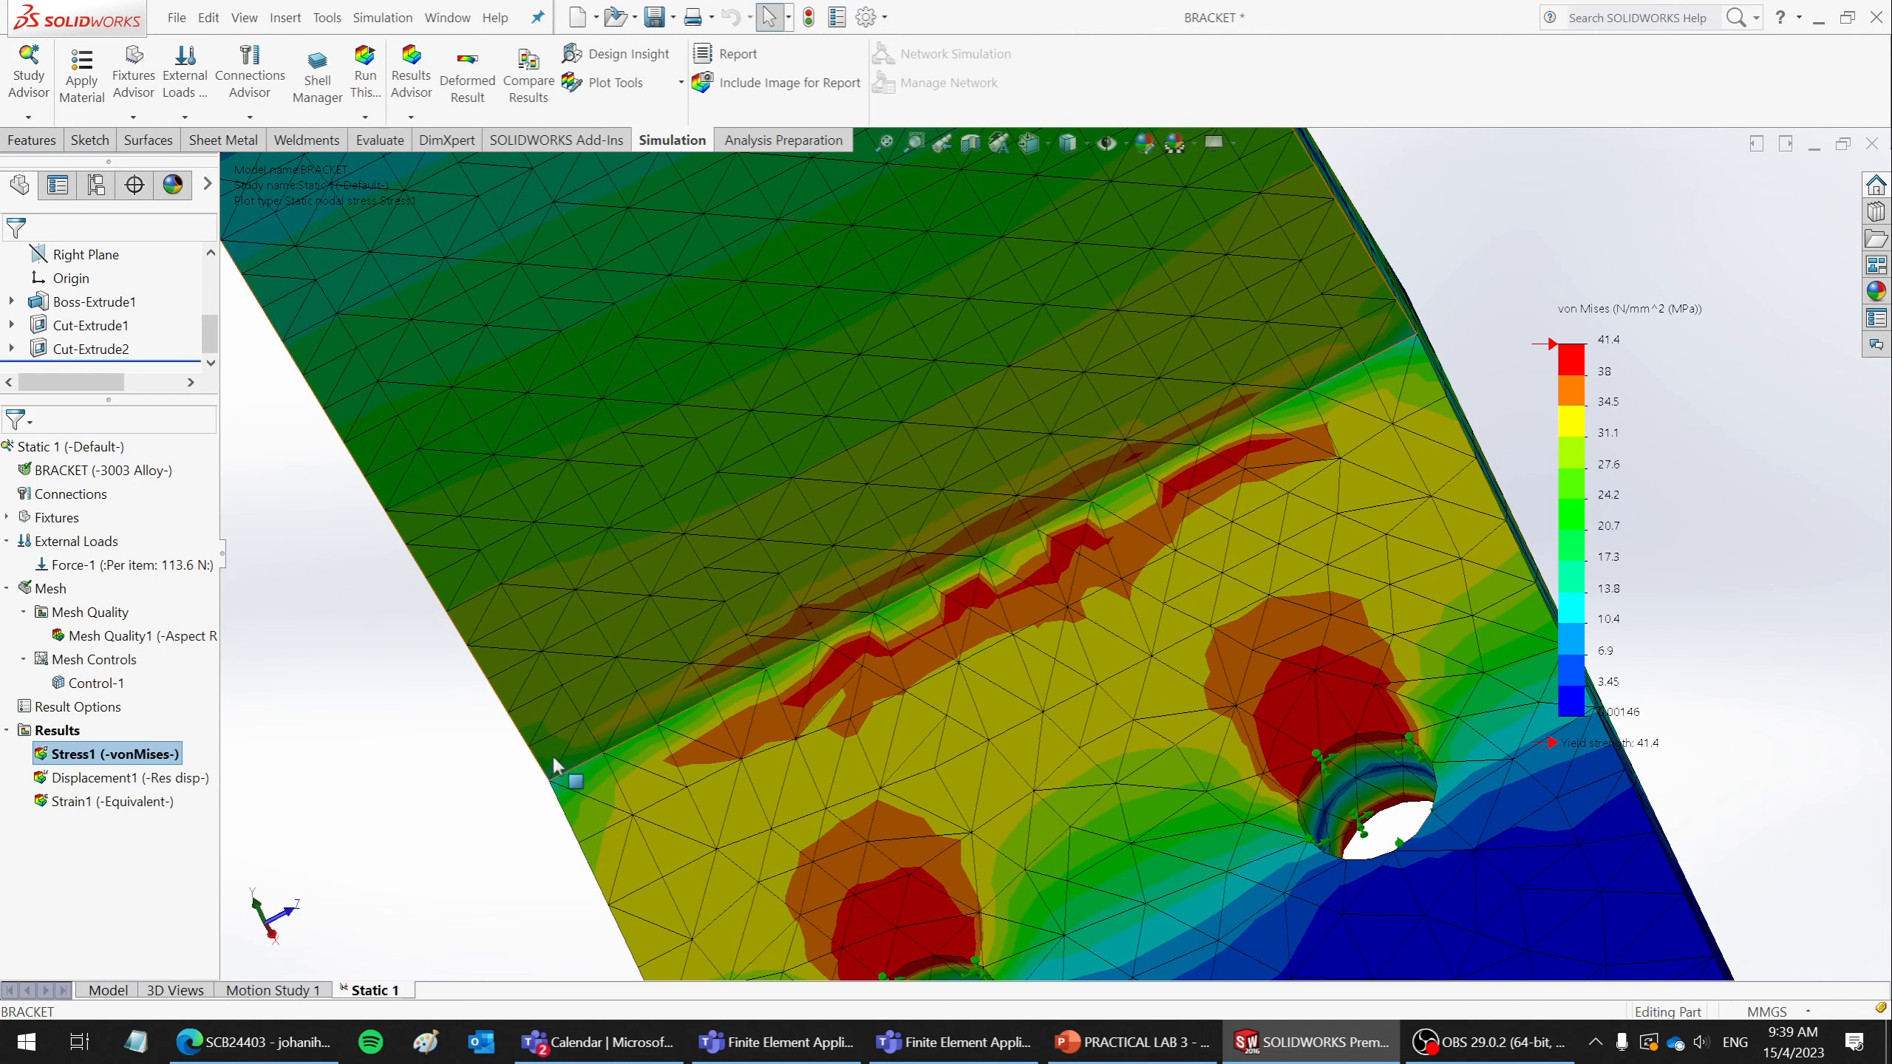
scroll(1244, 346, up, 2)
middle_drag(1245, 347, 1350, 360)
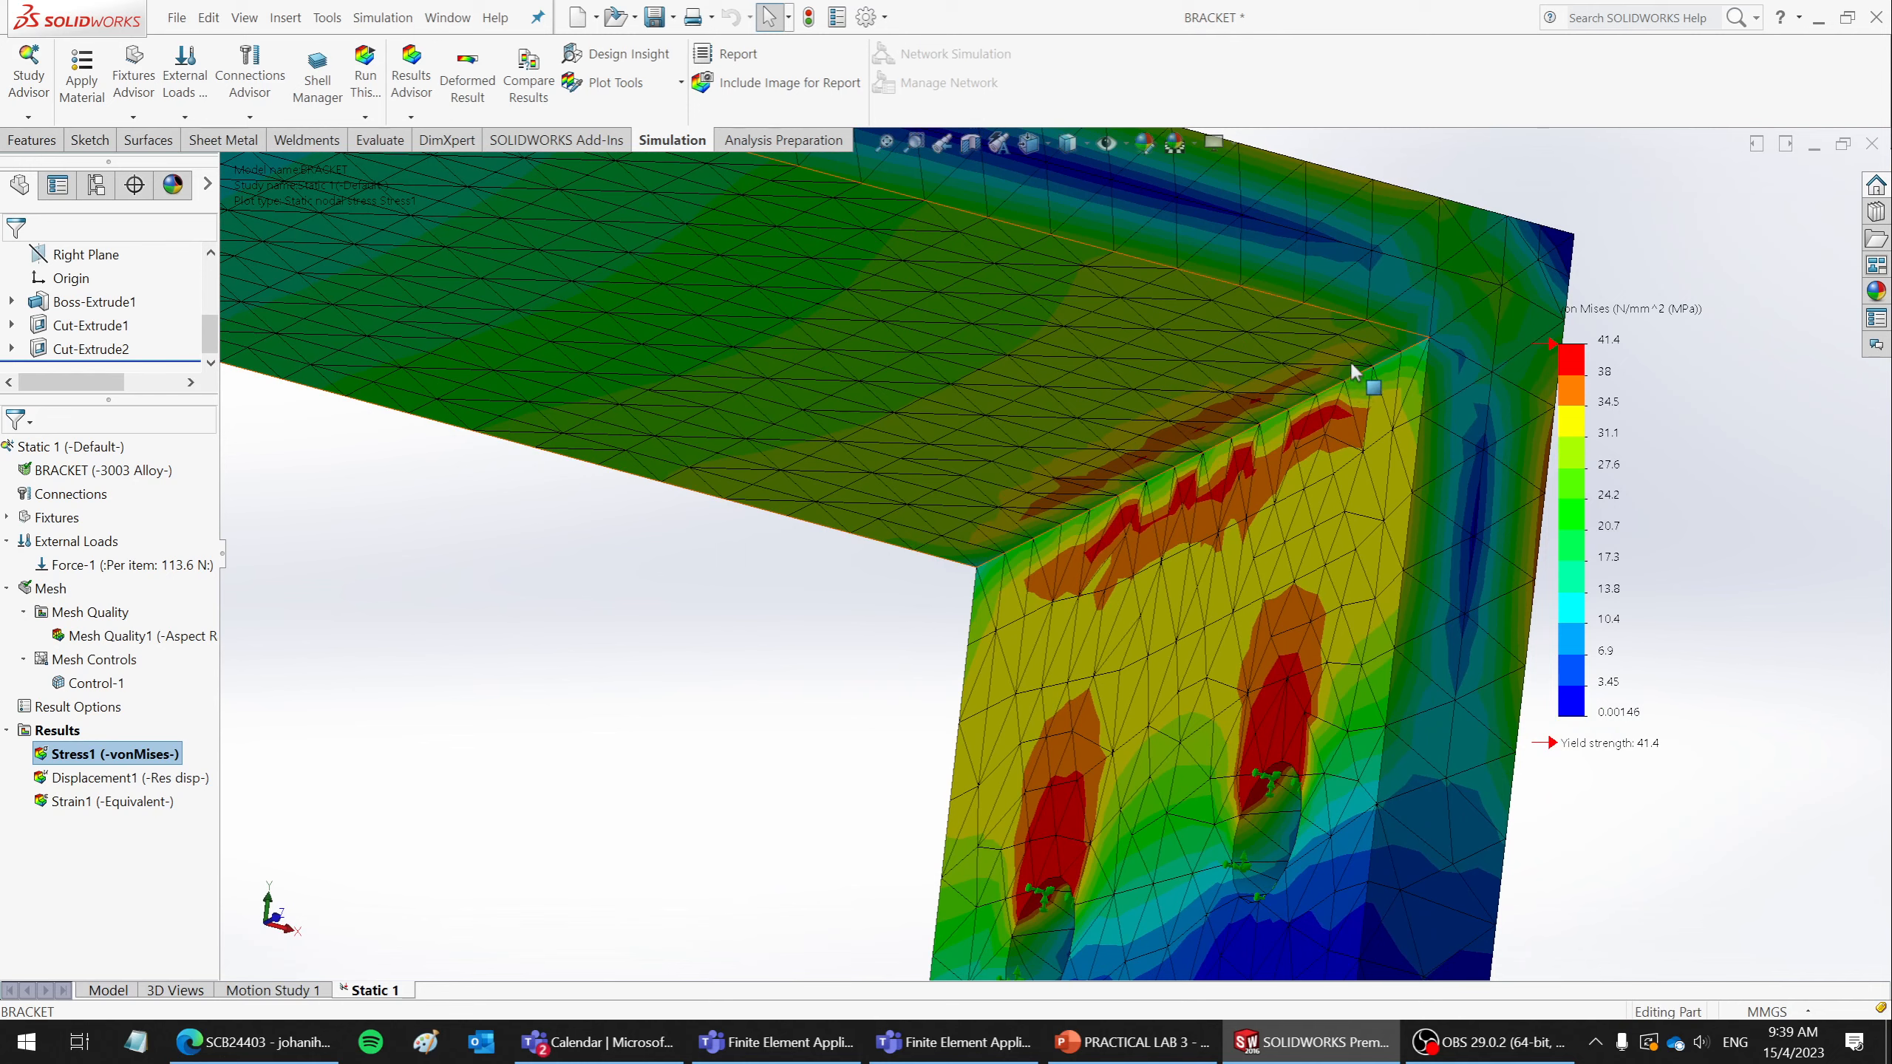
scroll(1053, 452, up, 5)
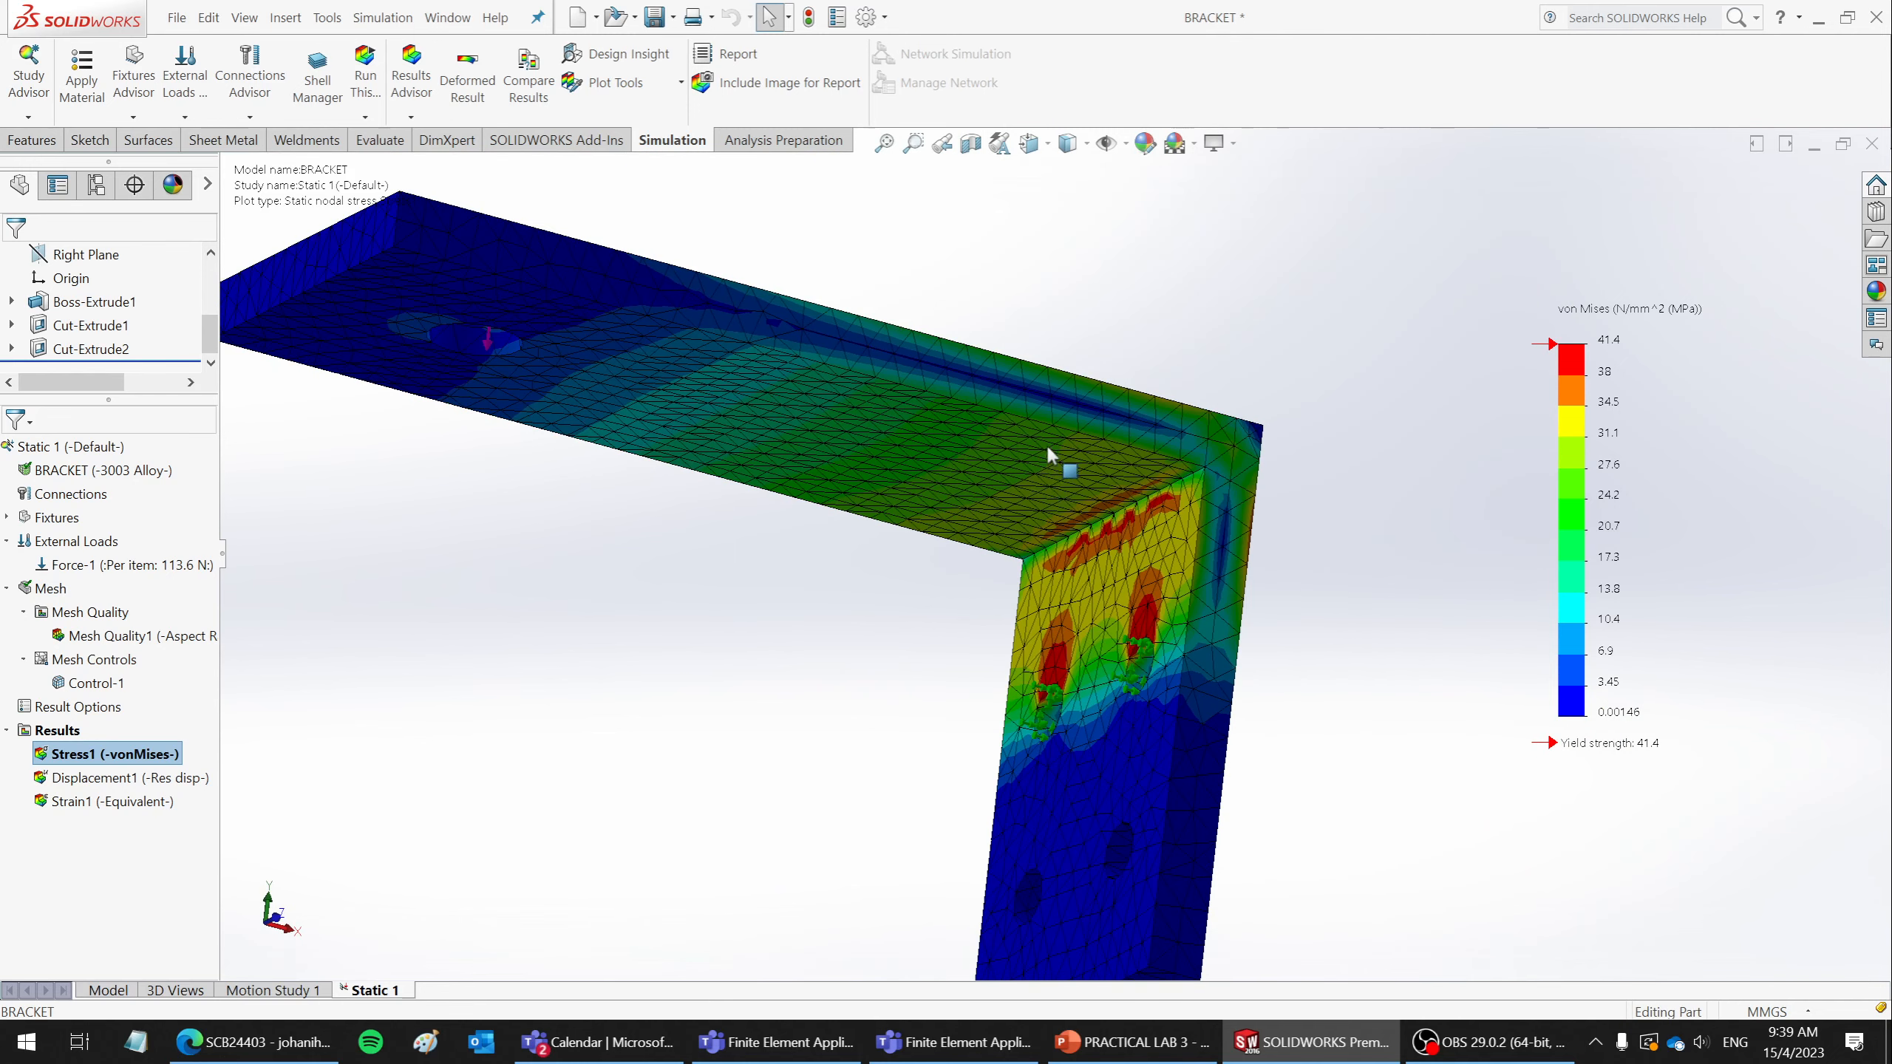
middle_drag(1046, 444, 1127, 570)
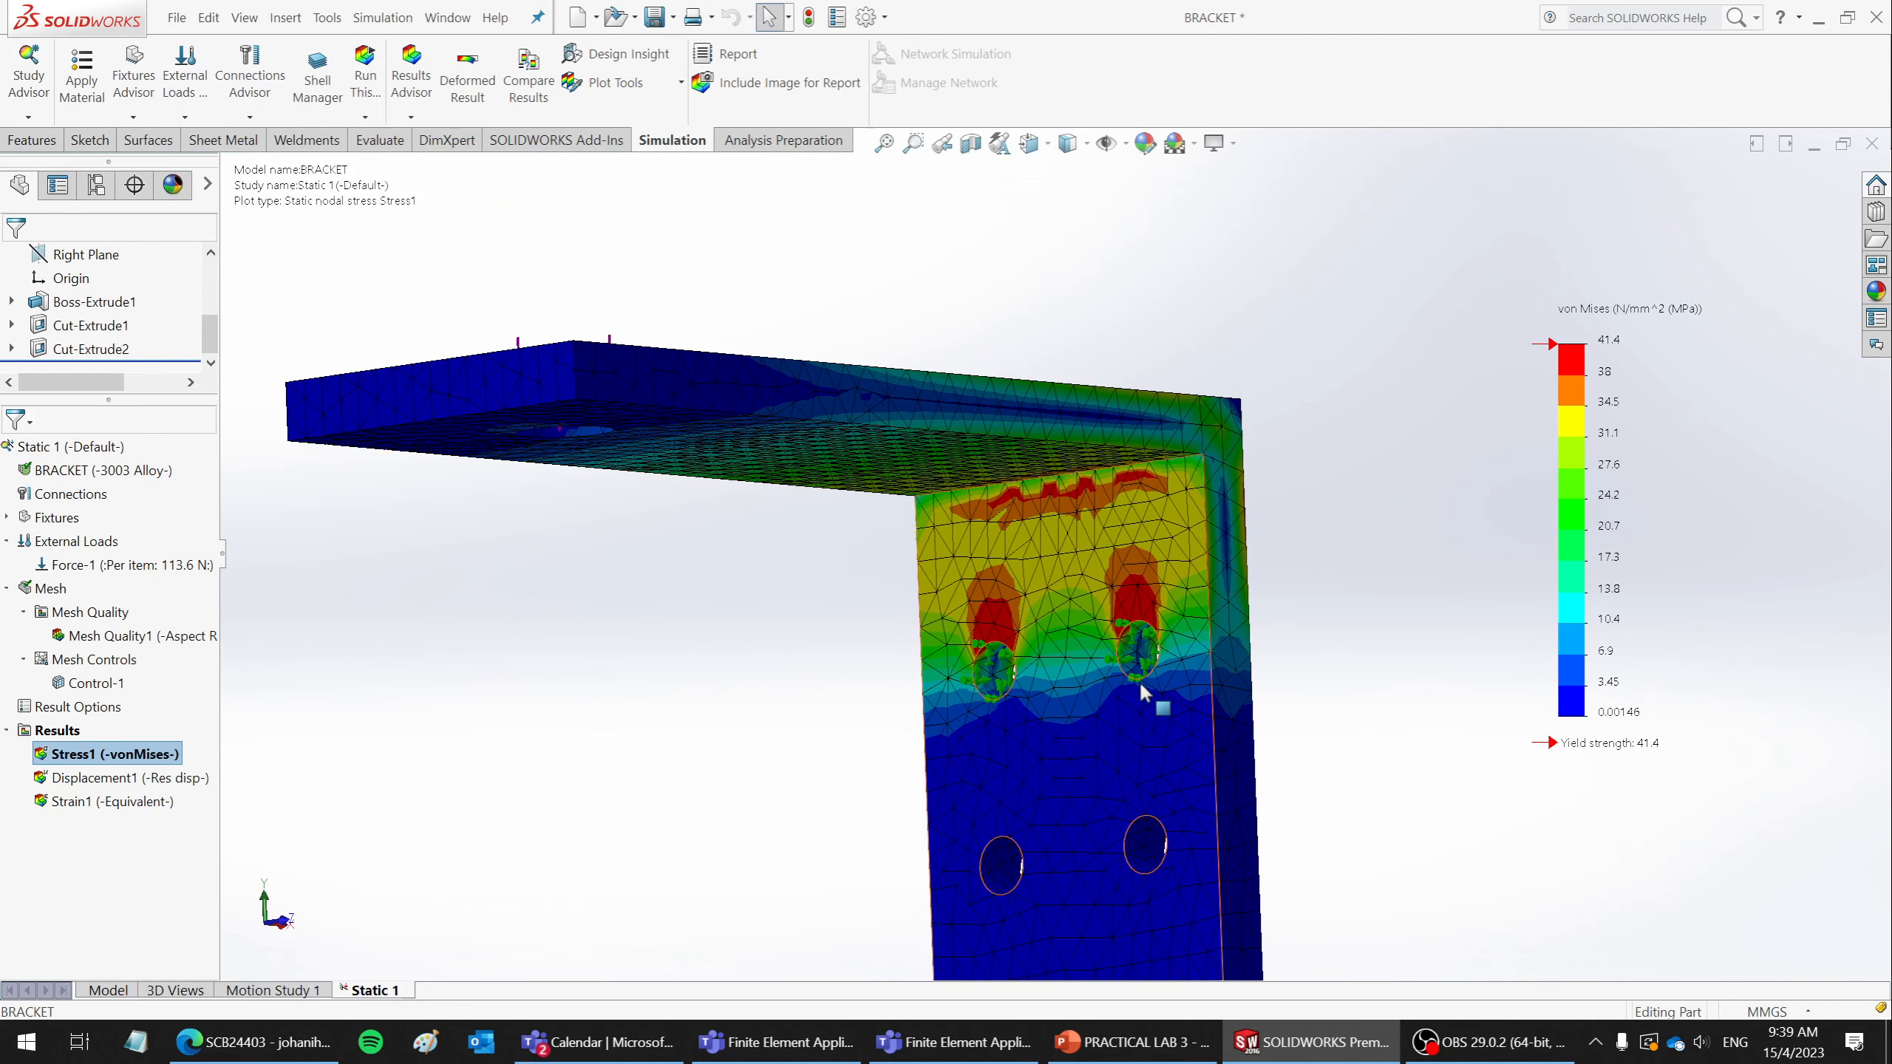
middle_drag(1133, 621, 1153, 1014)
- Review the foundation bolt, bolt pre-load and connector force slides in a PowerPoint slide show, and return to the SOLIDWORKS stress plot
click(1158, 1042)
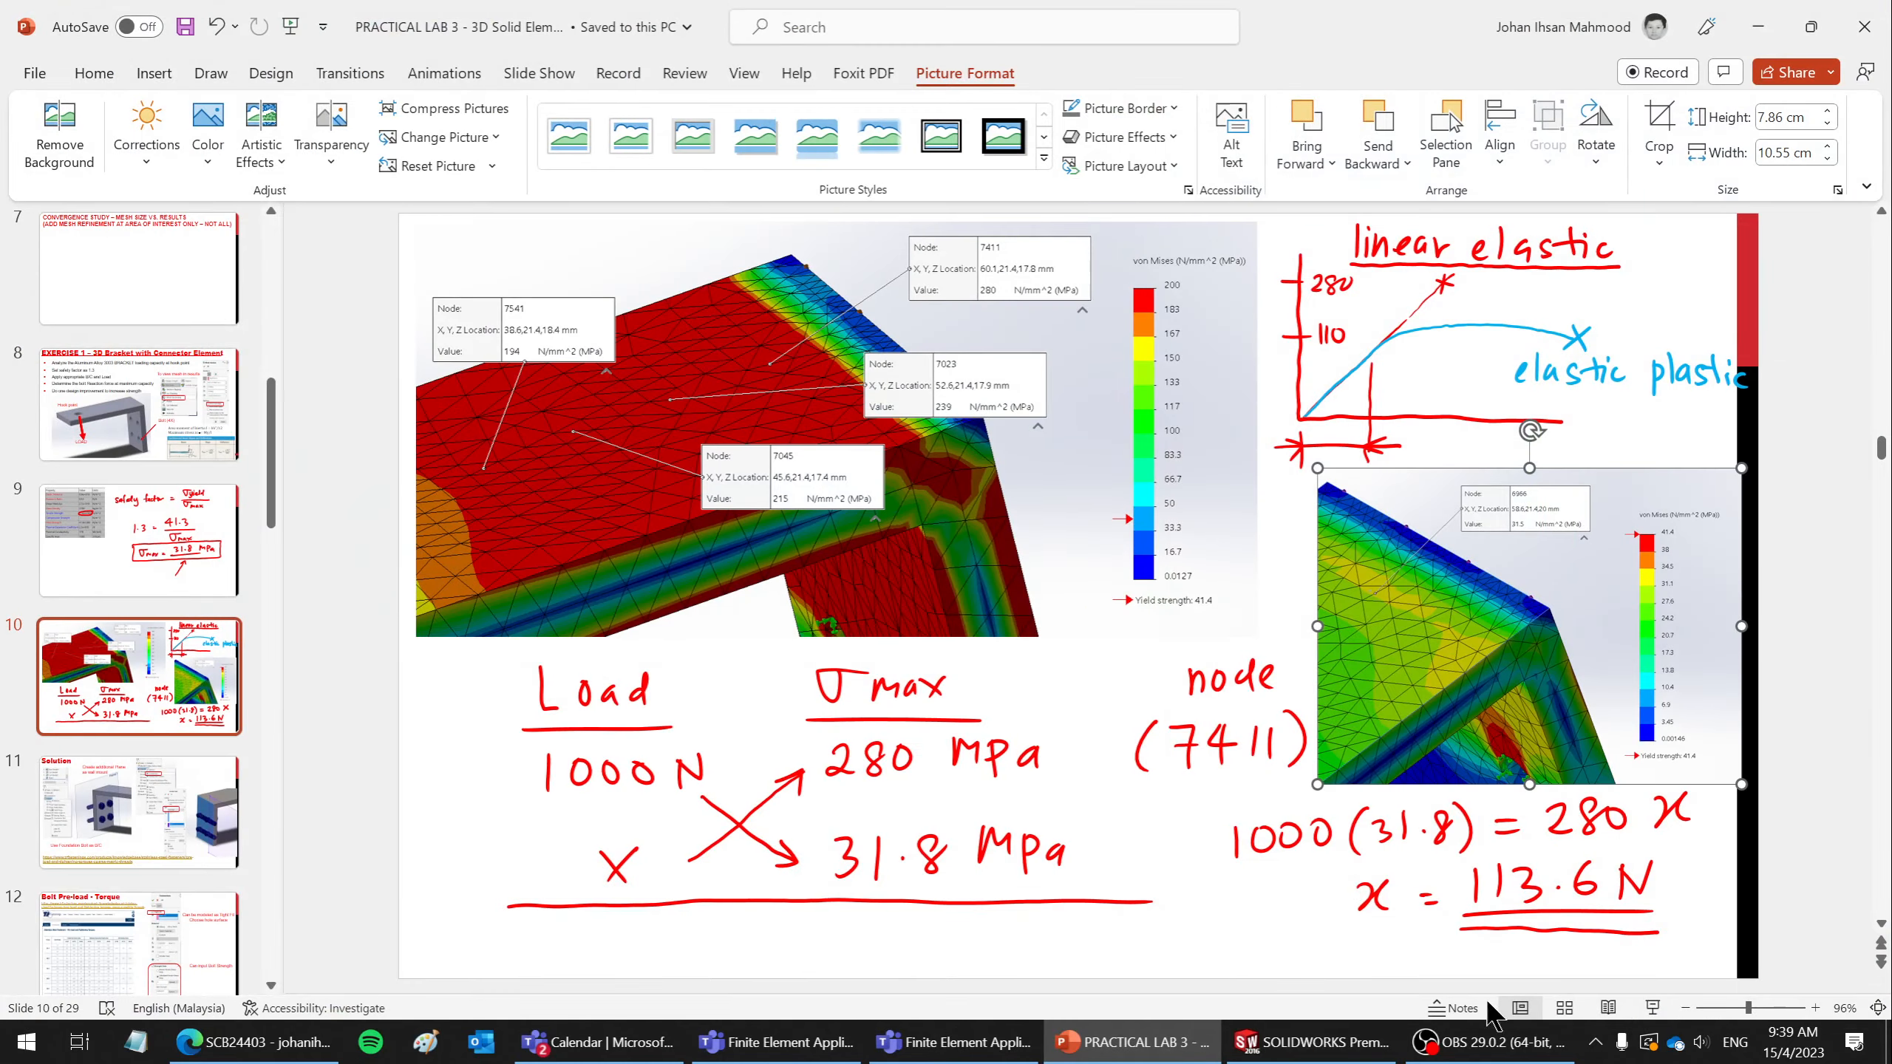
click(1653, 1009)
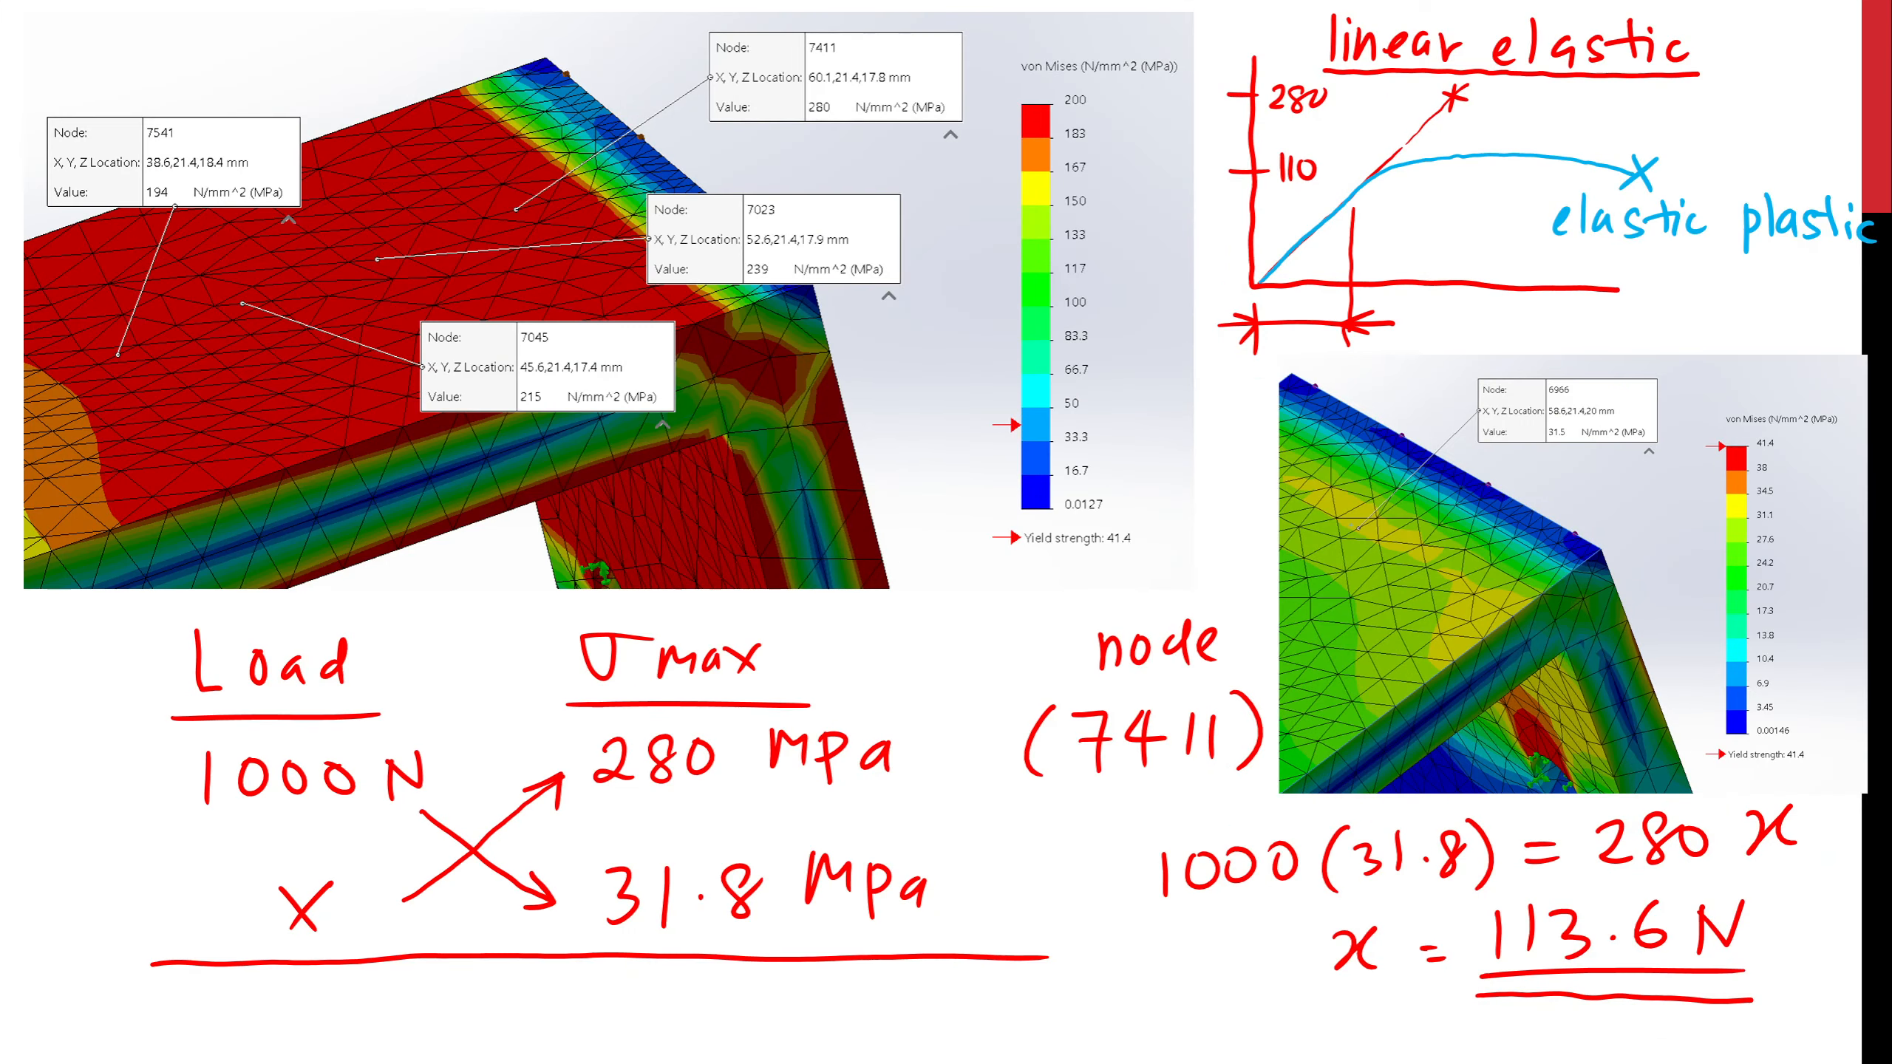
key(Right)
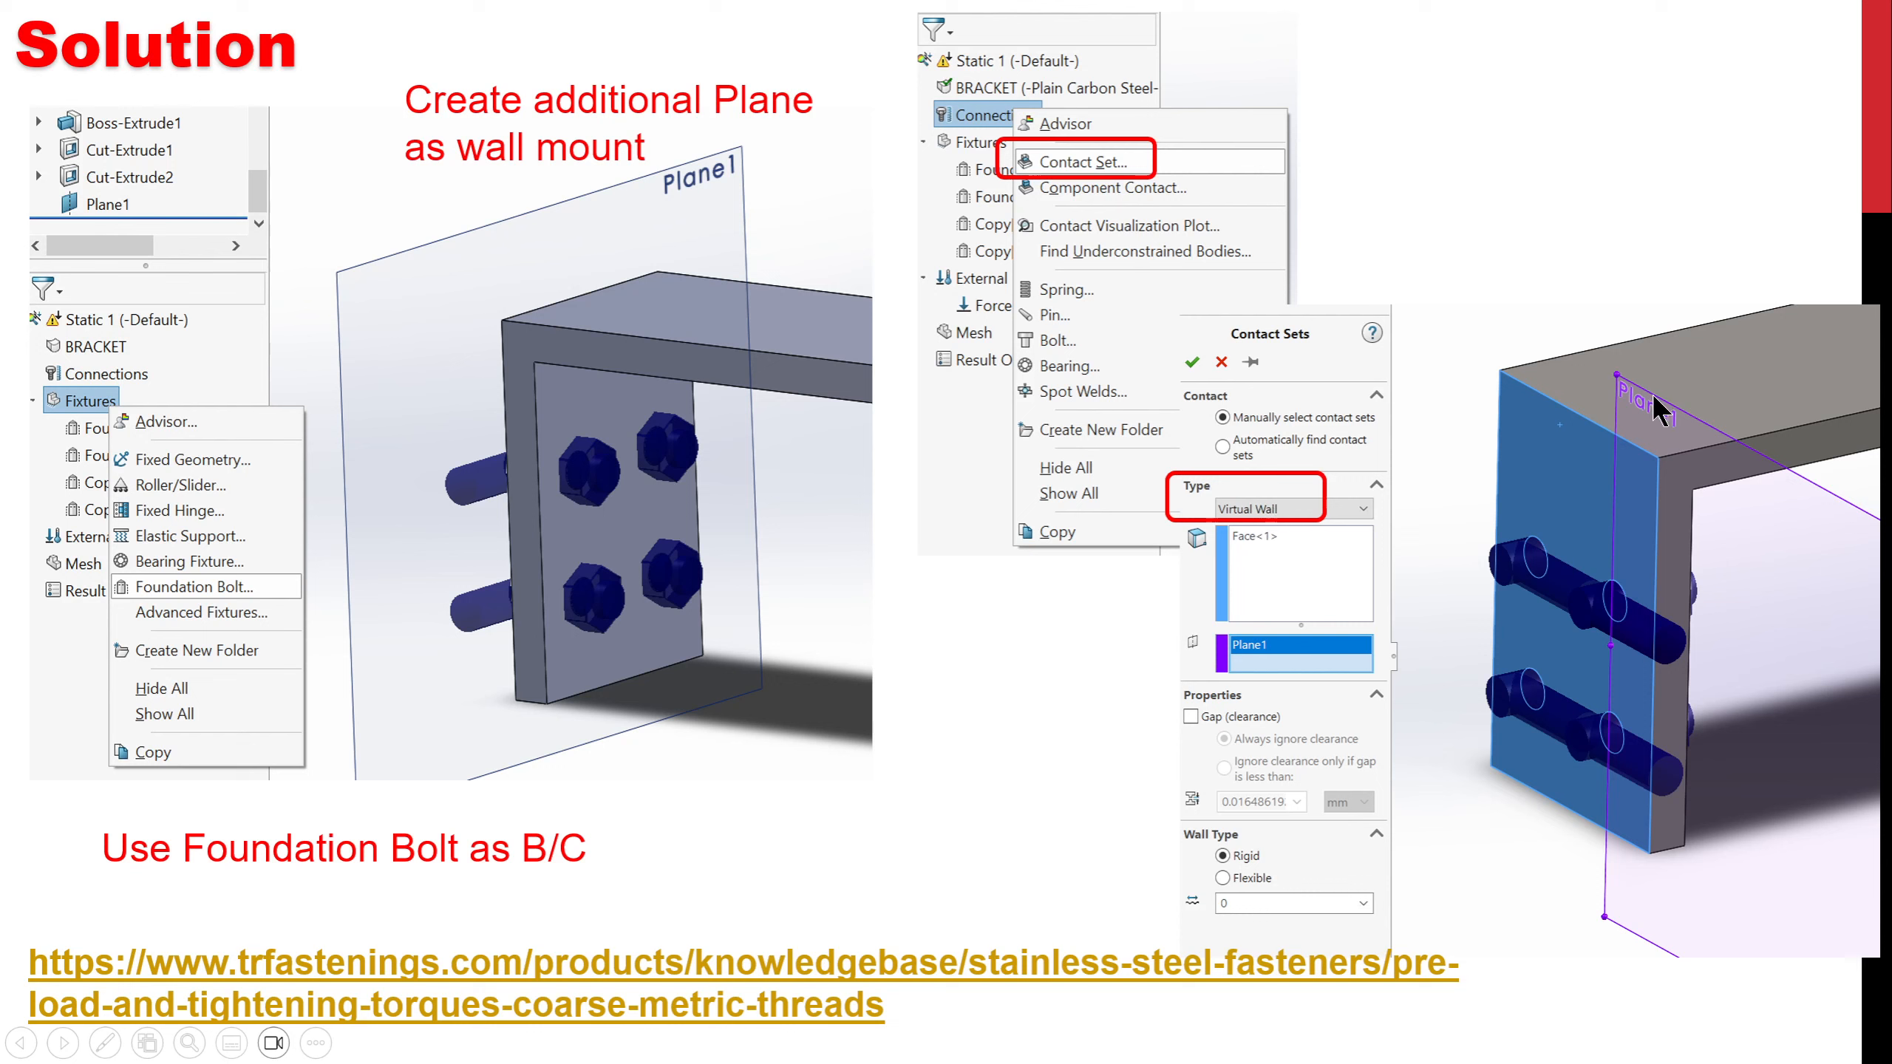
click(231, 583)
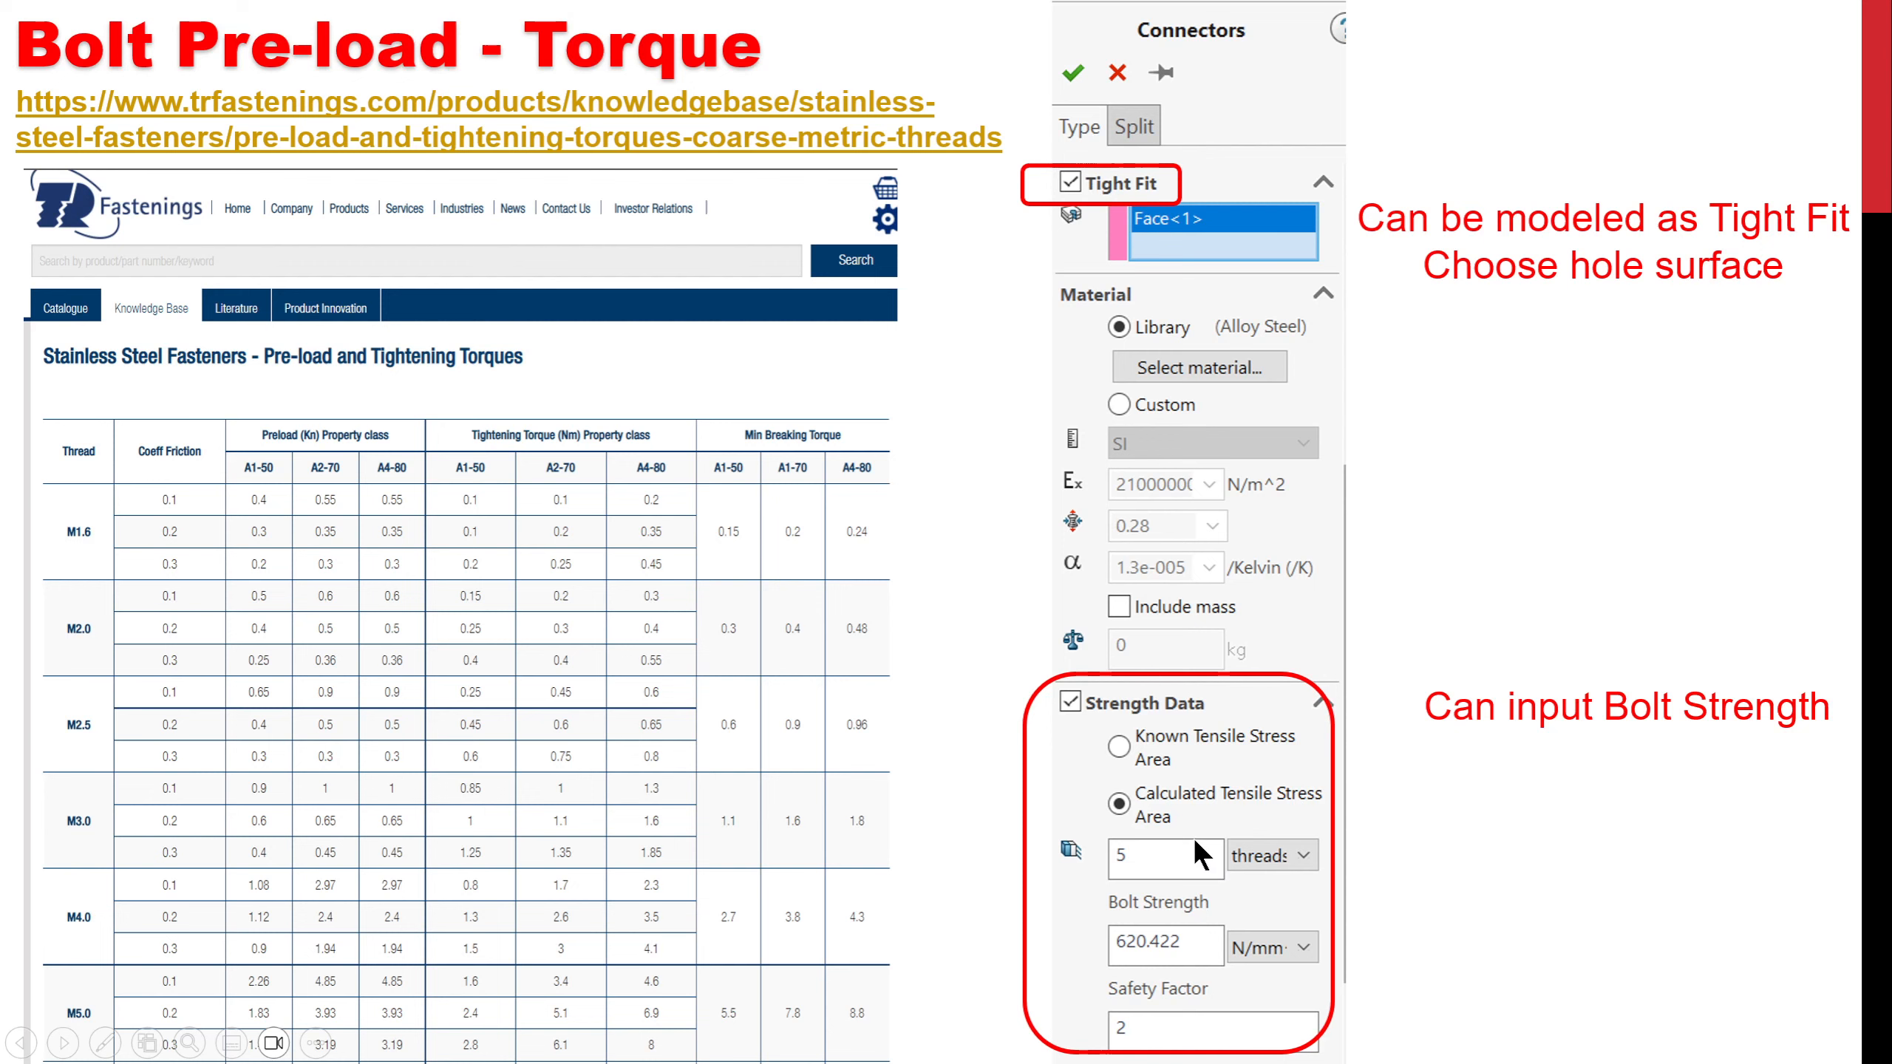
click(1112, 708)
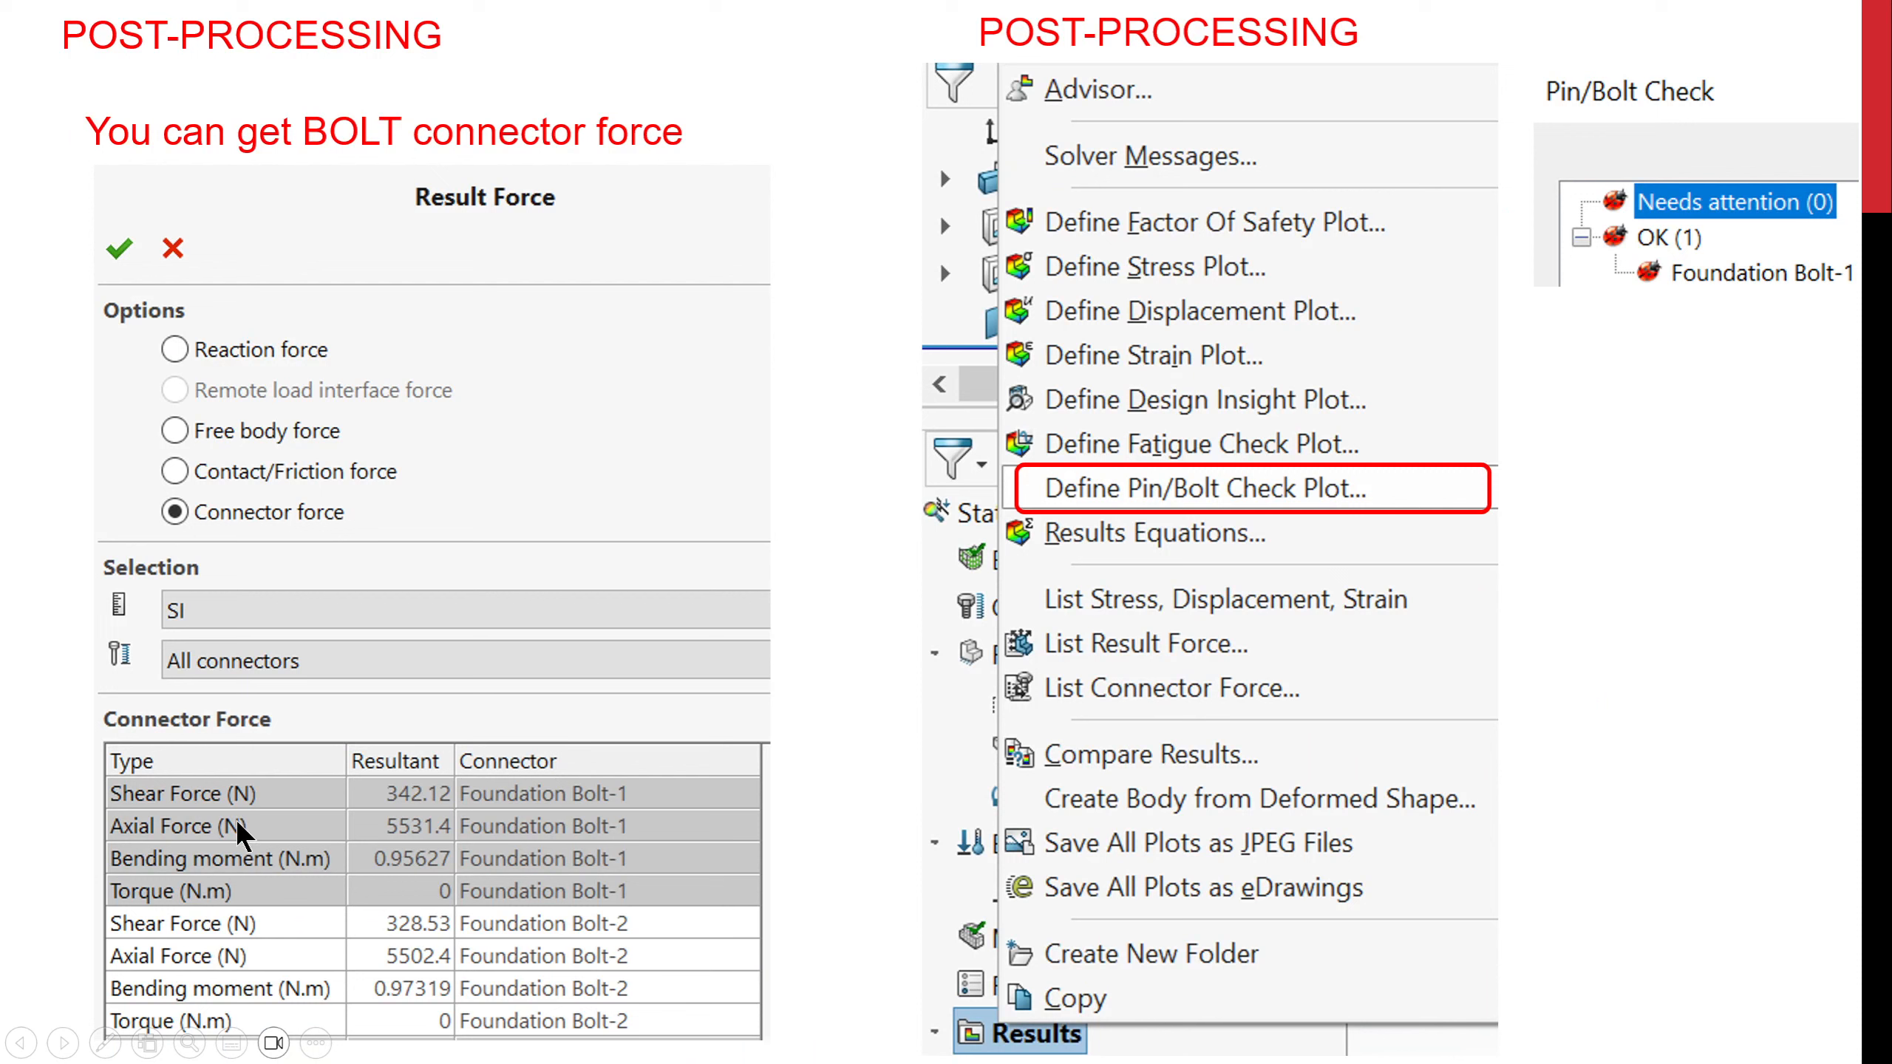
click(367, 873)
key(Left)
key(Escape)
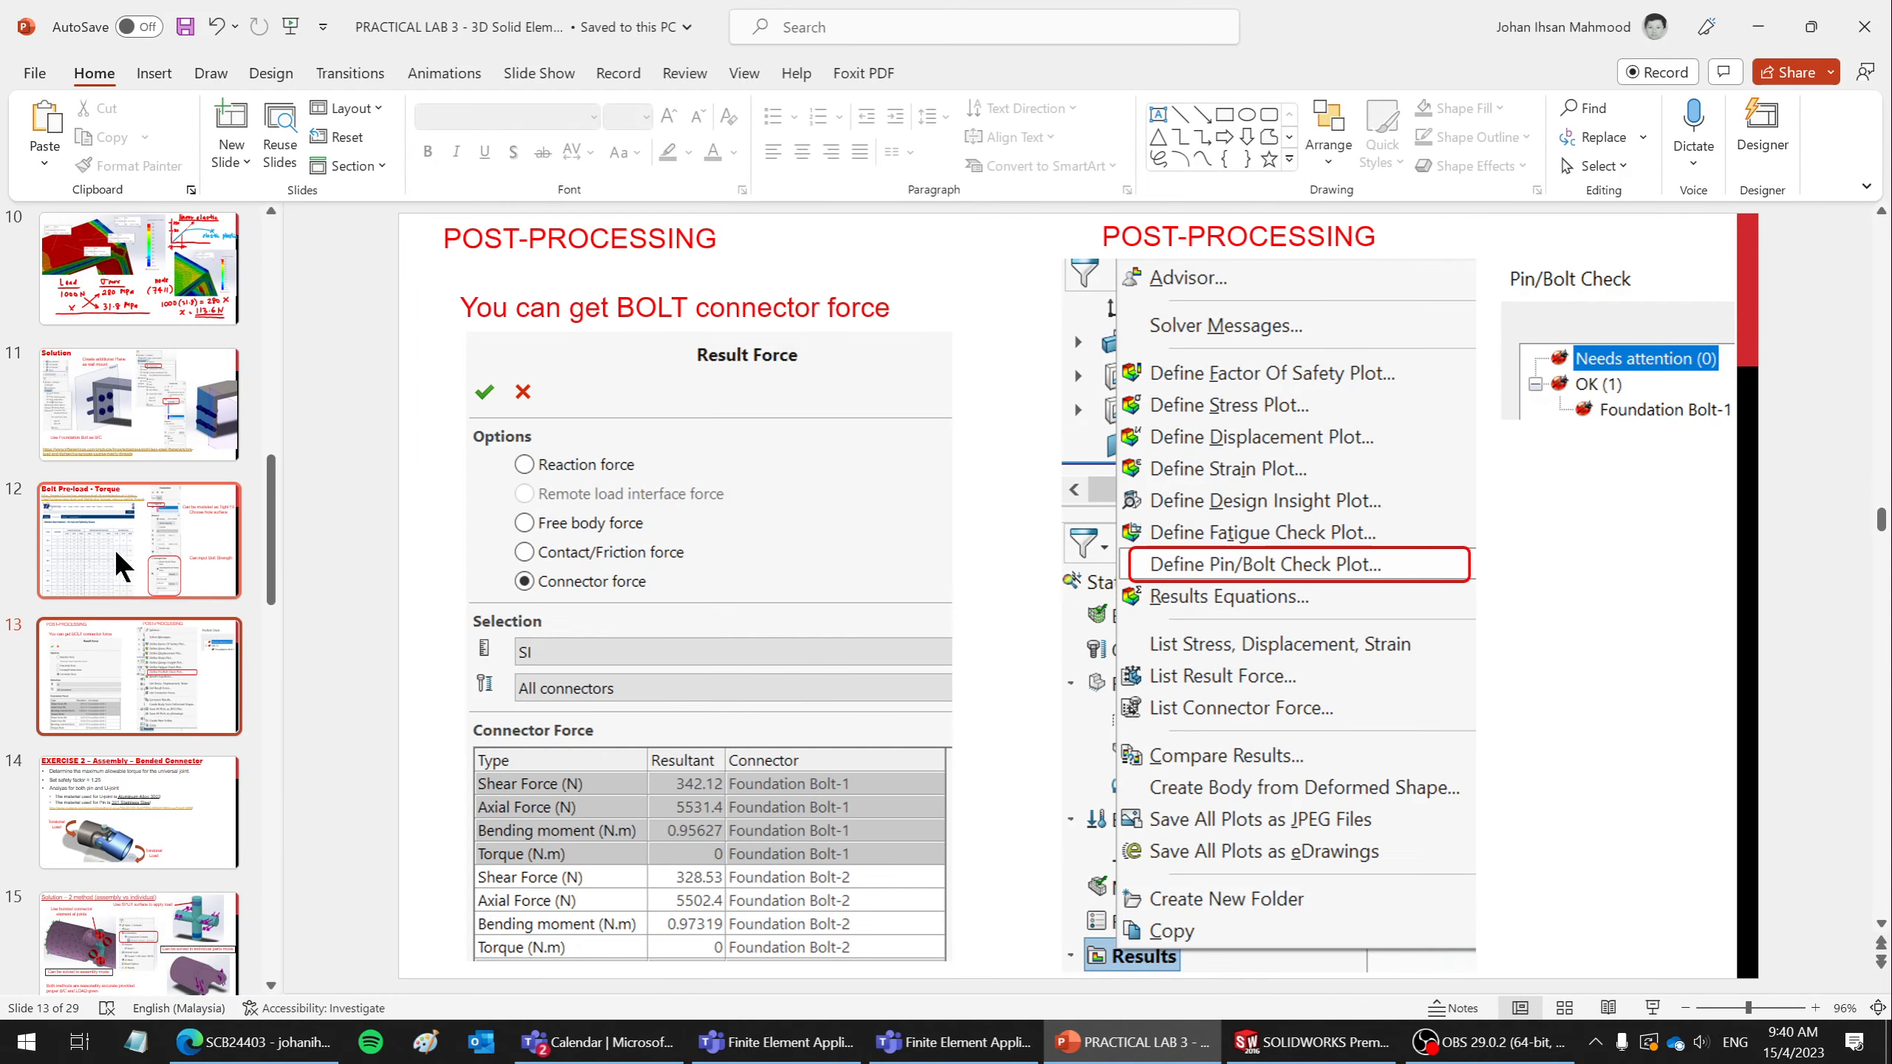
click(103, 433)
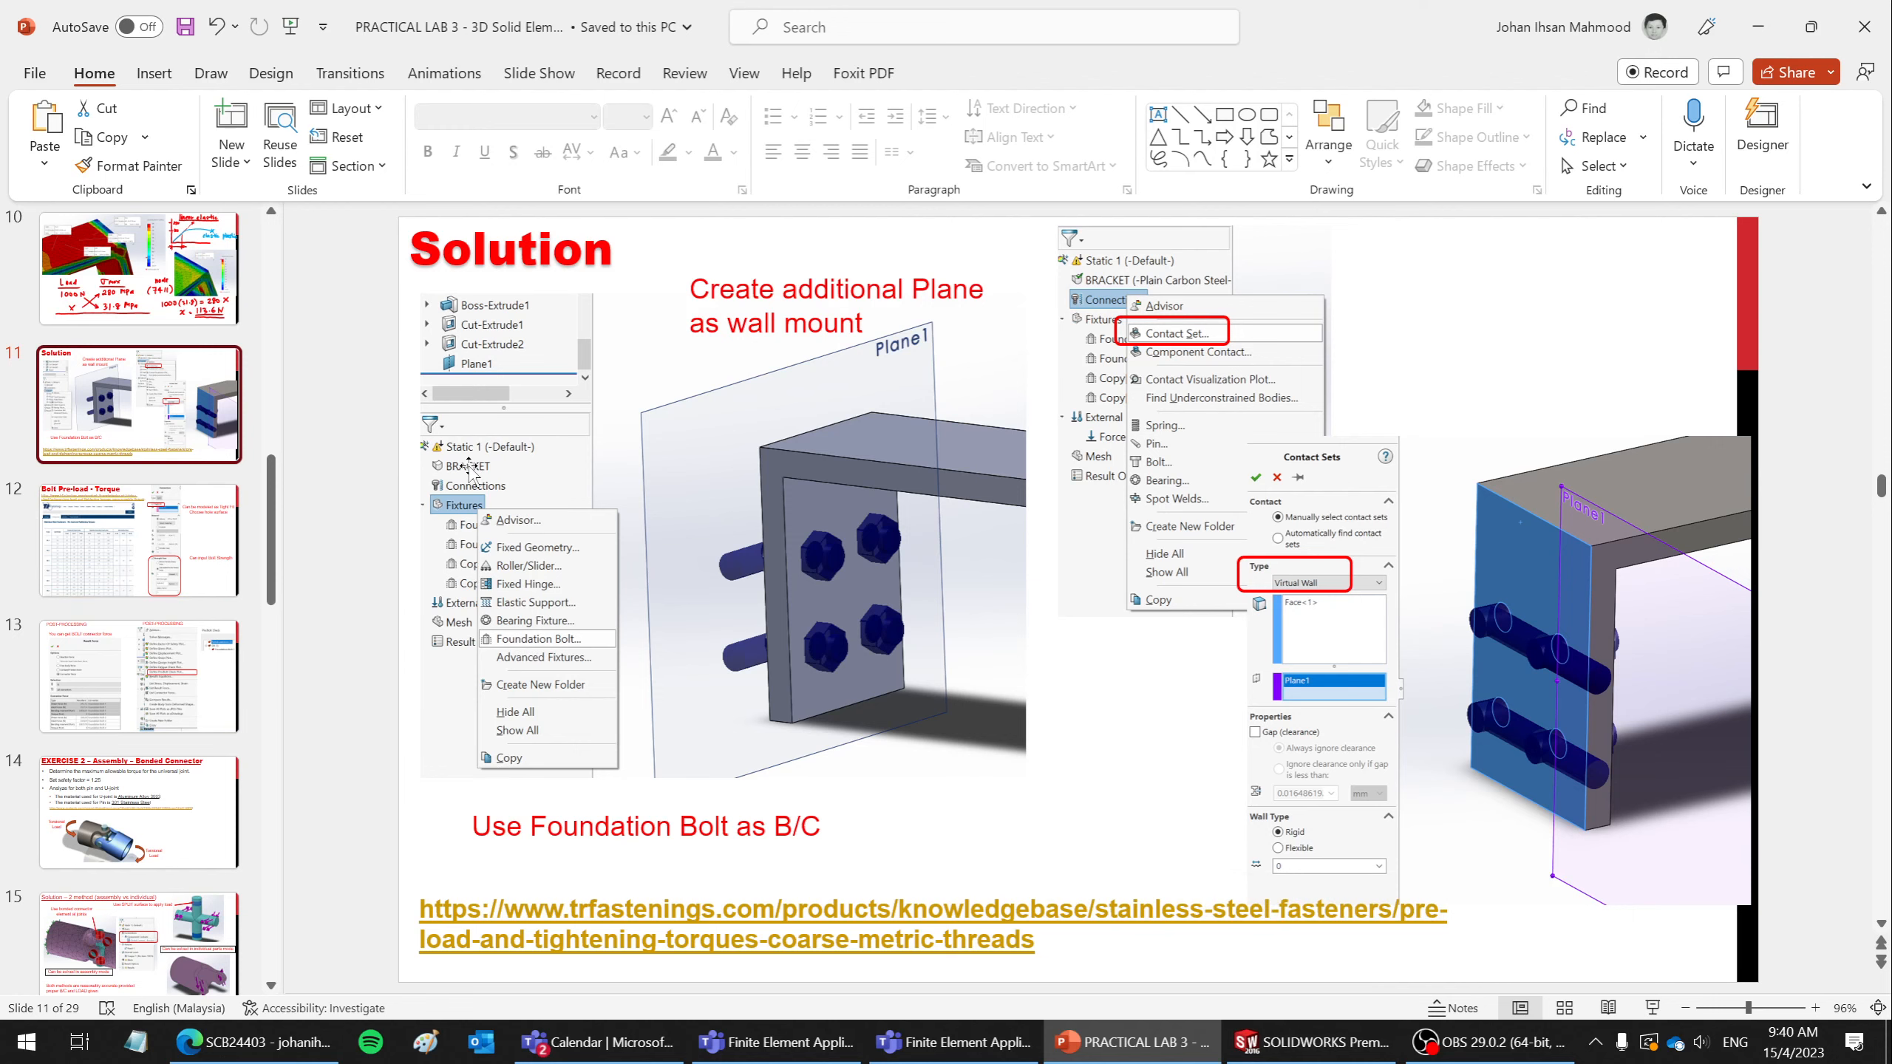
click(1311, 1042)
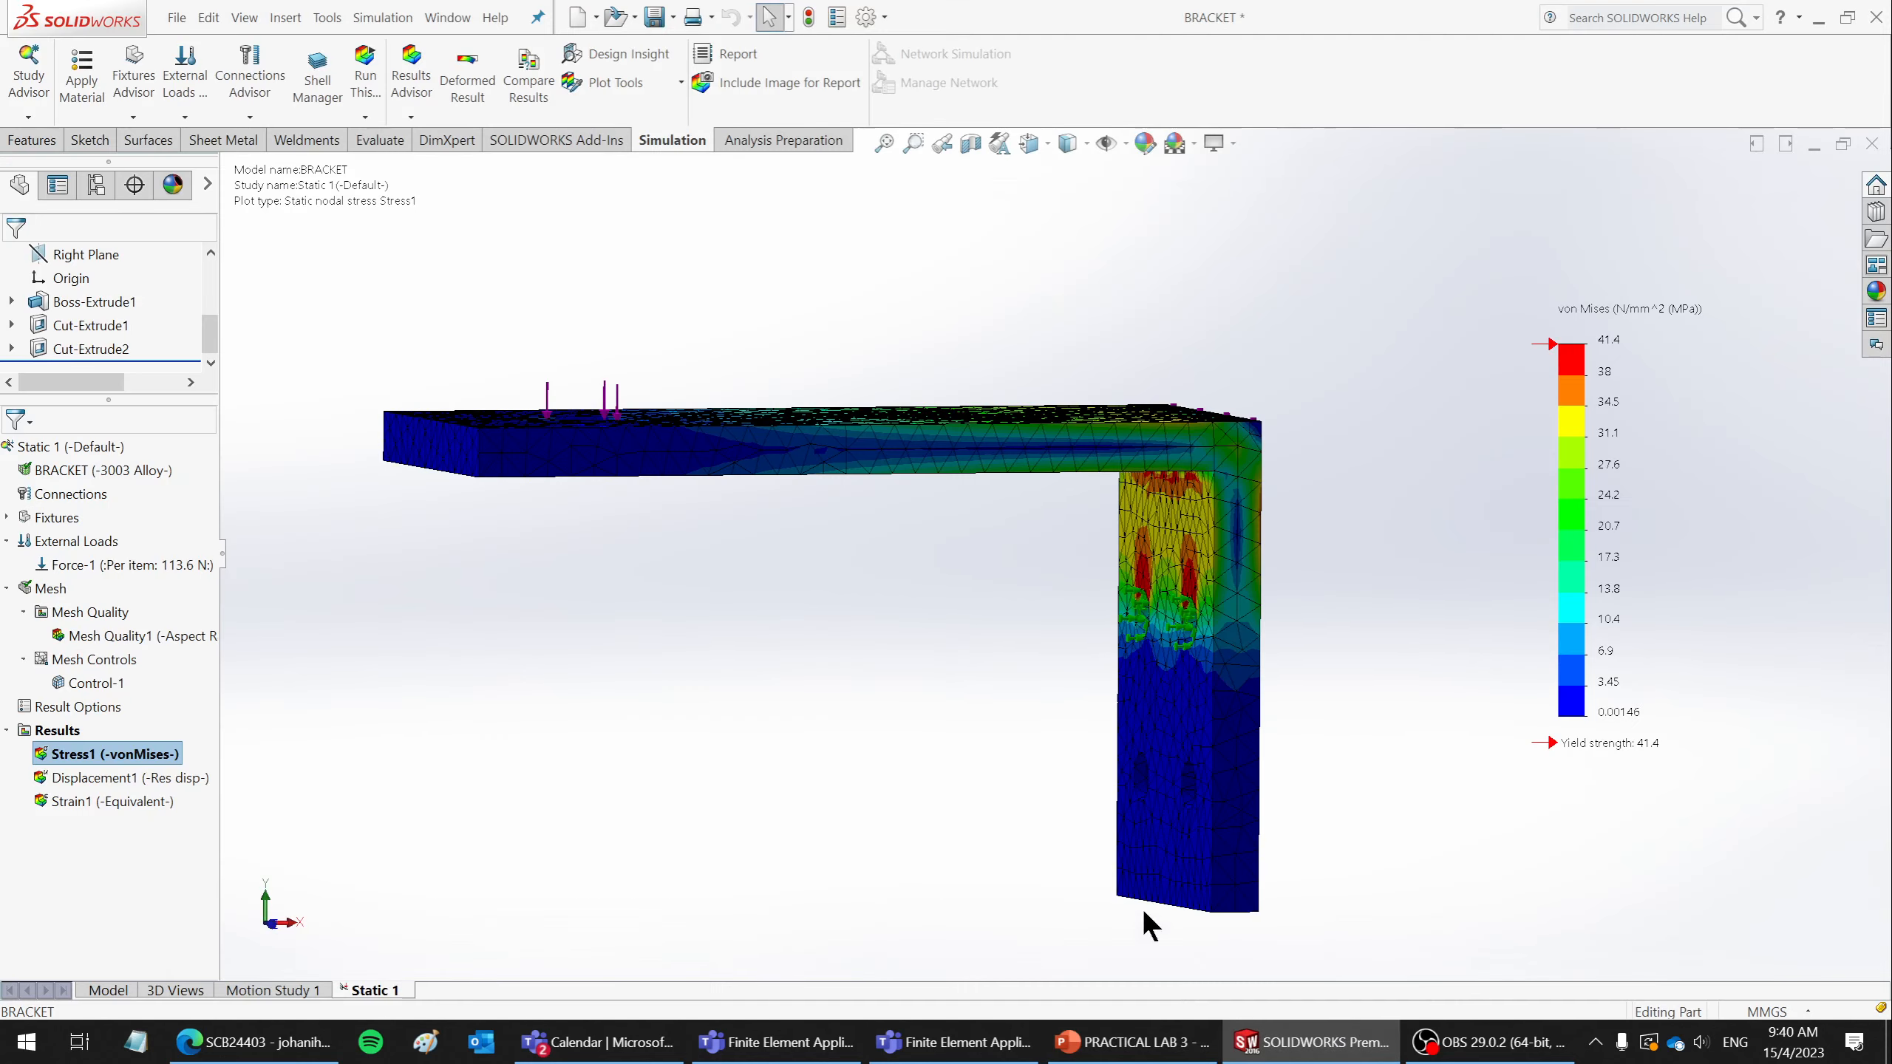
middle_drag(1007, 553, 1036, 609)
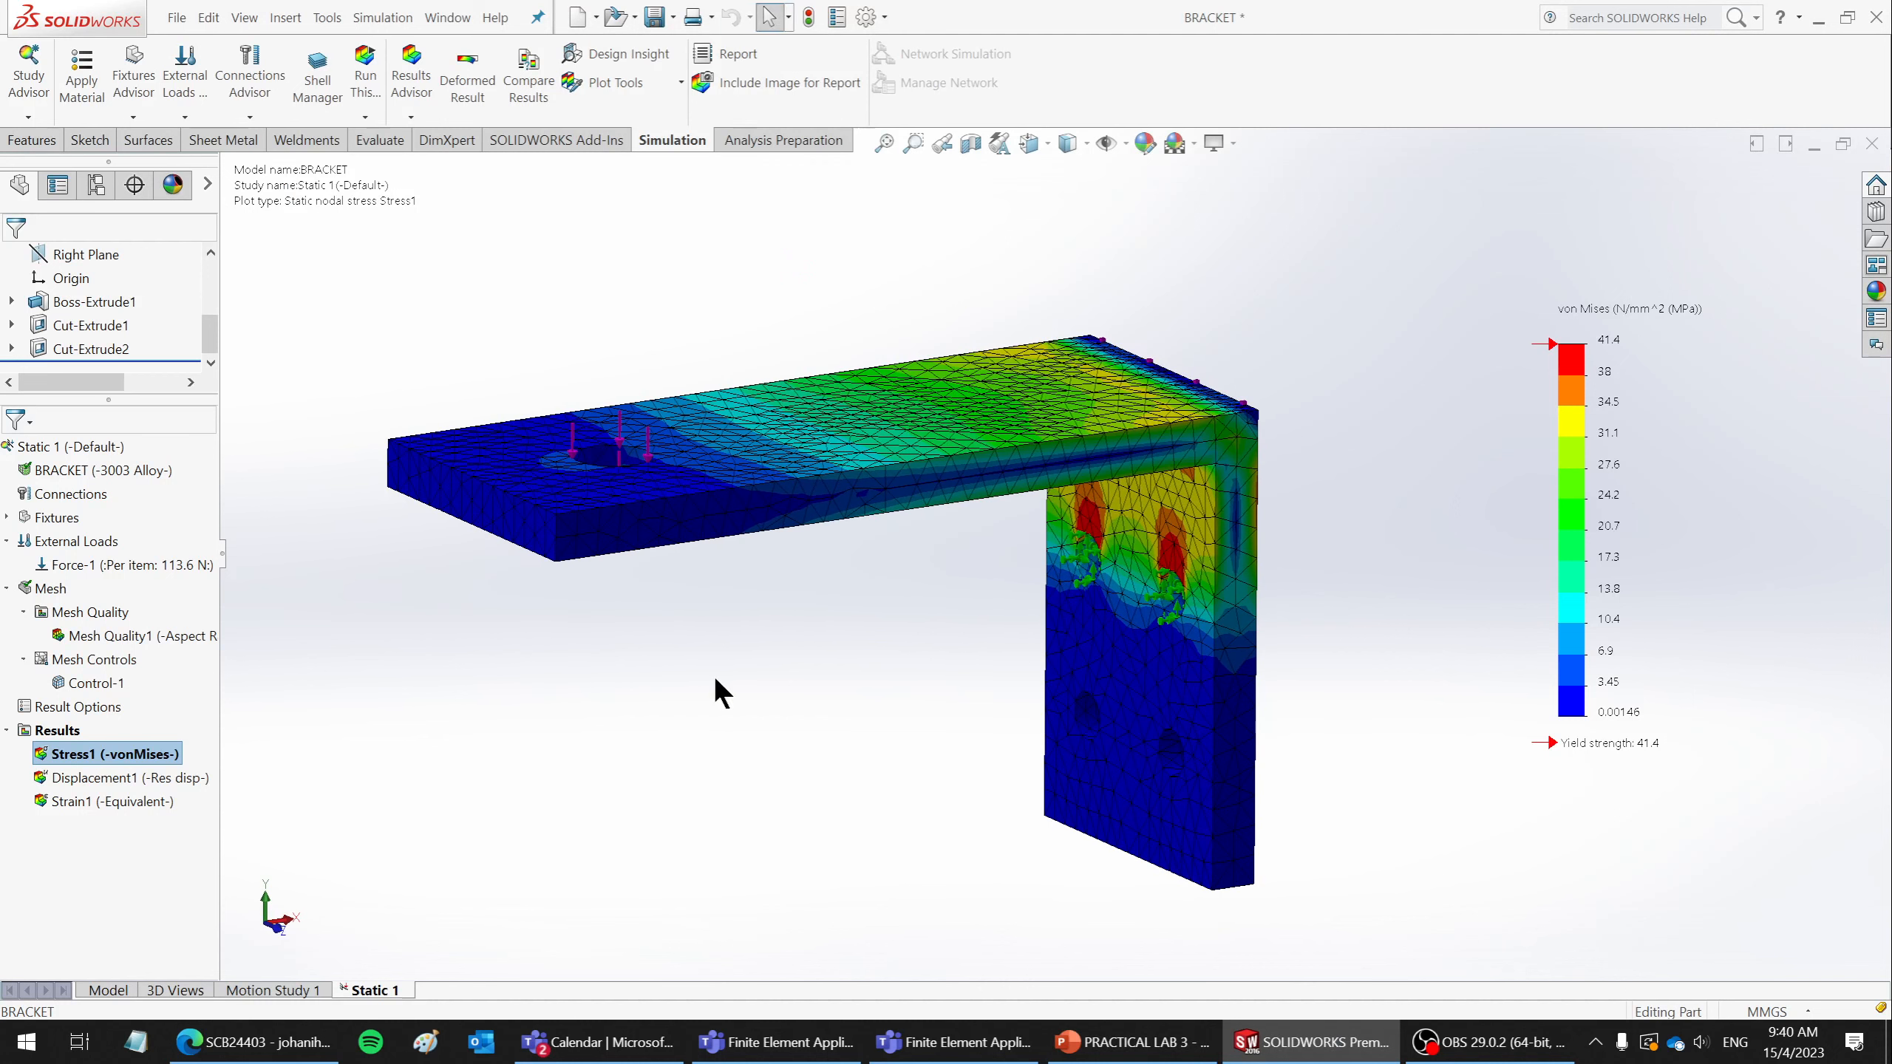
right_click(58, 731)
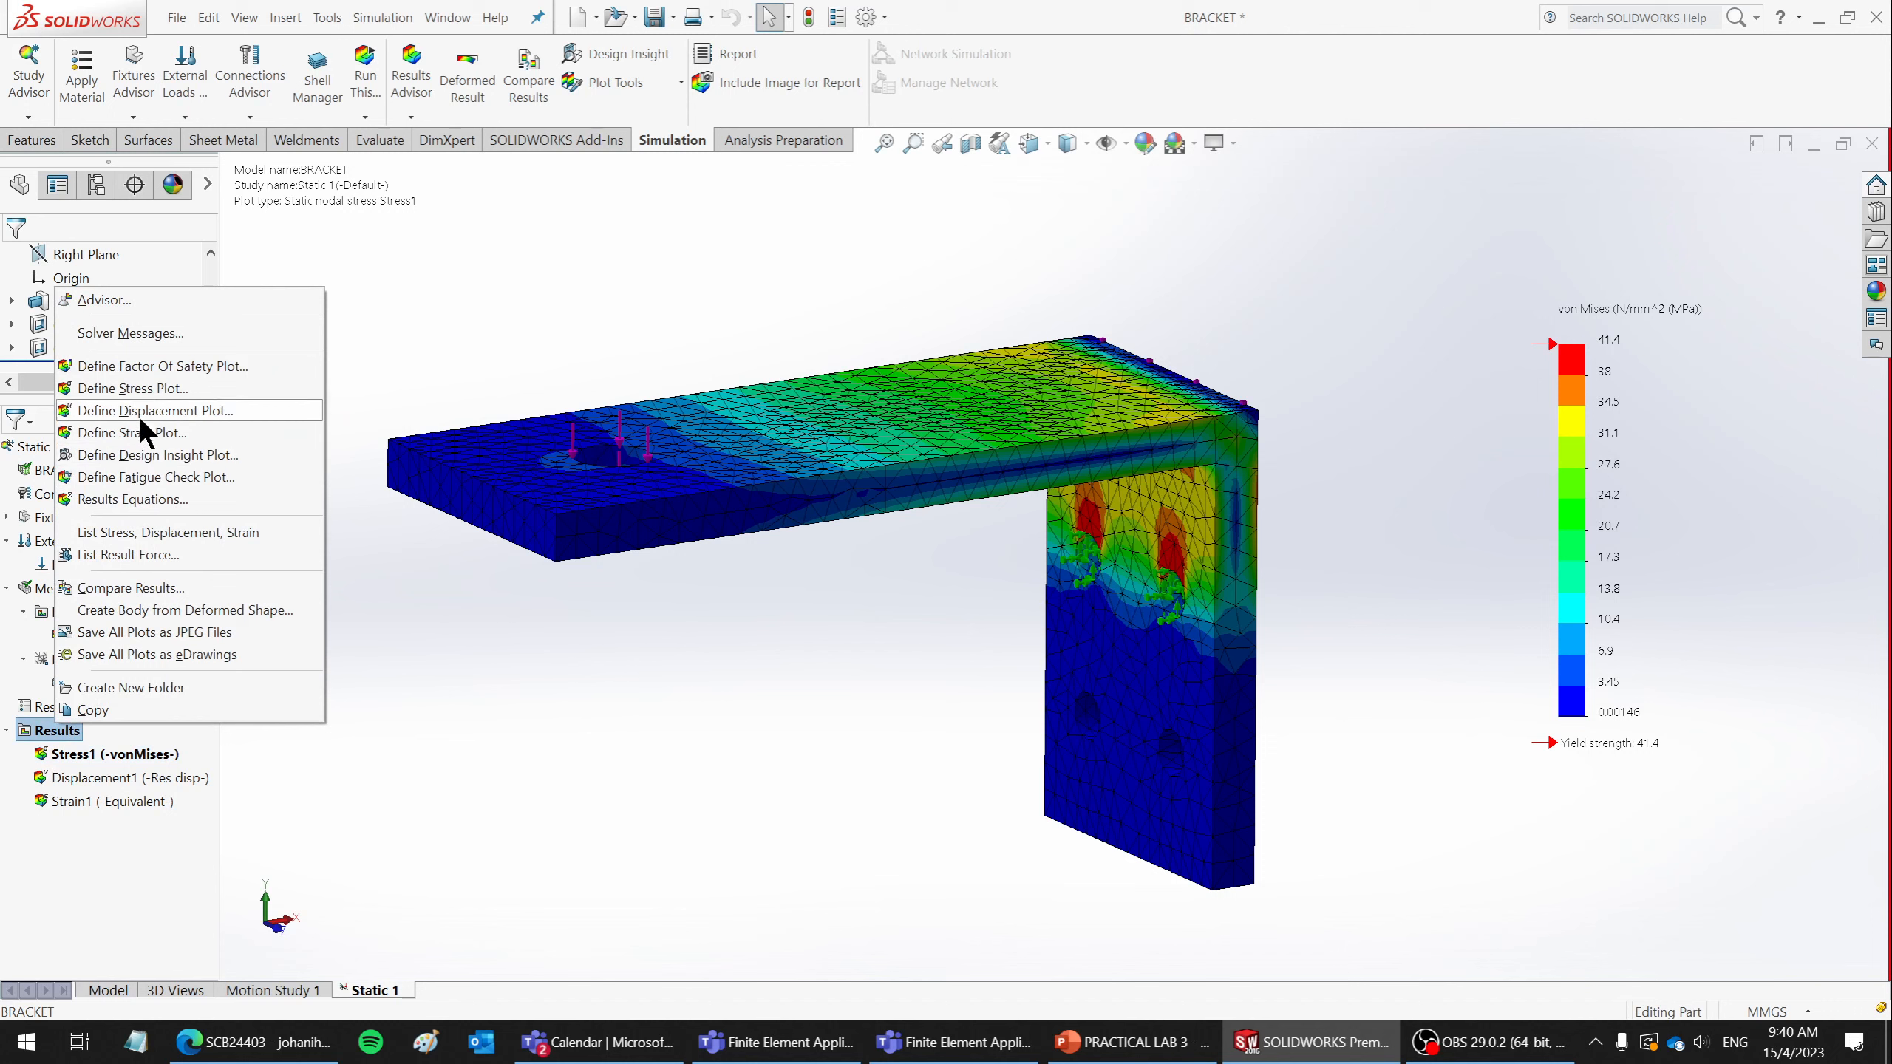
click(136, 552)
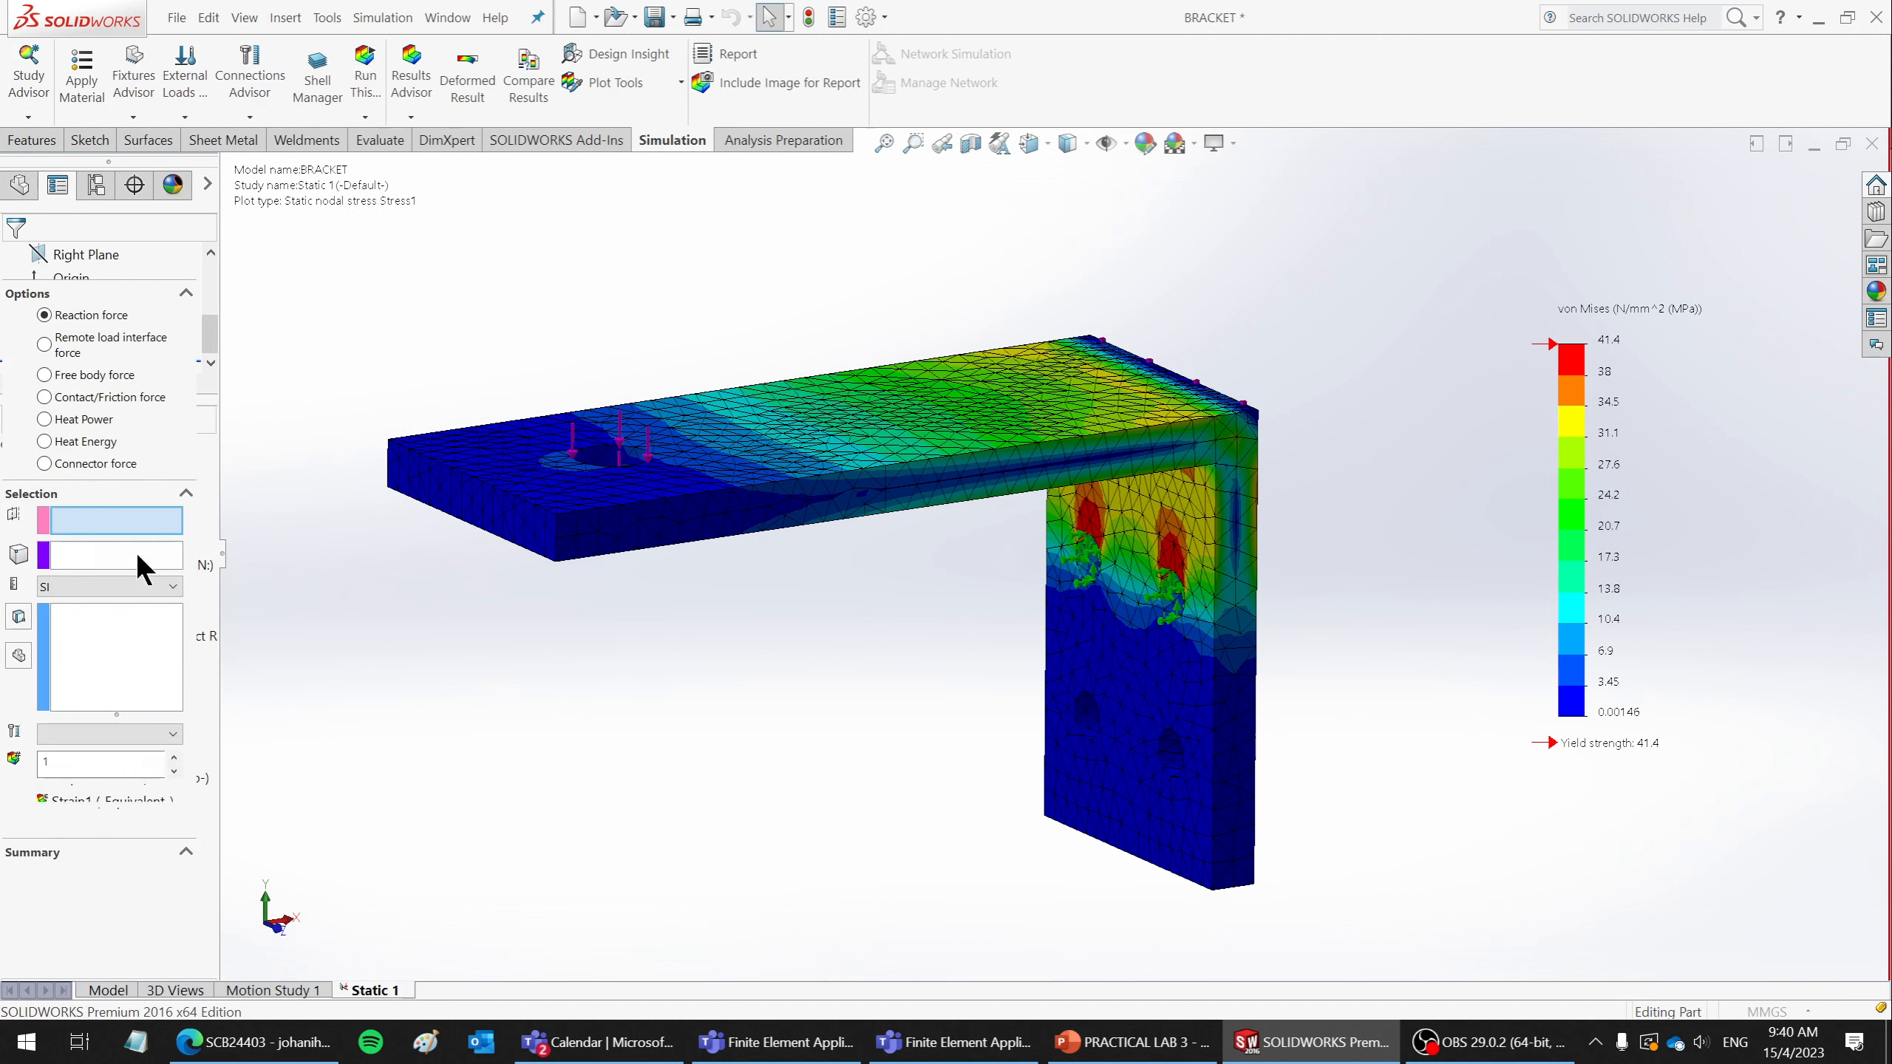
mouse_move(952, 537)
middle_down()
mouse_move(1020, 500)
mouse_move(961, 531)
middle_up()
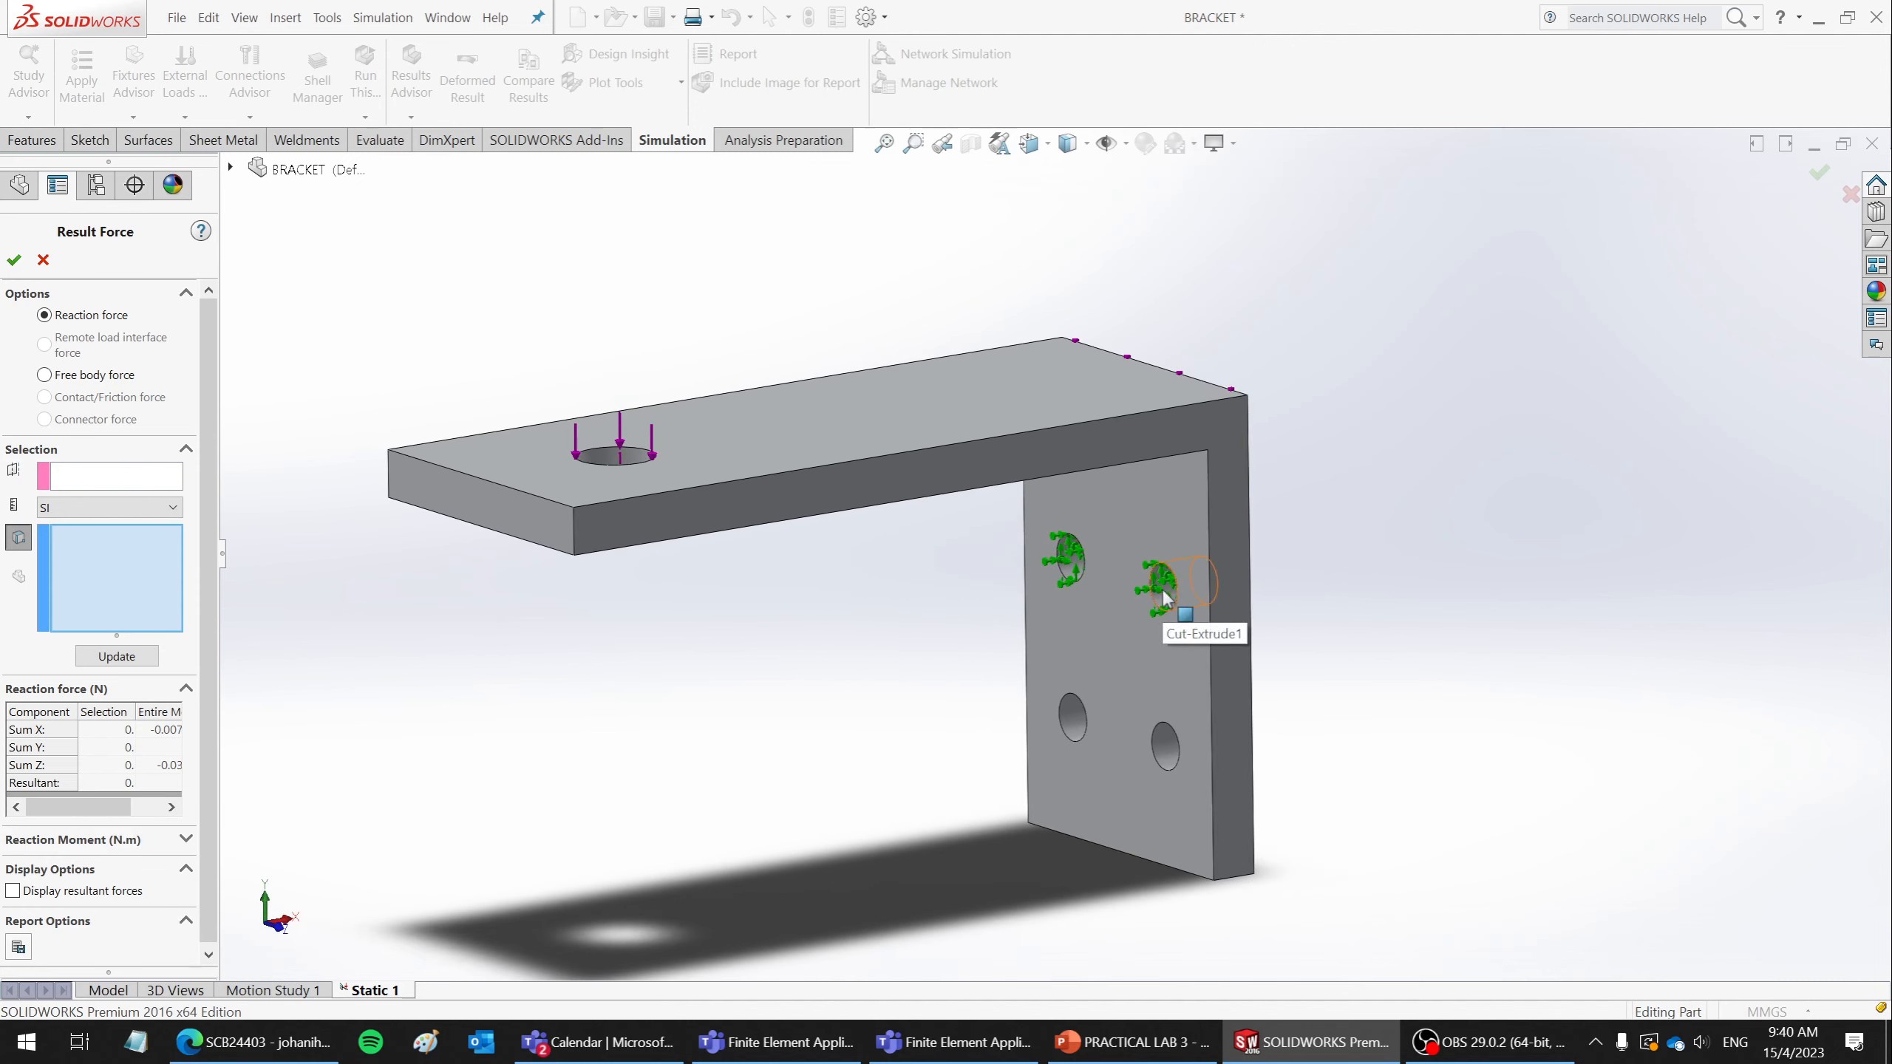
click(46, 258)
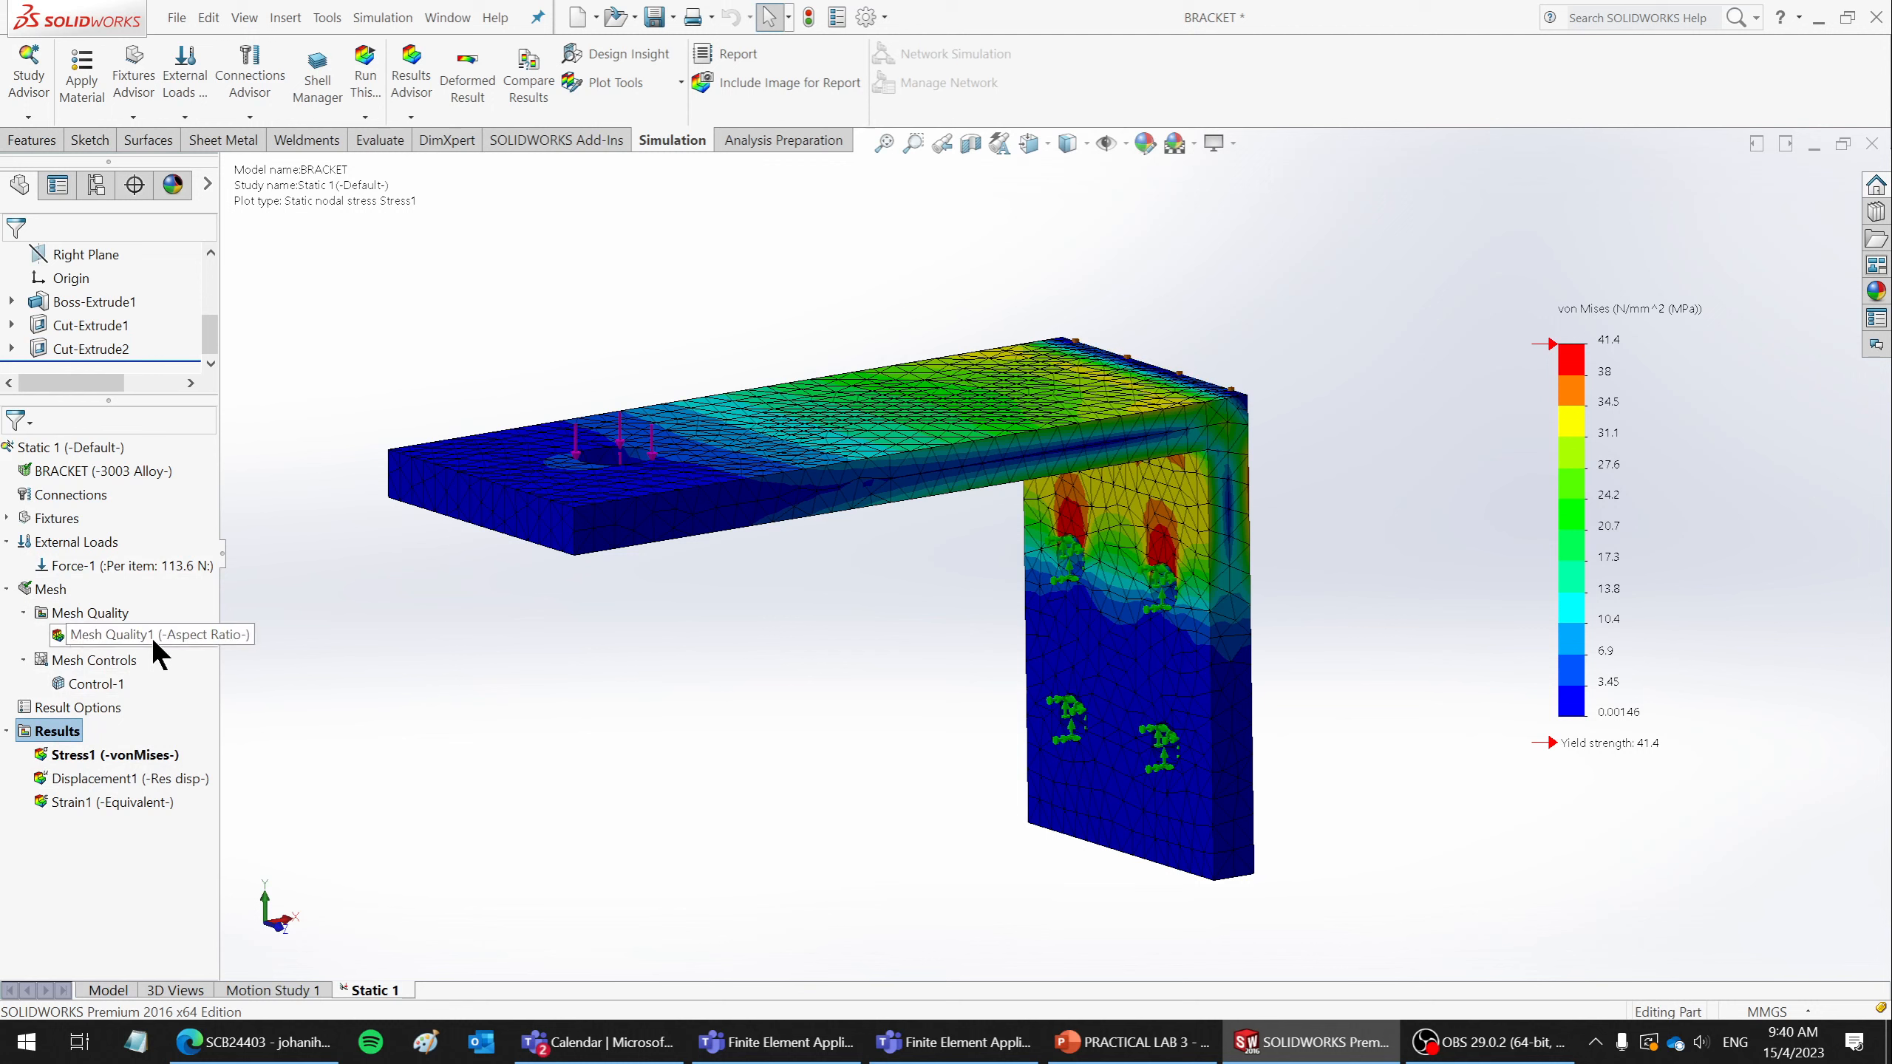
- Check the definition of the Fixed-1 fixture on the bracket's bolt holes and leave it without changes
click(7, 519)
right_click(62, 546)
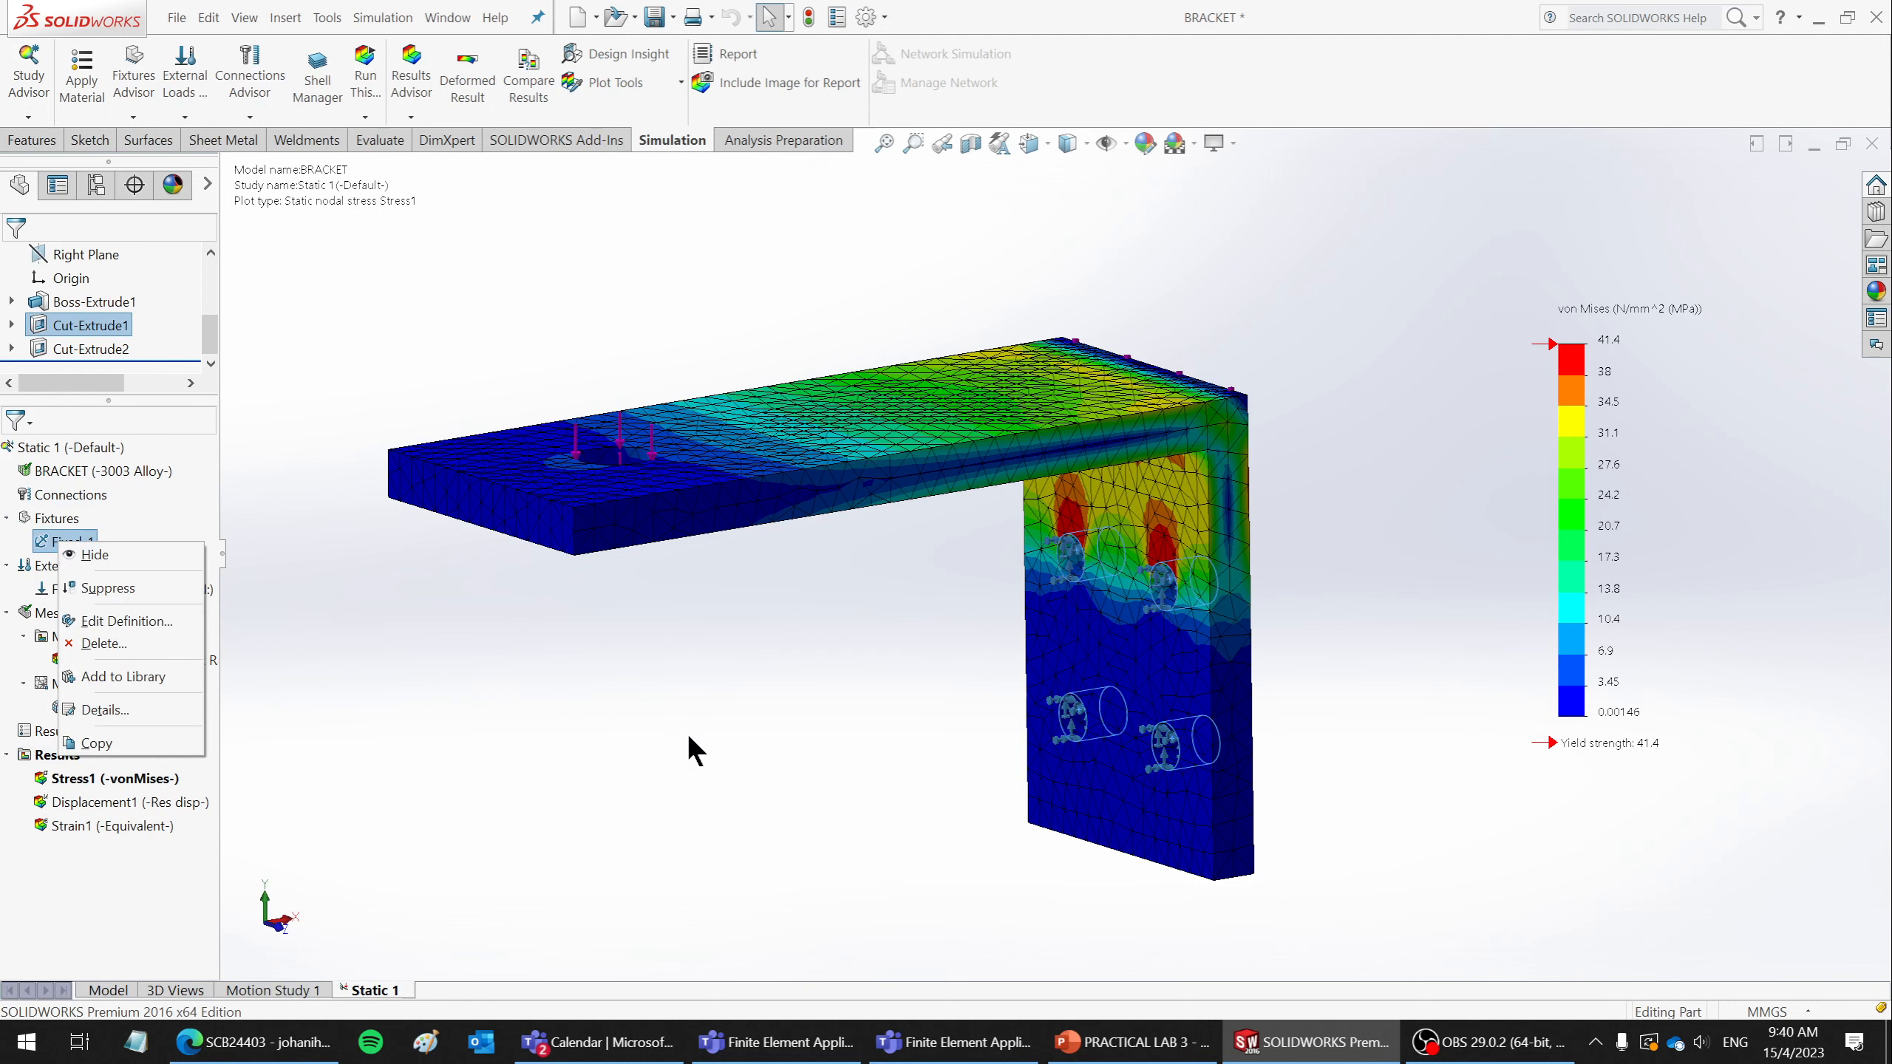
click(734, 741)
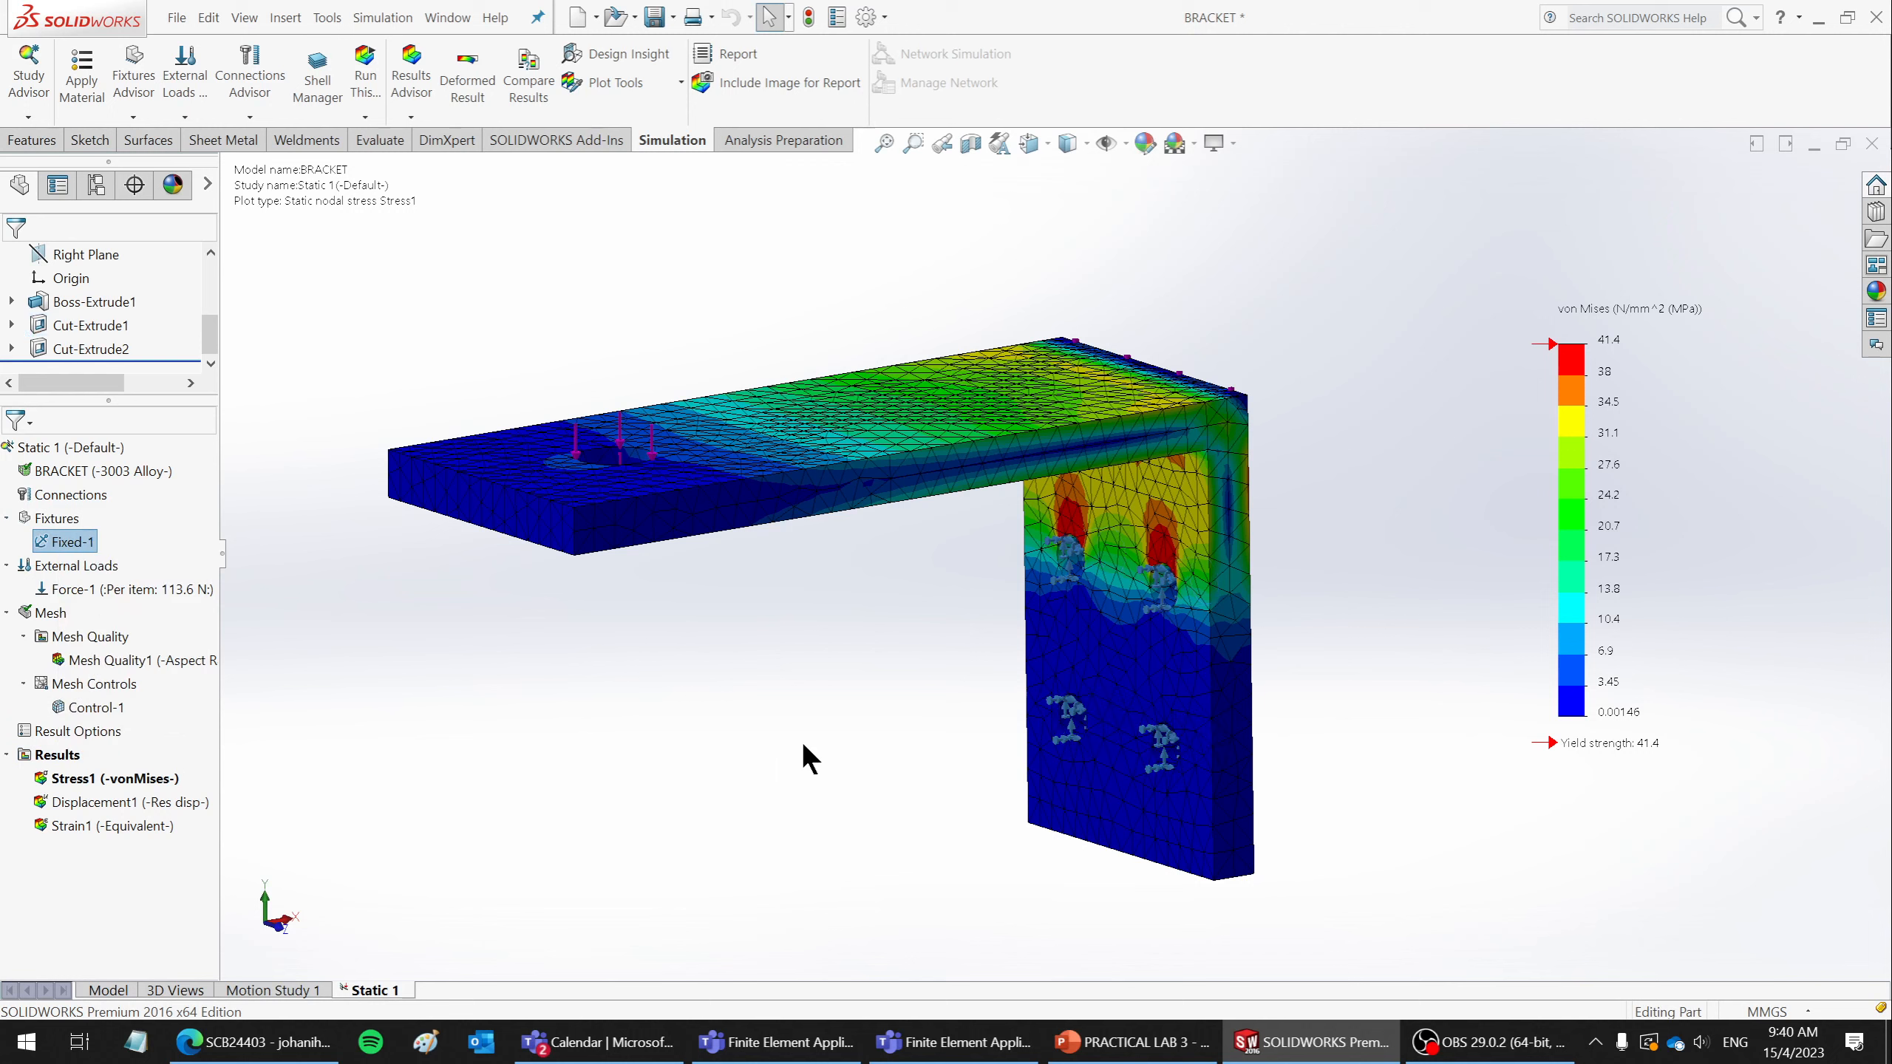
right_click(71, 544)
click(118, 618)
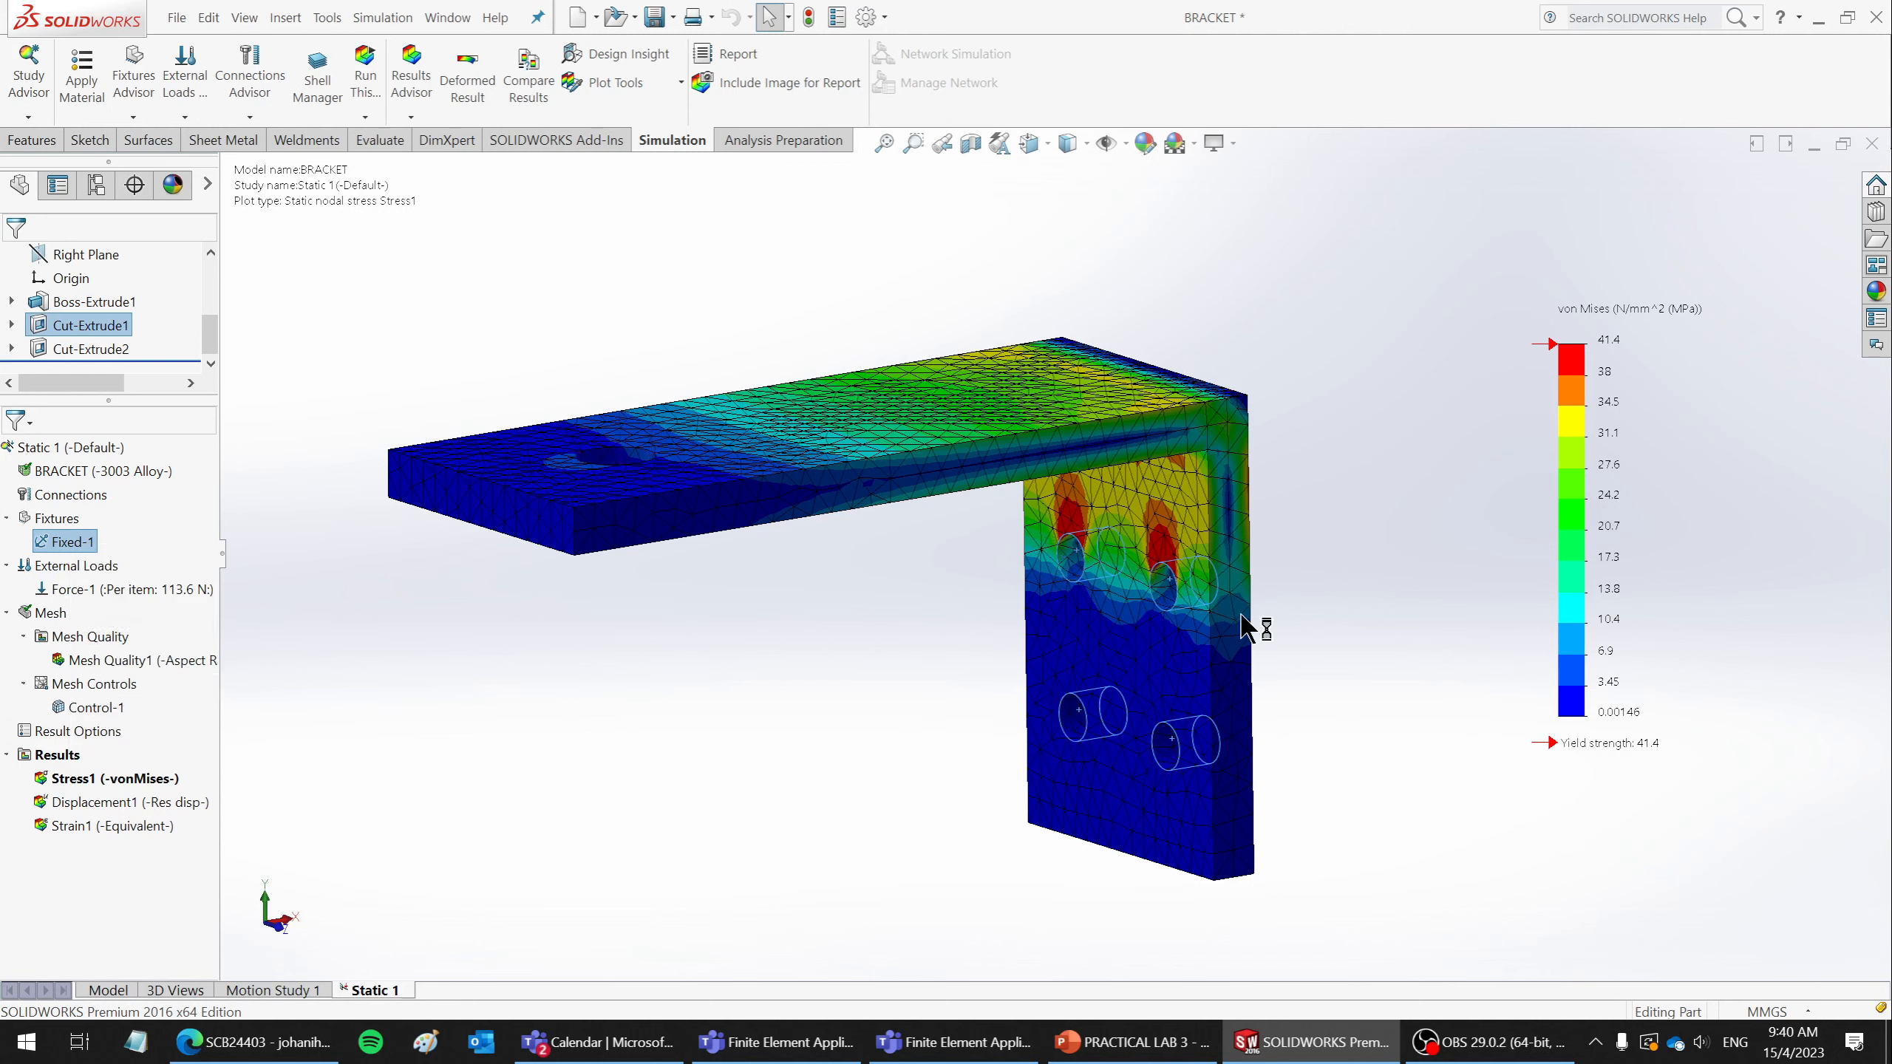
click(43, 260)
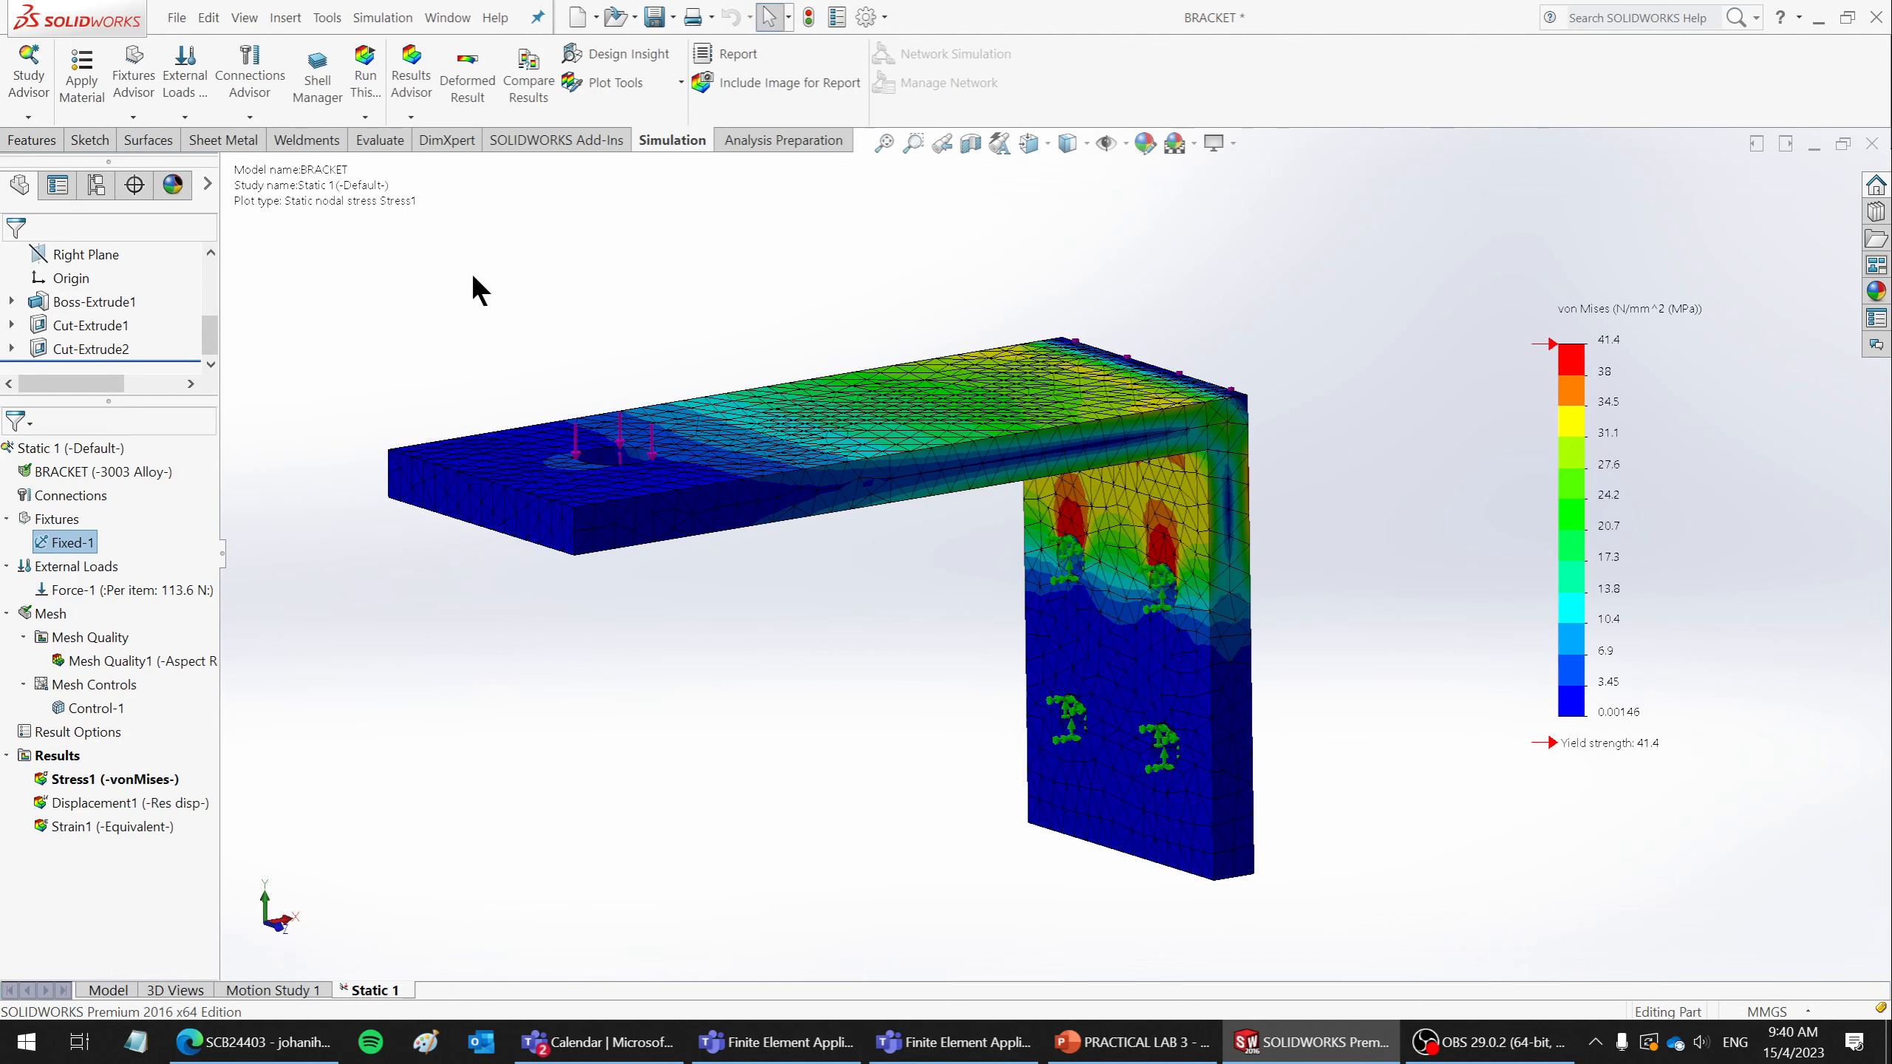
- List the result forces as reaction forces on the four bolt hole faces of the bracket's vertical leg
right_click(57, 757)
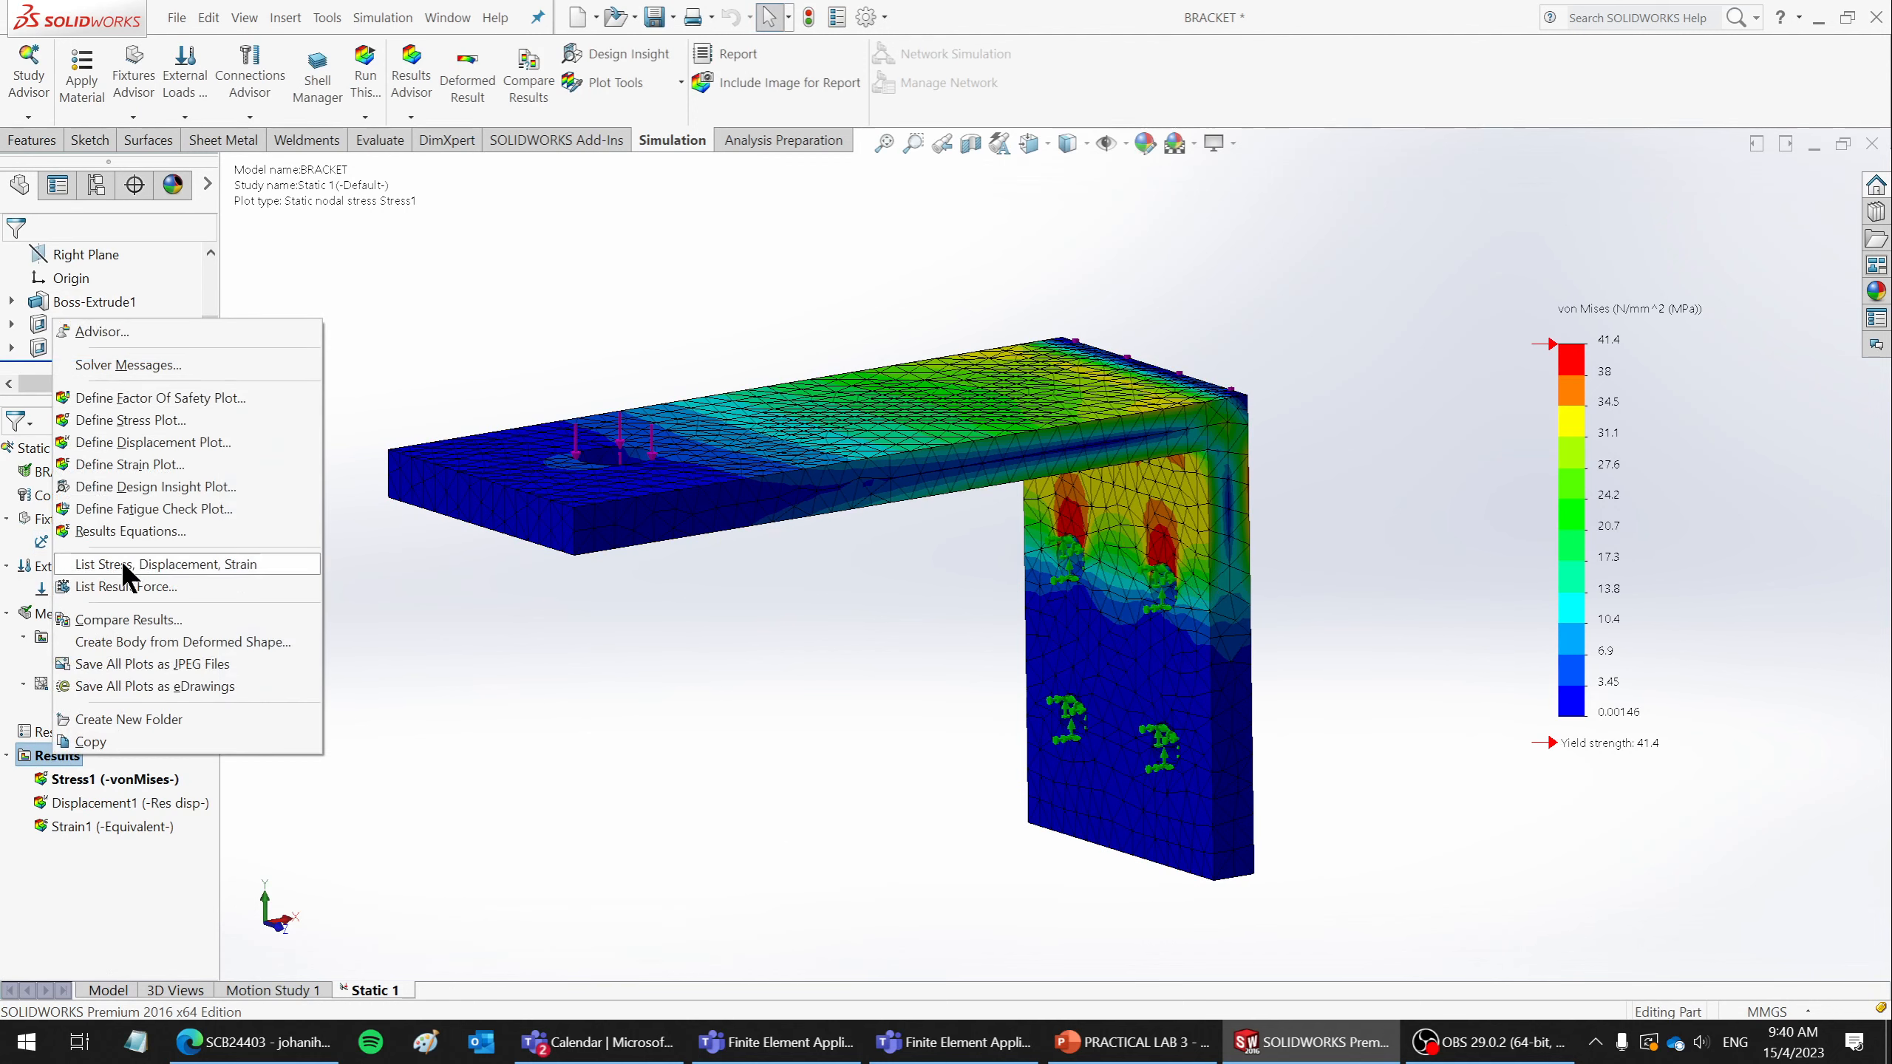
click(117, 587)
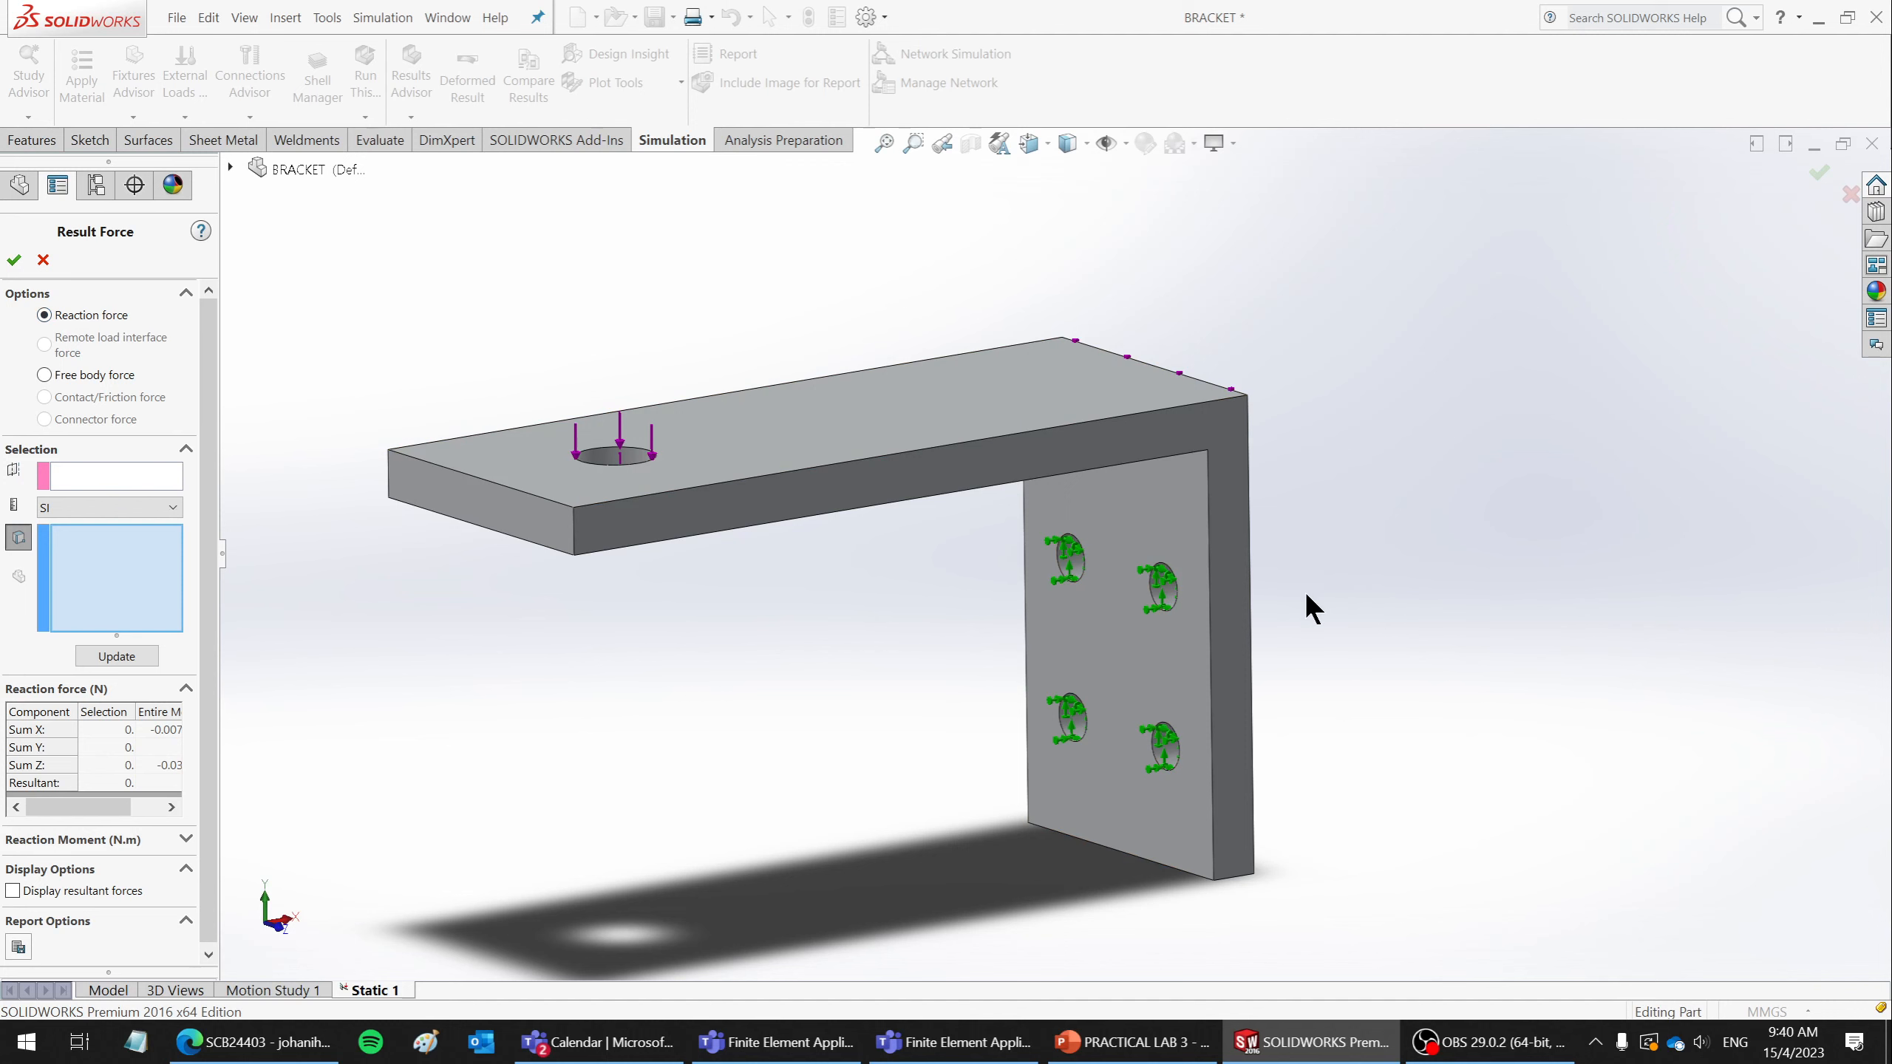
scroll(1311, 669, down, 4)
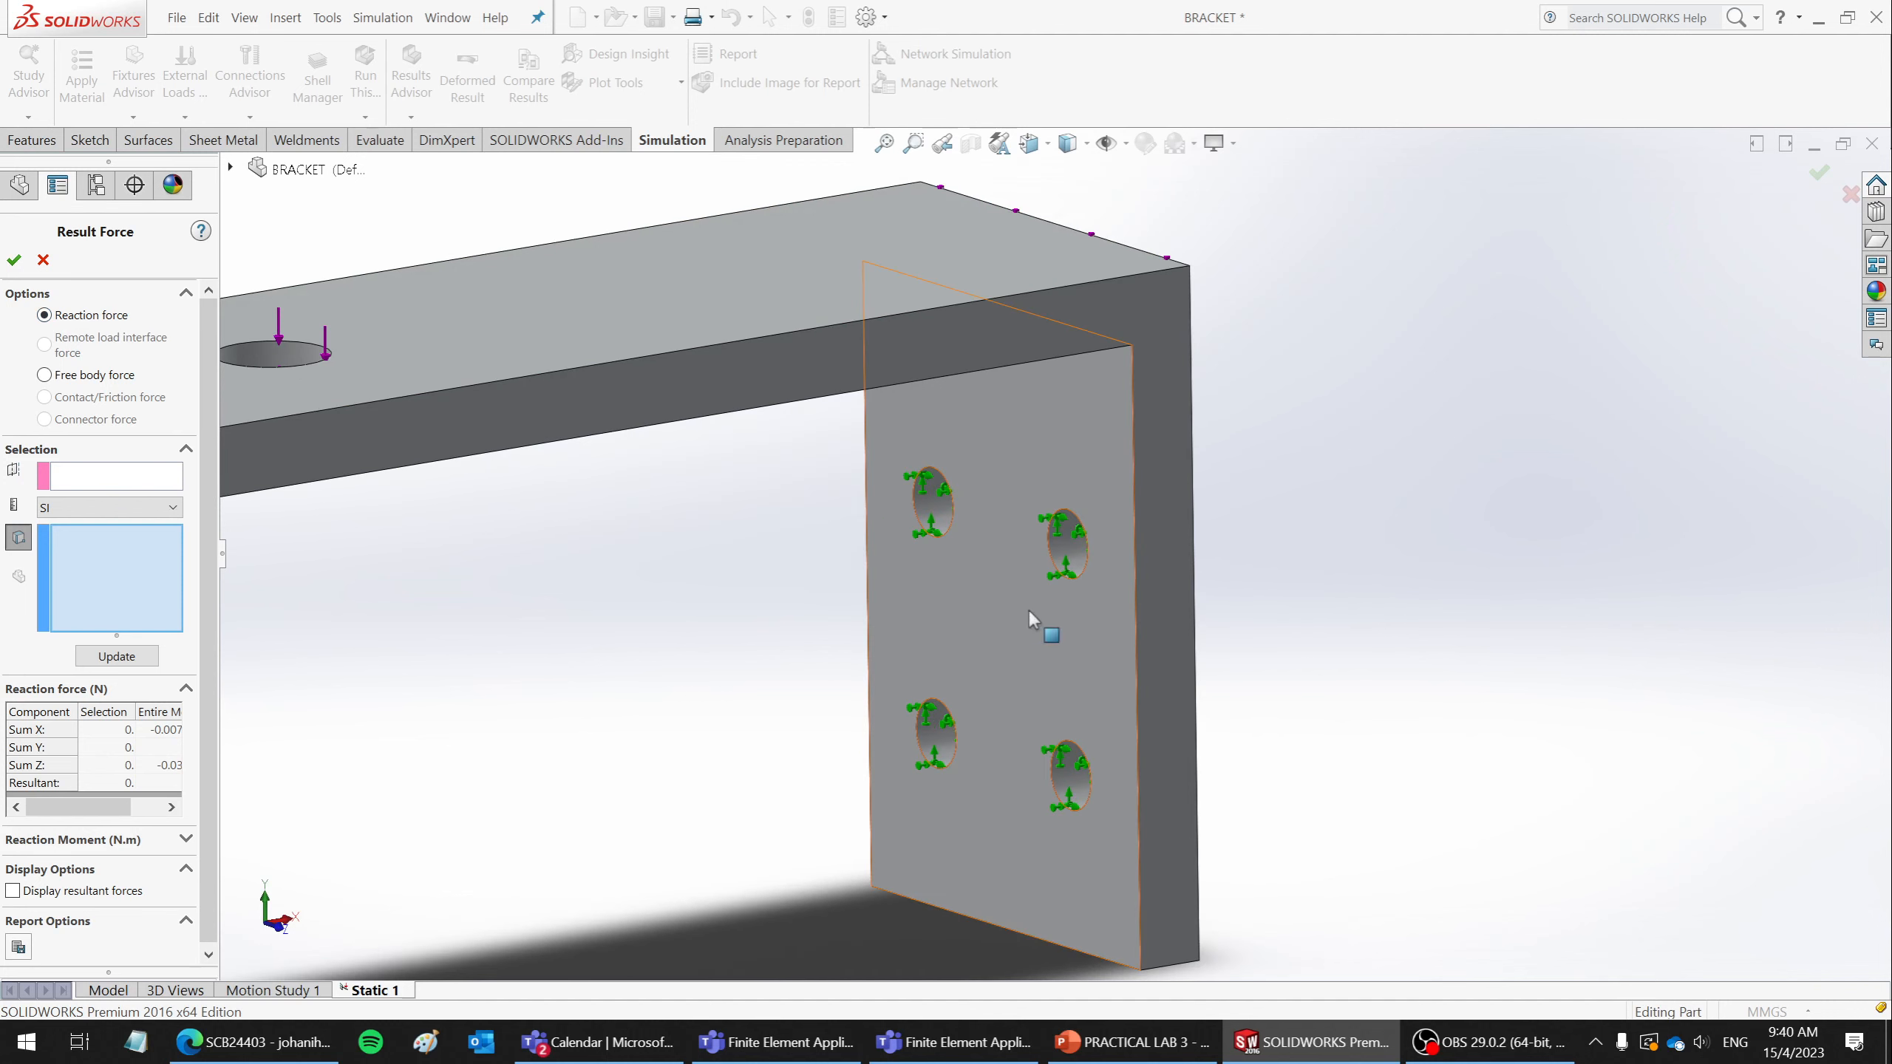
click(934, 513)
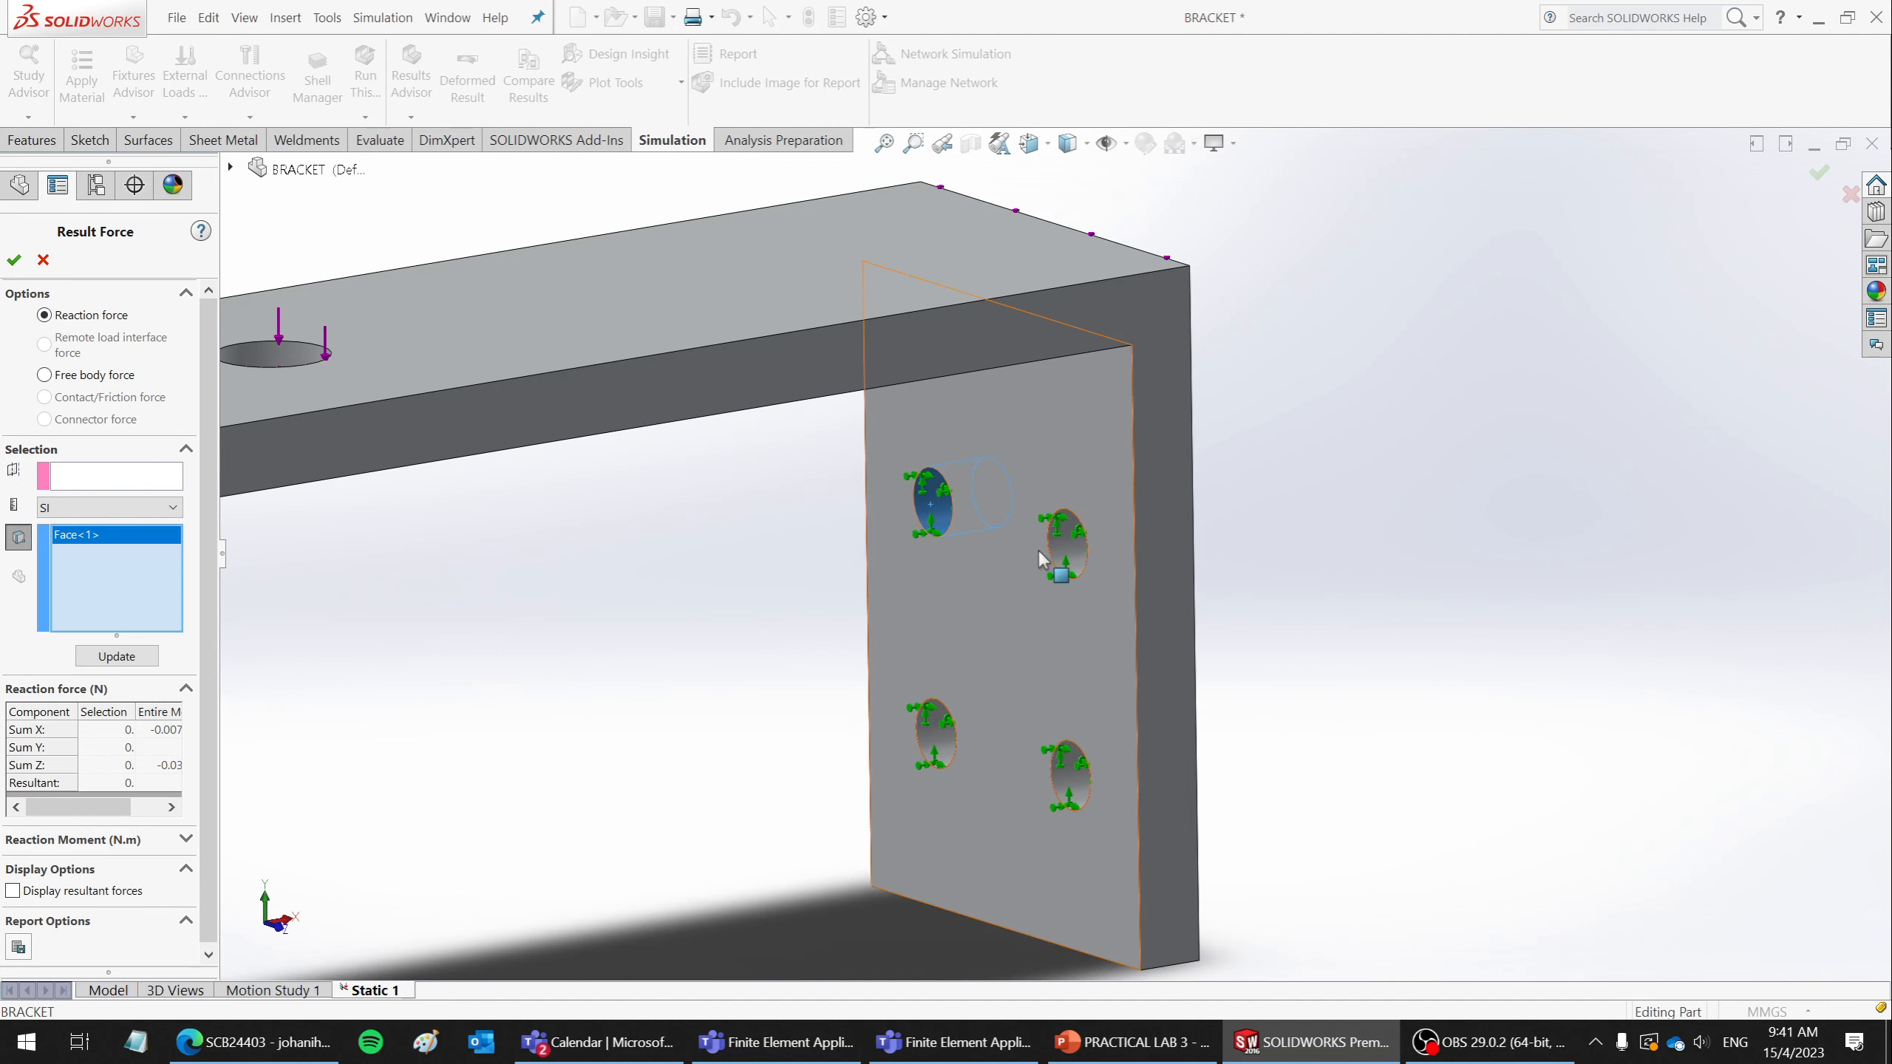
click(1064, 543)
click(943, 747)
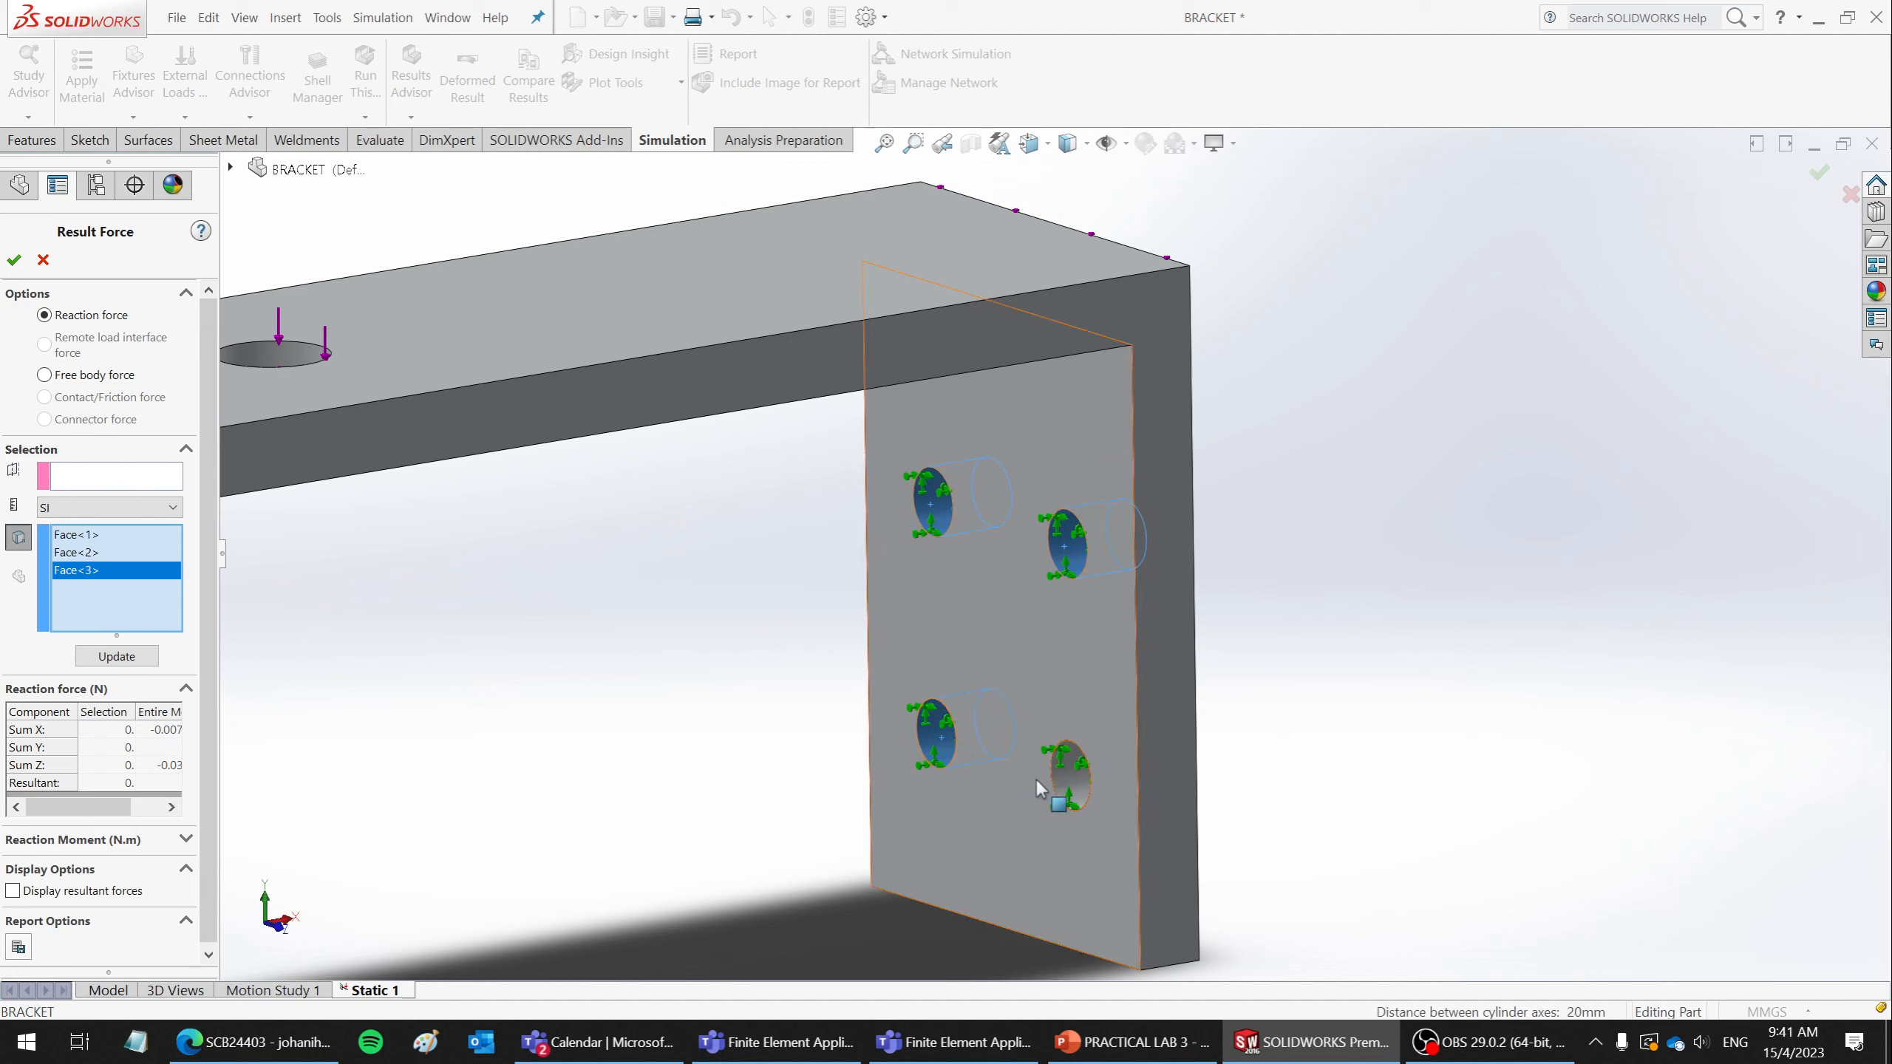
click(1068, 780)
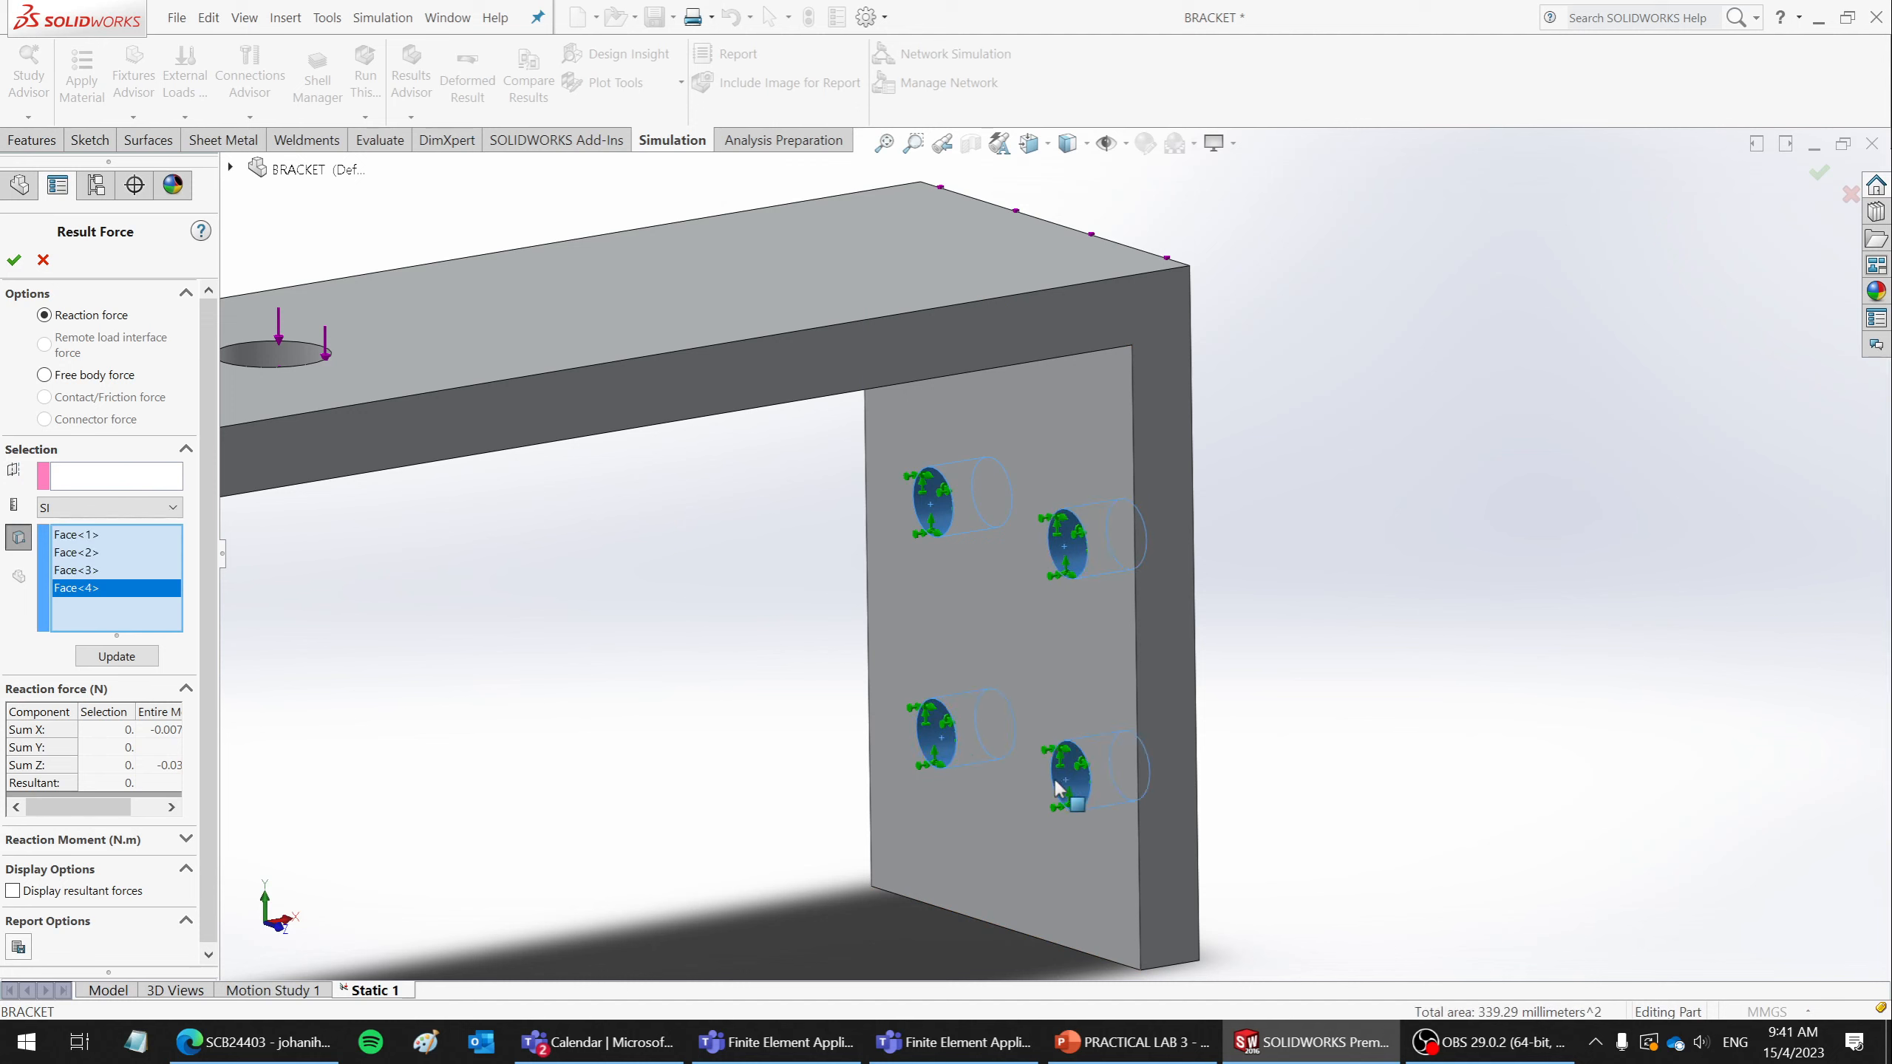
click(130, 657)
- Arrange the four reaction force callouts in a column beside the bracket's holes and capture a screenshot of that area
drag(1340, 608, 1272, 396)
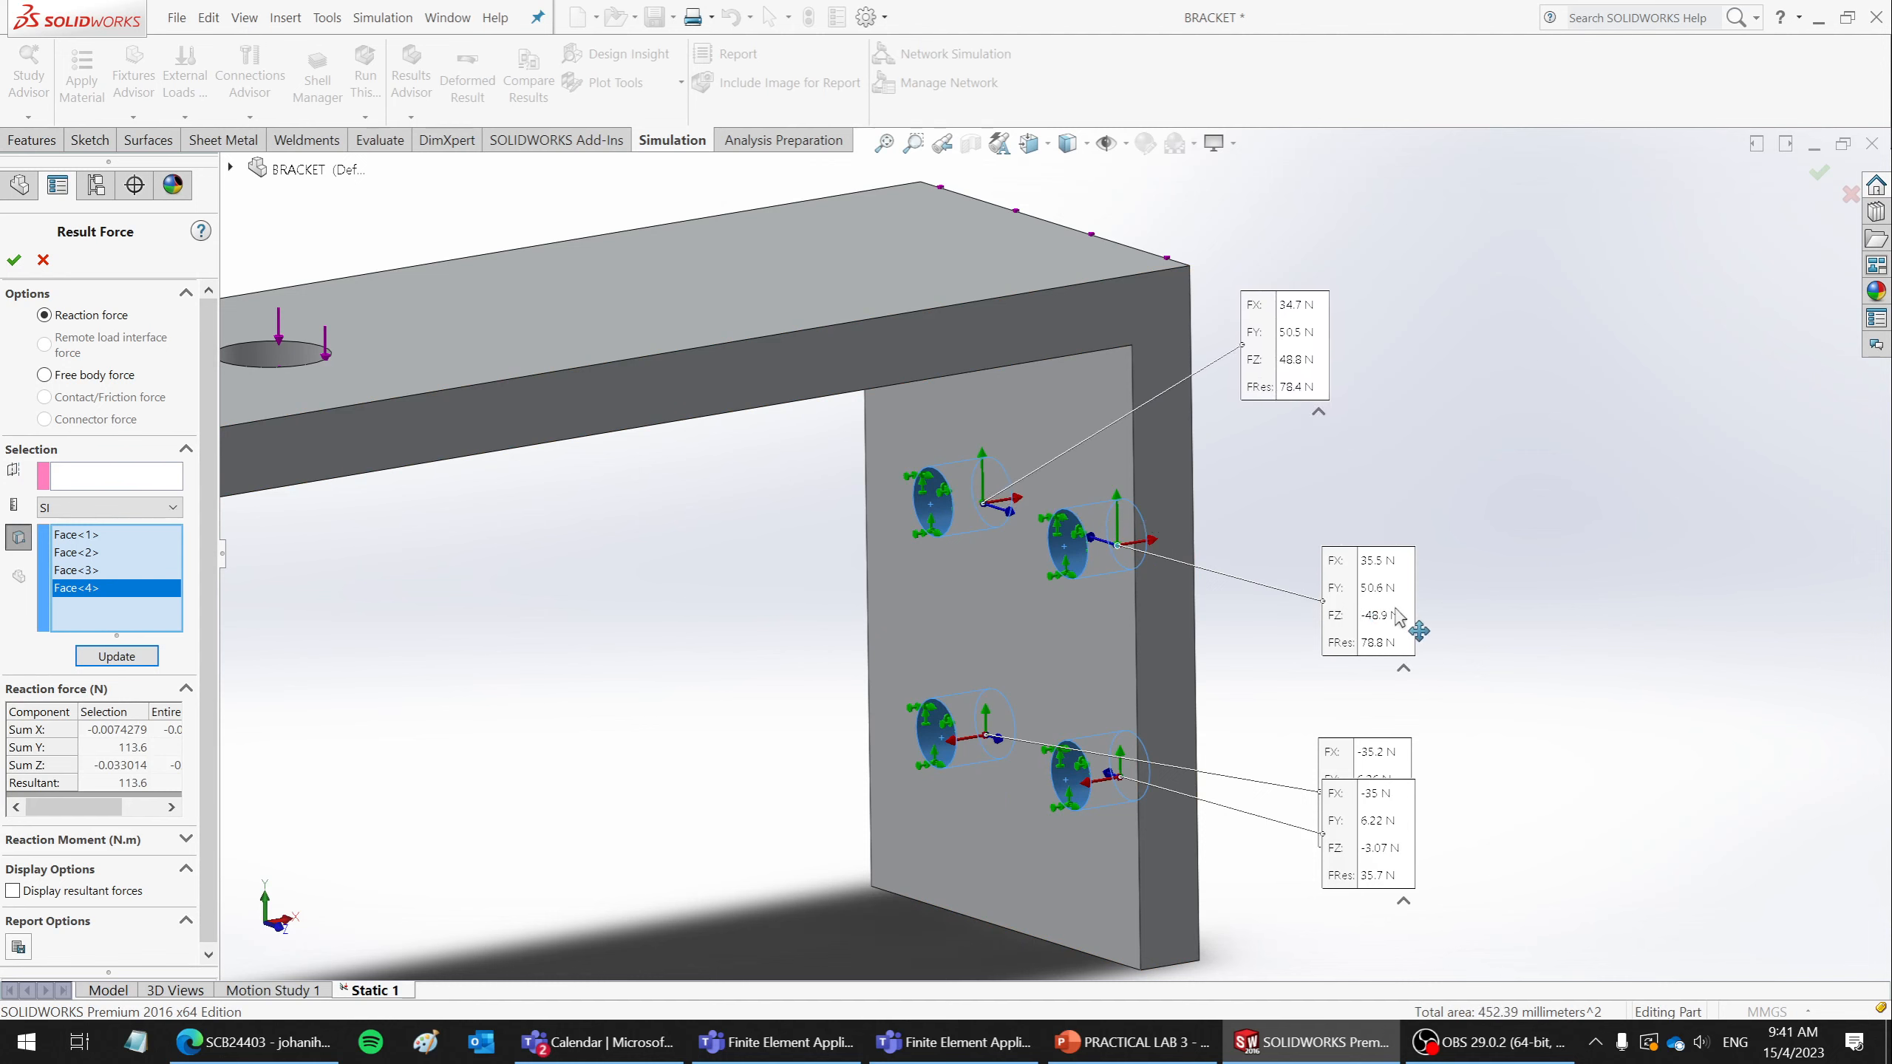
drag(1368, 612, 1284, 526)
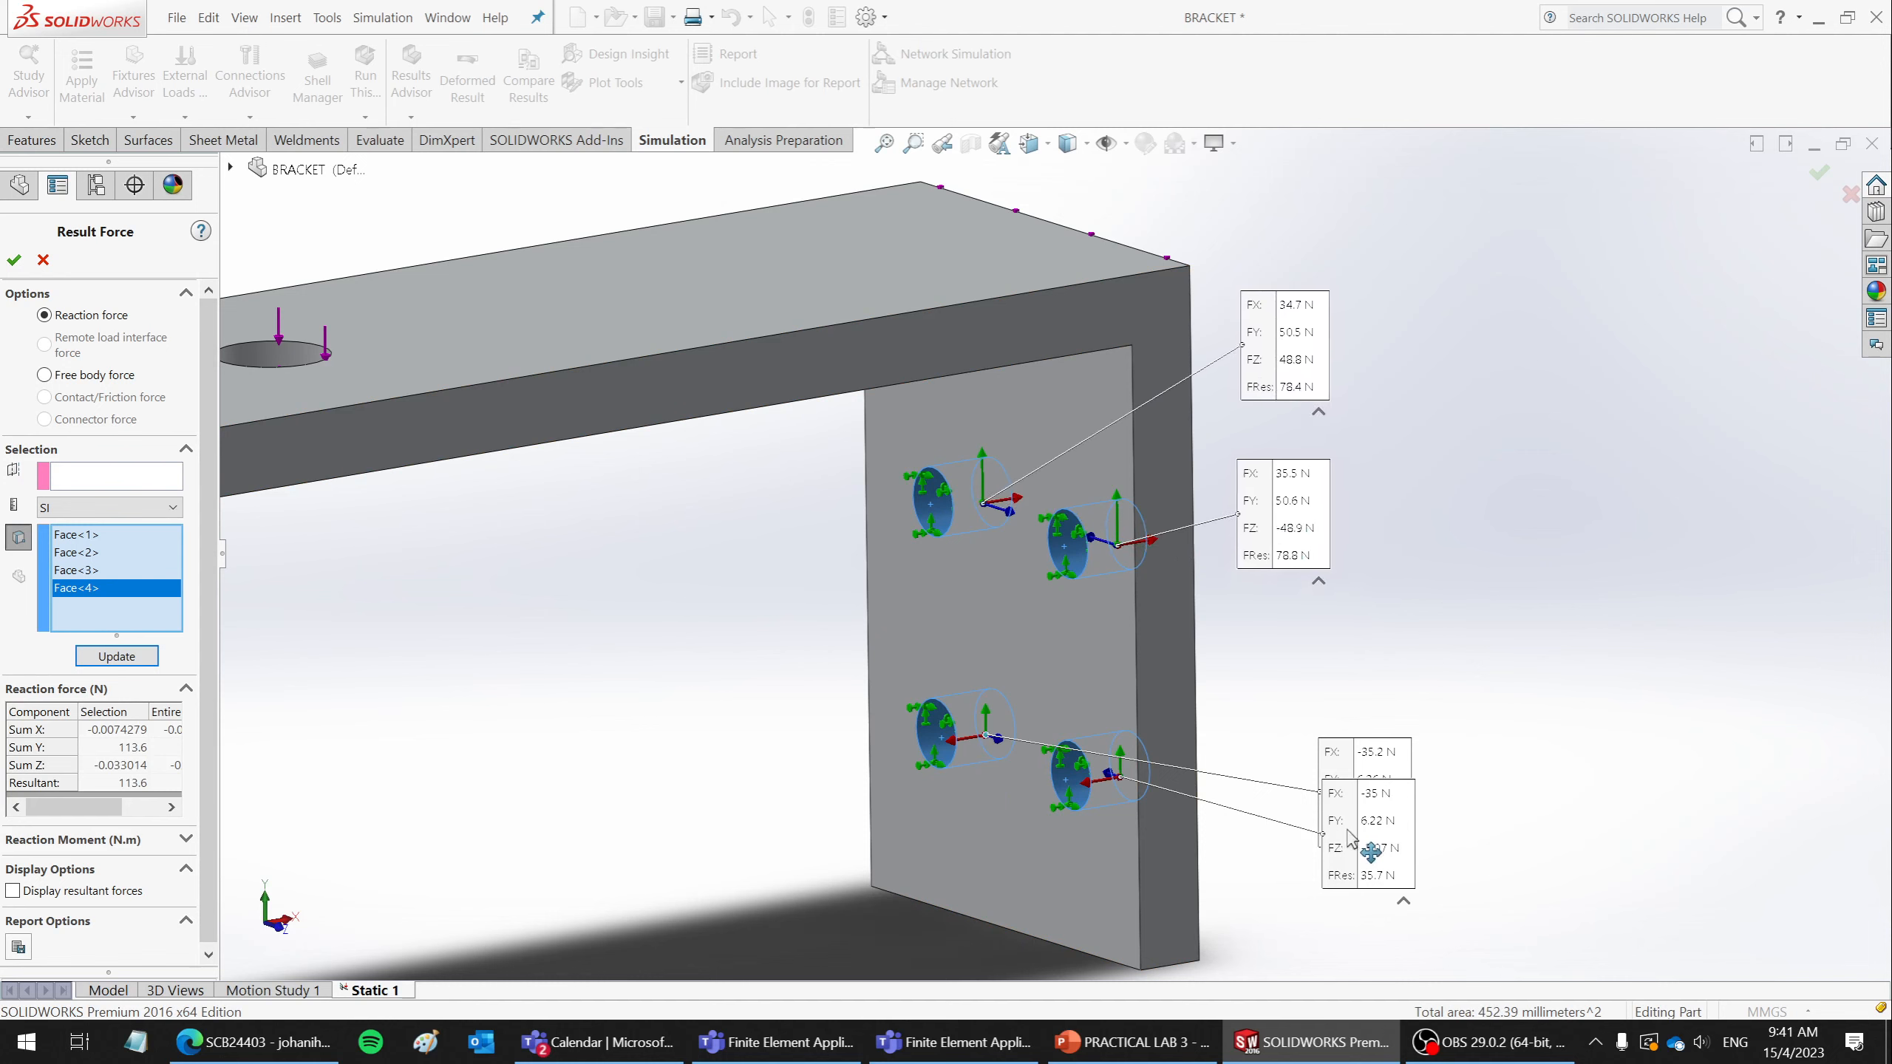
drag(1350, 834, 1245, 781)
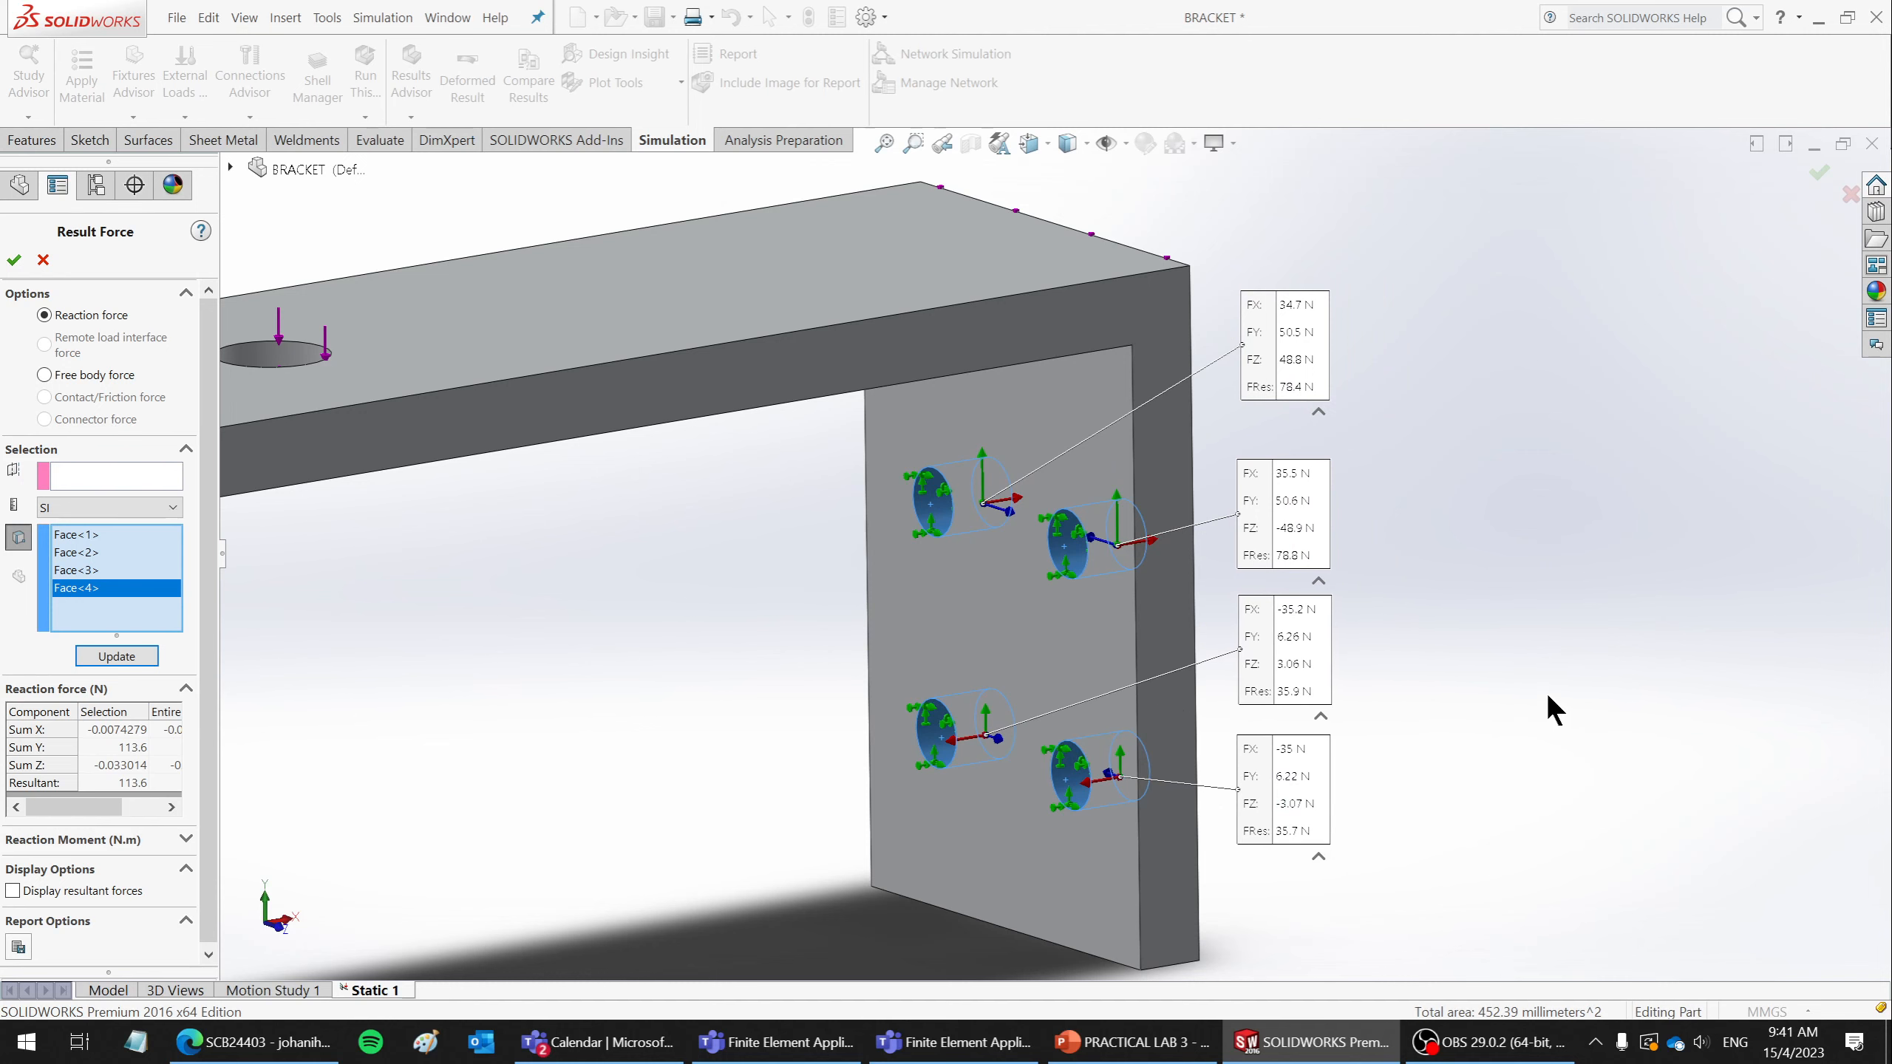
key(super+shift+s)
drag(1374, 260, 858, 891)
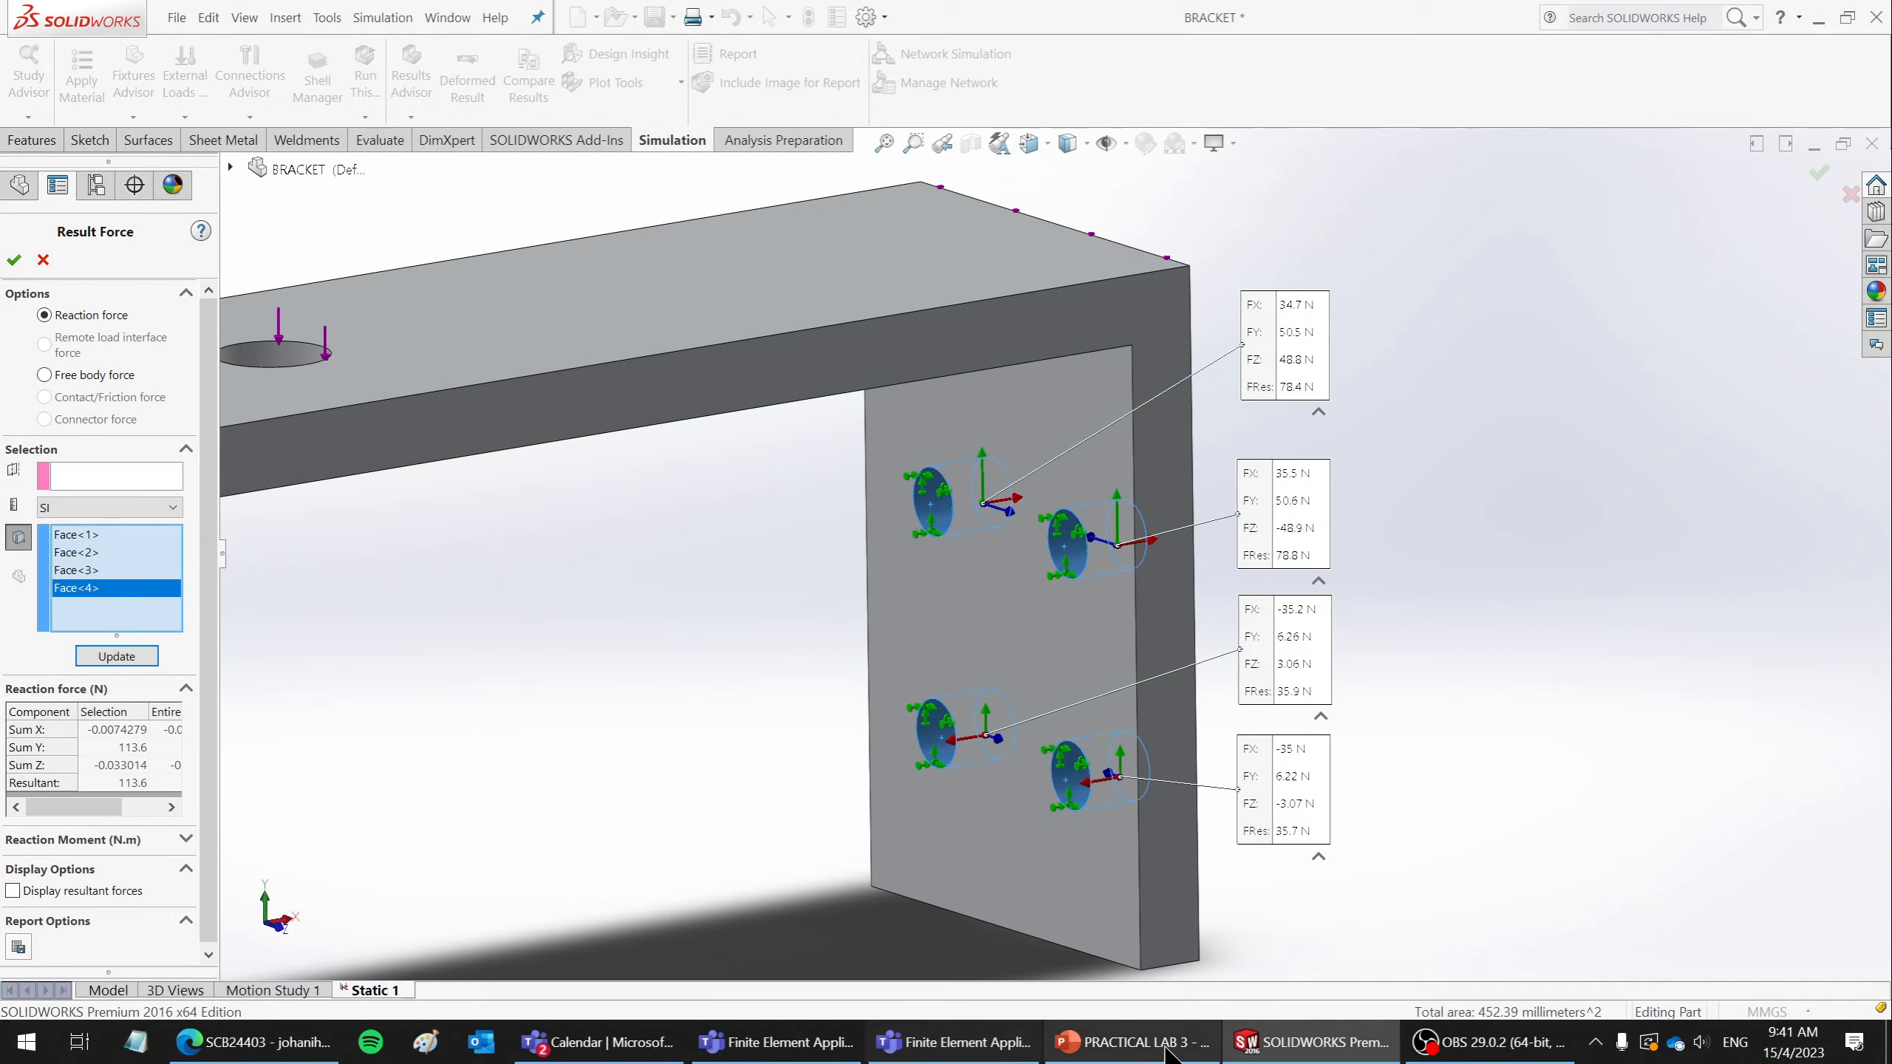
- Switch to PowerPoint, add a blank slide ahead of the foundation bolt Solution slide, and place the captured reaction force picture on it
click(1168, 1055)
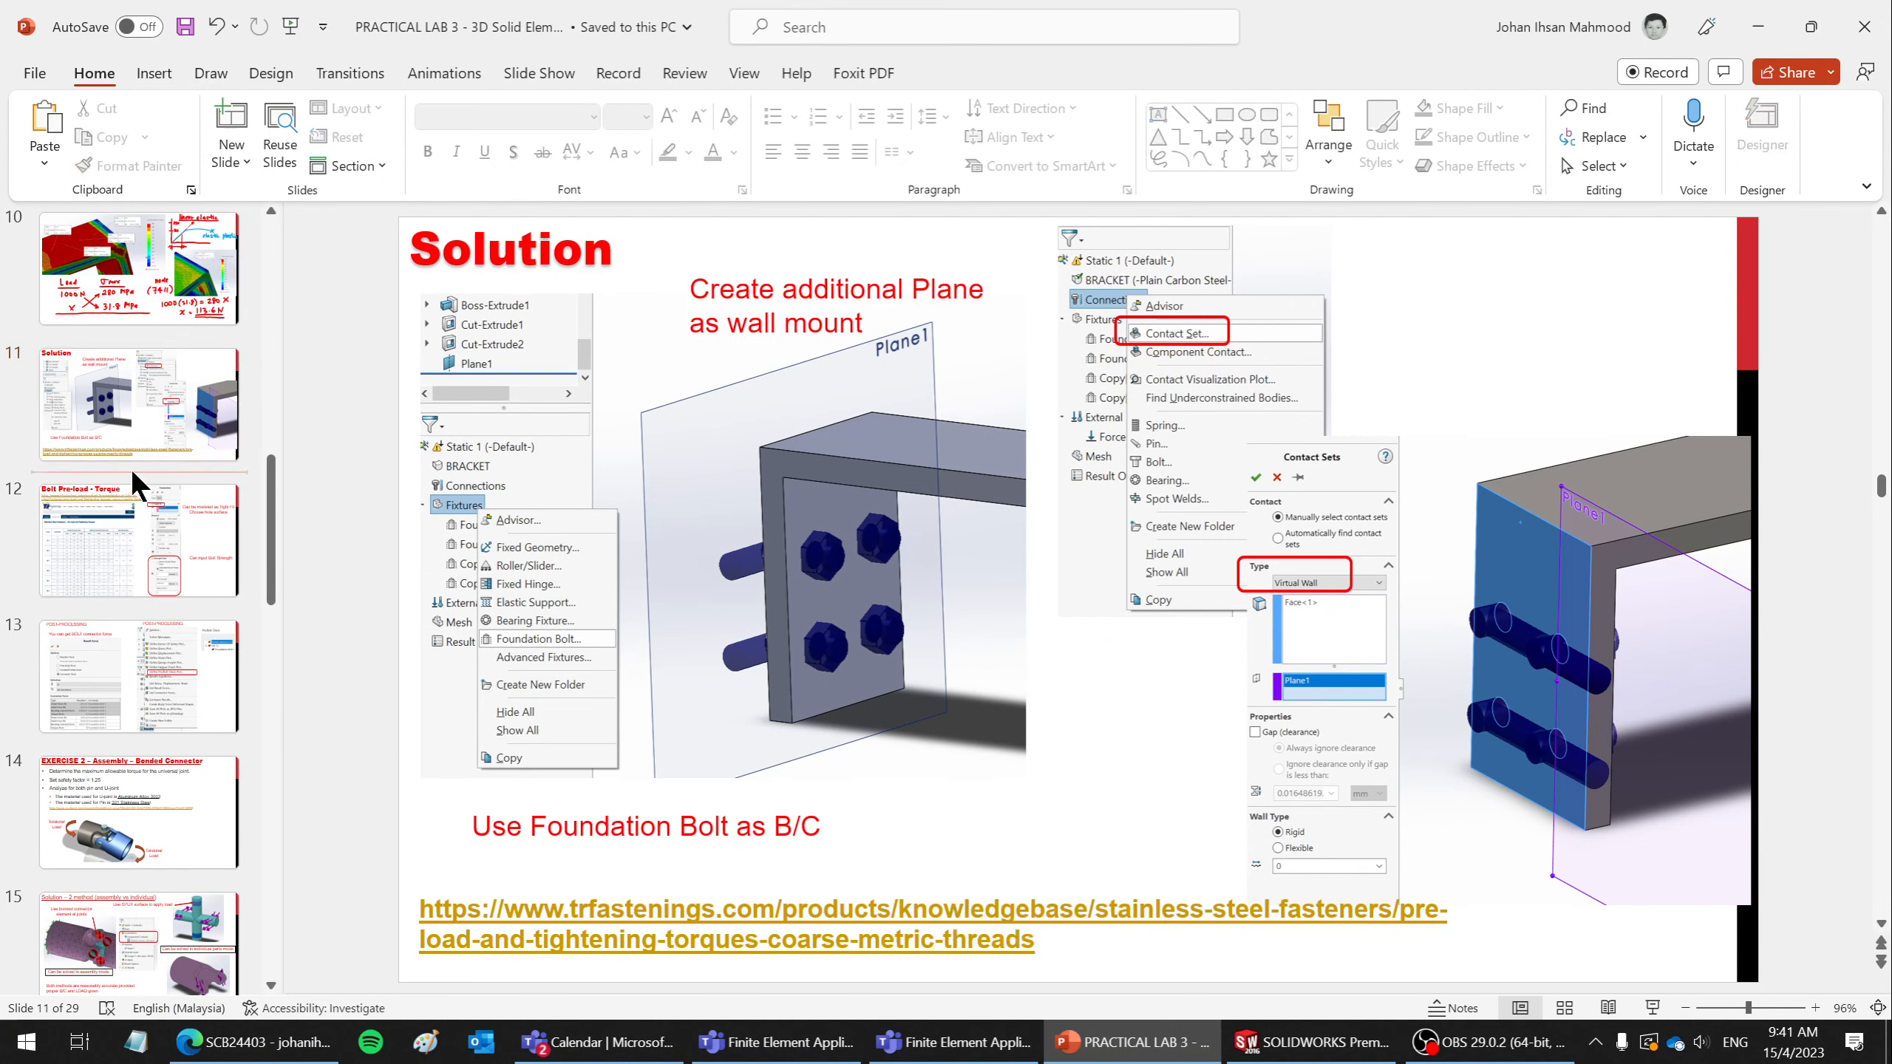
click(228, 151)
click(259, 313)
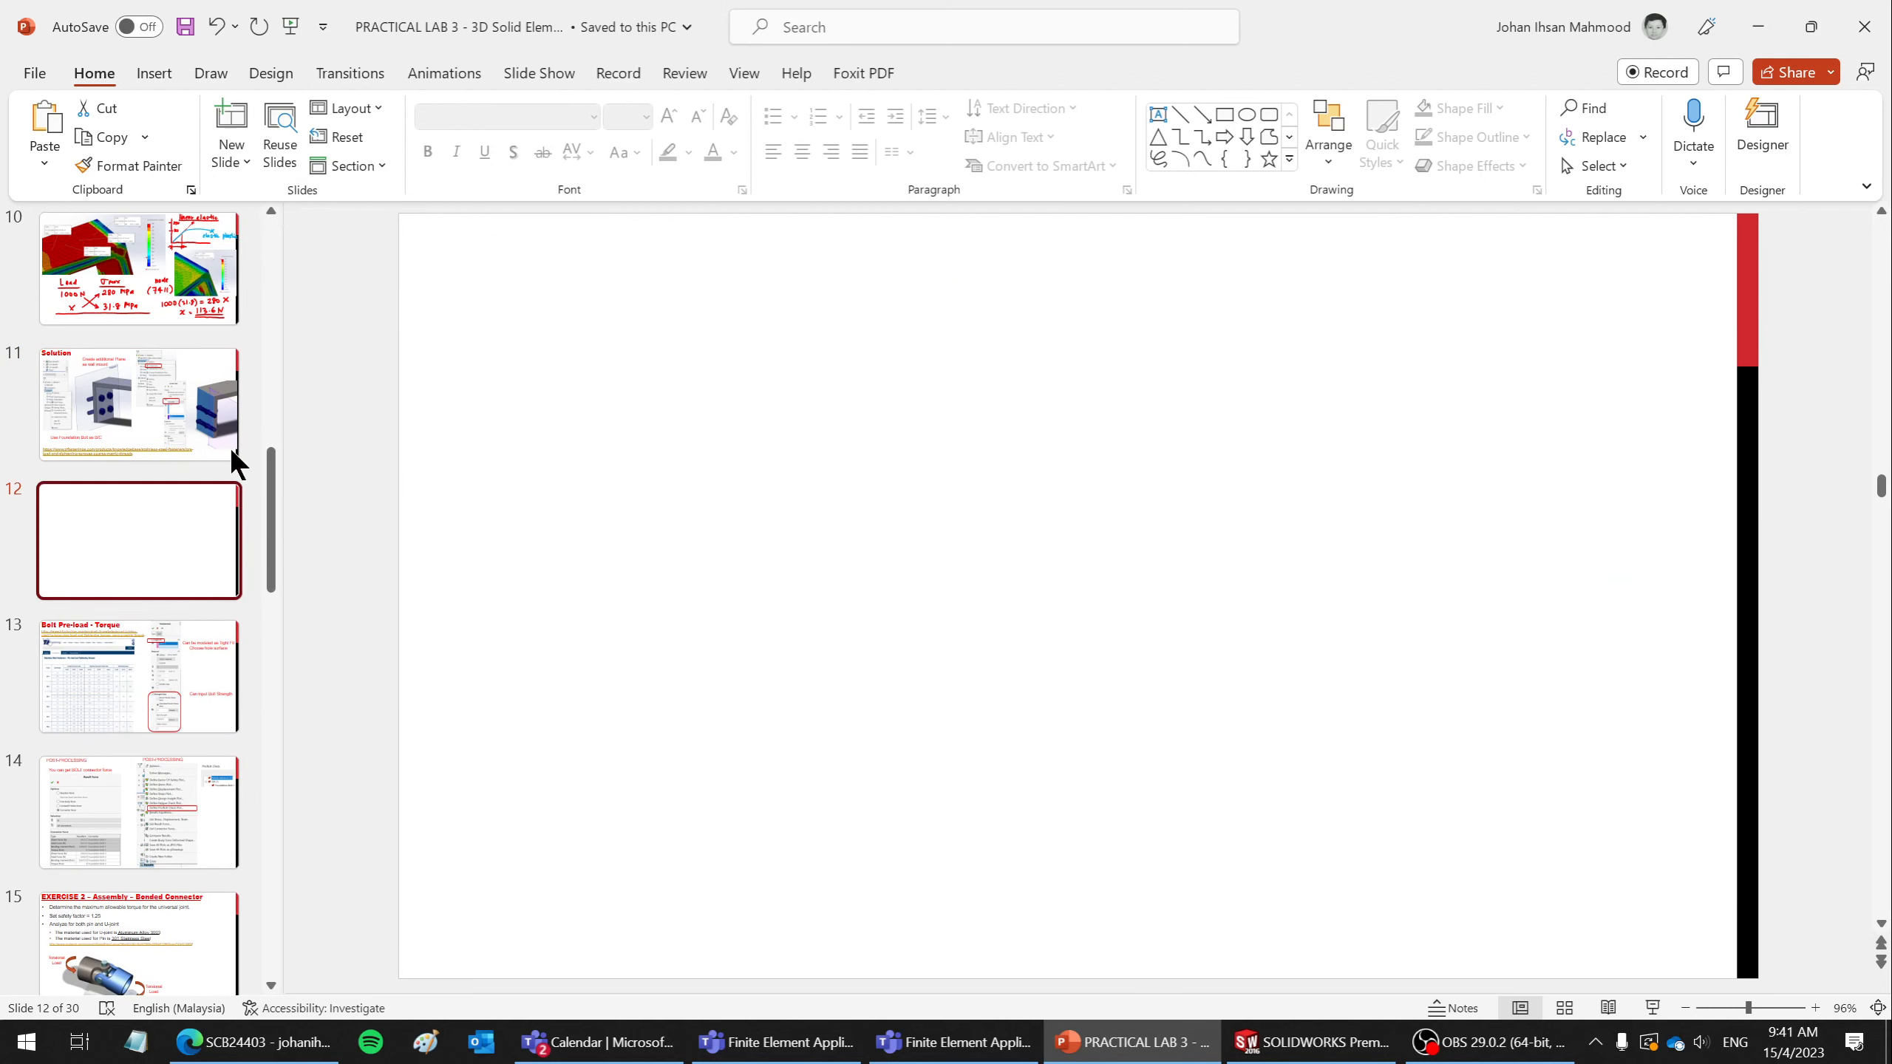
drag(186, 484, 169, 391)
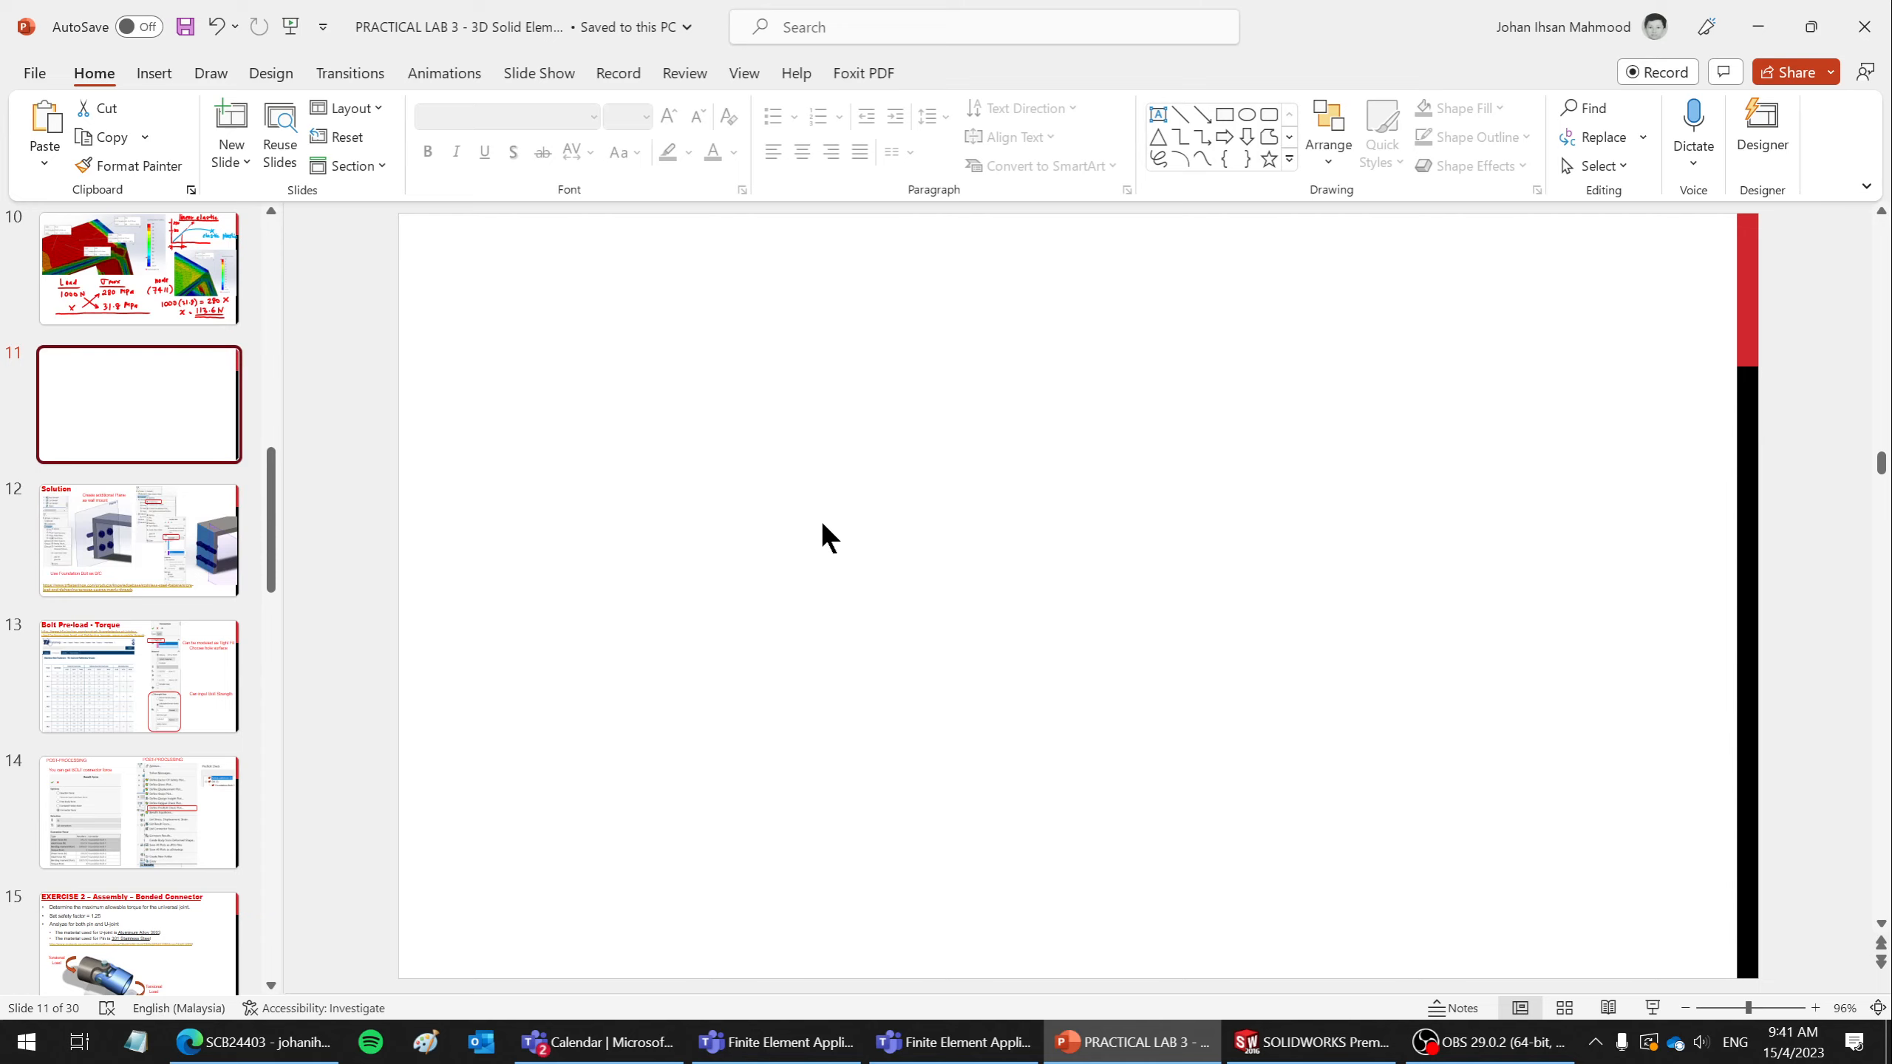
key(ctrl+v)
drag(803, 583, 718, 618)
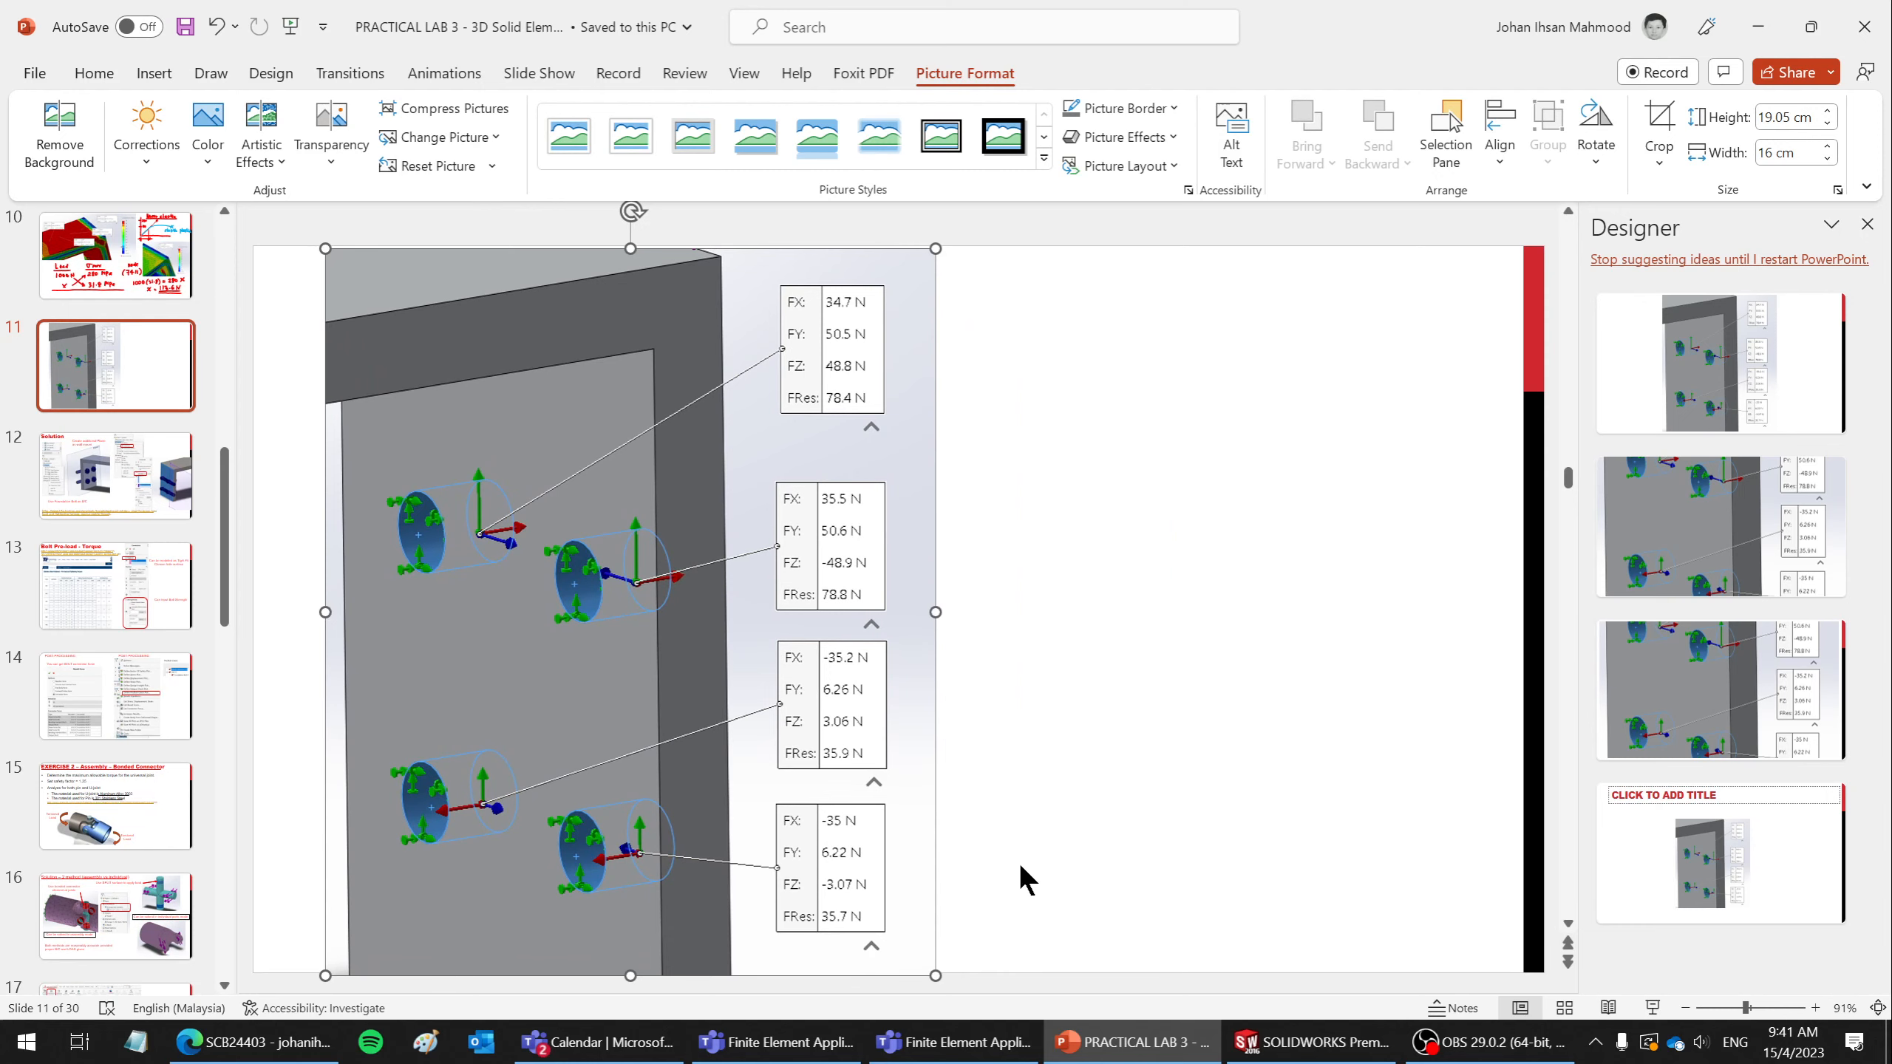
- Capture the SOLIDWORKS coordinate triad and place it over the lower-left corner of the reaction force picture on the PowerPoint slide
click(1311, 1042)
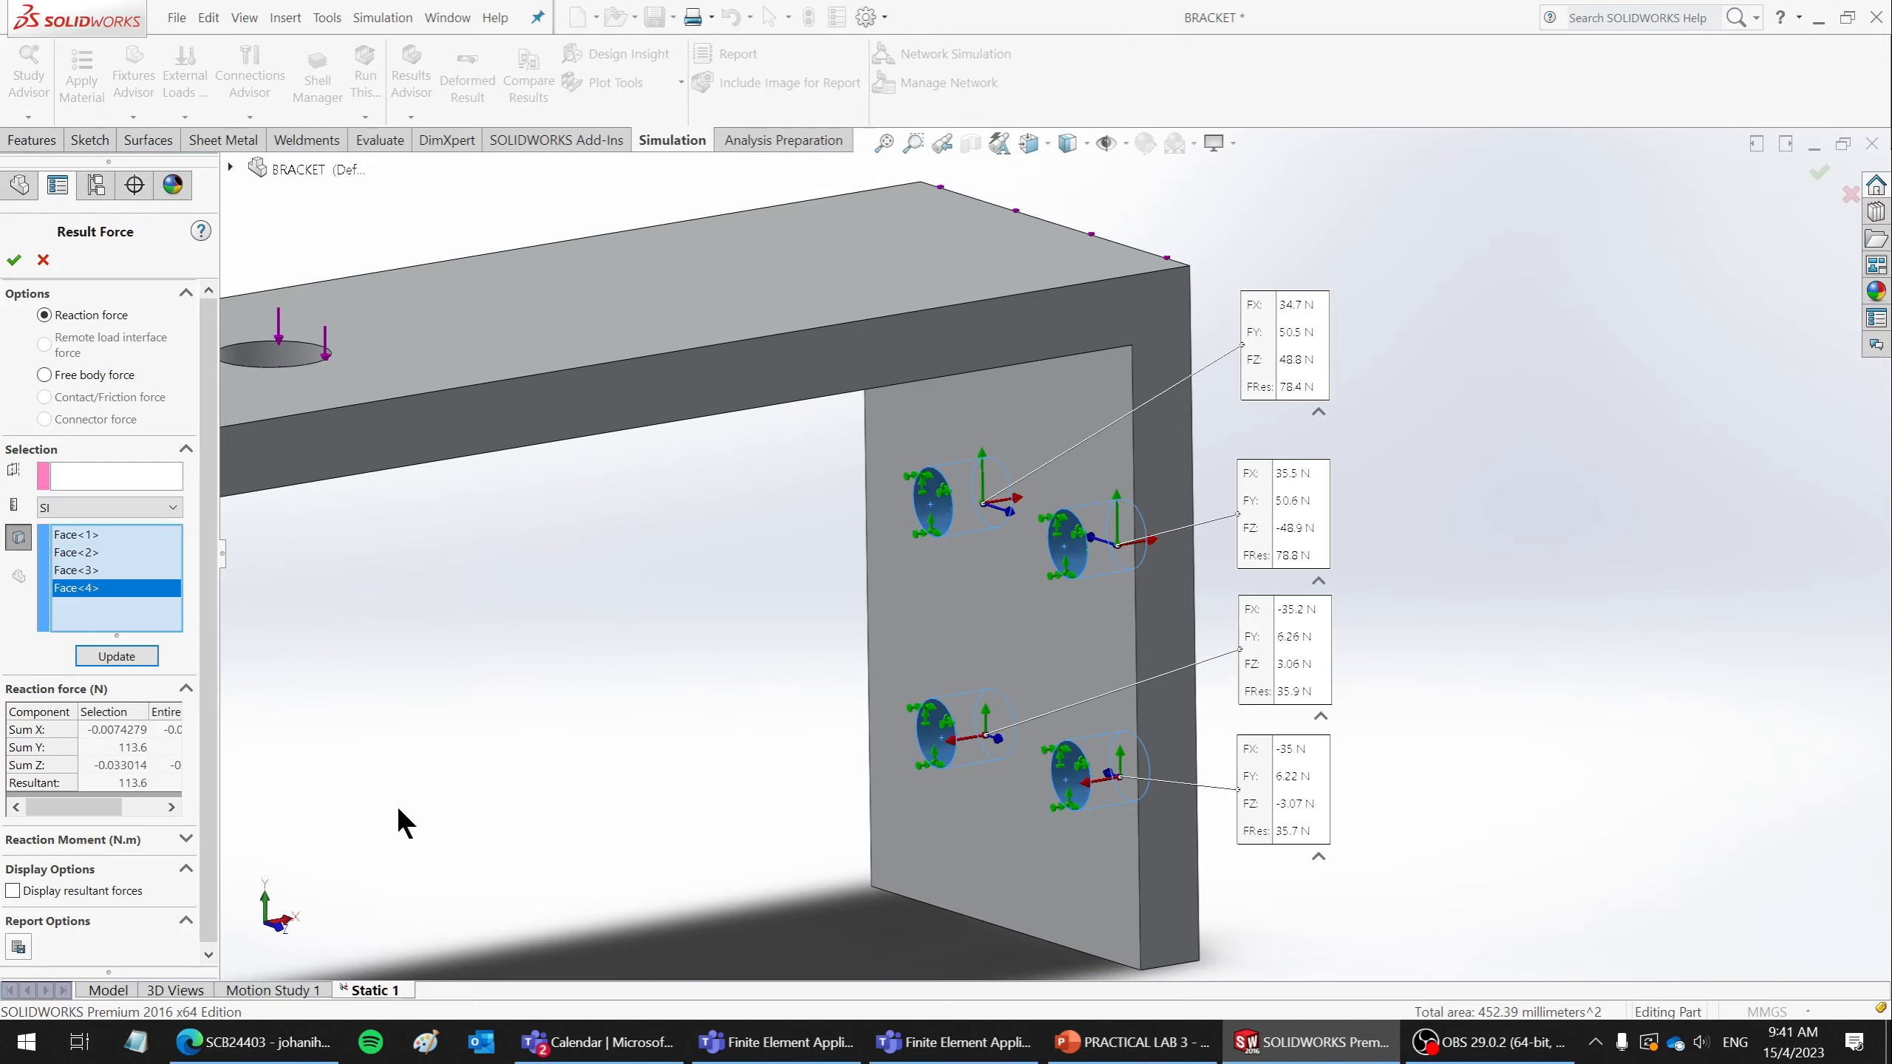
key(super+shift+s)
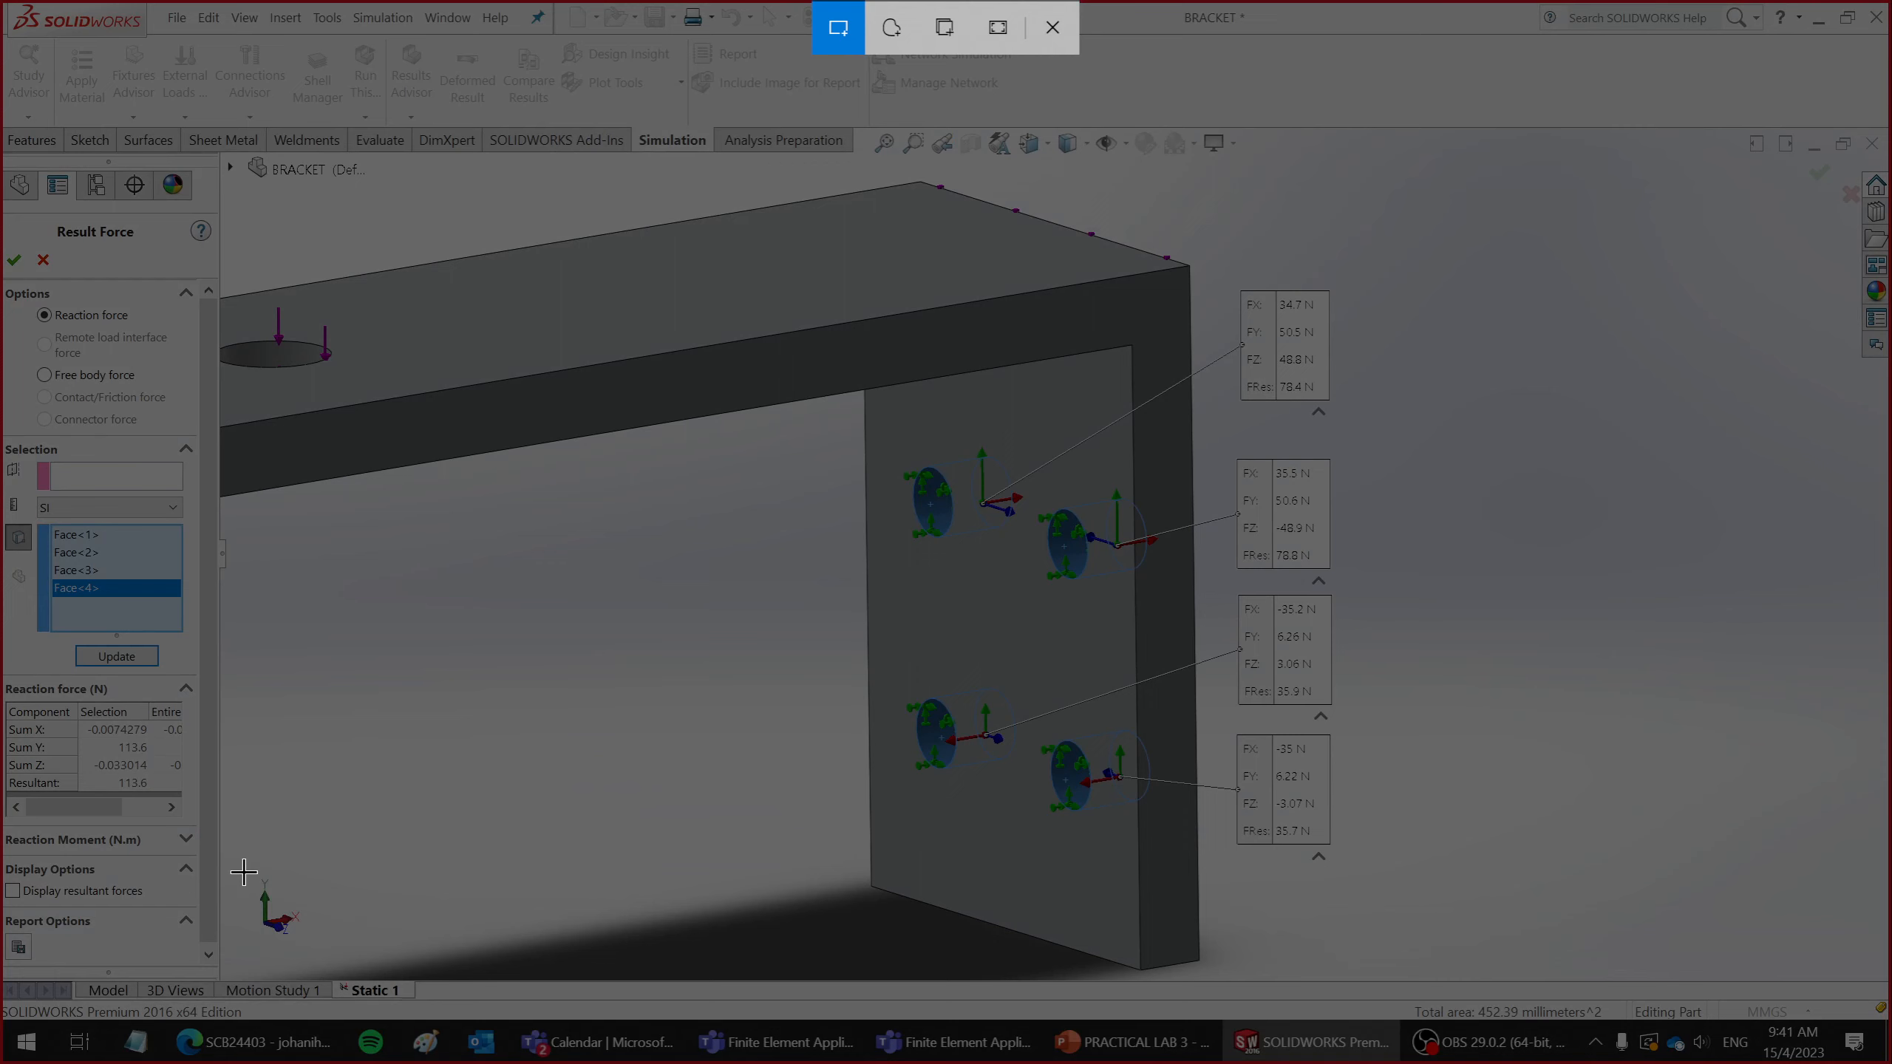
drag(247, 874, 320, 969)
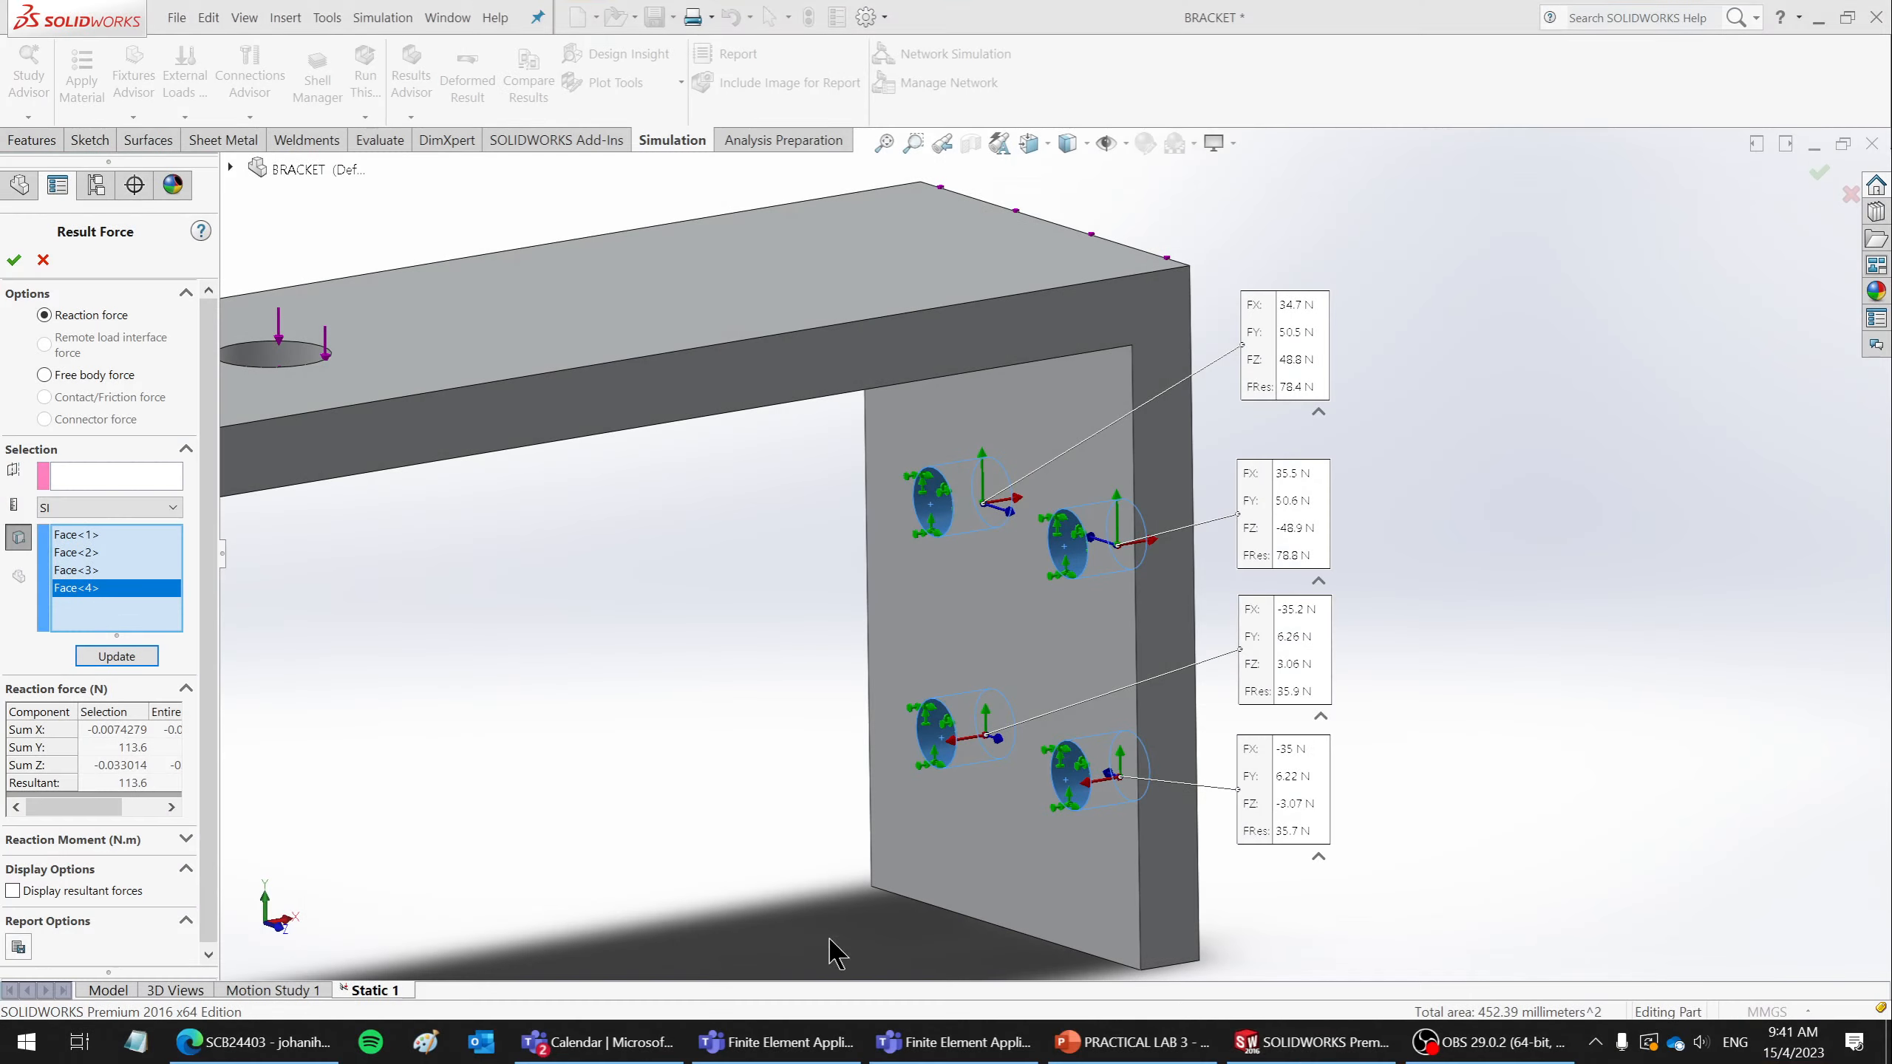
click(1300, 1048)
key(ctrl+v)
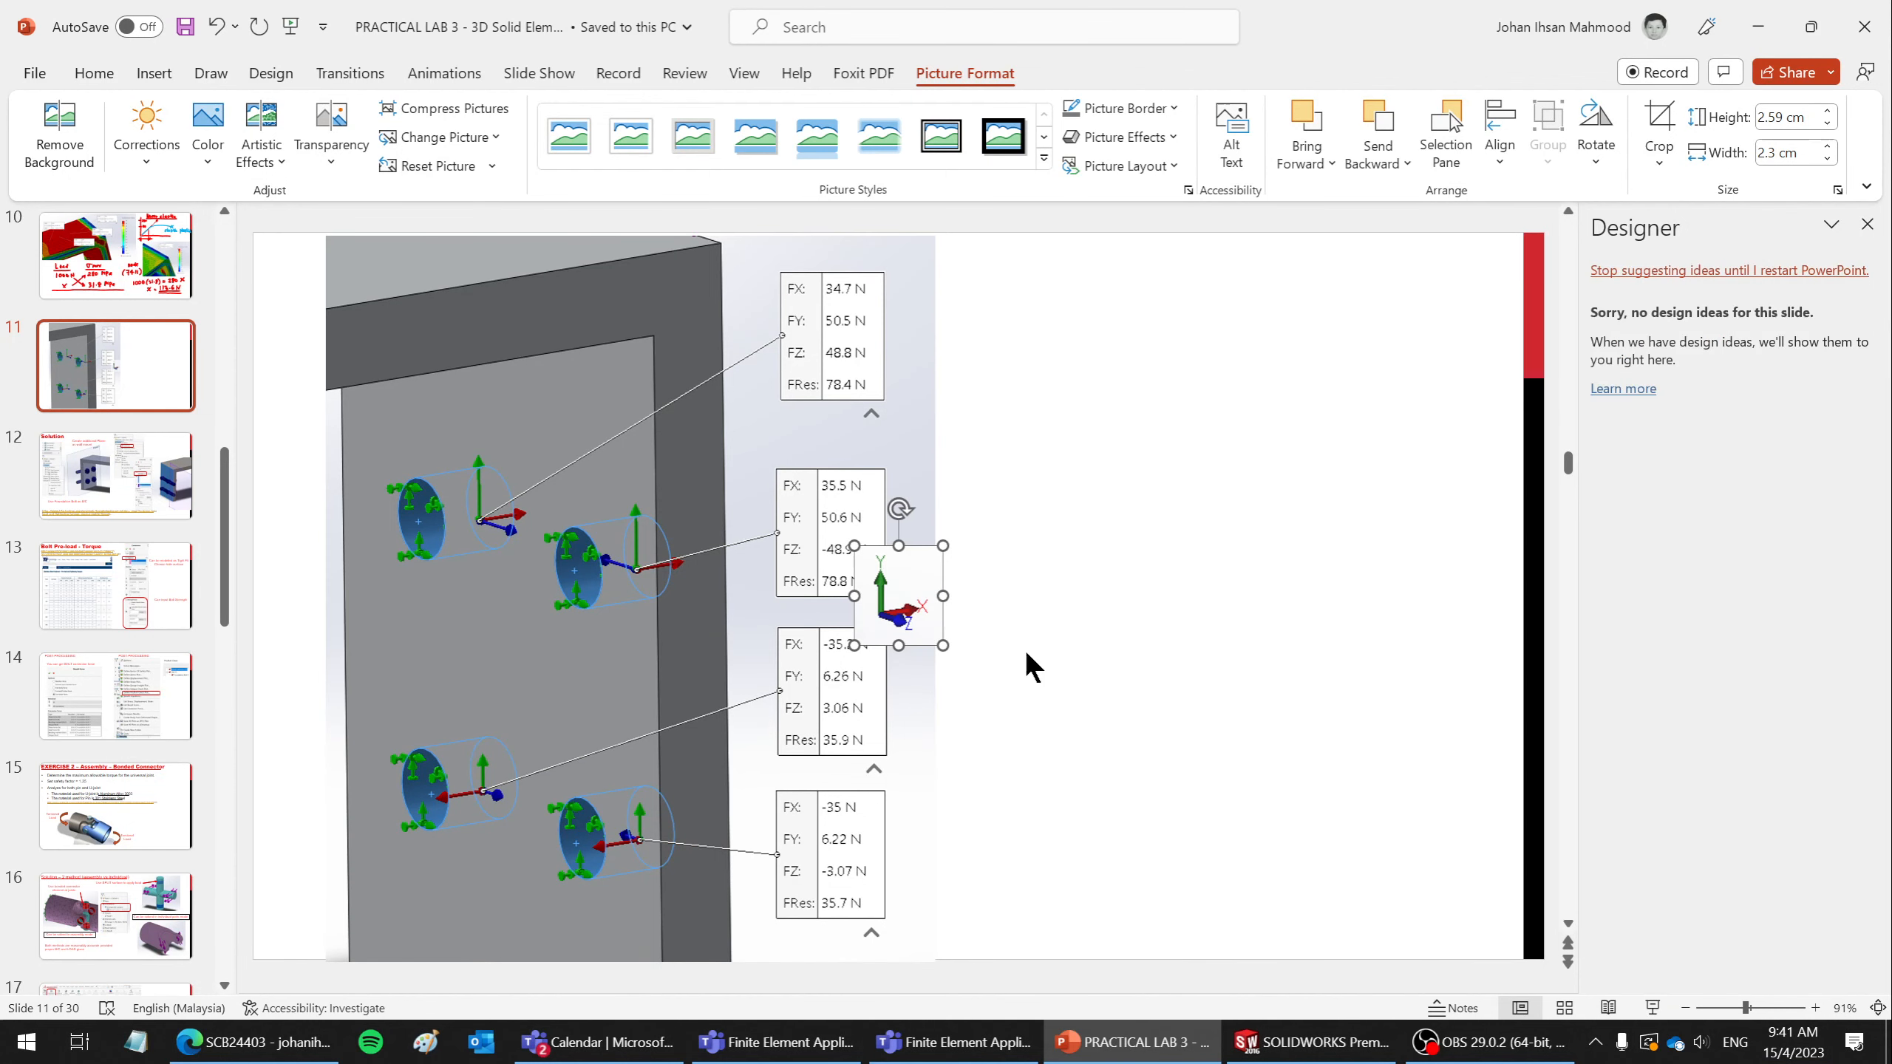
drag(885, 589, 375, 897)
- Start the slide show from the reaction force slide and handwrite "F = 113 N" in red ink beside the picture
click(1652, 1008)
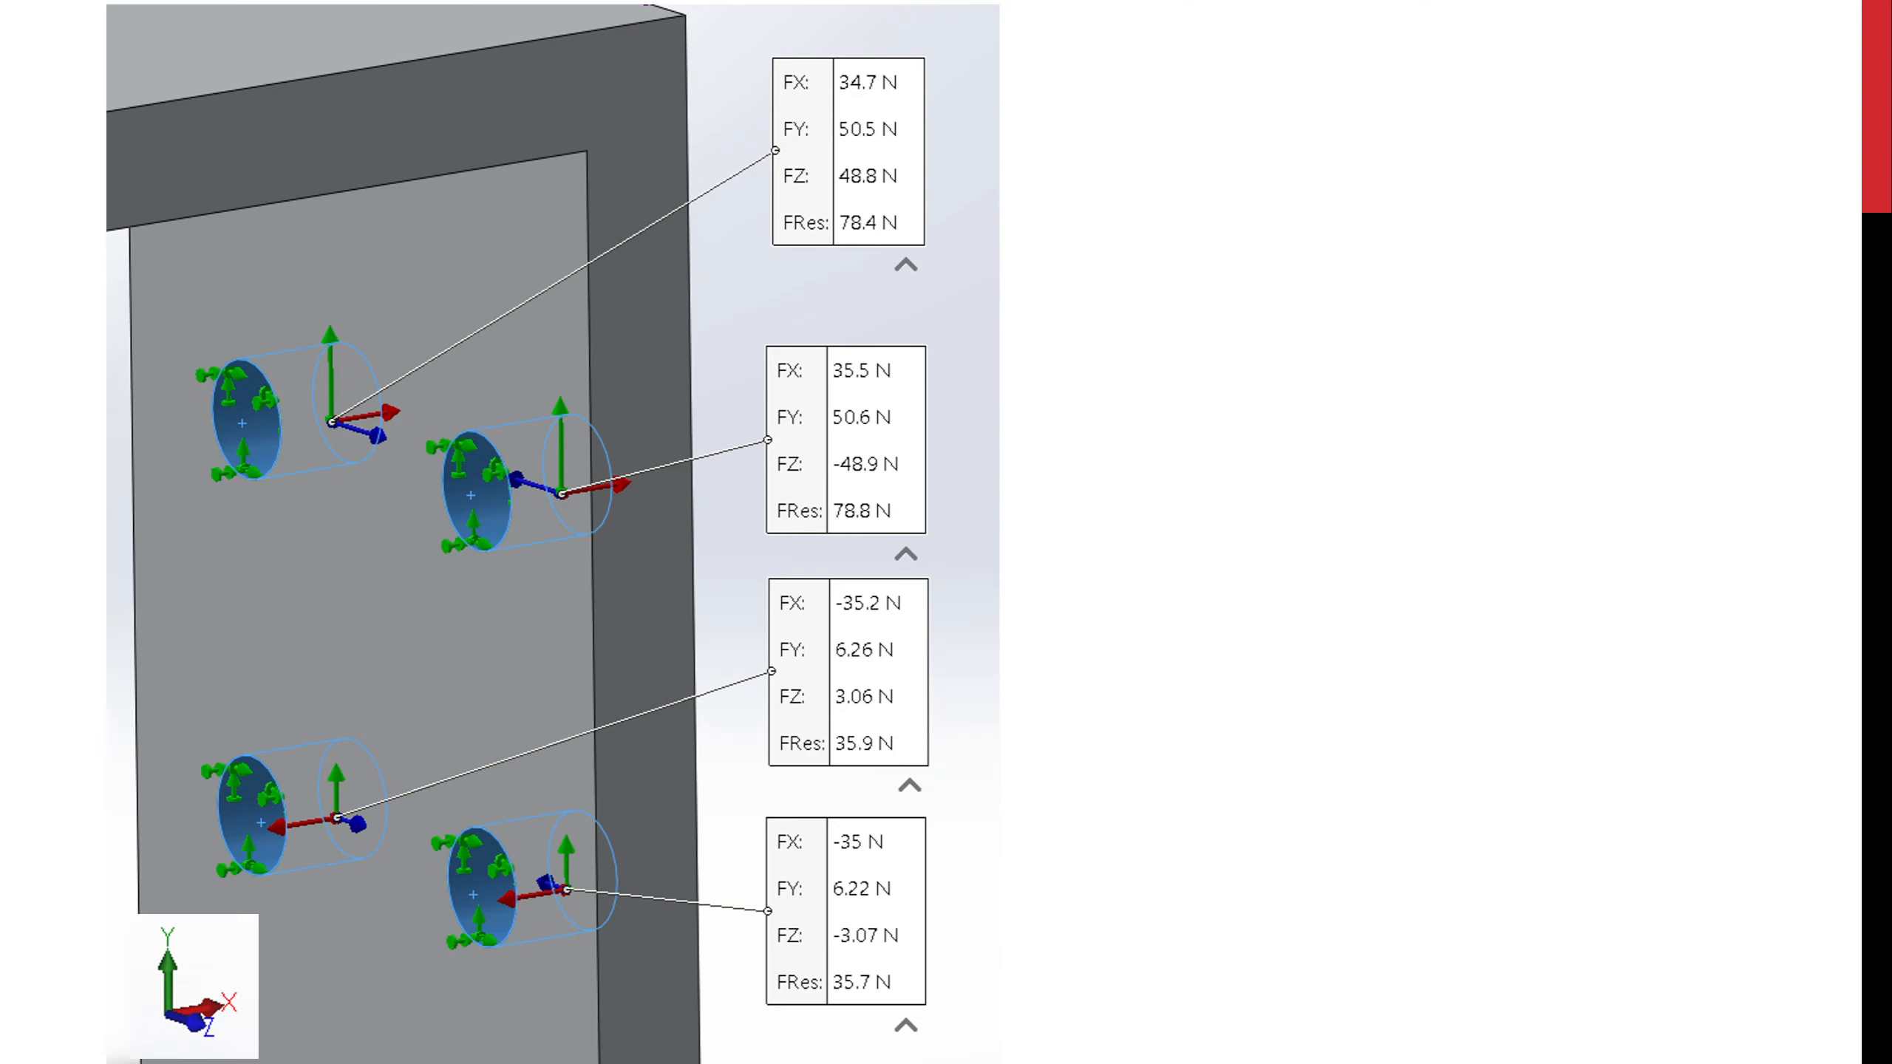
right_click(1651, 883)
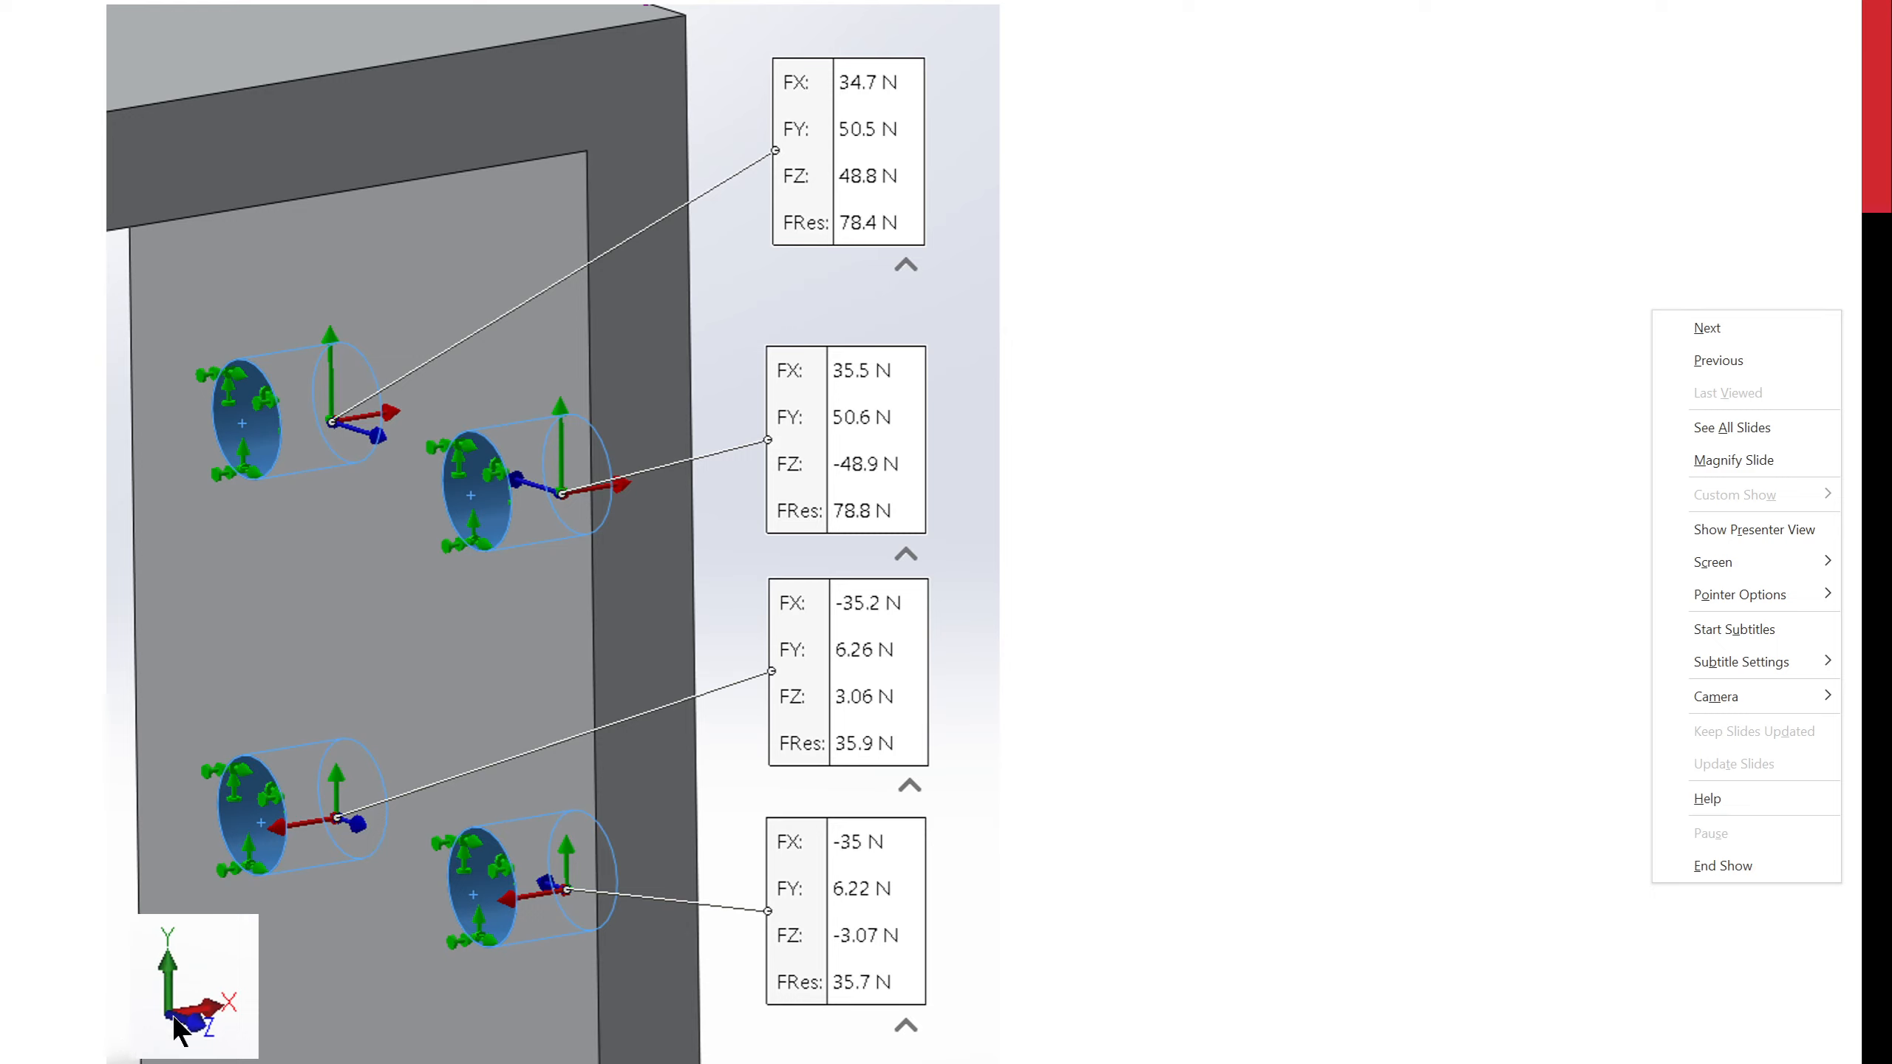
click(1219, 455)
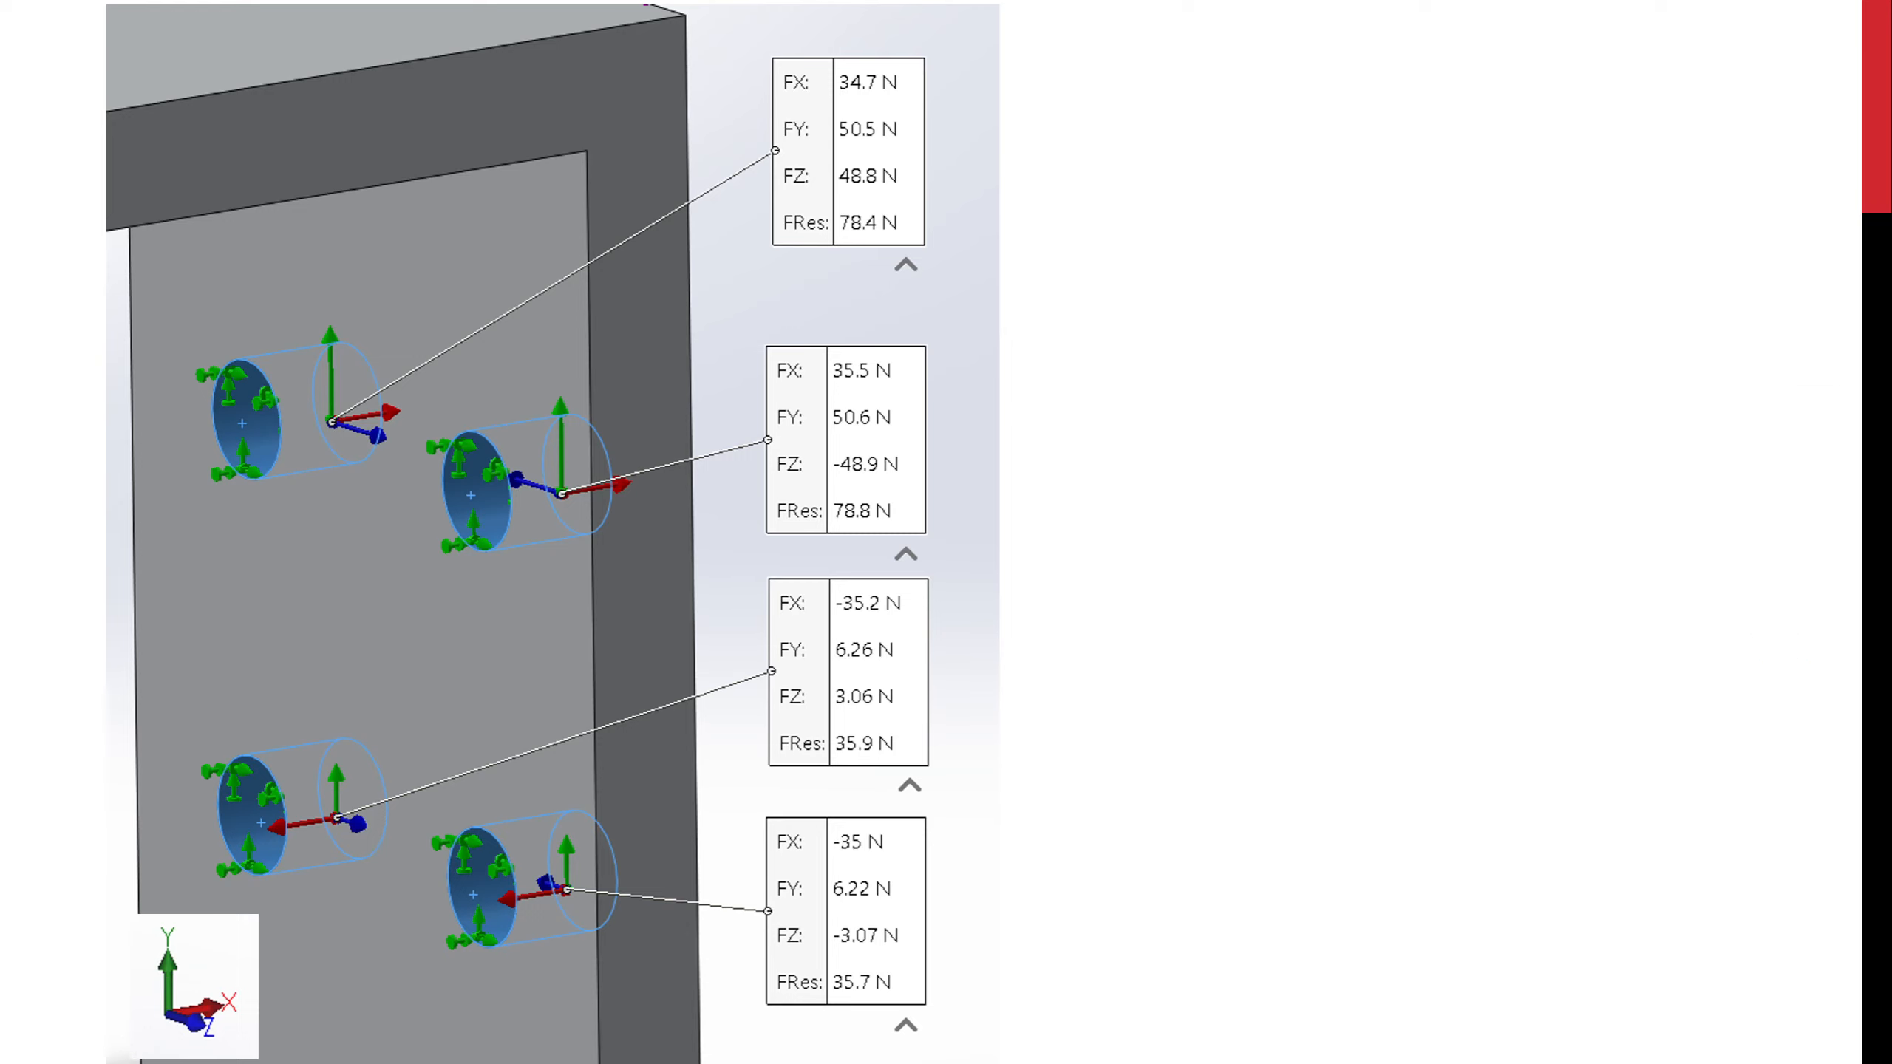
click(104, 1042)
click(74, 864)
drag(1153, 60, 1151, 54)
mouse_move(1369, 50)
mouse_down()
mouse_move(1366, 109)
mouse_move(1411, 106)
mouse_up()
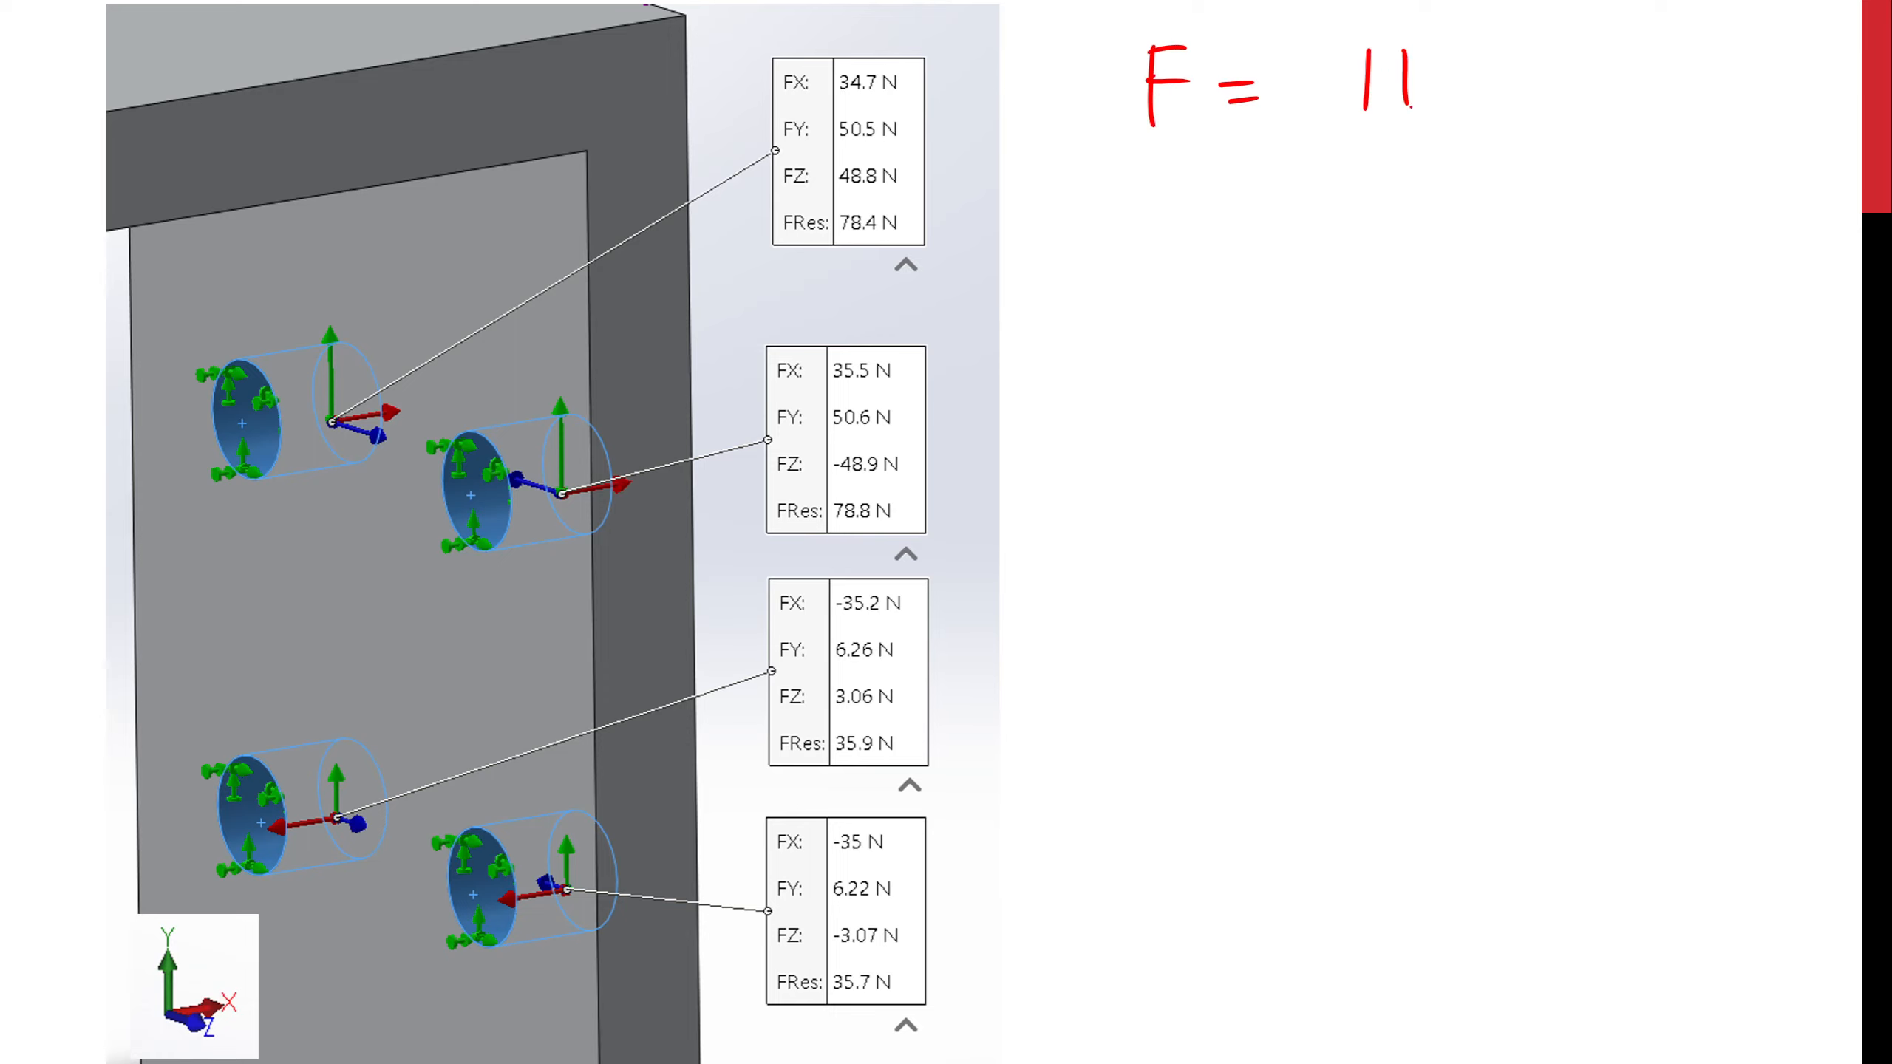
drag(1518, 64, 1569, 56)
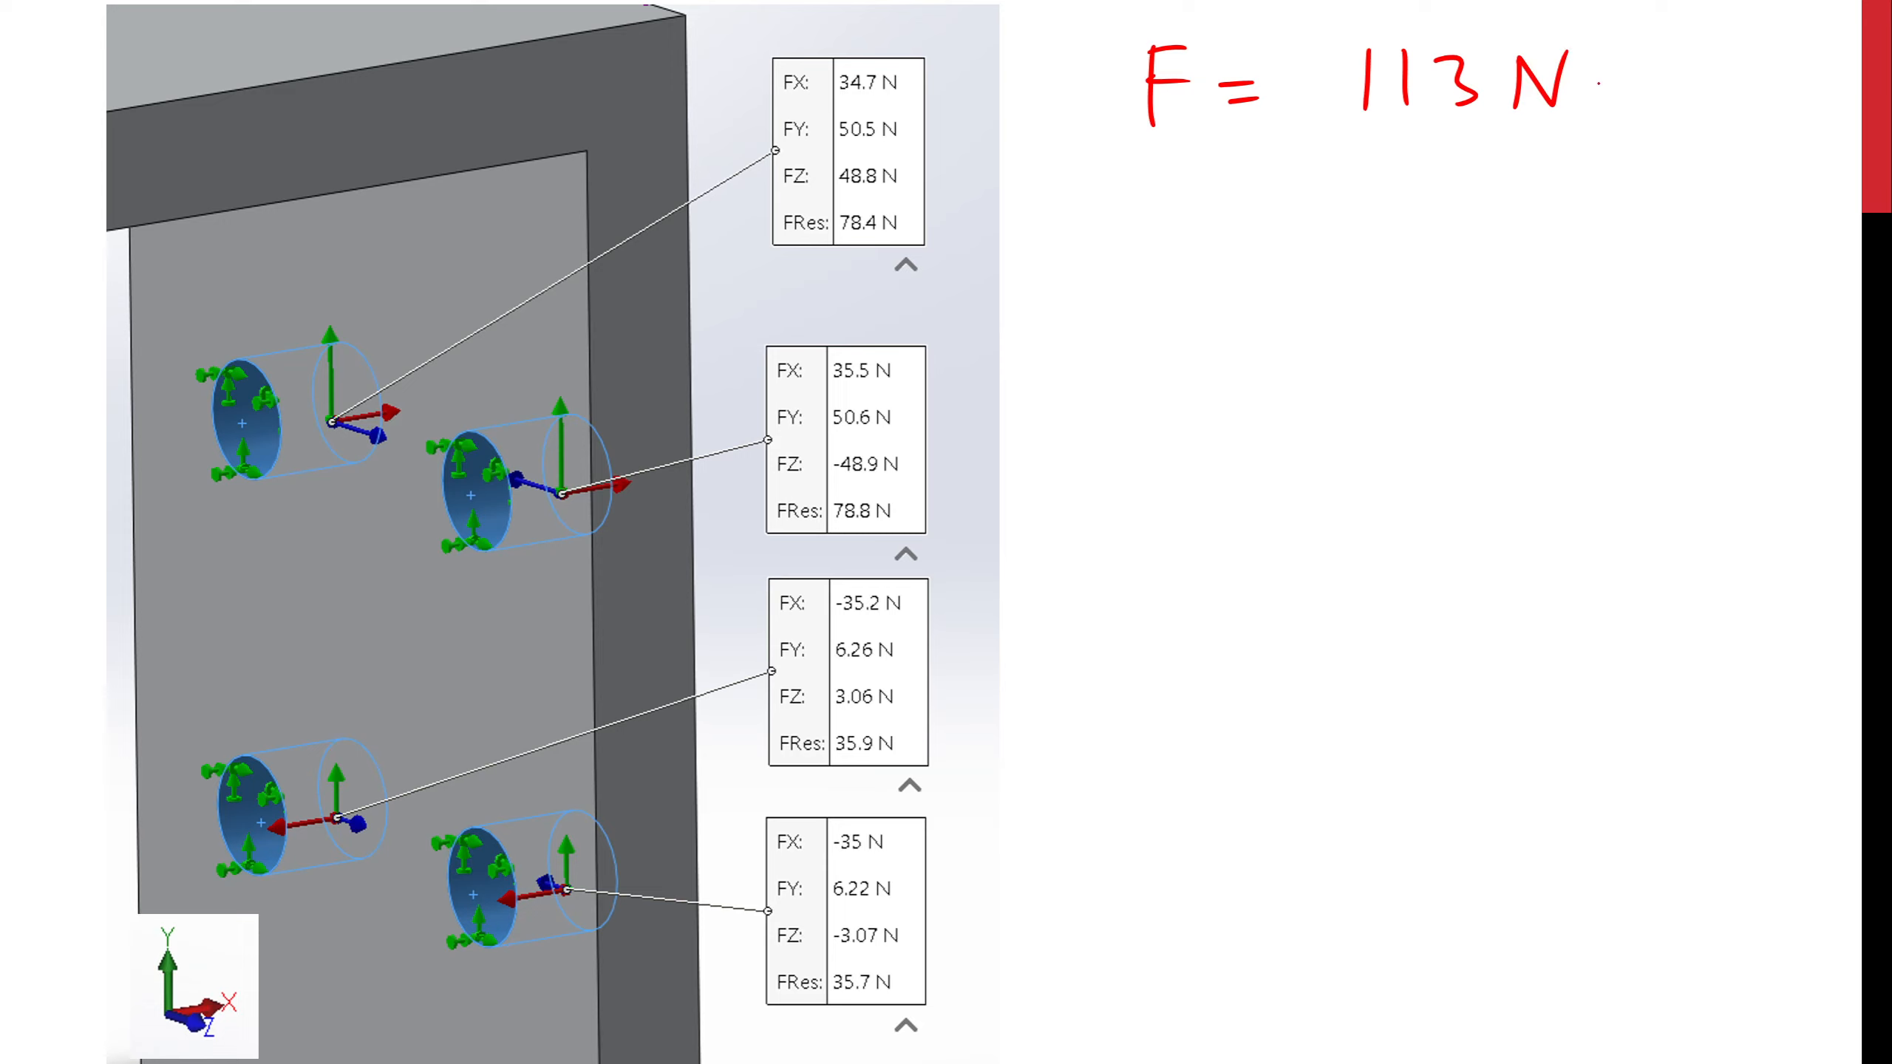
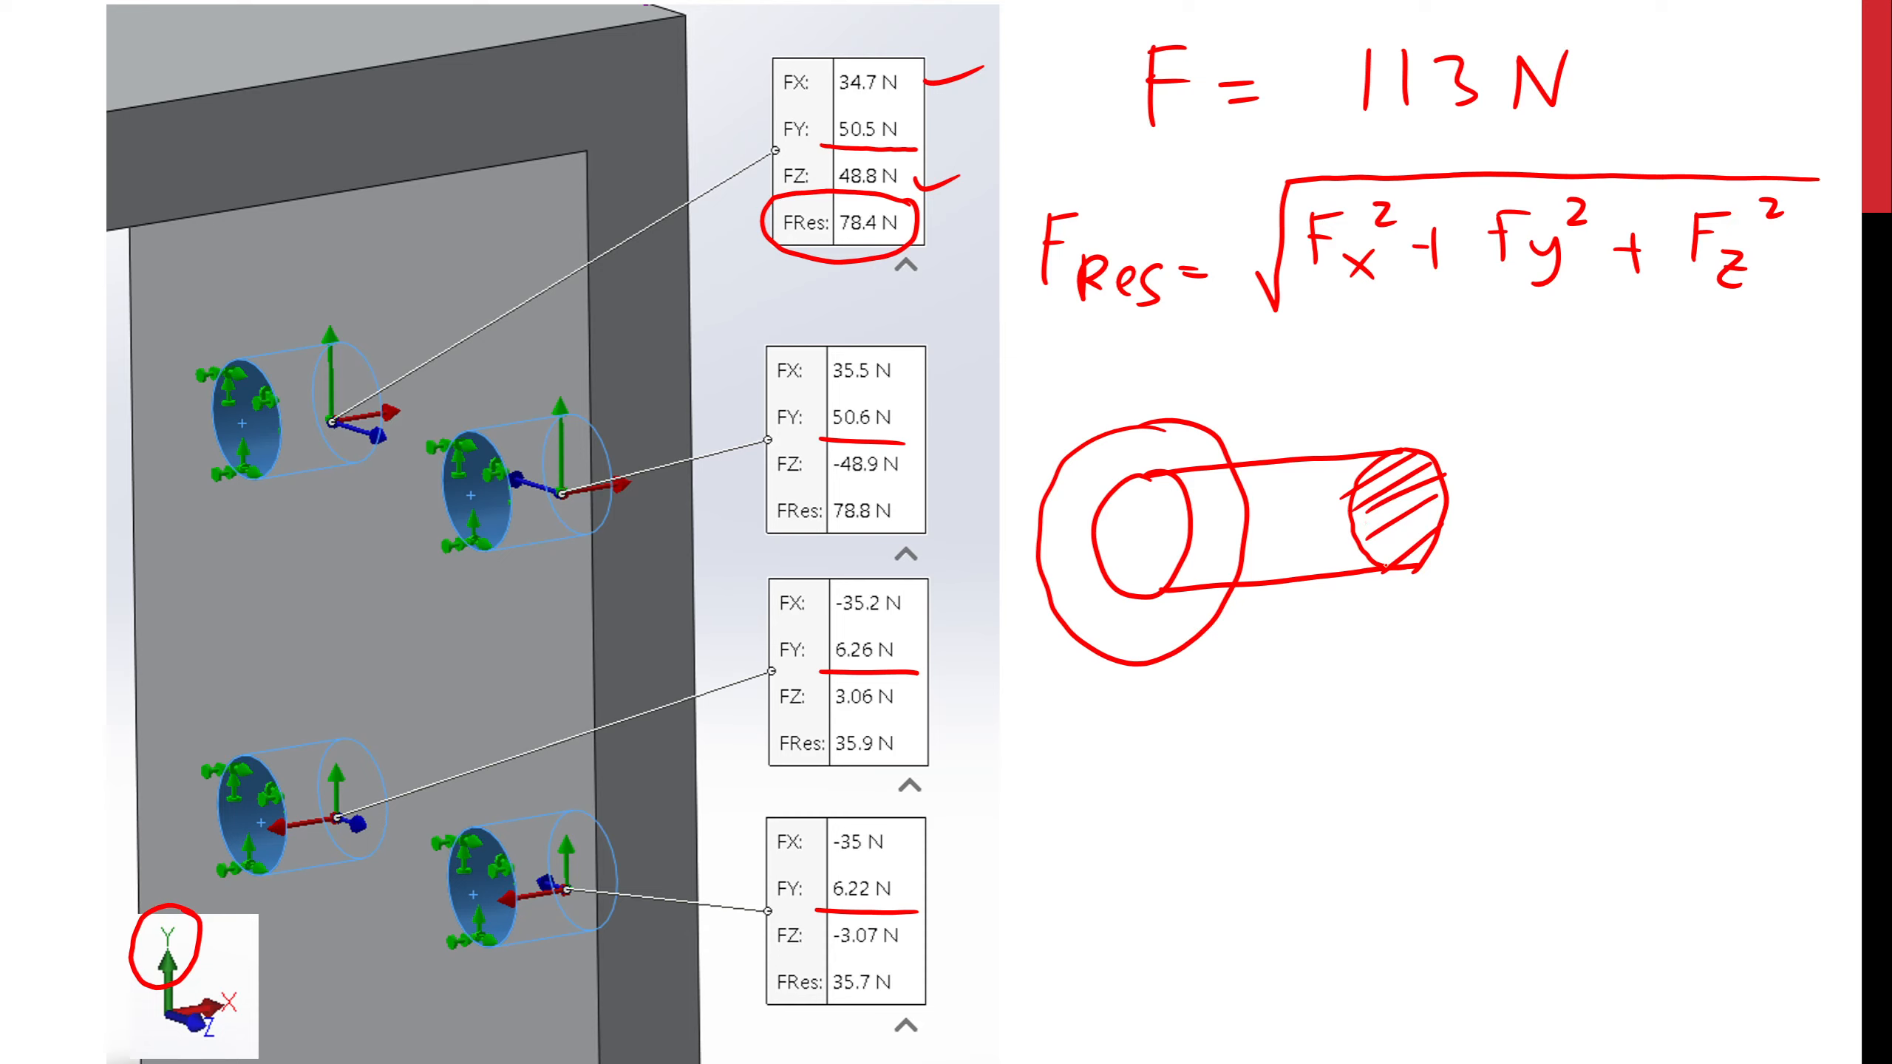
- Finish the ink notes with the FRes formula and a bolt sketch with an upward force arrow, and end the show keeping the annotations
drag(1405, 731, 1400, 599)
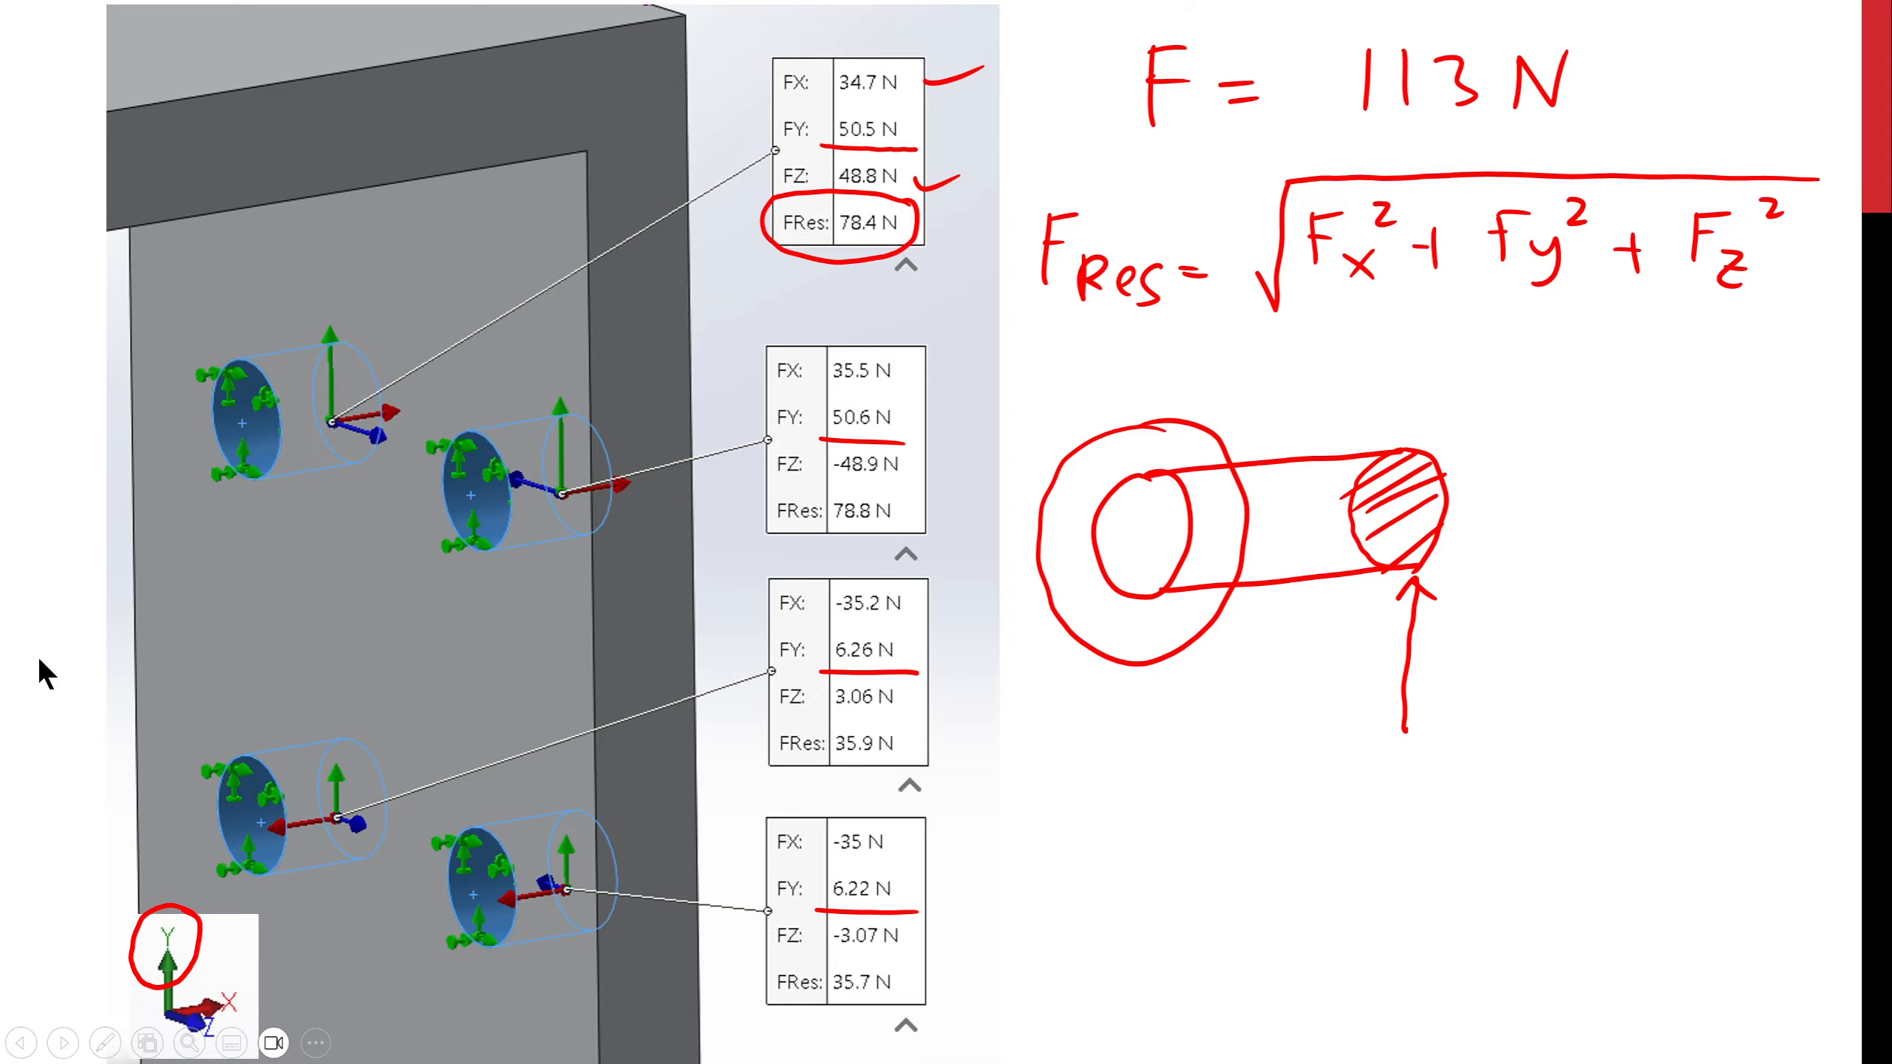
key(Escape)
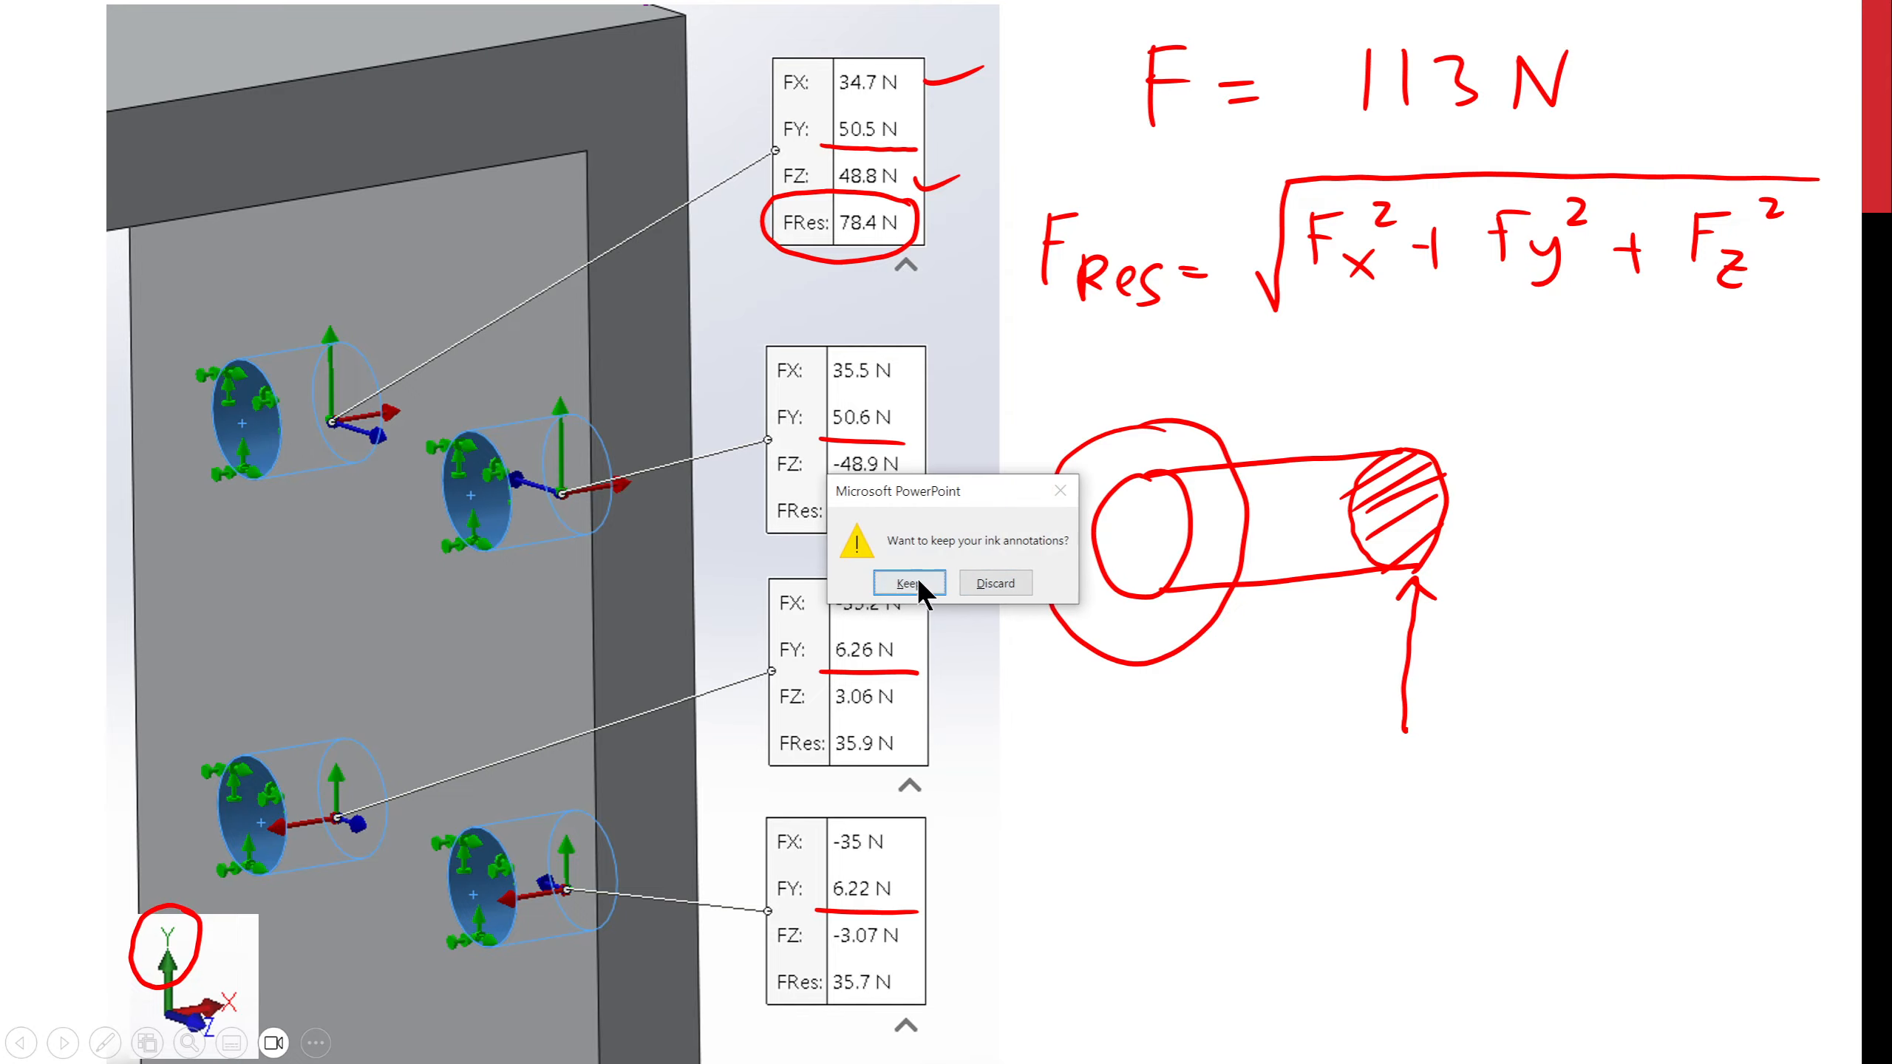
click(909, 584)
- Switch to SOLIDWORKS and close the reaction force listing to return to the full bracket's stress plot
click(1311, 1043)
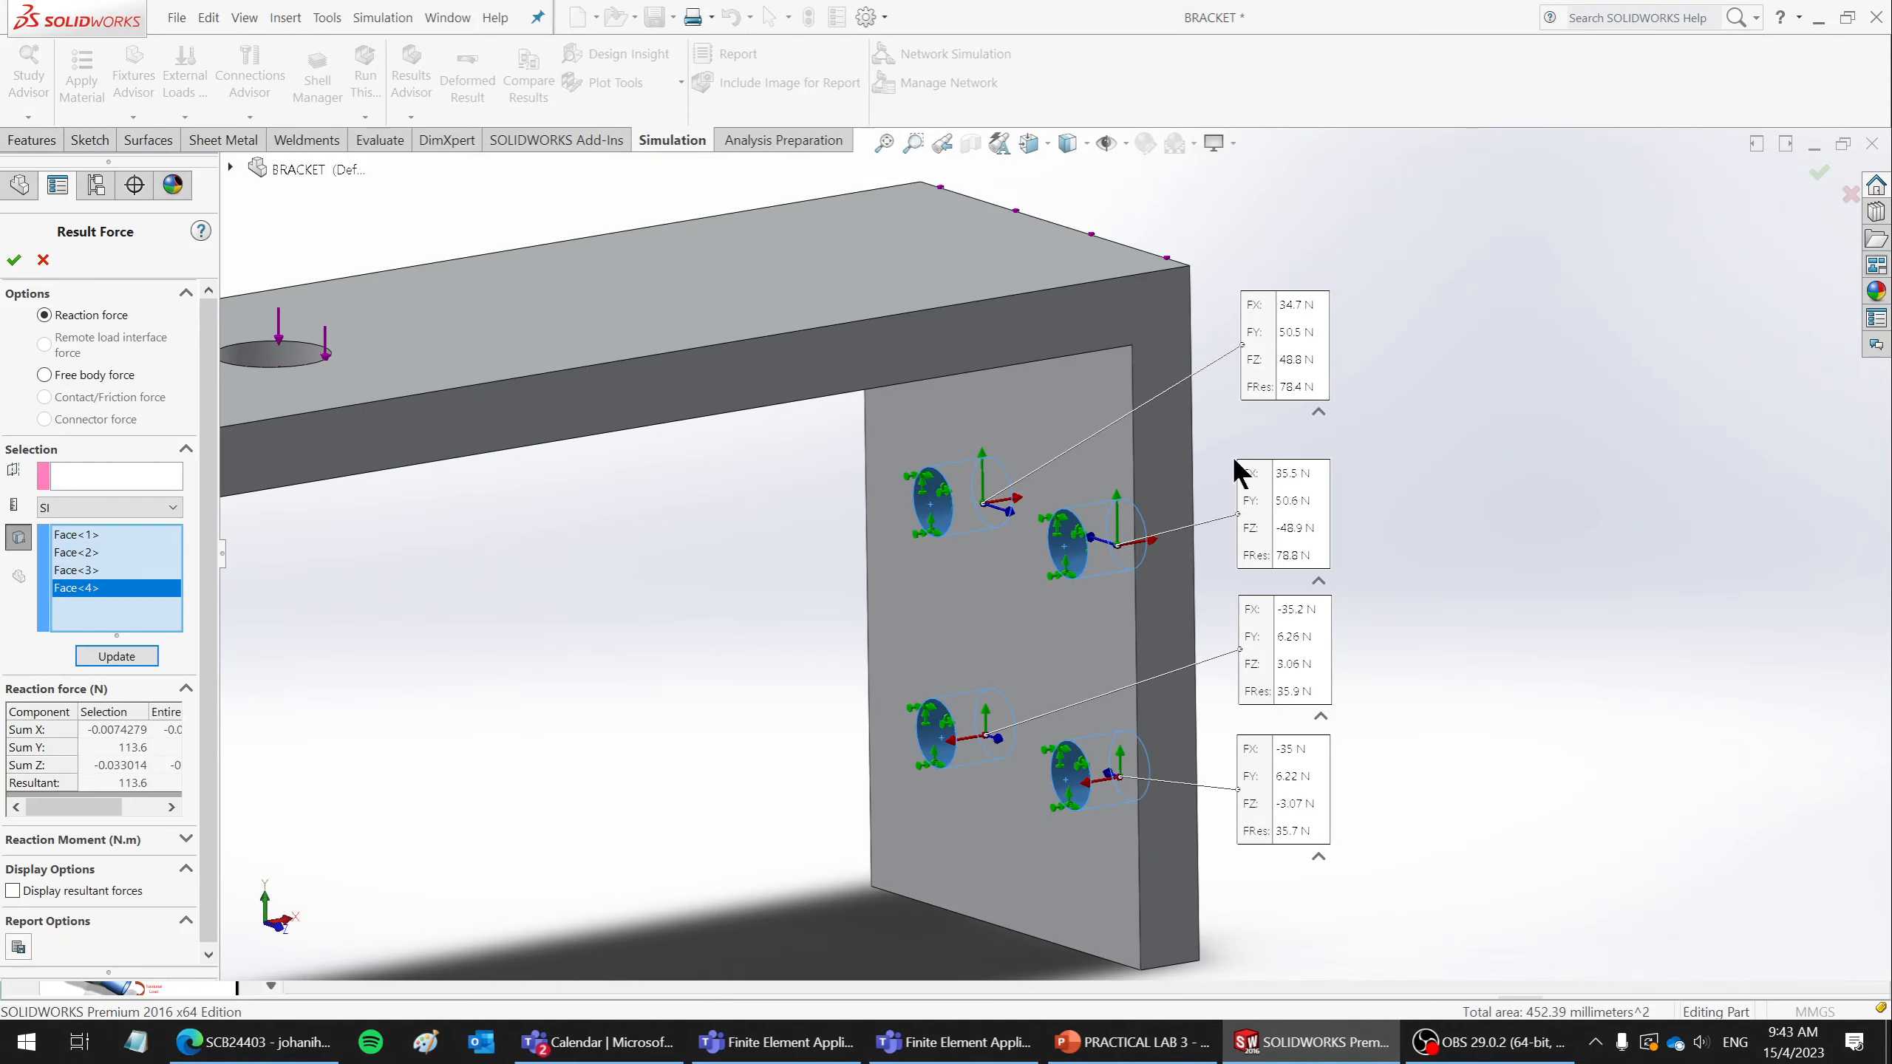
click(13, 259)
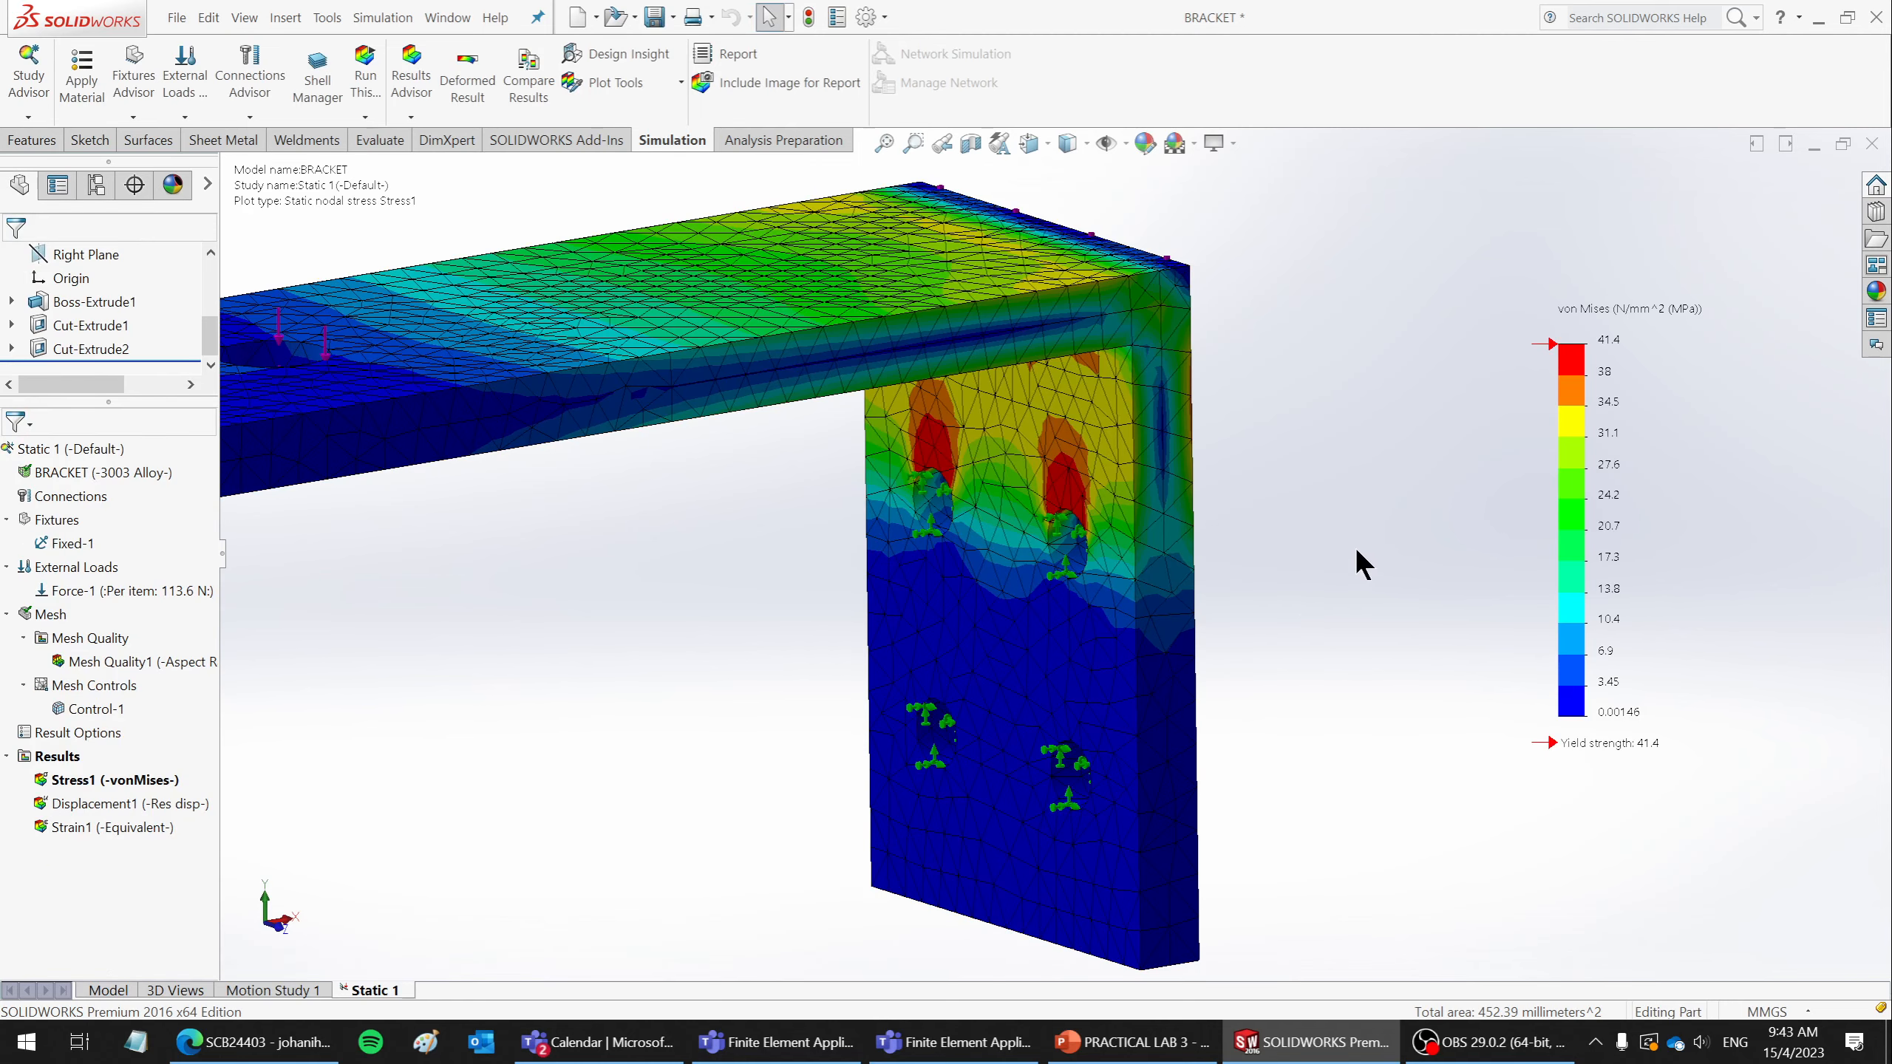
scroll(1355, 552, up, 2)
mouse_move(1243, 525)
middle_down()
mouse_move(1233, 539)
mouse_move(1234, 521)
middle_up()
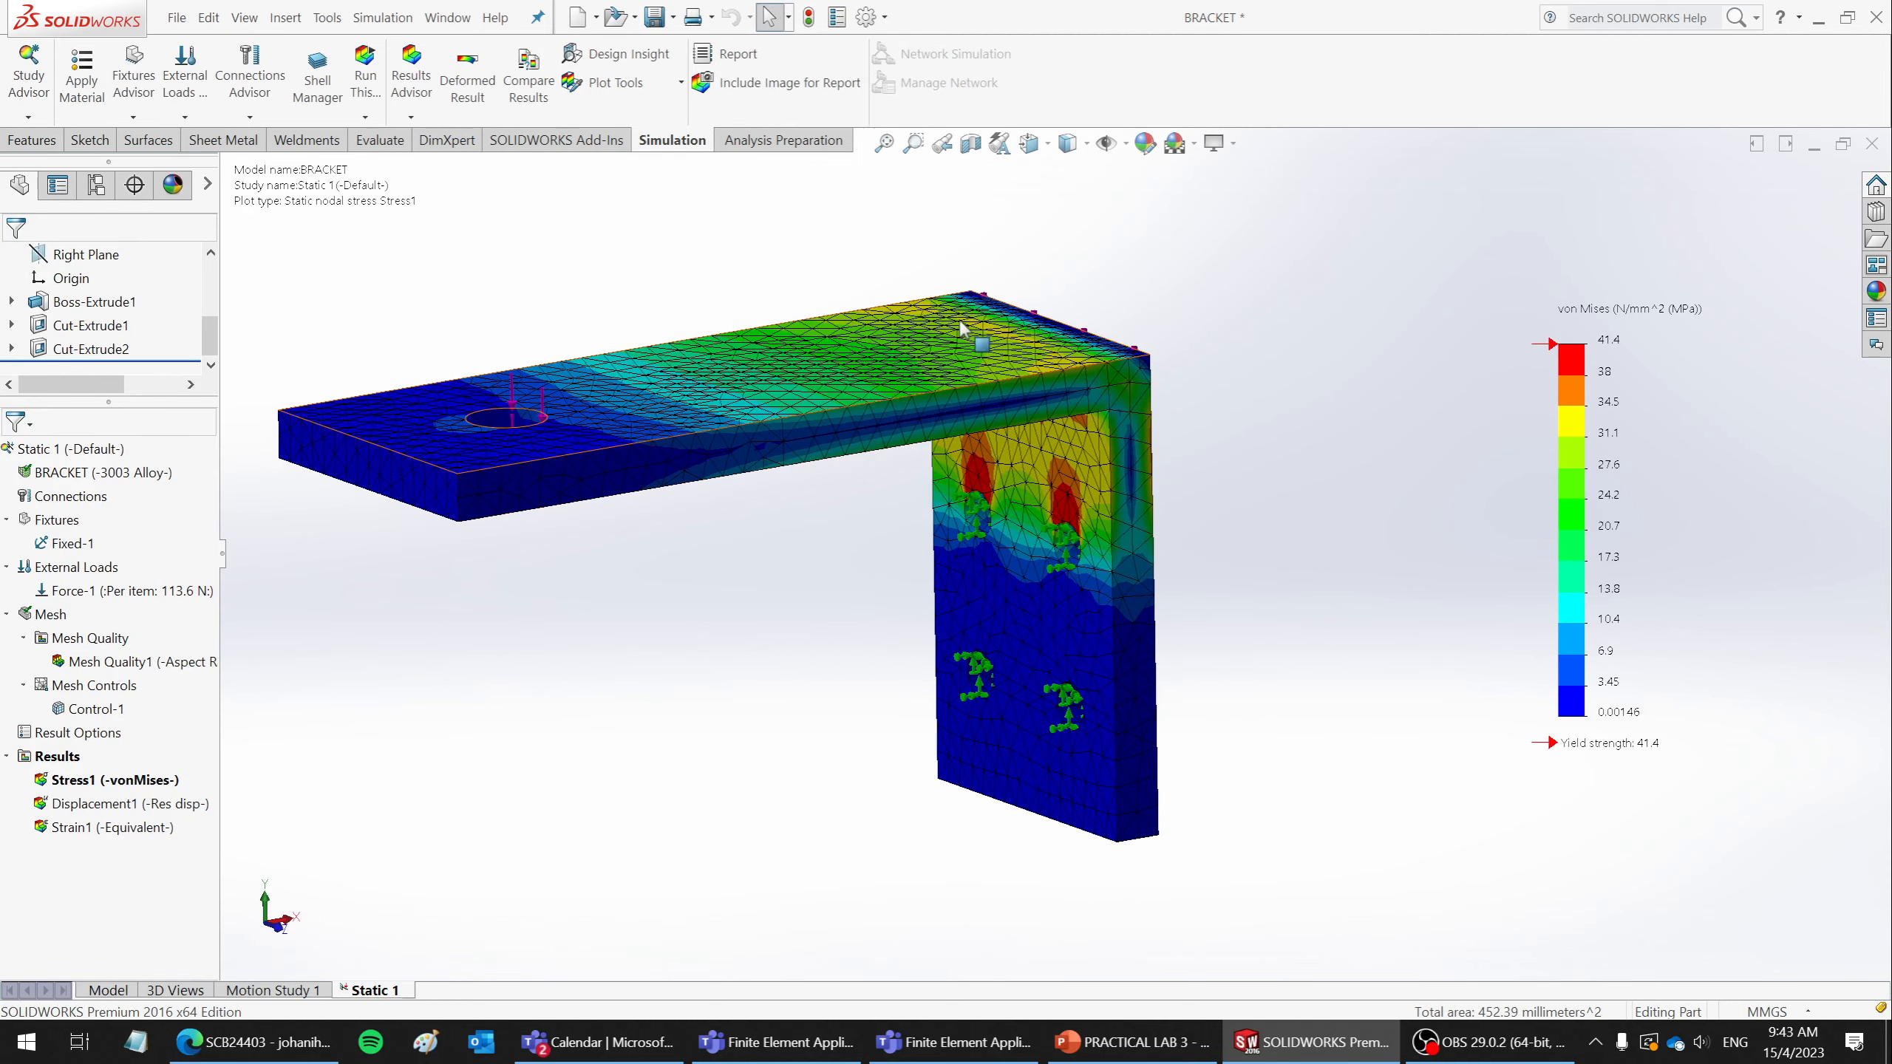
- Apply Iso Clipping to the stress plot and lower the iso value to about 13.7 MPa to inspect the remaining regions
click(645, 82)
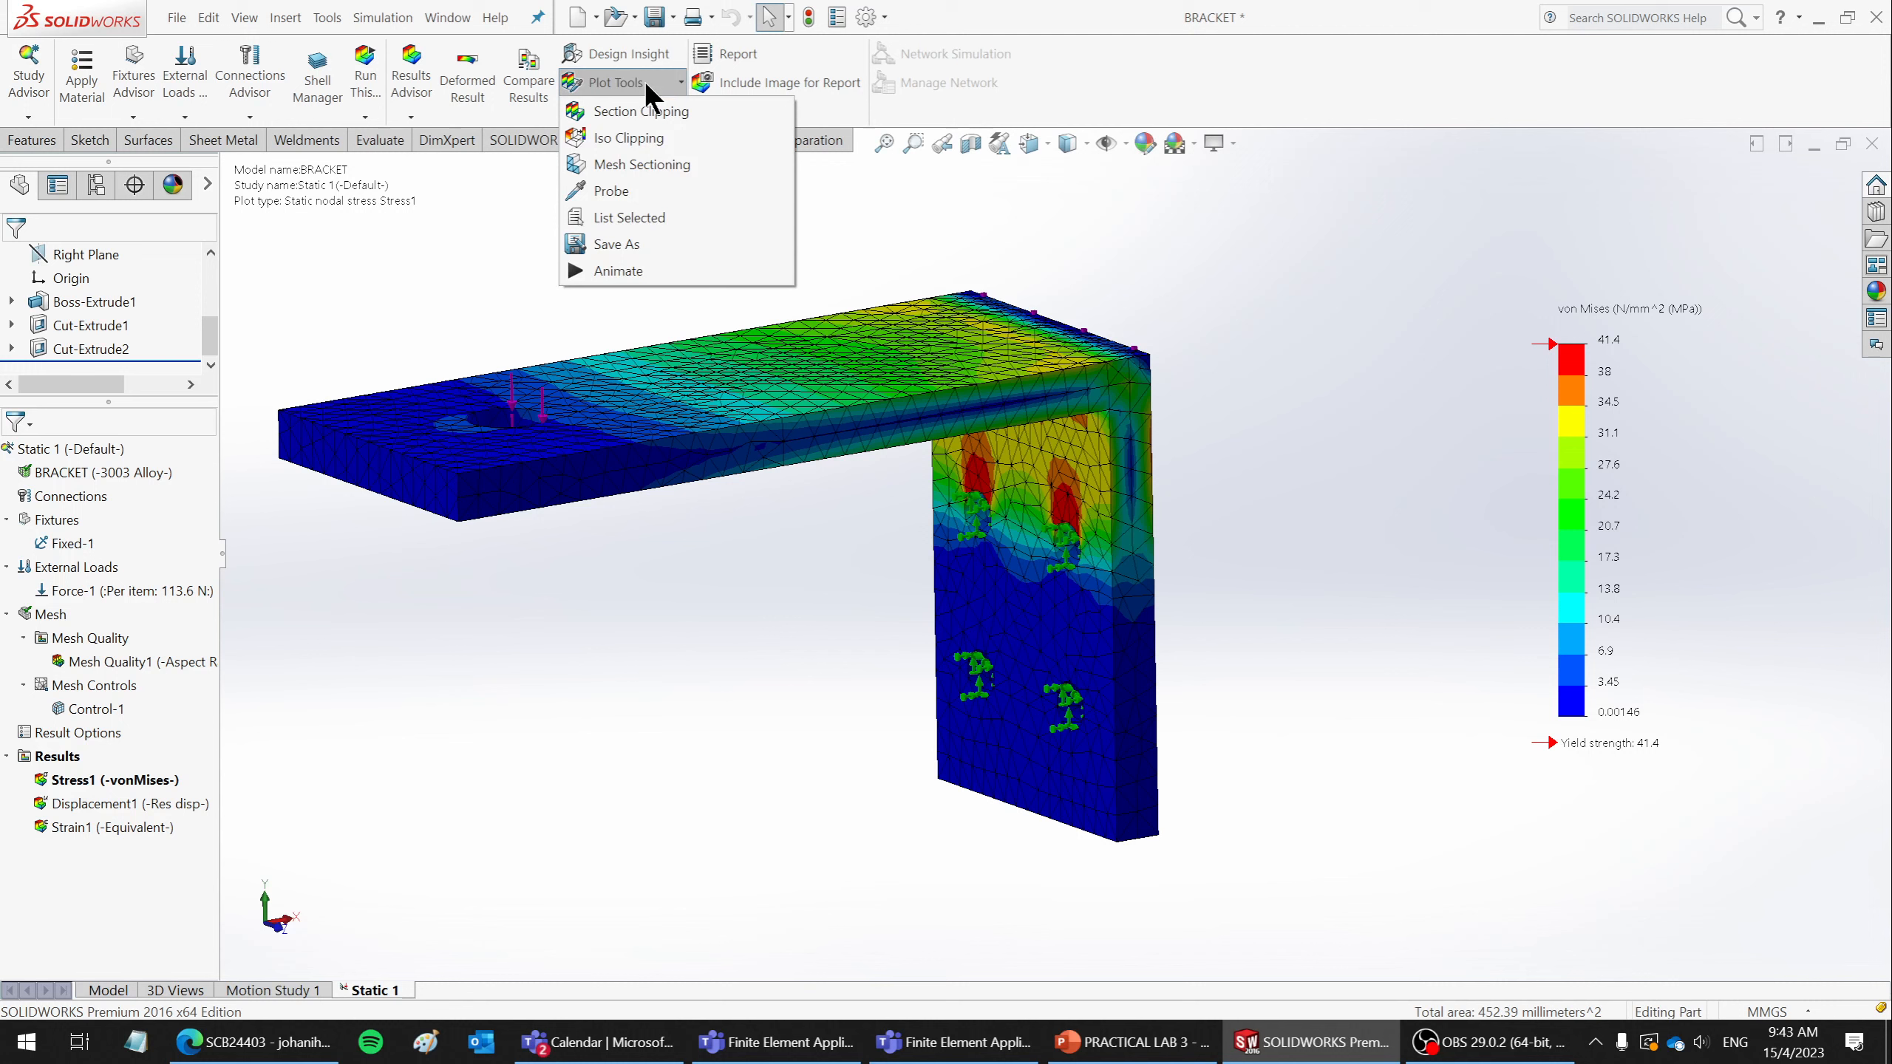
click(614, 140)
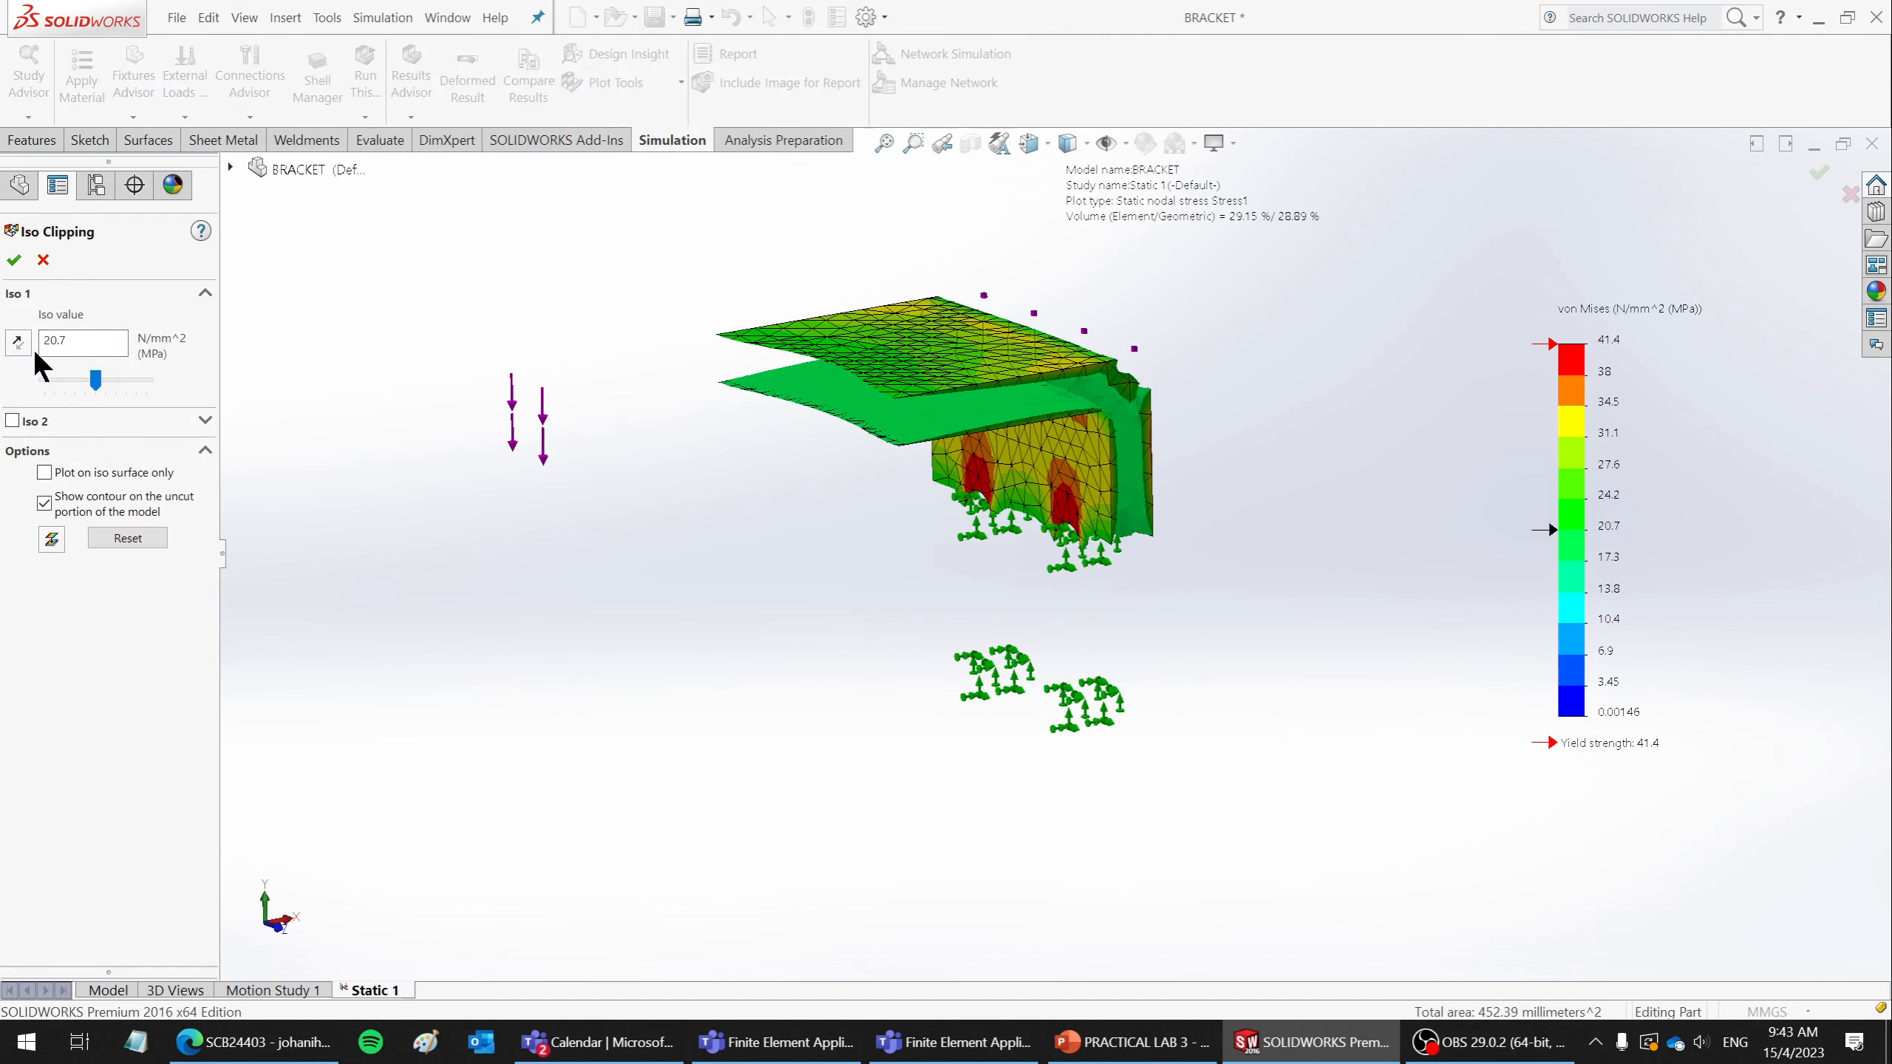
click(104, 380)
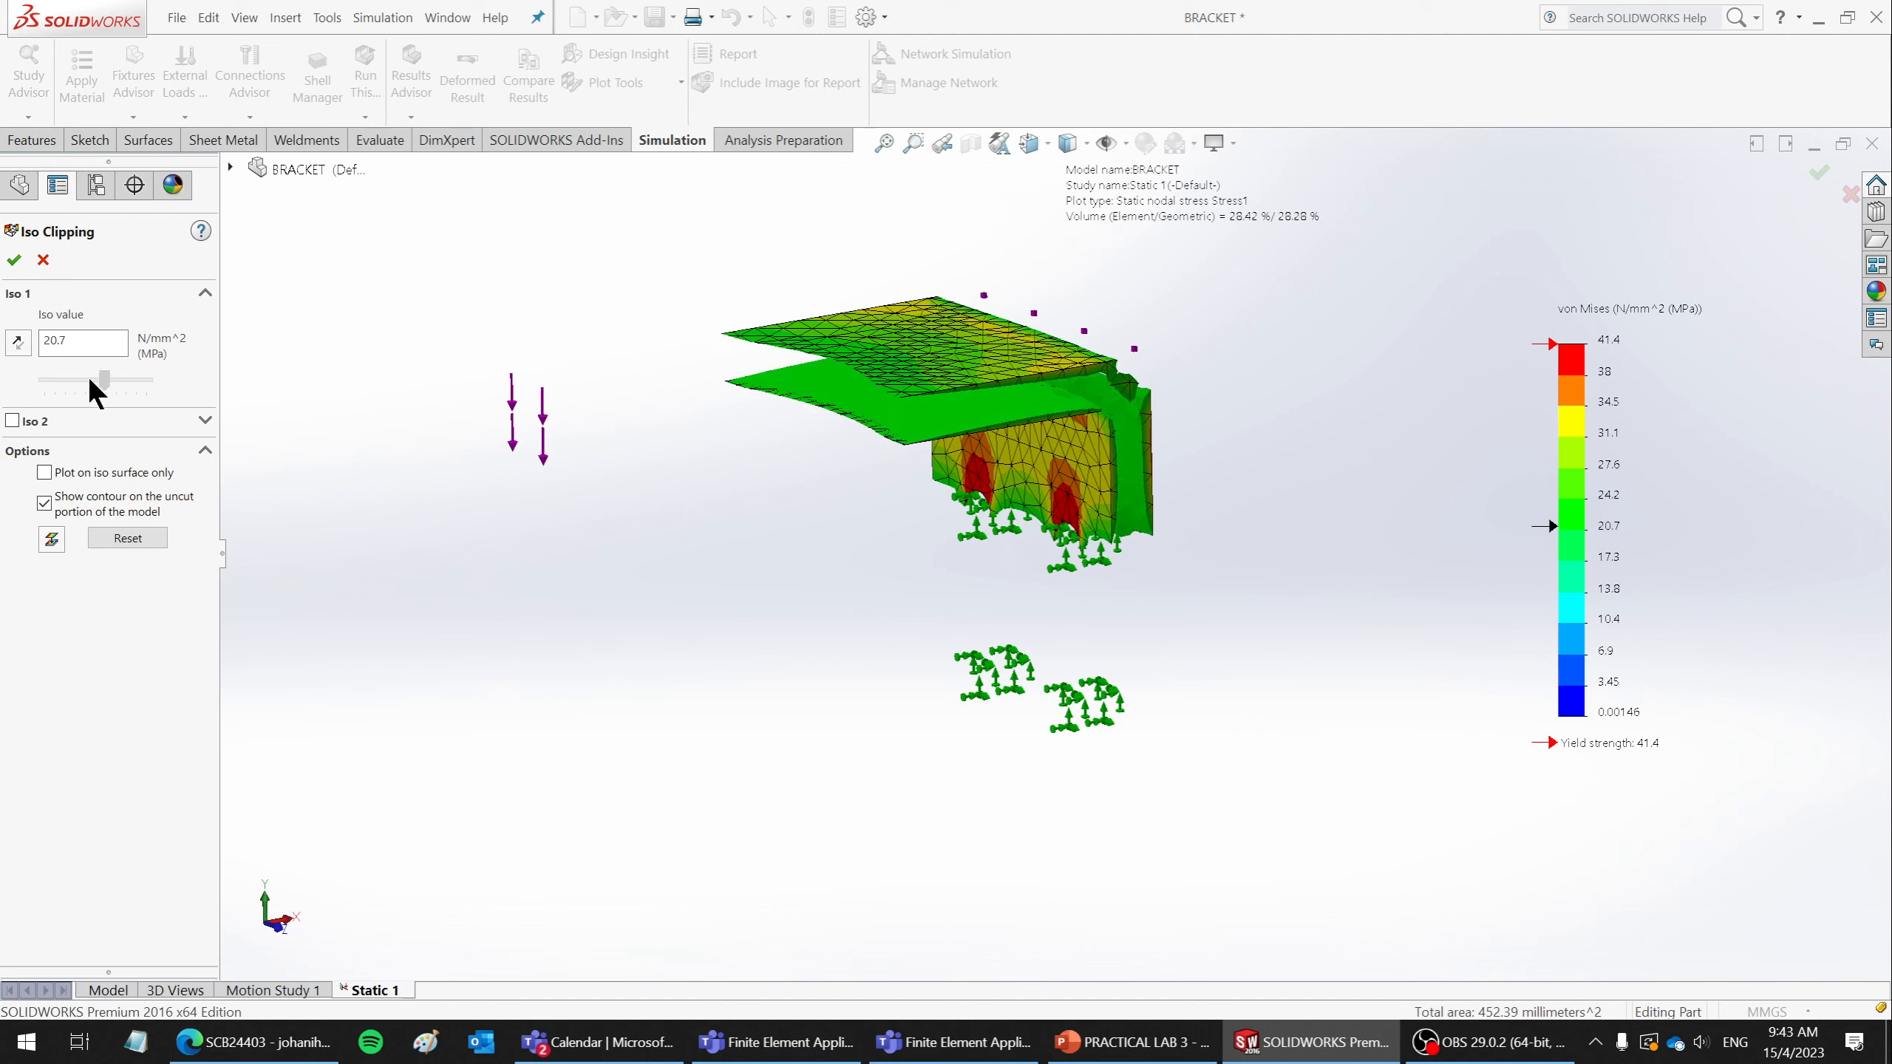
click(90, 379)
drag(90, 380, 88, 380)
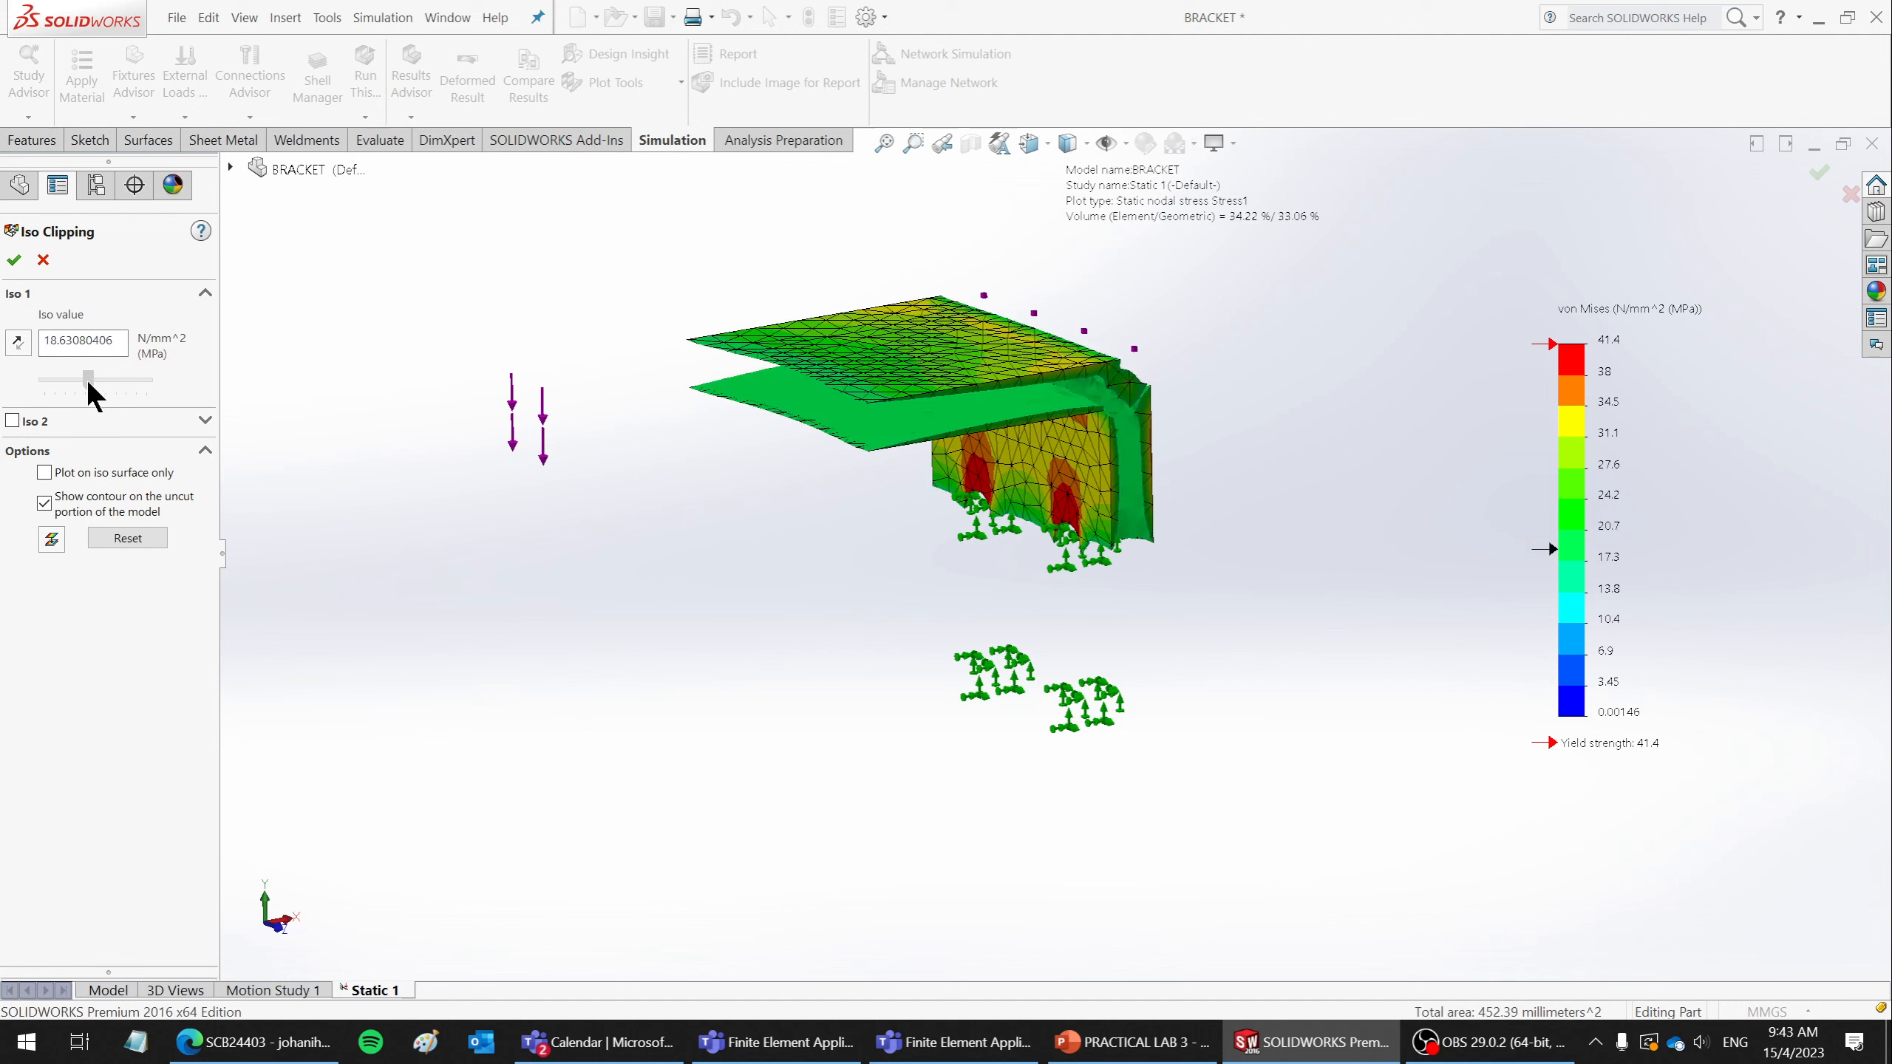
drag(88, 381, 79, 382)
scroll(992, 508, up, 1)
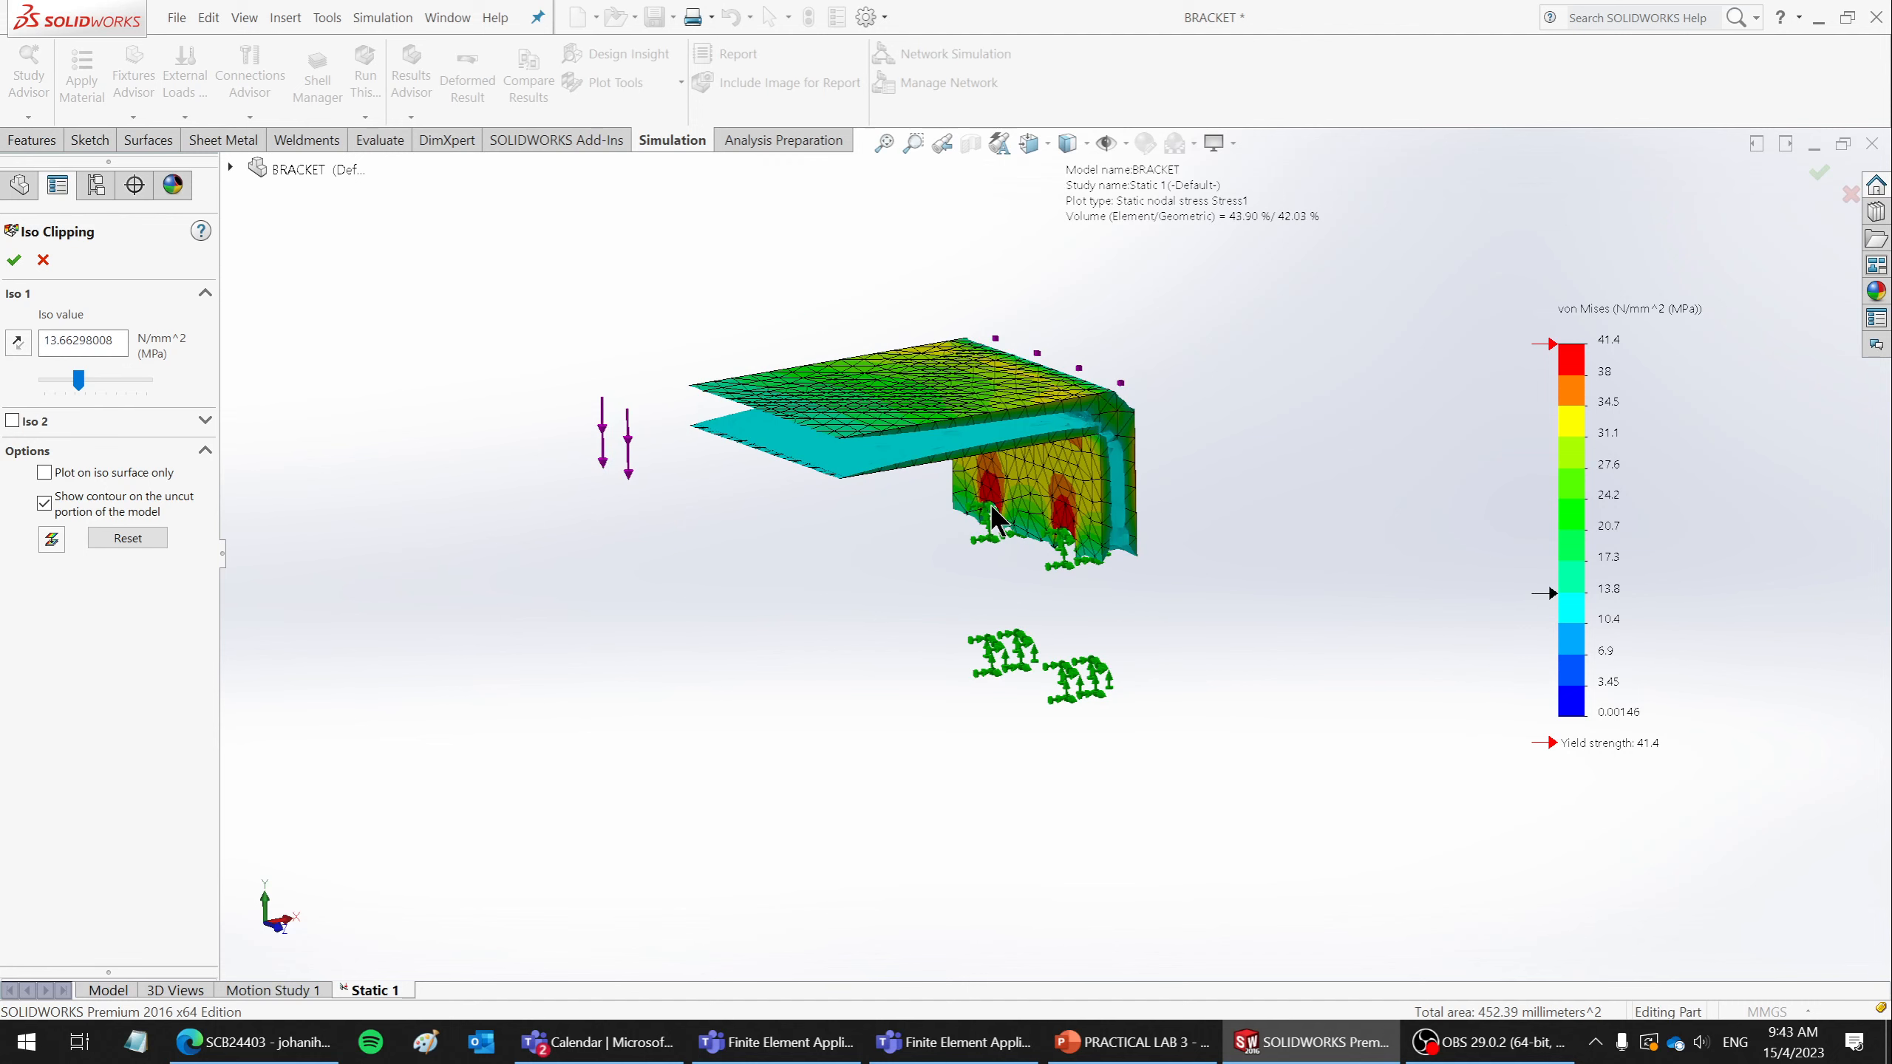
middle_drag(991, 506, 995, 448)
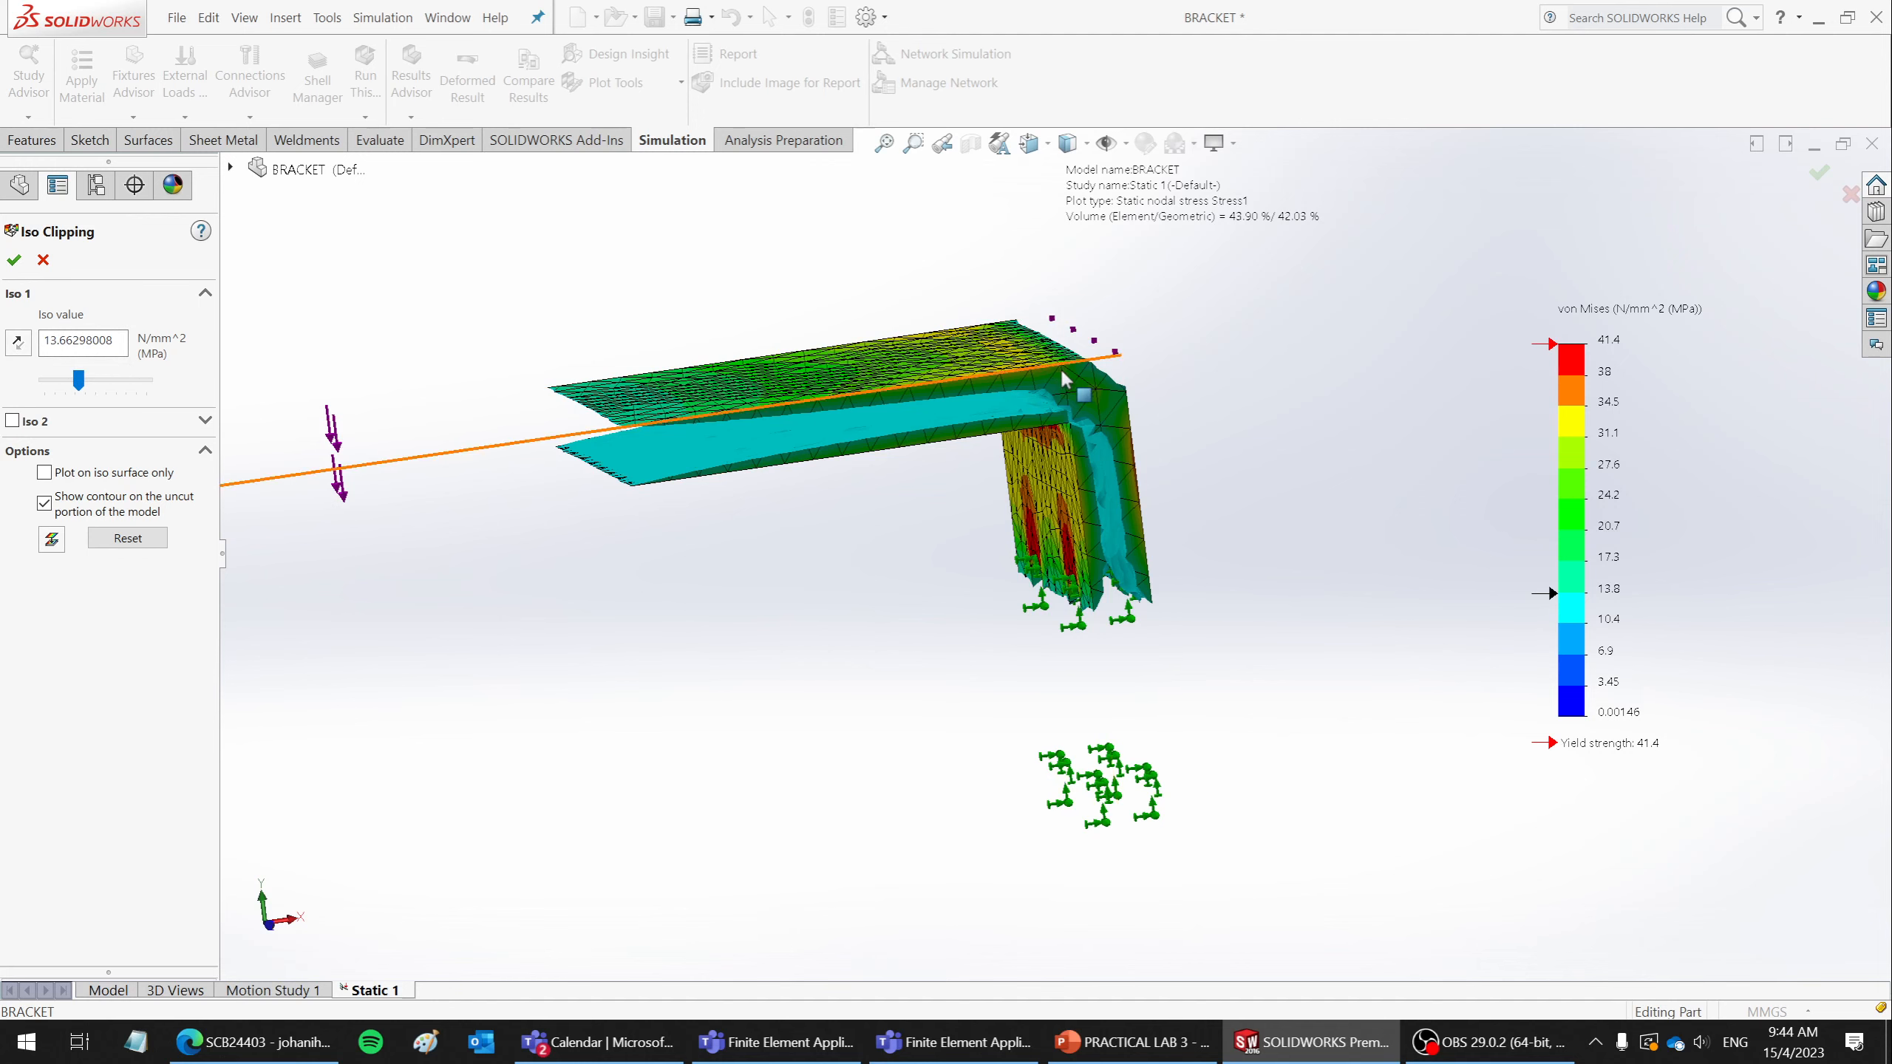
- Compare the clipped stress regions at iso values of about 24.8 and 17 MPa, and cancel the iso clipping
click(107, 381)
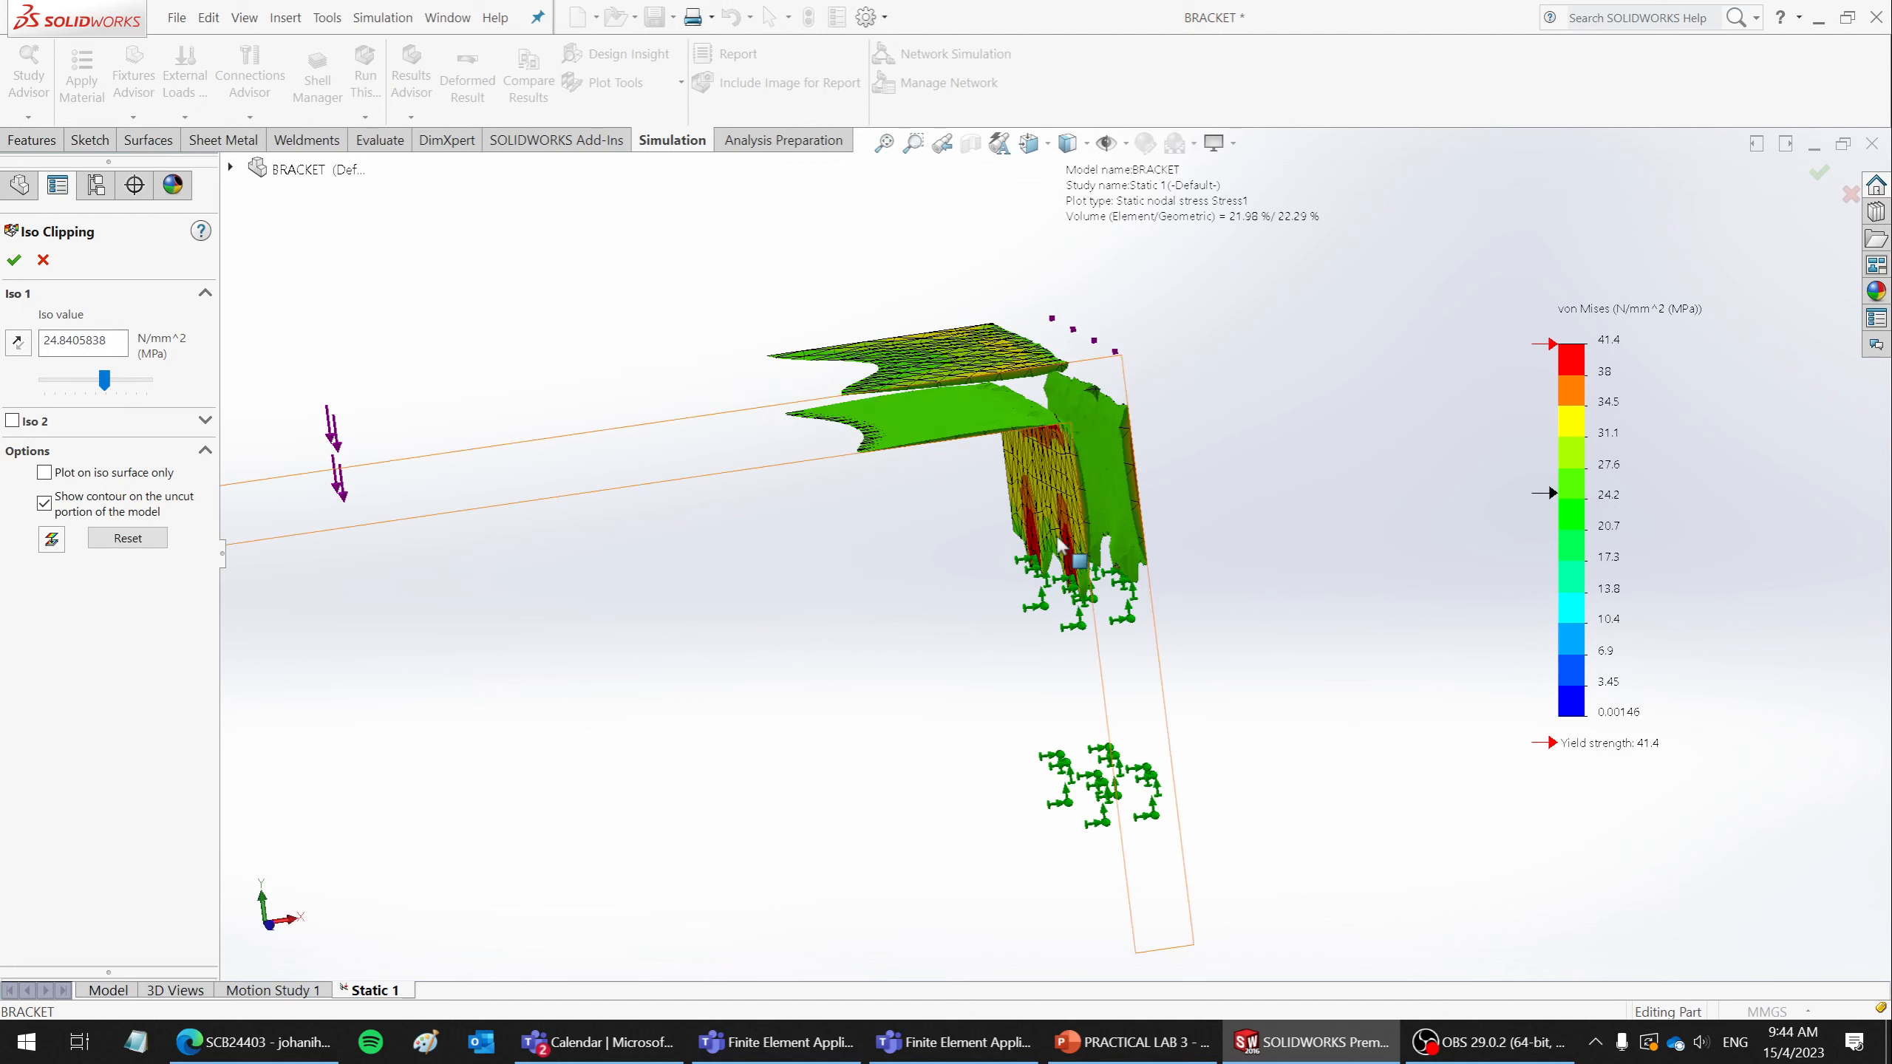
middle_drag(1074, 555, 1018, 507)
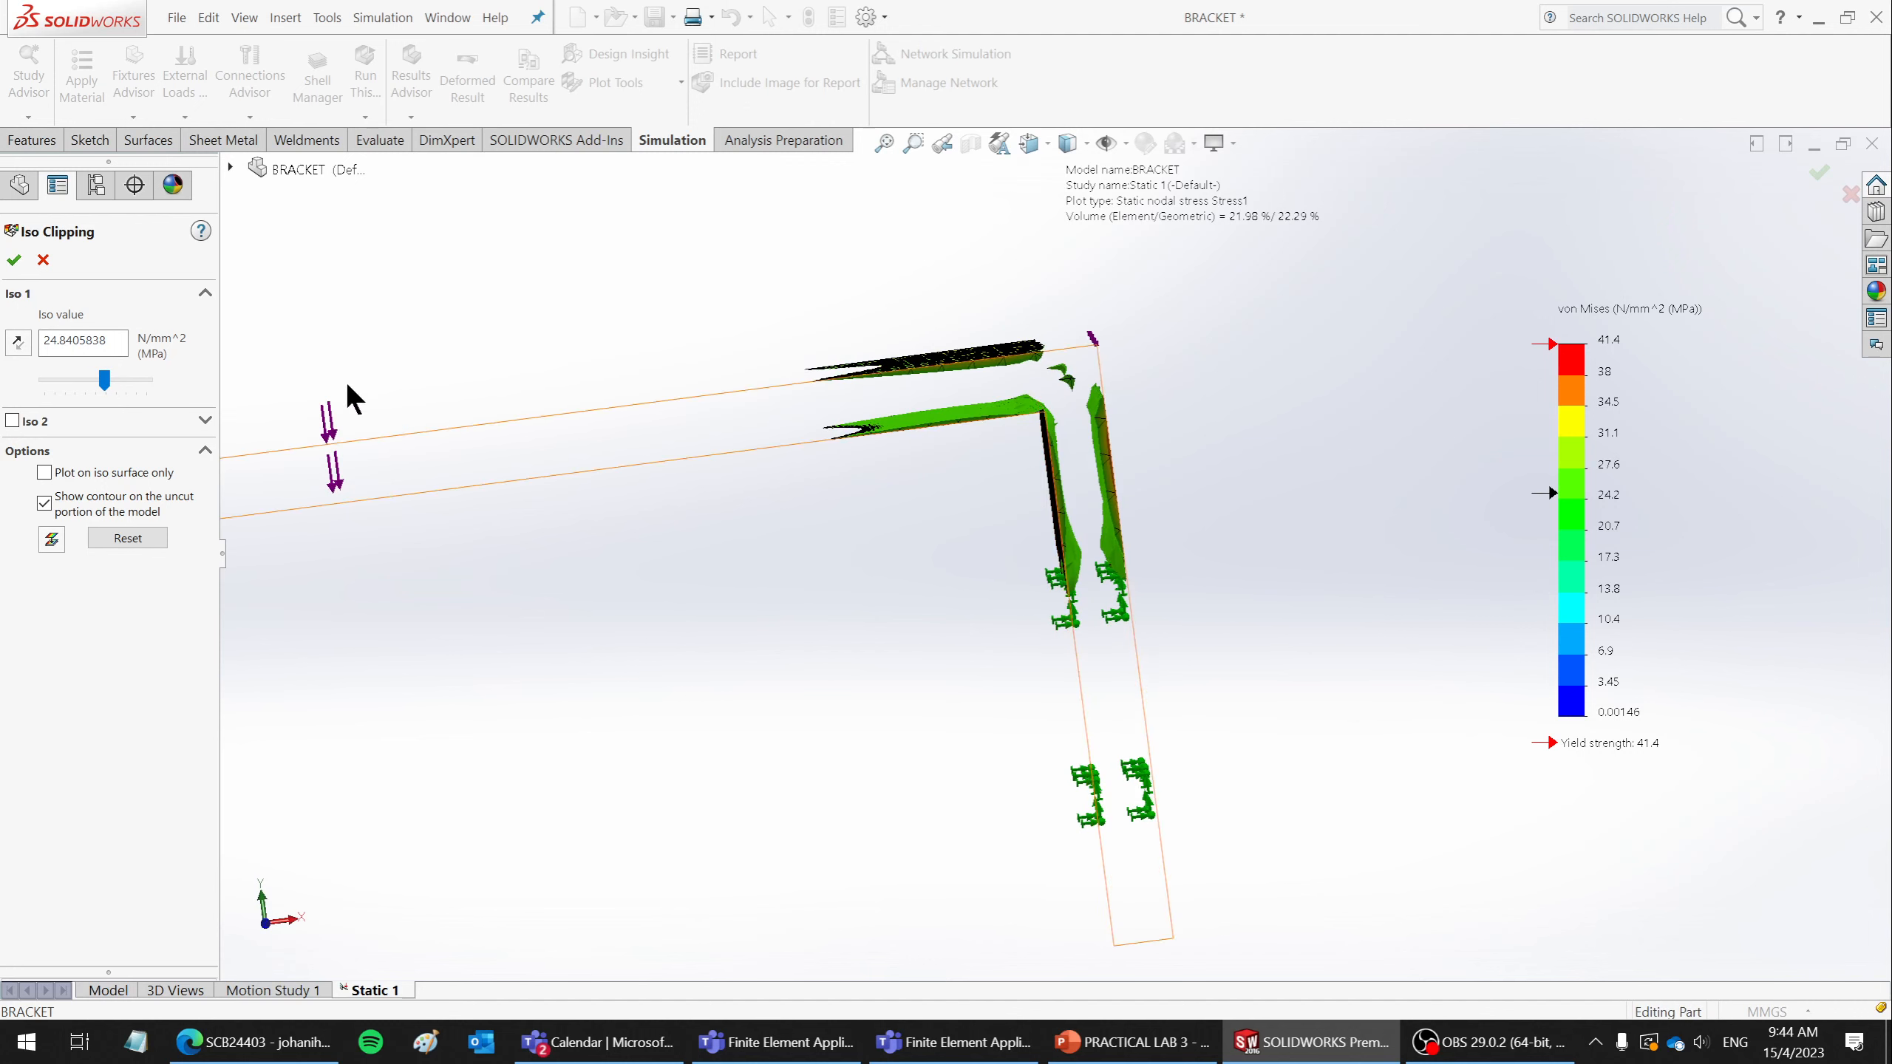
click(86, 381)
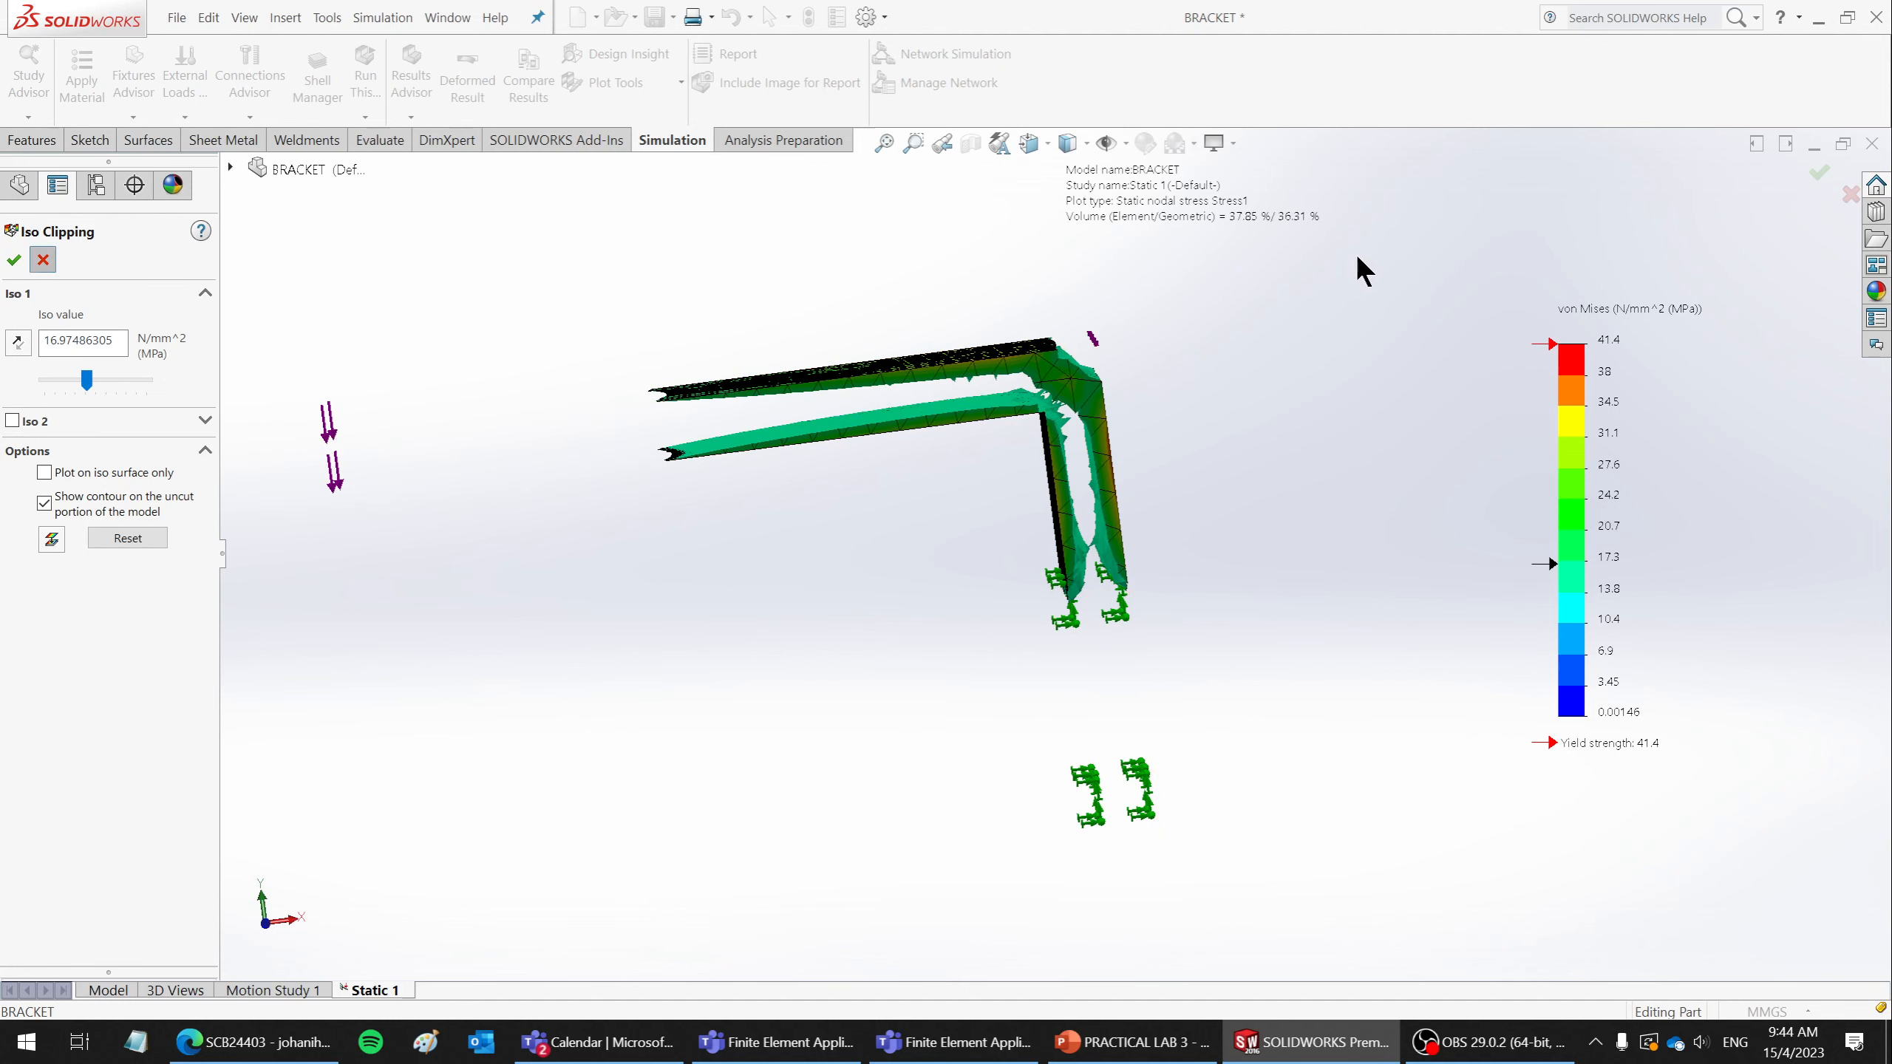
key(Escape)
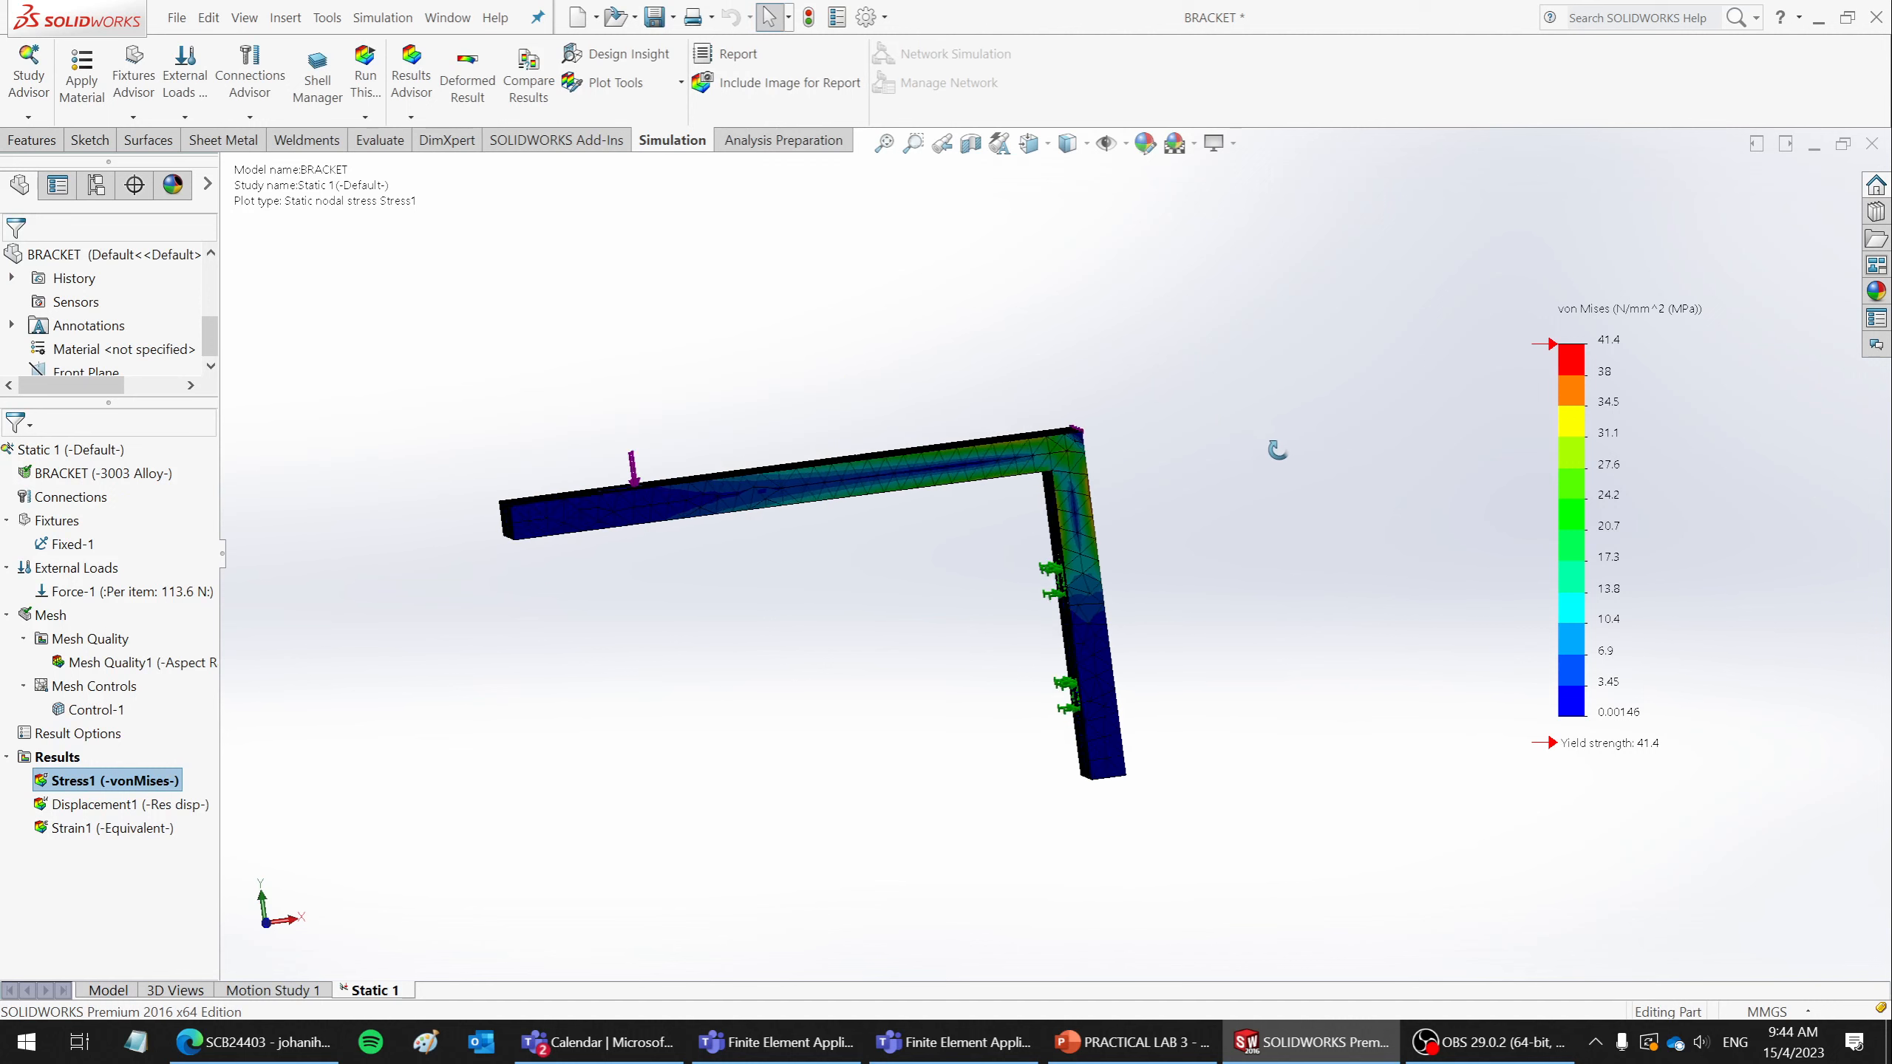
- Section the stress plot parallel to the Front Plane, shift the cut about 5 mm and further to inspect internal stresses, and close the section
click(652, 80)
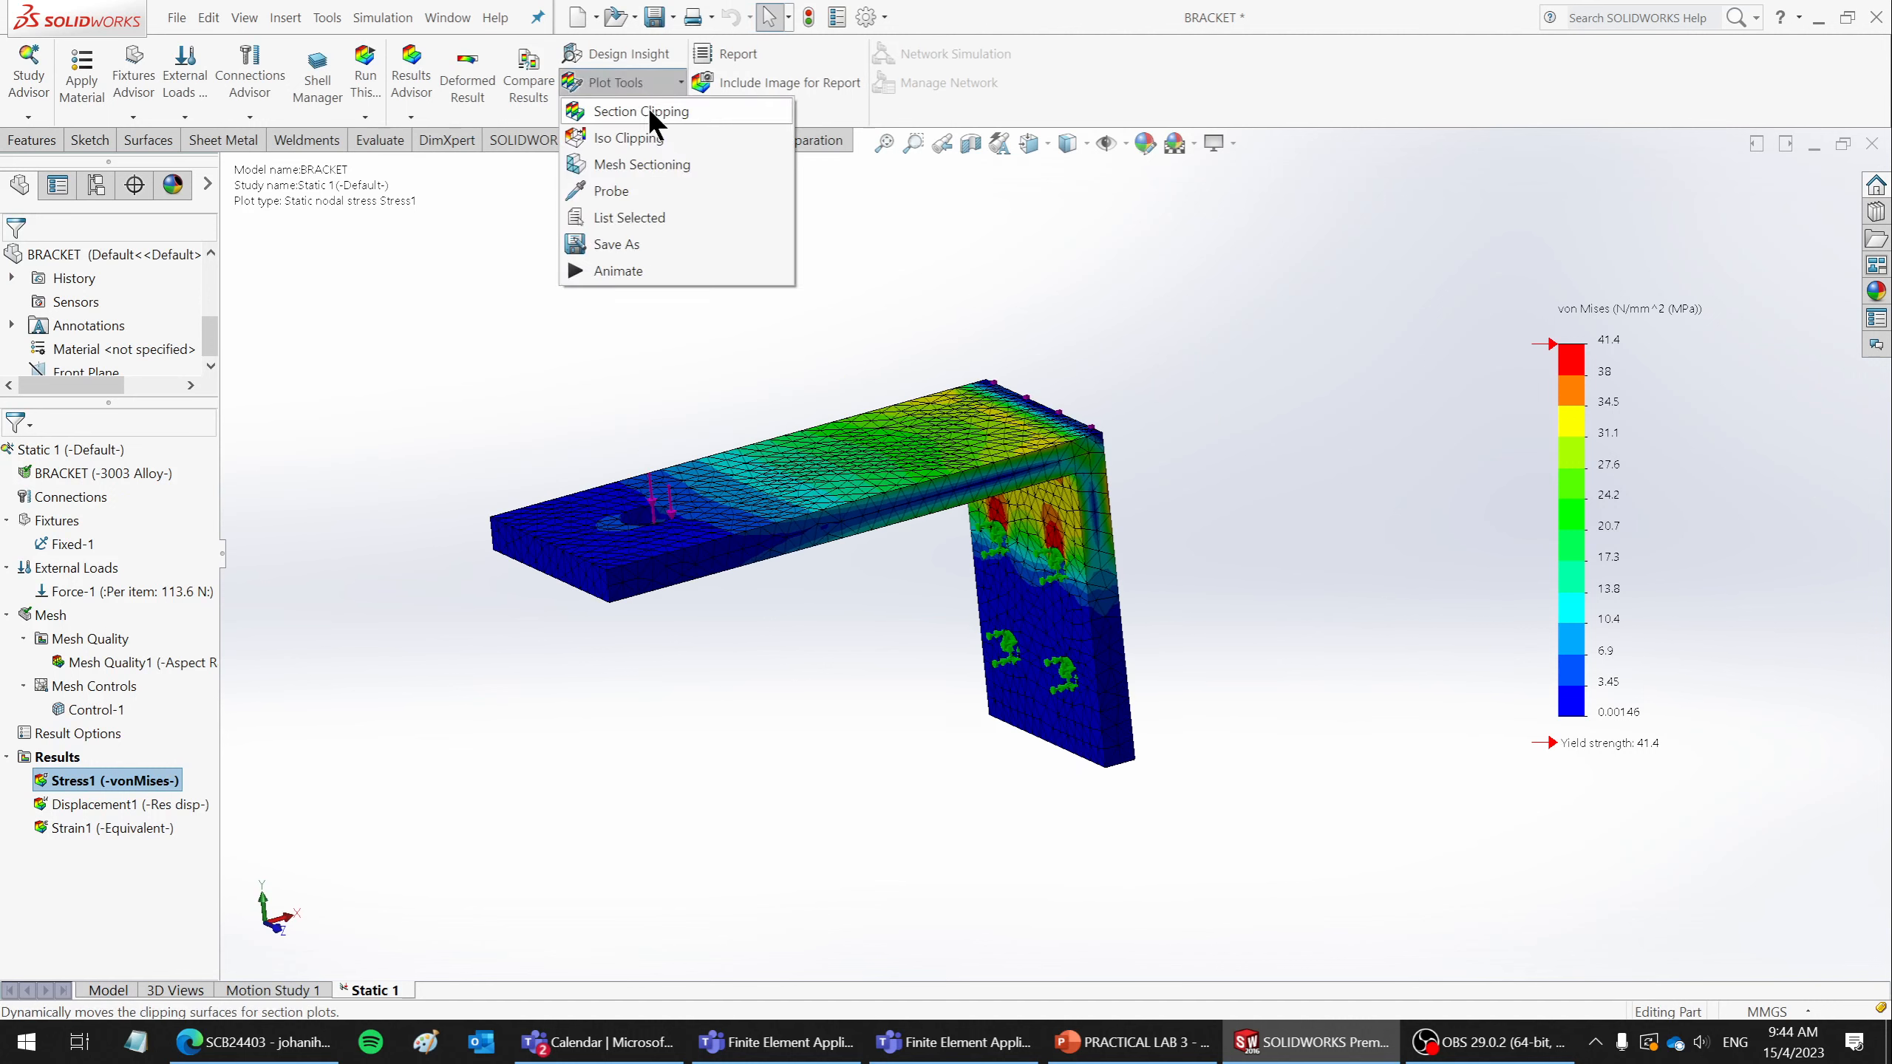
click(647, 110)
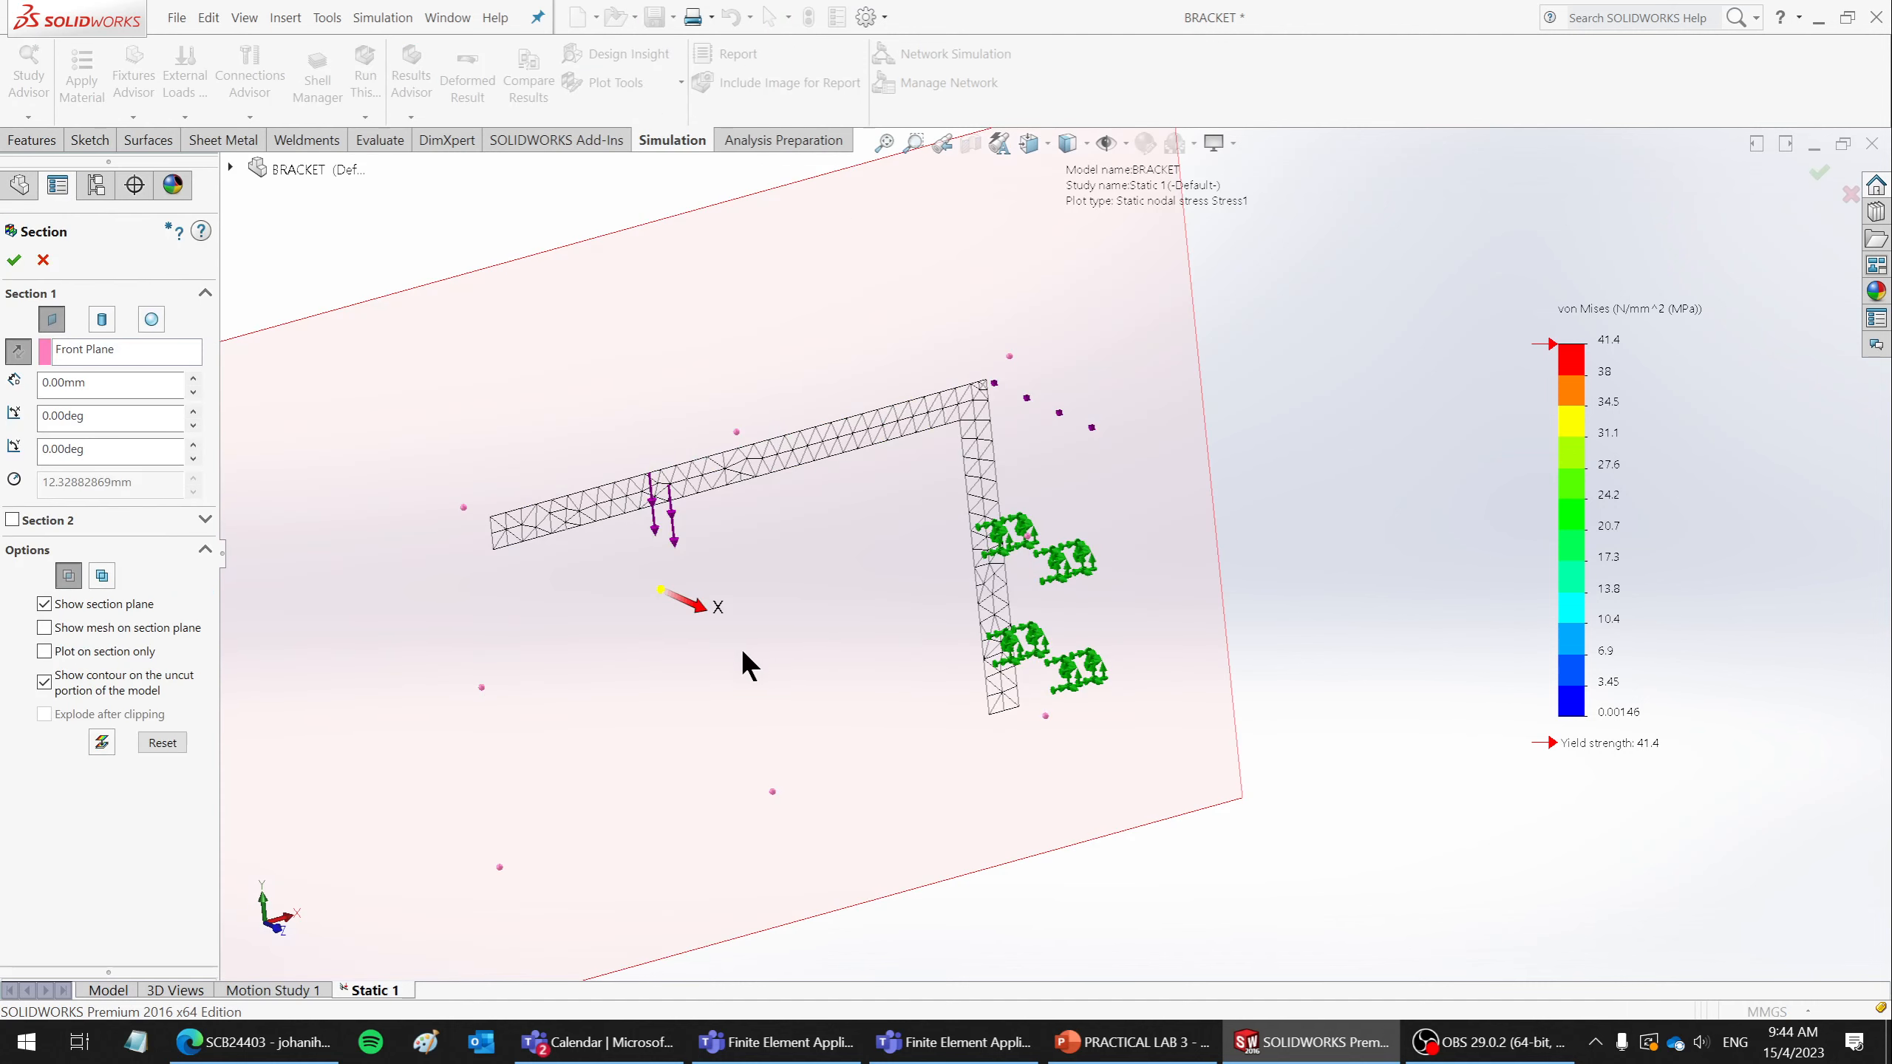
drag(694, 612, 746, 629)
scroll(924, 441, down, 4)
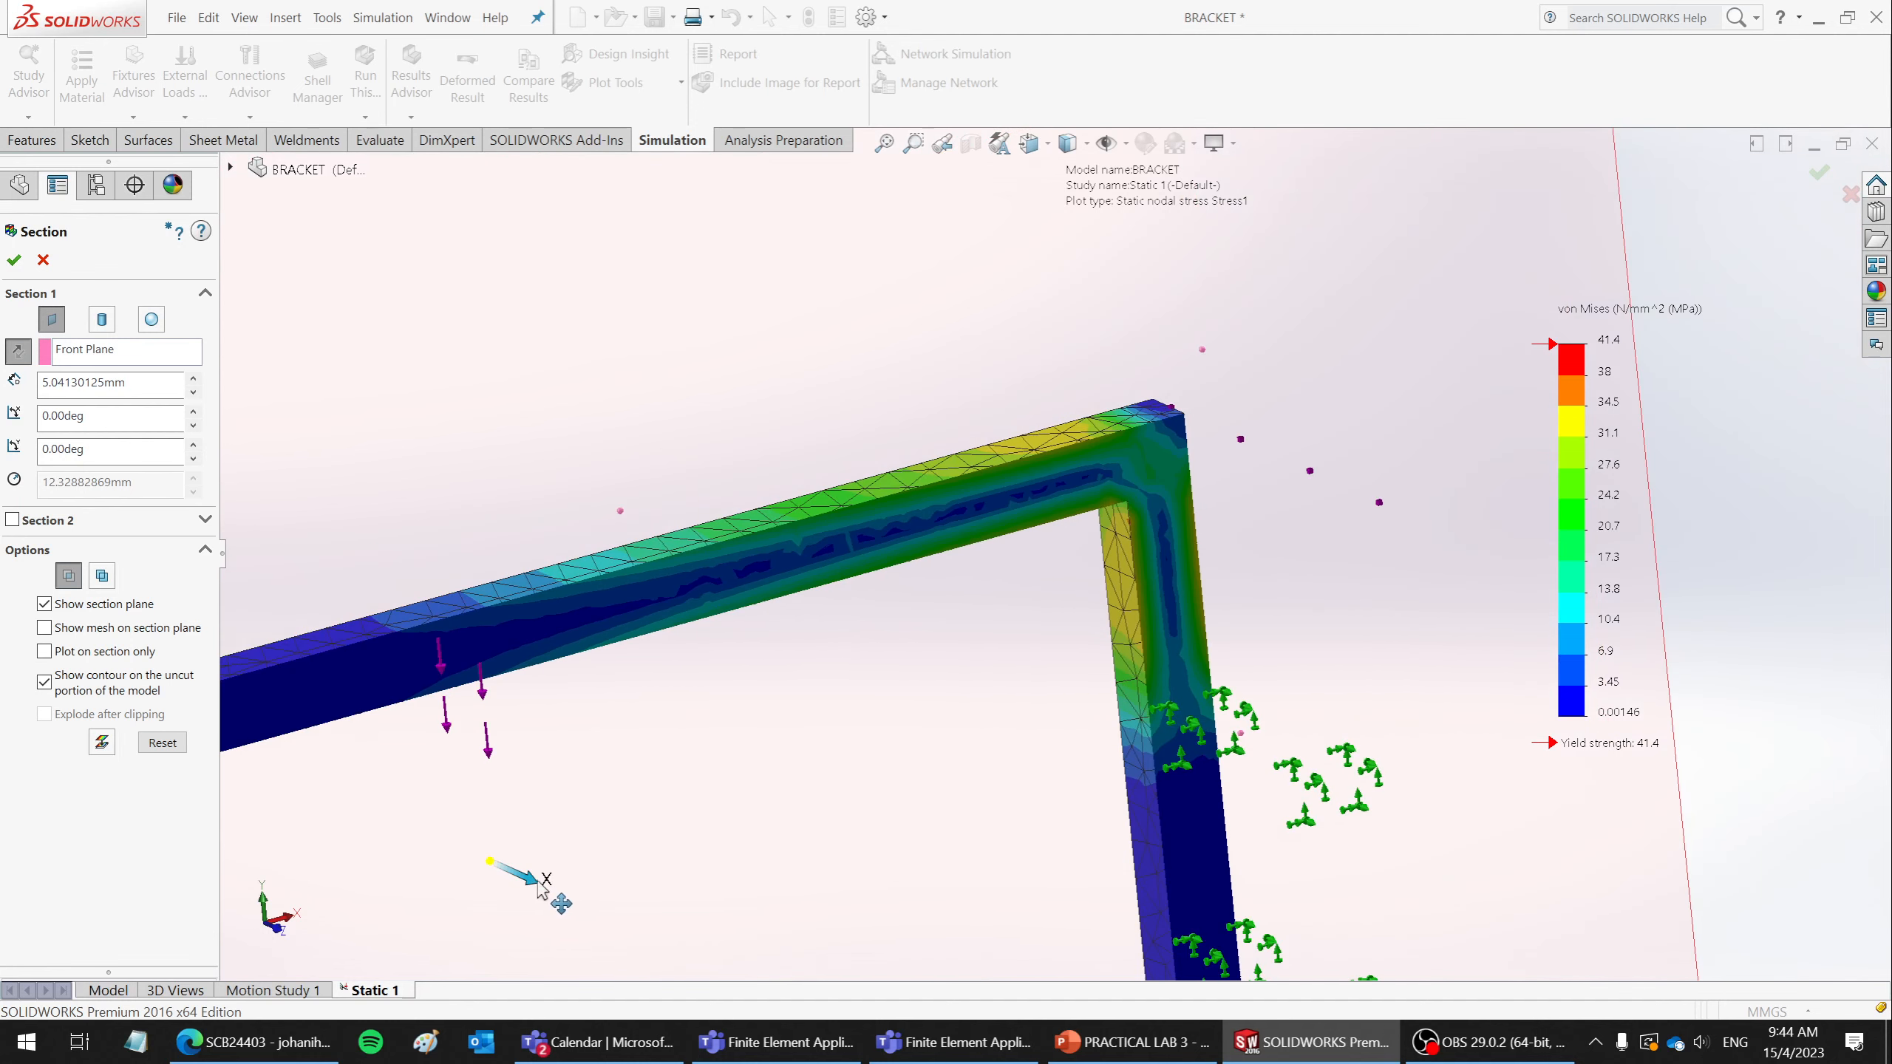
drag(537, 881, 566, 887)
scroll(1047, 522, down, 2)
mouse_move(1046, 522)
middle_down()
mouse_move(1085, 554)
mouse_move(1202, 559)
mouse_move(1077, 536)
middle_up()
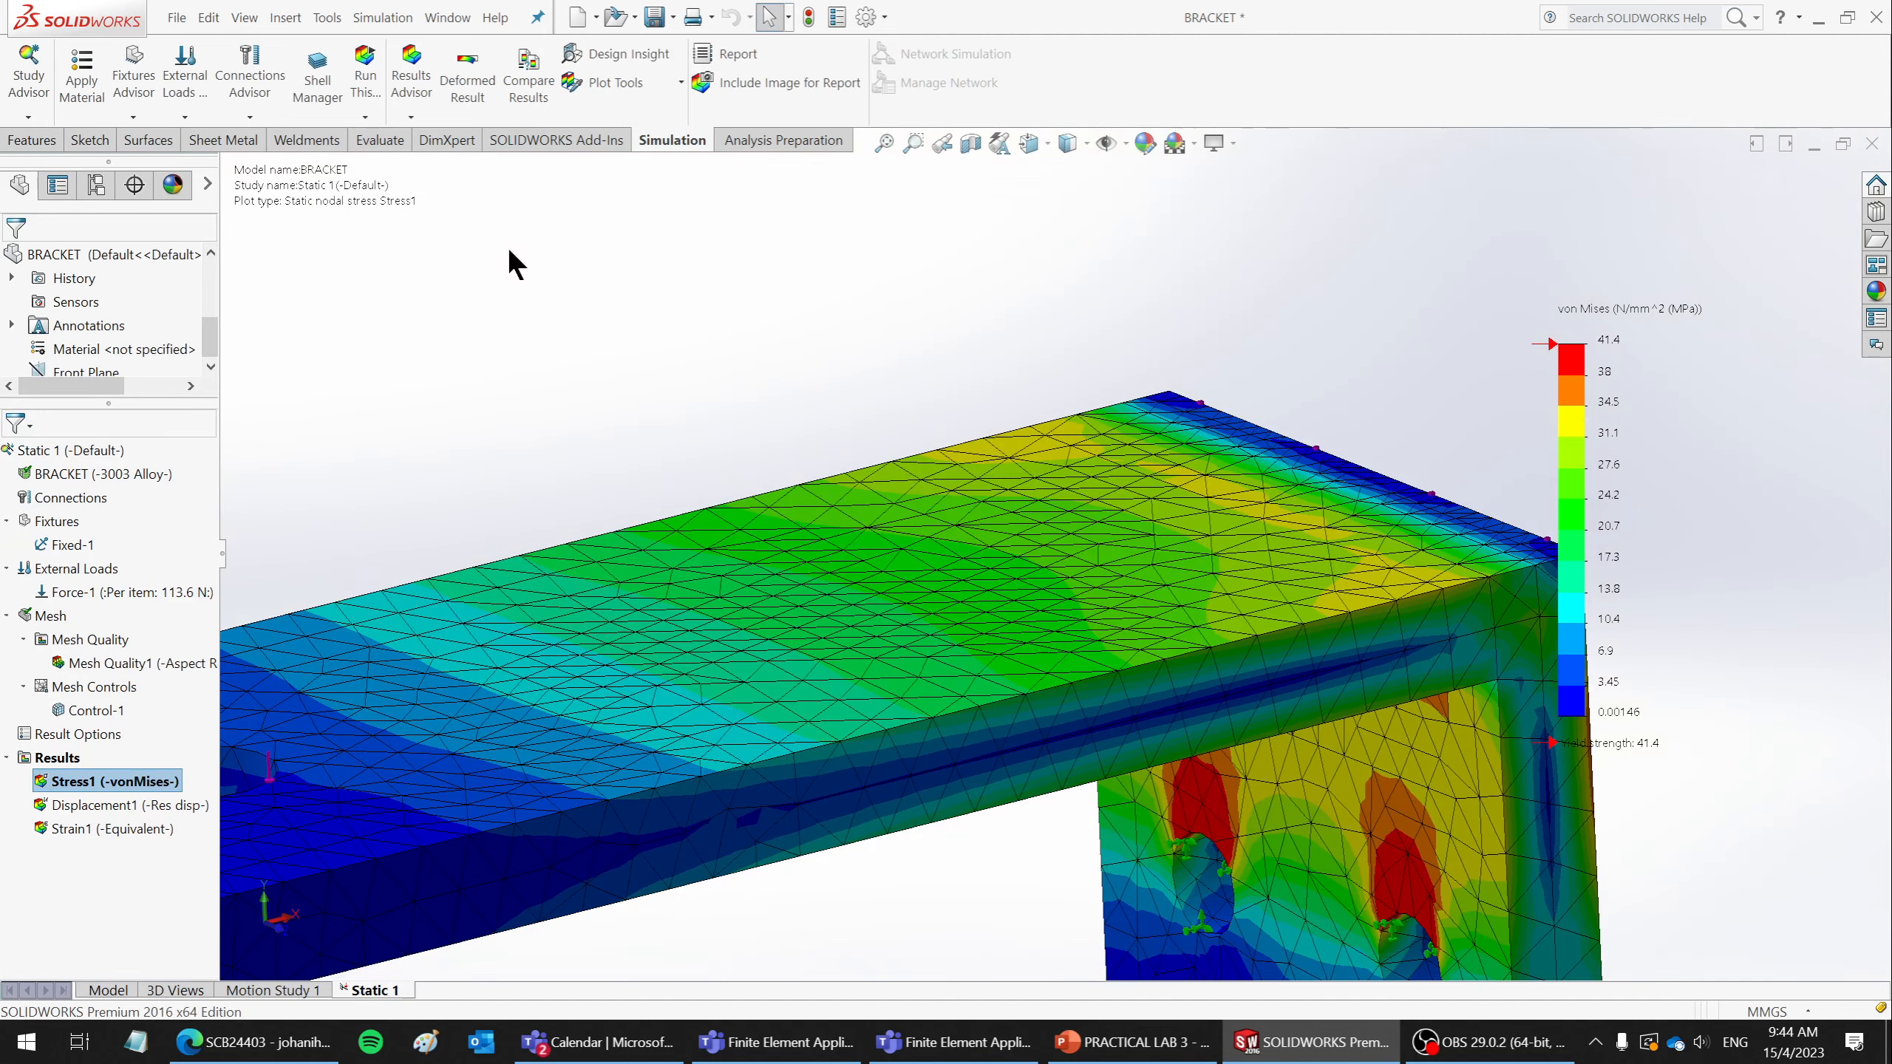
- Animate the von Mises stress plot to watch the stress build up, and close the animation
click(651, 84)
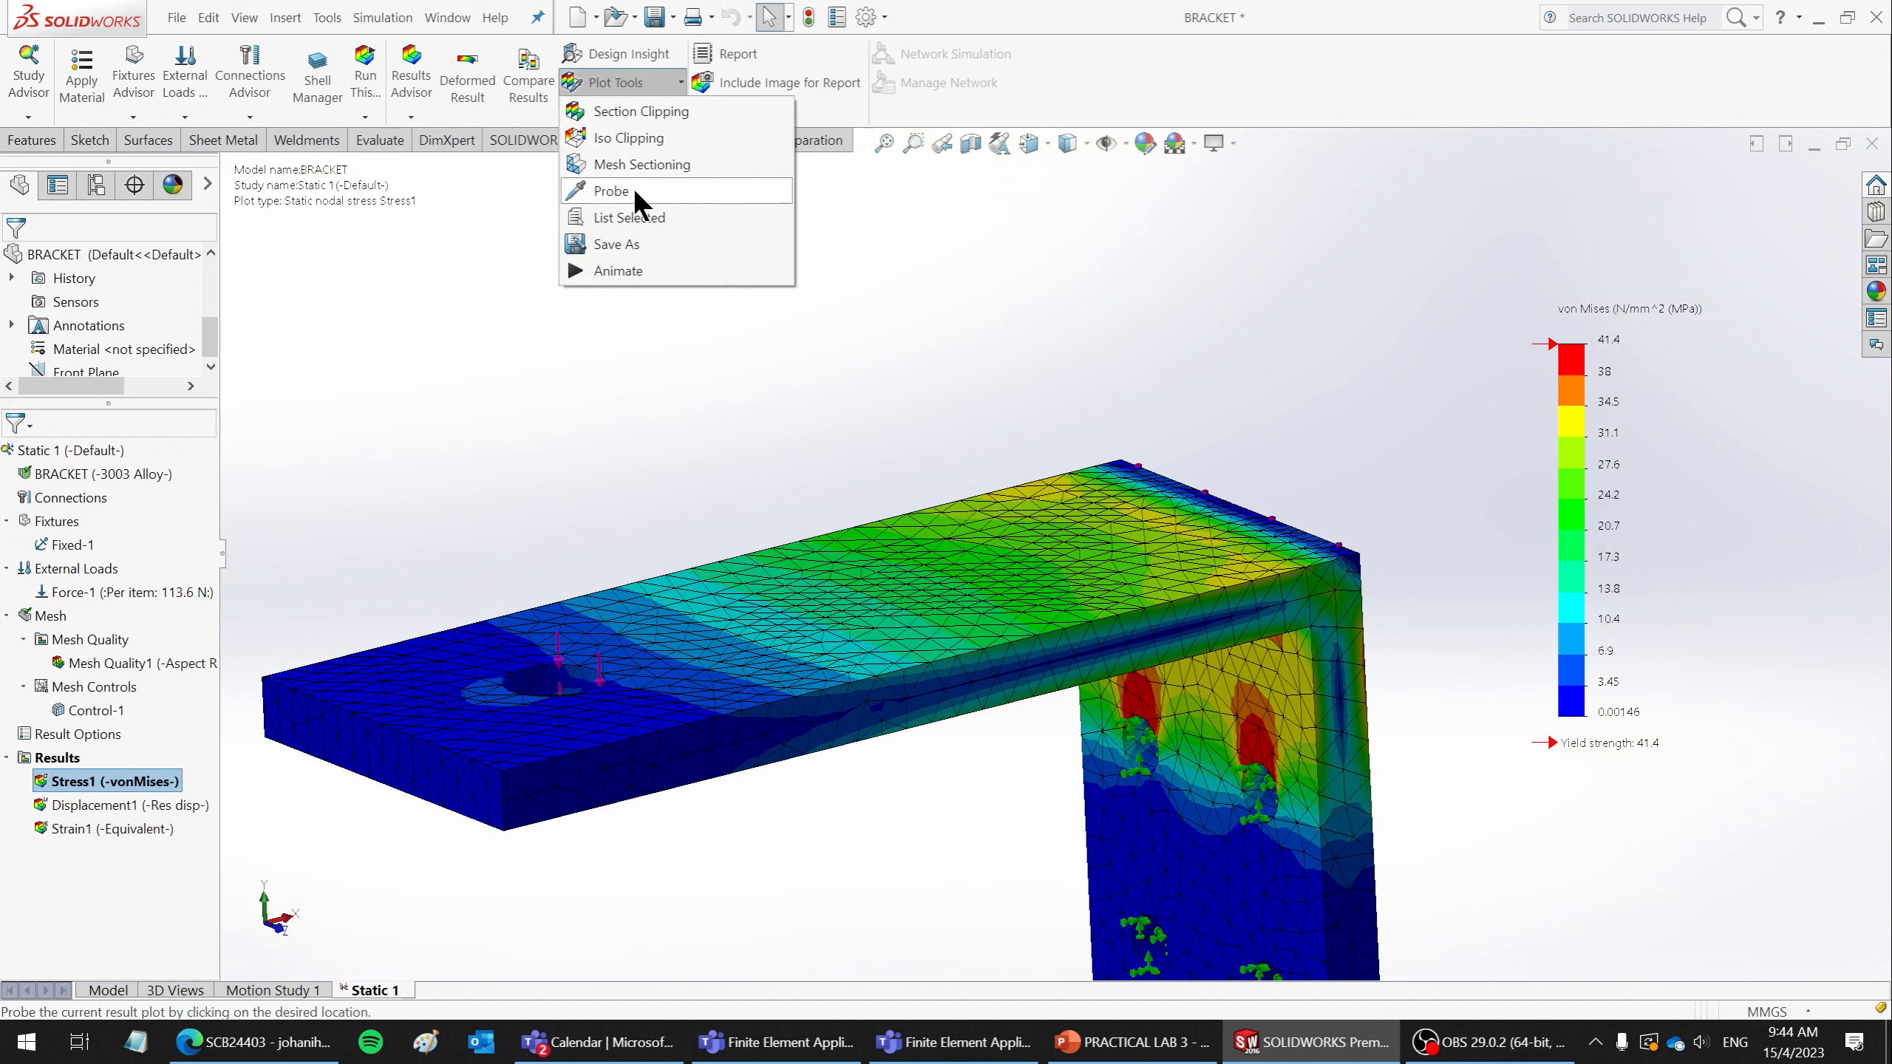
click(616, 270)
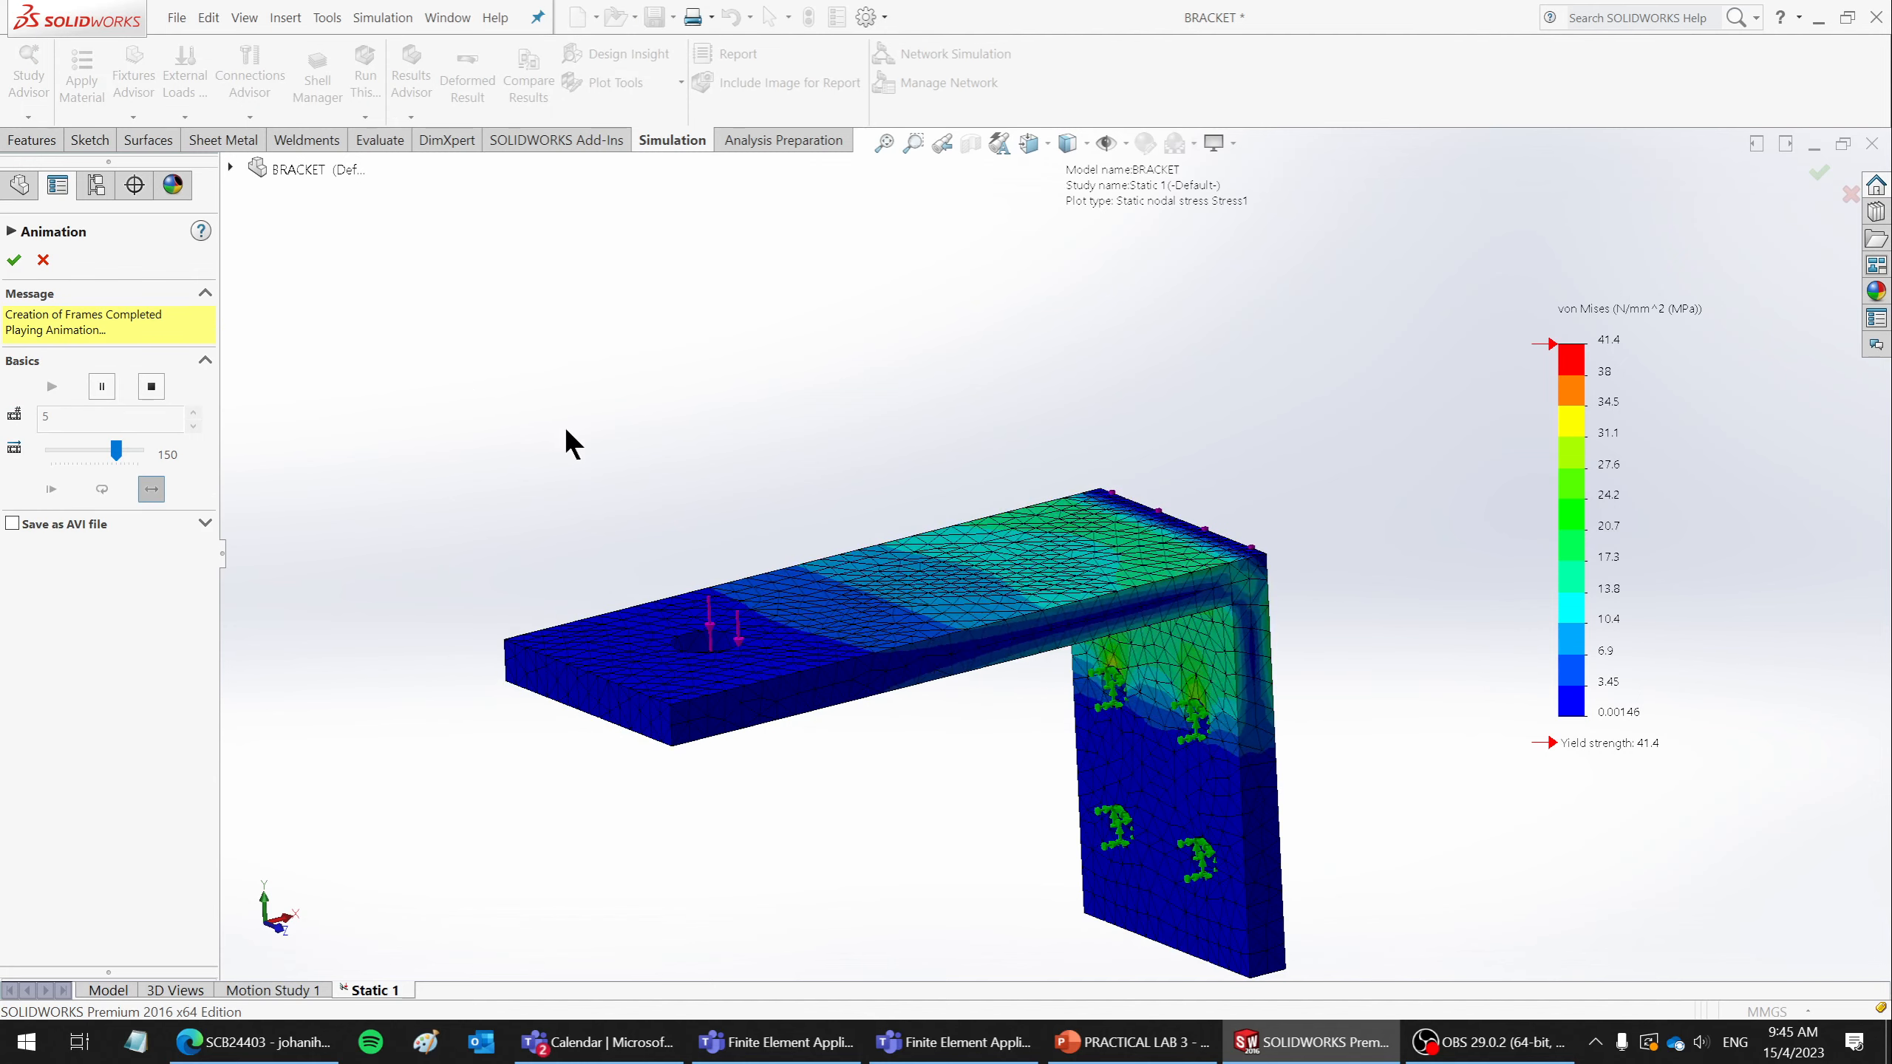
click(44, 260)
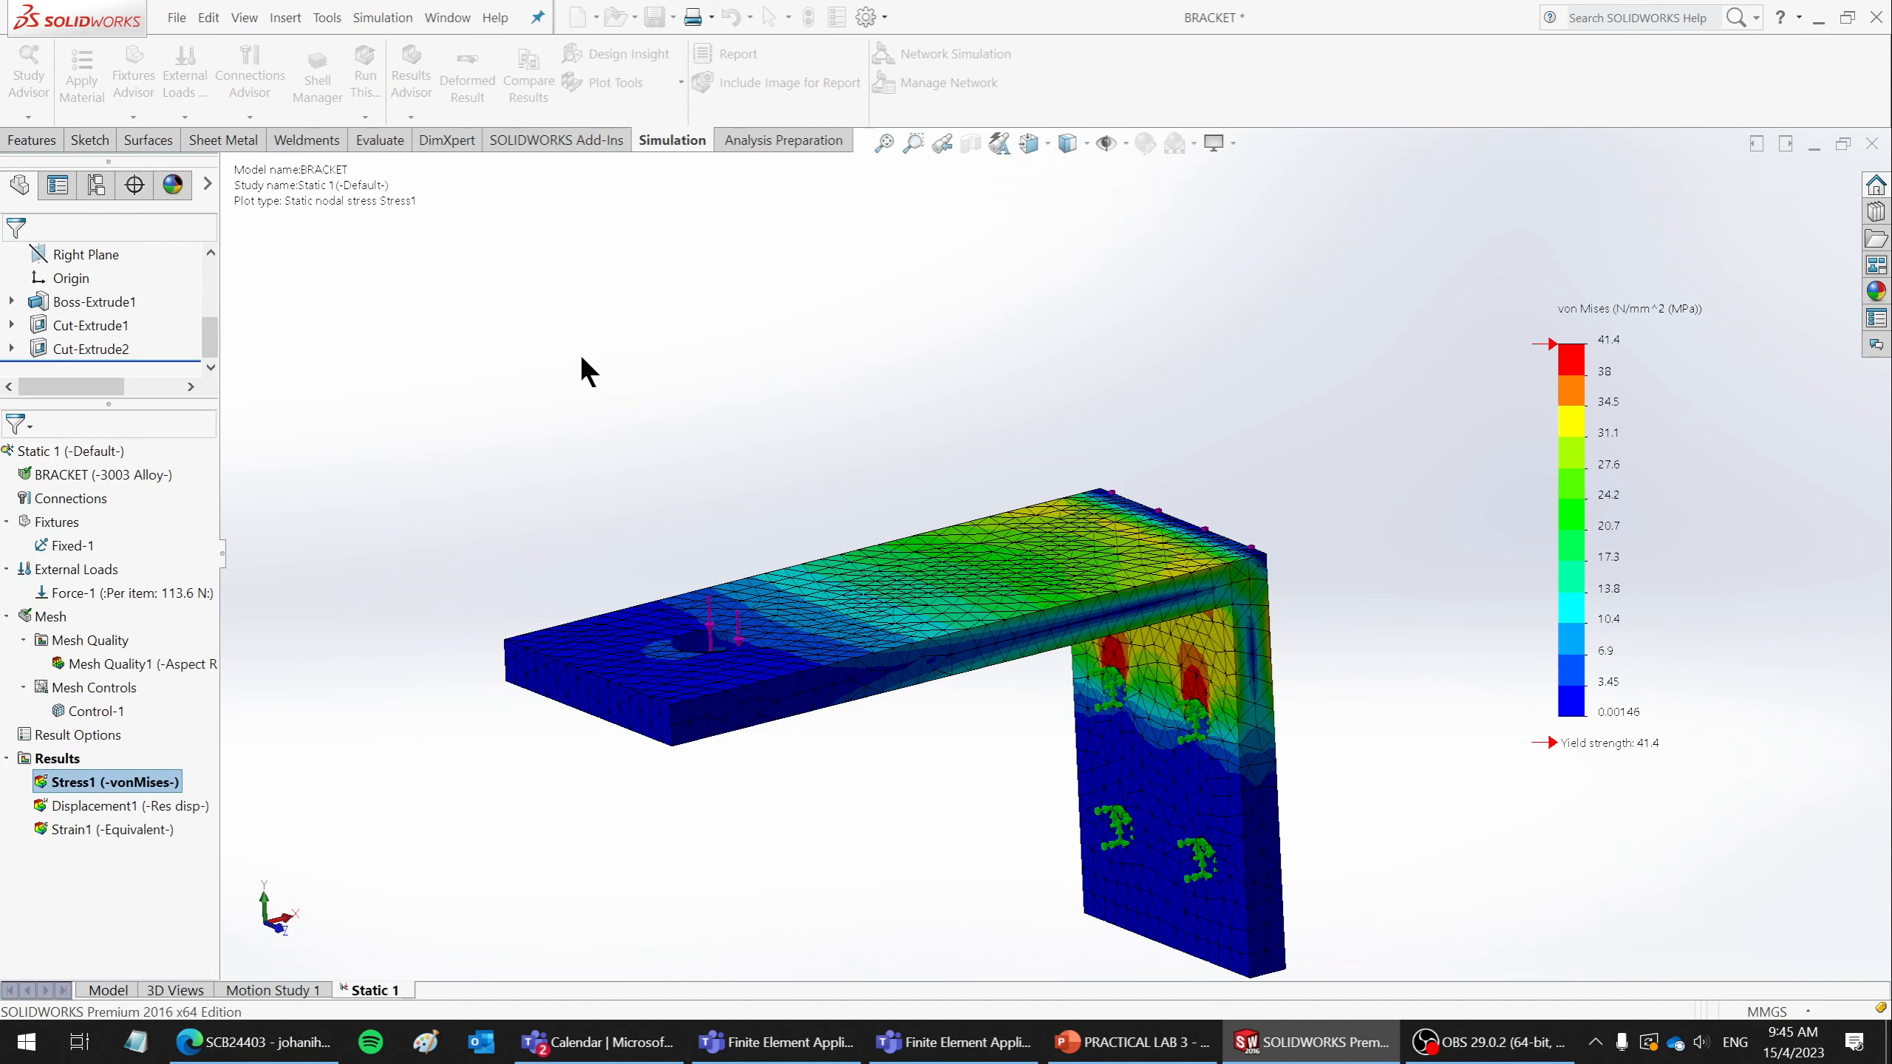
- Edit the stress plot's definition to use the Automatic deformation scale option and accept it
right_click(153, 780)
click(244, 407)
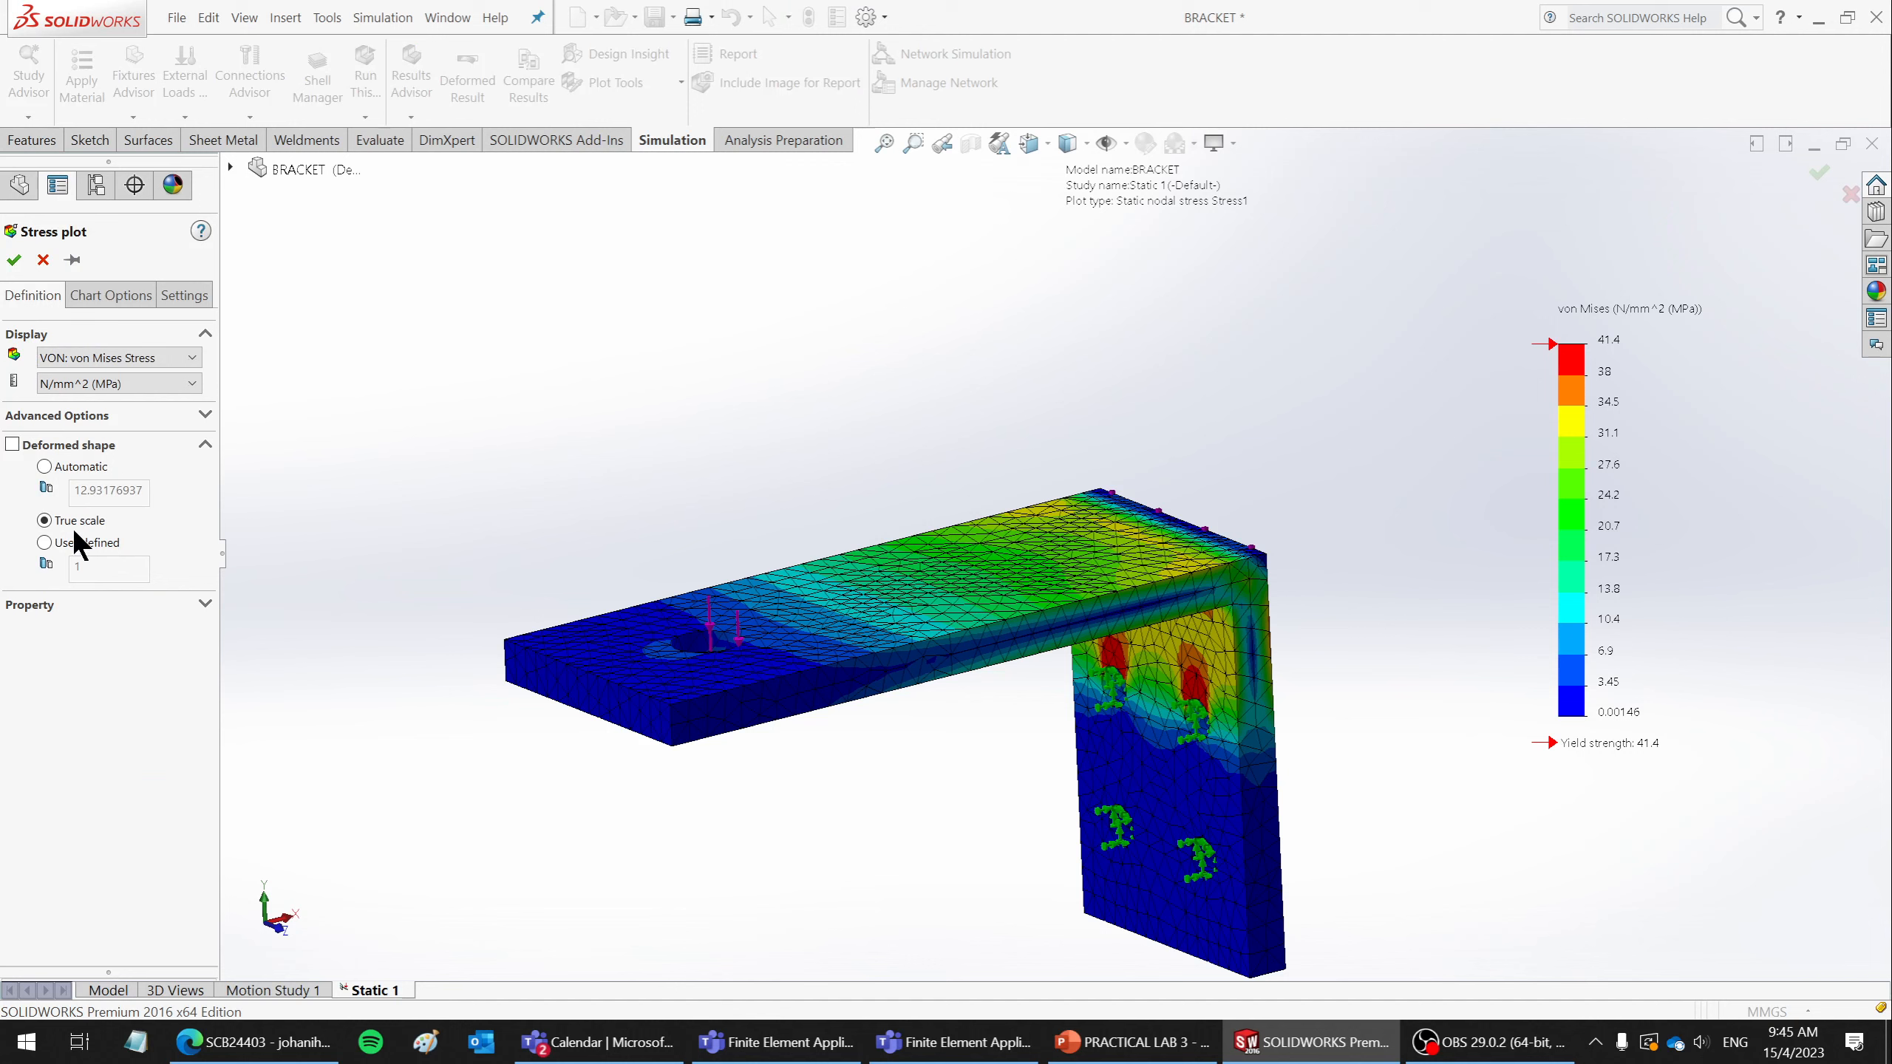
click(44, 466)
click(14, 260)
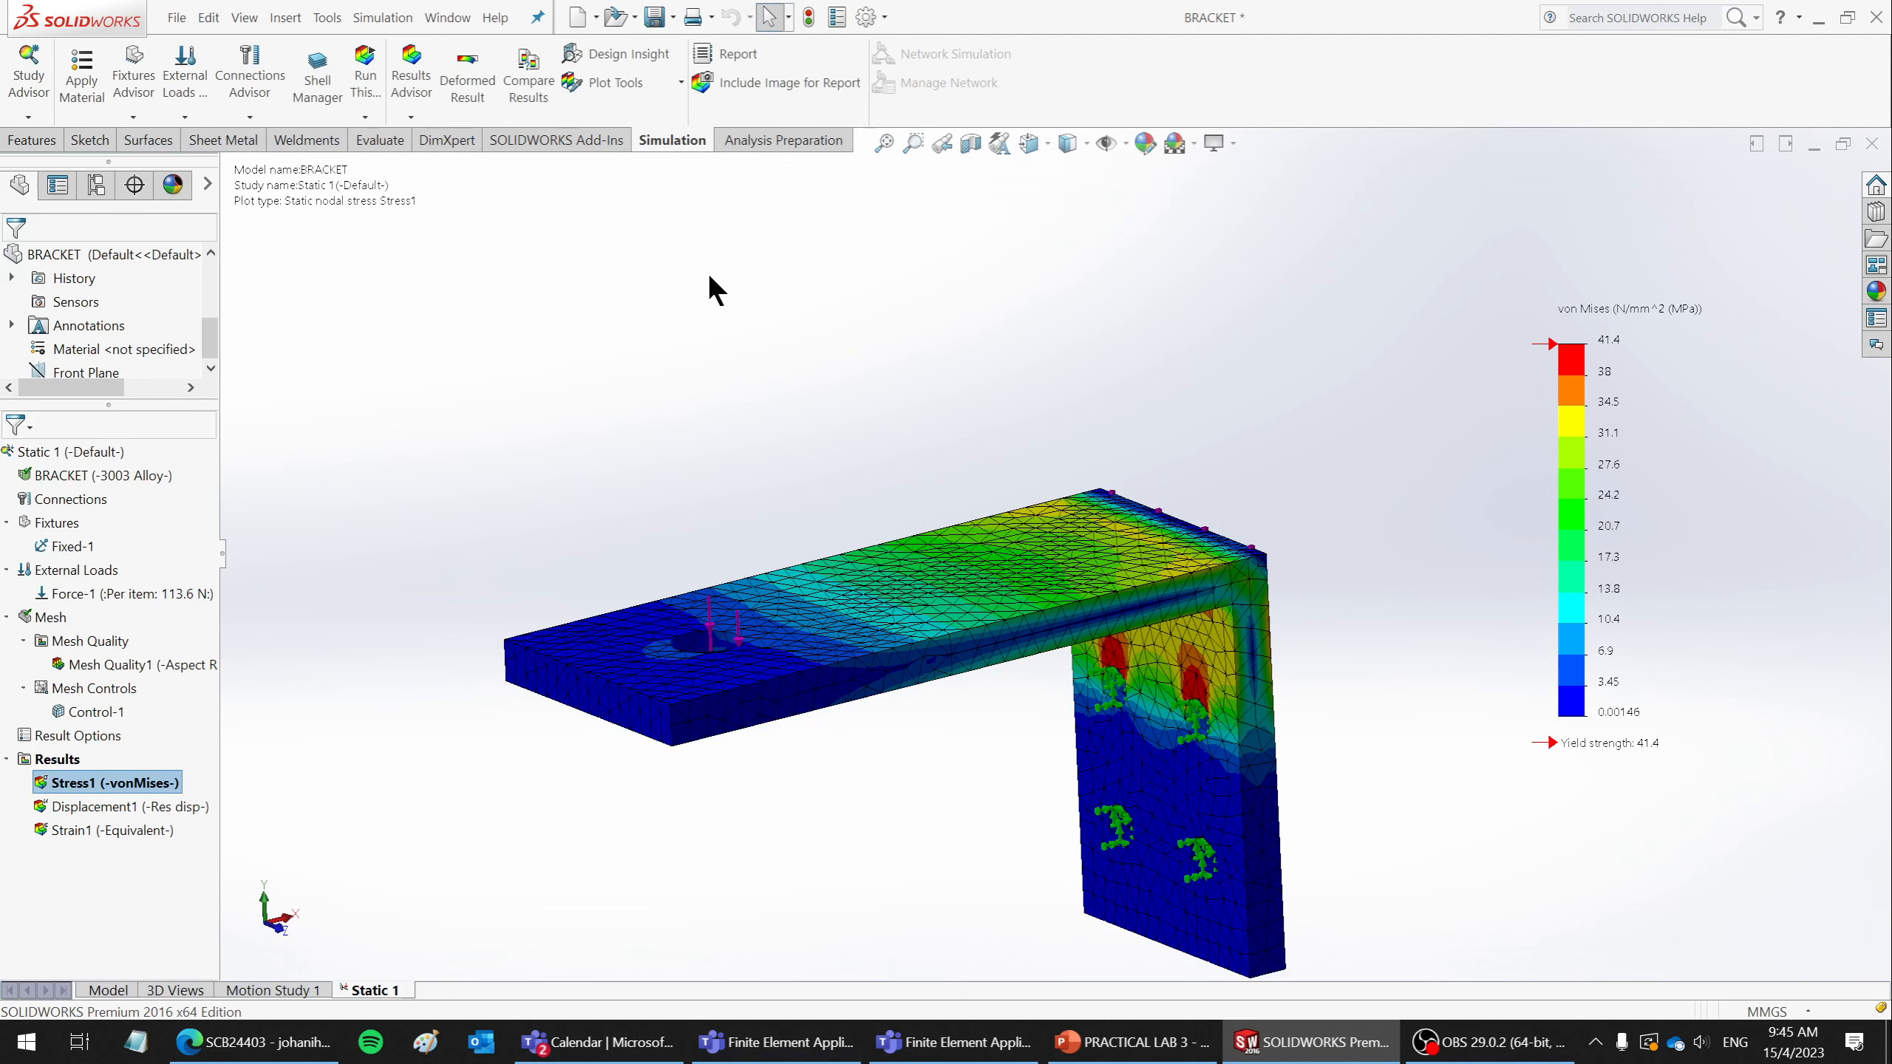
- Replay the stress plot animation while viewing the bracket from the side, and close it
click(609, 84)
click(612, 270)
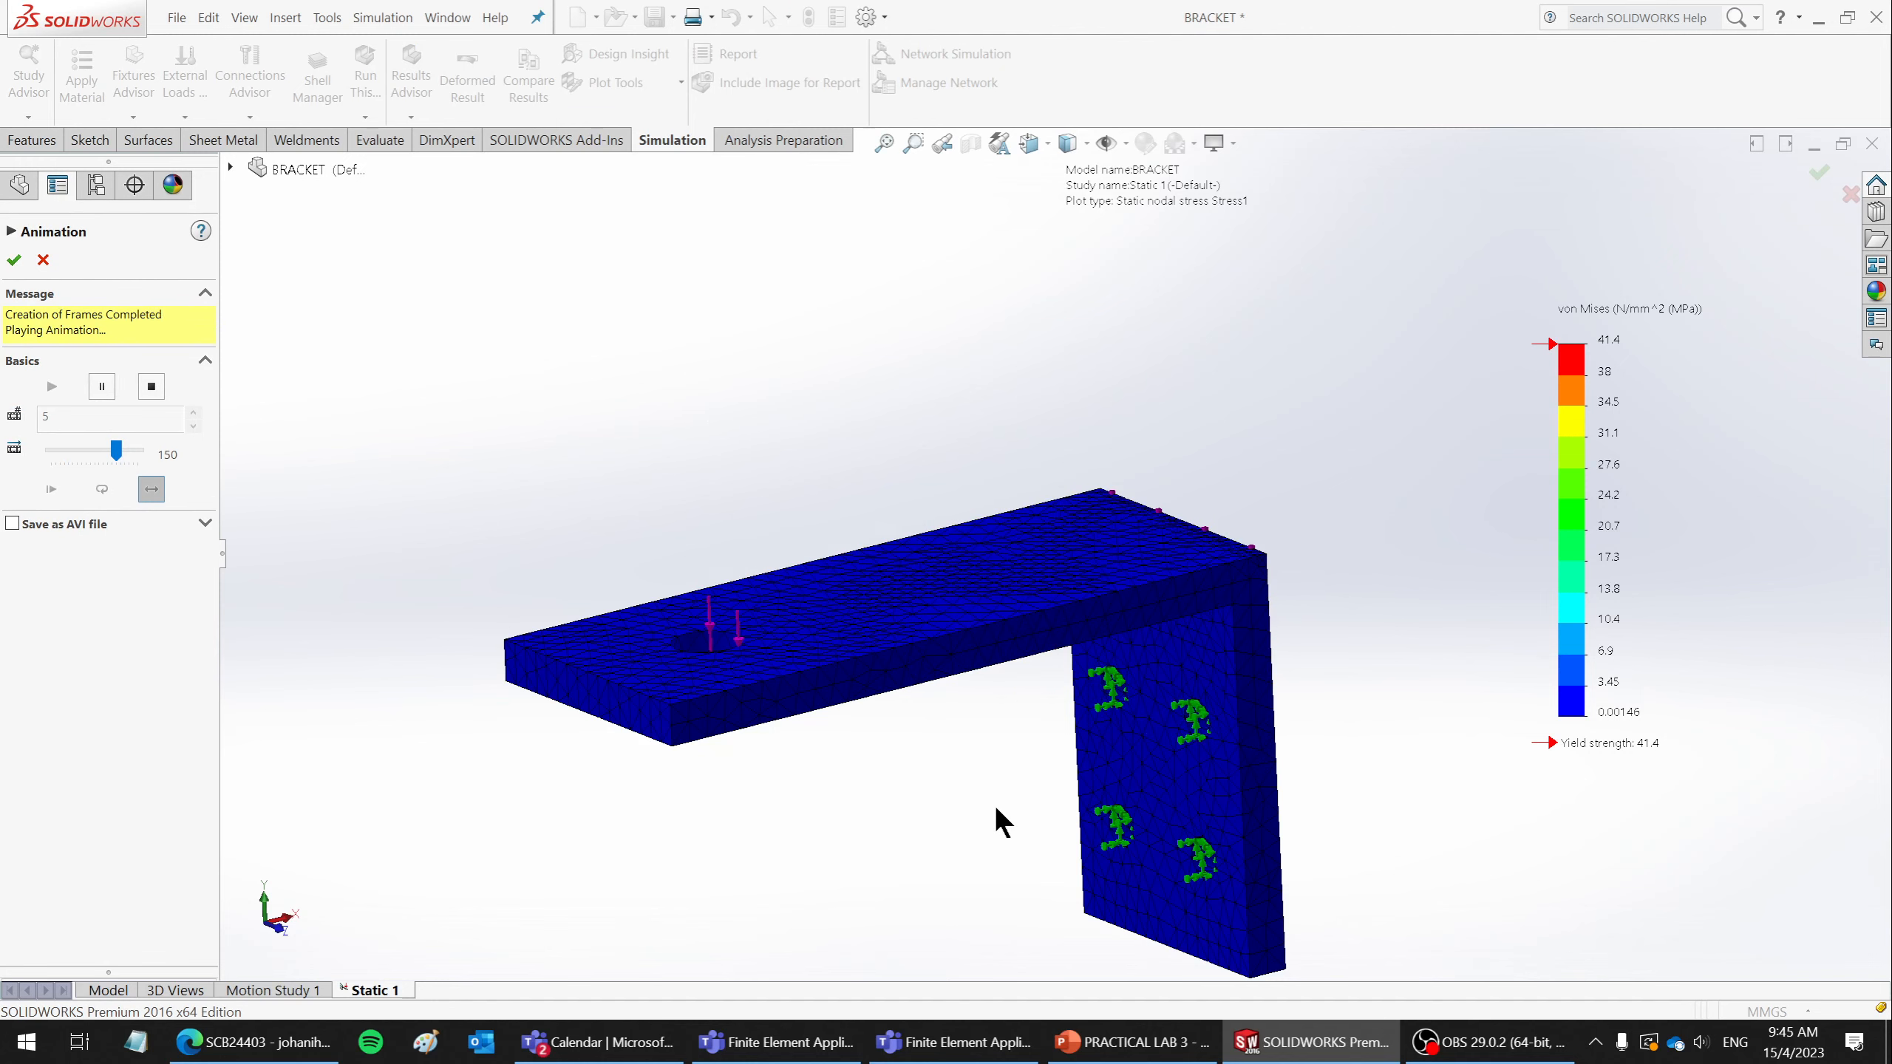
key(ctrl+1)
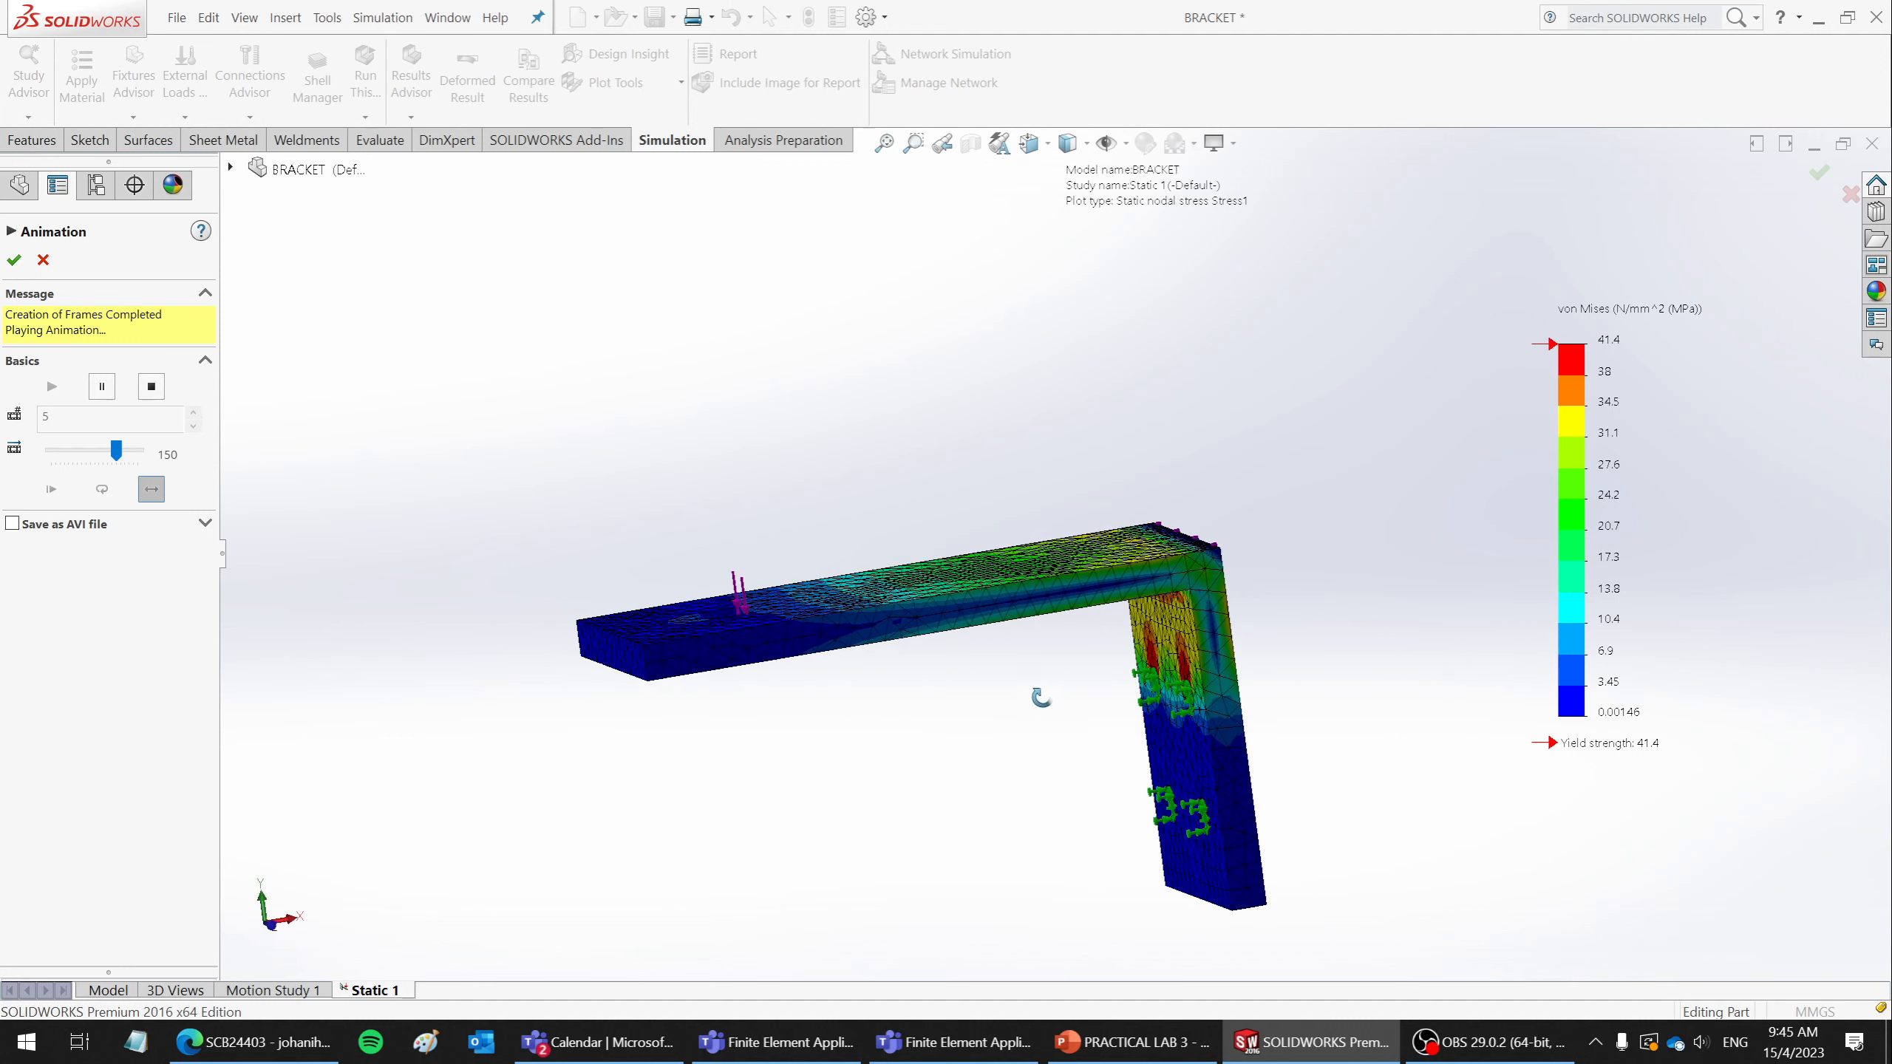
click(43, 259)
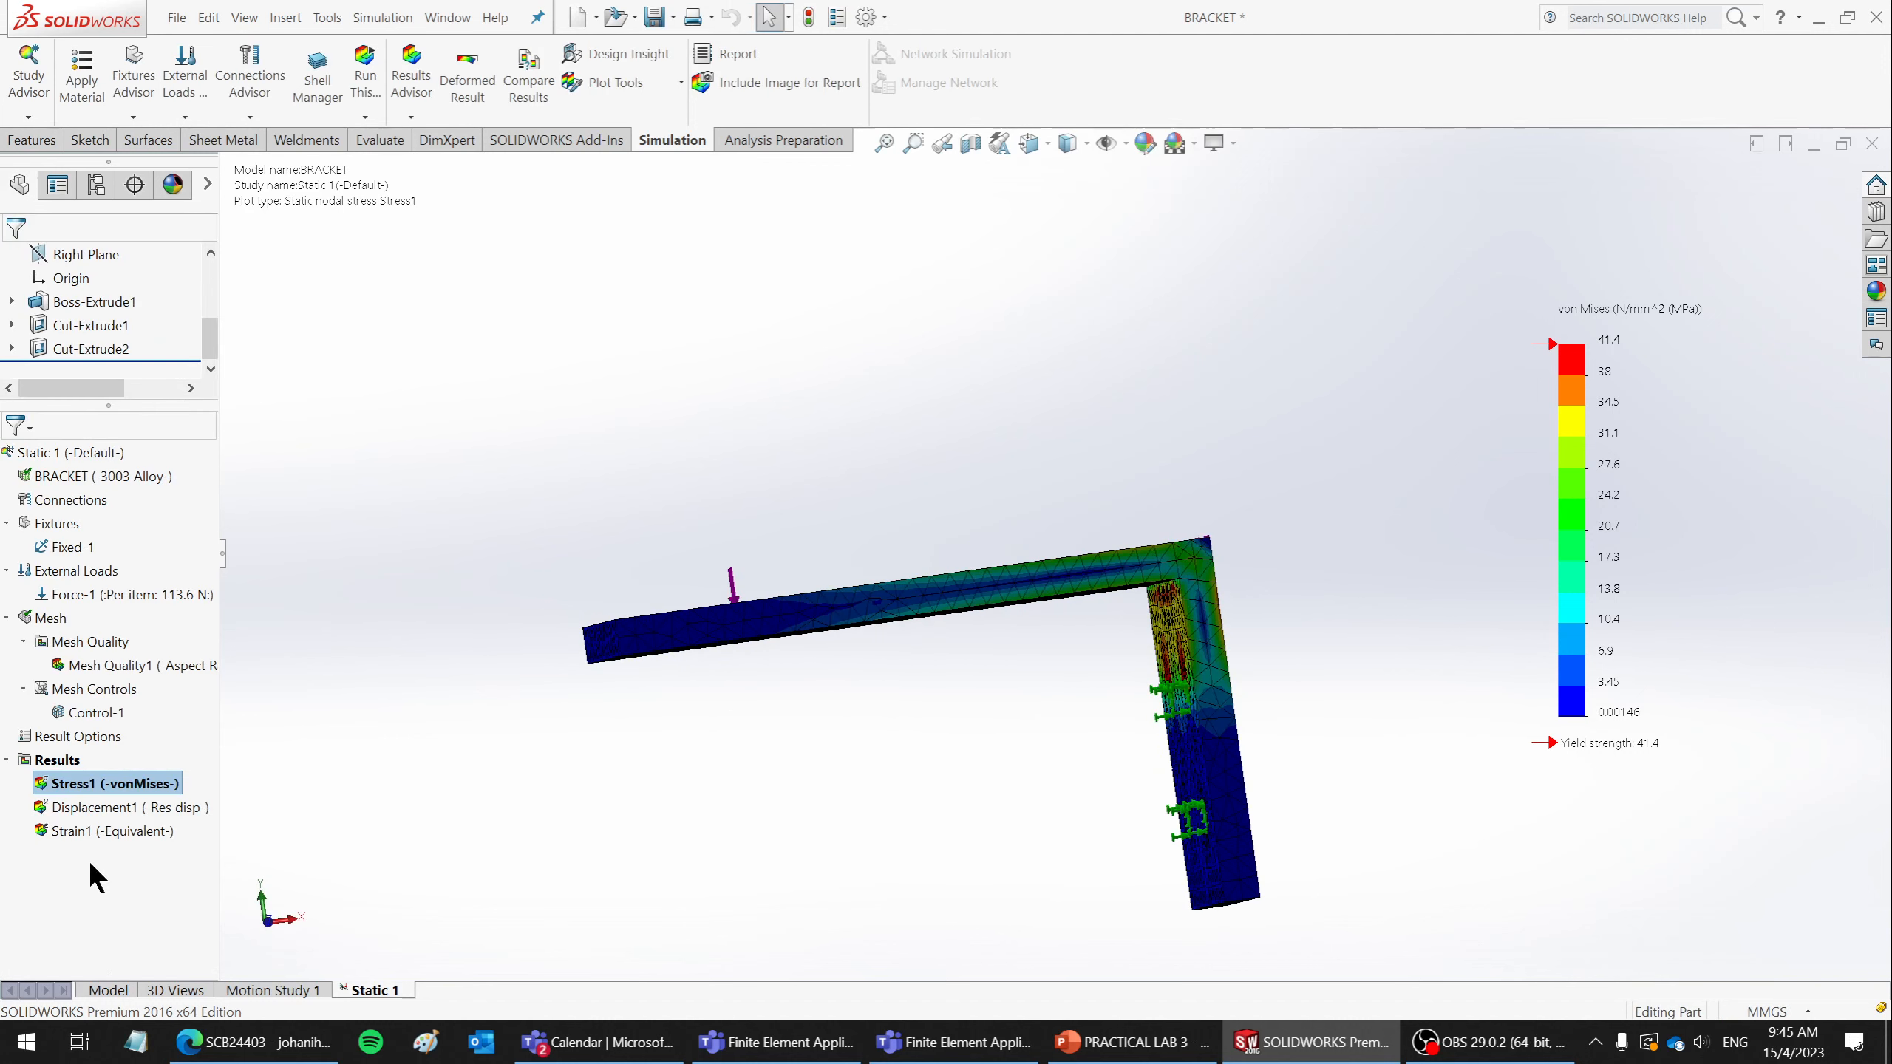
- Show the resultant displacement plot and turn the bracket to view its upper face
right_click(90, 807)
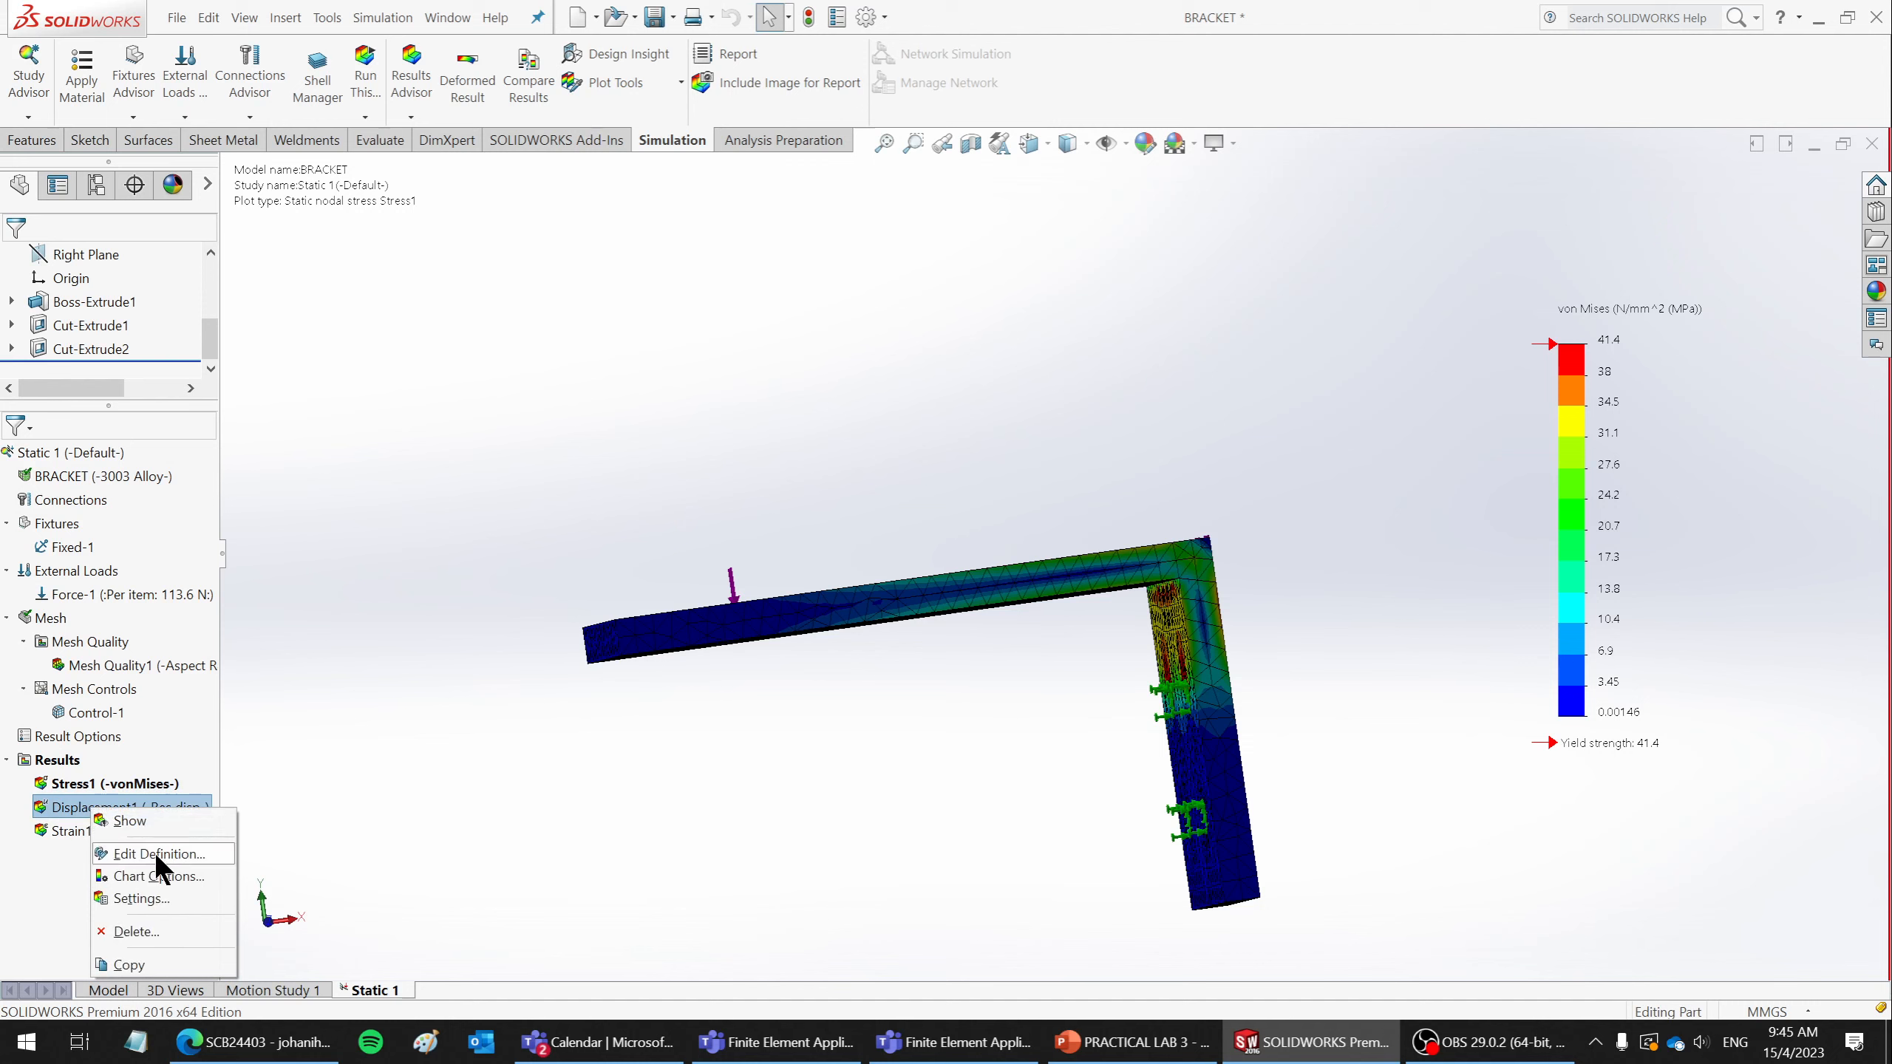
click(130, 821)
middle_drag(915, 401, 966, 494)
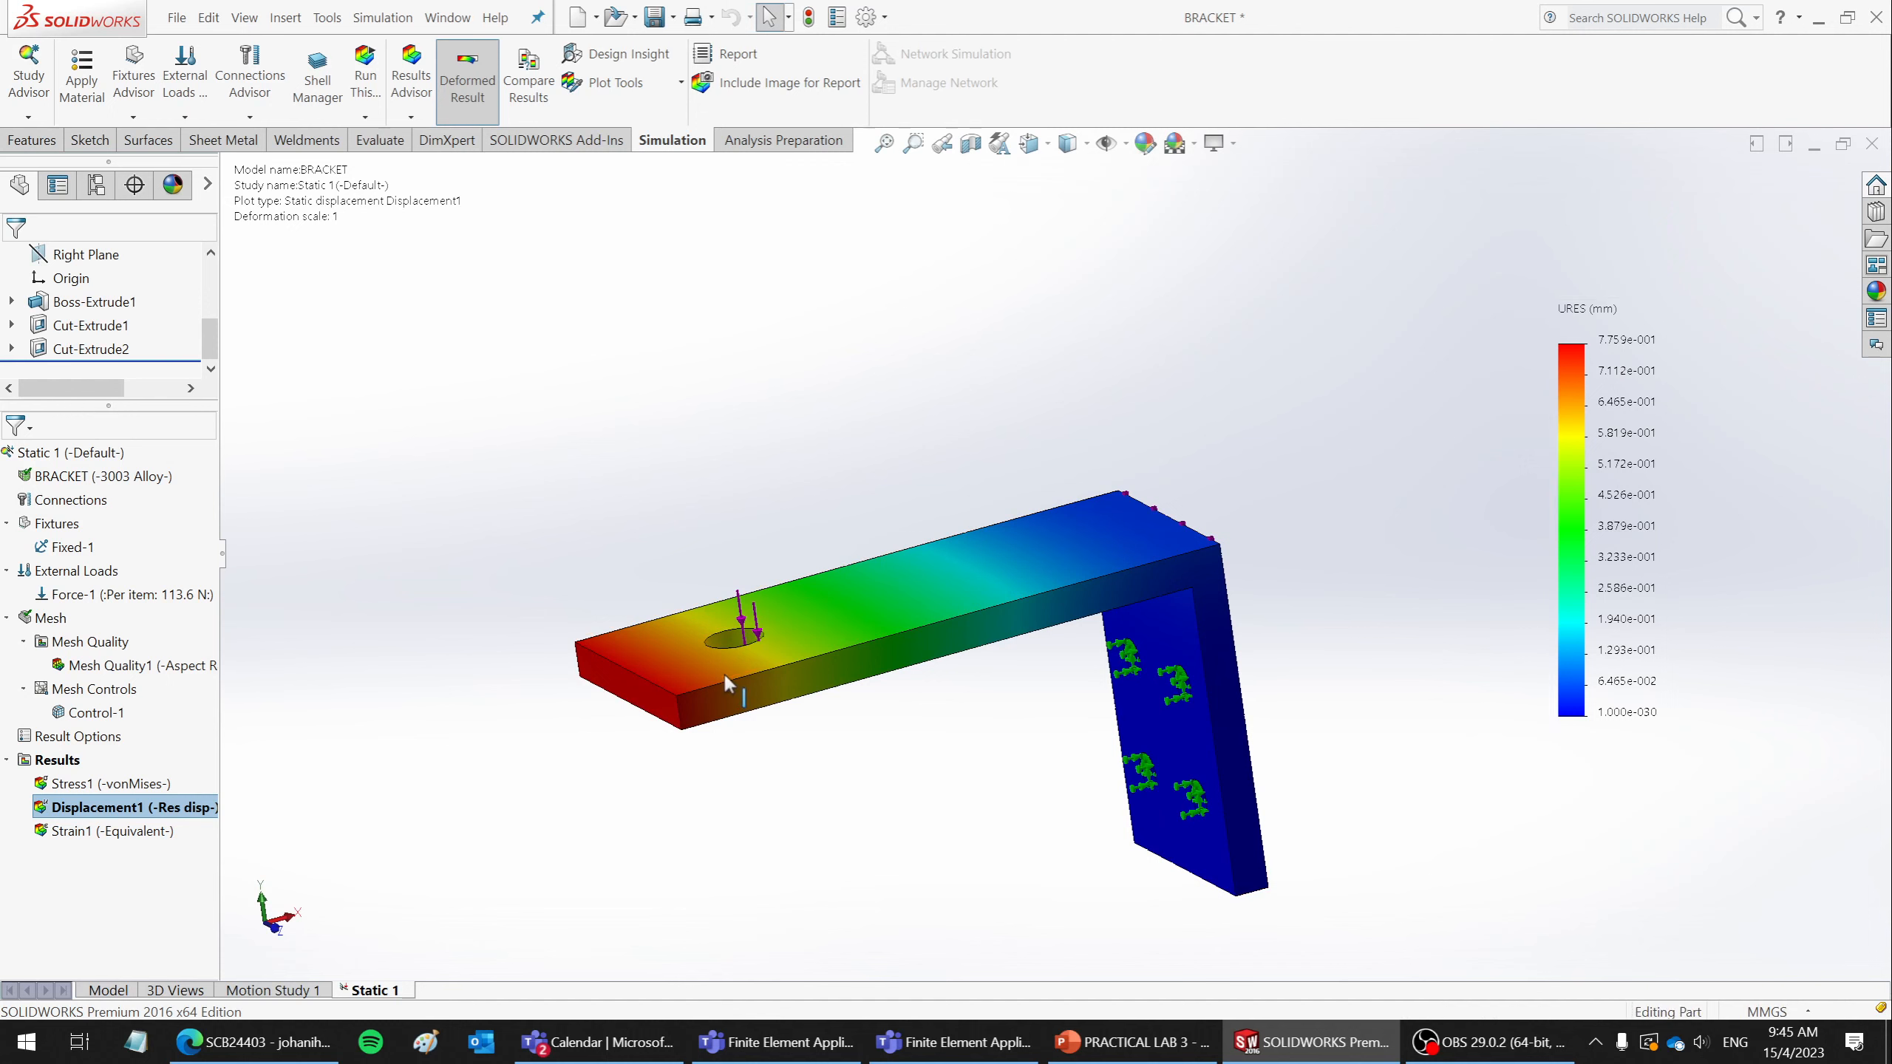
- Set the displacement plot's deformed shape to a user-defined scale of 100 and inspect the bending from the side
right_click(74, 806)
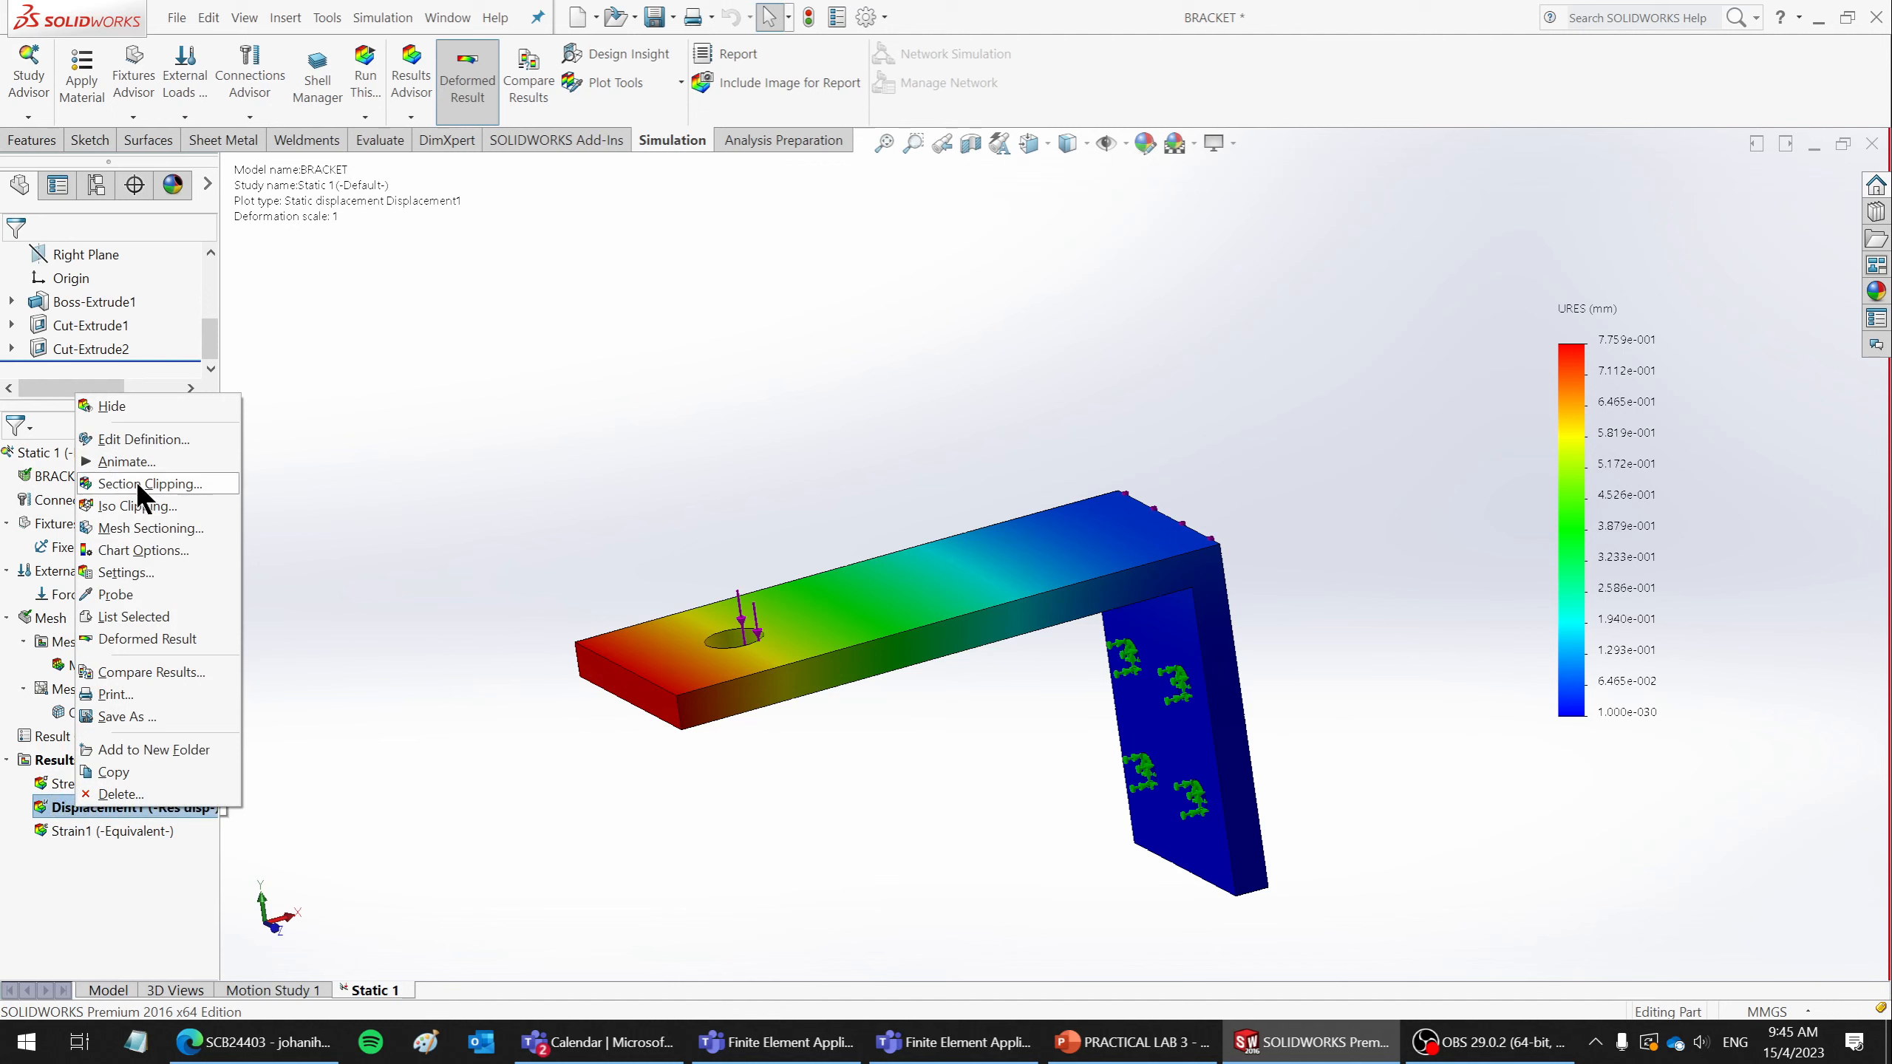
click(134, 446)
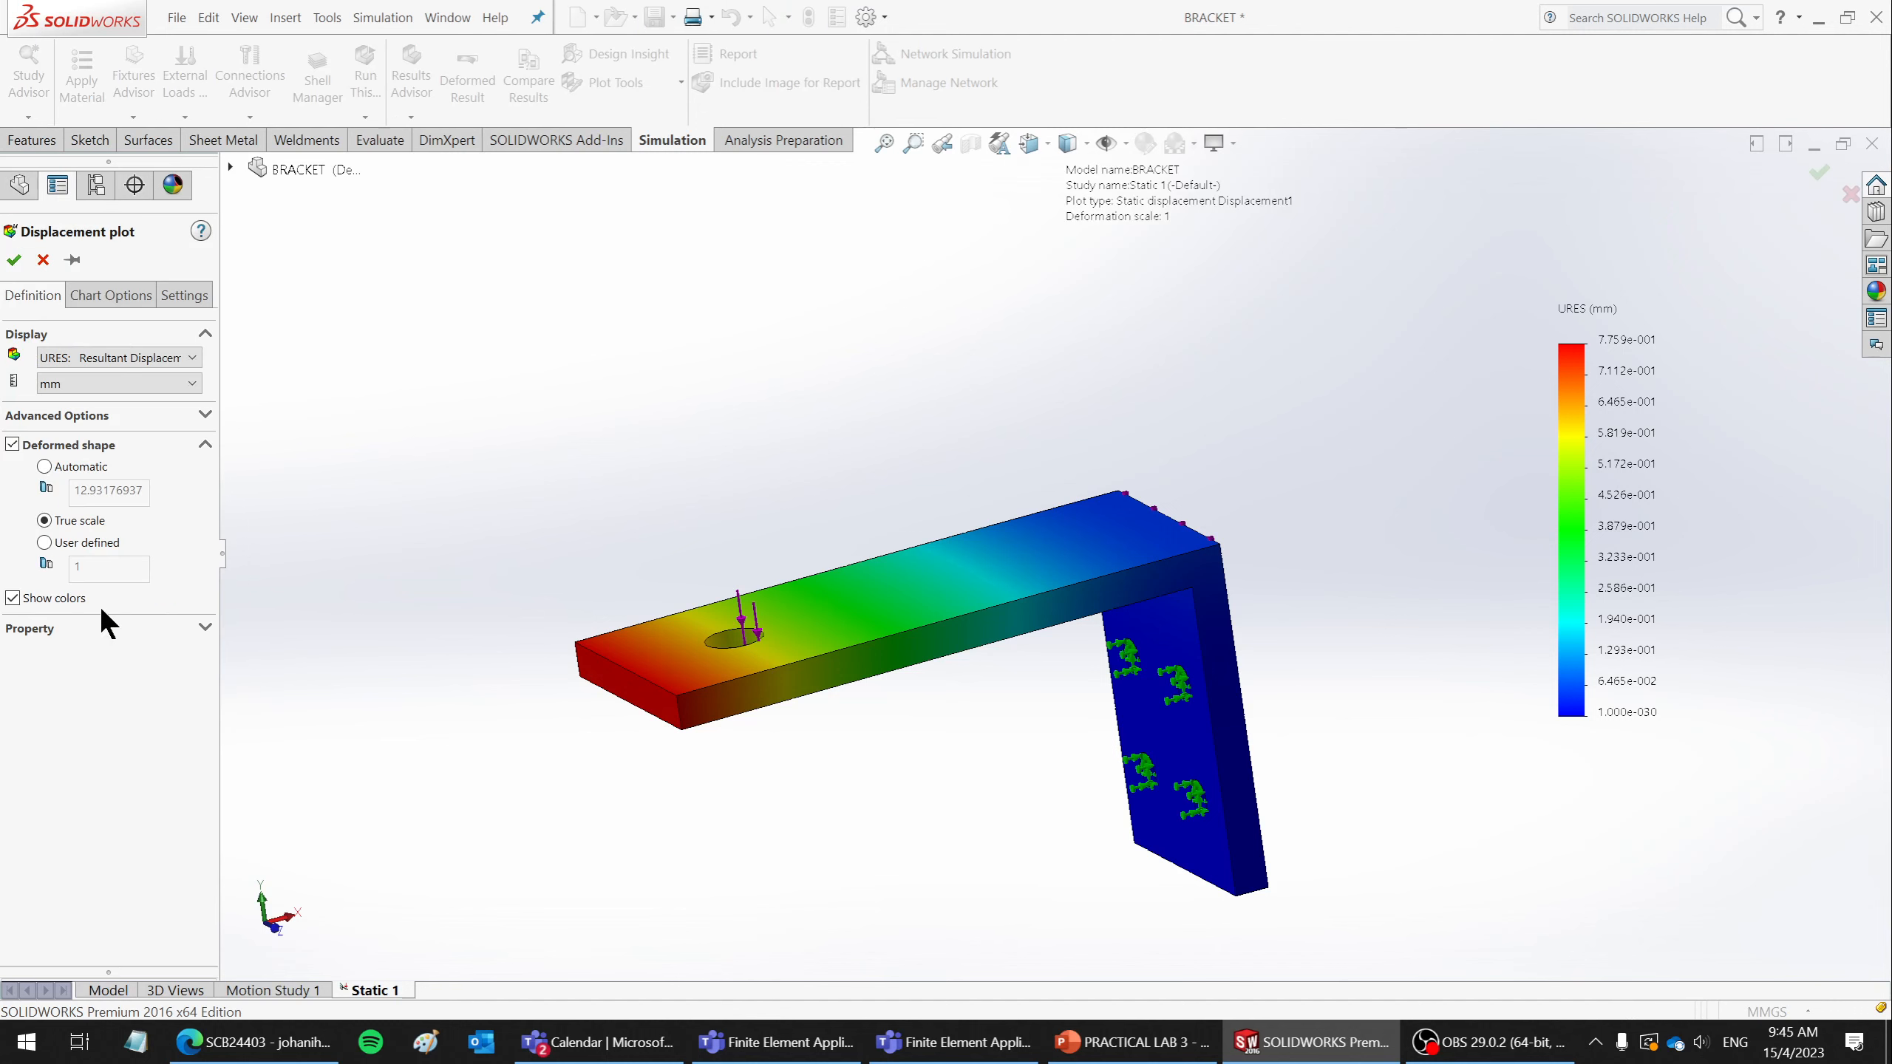
click(44, 543)
text(00)
click(14, 259)
scroll(975, 445, up, 3)
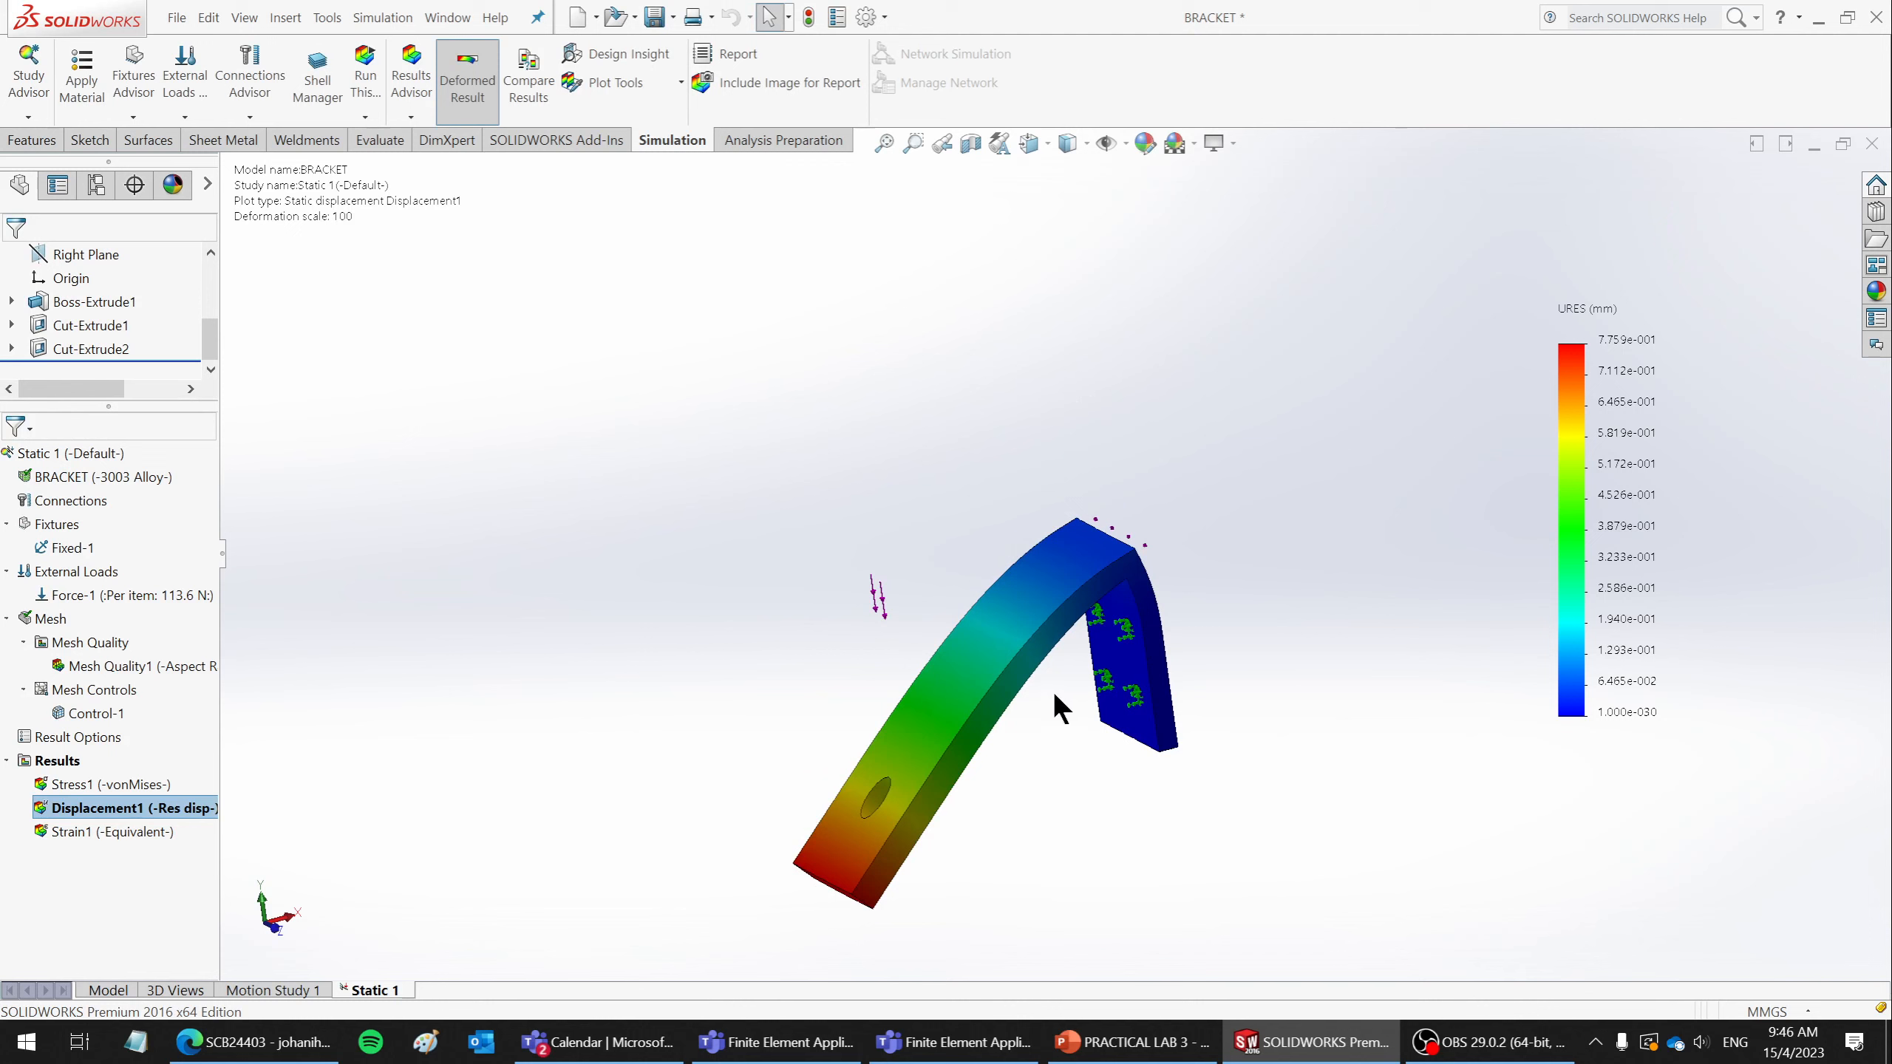
middle_drag(1052, 694, 1025, 533)
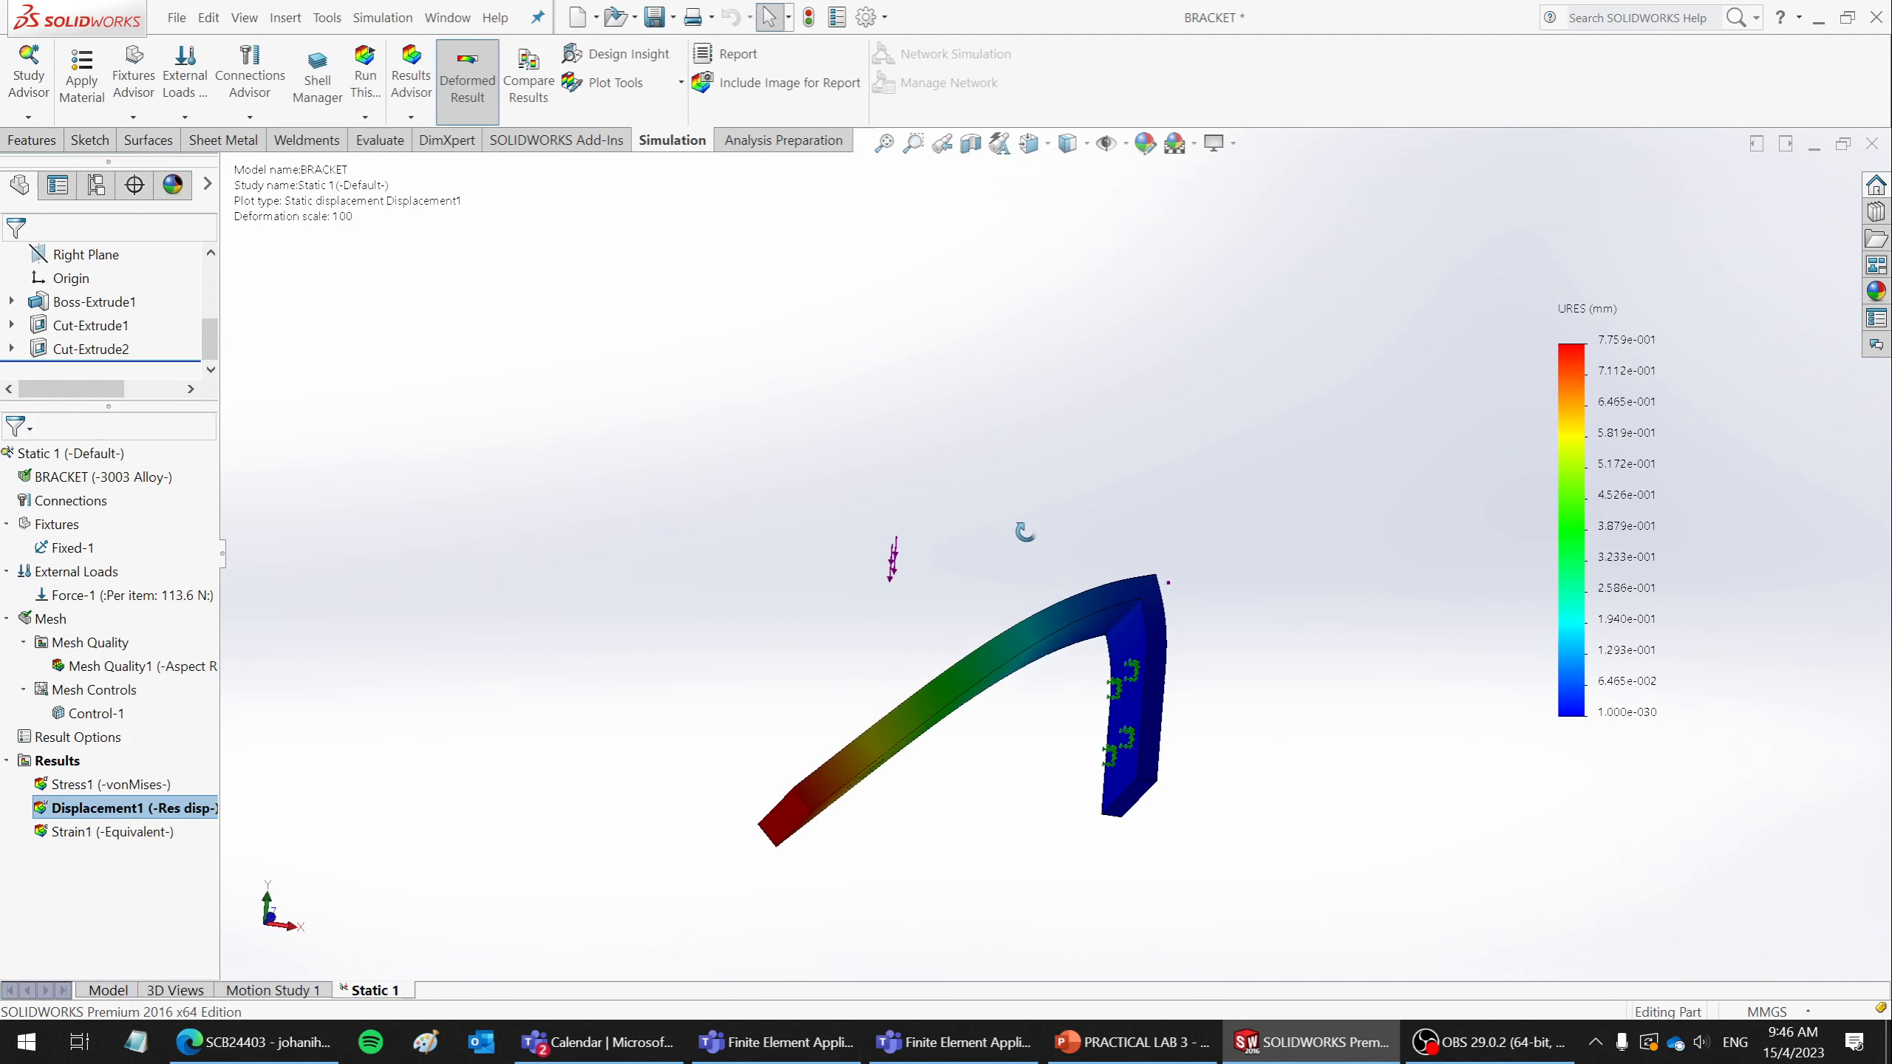
- Reduce the displacement plot's user-defined deformation scale to 50 and examine the bent bracket
right_click(90, 808)
click(153, 434)
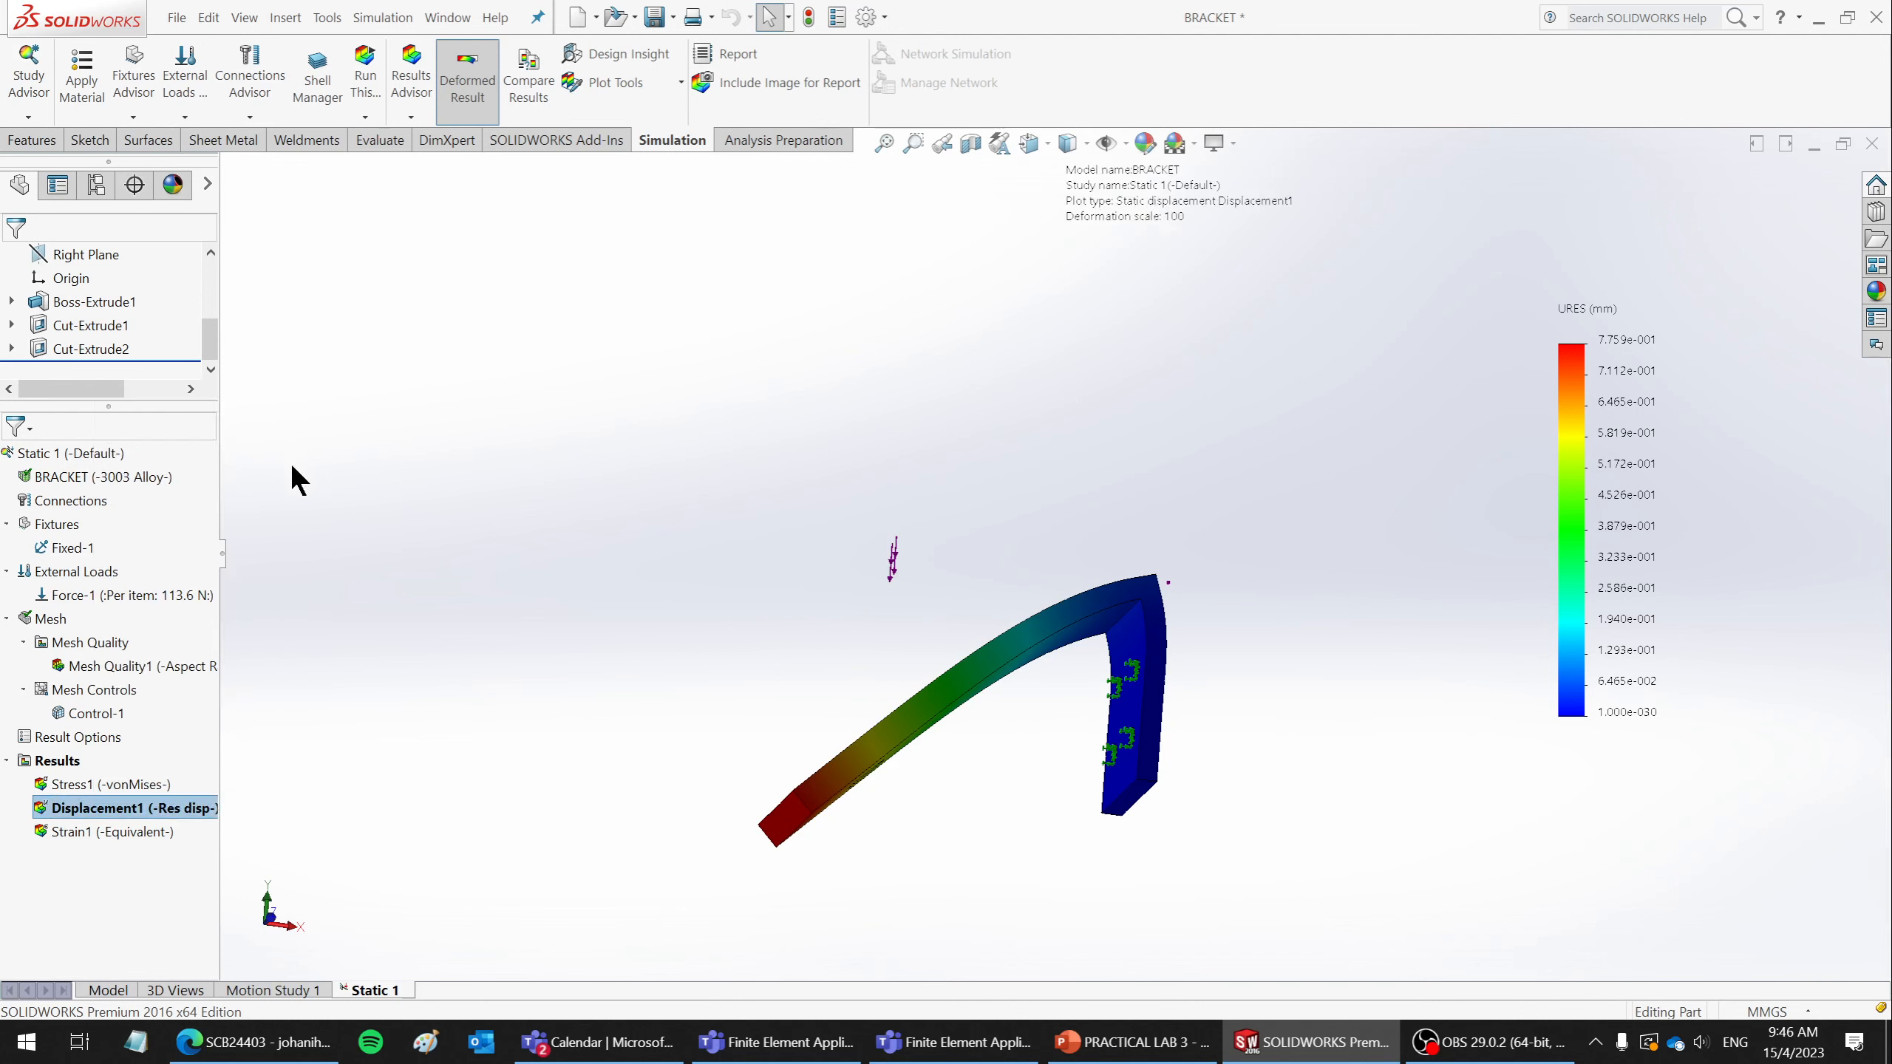
drag(104, 571, 44, 570)
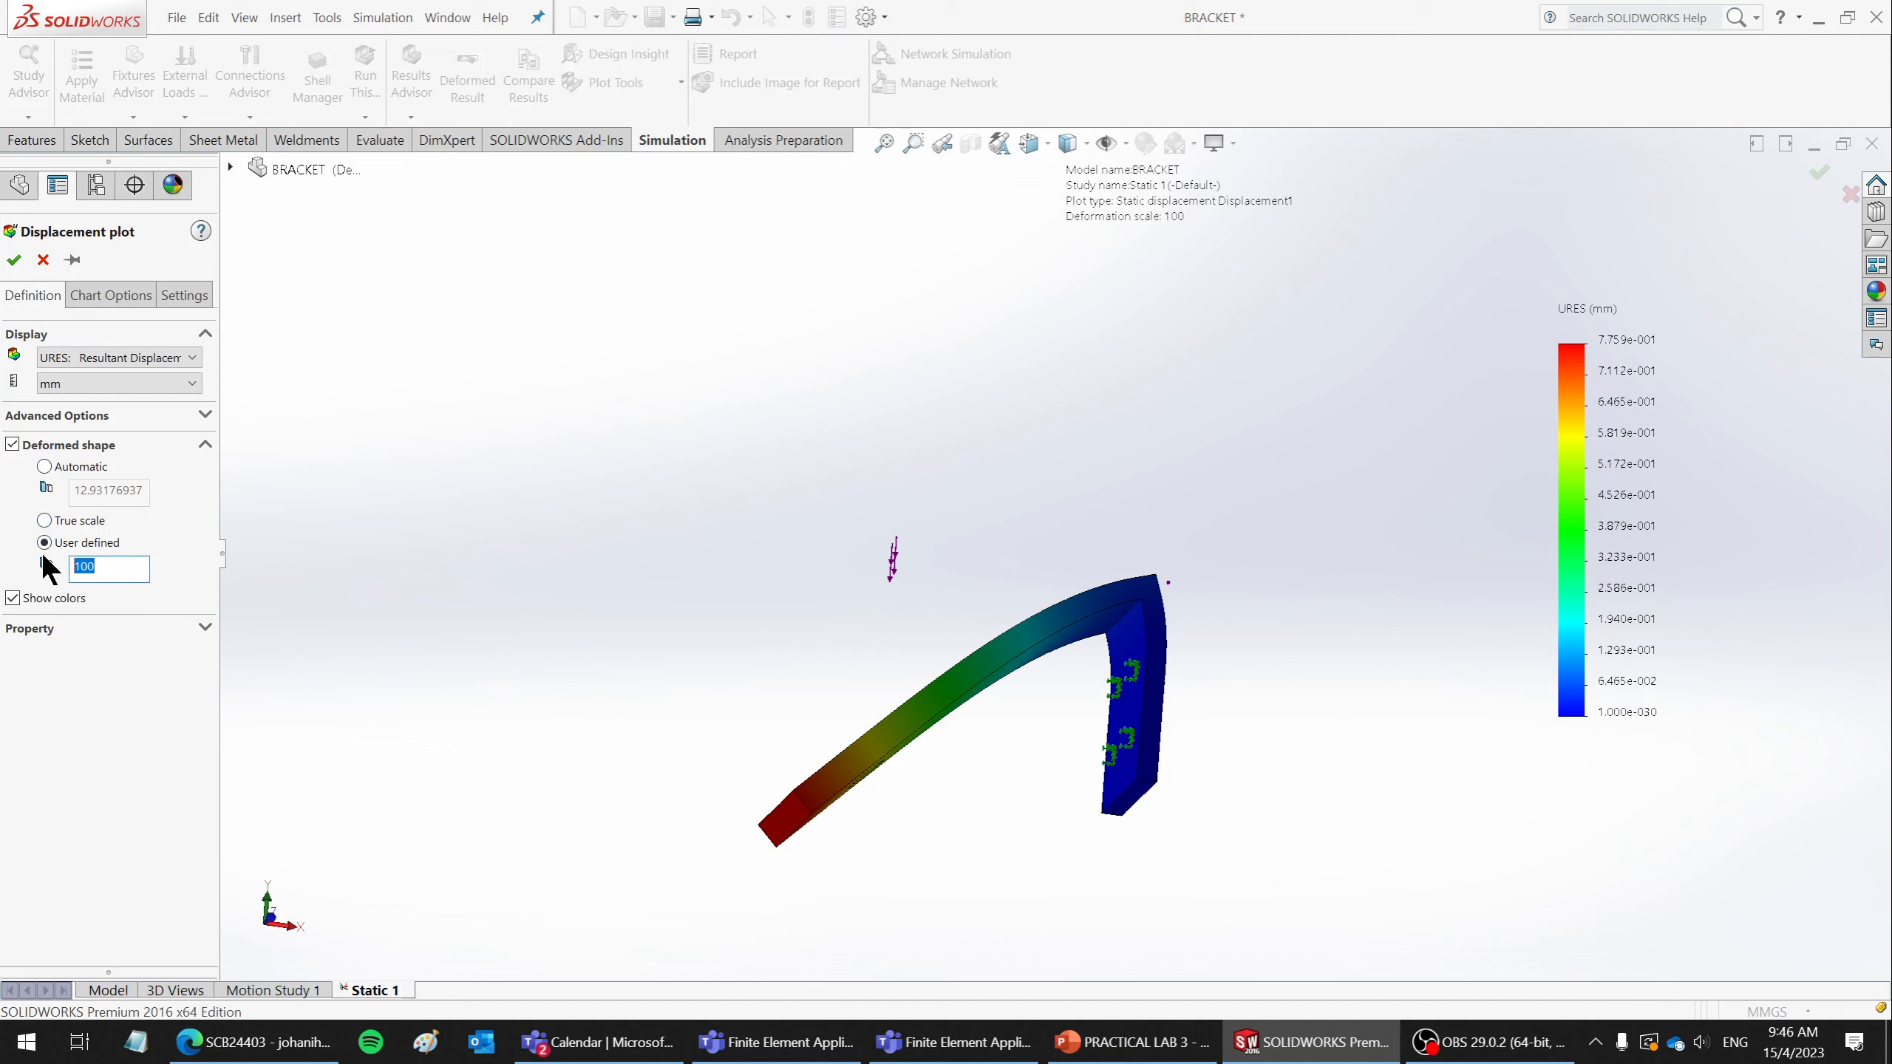
text(50)
click(14, 260)
middle_drag(1155, 632, 1157, 778)
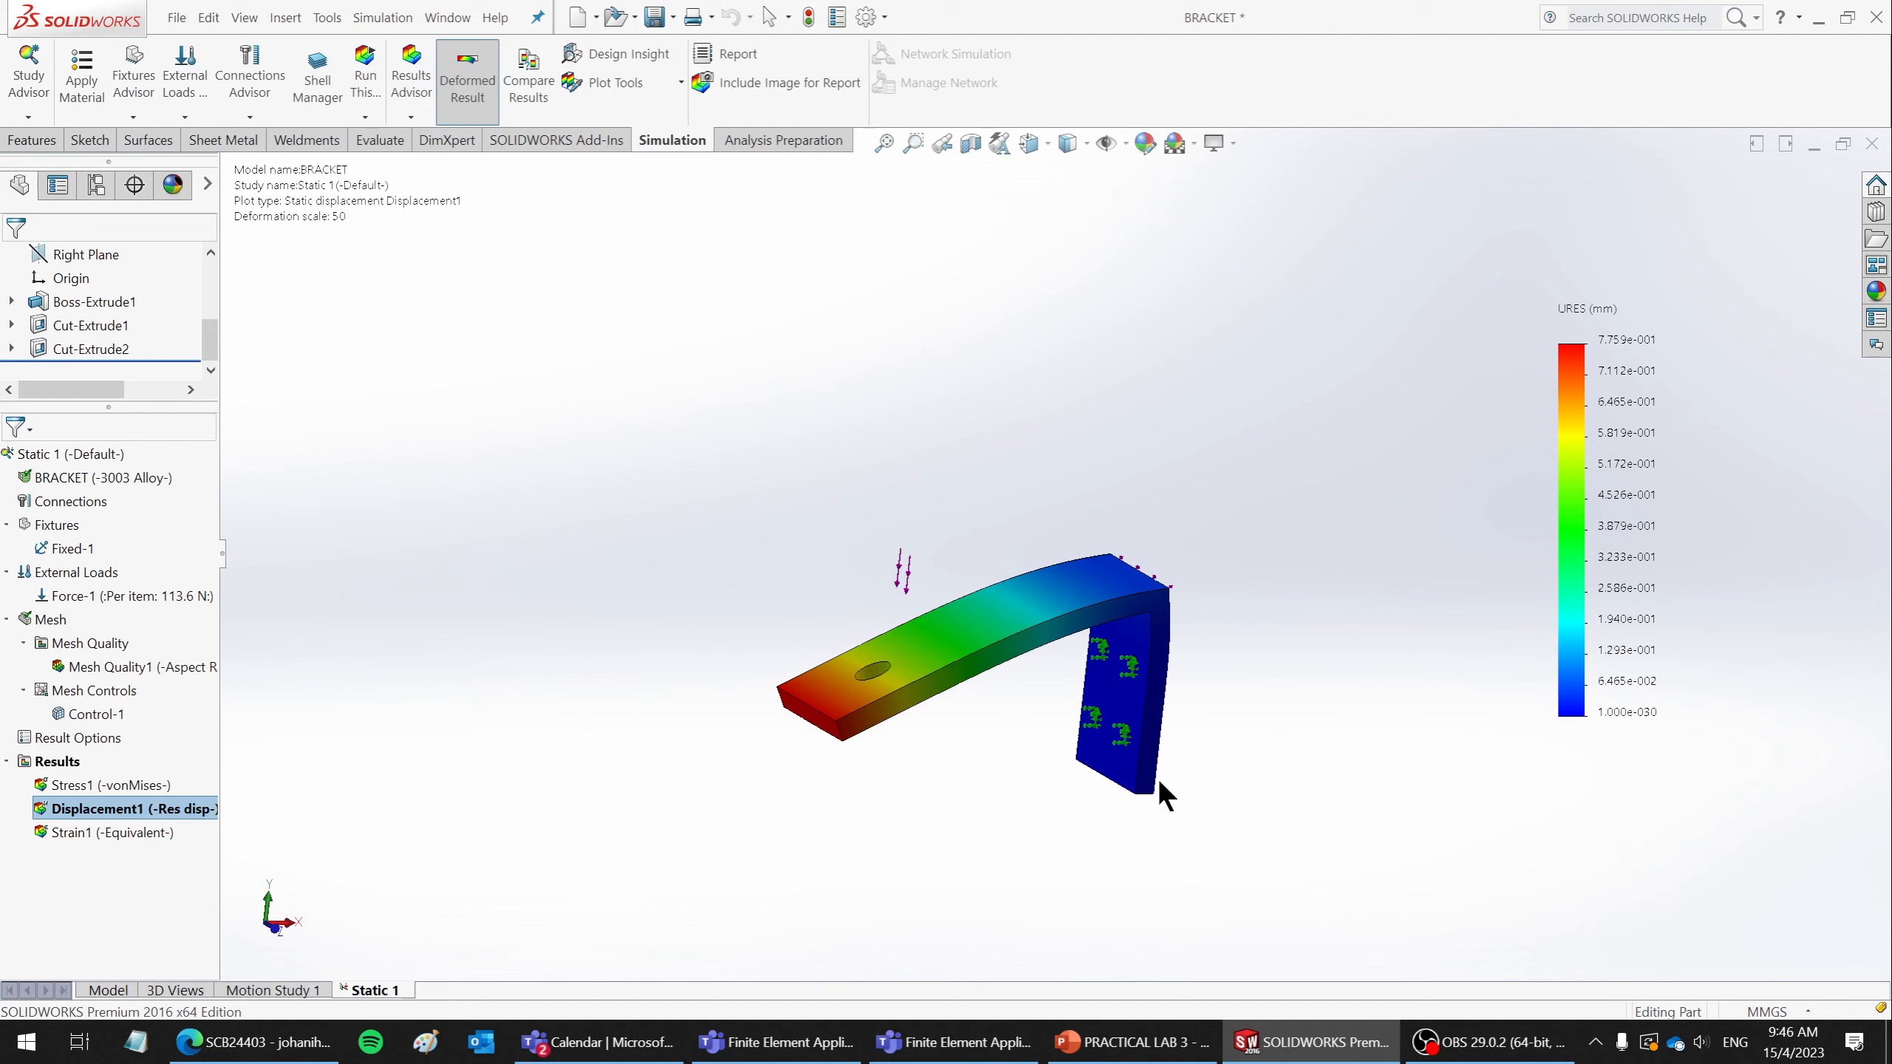
mouse_move(1095, 678)
middle_down()
mouse_move(999, 569)
mouse_move(1097, 649)
middle_up()
scroll(1143, 632, down, 3)
scroll(1142, 636, down, 2)
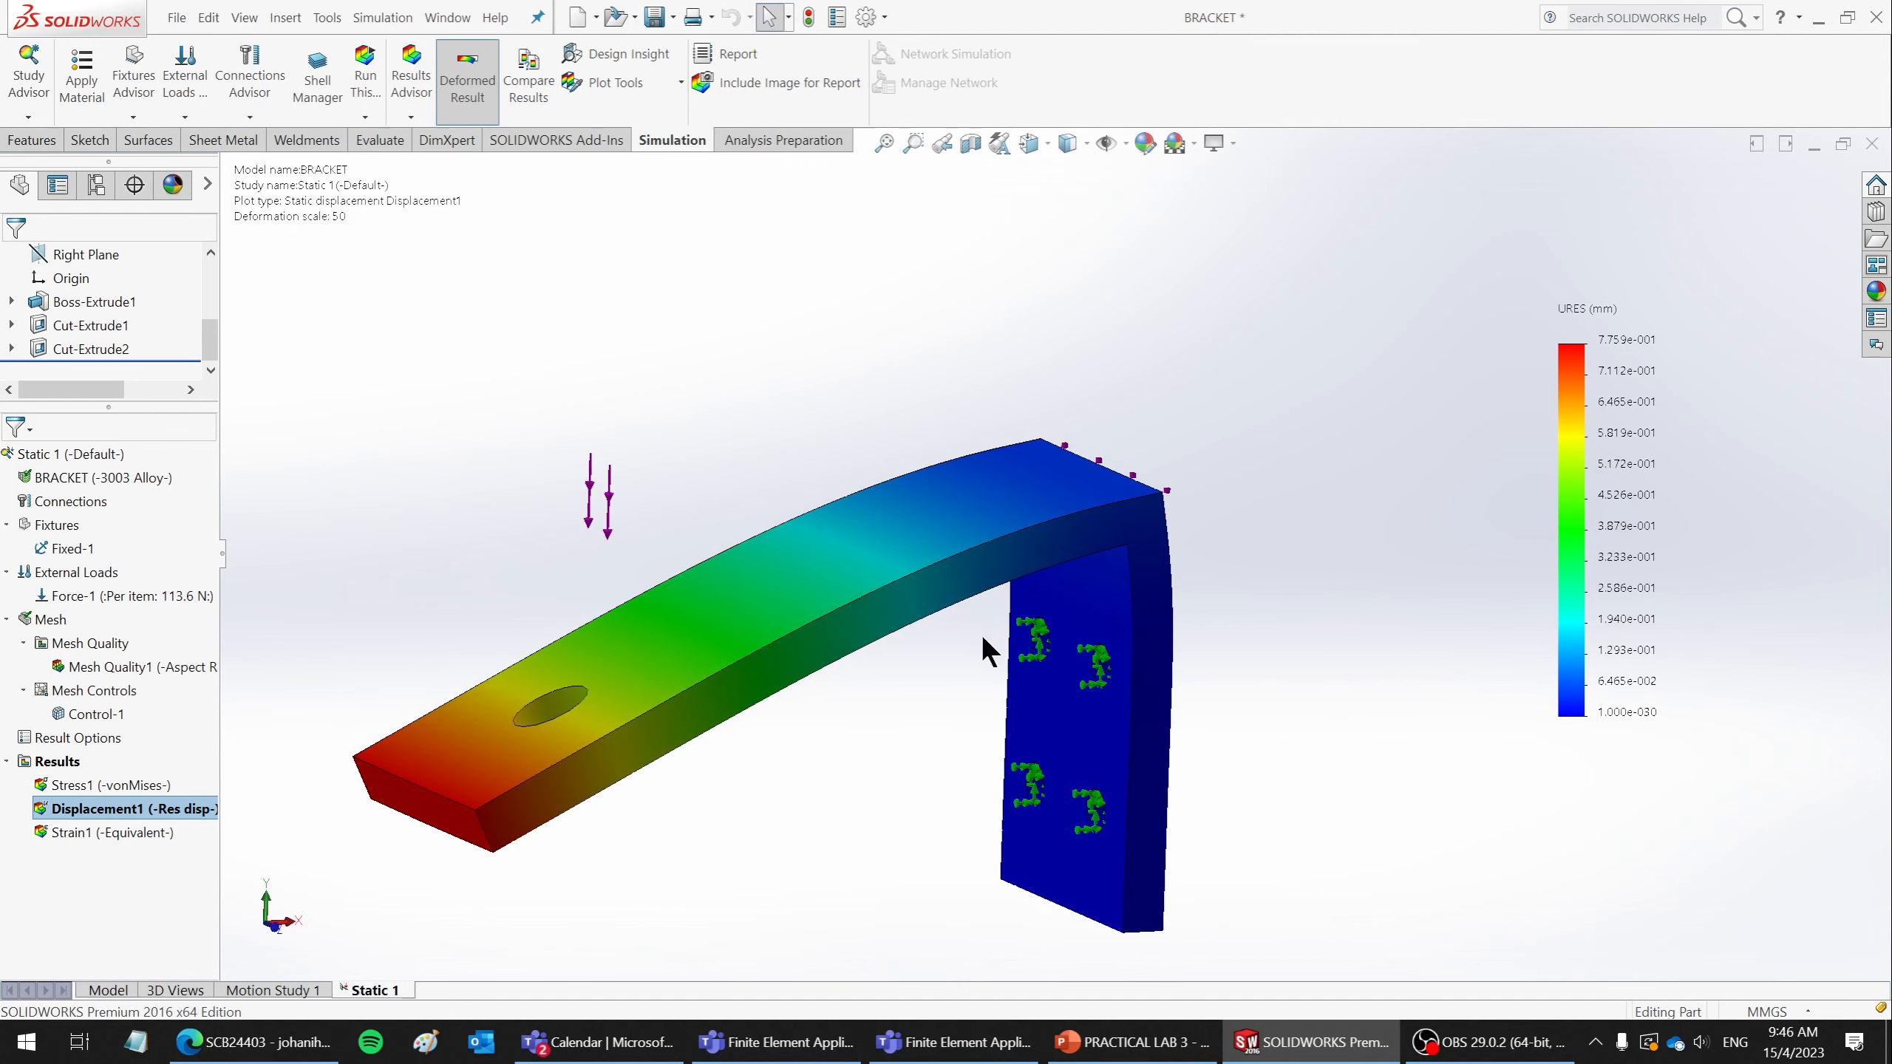
scroll(999, 630, up, 3)
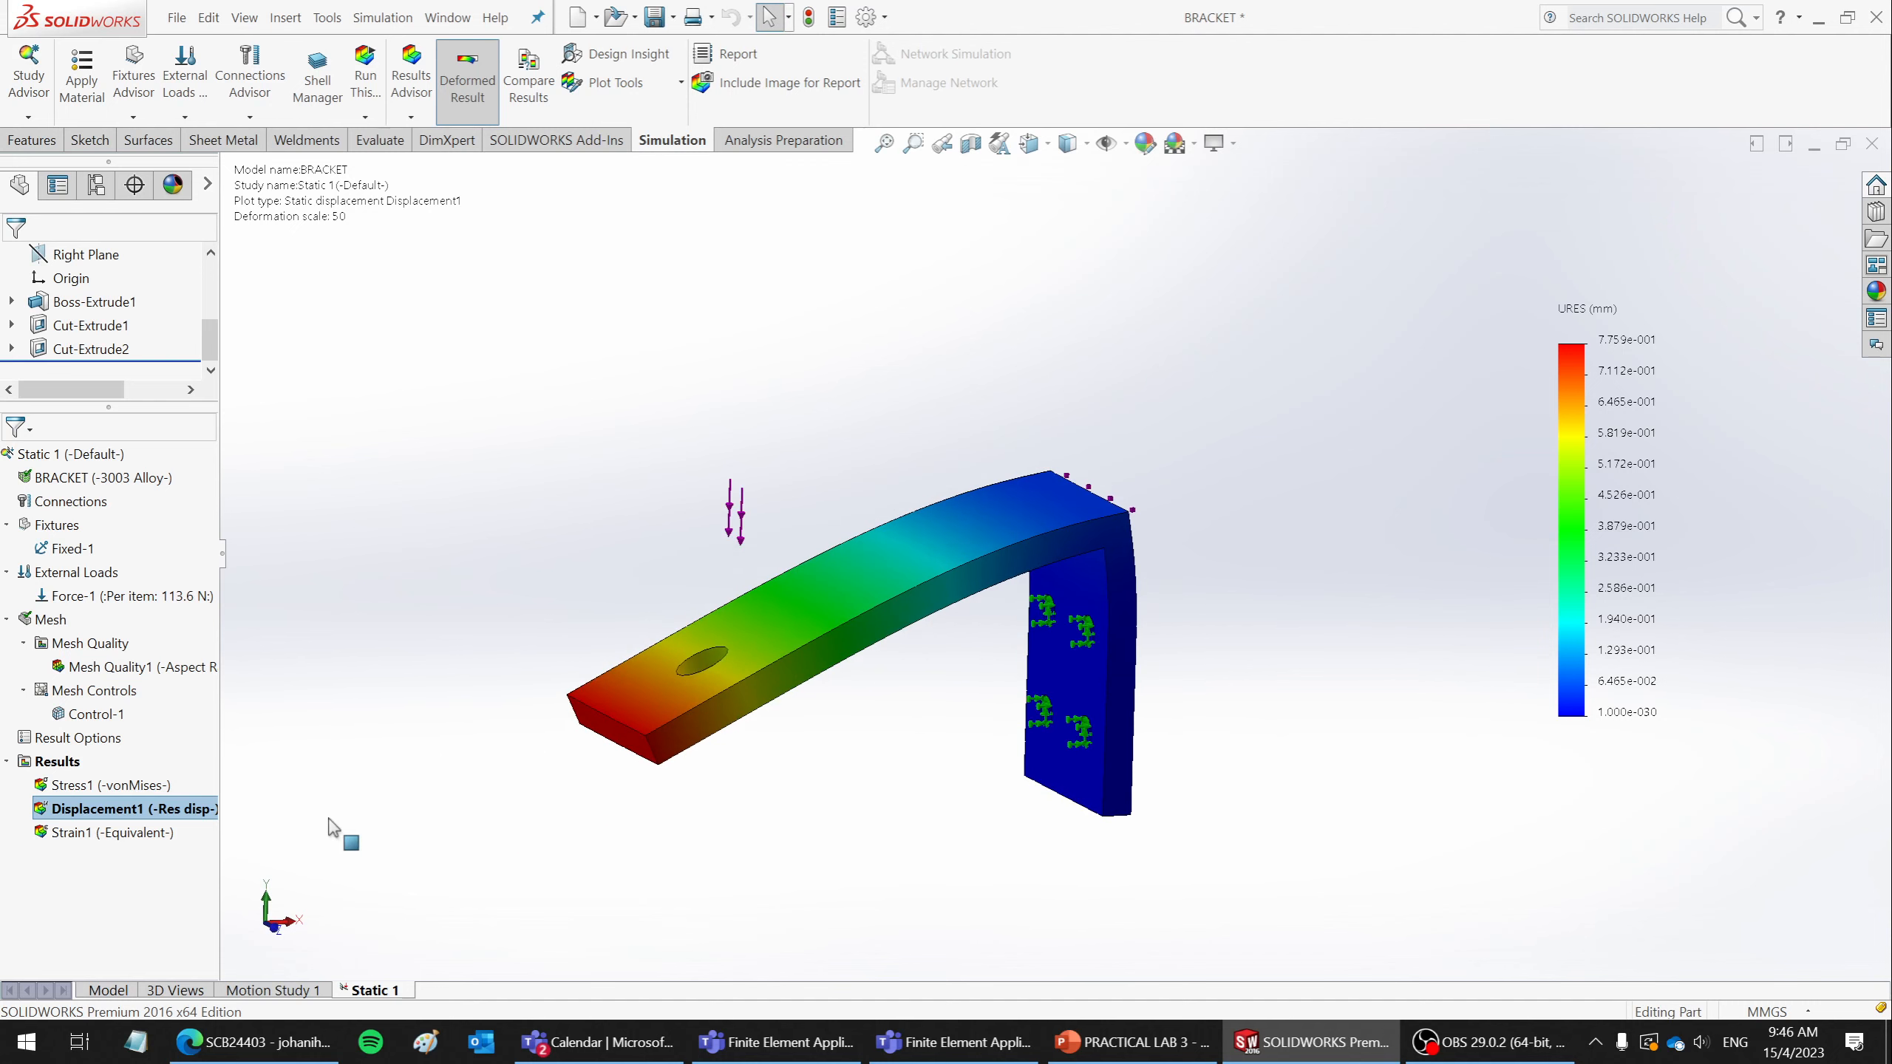
- Set the displacement plot's user-defined deformation scale to 30 and examine the bent bracket
right_click(114, 807)
click(183, 441)
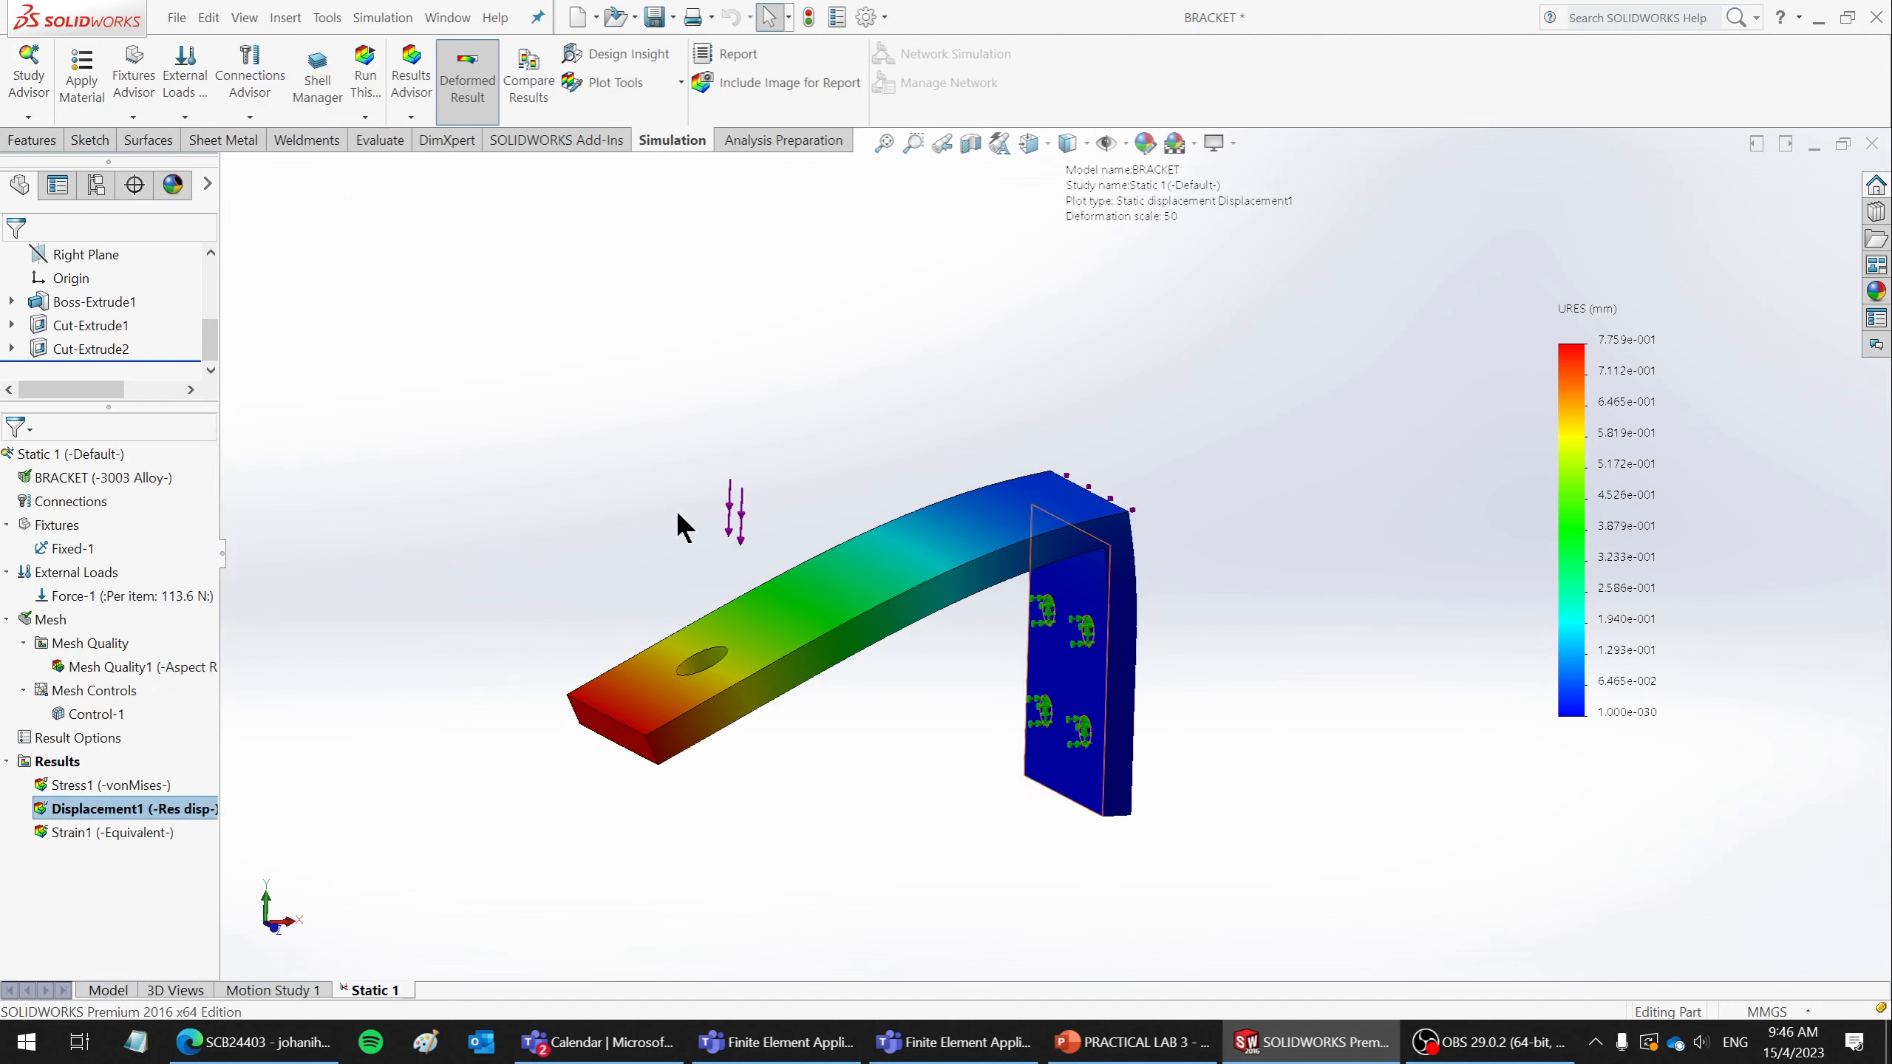
double_click(93, 567)
text(30)
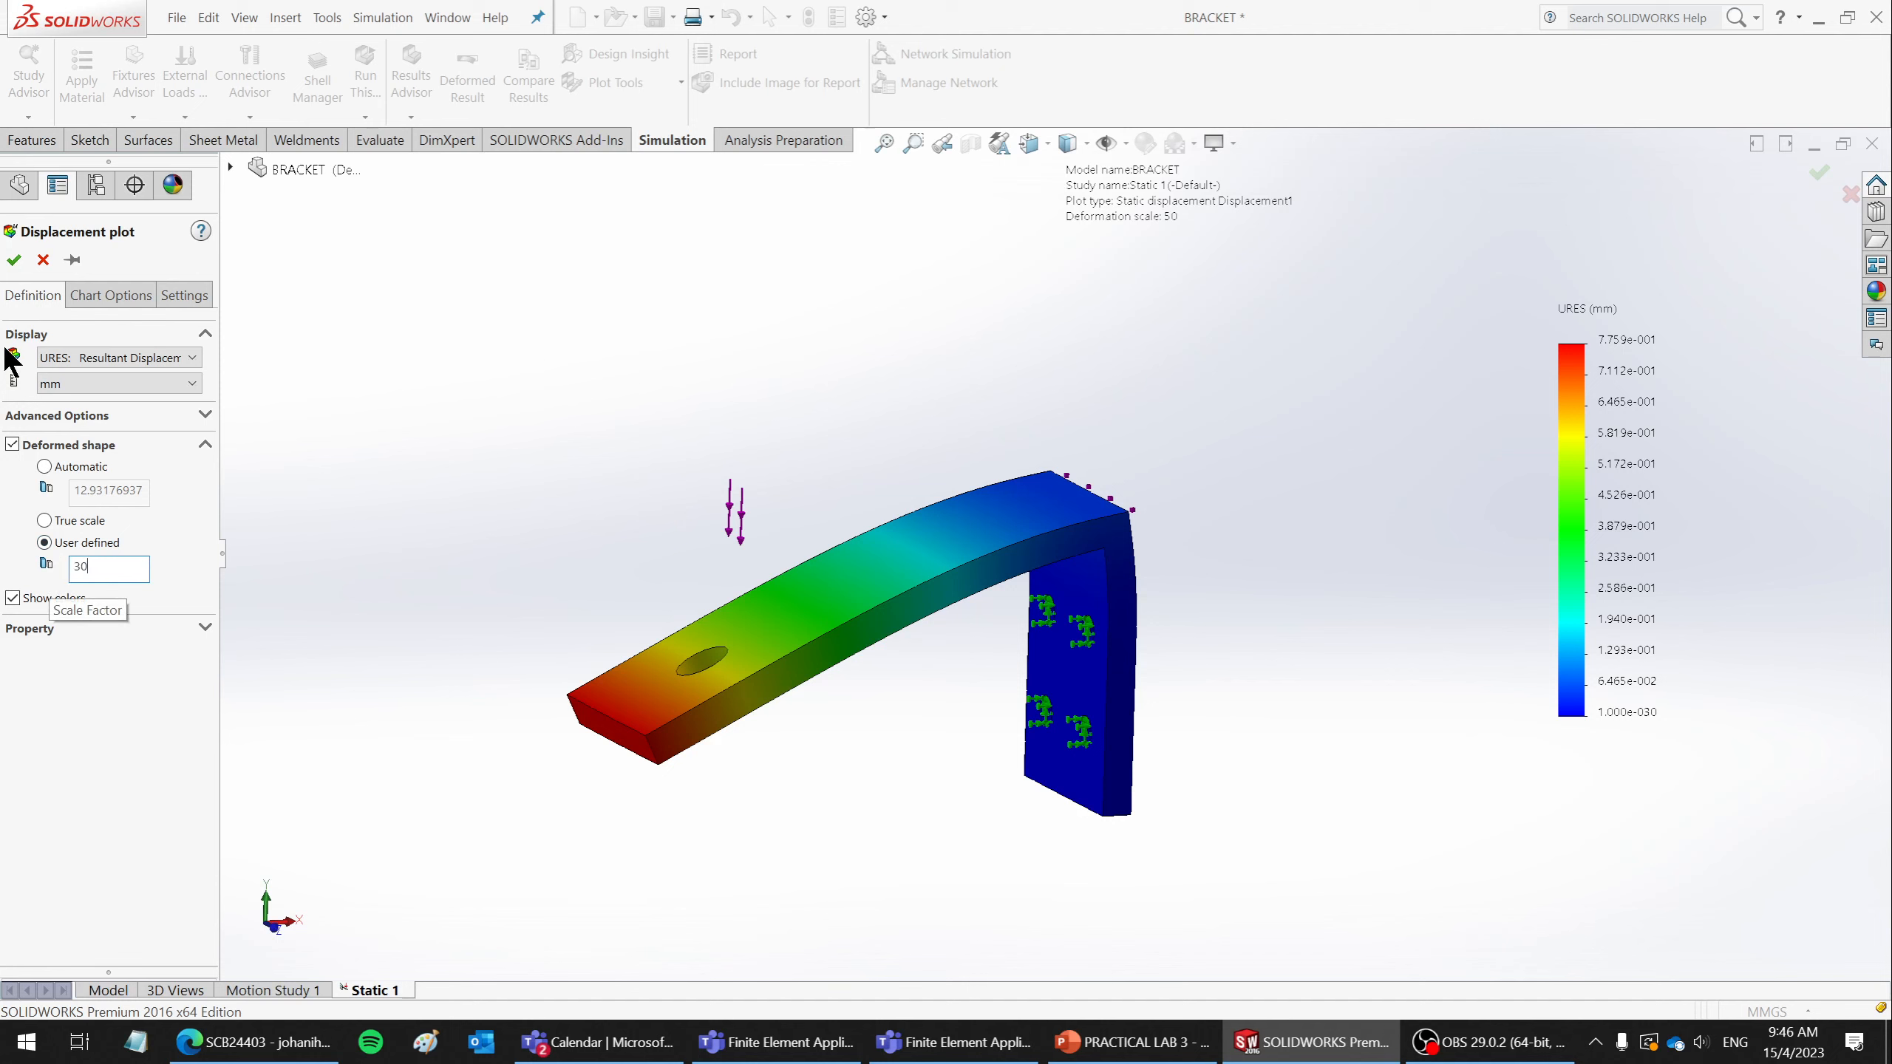
click(14, 263)
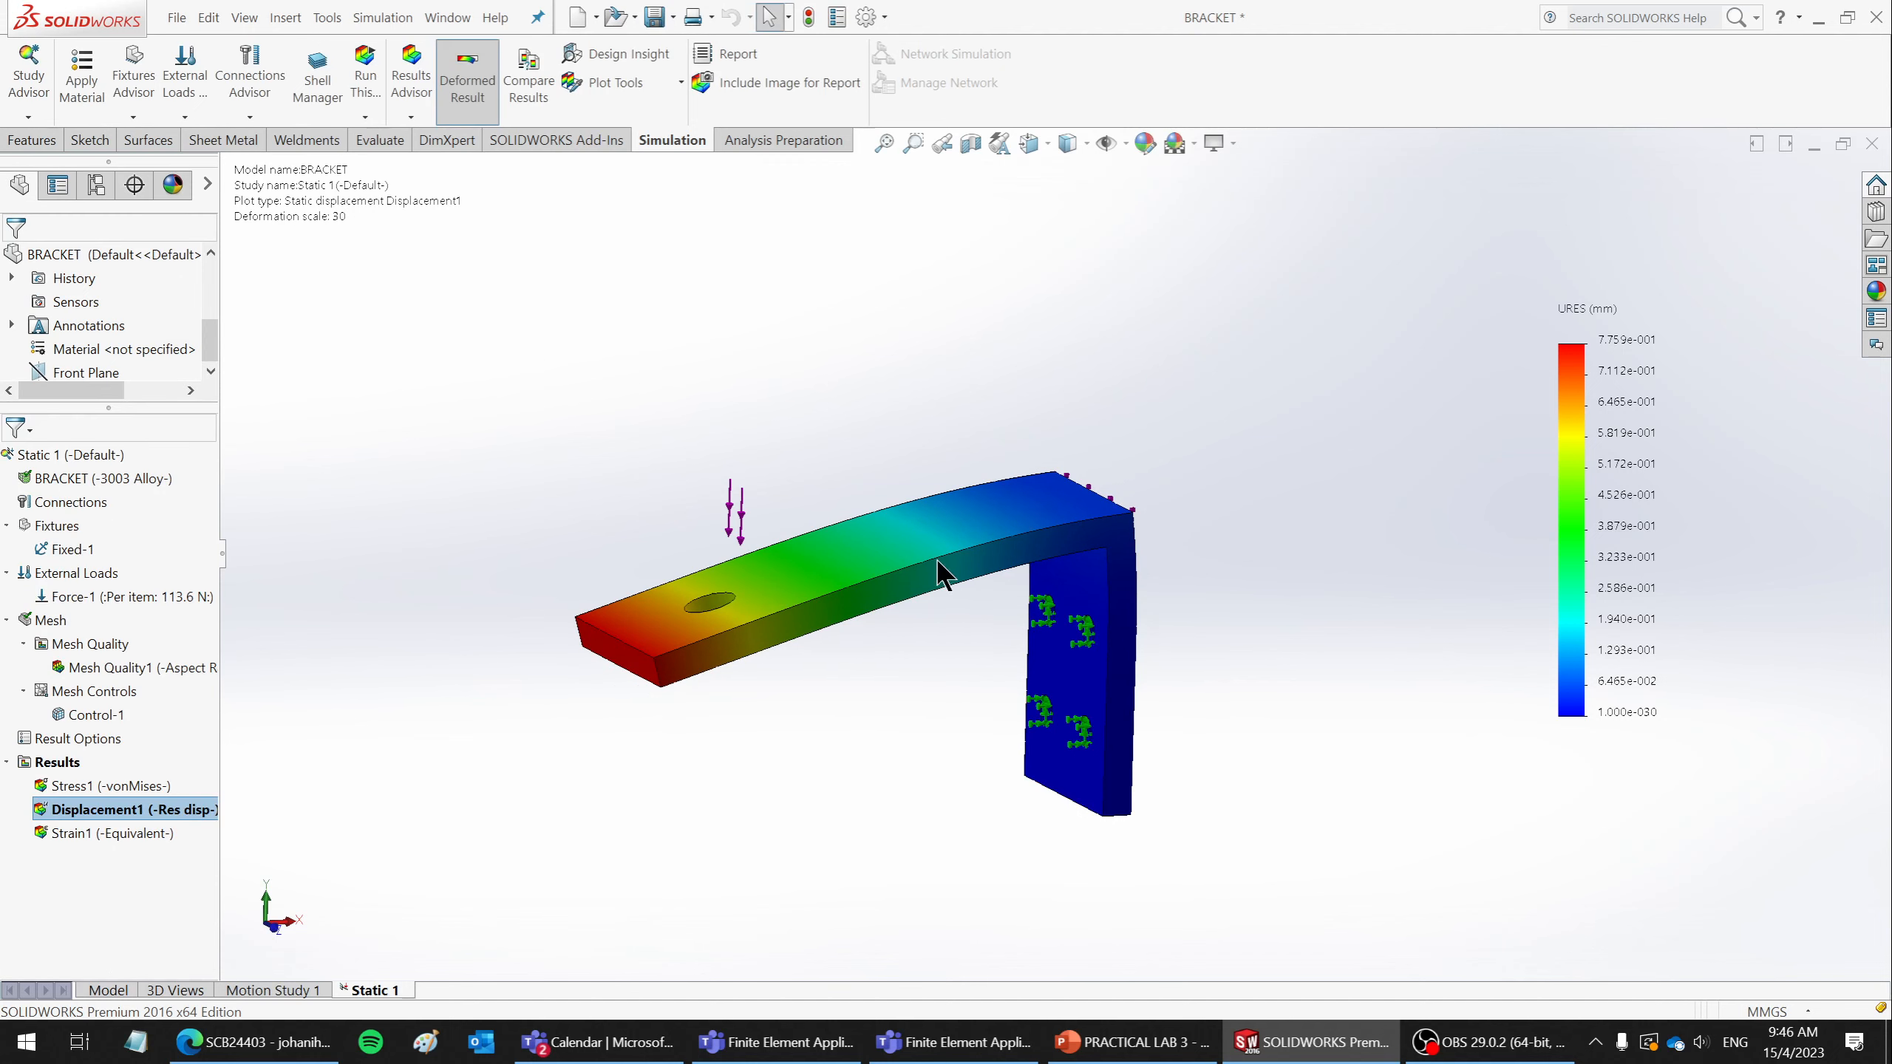
mouse_move(941, 562)
middle_down()
mouse_move(945, 510)
mouse_move(936, 542)
middle_up()
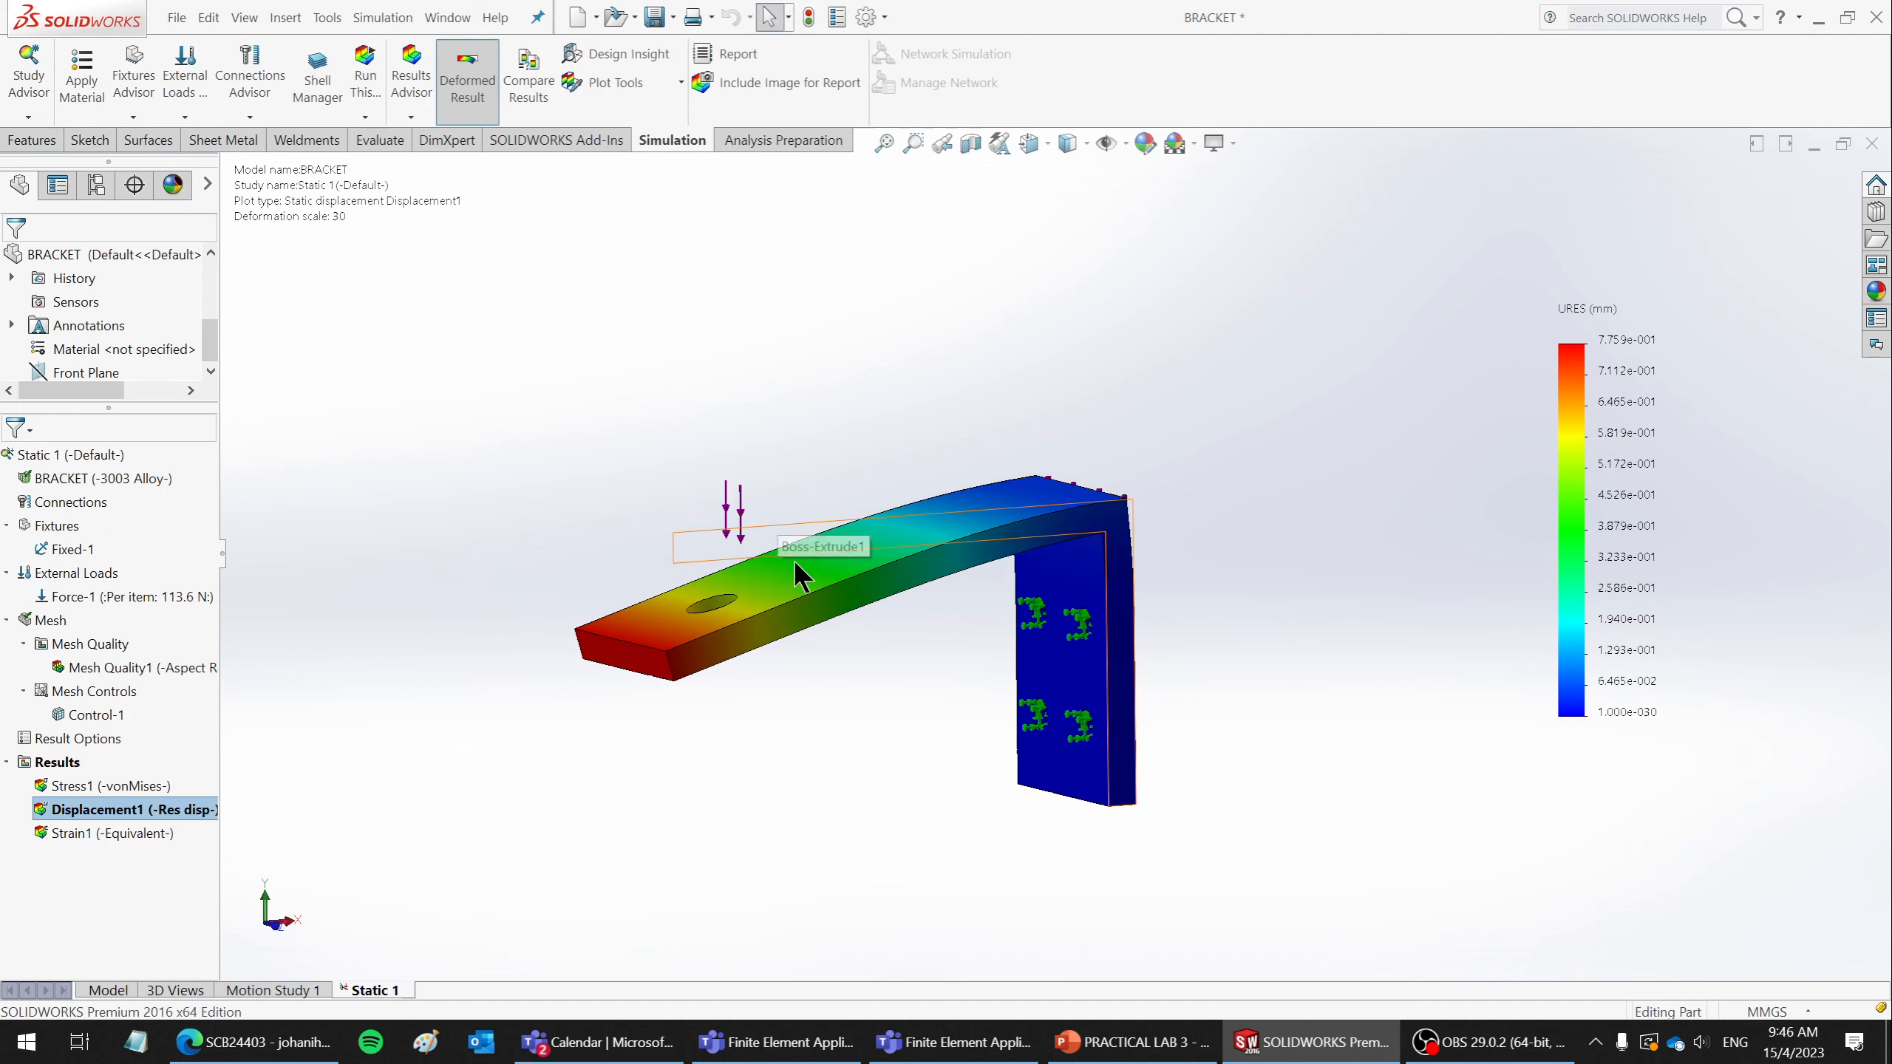
- Animate the displacement plot at a speed of 63, watching the bracket bend from several angles, and close the animation
scroll(788, 569, down, 1)
click(632, 85)
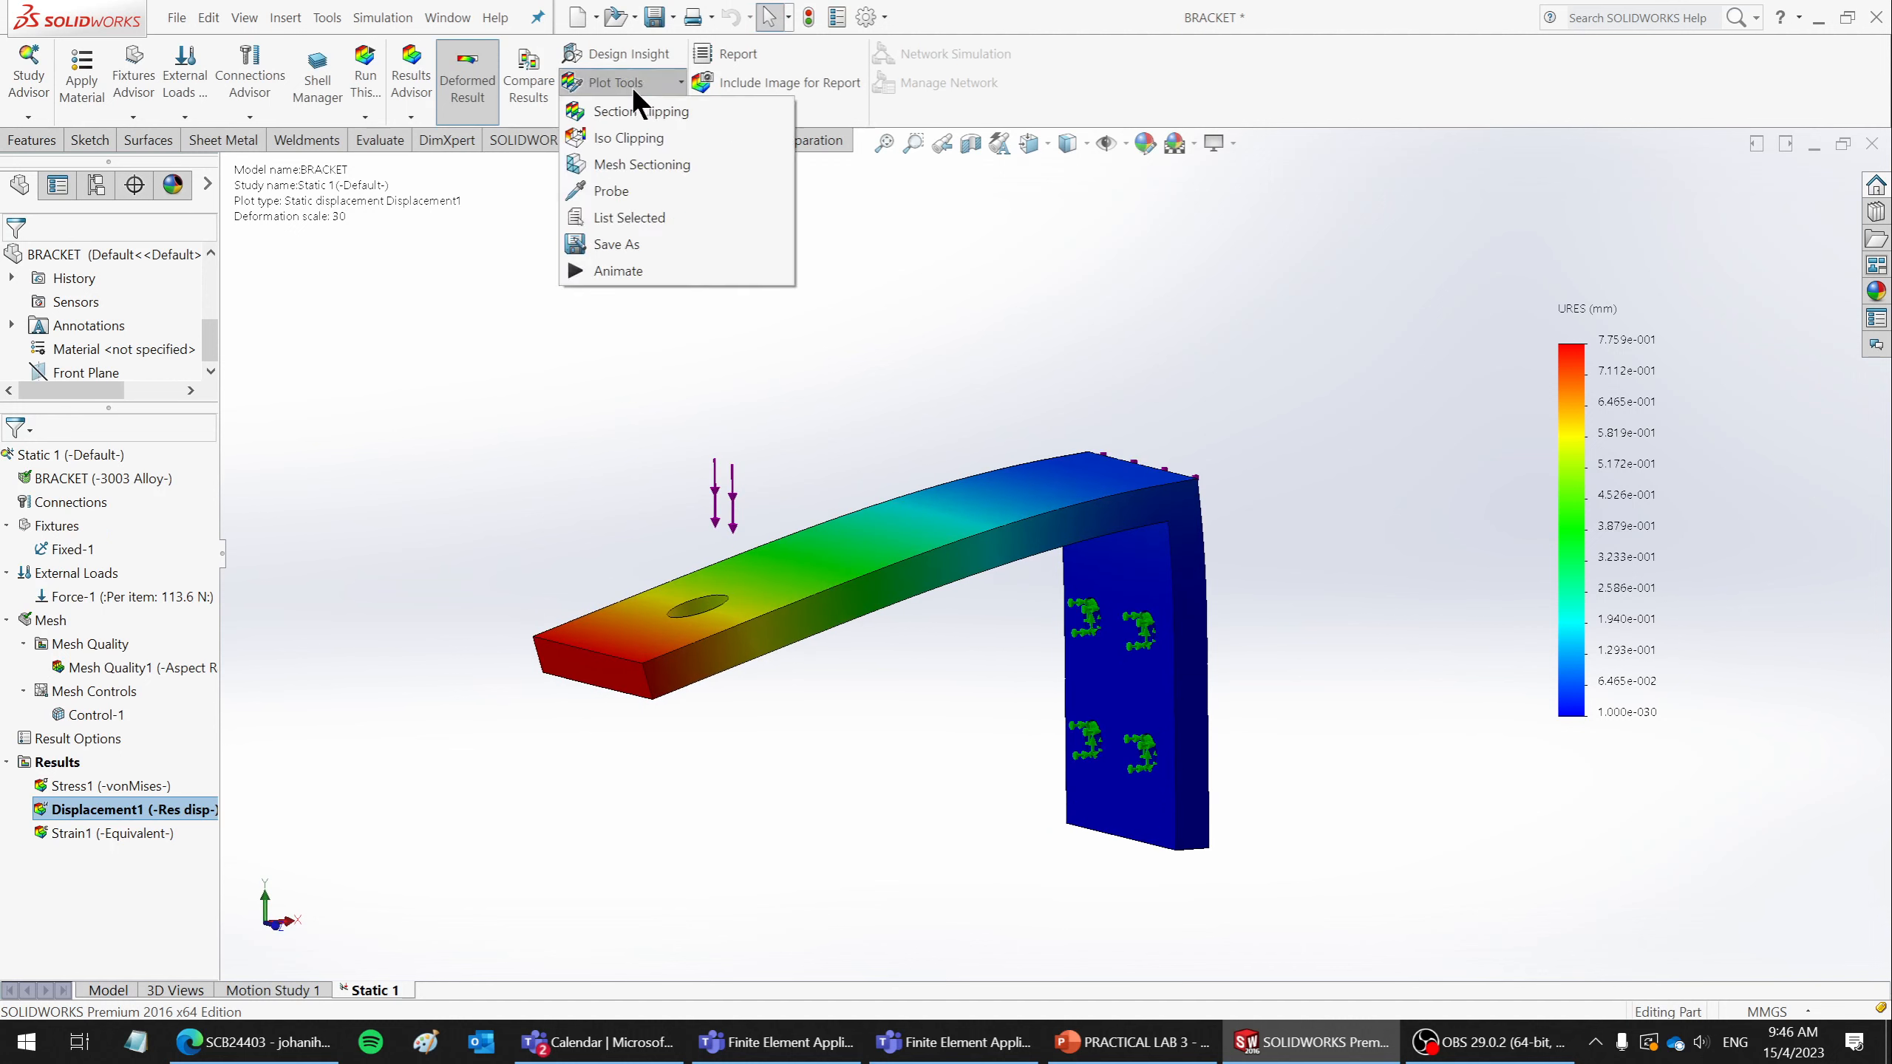
click(596, 270)
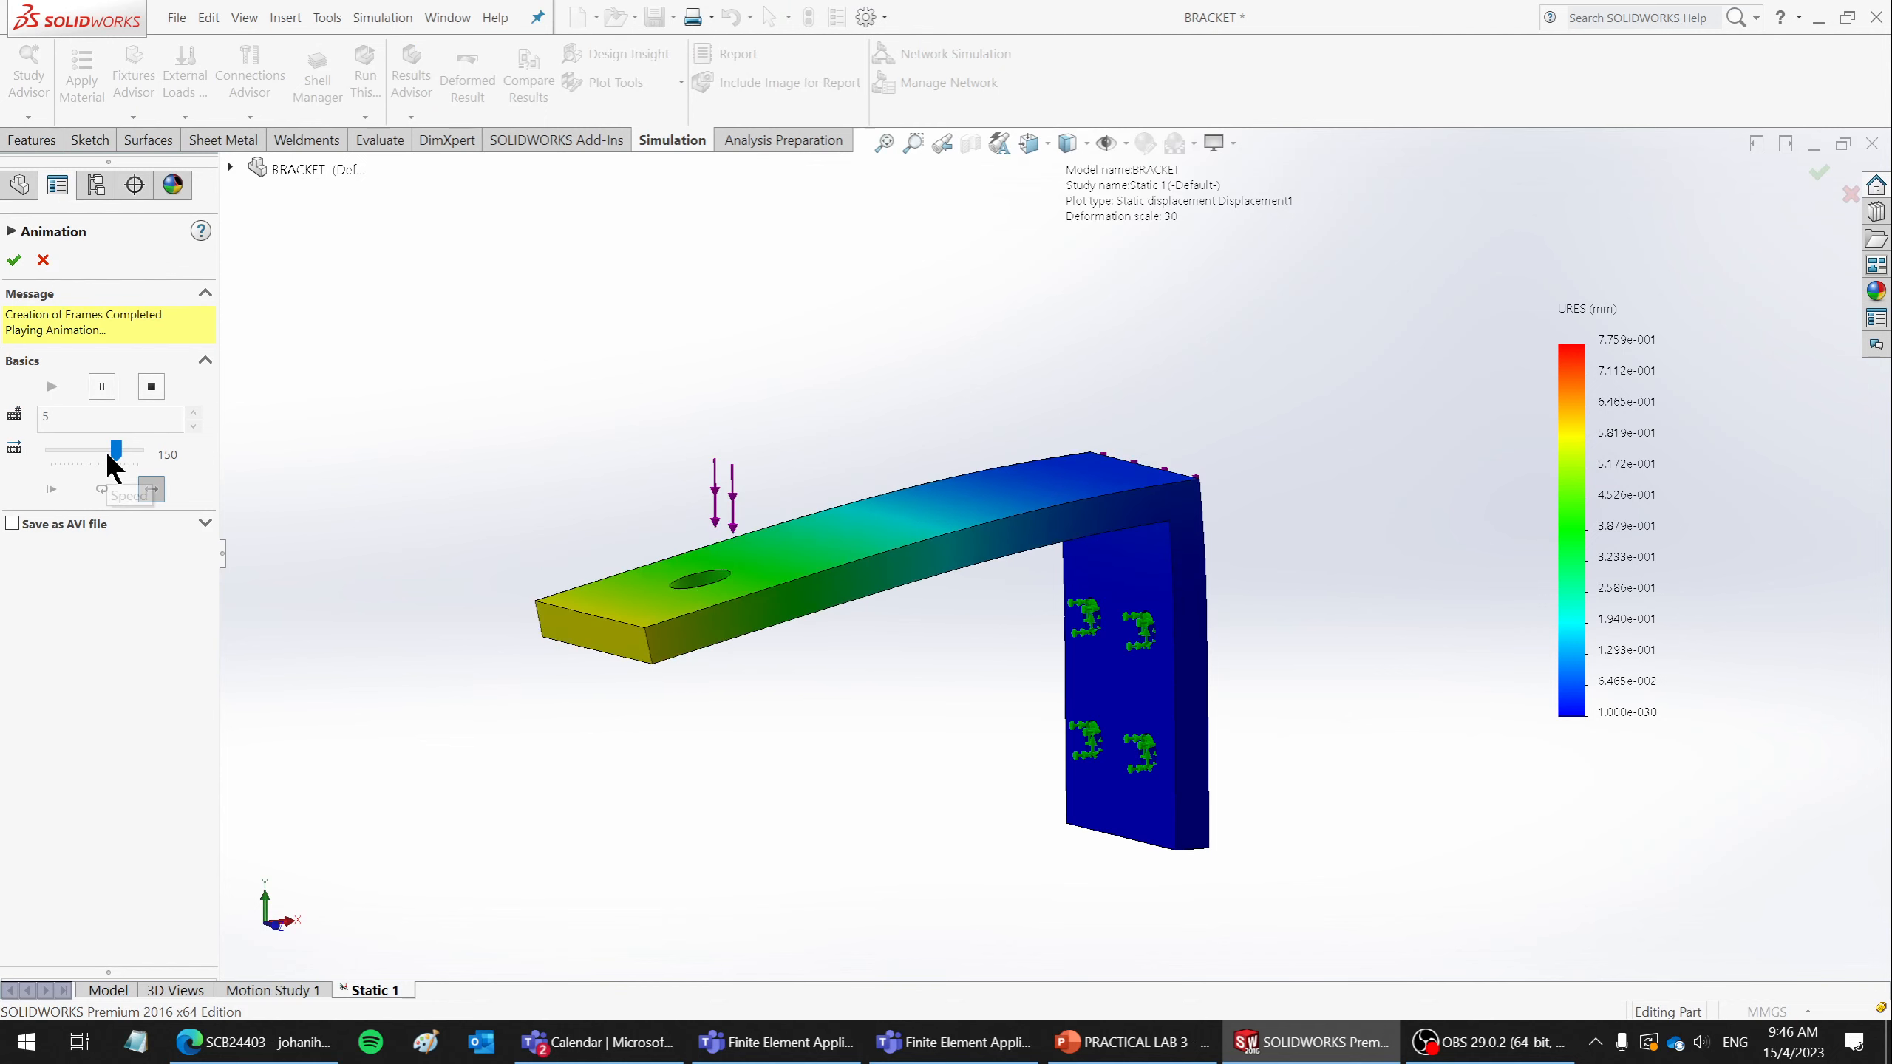
drag(114, 451, 78, 451)
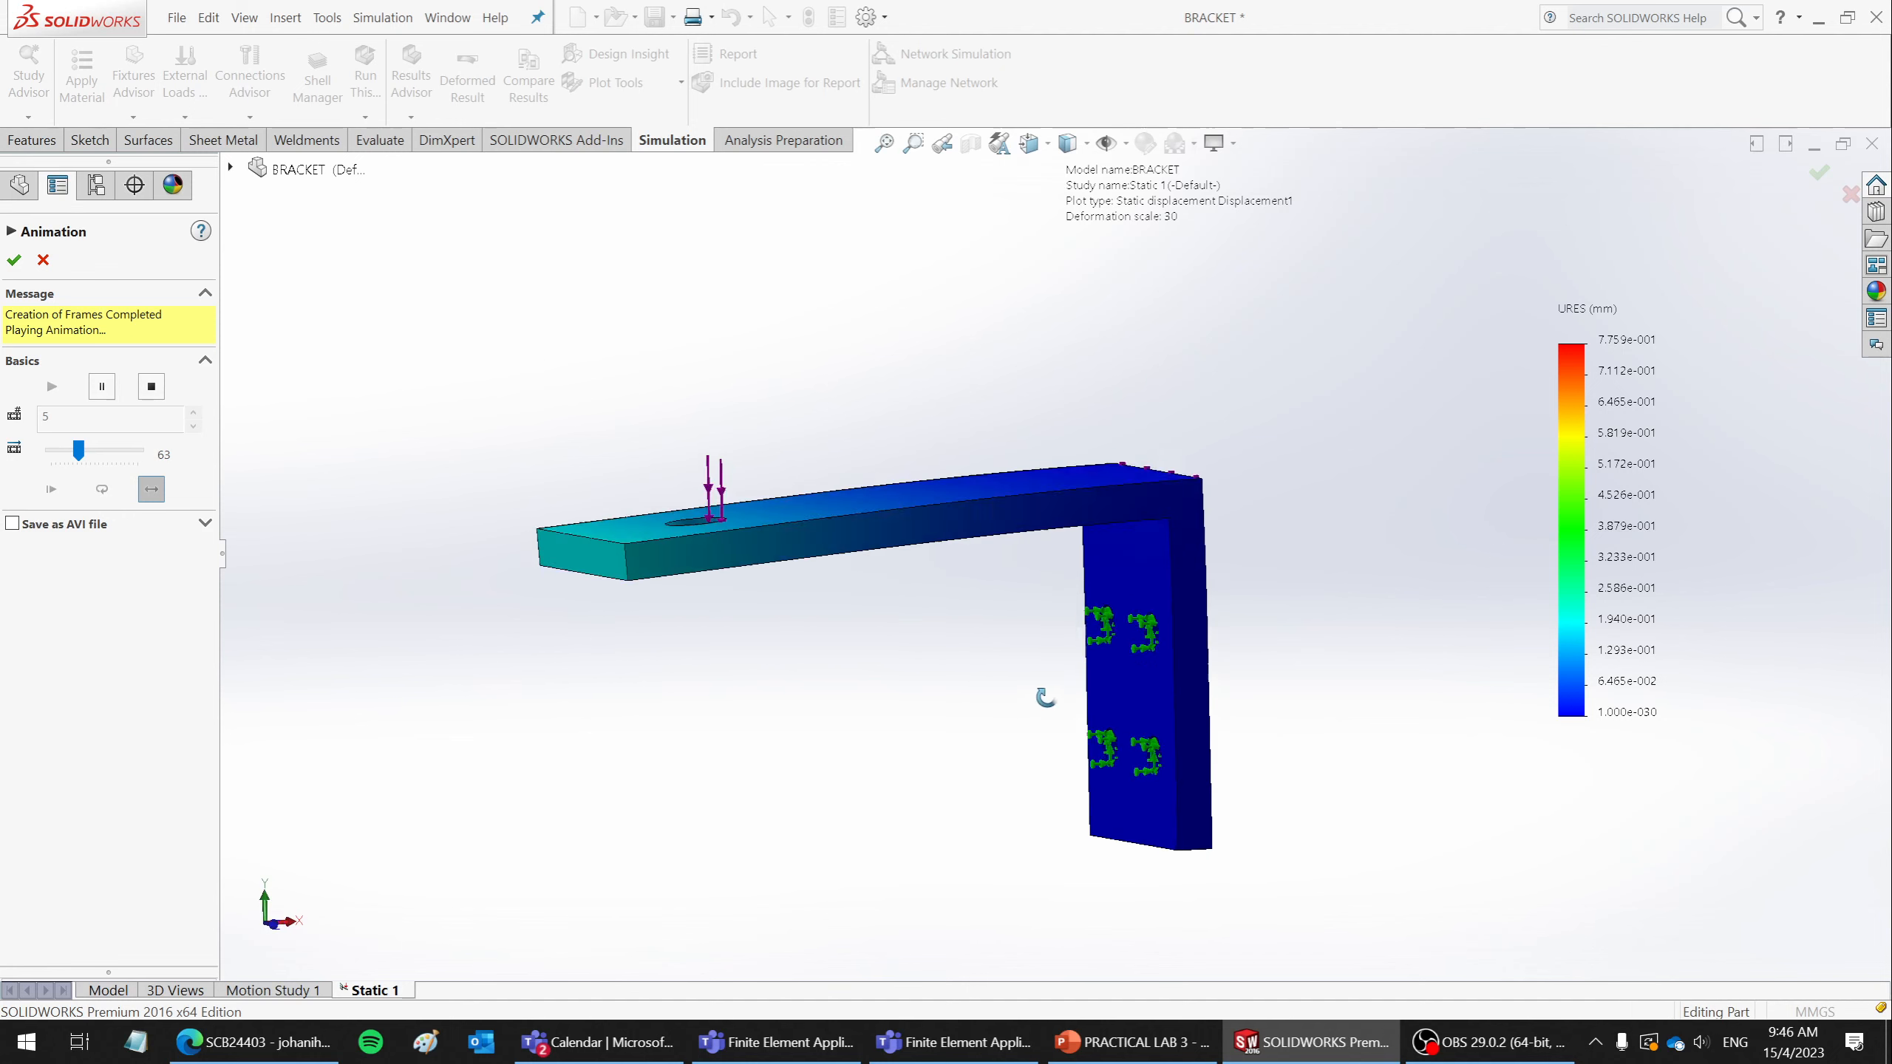
middle_drag(1046, 697, 1028, 783)
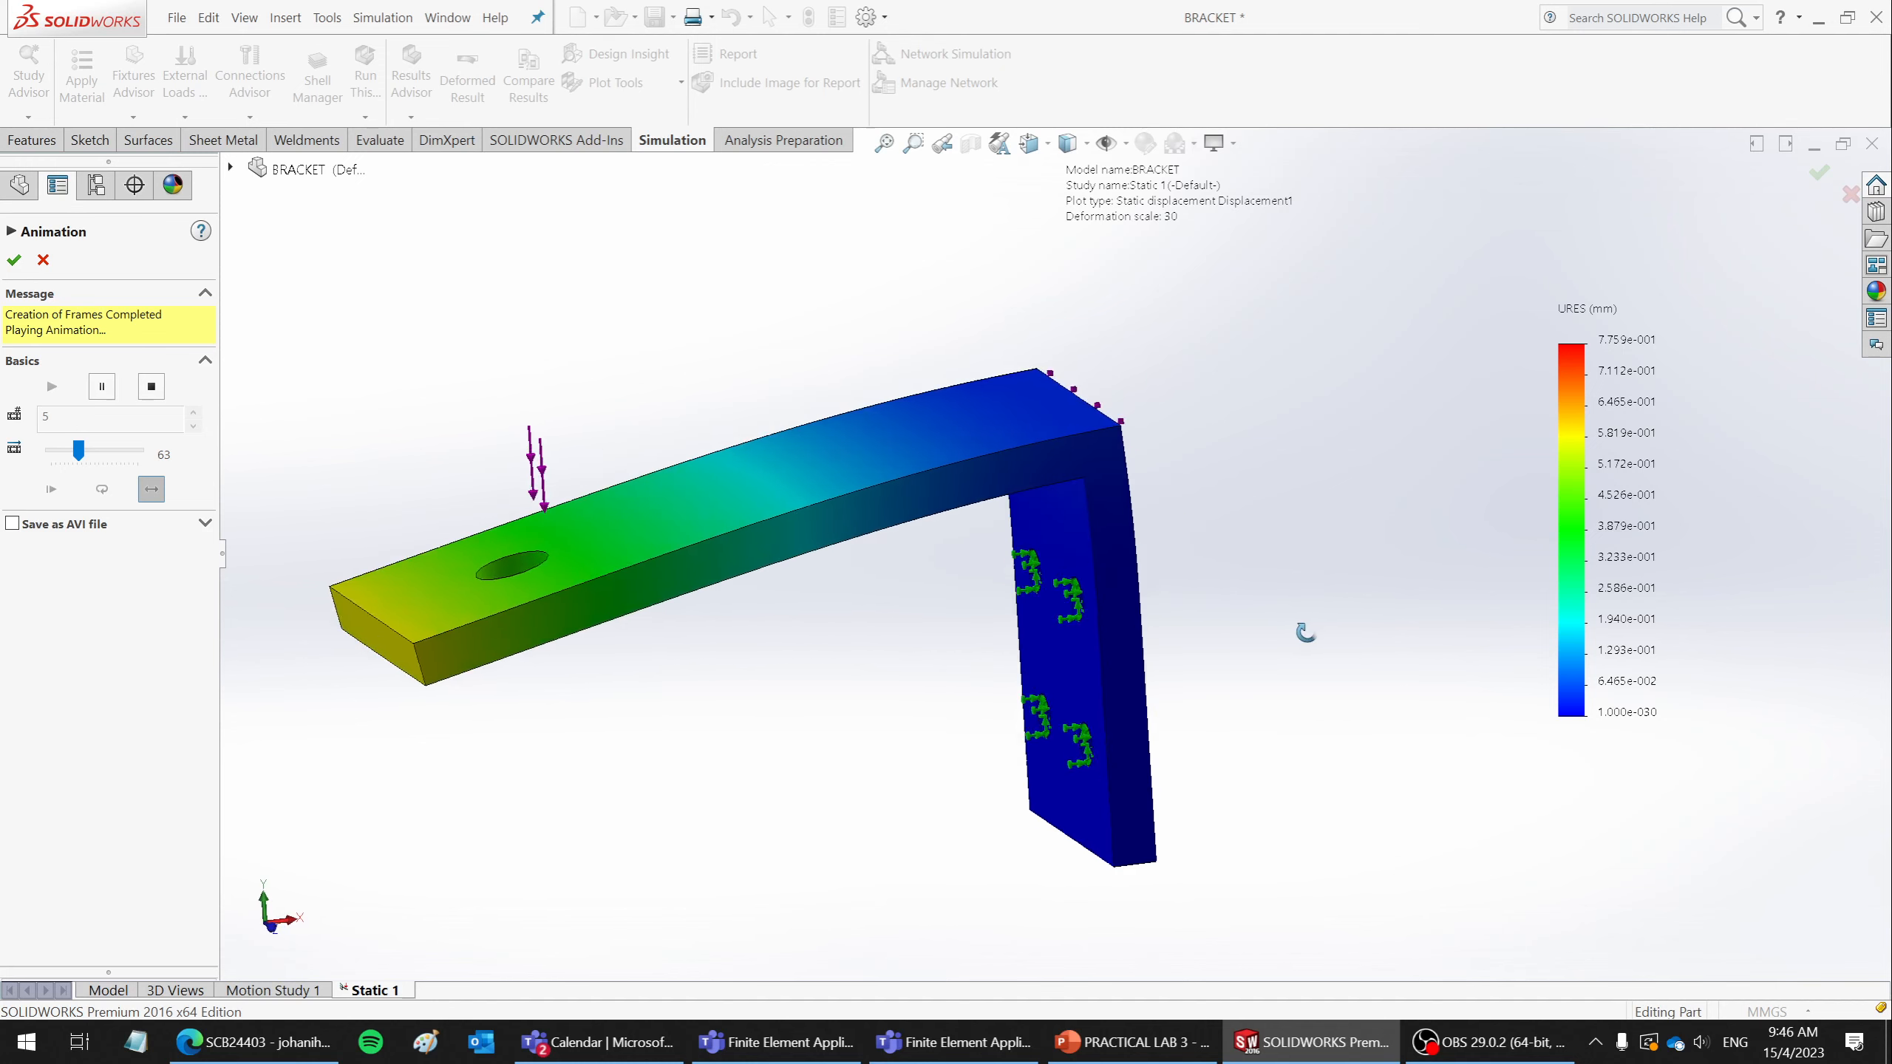
middle_drag(1318, 663, 1317, 591)
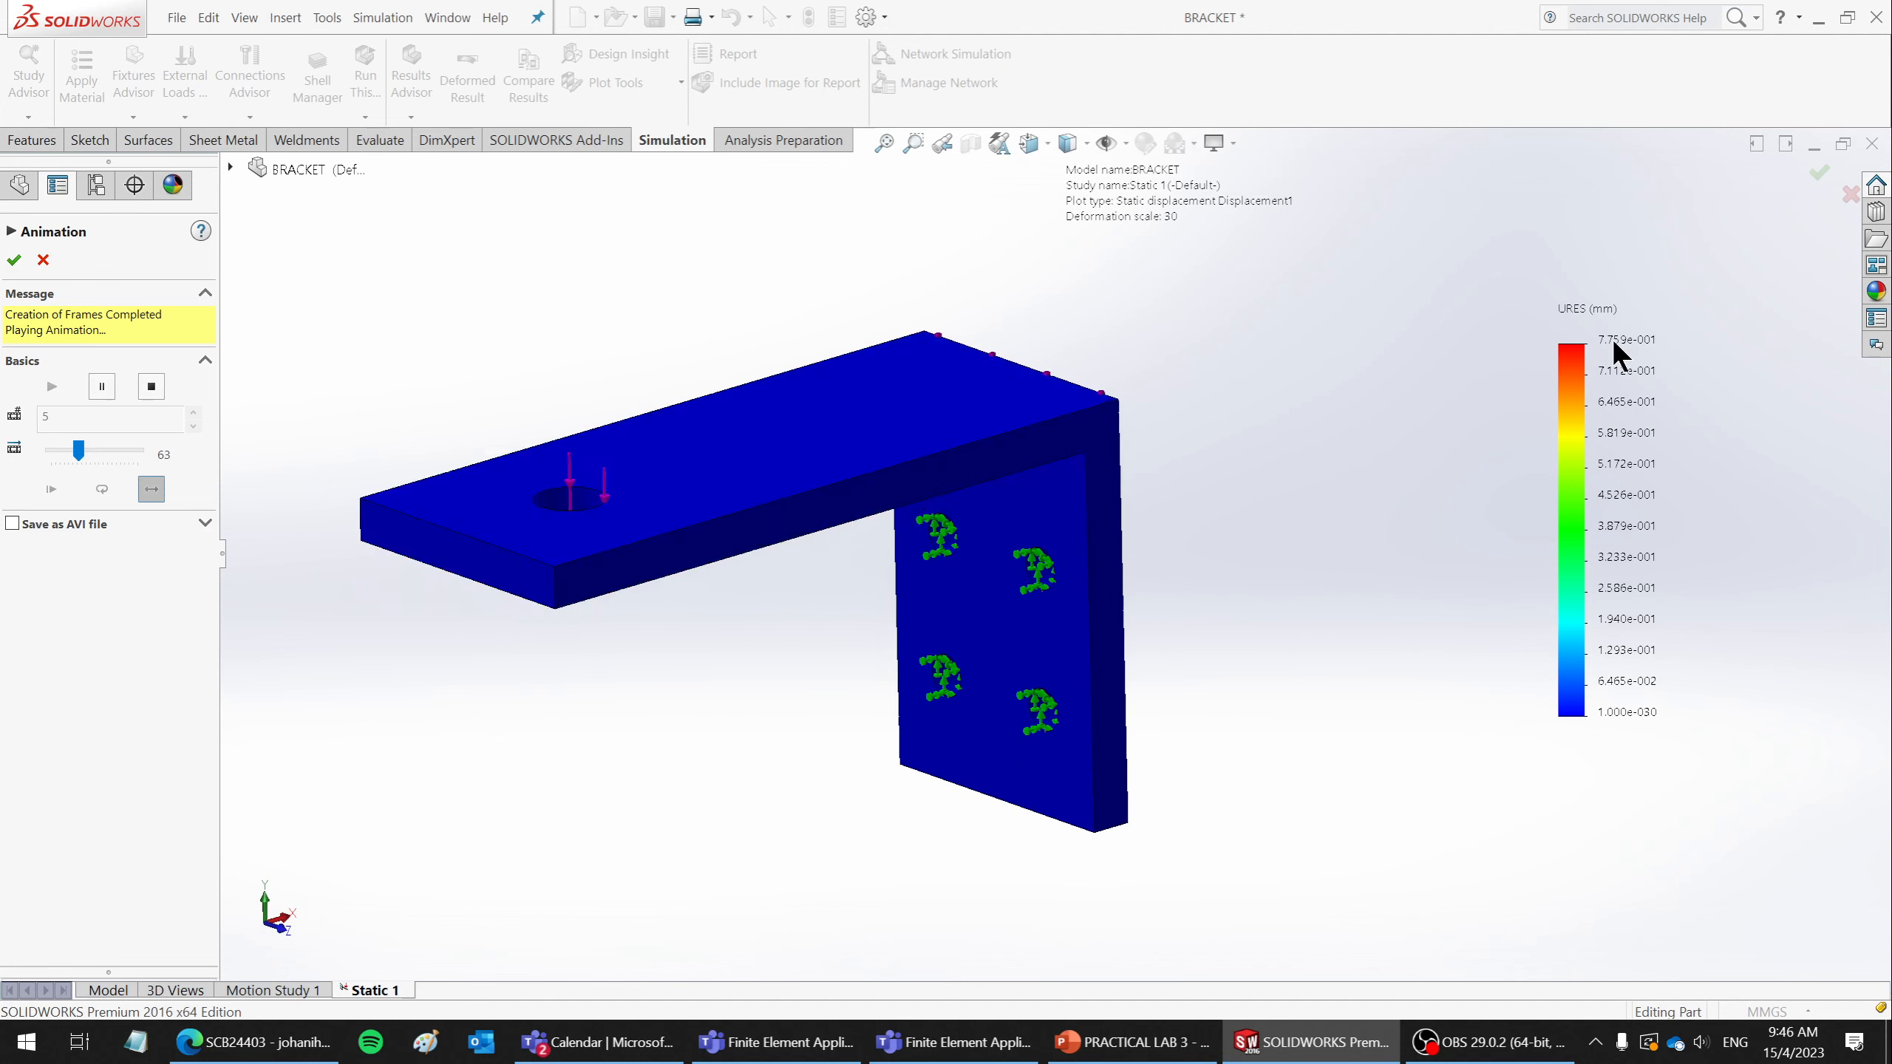
click(42, 261)
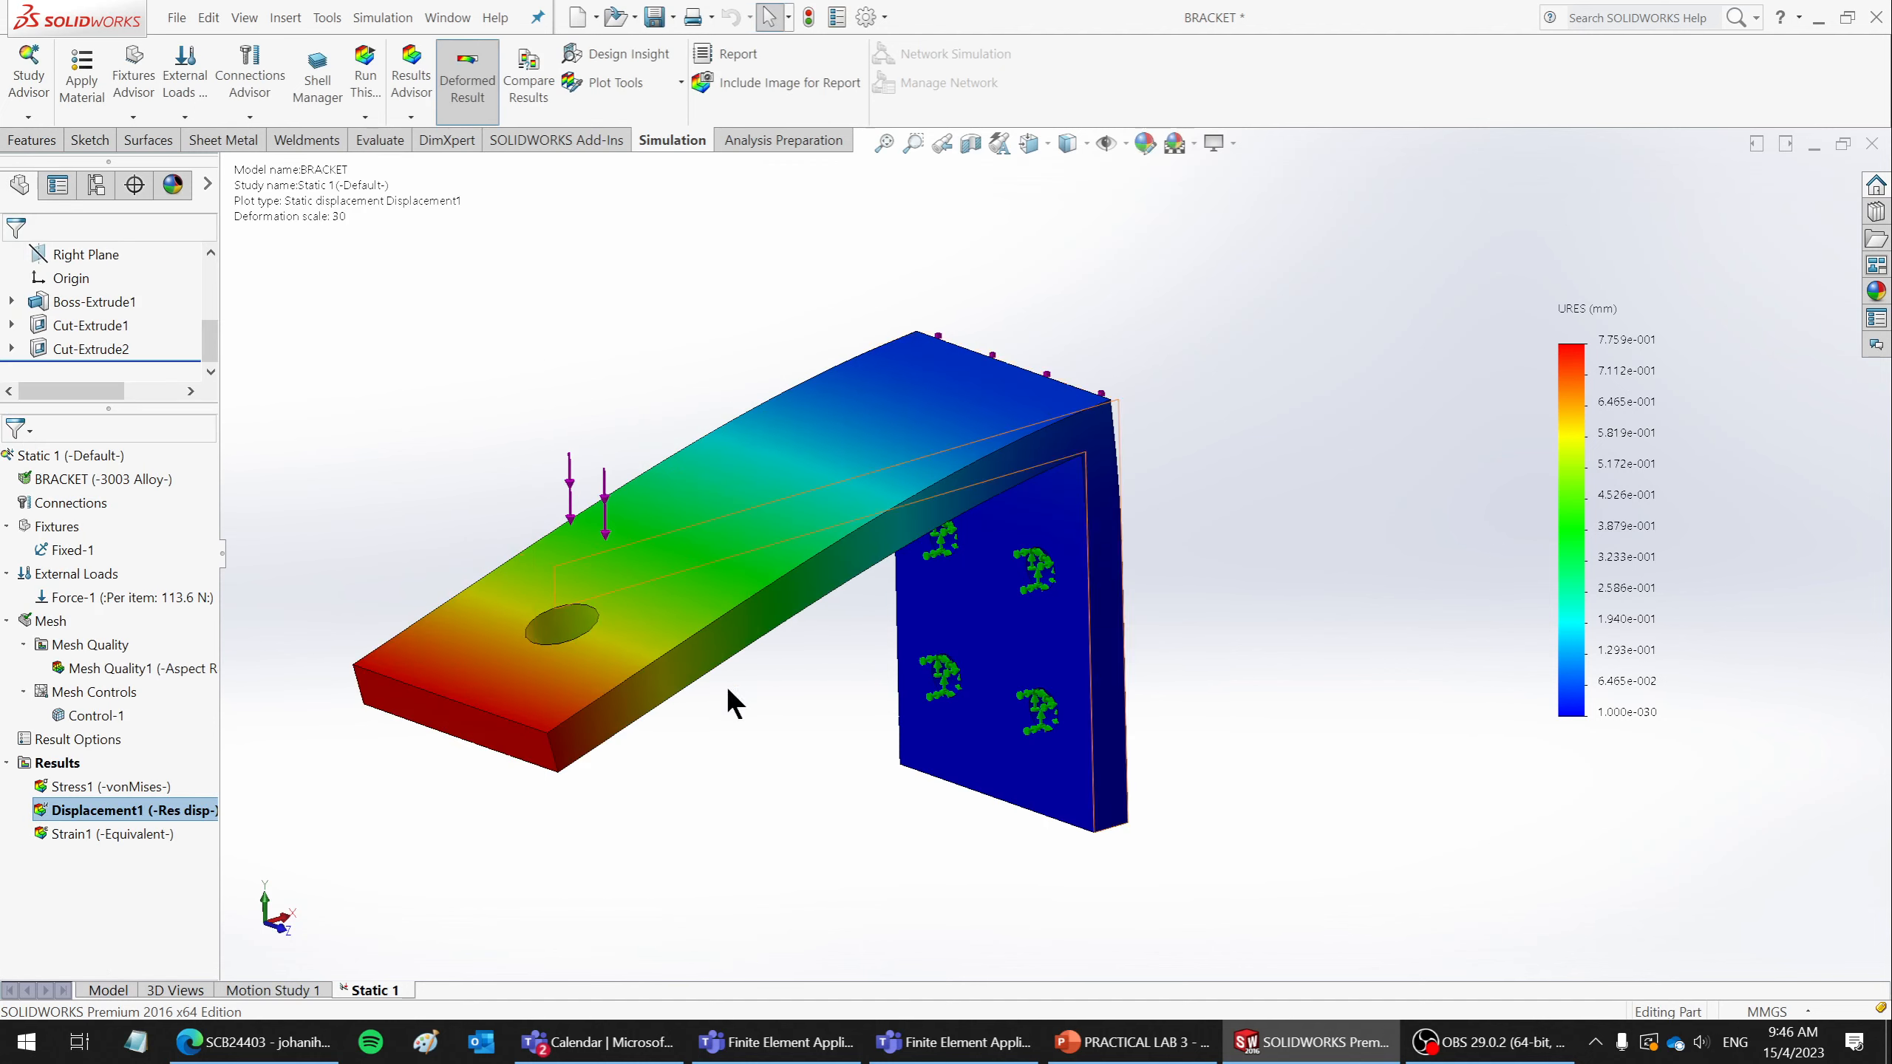
- Check the displacement plot's deformed shape options without changing them and examine the bracket's deformed arm
middle_drag(726, 687, 715, 628)
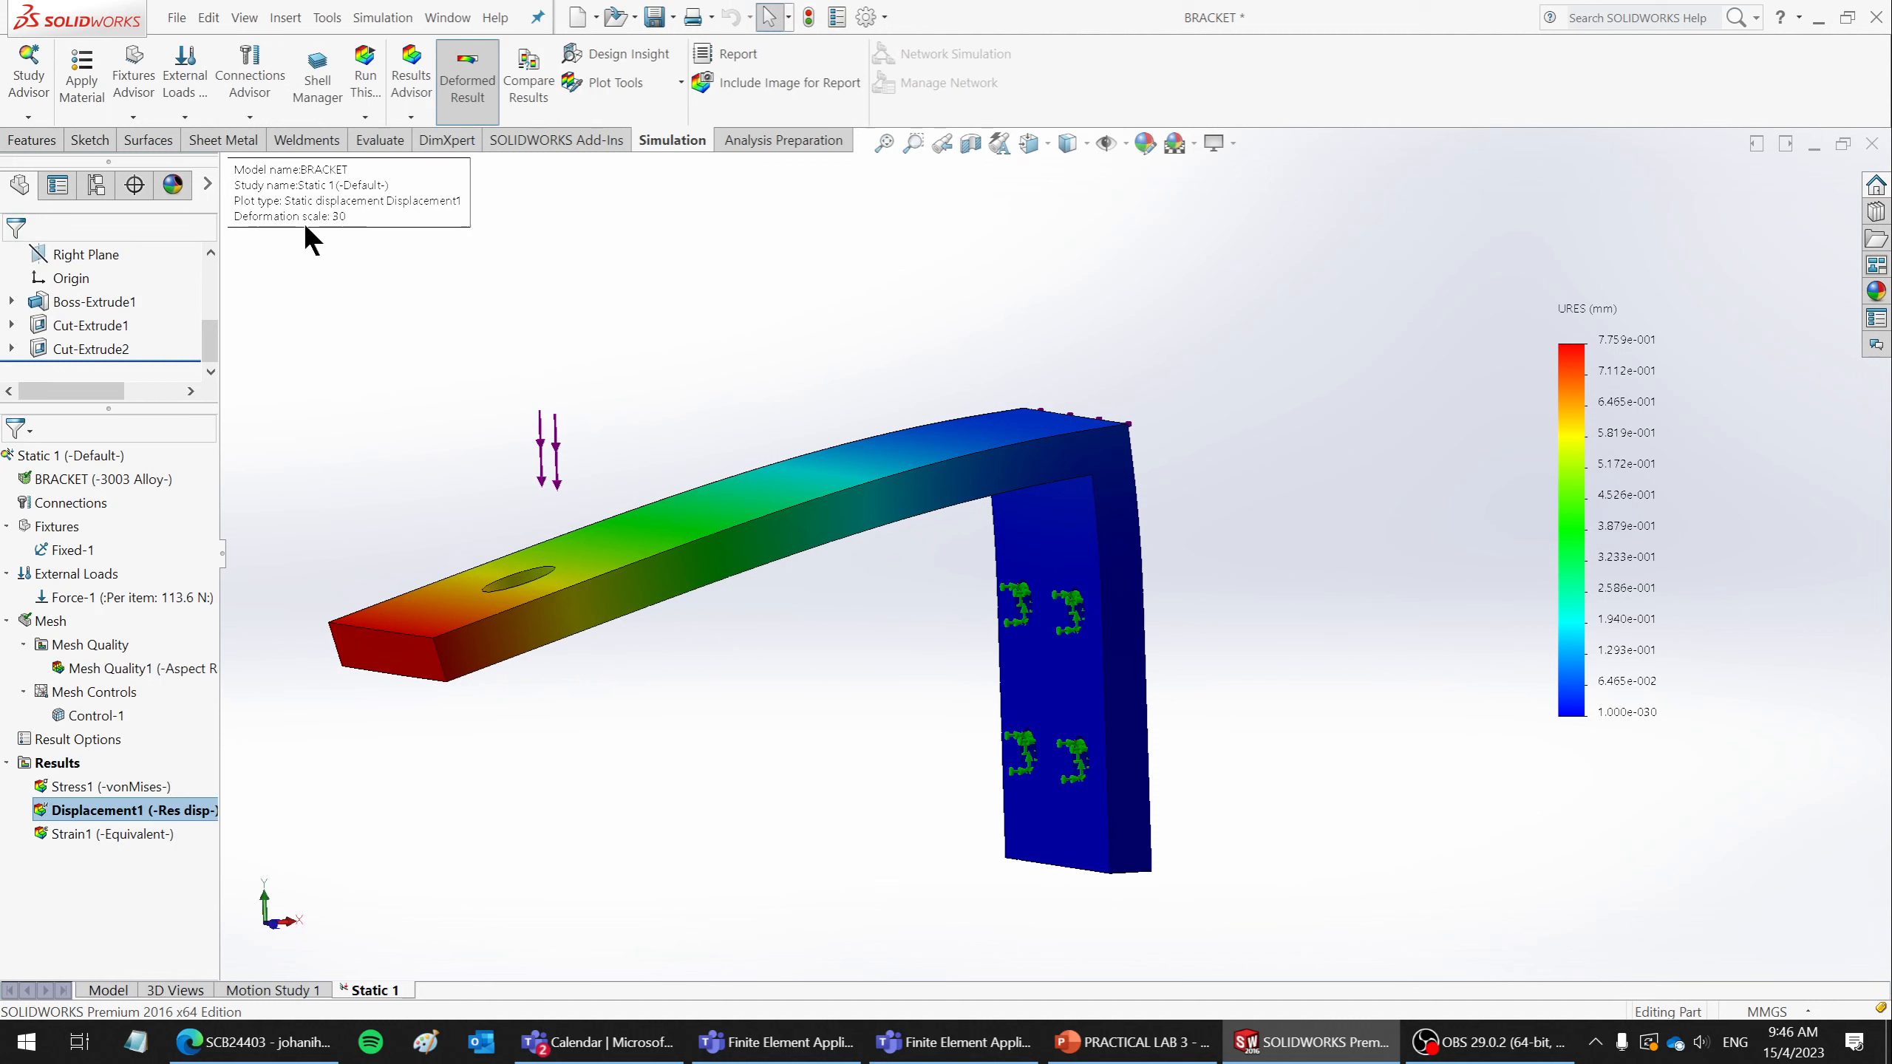
double_click(345, 220)
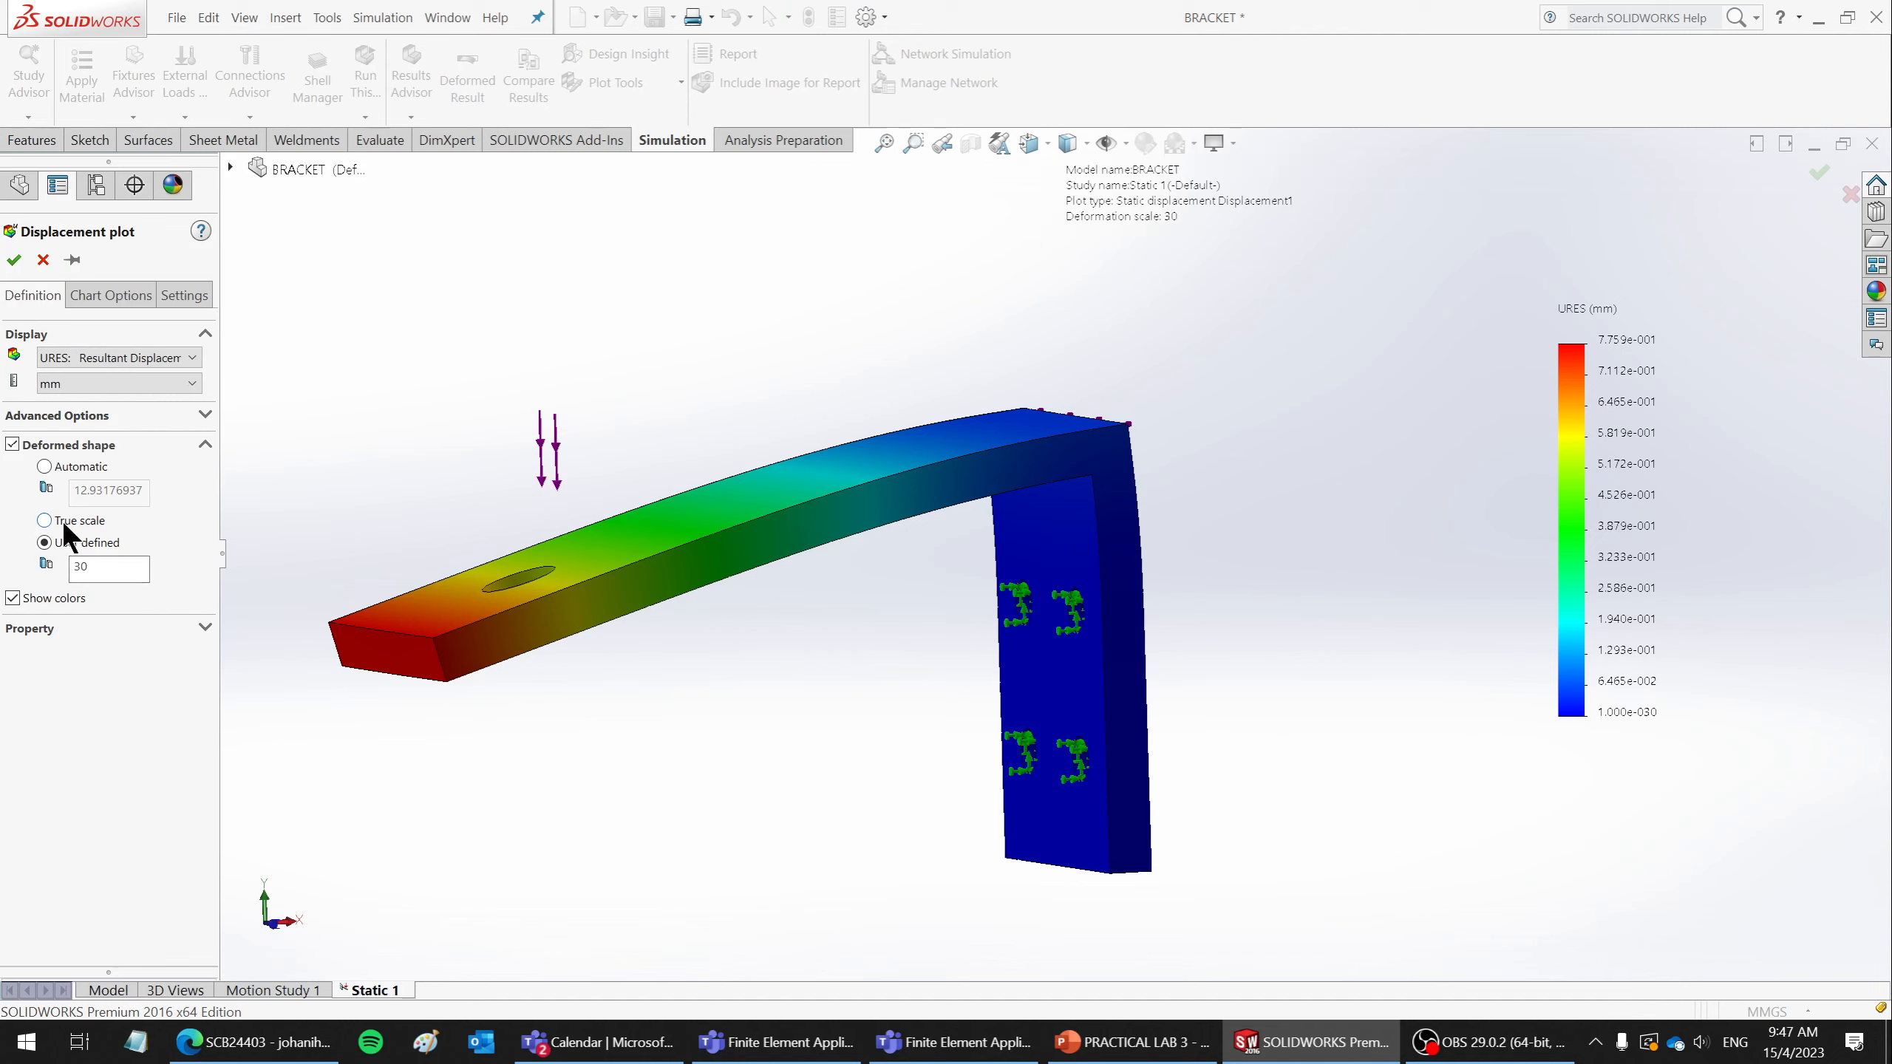
click(43, 260)
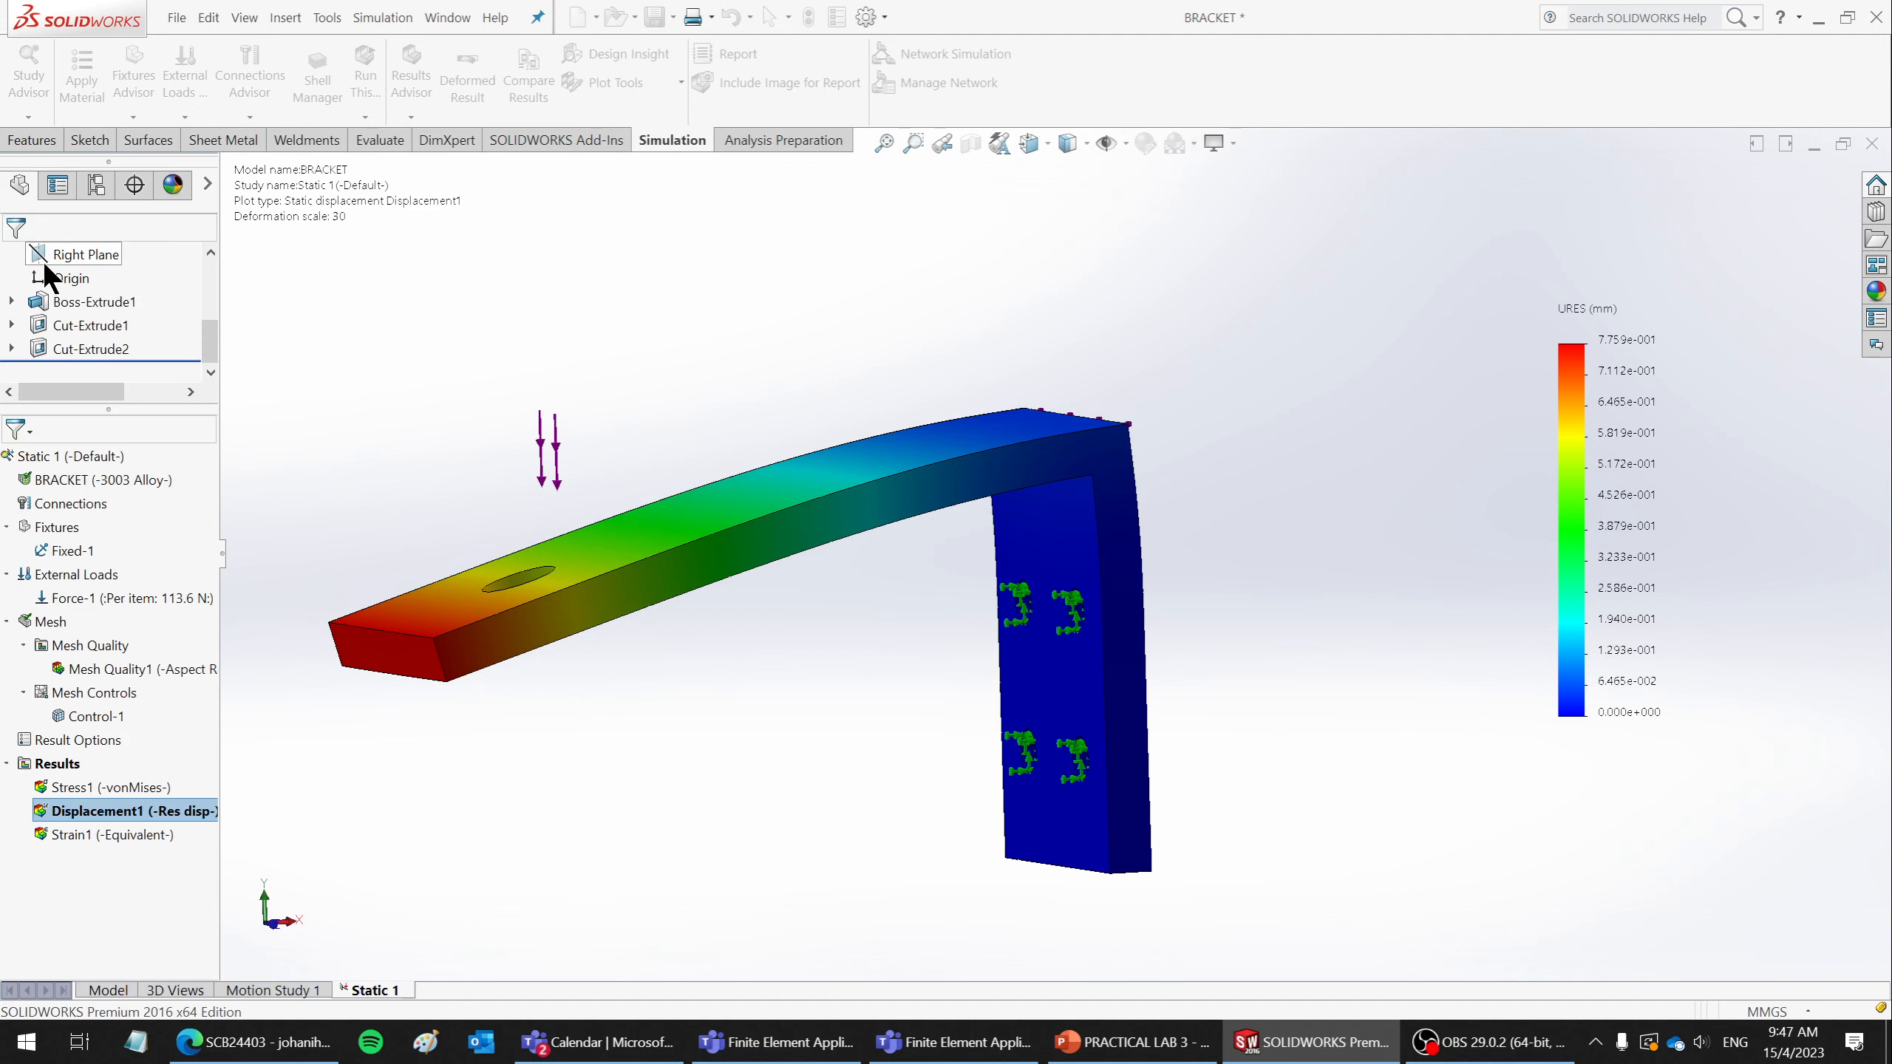
scroll(447, 604, down, 2)
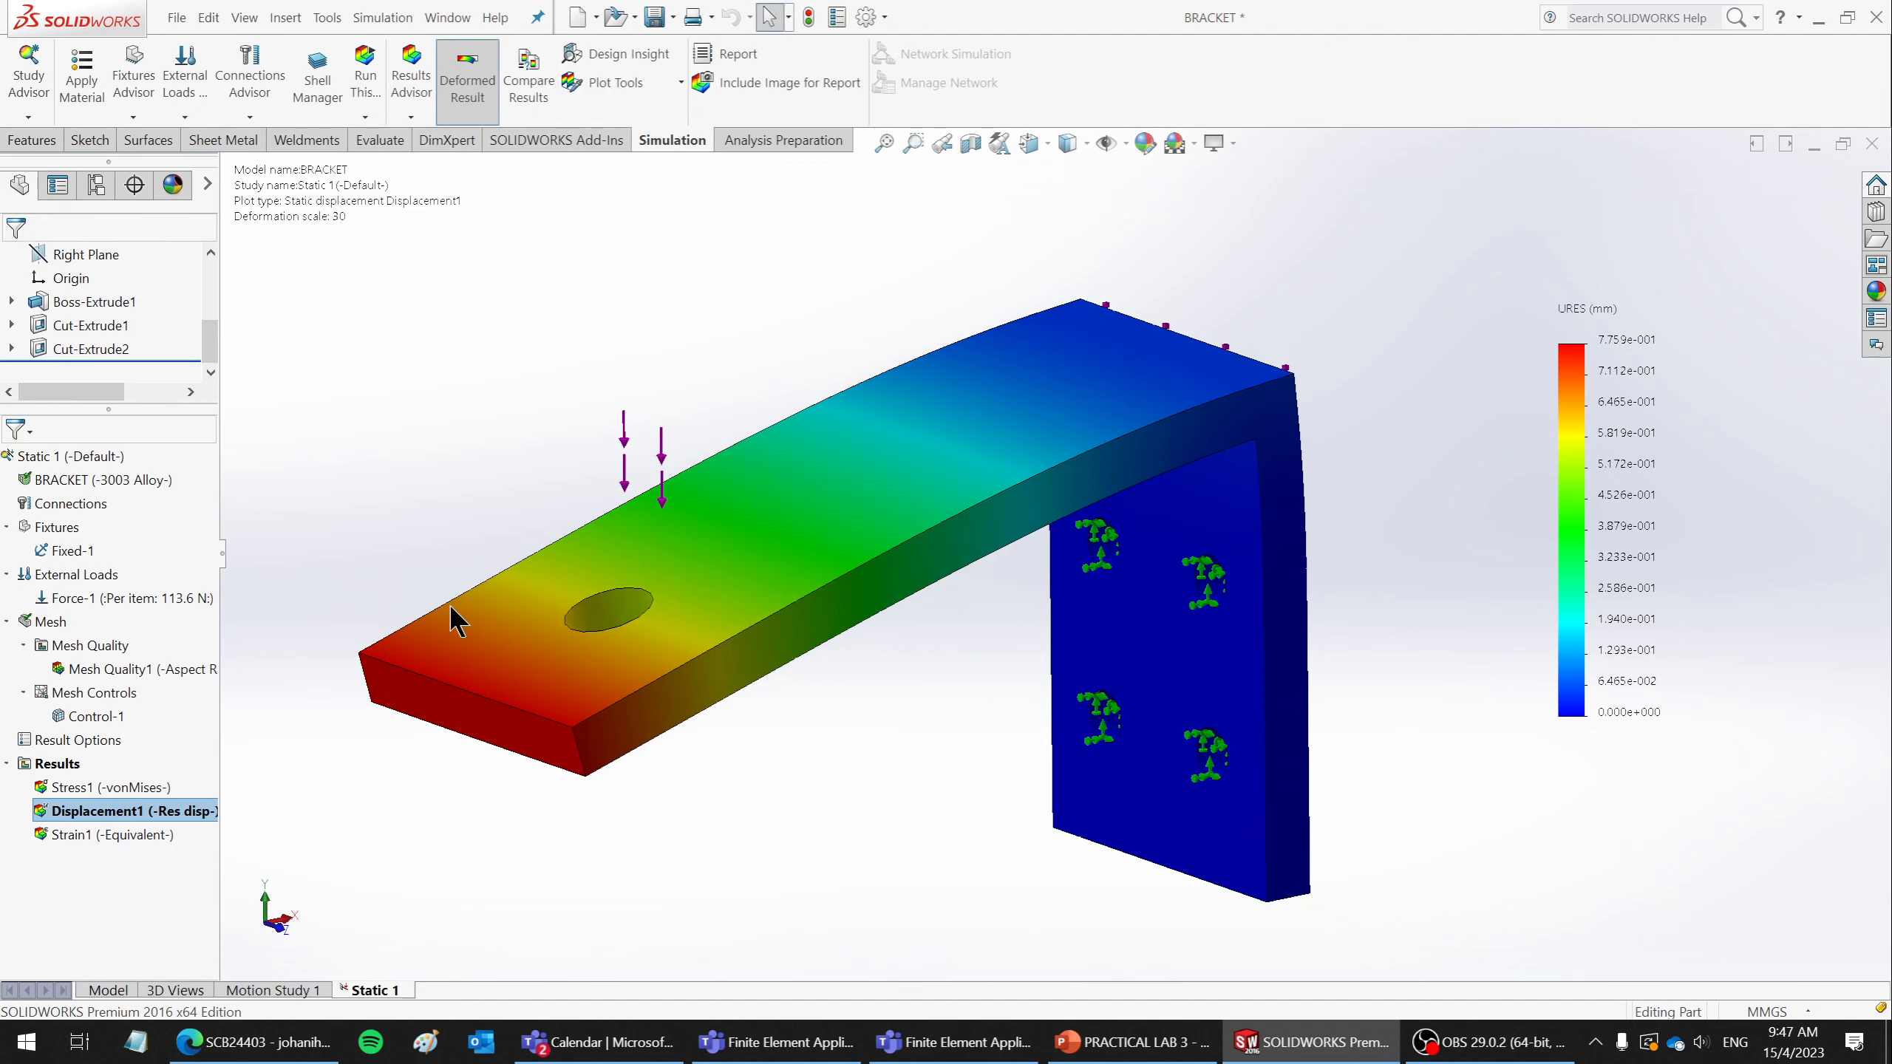
scroll(886, 570, up, 1)
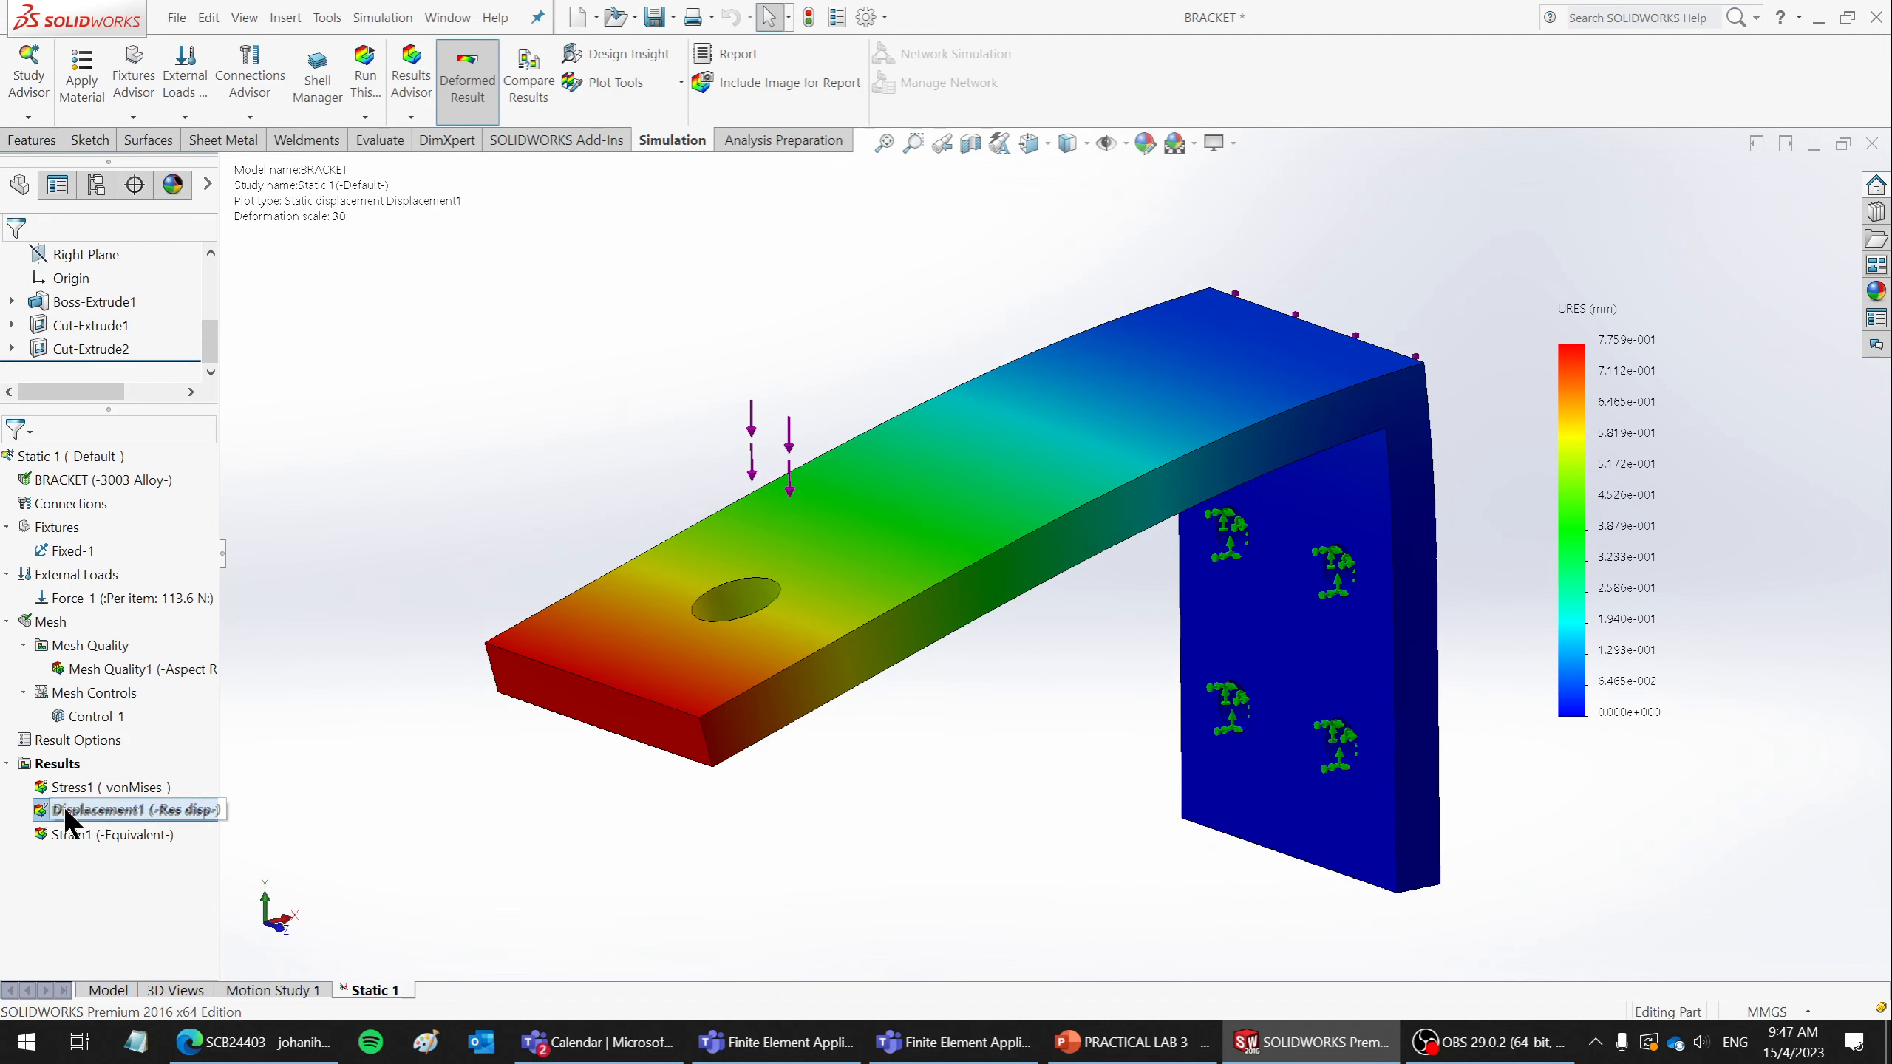
- Define a Factor of Safety plot for all bodies with the Automatic criterion and an upper limit of 1.3
right_click(49, 765)
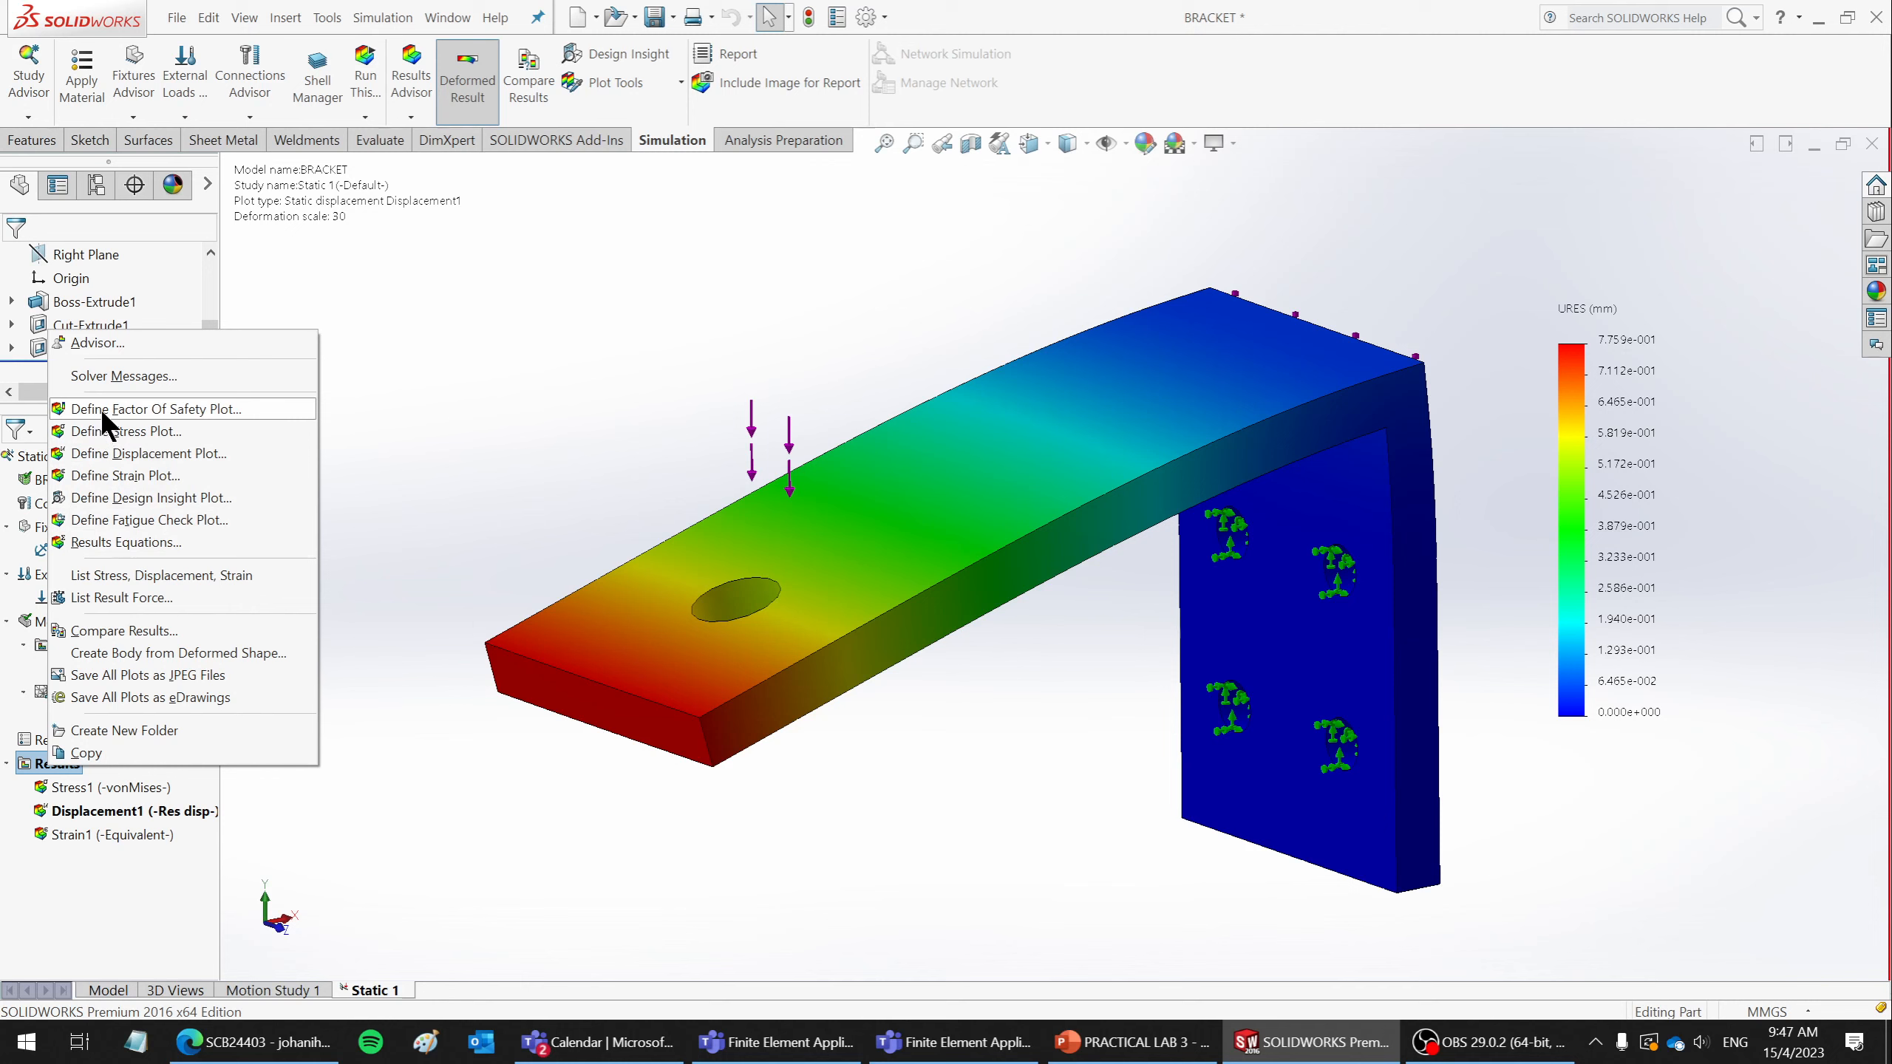
click(198, 409)
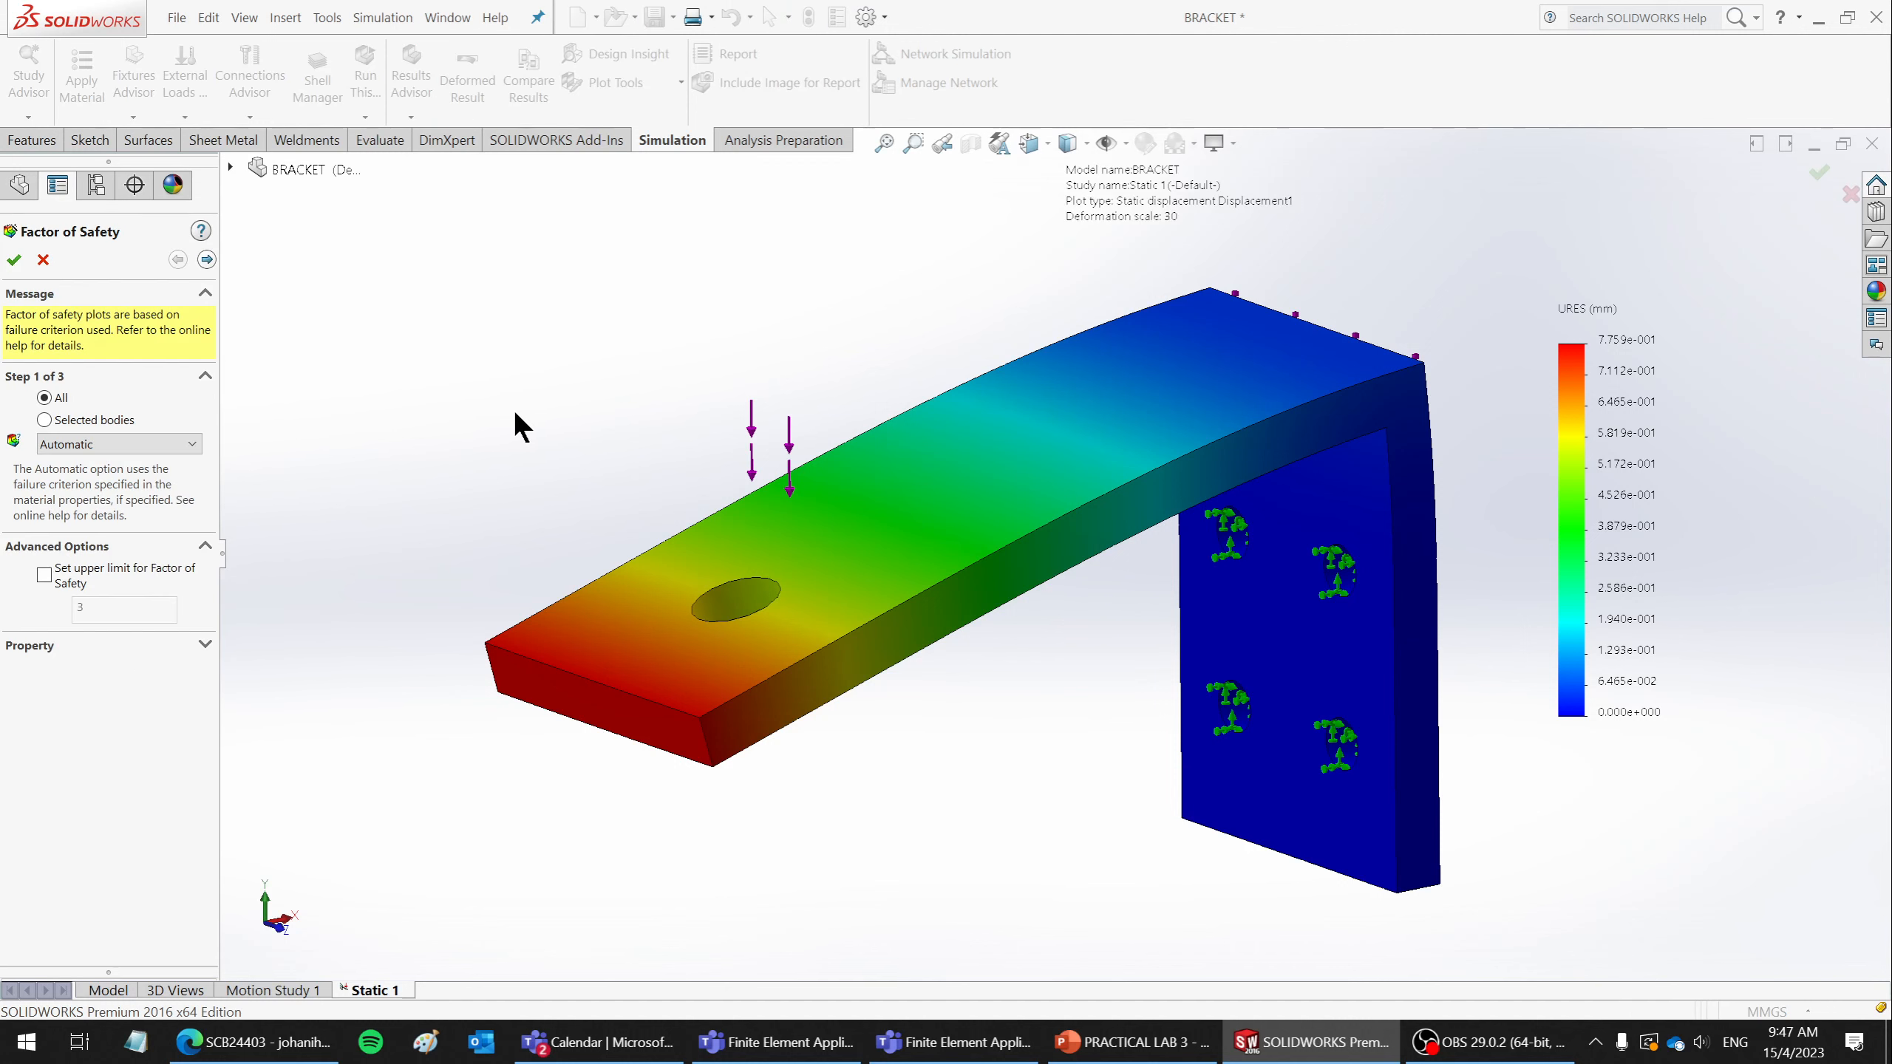
click(44, 575)
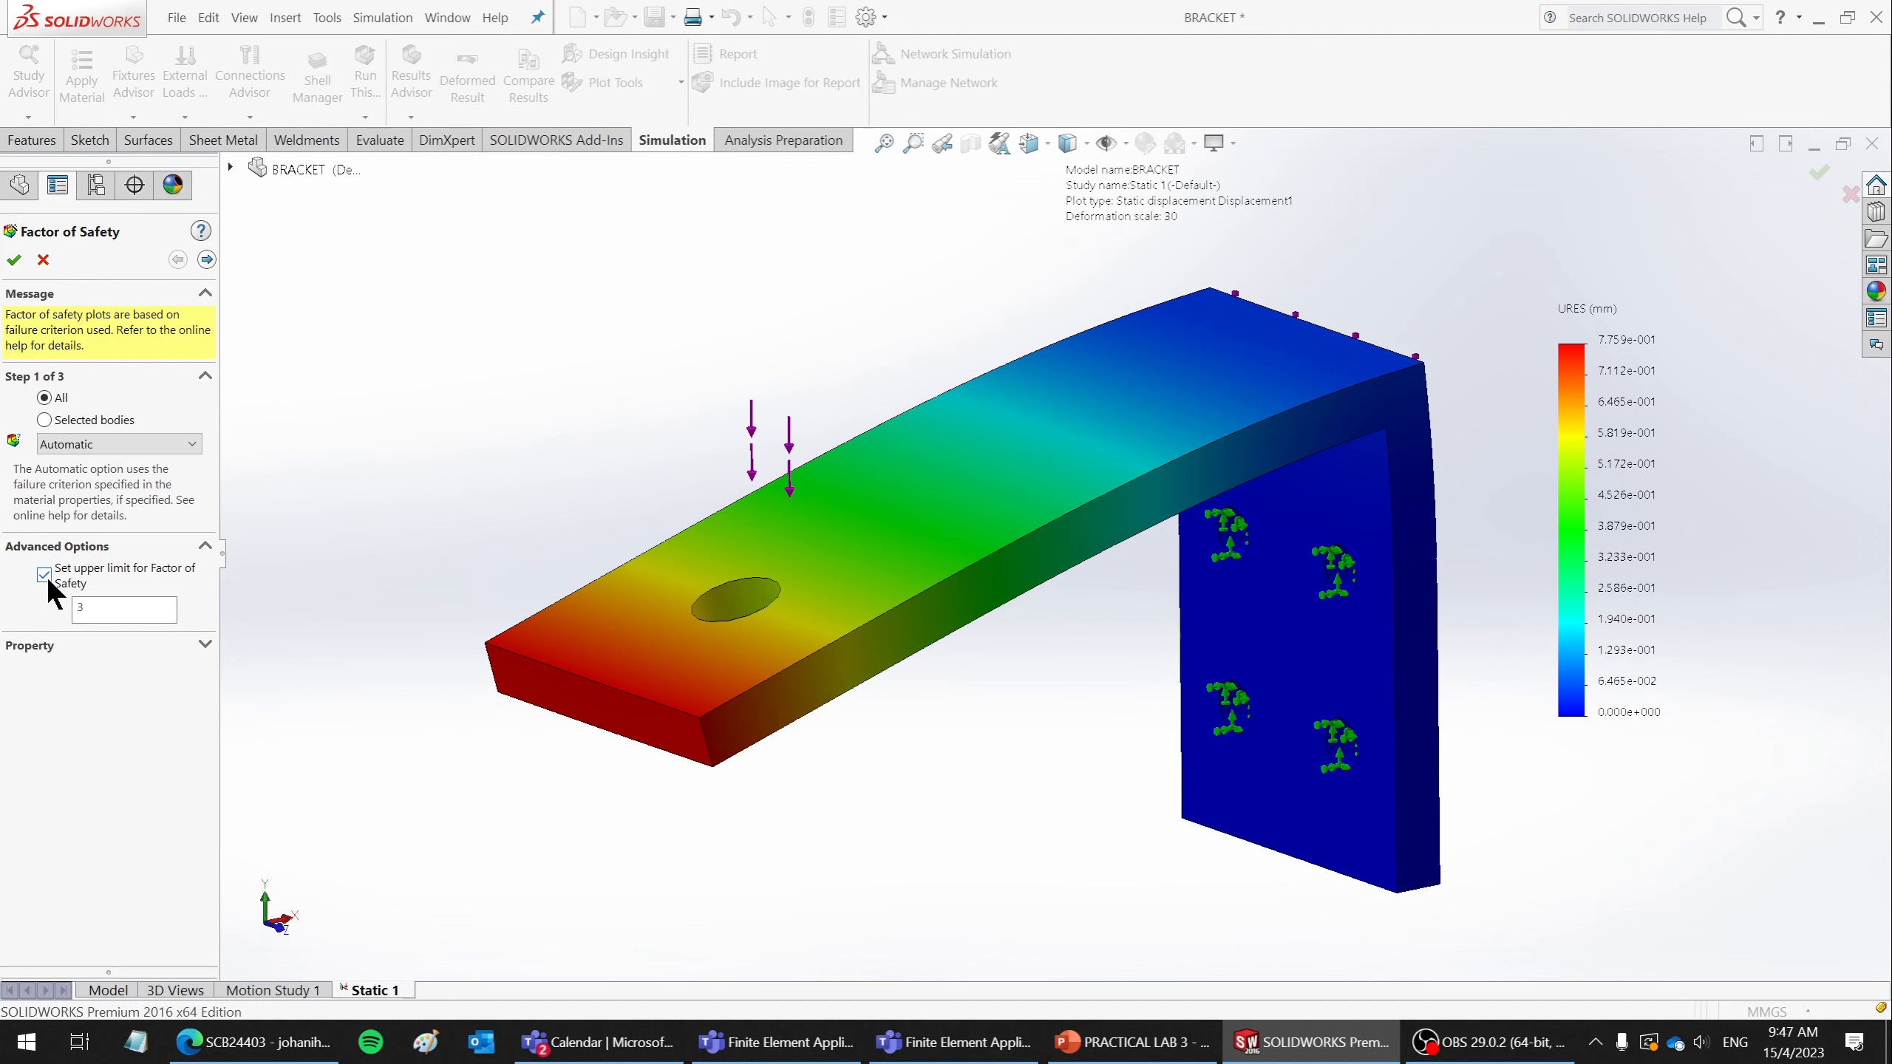
click(82, 610)
text(1.3)
click(24, 267)
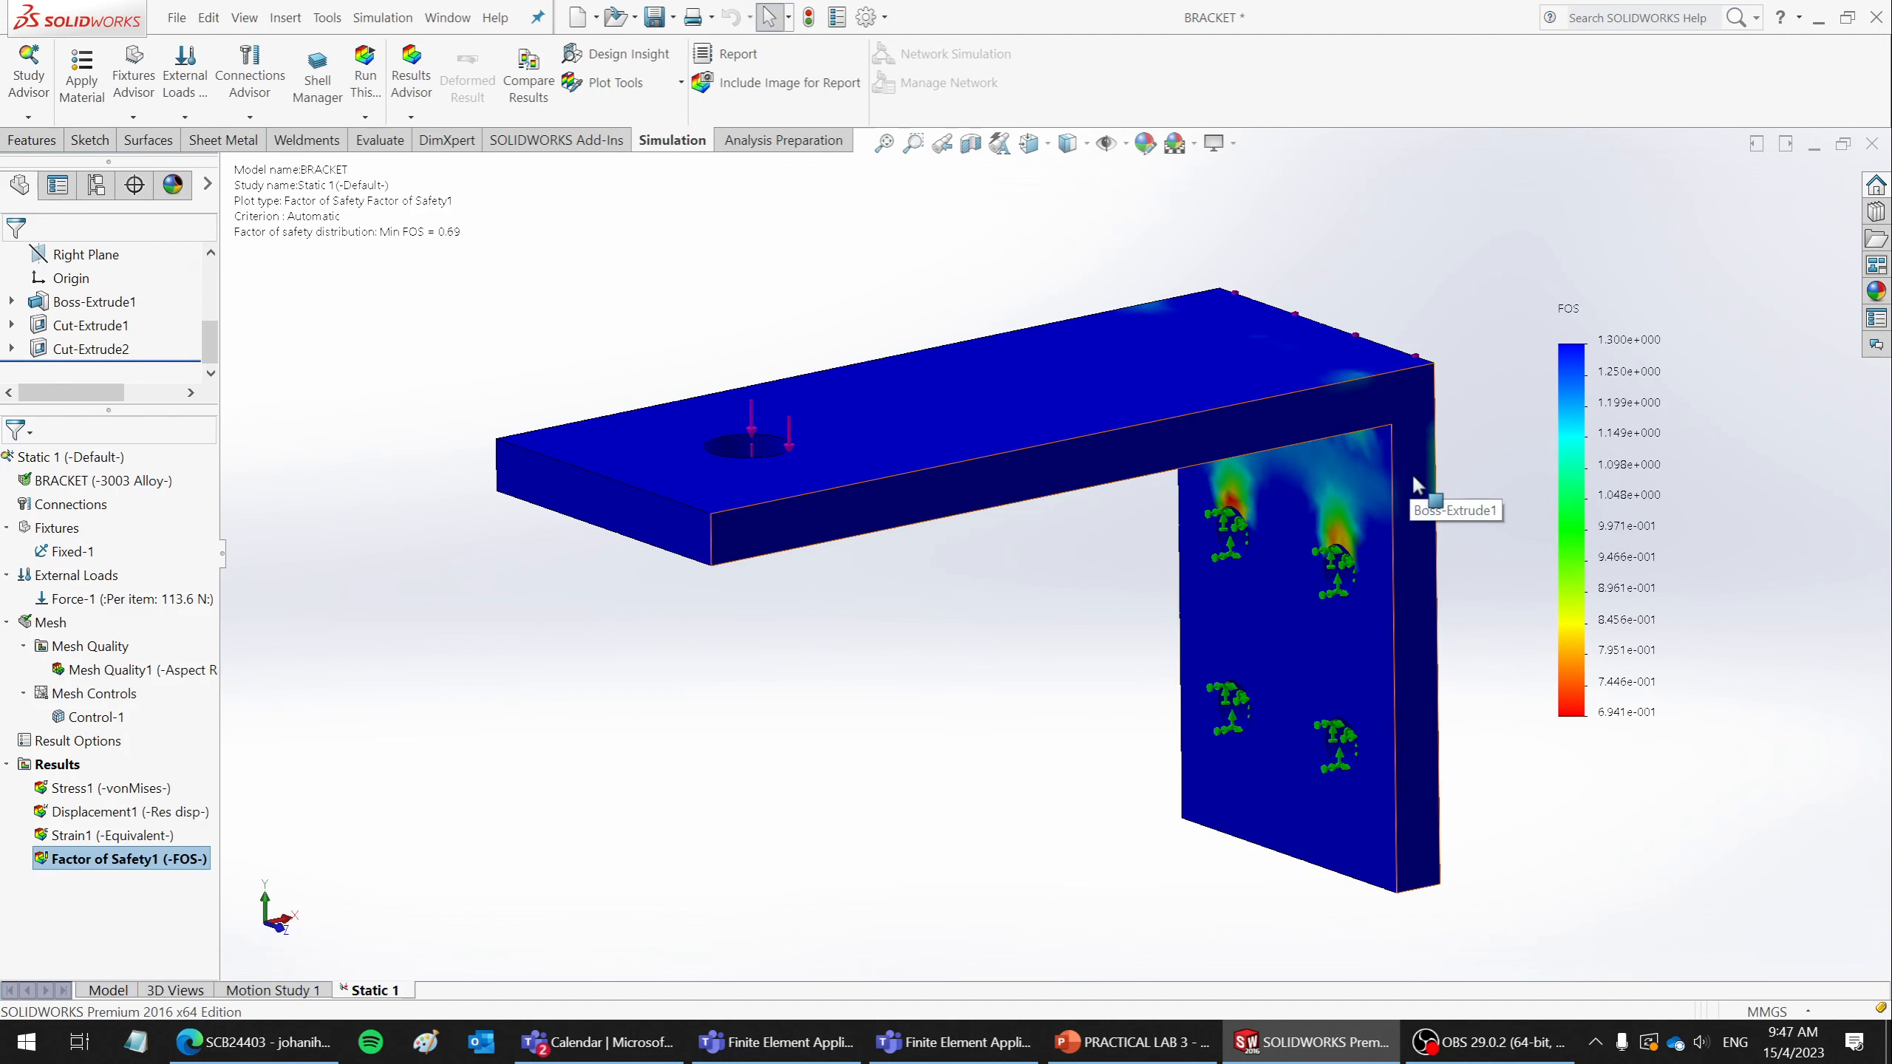
- Examine the factor of safety distribution around the upper mounting holes and over the whole bracket
scroll(1420, 490, down, 5)
scroll(1419, 490, up, 2)
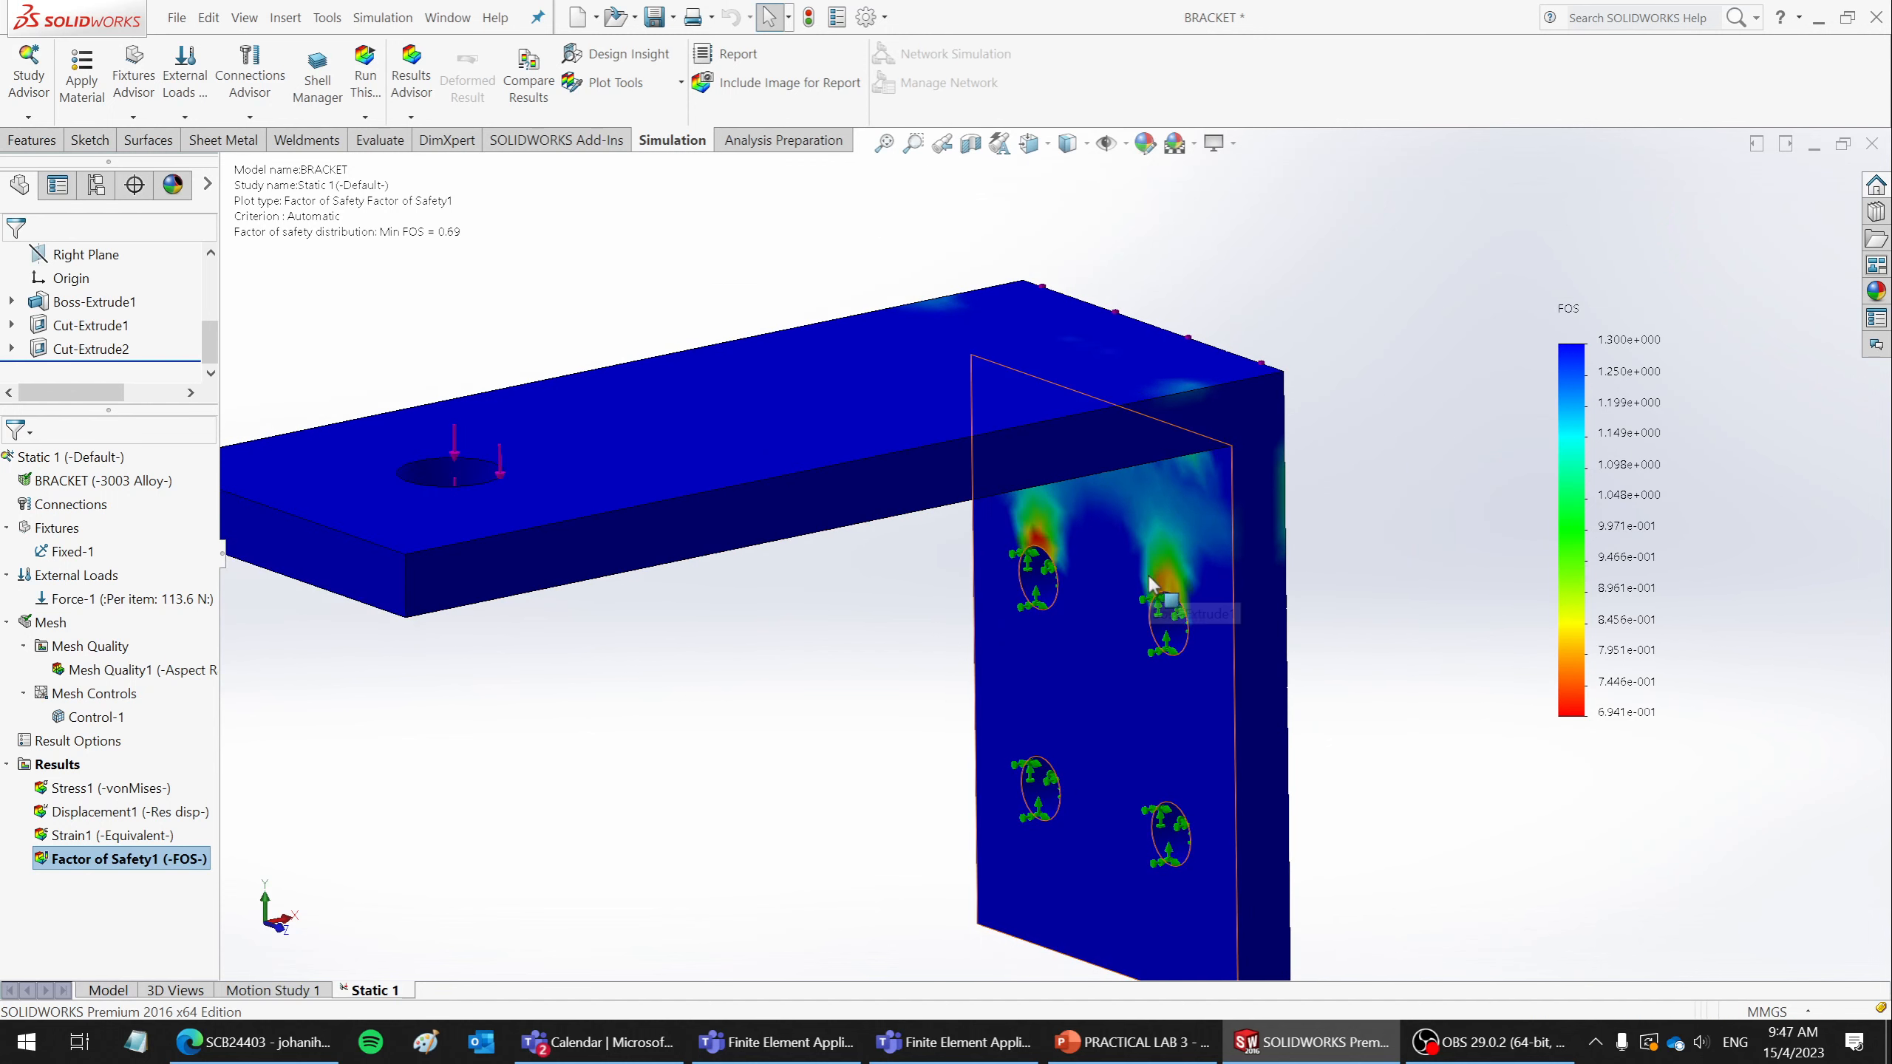
scroll(1166, 536, down, 5)
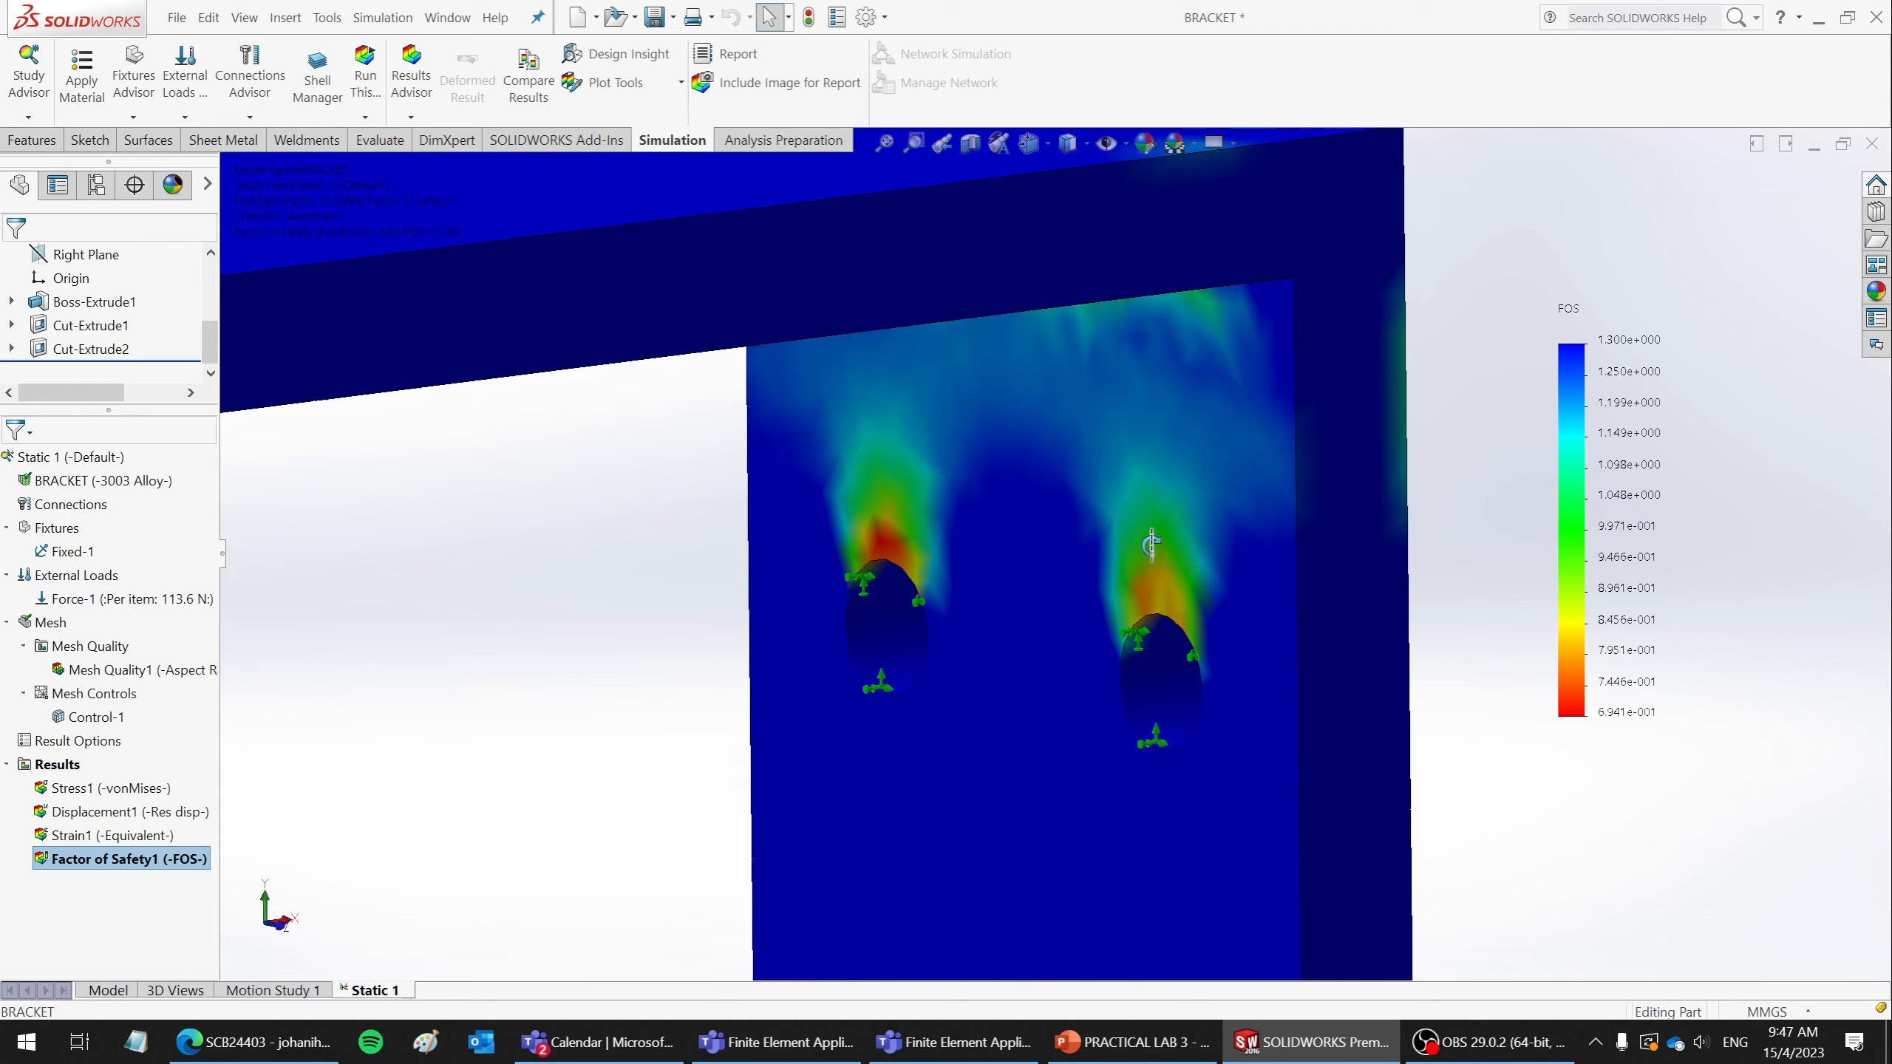
middle_drag(1154, 453, 992, 632)
scroll(1204, 609, up, 5)
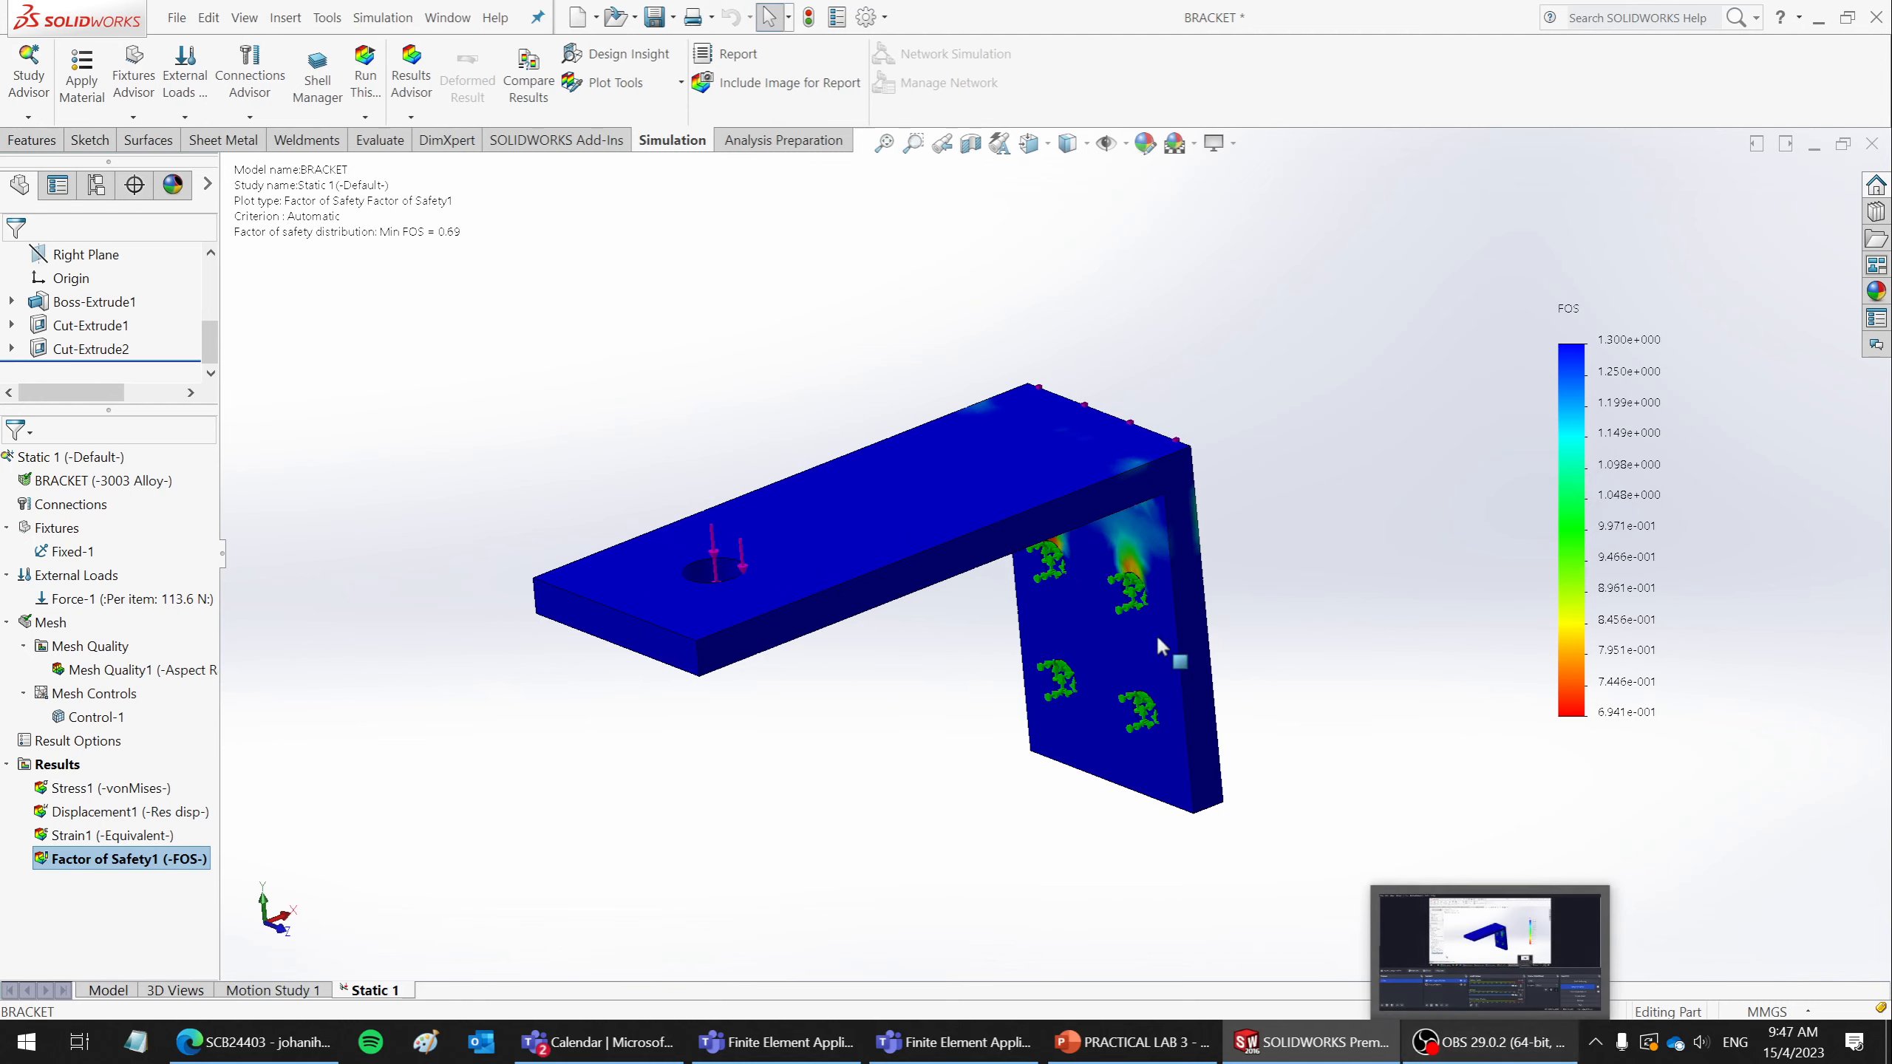
scroll(741, 716, down, 1)
click(1486, 1043)
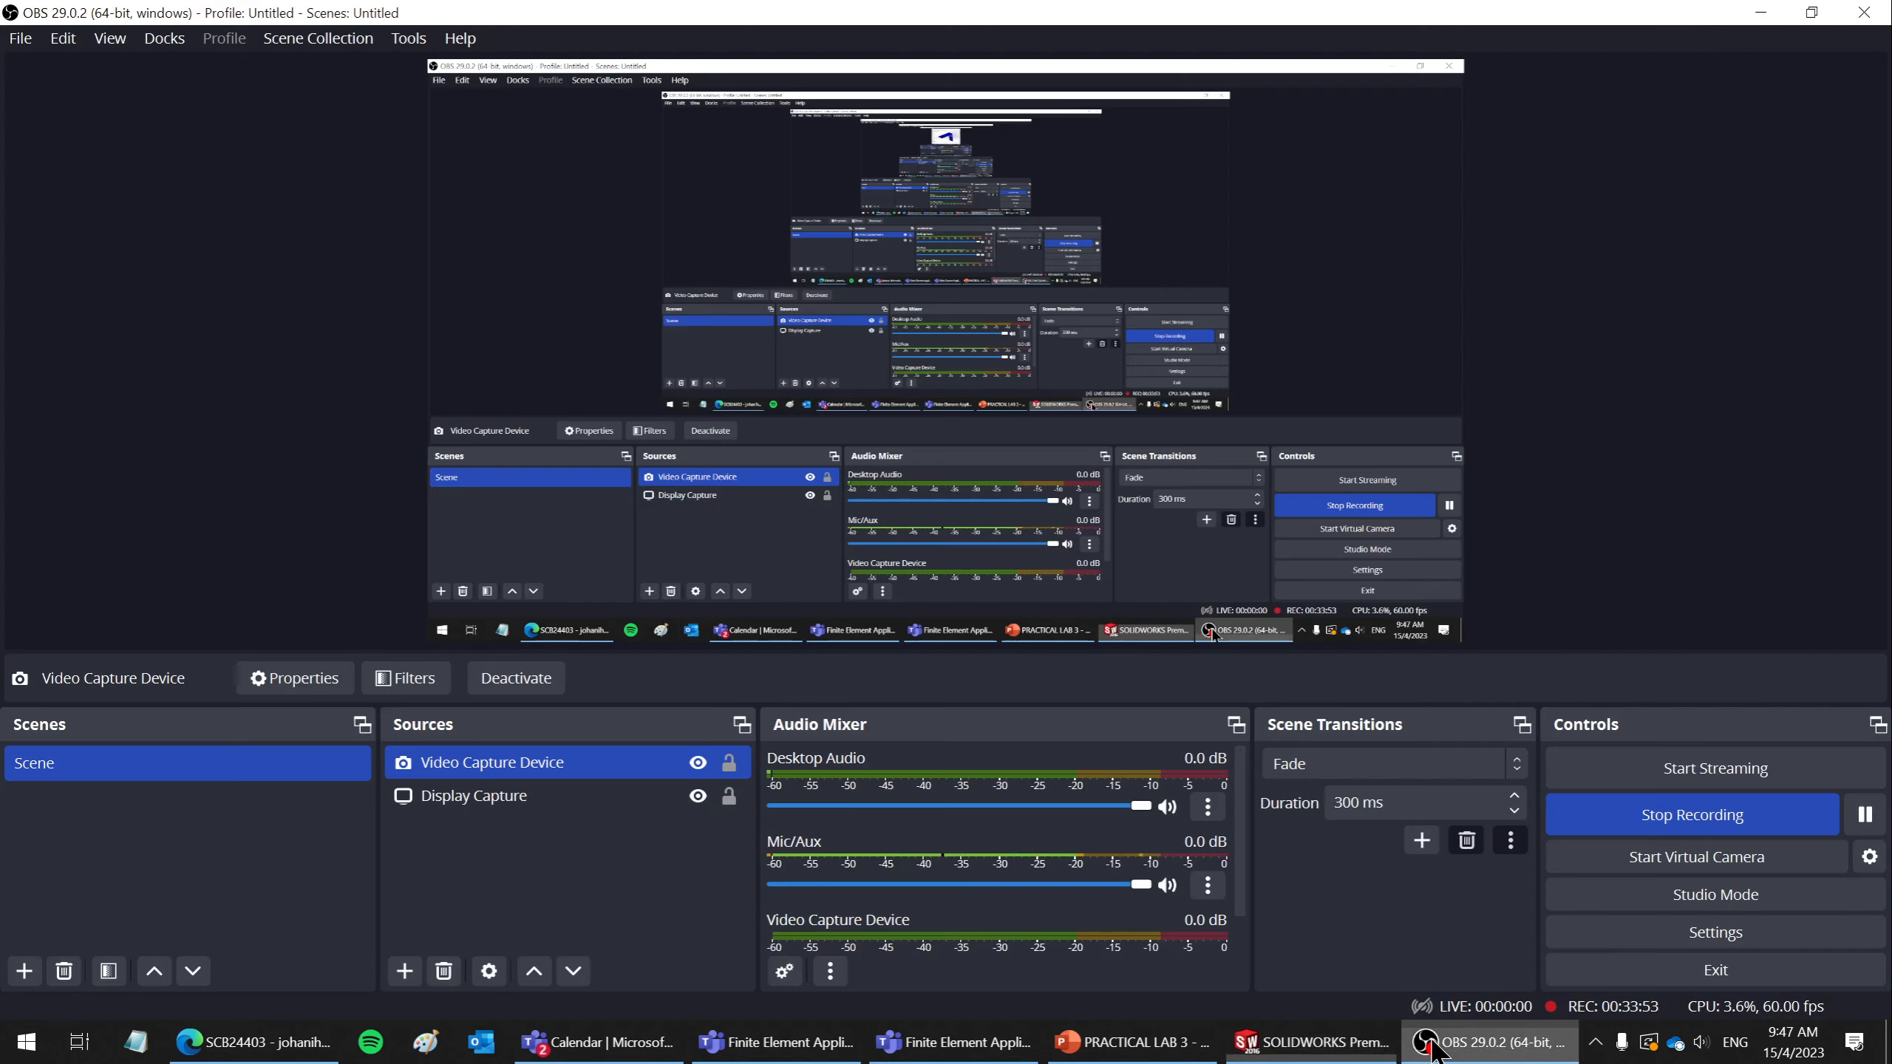